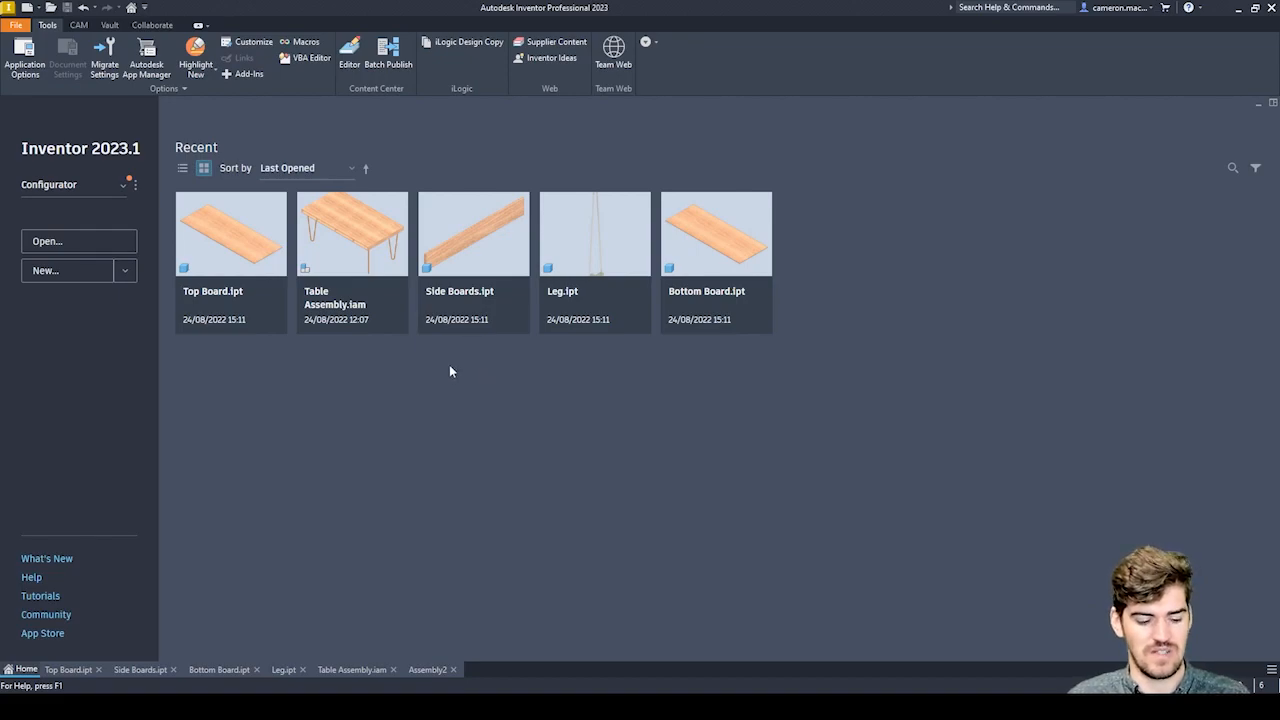
Create a new part from the Standard.ipt template.
click(42, 272)
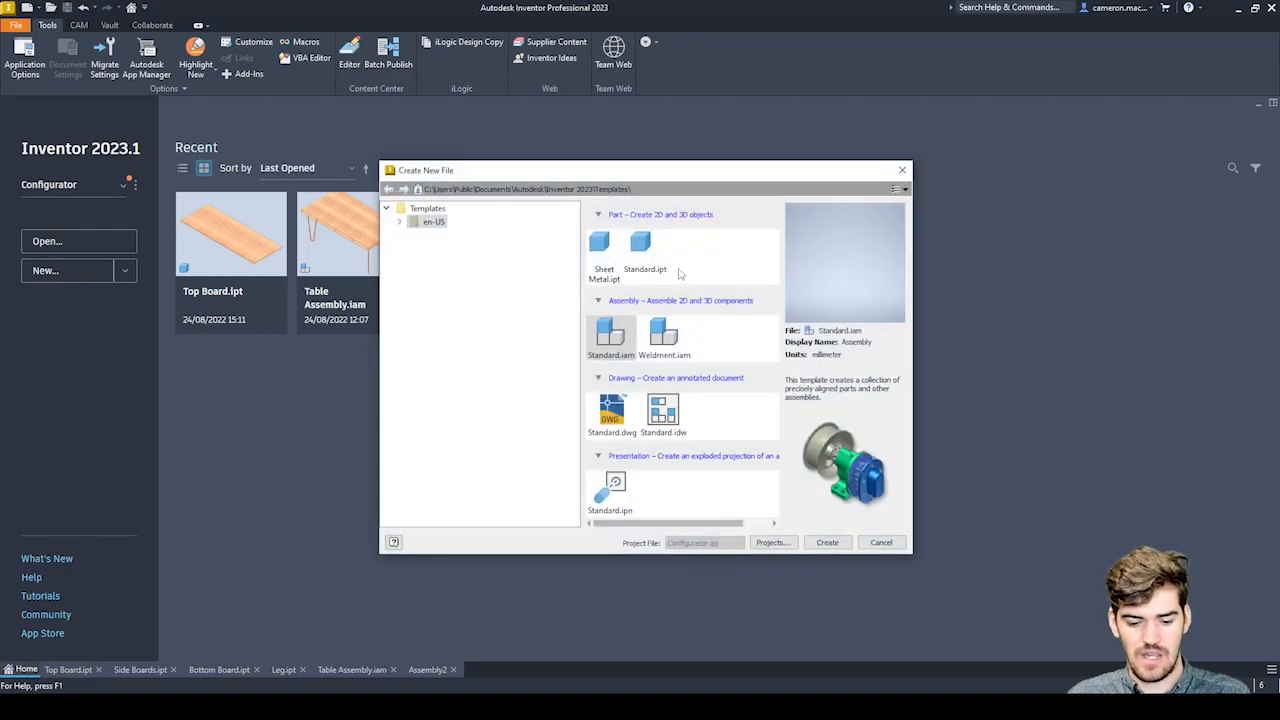
click(644, 258)
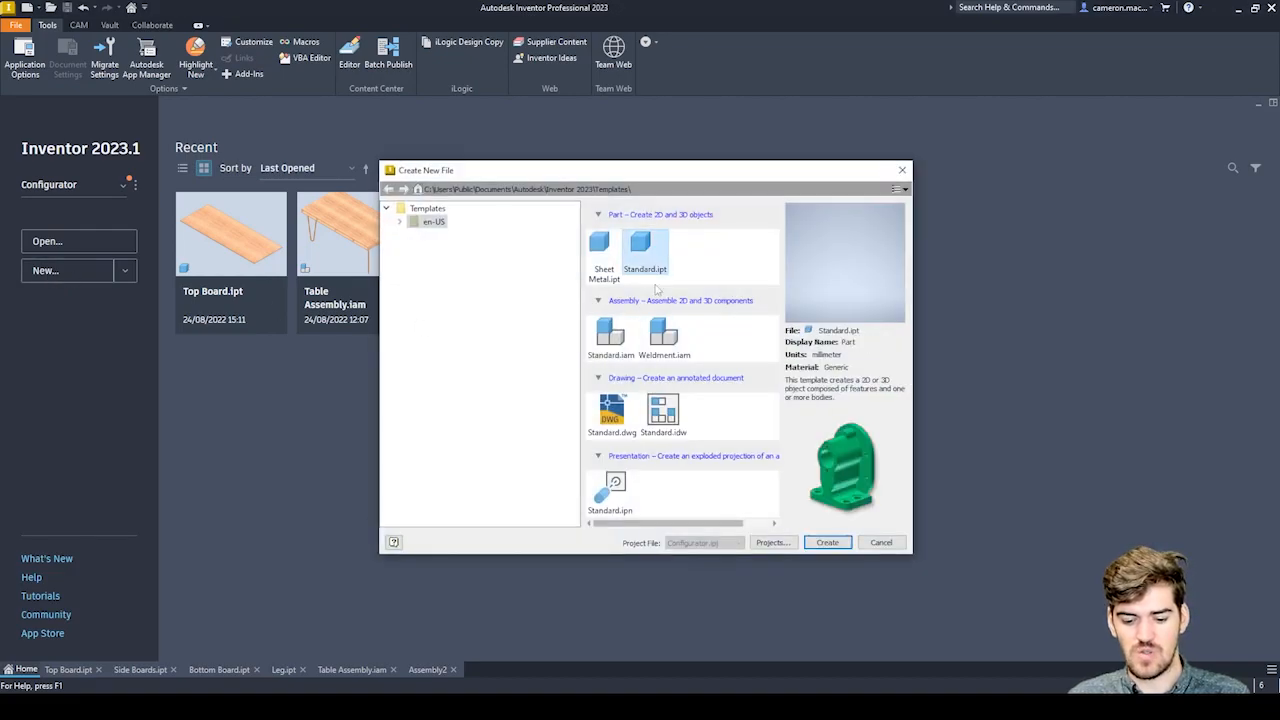
click(829, 548)
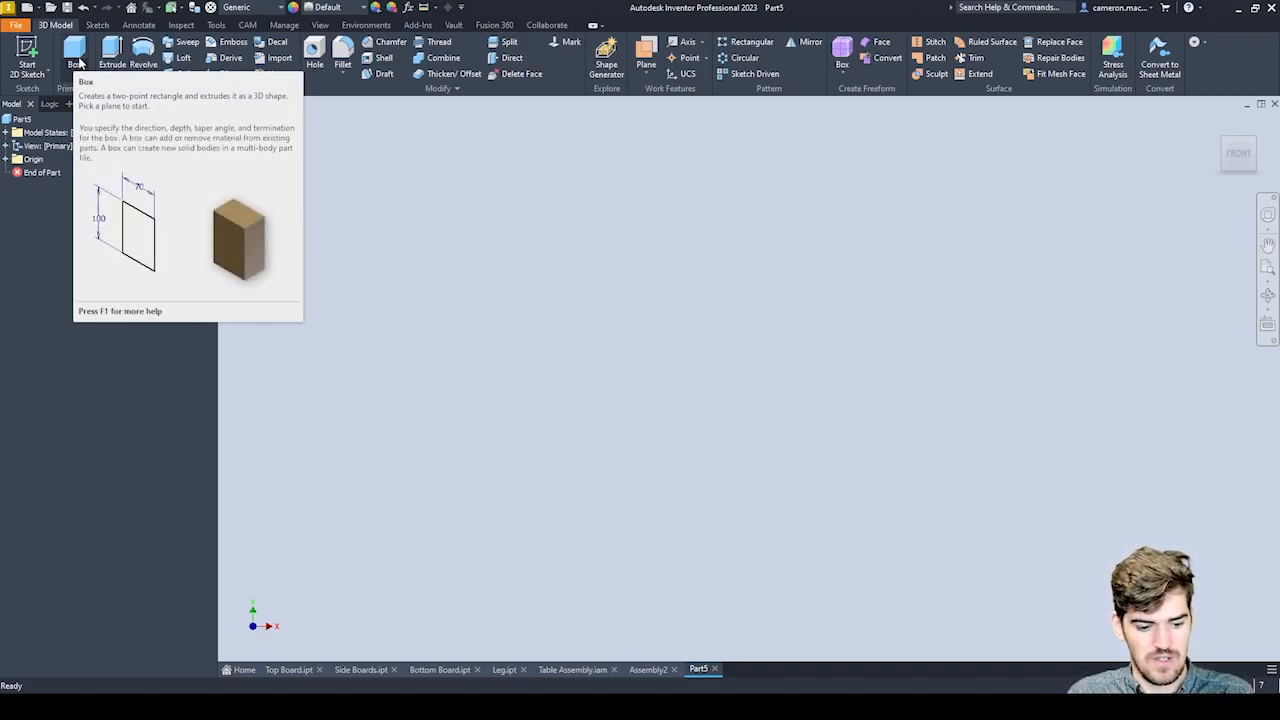
Start a Box primitive on the XZ plane, with its base rectangle centred on the origin.
click(75, 54)
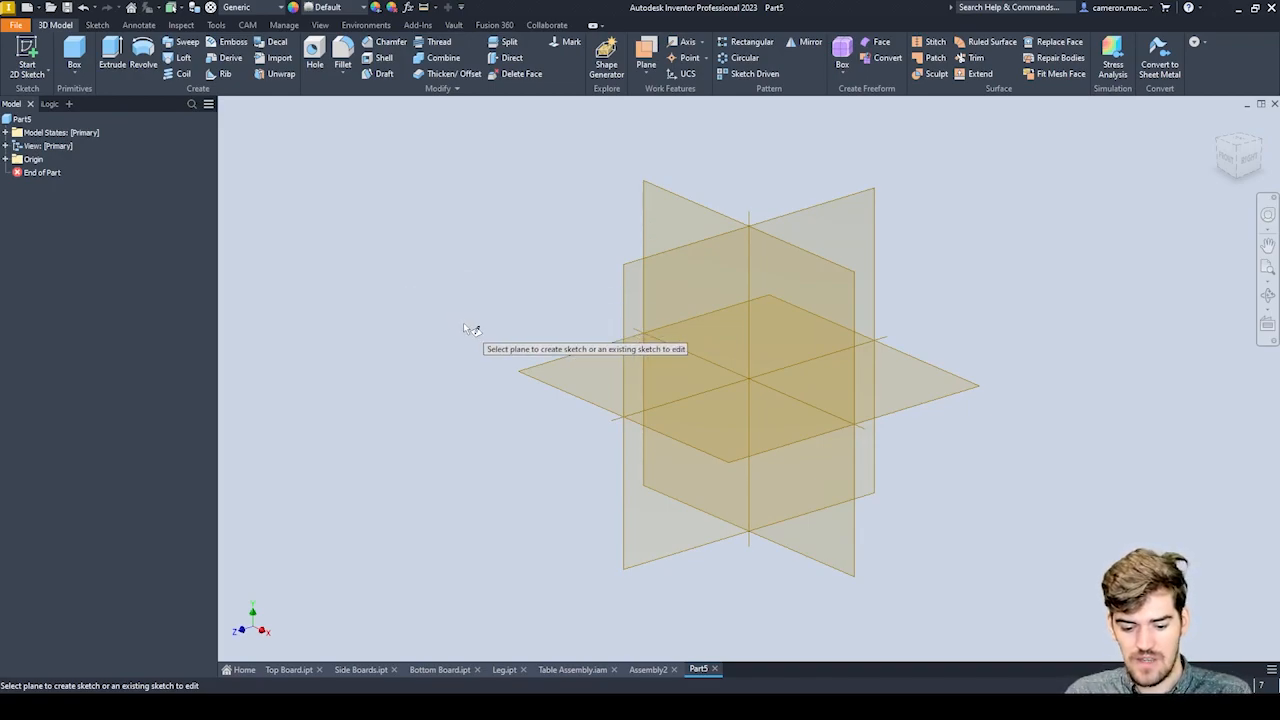
click(744, 400)
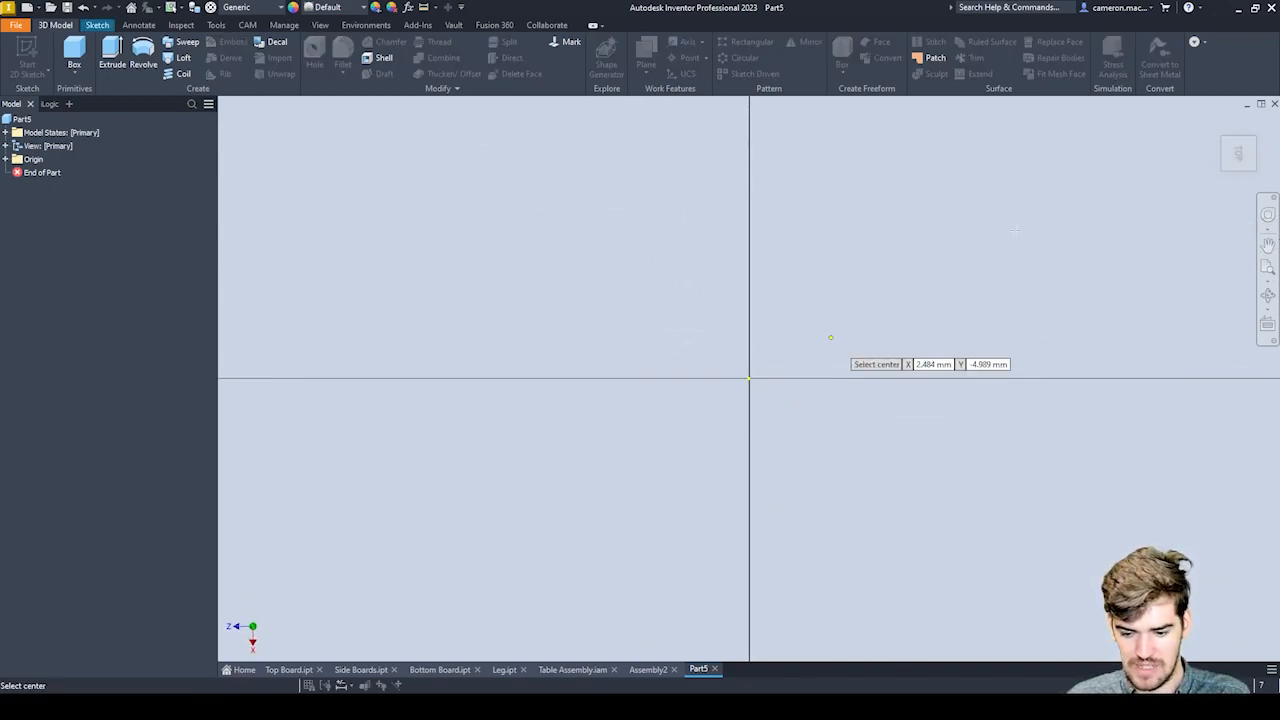
click(1257, 122)
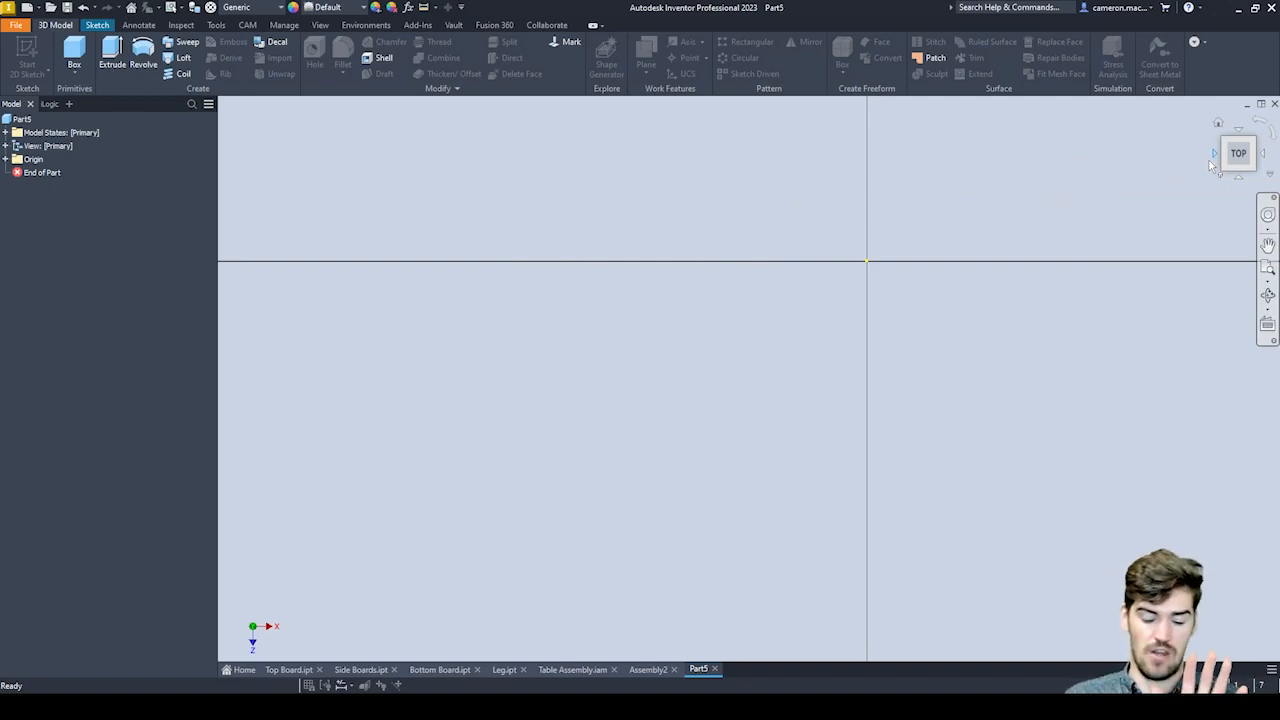
scroll(734, 332, down, 5)
scroll(734, 332, down, 2)
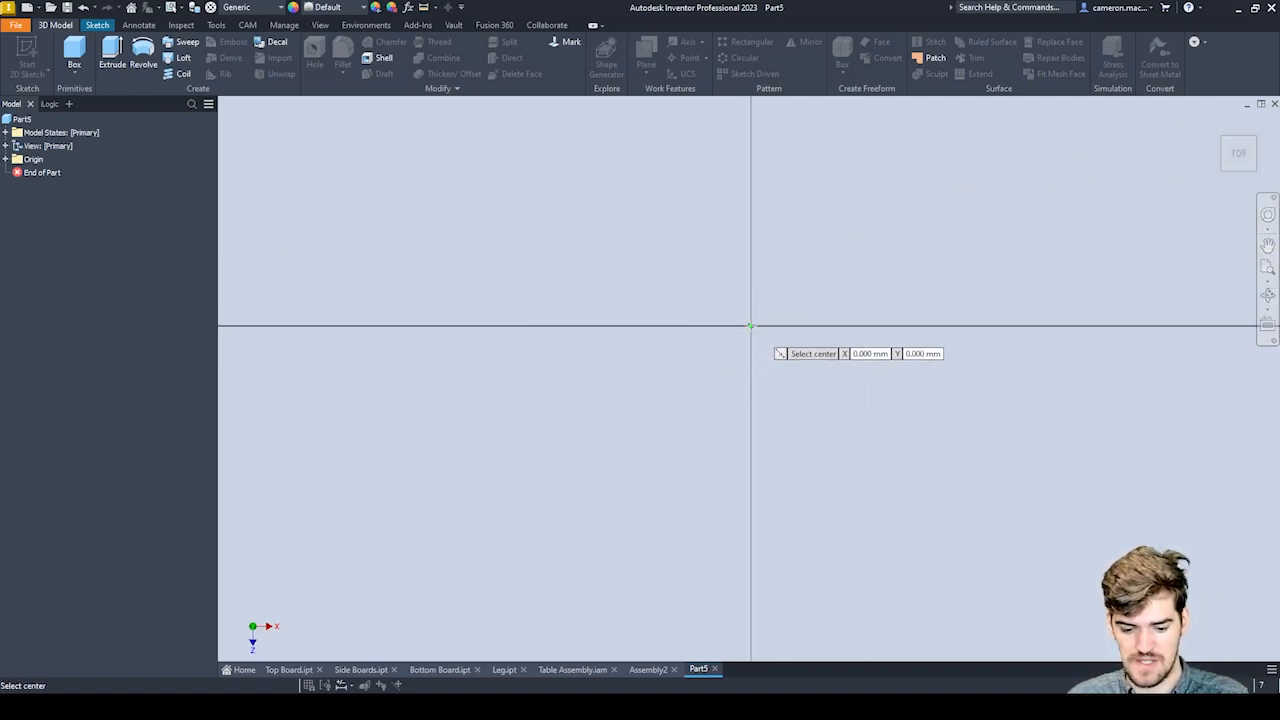
click(751, 326)
middle_drag(891, 271, 739, 363)
middle_drag(912, 279, 960, 251)
scroll(962, 252, up, 3)
scroll(956, 258, down, 3)
scroll(953, 261, down, 3)
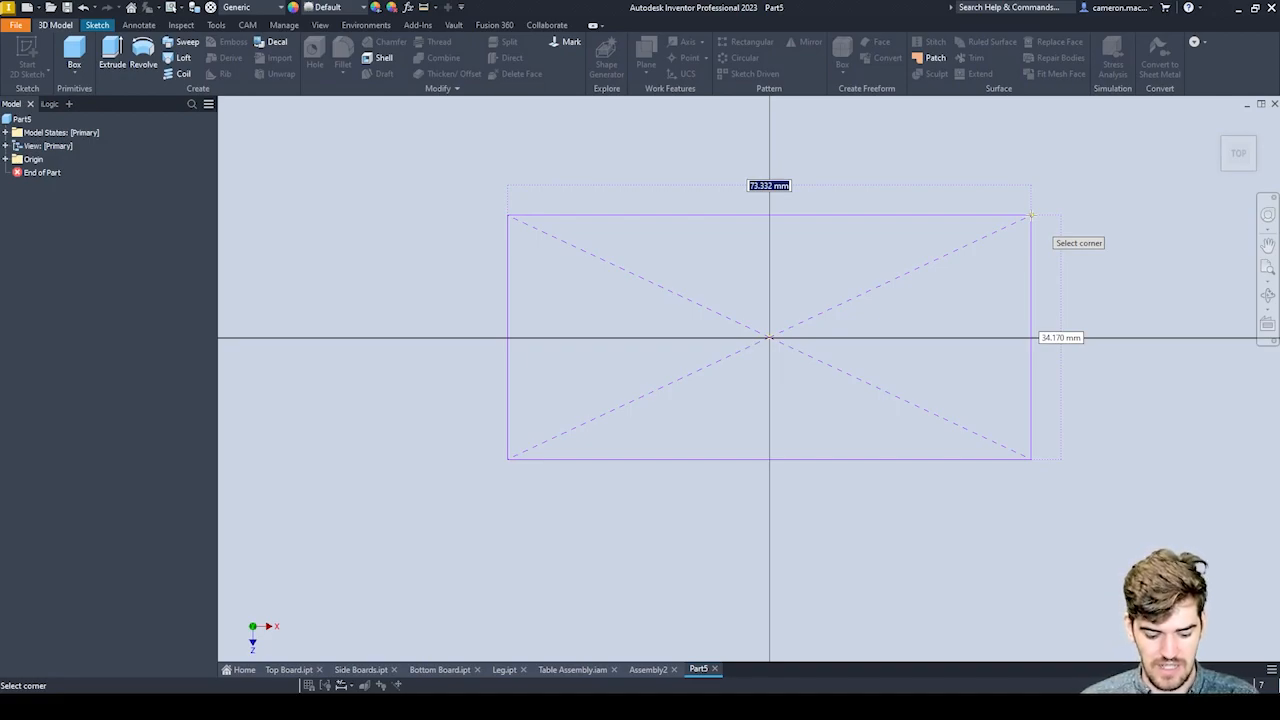
Size the base rectangle with named parameters, Width=800 for the horizontal side and Depth=500 for the vertical side.
text(Wid)
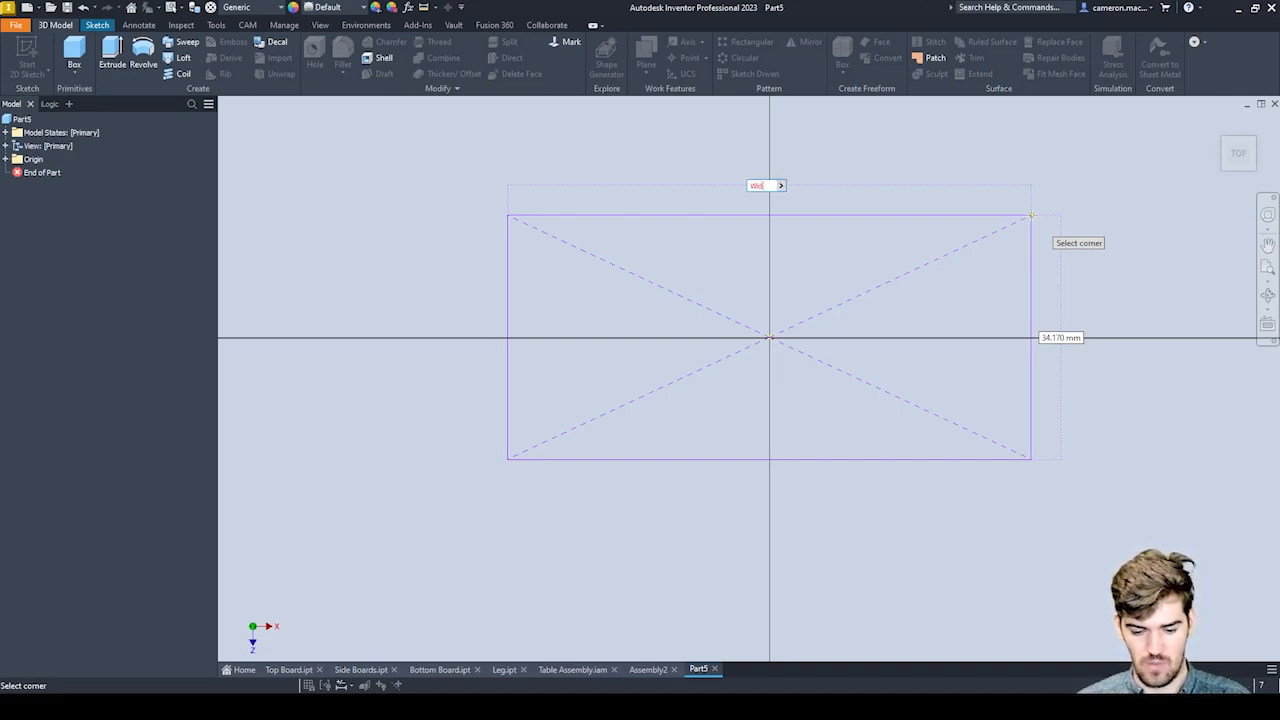
text(th=)
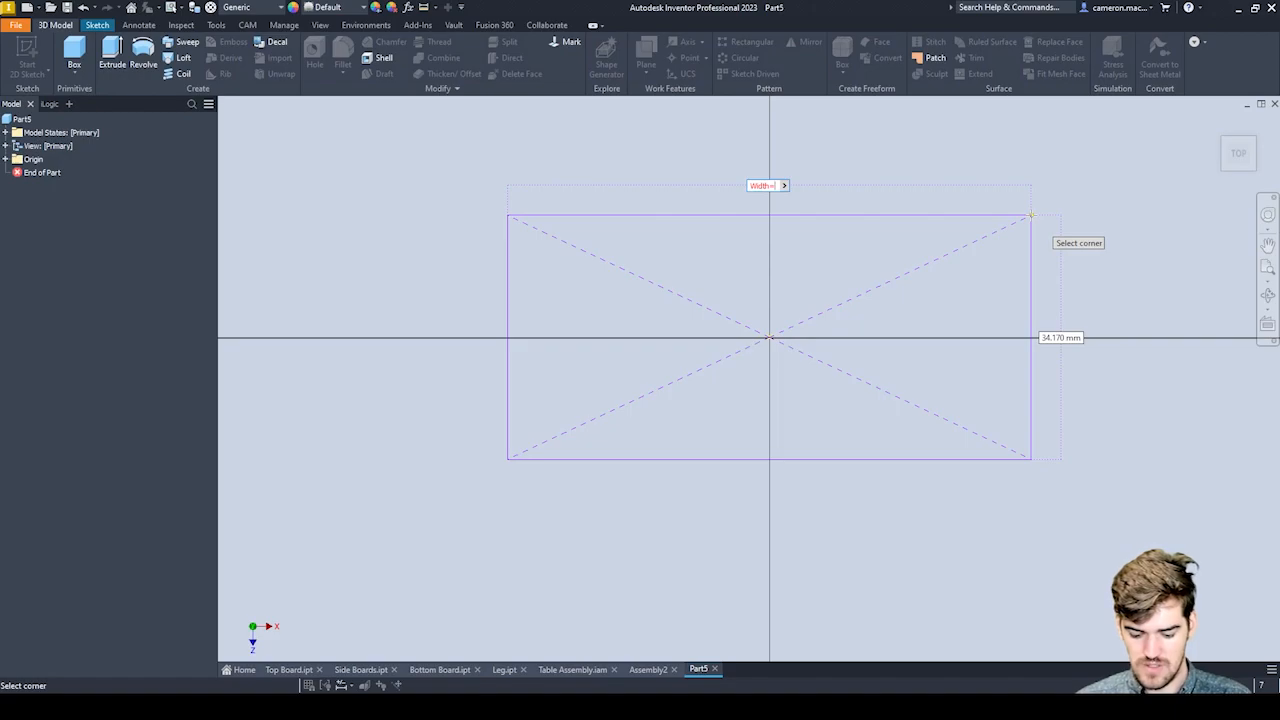
text(800)
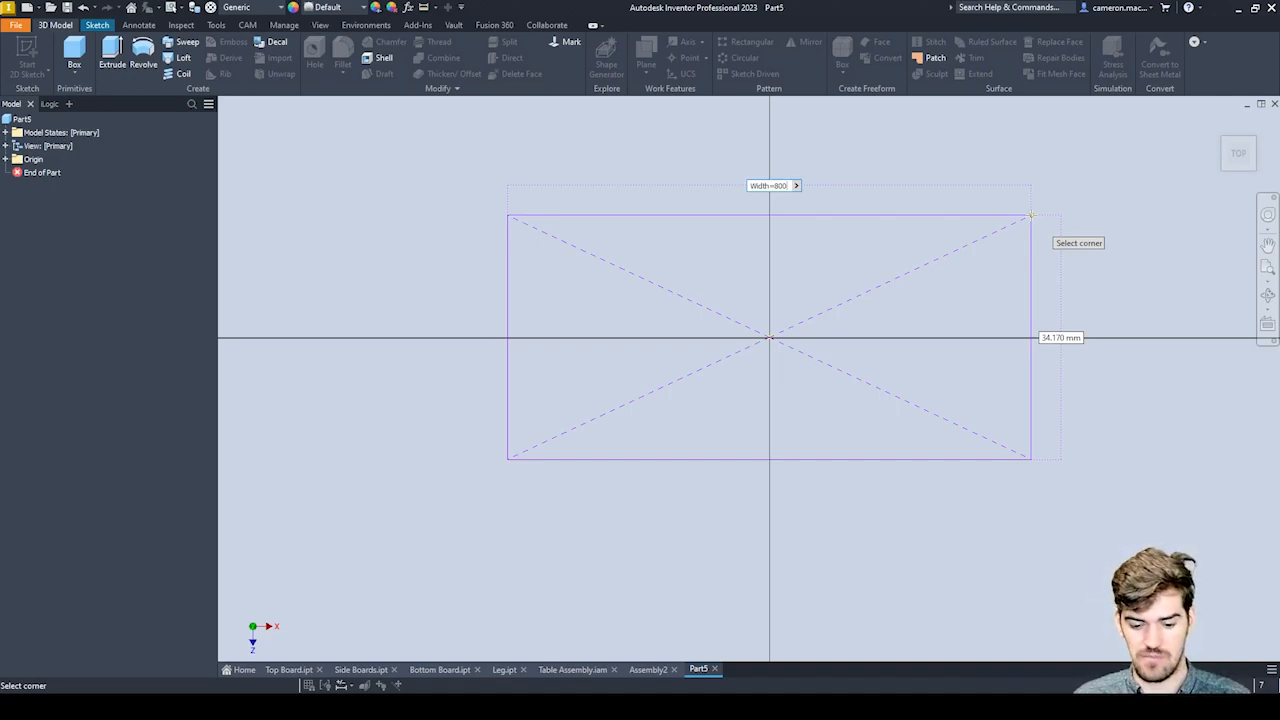
key(Tab)
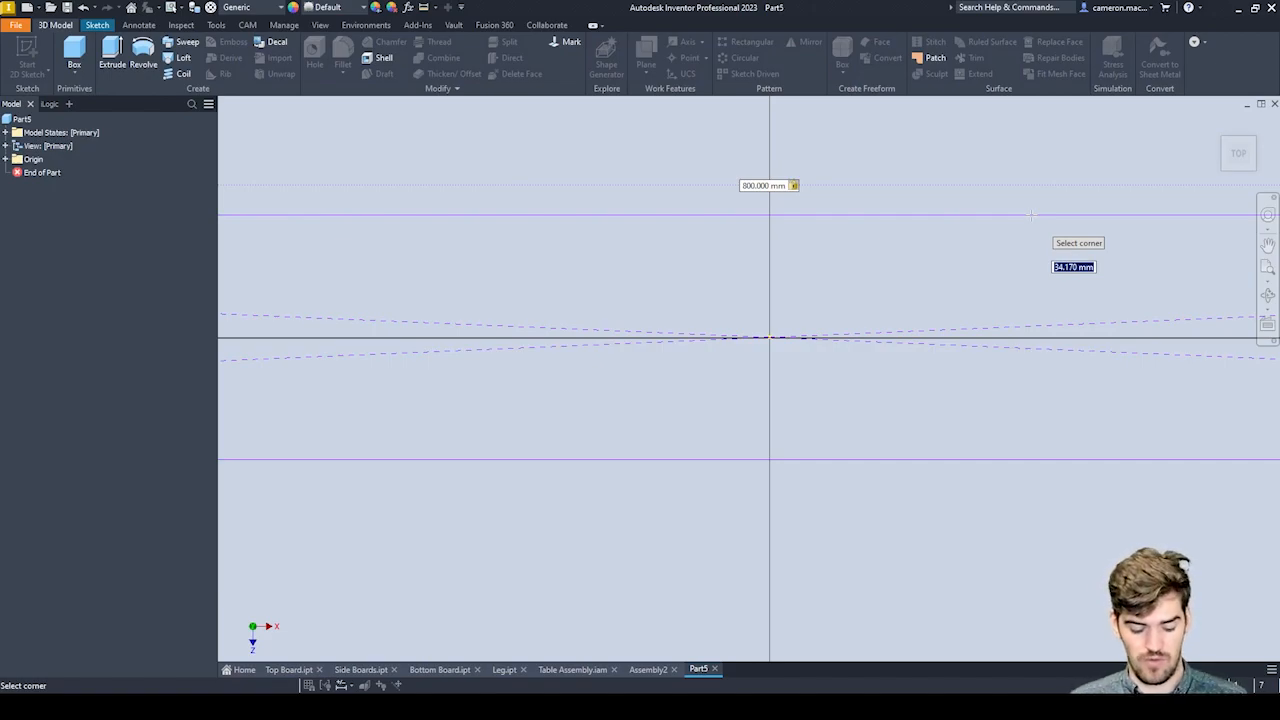
text(Depth)
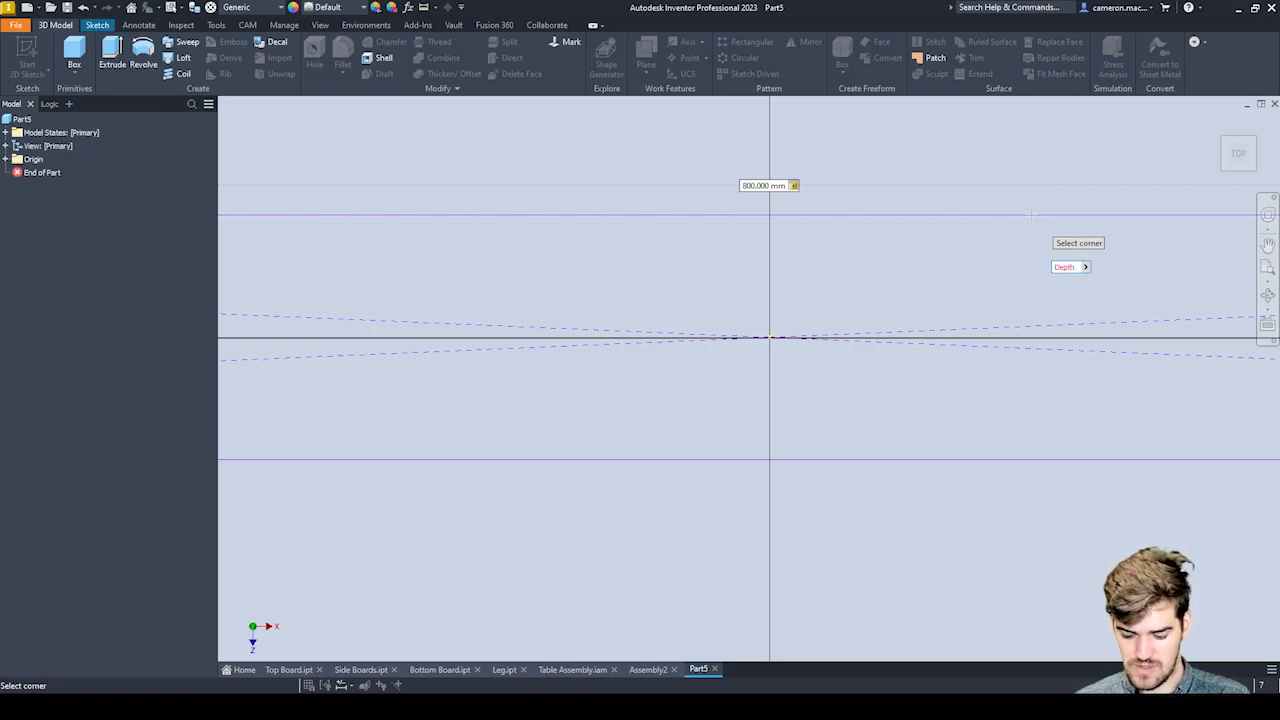
text(=-)
text(500)
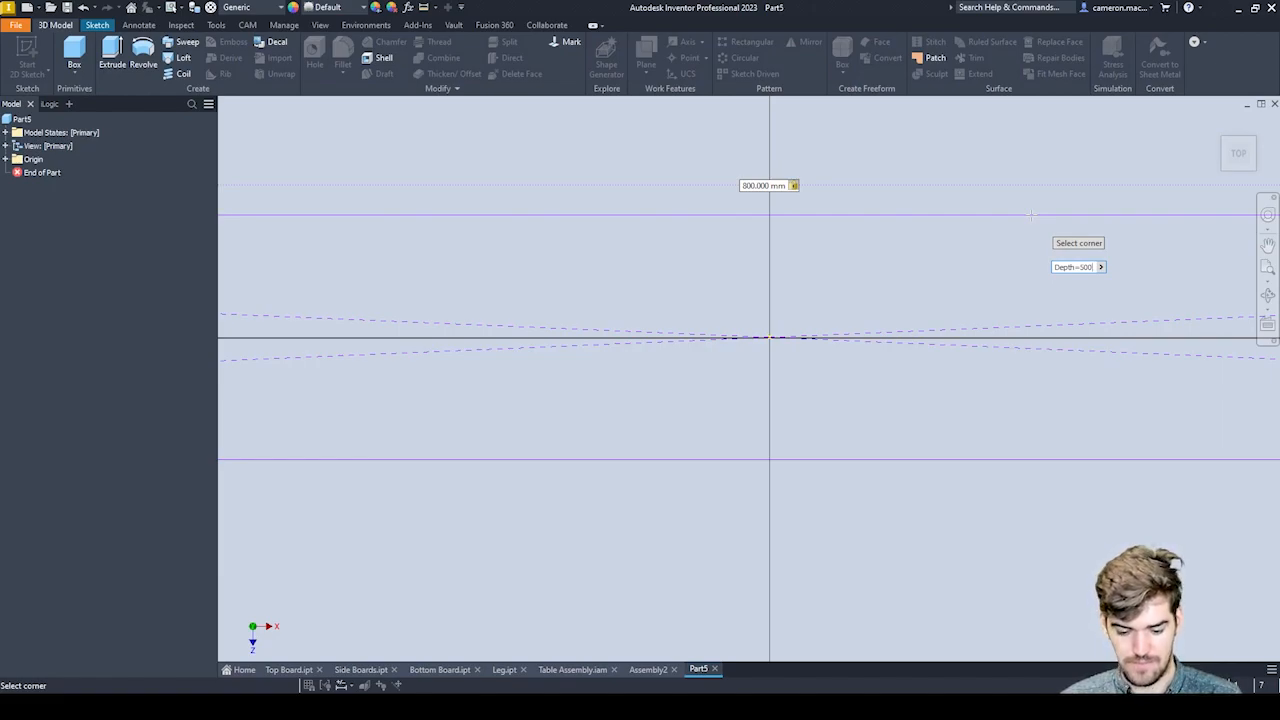
key(Return)
Extrude the rectangle with the named distance parameter THK=8.
key(e)
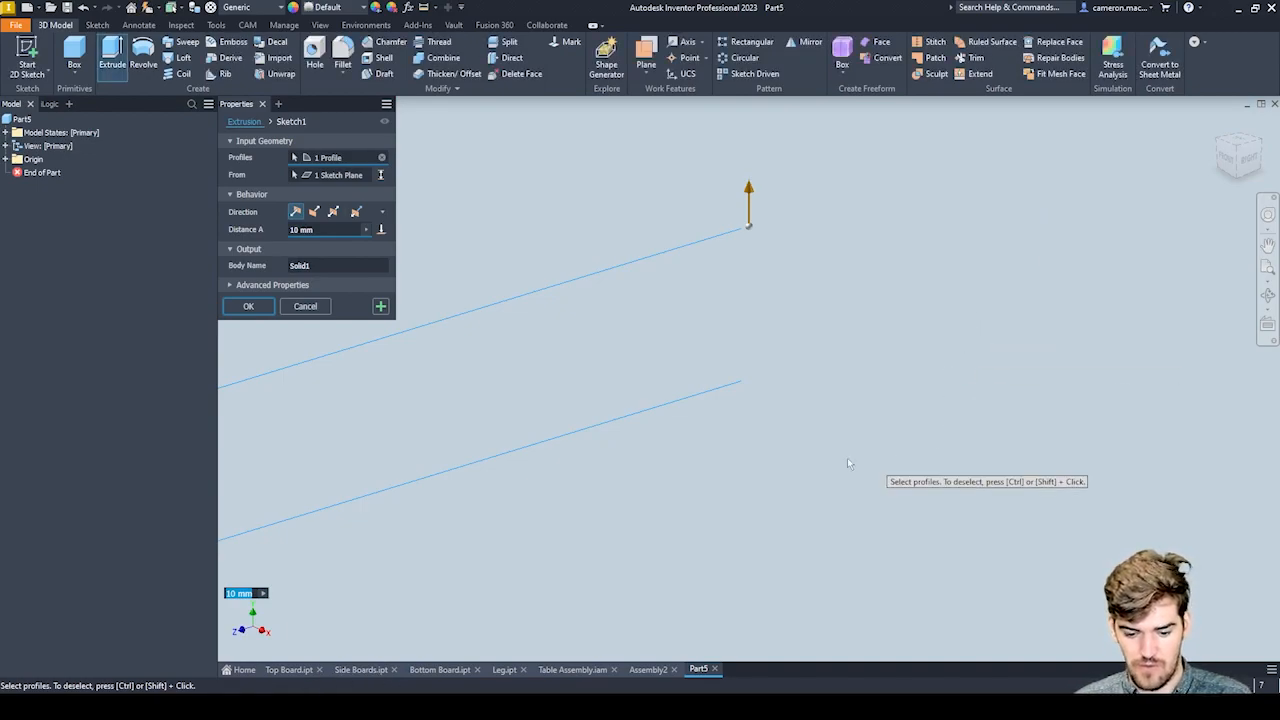
scroll(780, 420, down, 5)
scroll(773, 395, up, 1)
scroll(773, 395, up, 2)
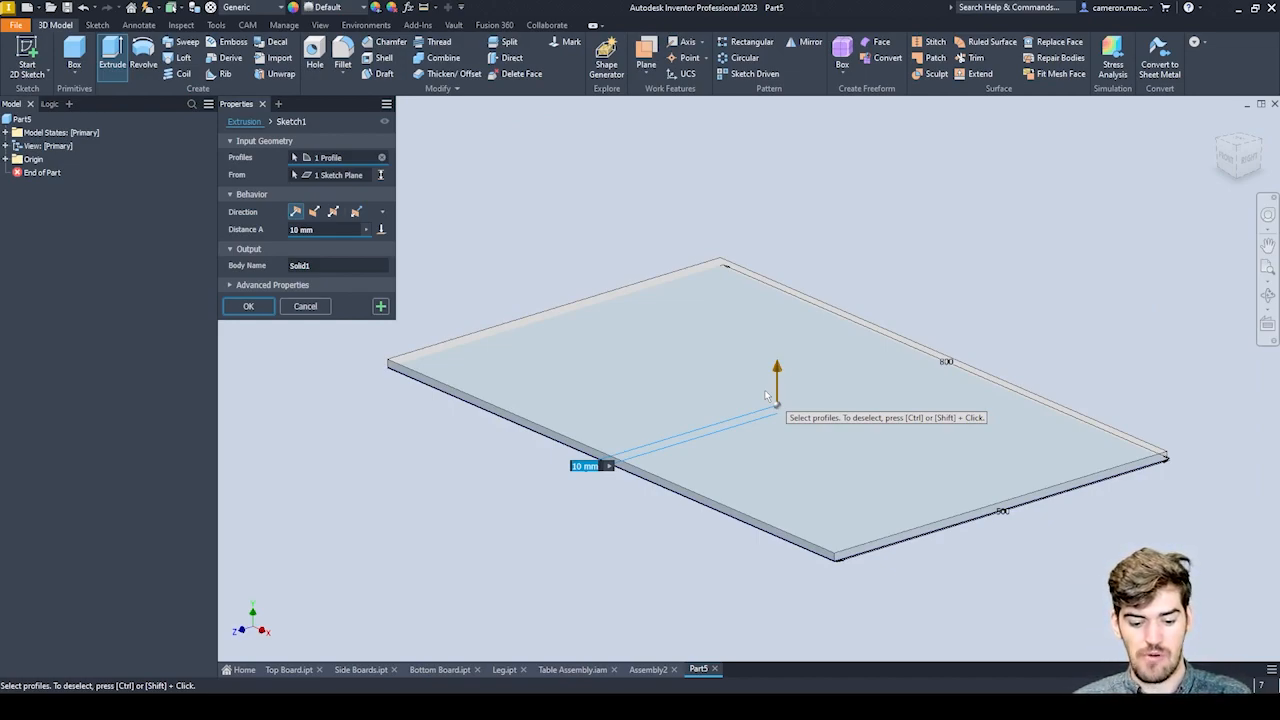
text(THK)
key(Return)
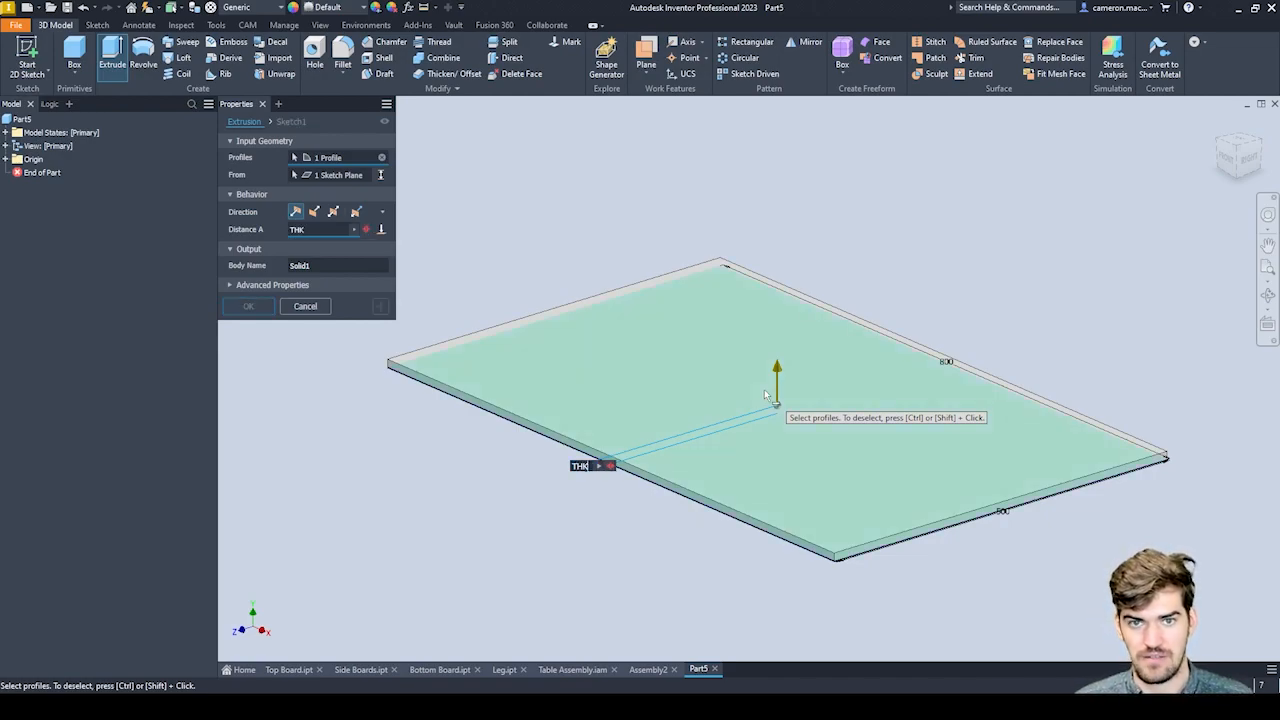
text(=)
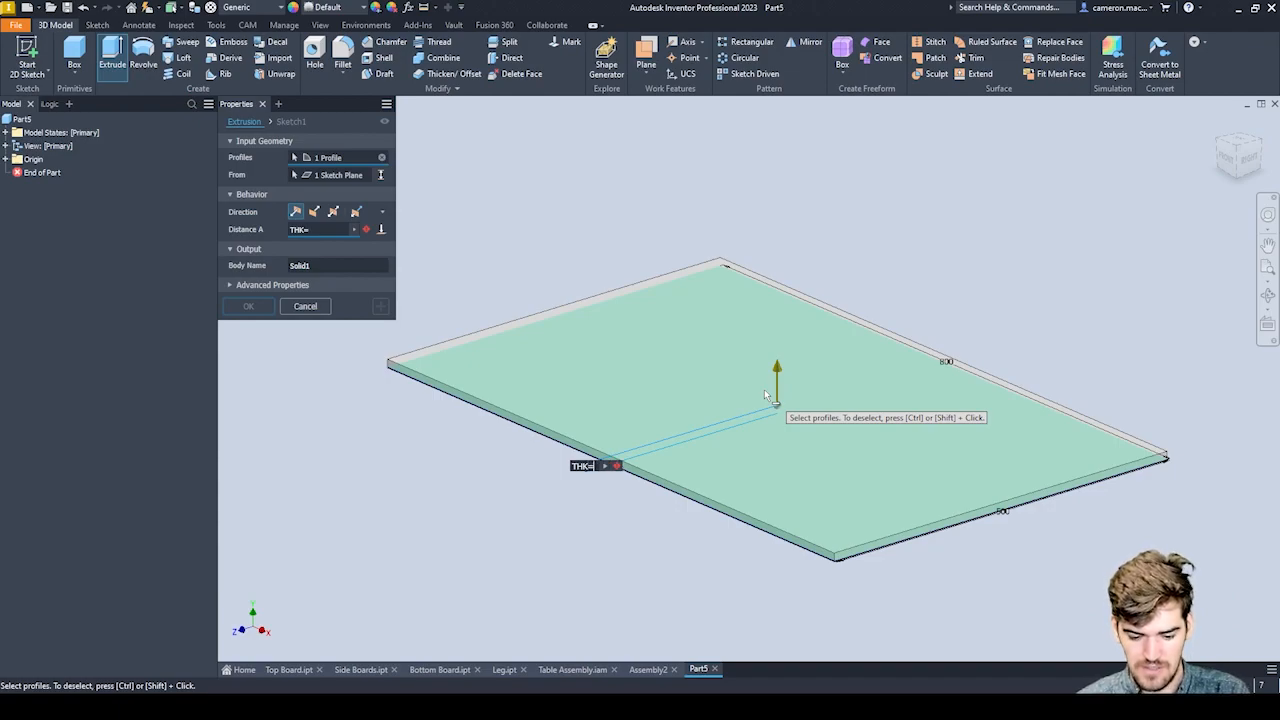
text(8)
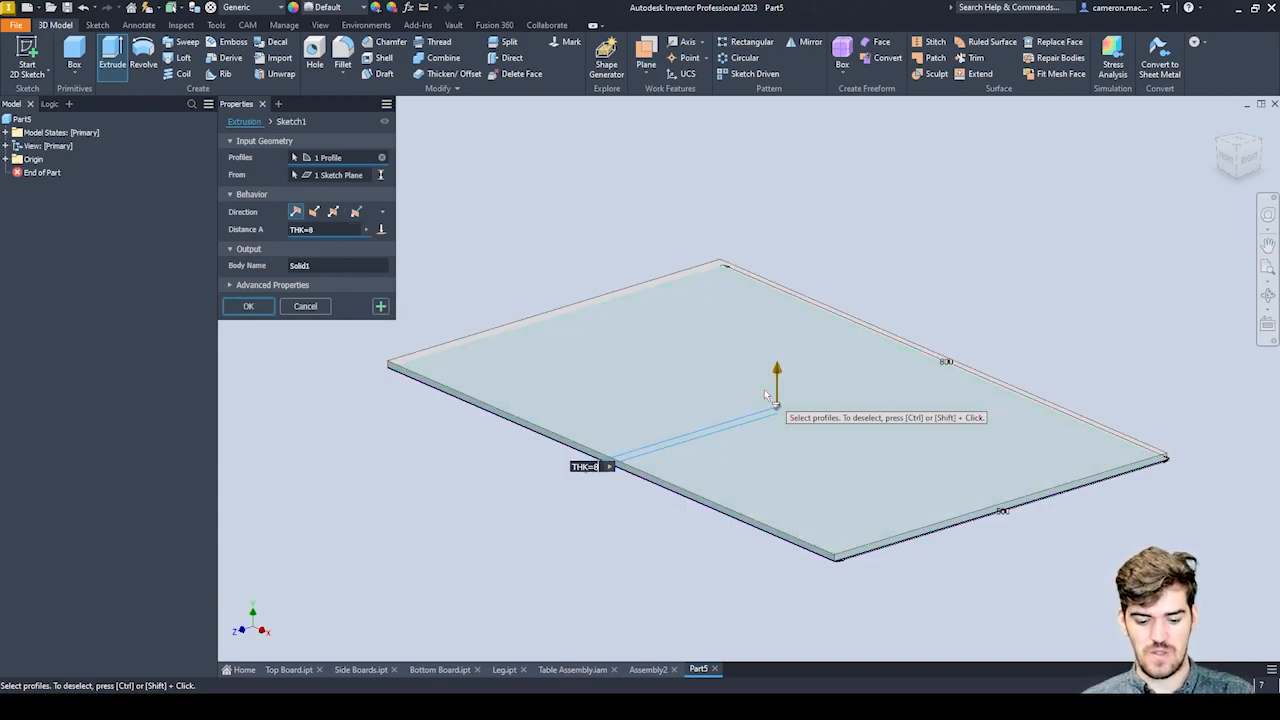
key(Return)
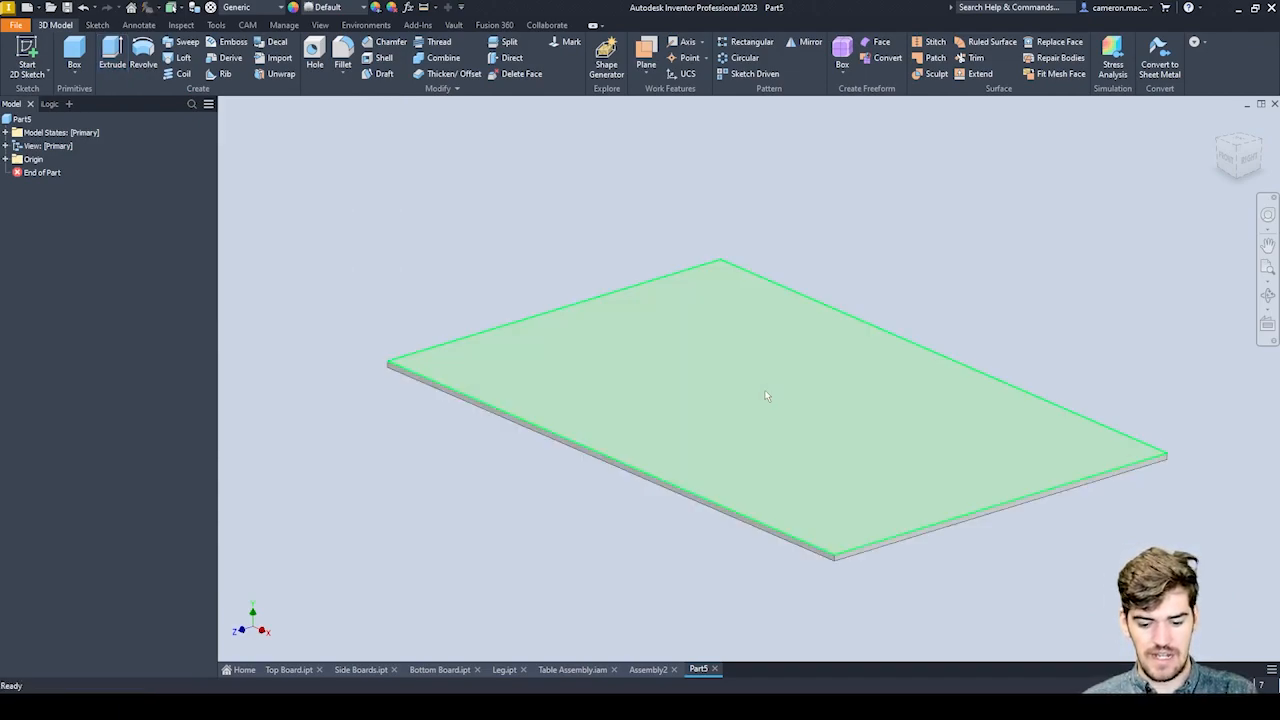
Set the Width model parameter to 900 mm.
mouse_move(765, 395)
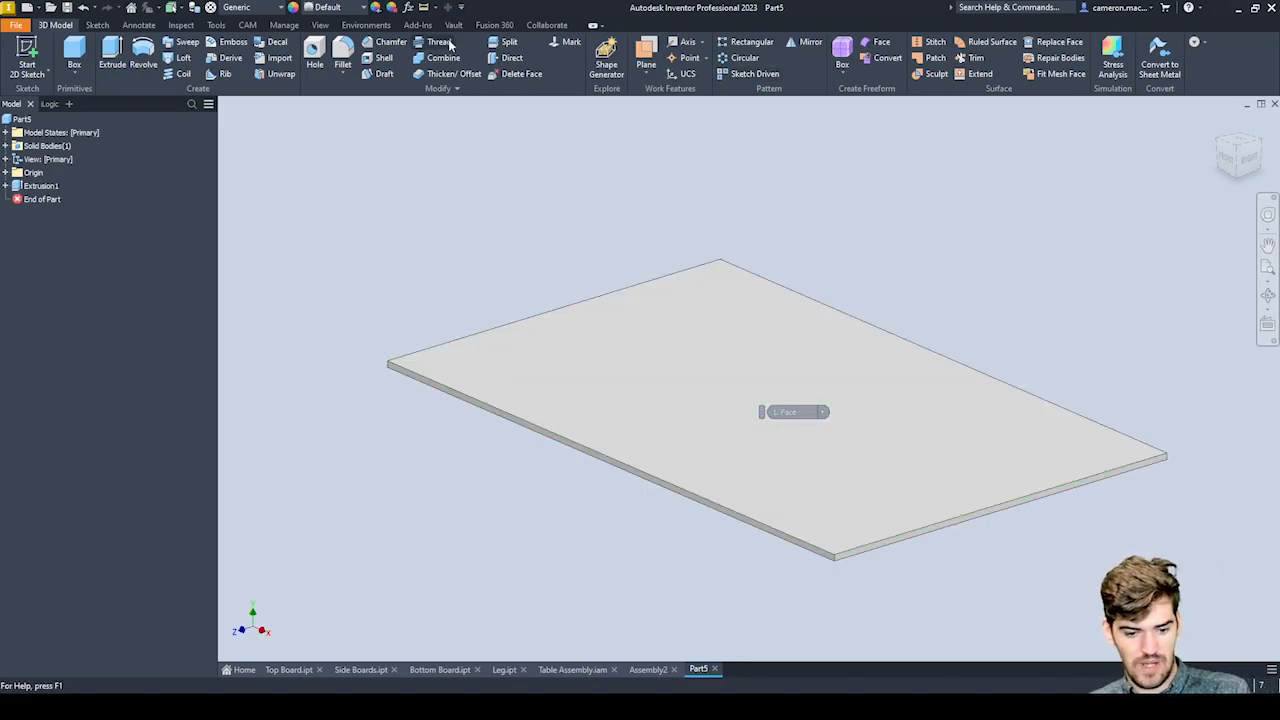
click(409, 9)
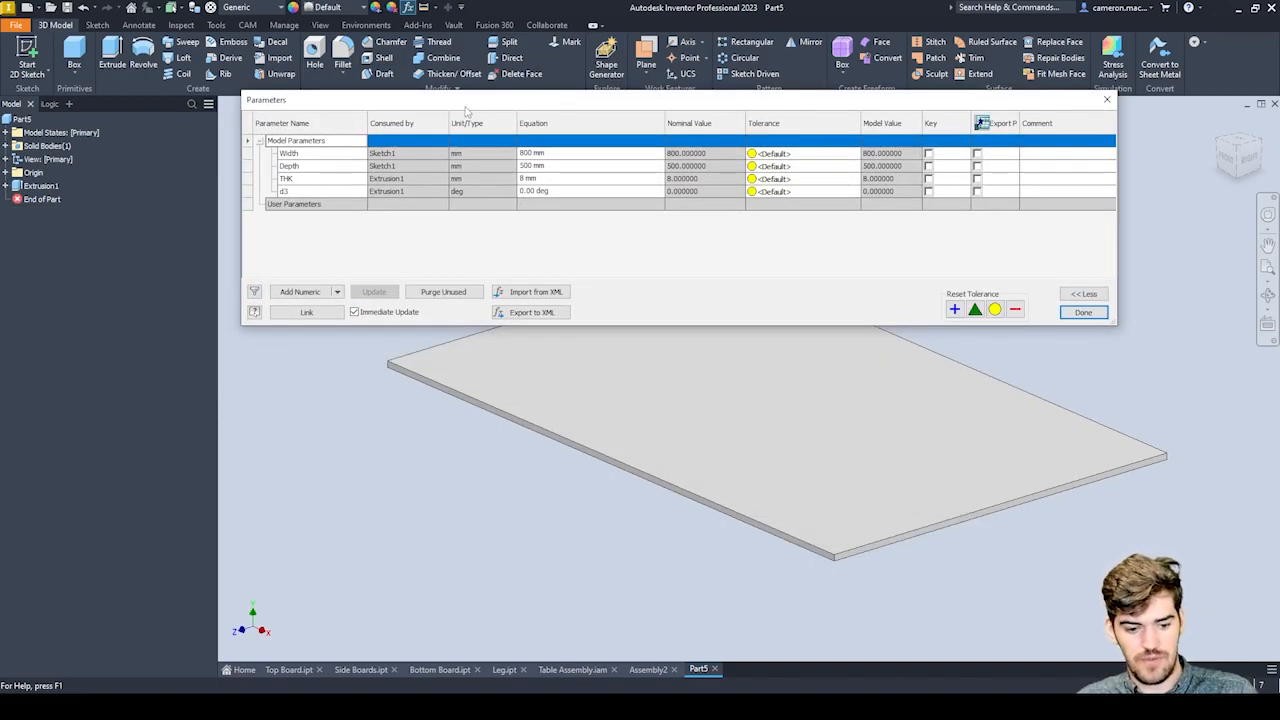
click(305, 153)
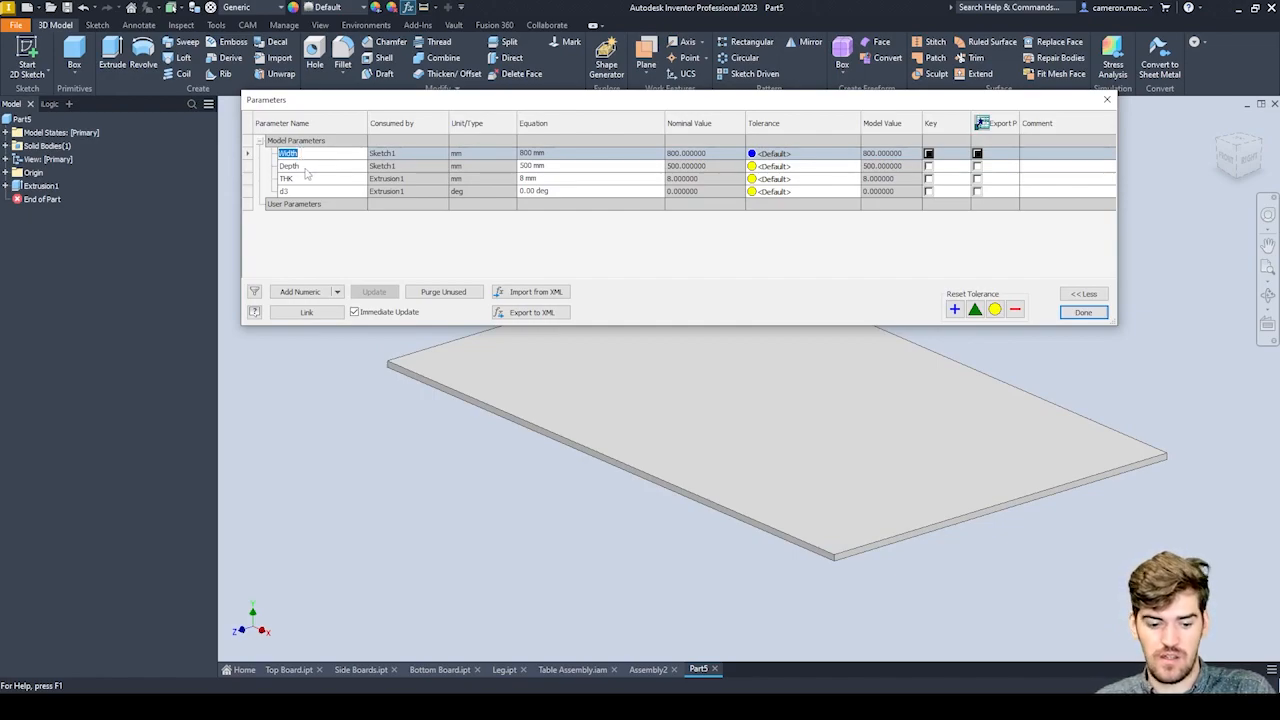
click(308, 166)
click(313, 179)
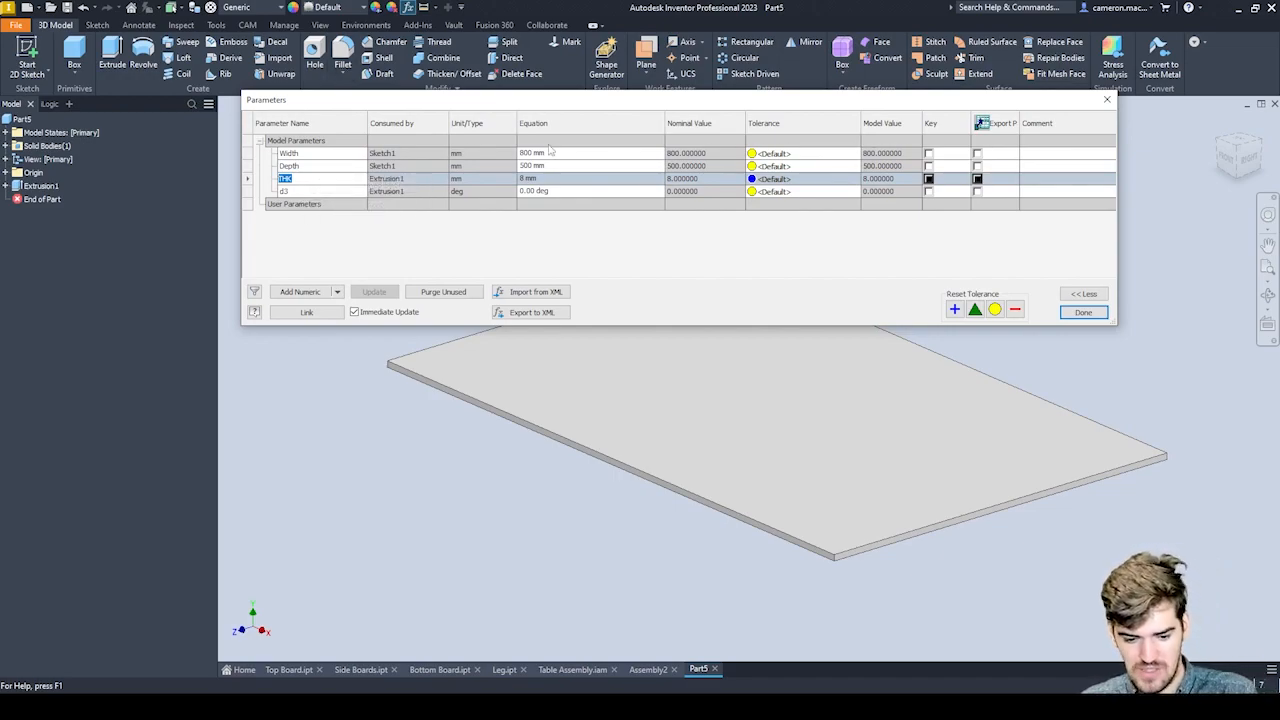
drag(561, 100, 512, 71)
click(484, 124)
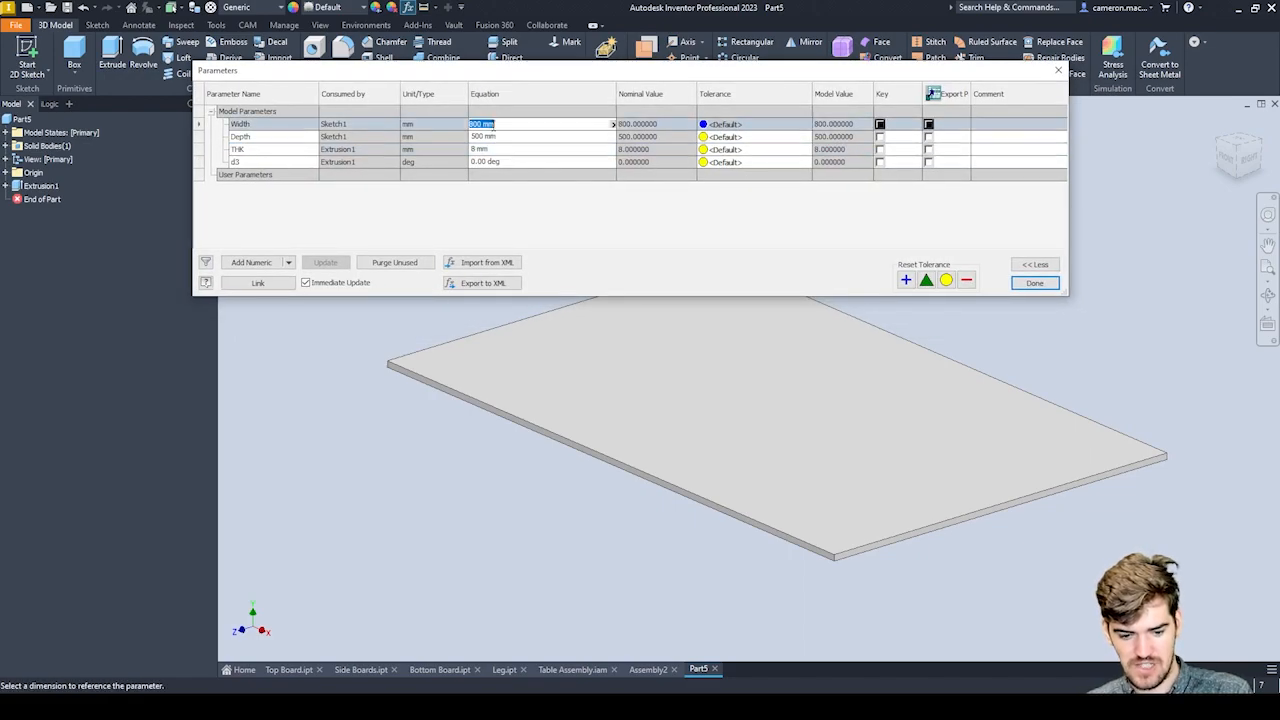
text(900)
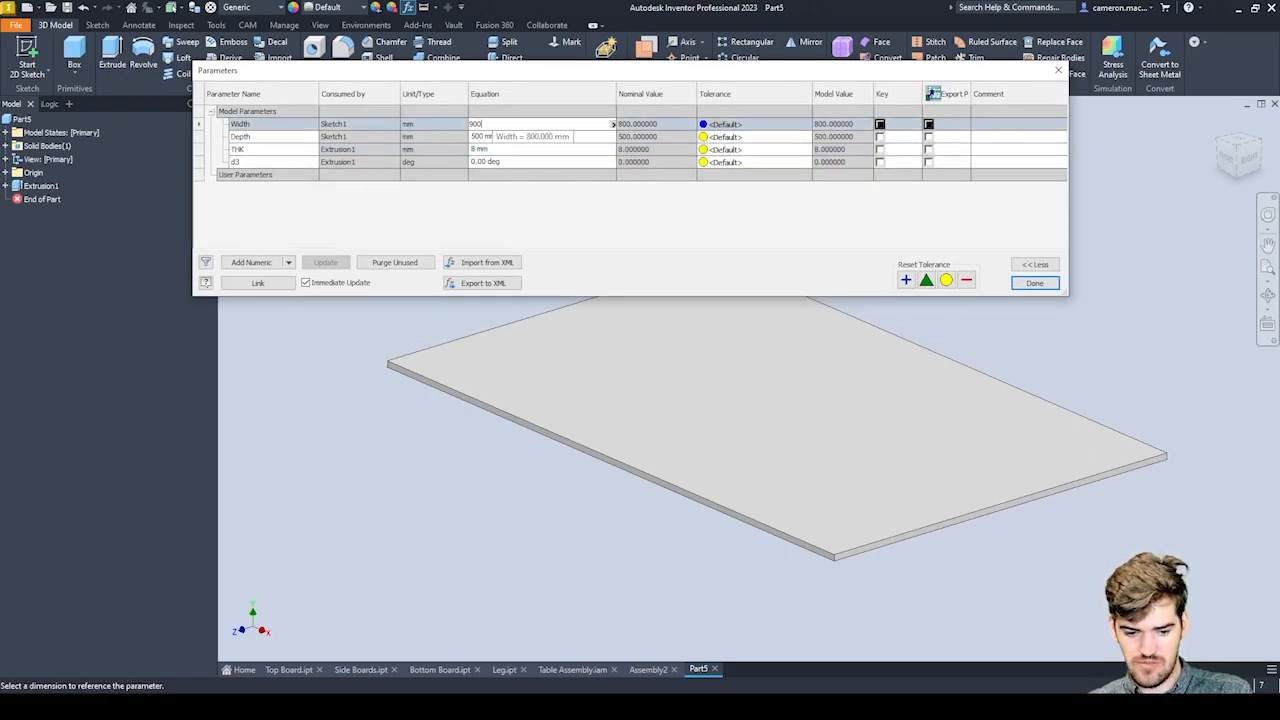
key(Return)
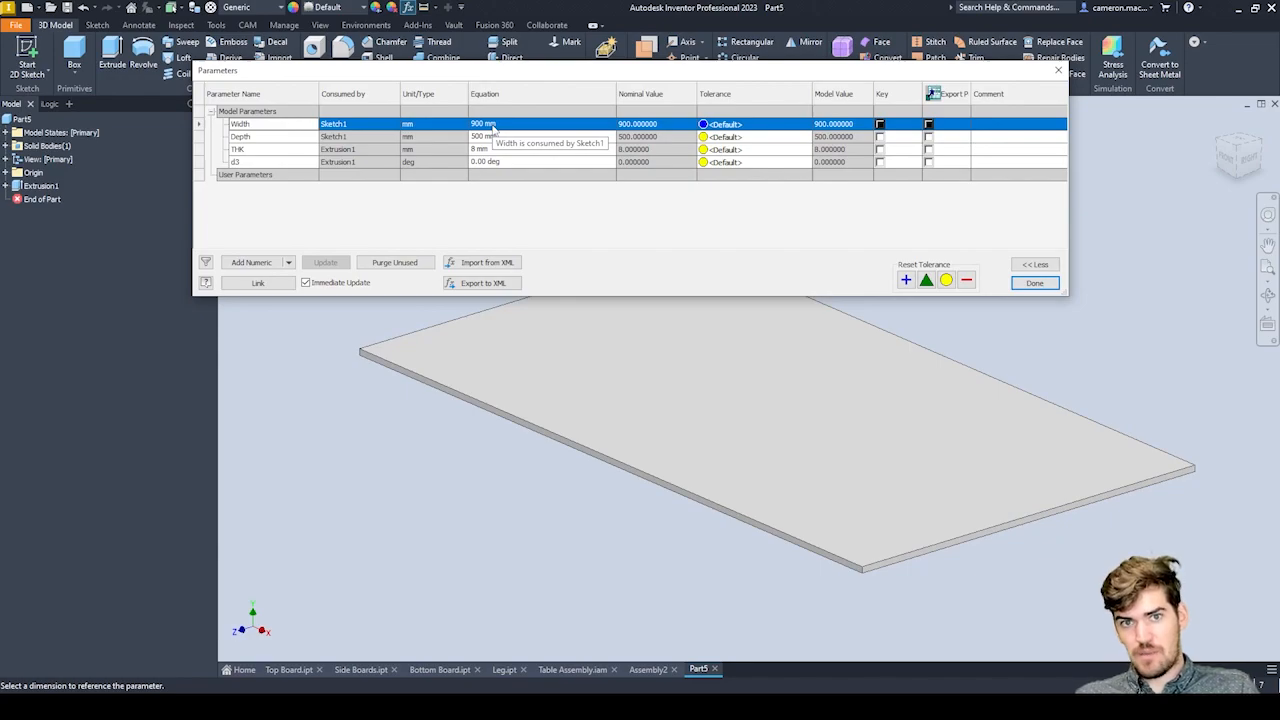
Set the Depth model parameter to 350 mm and finish editing the parameters.
click(490, 136)
click(492, 136)
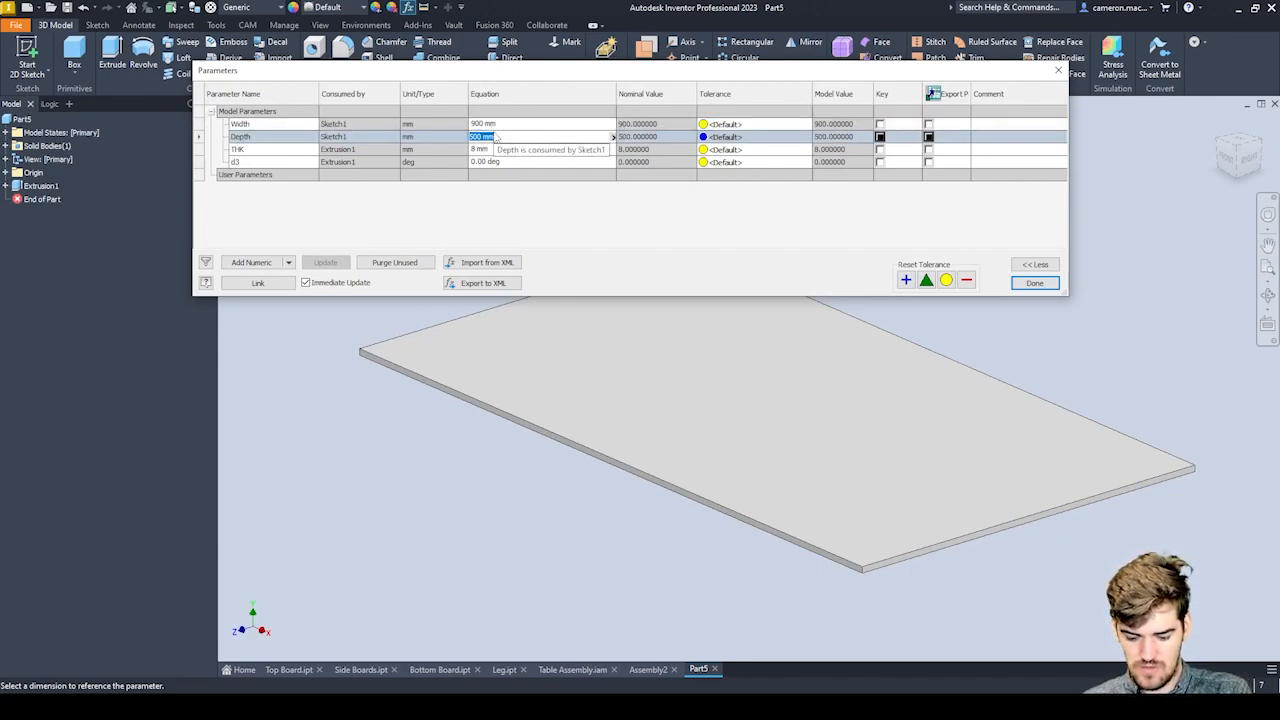
text(45)
key(BackSpace)
key(BackSpace)
text(350)
key(Return)
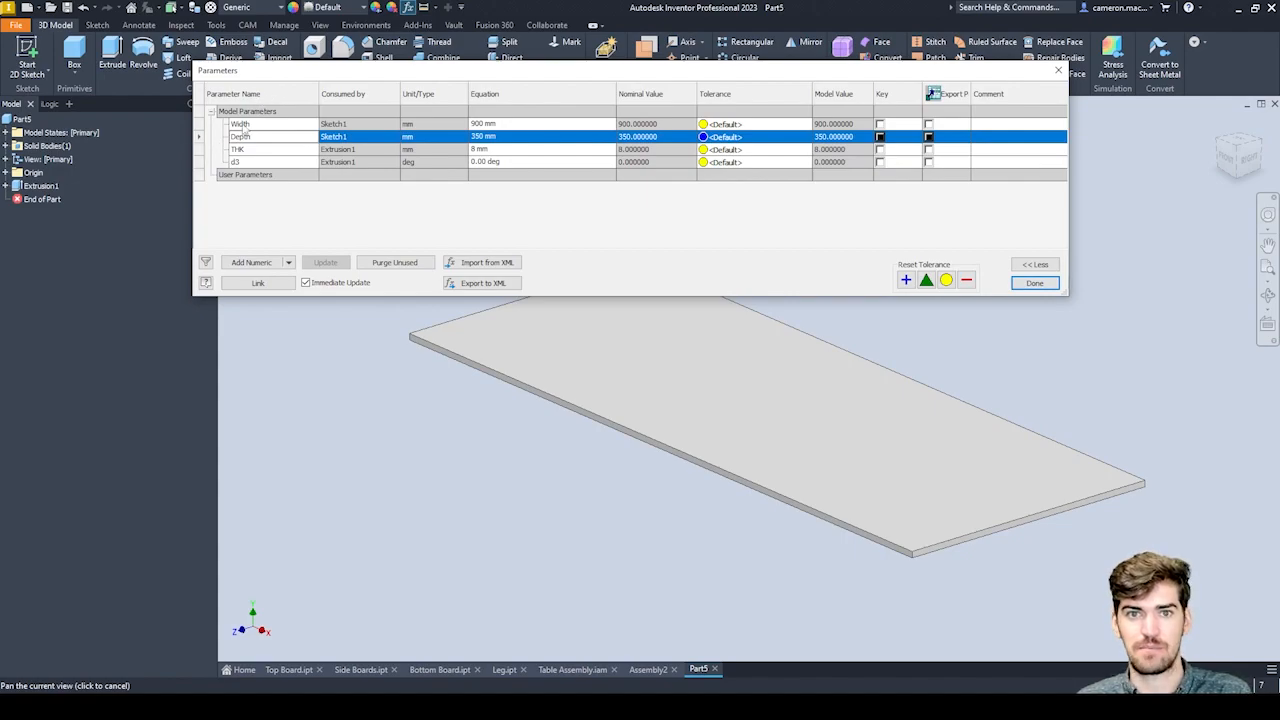
click(1035, 283)
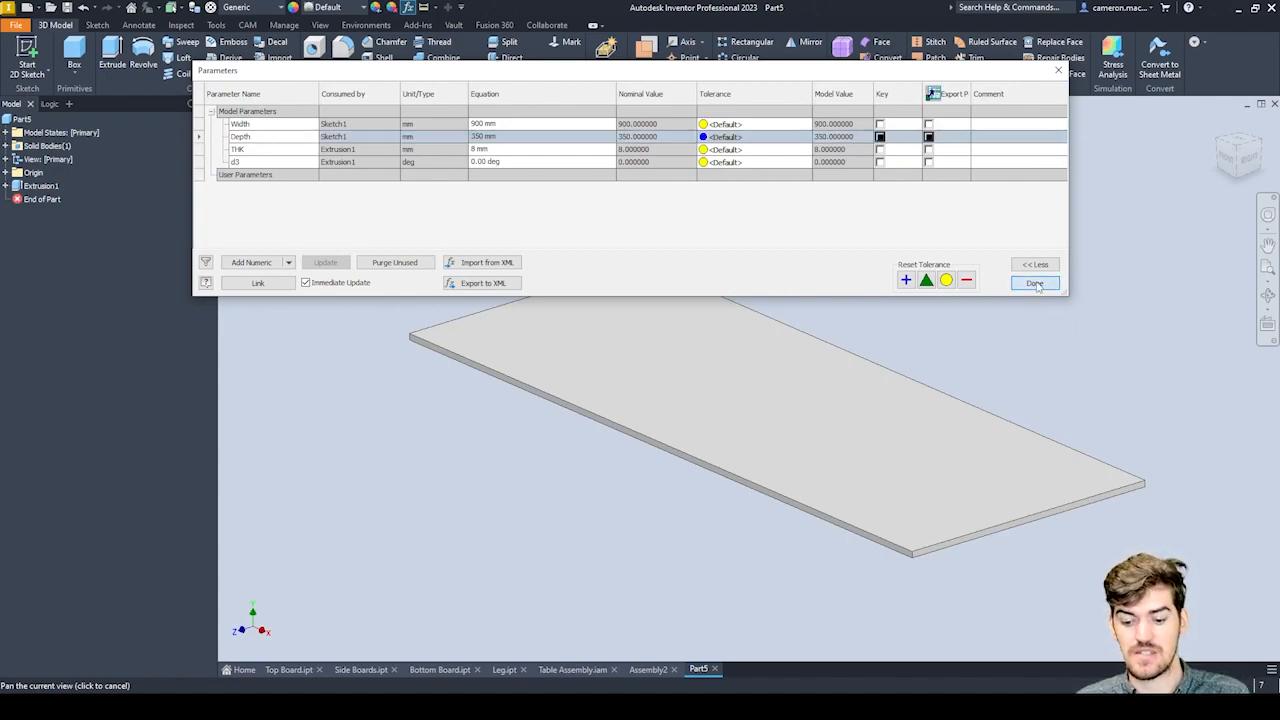
click(1035, 284)
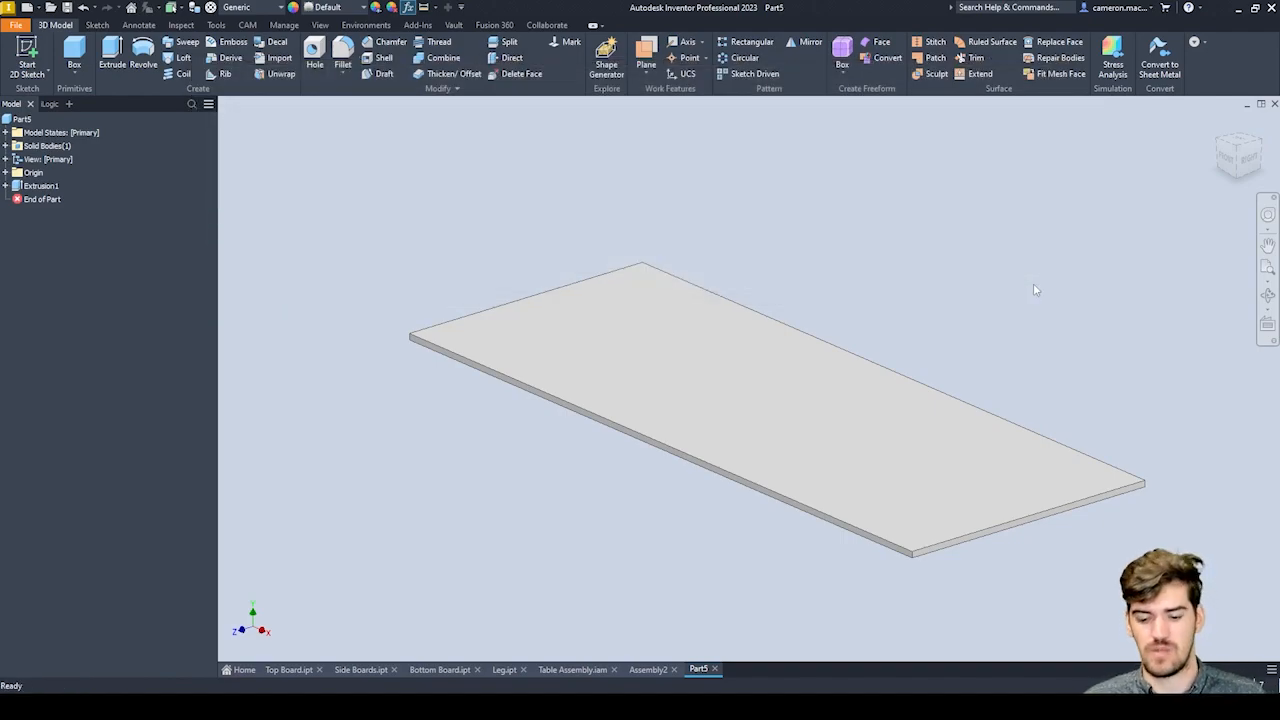
Fillet all edges of the board solid with the named radius parameter Fillet=2.
scroll(697, 349, up, 3)
scroll(737, 349, down, 6)
scroll(675, 312, up, 2)
scroll(674, 308, up, 3)
scroll(671, 300, down, 5)
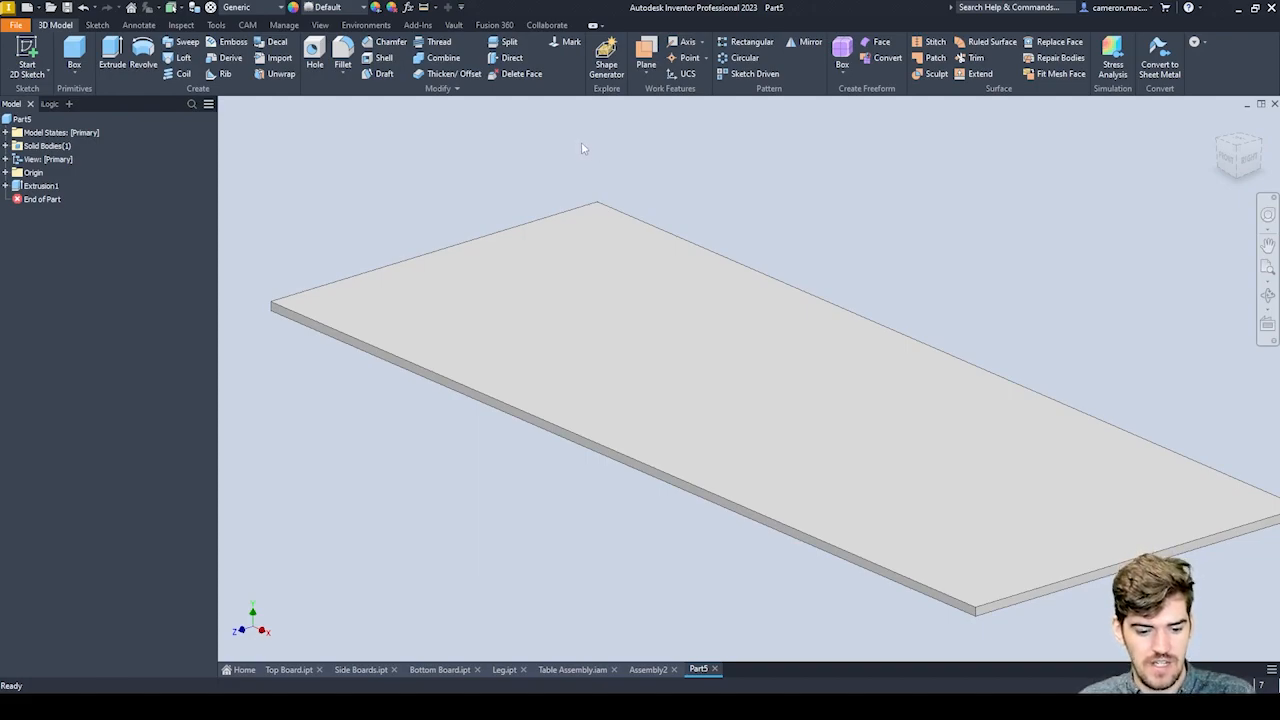
click(346, 56)
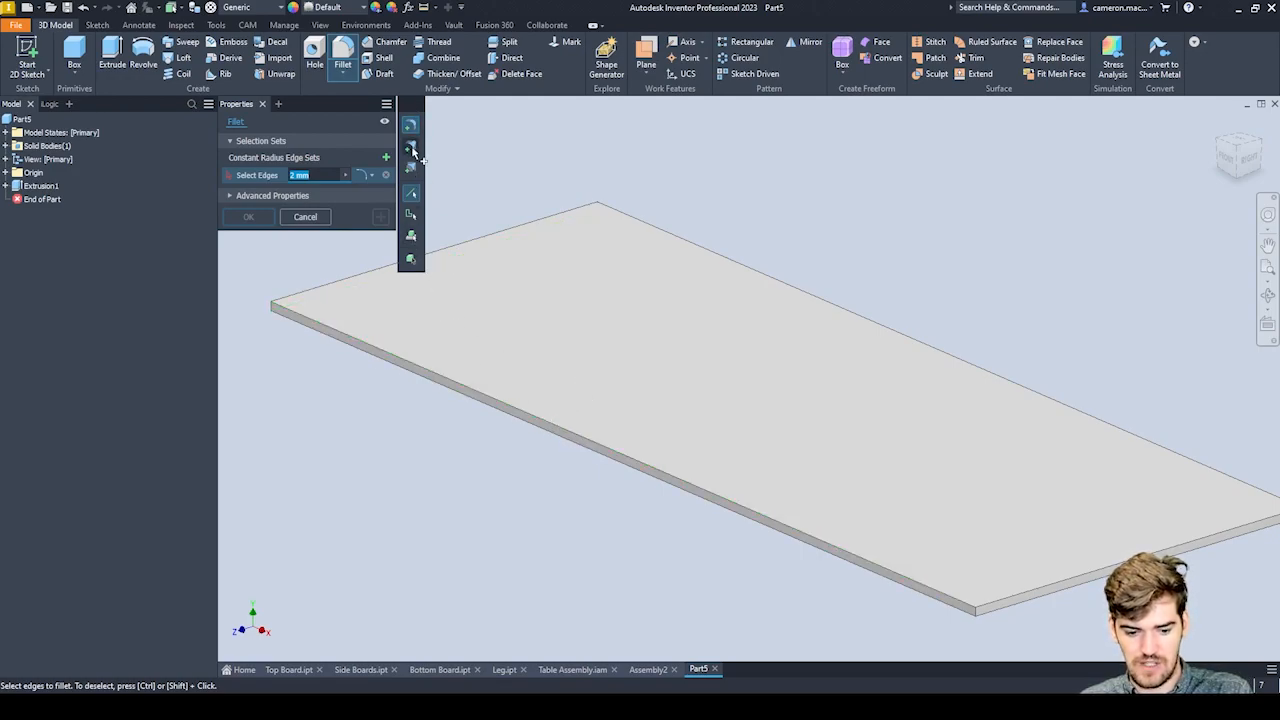
click(411, 259)
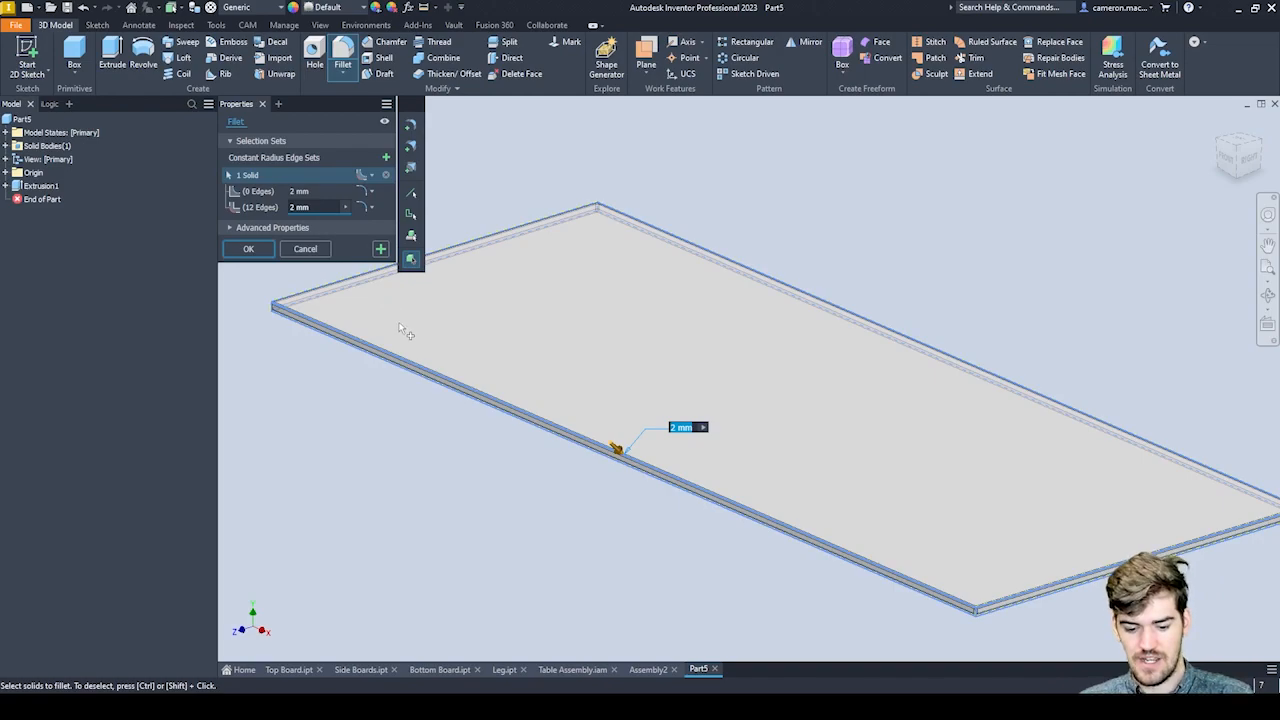
scroll(600, 470, up, 3)
scroll(596, 470, down, 5)
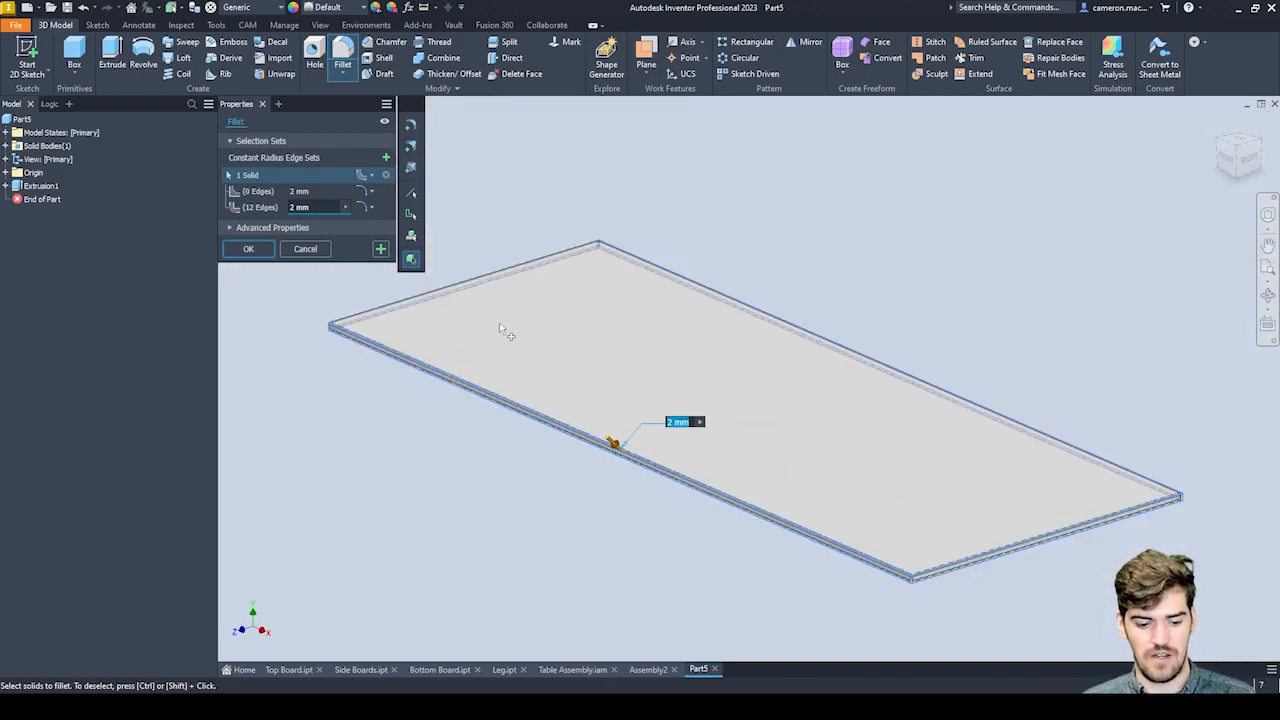
click(291, 207)
drag(290, 207, 312, 207)
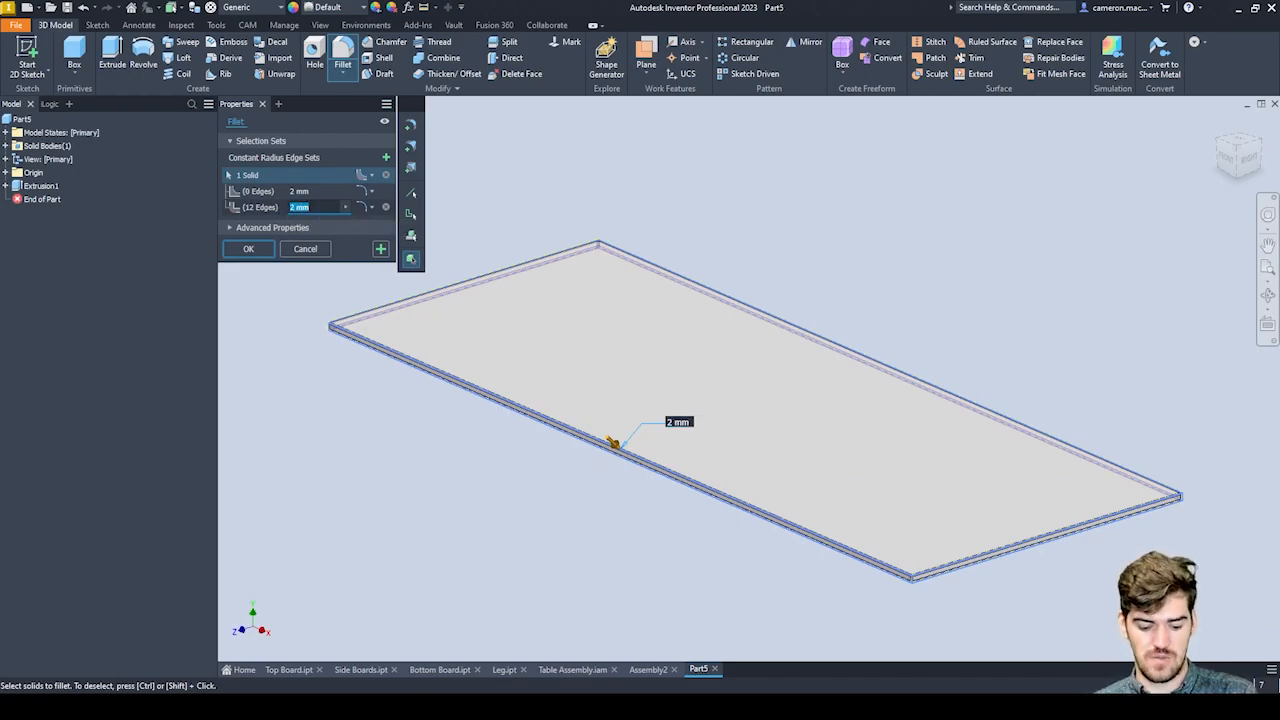
text(Fillet)
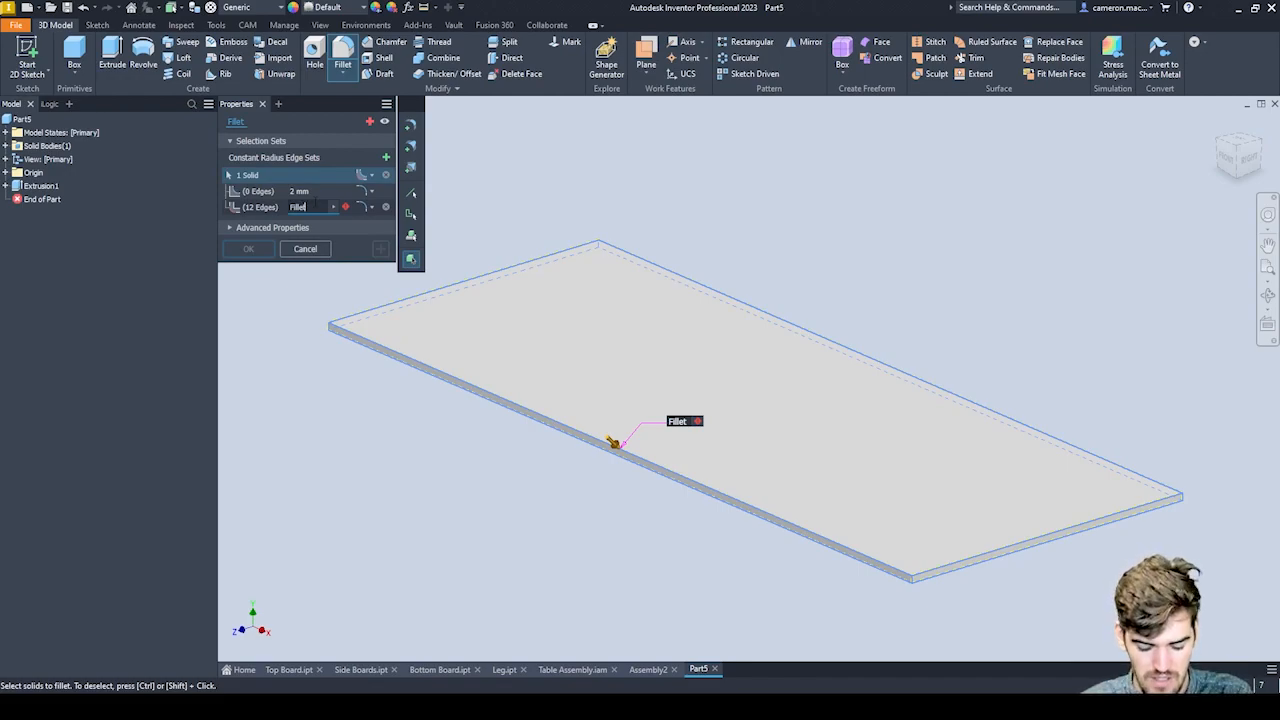
text(=)
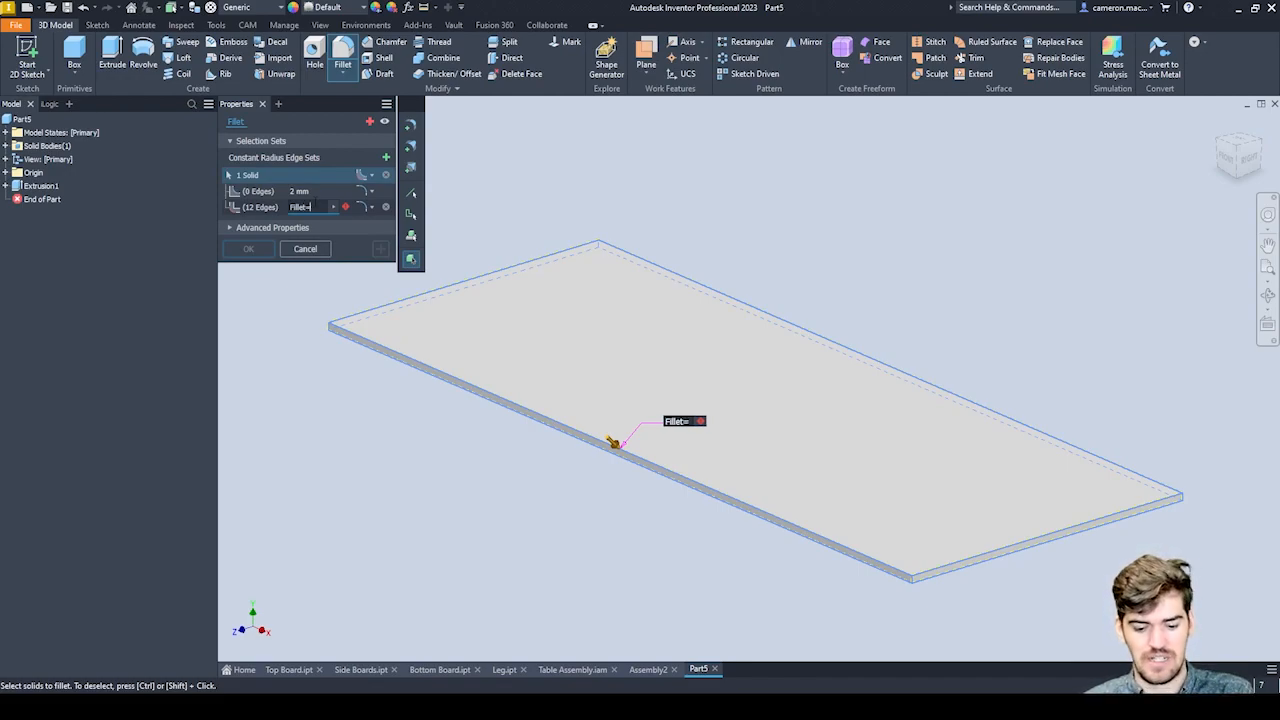
text(2)
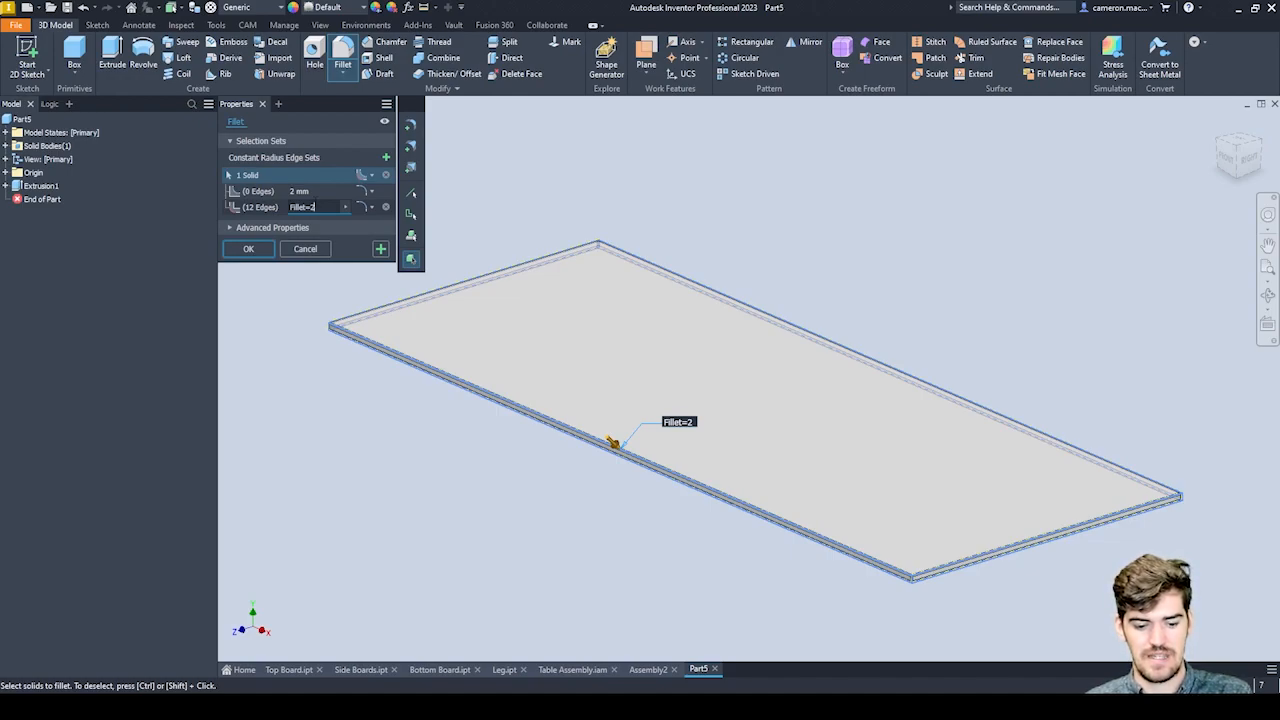
key(Return)
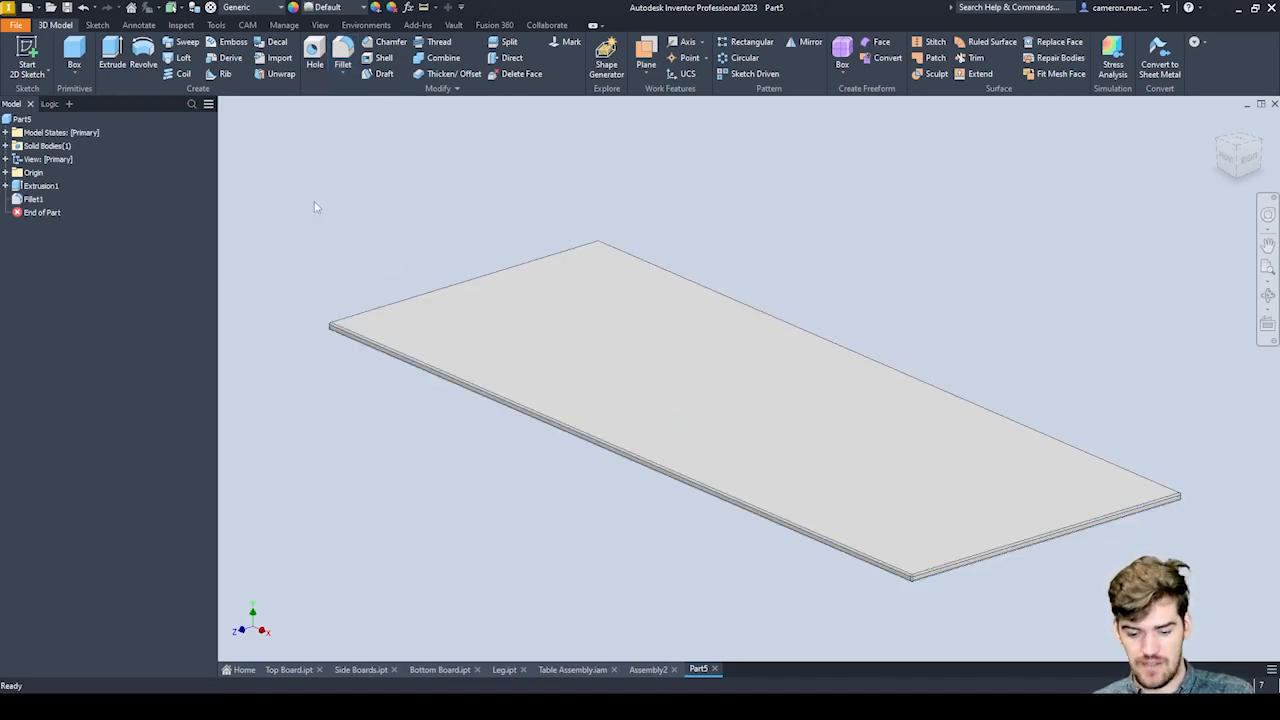
Assign the Wood (Birch) material to the board.
scroll(953, 565, up, 5)
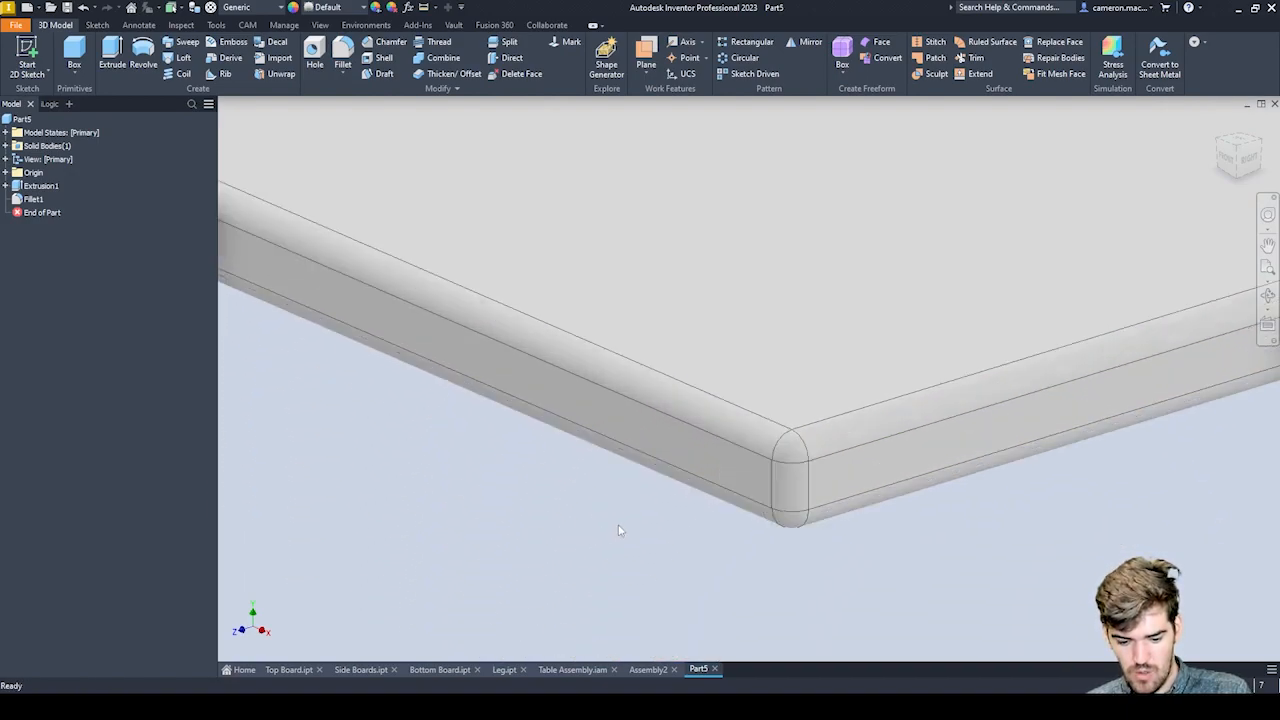
scroll(600, 534, up, 2)
scroll(780, 459, down, 6)
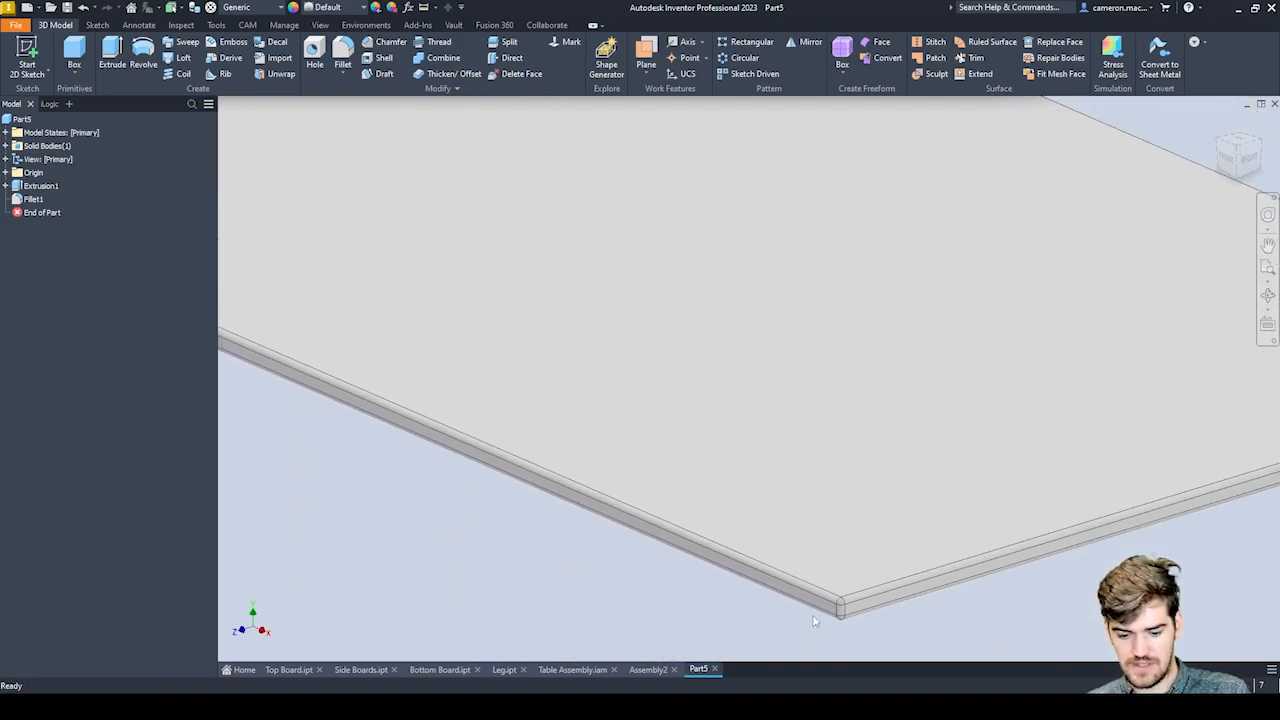
scroll(814, 622, down, 7)
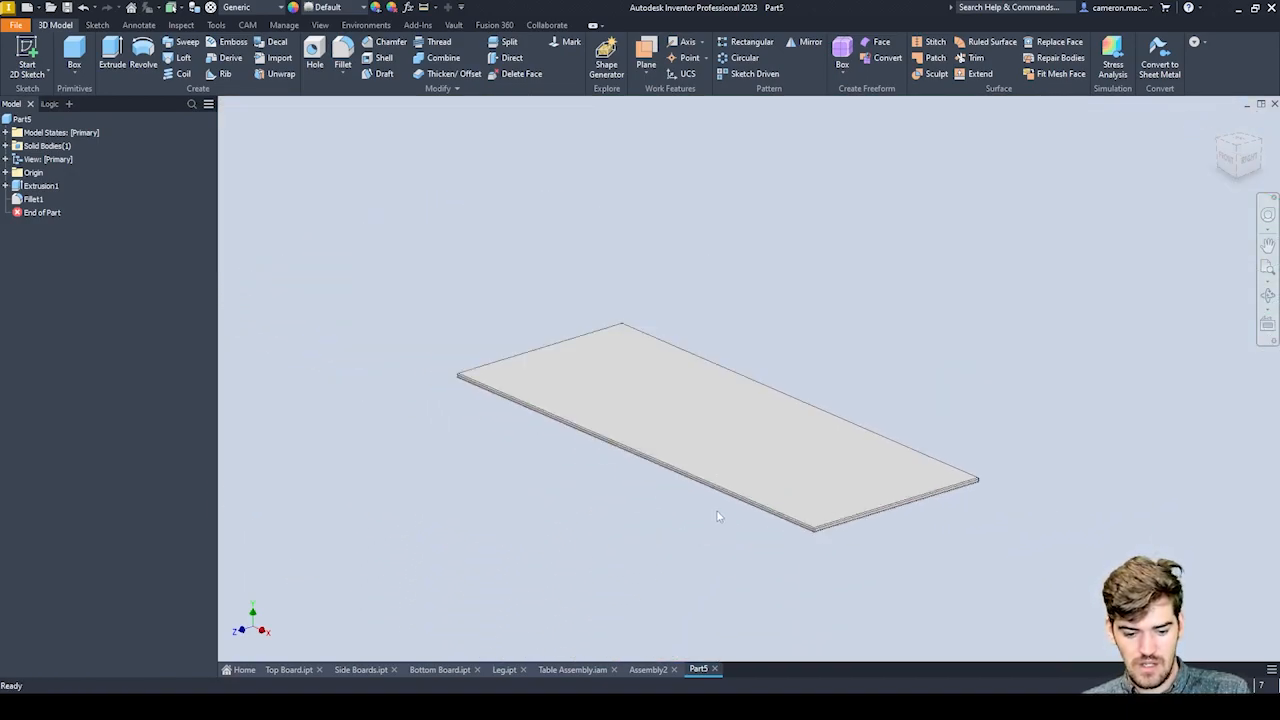
click(237, 9)
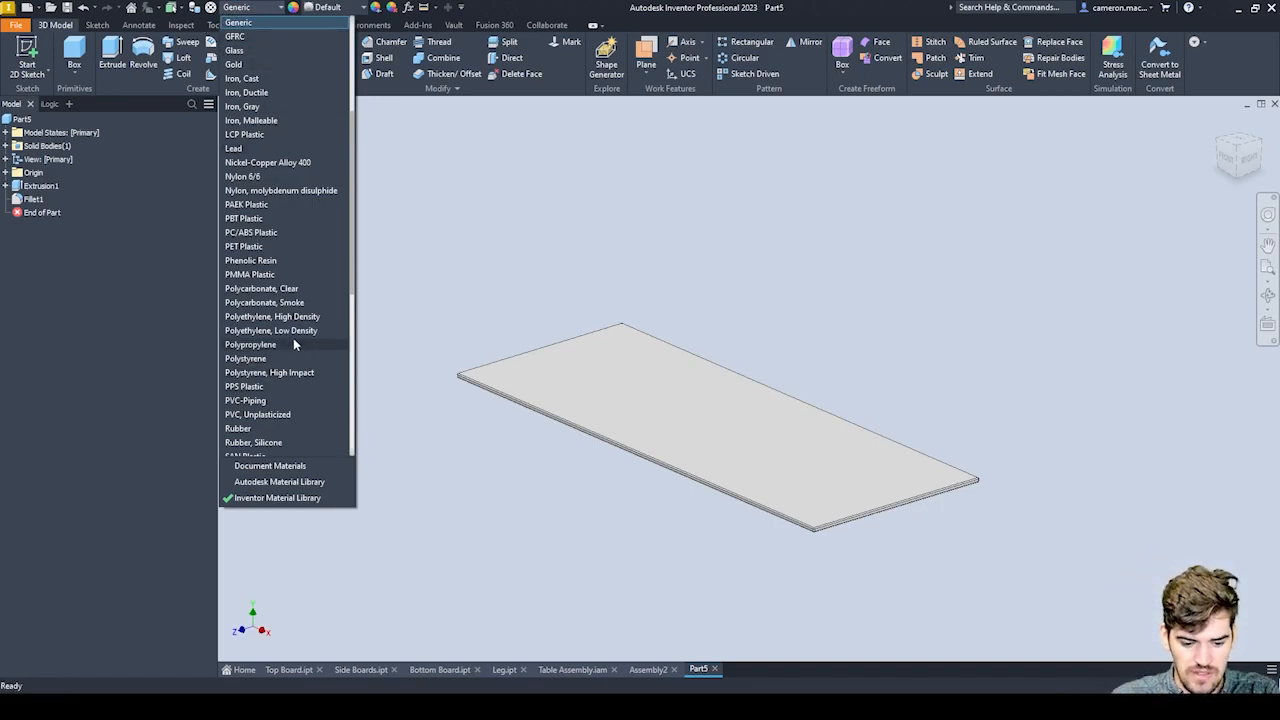
scroll(293, 338, down, 9)
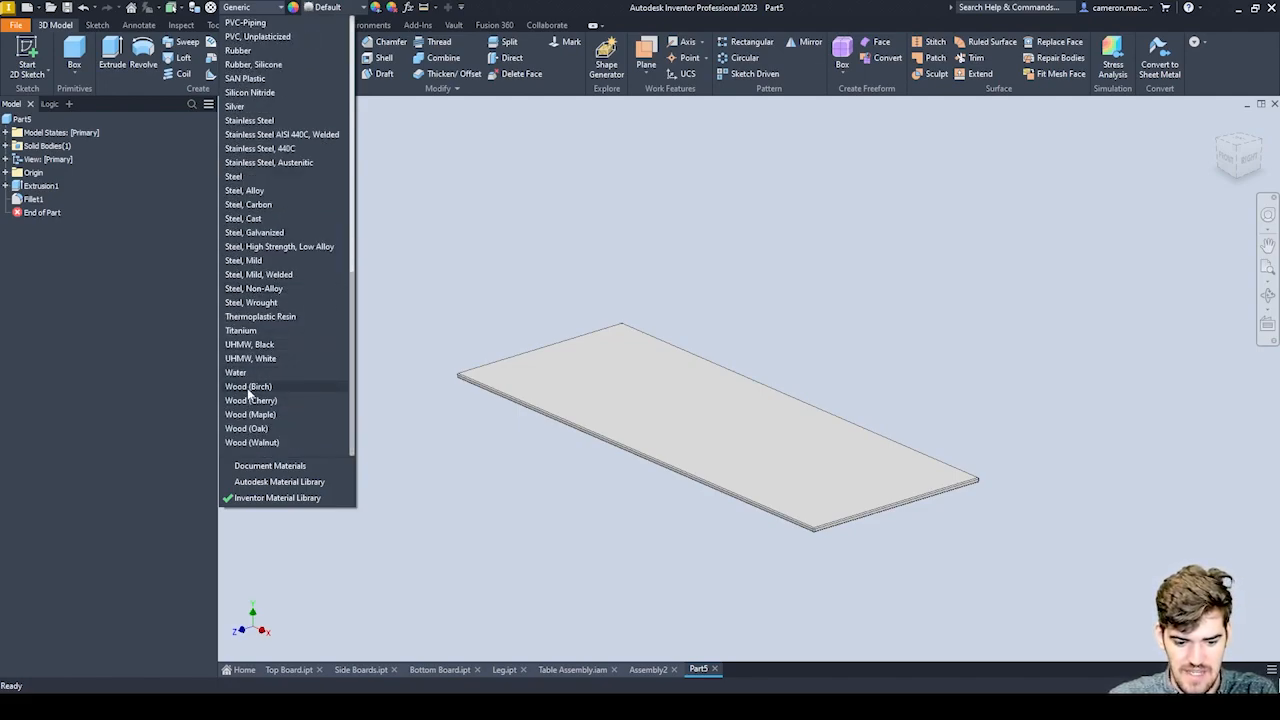
click(249, 389)
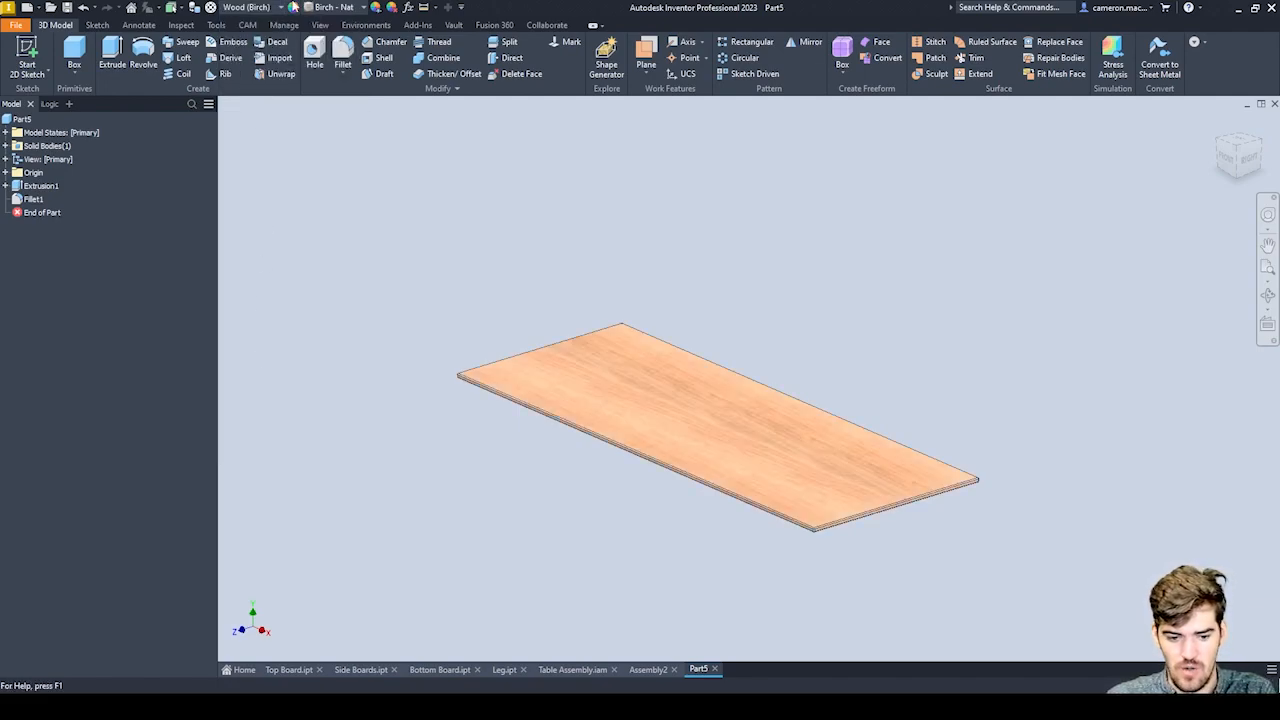
click(255, 7)
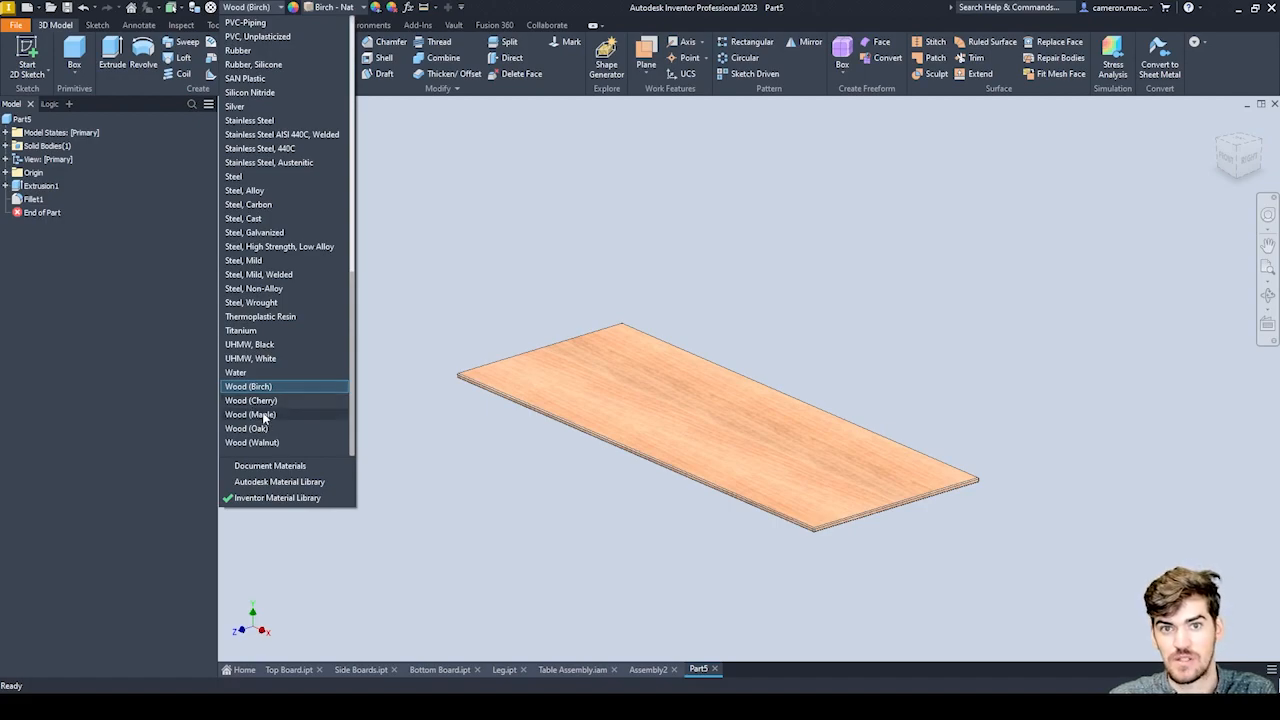
click(447, 203)
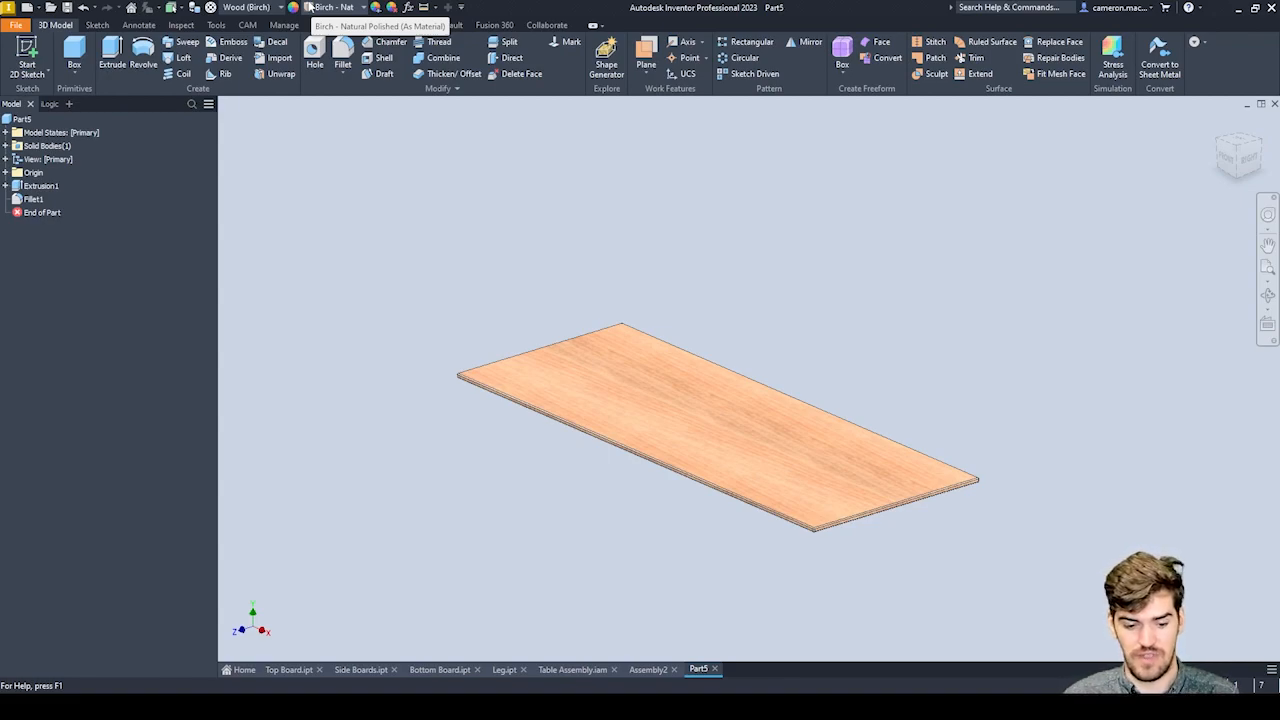
Start a new 2D sketch on the underside face of the board.
scroll(566, 275, down, 2)
scroll(565, 236, up, 5)
scroll(563, 240, down, 3)
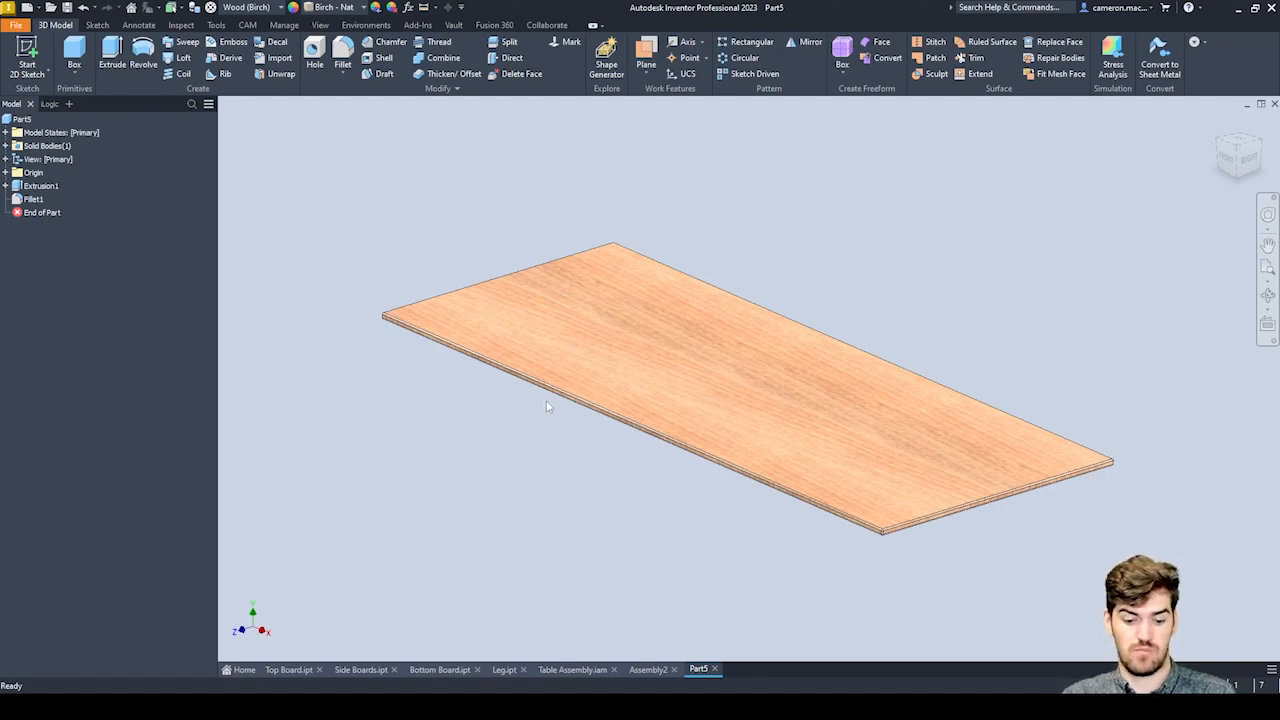
shift+middle_drag(521, 445, 692, 376)
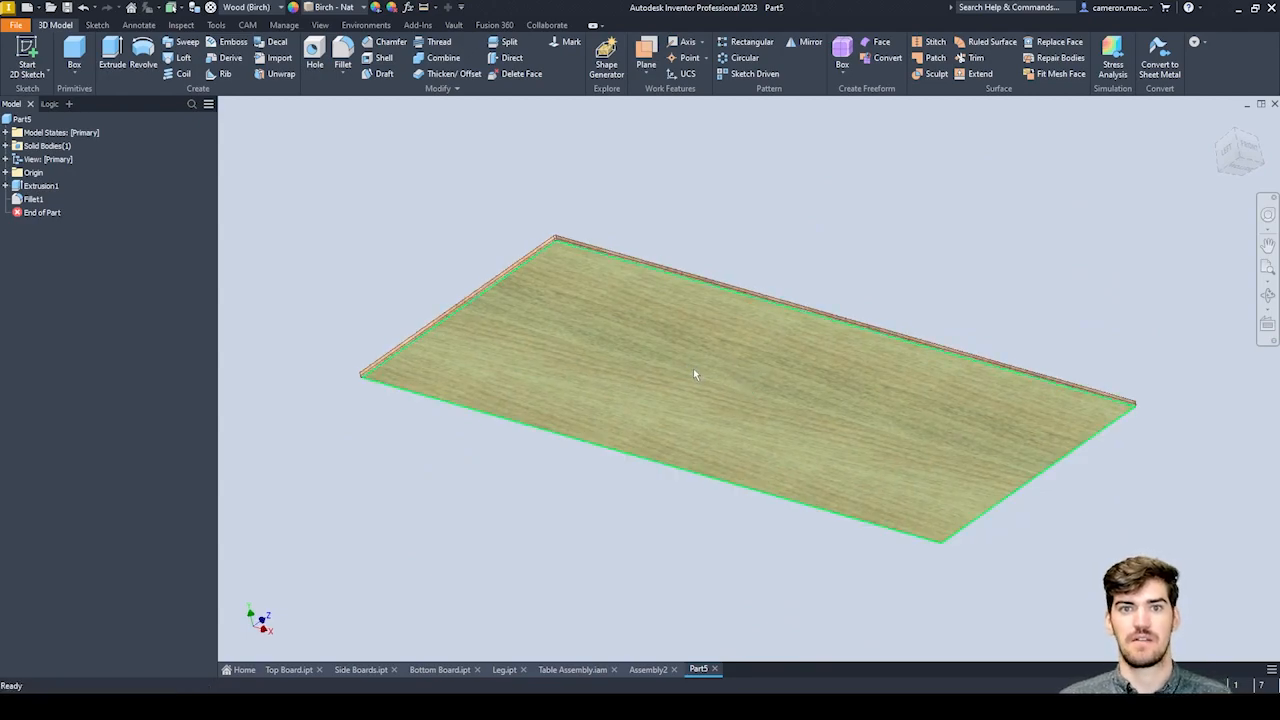
mouse_move(694, 371)
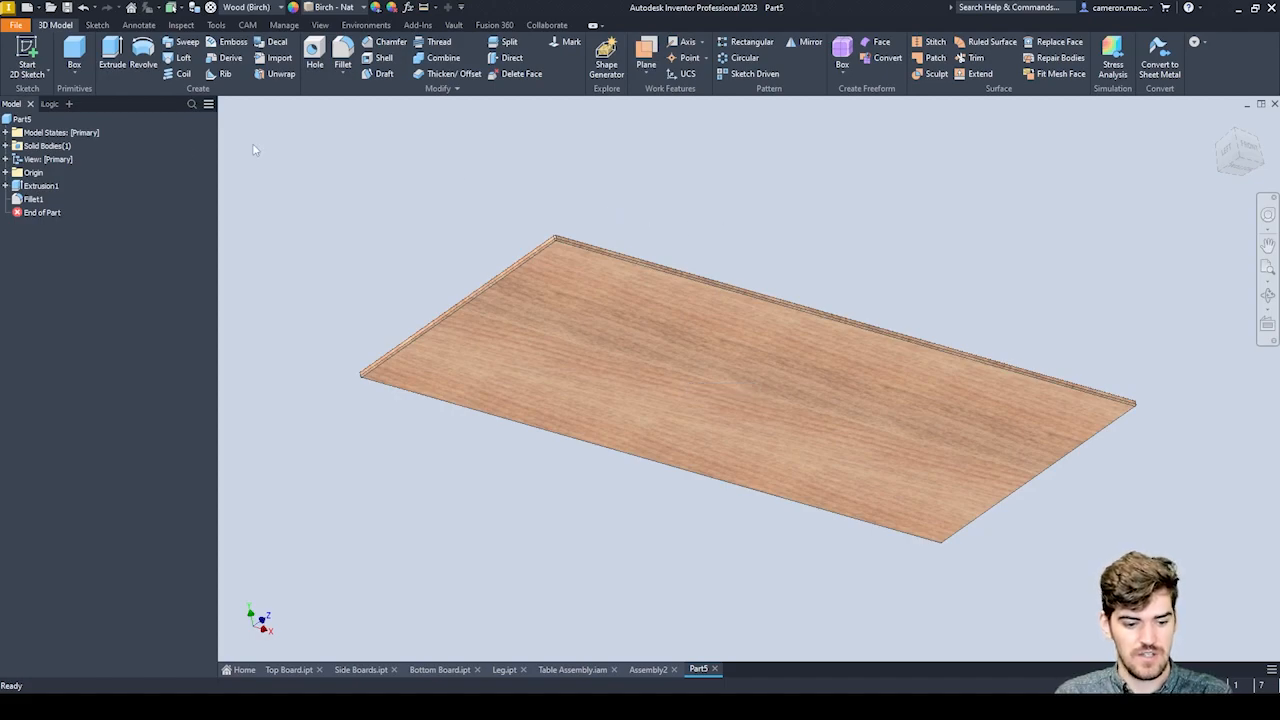
click(22, 58)
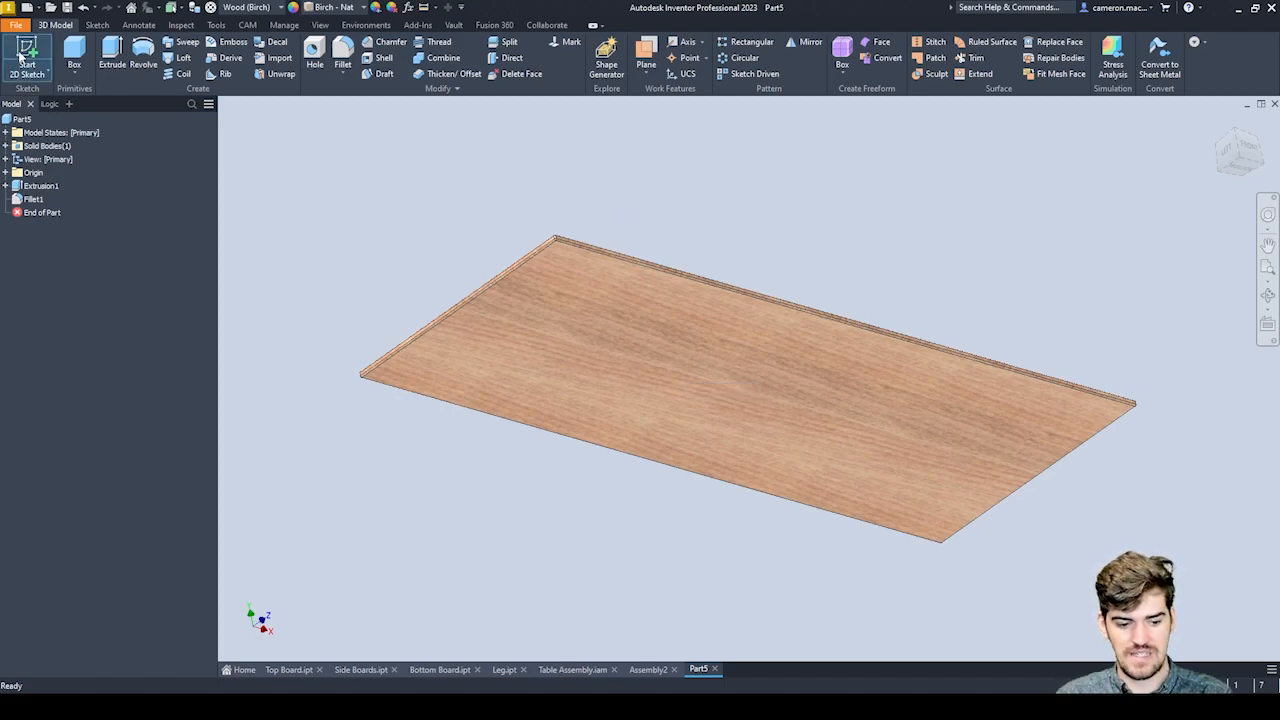
click(614, 324)
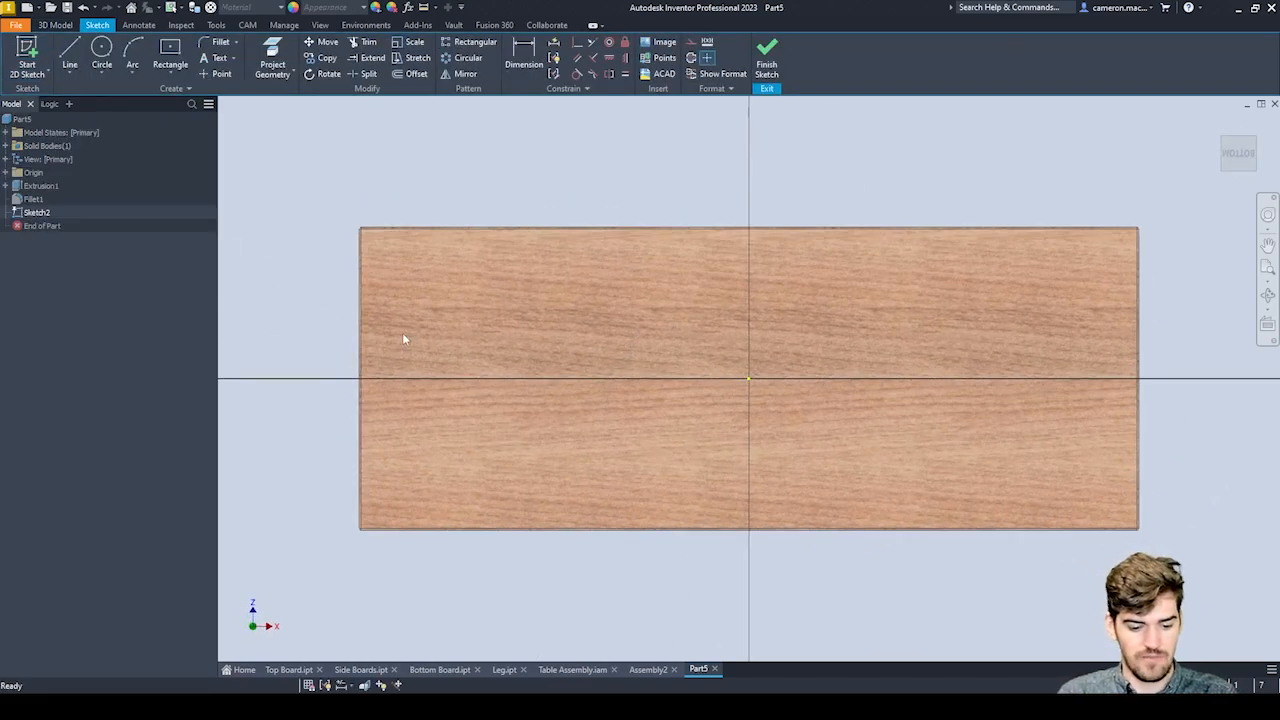
Draw a vertical construction line about 350 mm long across the board's full depth near its left end, at X about -435 mm.
click(69, 54)
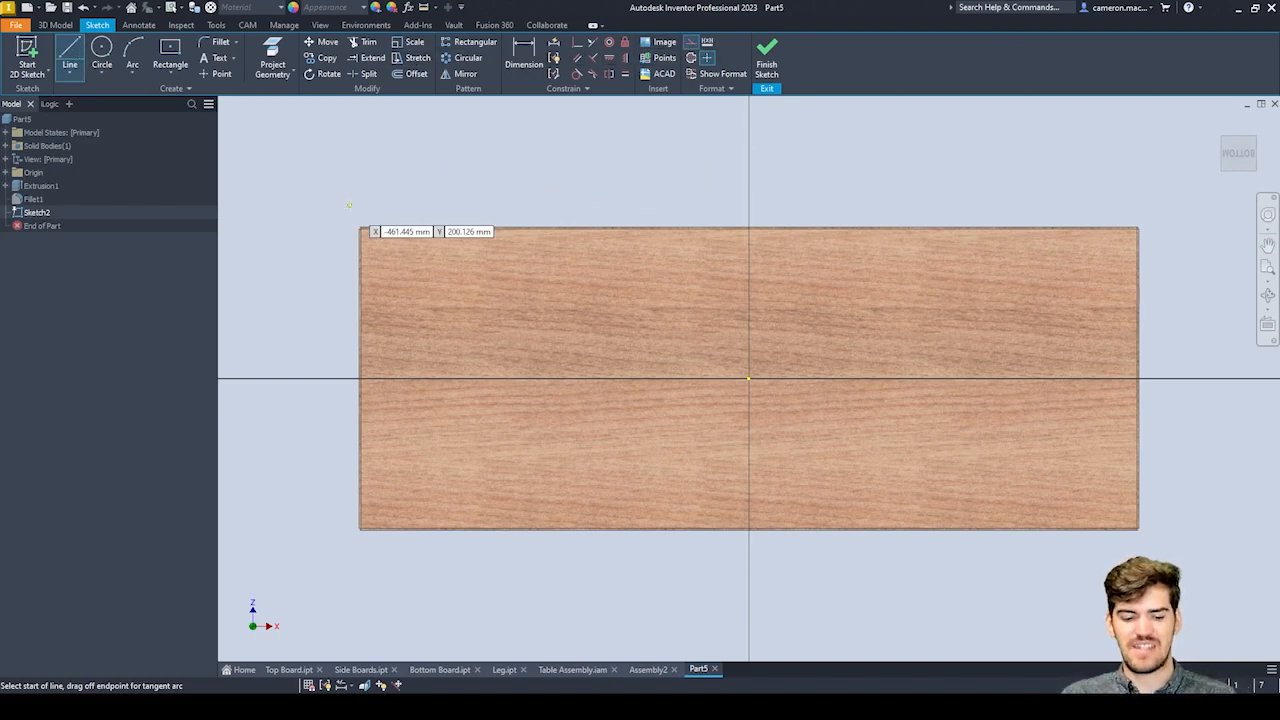
scroll(355, 205, up, 3)
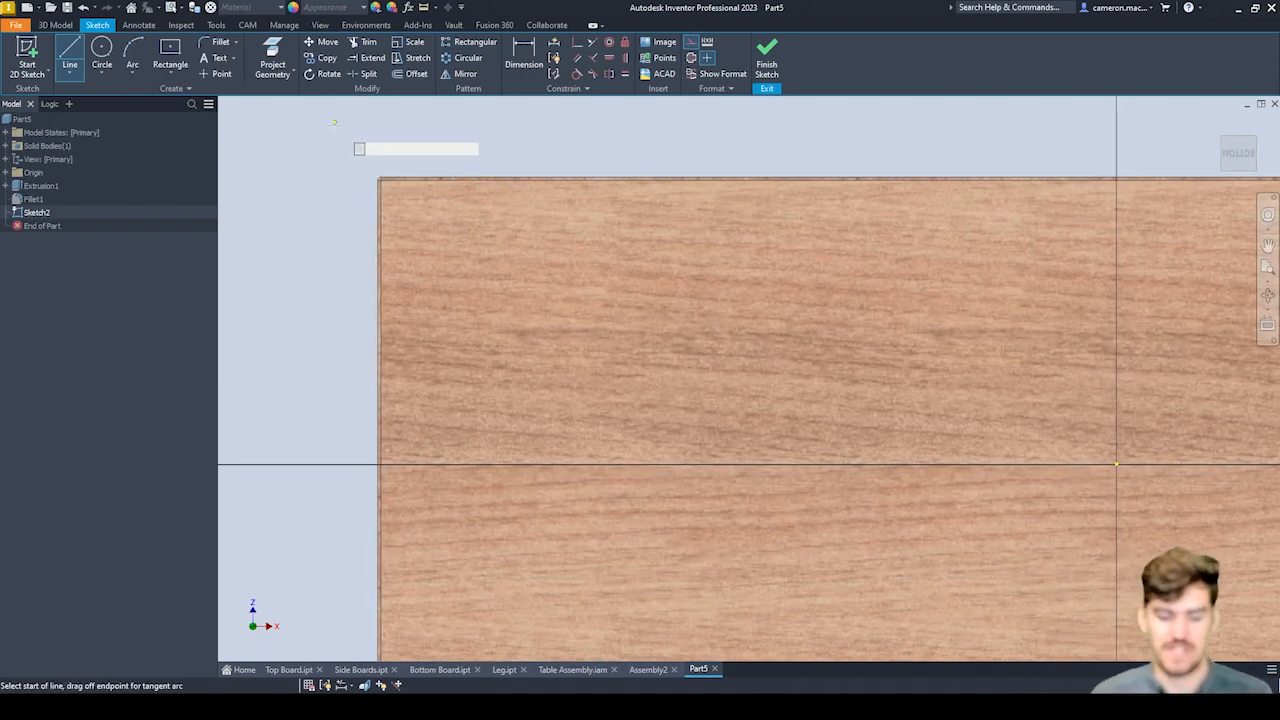
scroll(388, 183, up, 2)
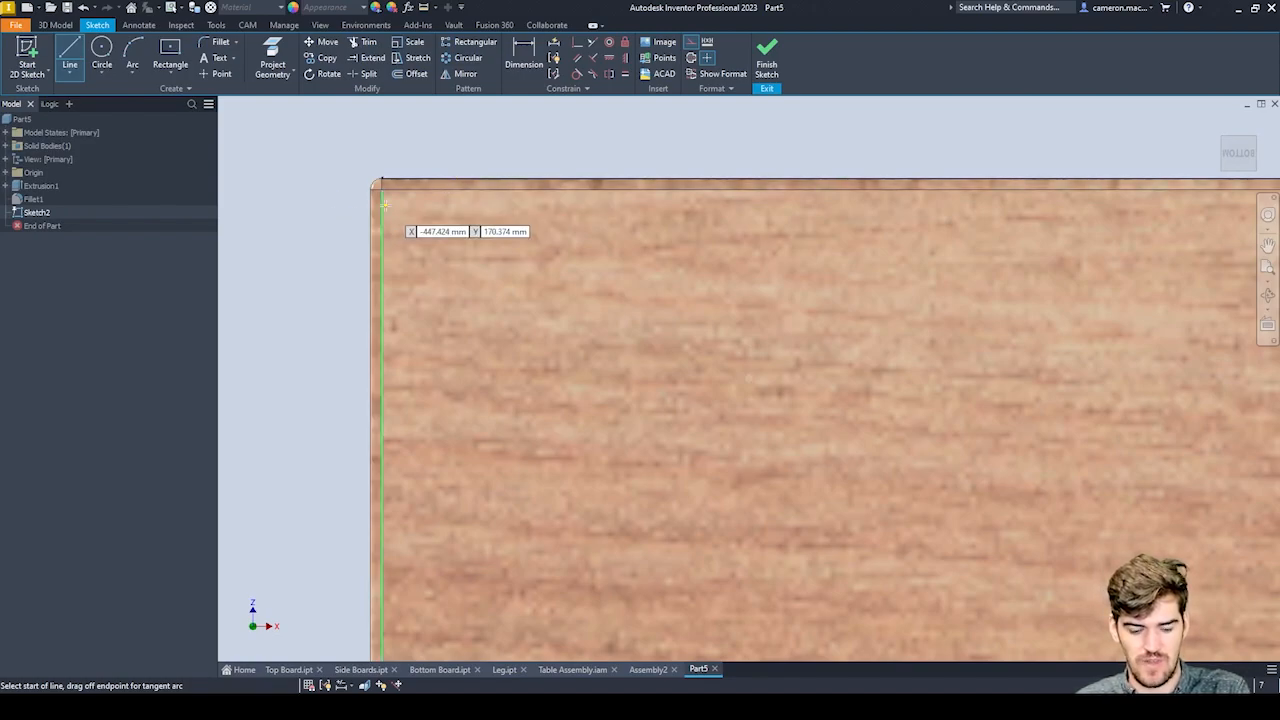
click(458, 180)
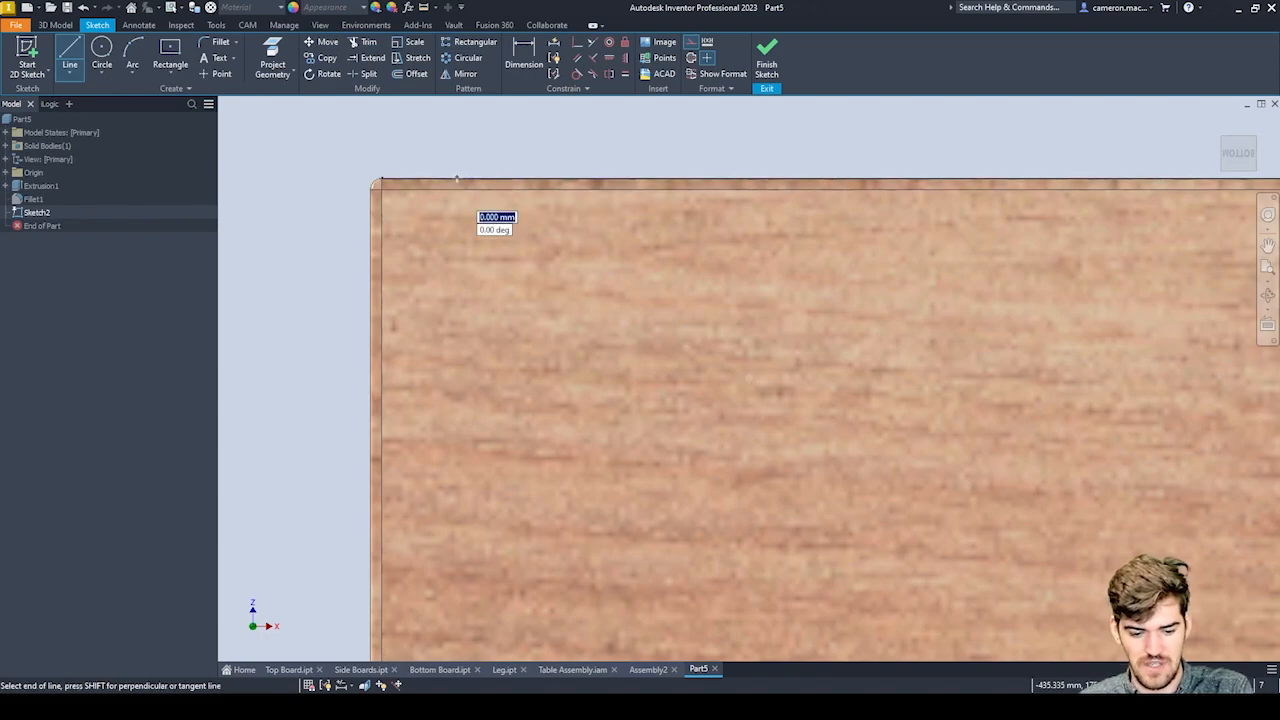
scroll(470, 200, down, 5)
scroll(459, 315, up, 6)
scroll(458, 315, up, 2)
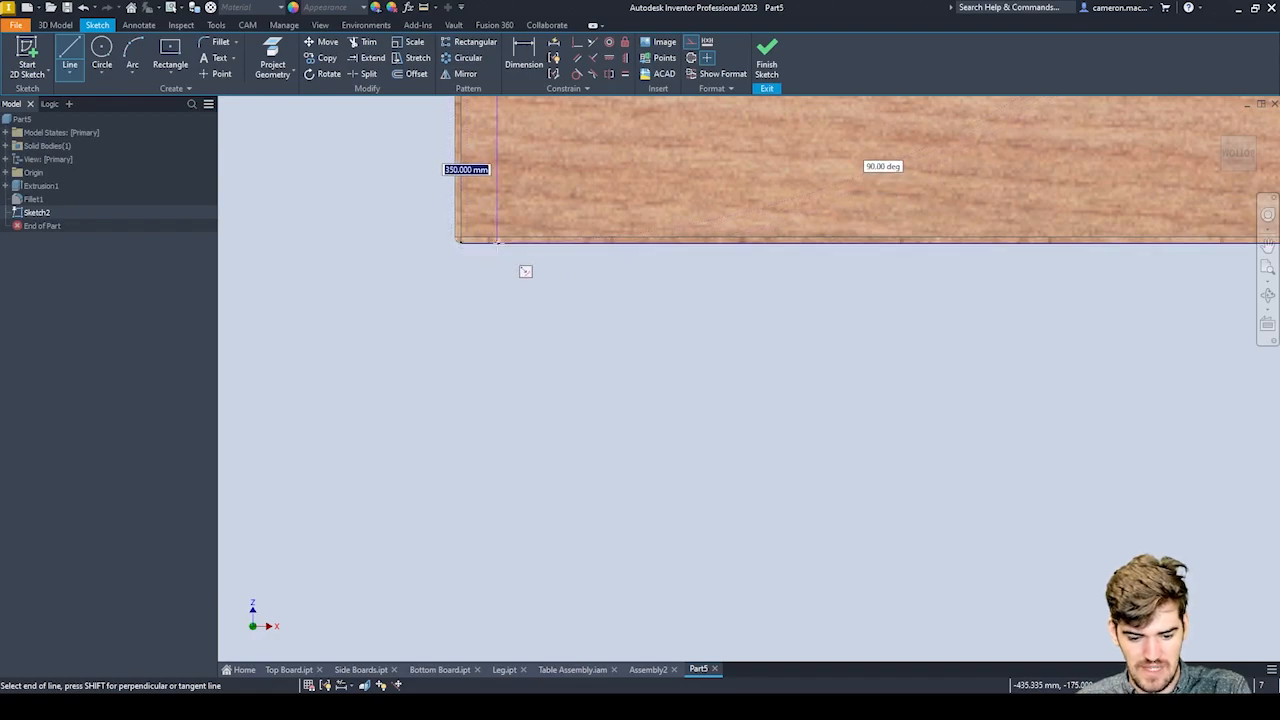
click(497, 242)
Draw a second vertical construction line about 350 mm long across the board near its right end, at X about 443 mm.
scroll(560, 292, down, 3)
scroll(500, 280, up, 6)
middle_drag(682, 156, 596, 394)
scroll(658, 201, up, 5)
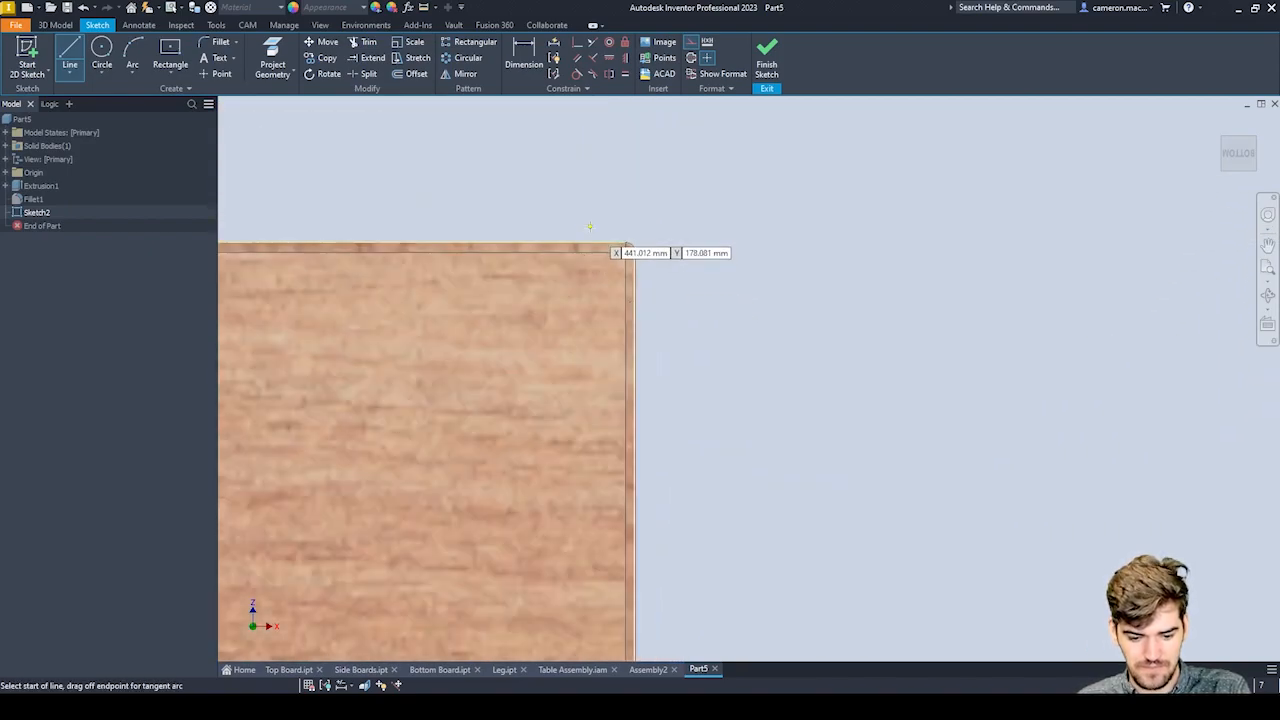
click(628, 245)
scroll(630, 208, down, 3)
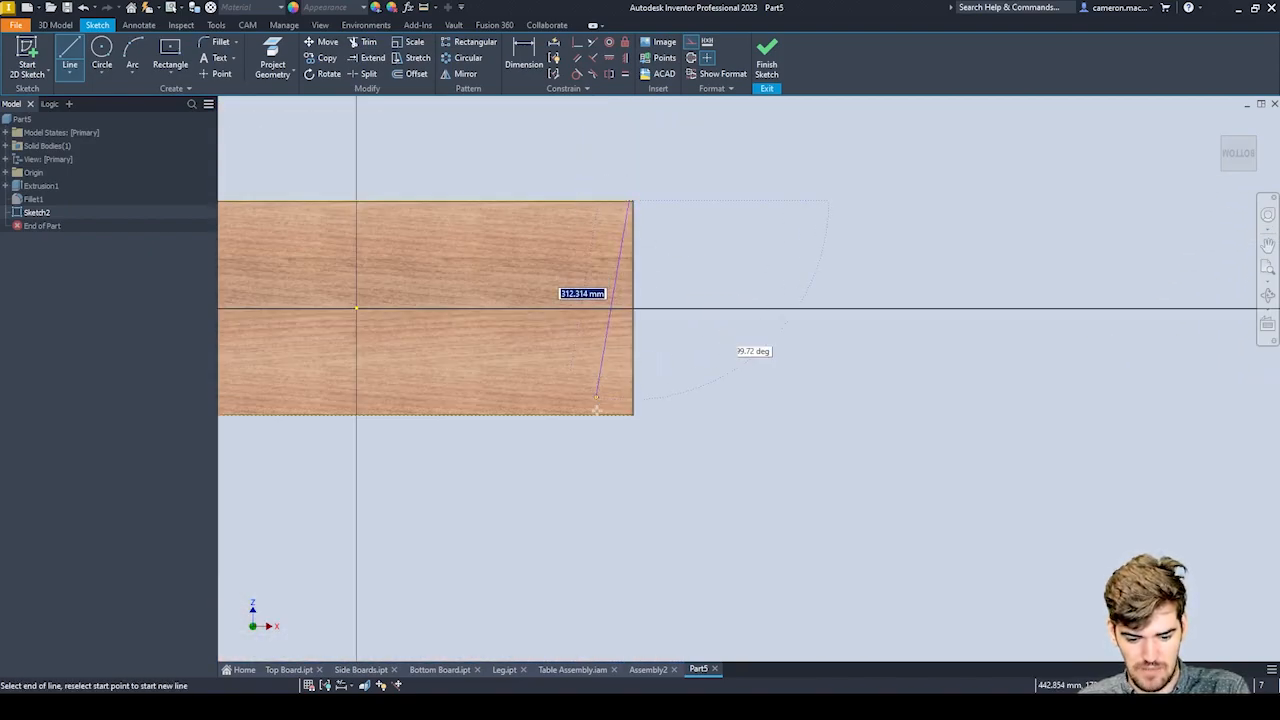
scroll(600, 422, up, 6)
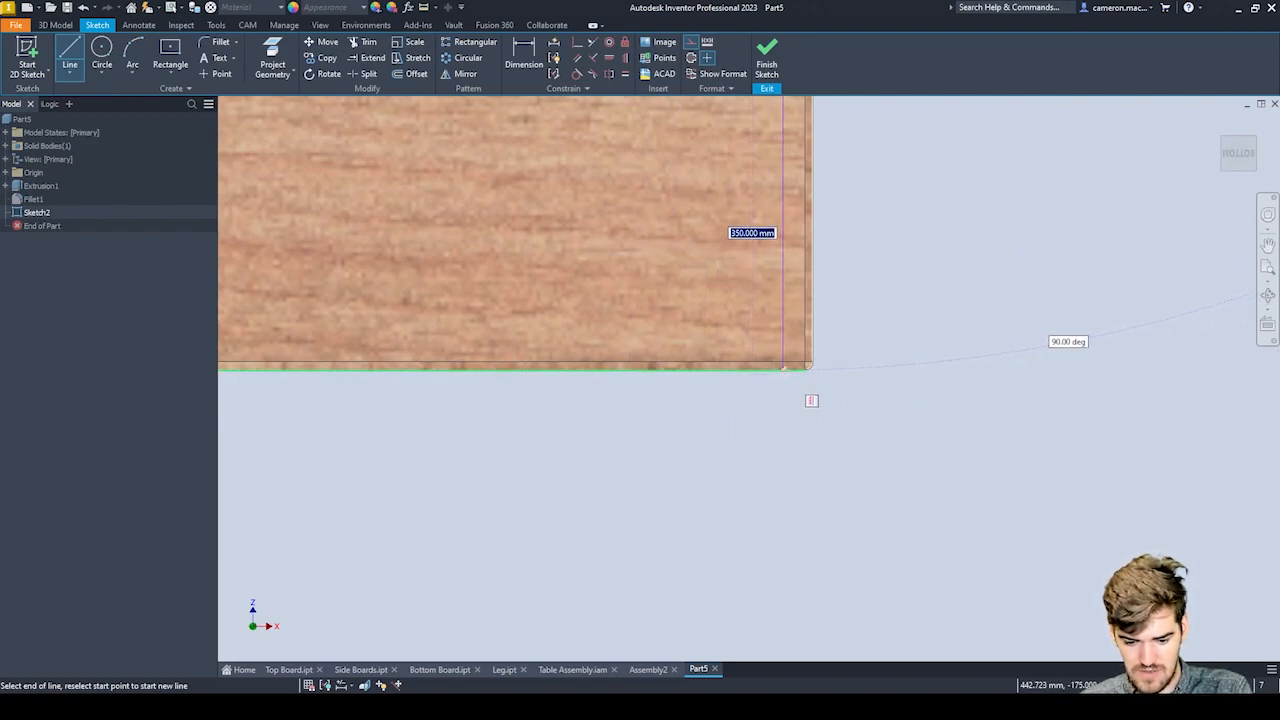
click(783, 368)
scroll(820, 330, down, 5)
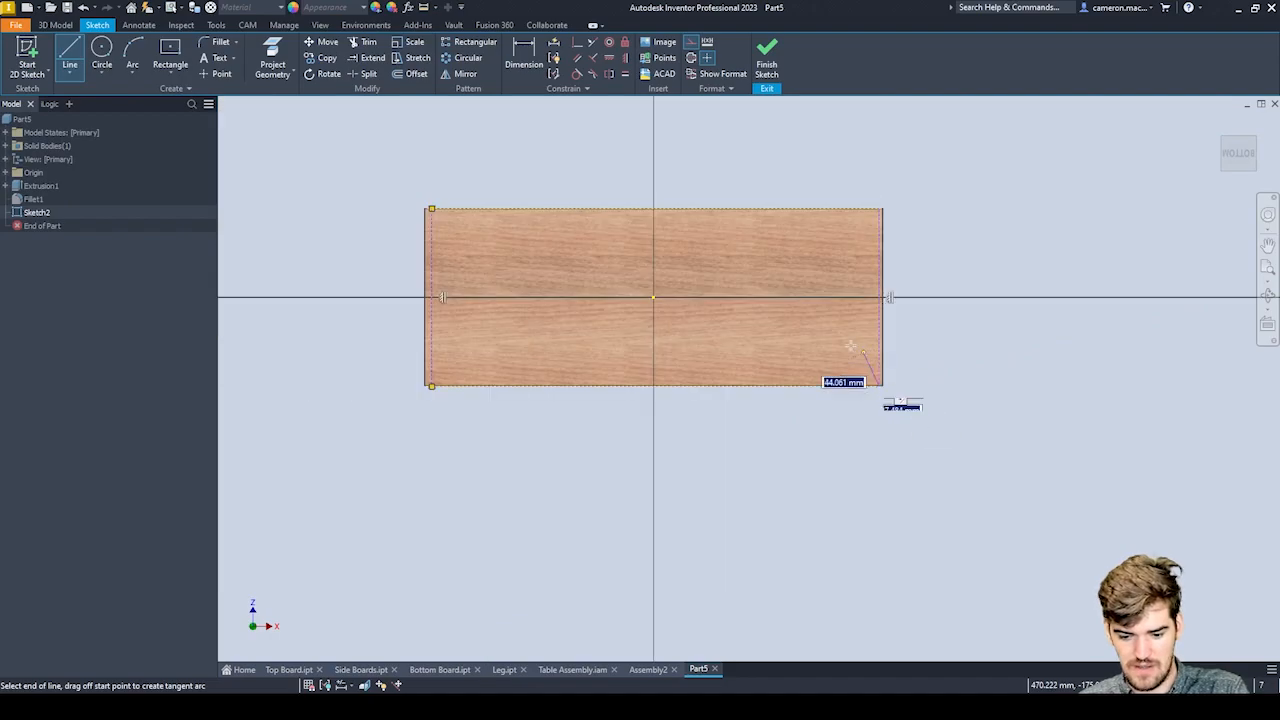
key(Escape)
Place two sketch points on the left construction line, about 34 mm from the board's upper edge and 42 mm from its lower edge.
scroll(817, 296, up, 4)
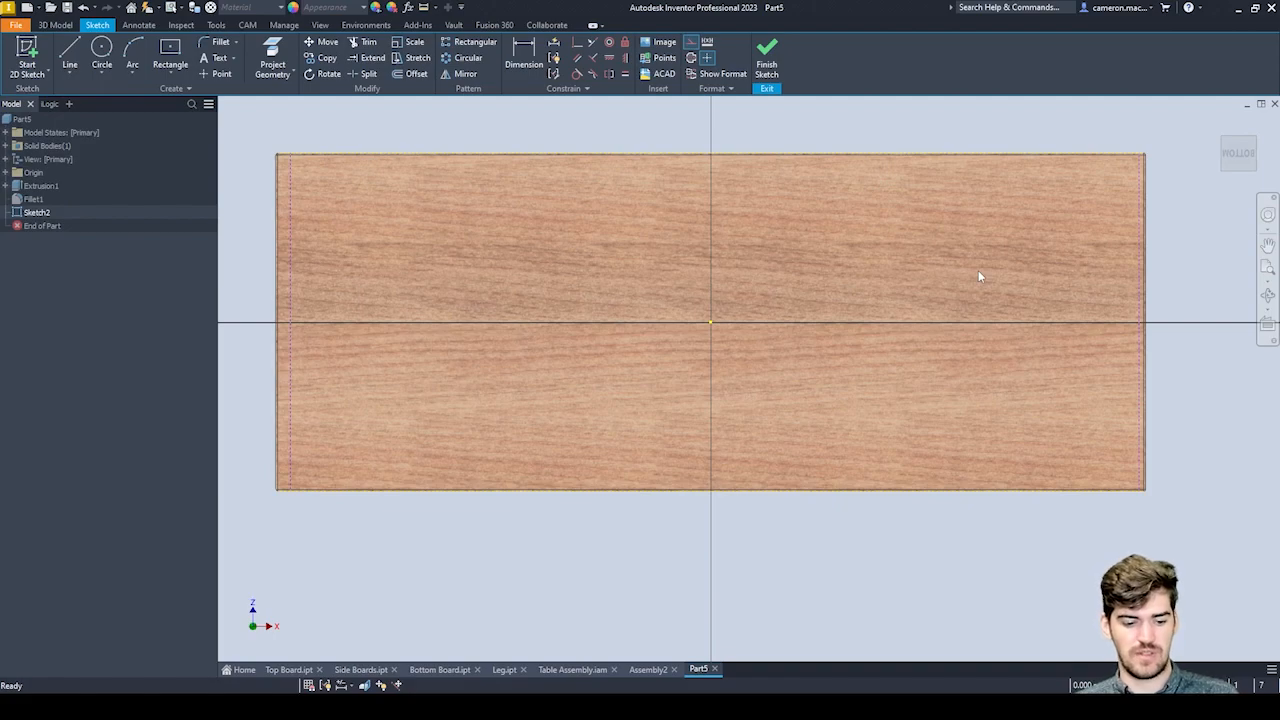
click(211, 75)
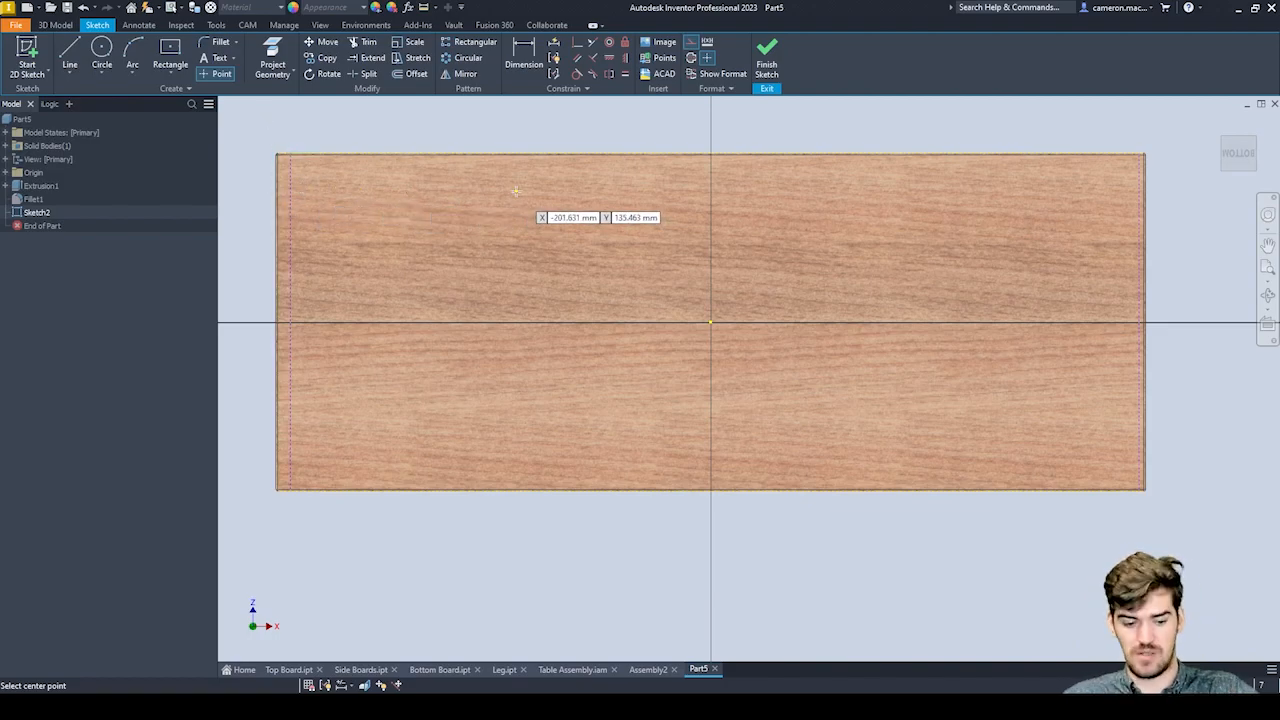
scroll(324, 168, up, 6)
middle_drag(324, 168, 605, 160)
scroll(605, 160, down, 5)
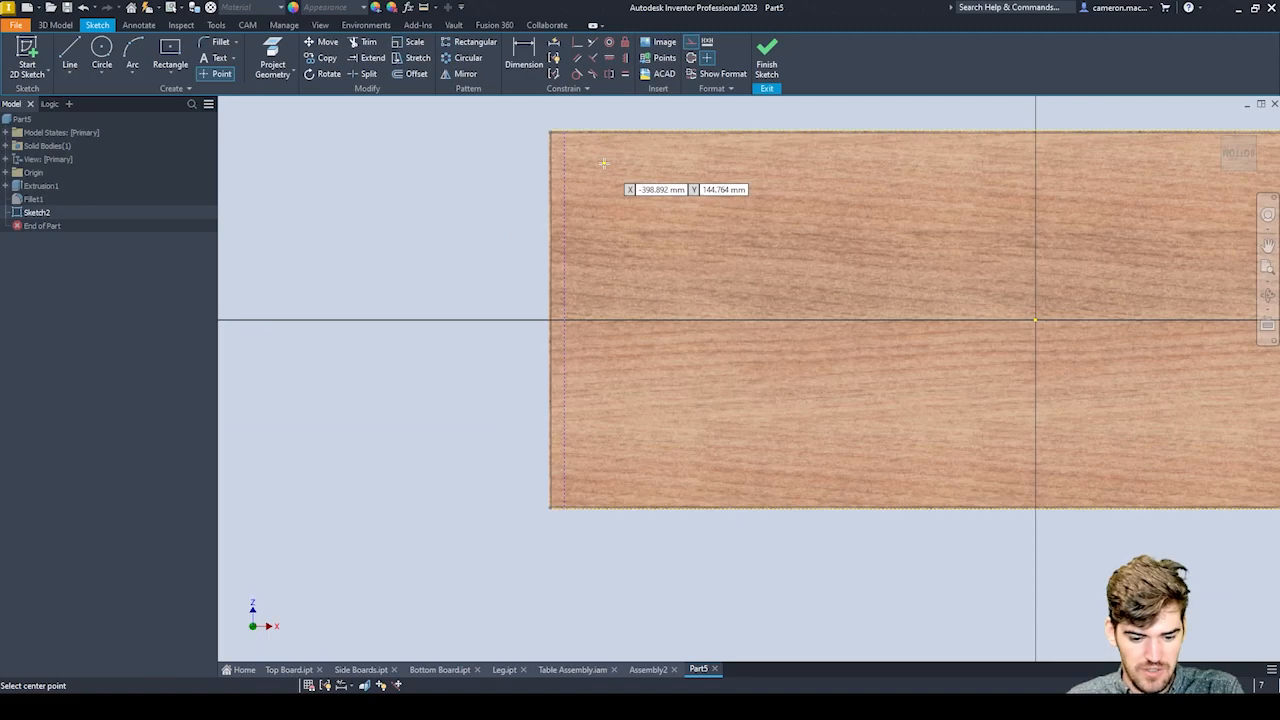
scroll(566, 166, up, 3)
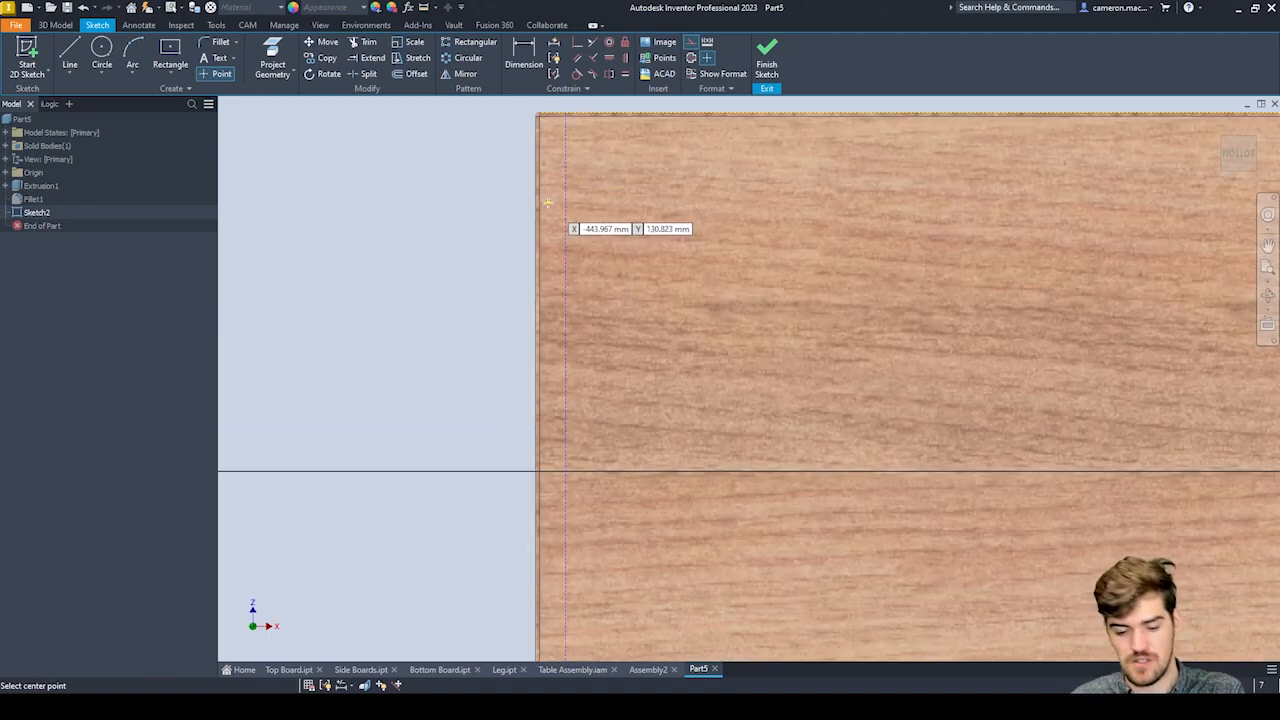
scroll(500, 235, down, 4)
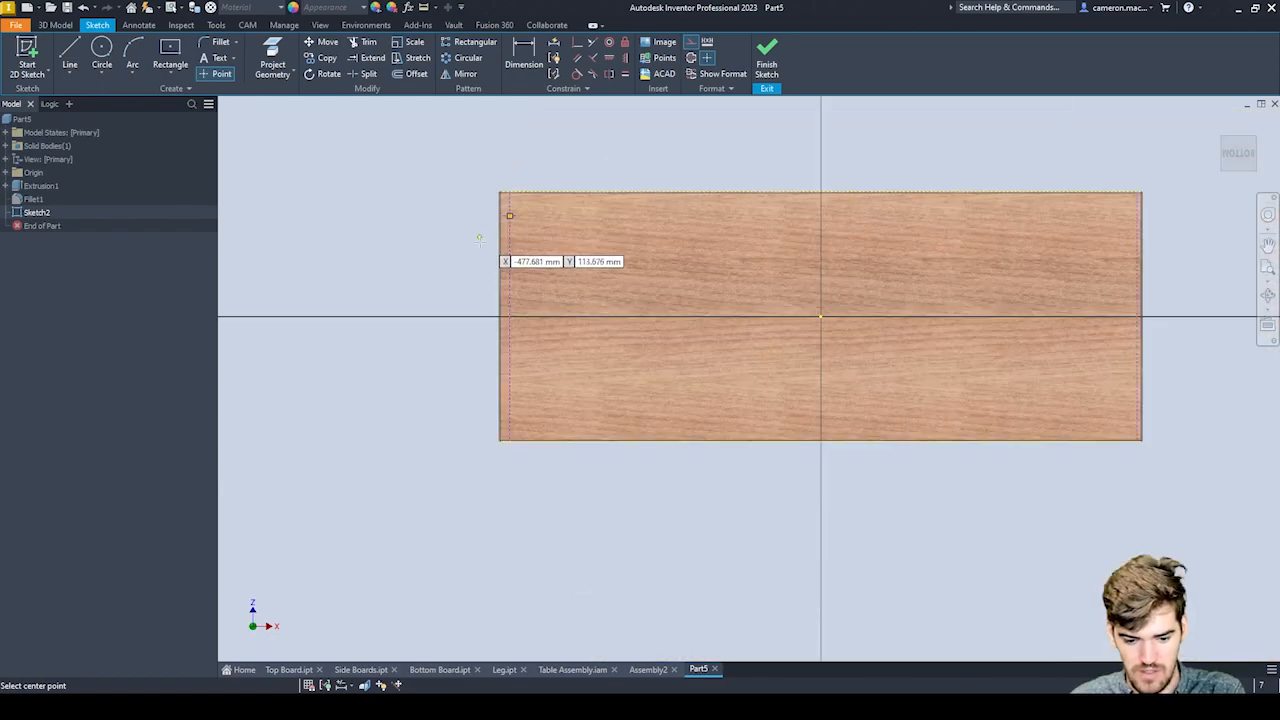
scroll(555, 440, up, 5)
Place two sketch points on the right construction line, about 34 mm from the board's upper edge and 54 mm from its lower edge.
mouse_move(1246, 389)
middle_down()
mouse_move(448, 325)
mouse_move(261, 366)
middle_up()
scroll(880, 350, up, 2)
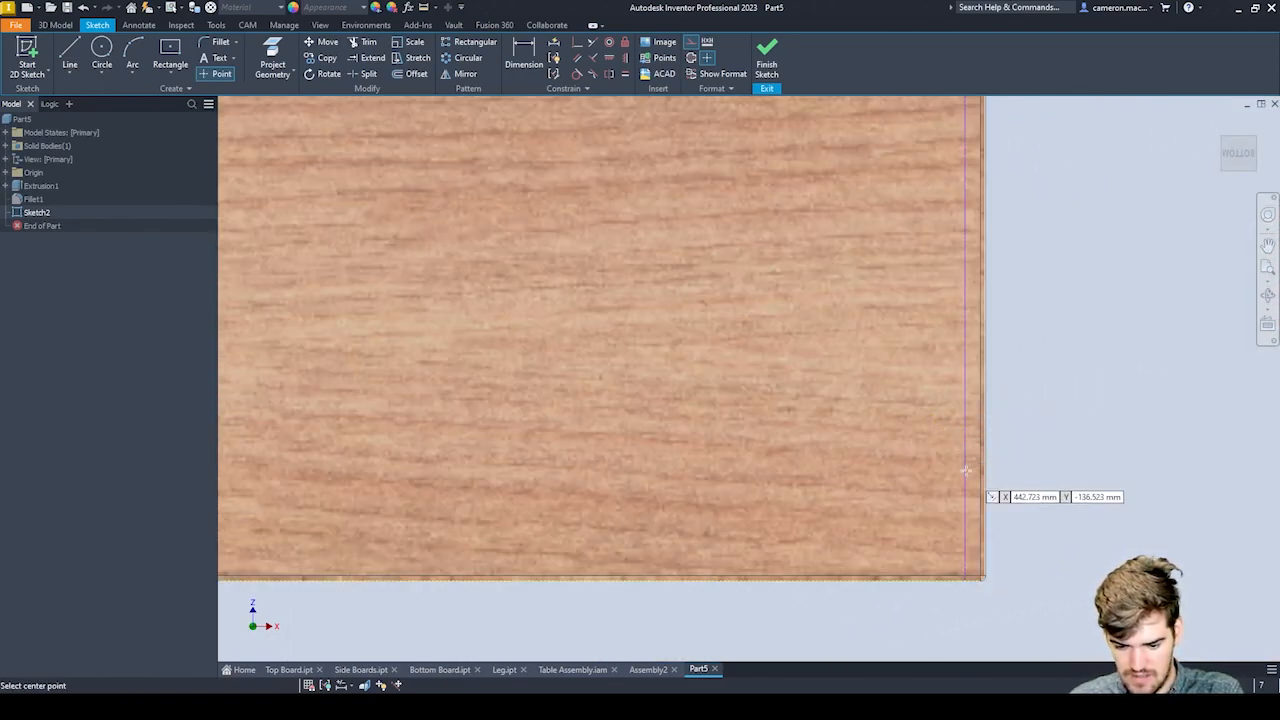
click(965, 467)
middle_drag(882, 290, 897, 605)
scroll(924, 271, down, 2)
middle_drag(931, 195, 841, 411)
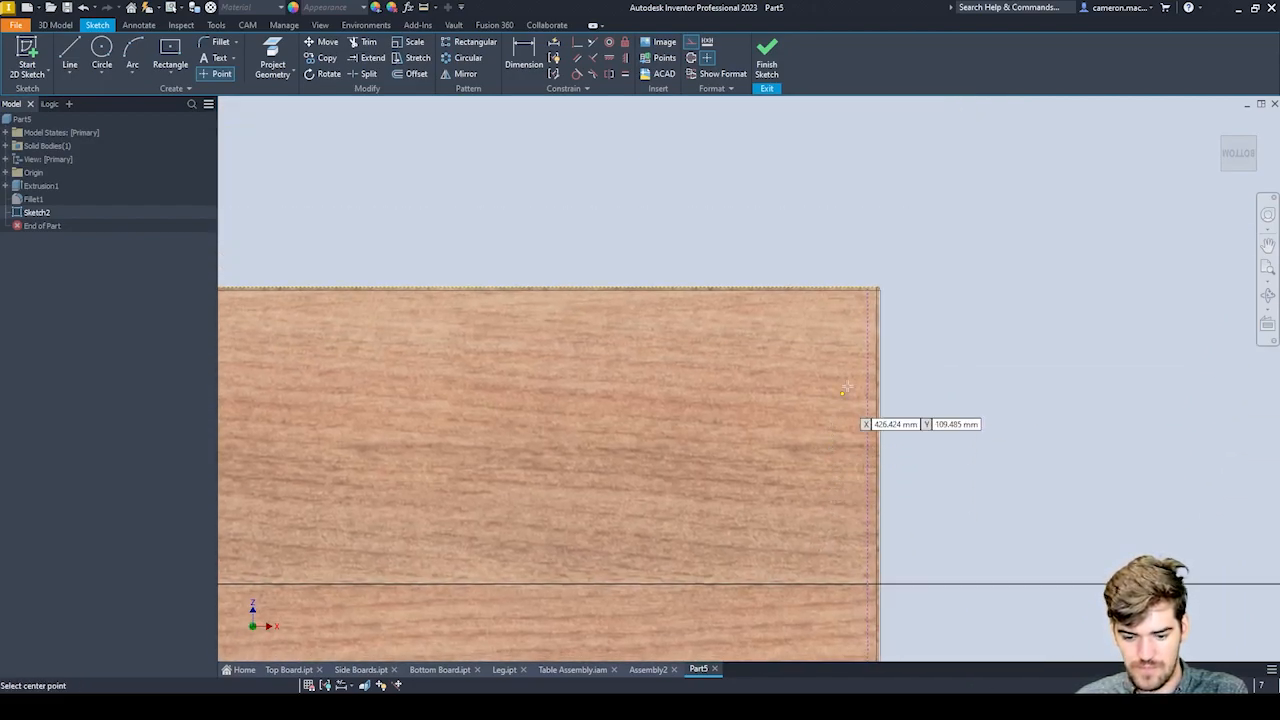
click(867, 344)
Dimension the upper right point from the board's upper edge with the named value HoleOffsetD=20.
key(d)
click(869, 345)
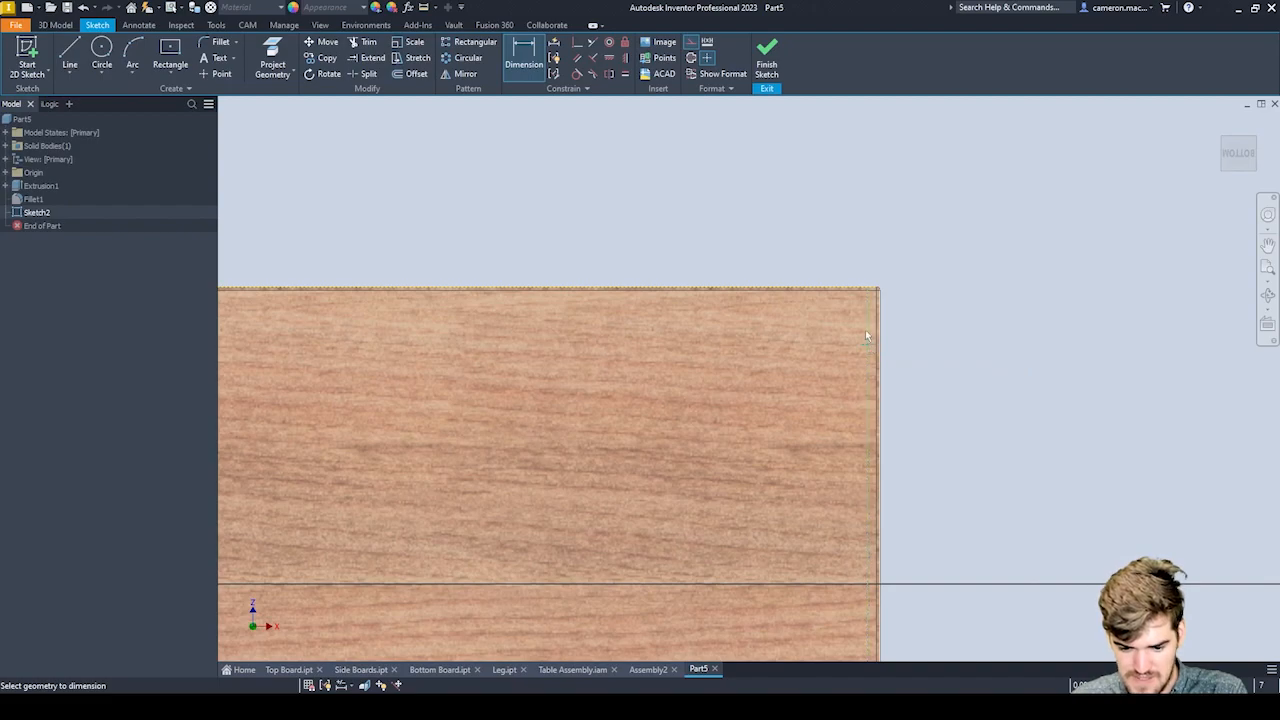
click(839, 285)
click(940, 308)
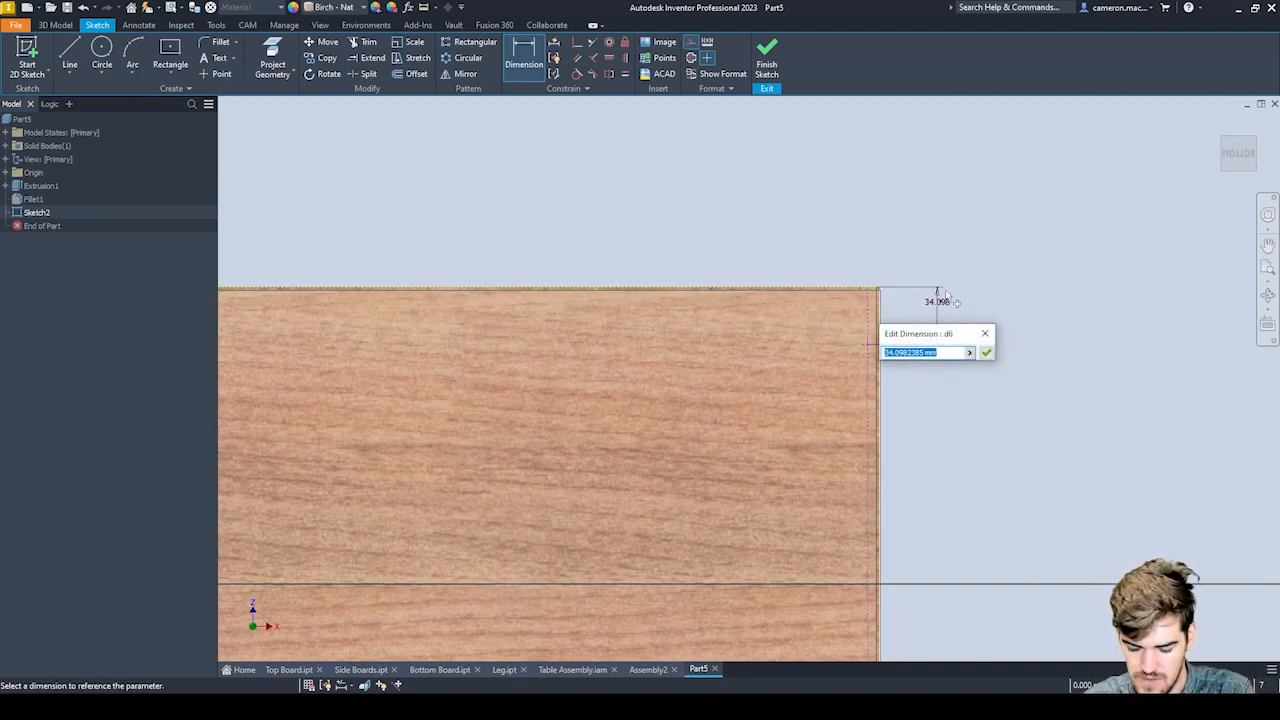
text(20)
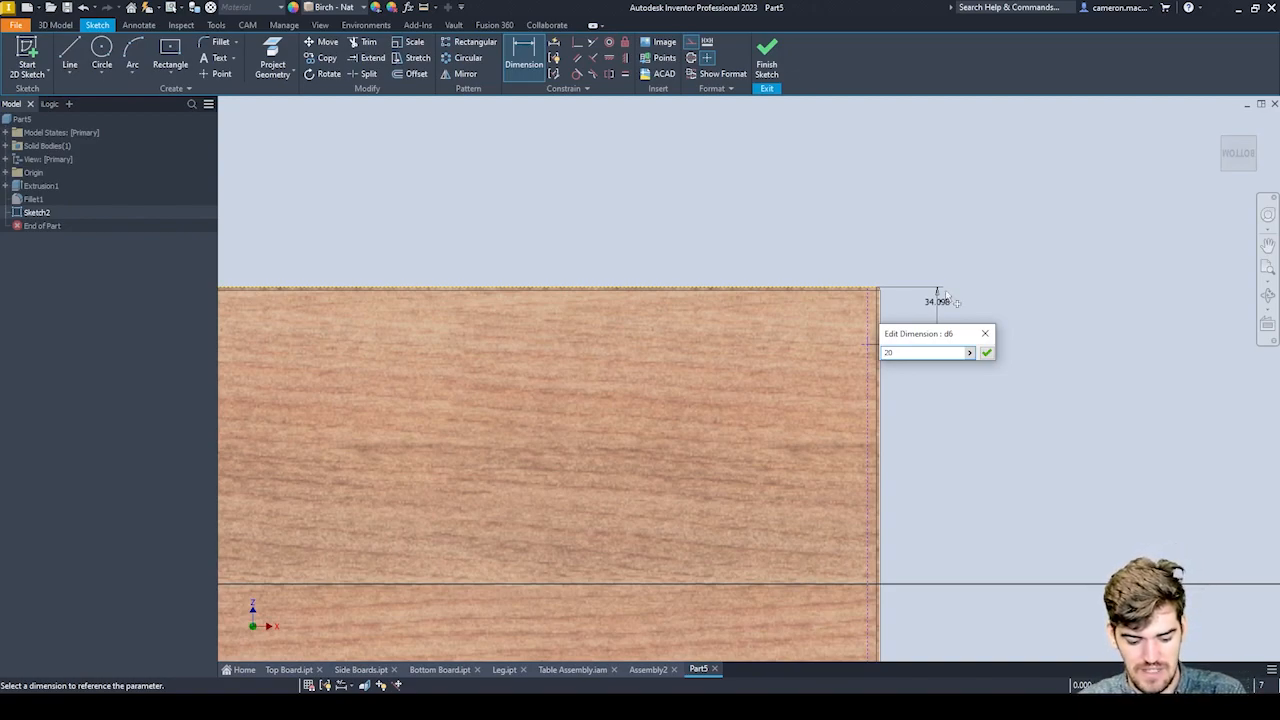
text(HoleOffset)
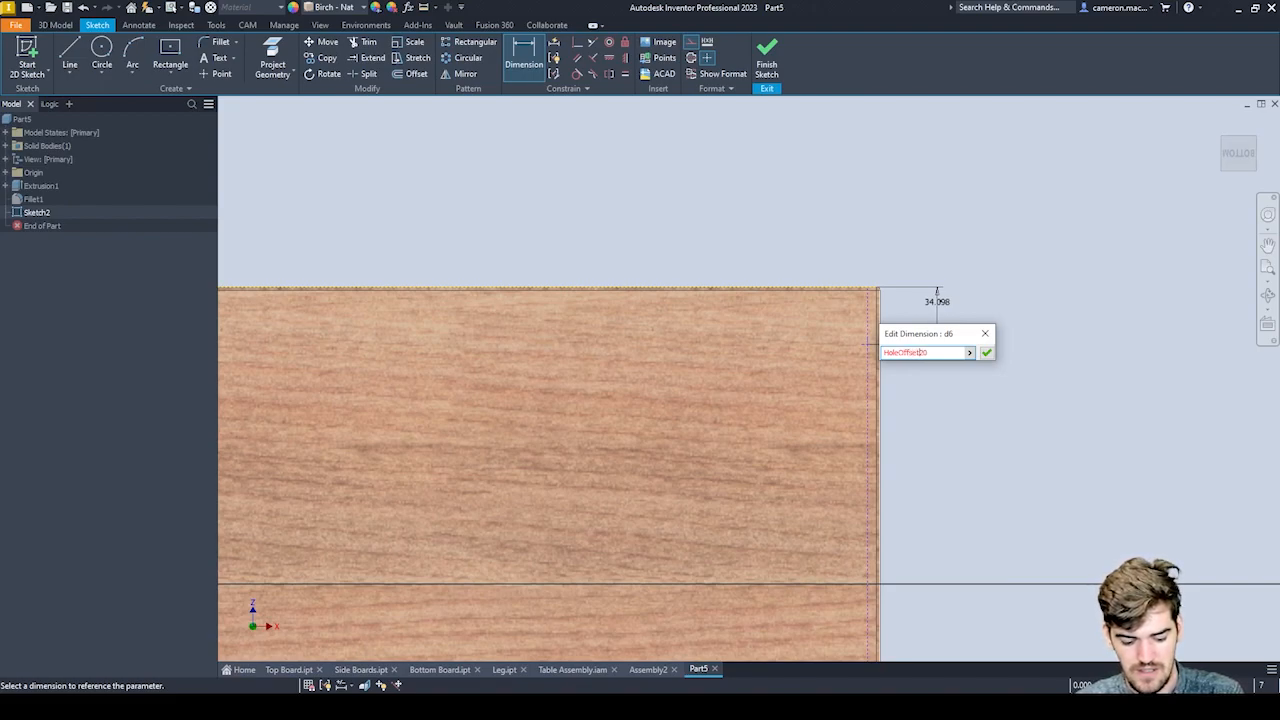
text(D)
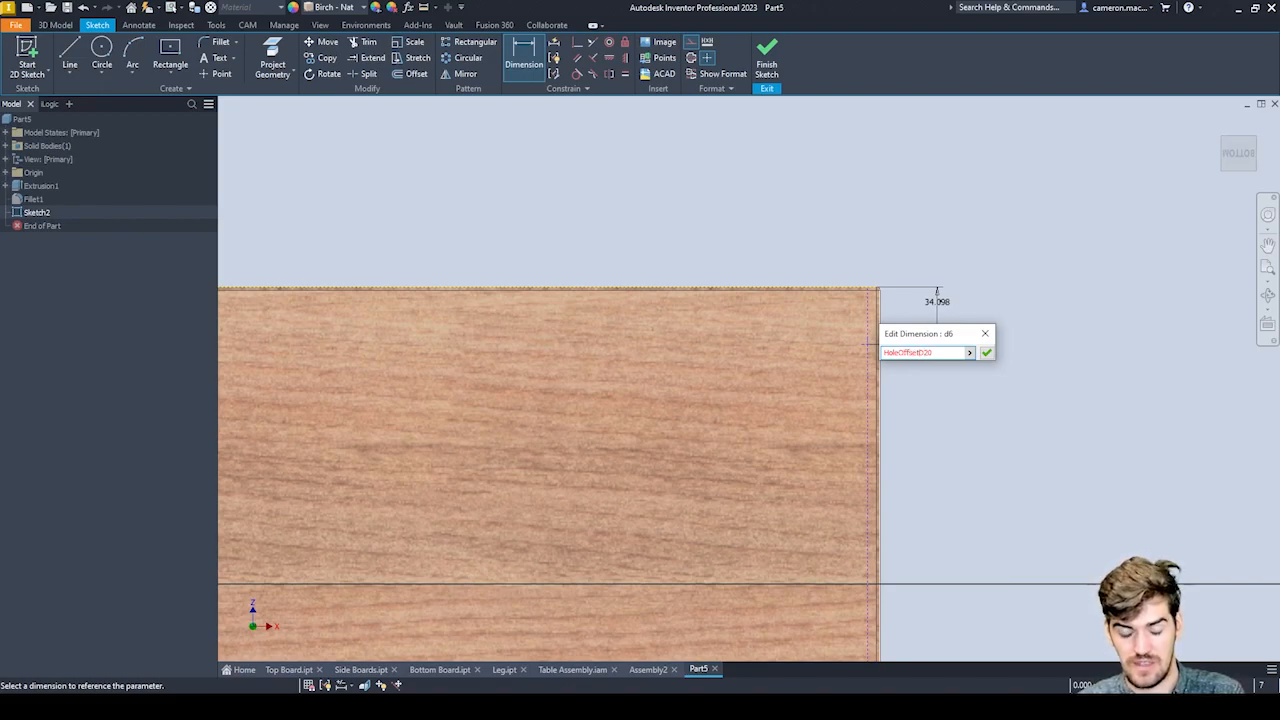
text(=)
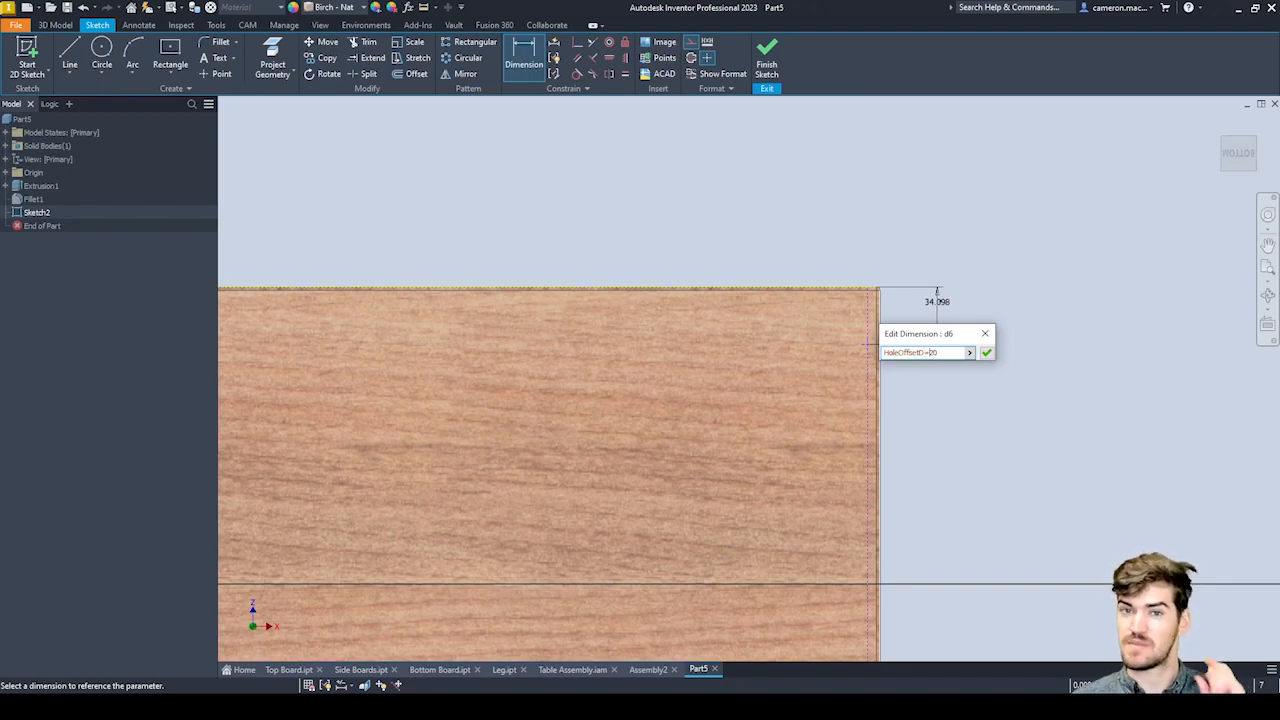
key(Return)
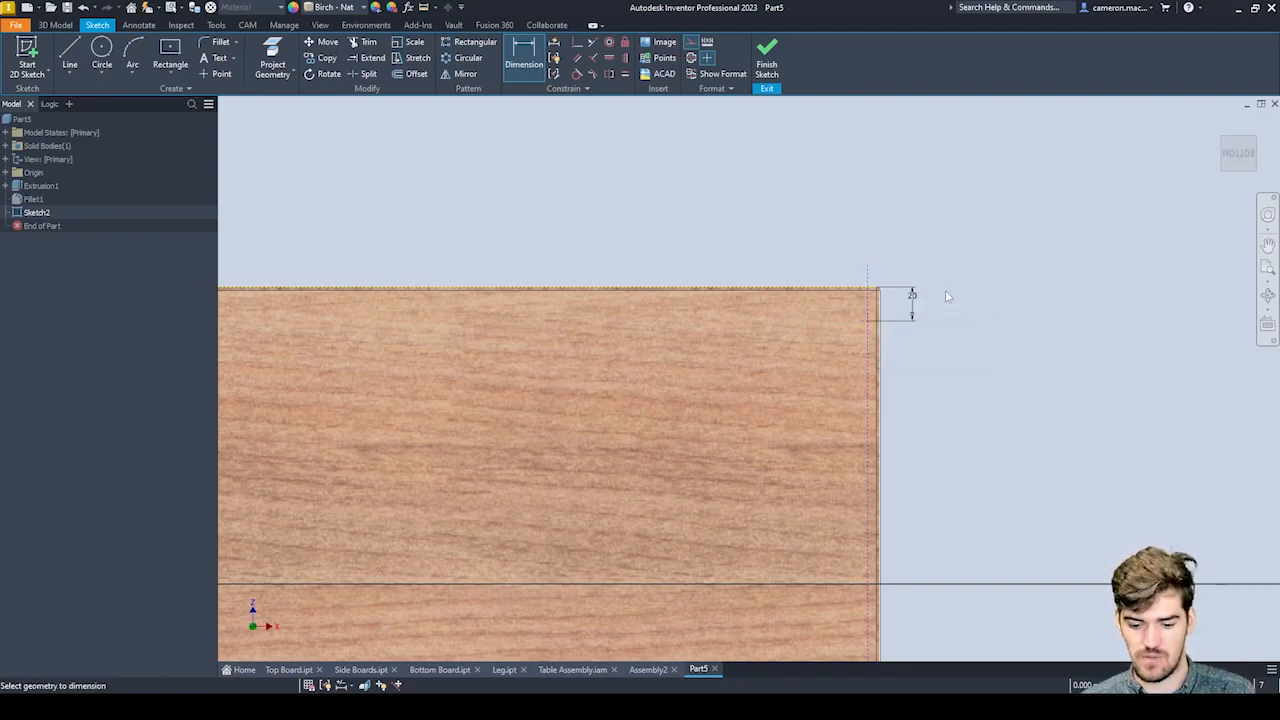
Dimension the lower right point from the board's lower edge, setting the distance to HoleOffsetD.
scroll(992, 247, down, 5)
middle_drag(985, 268, 964, 217)
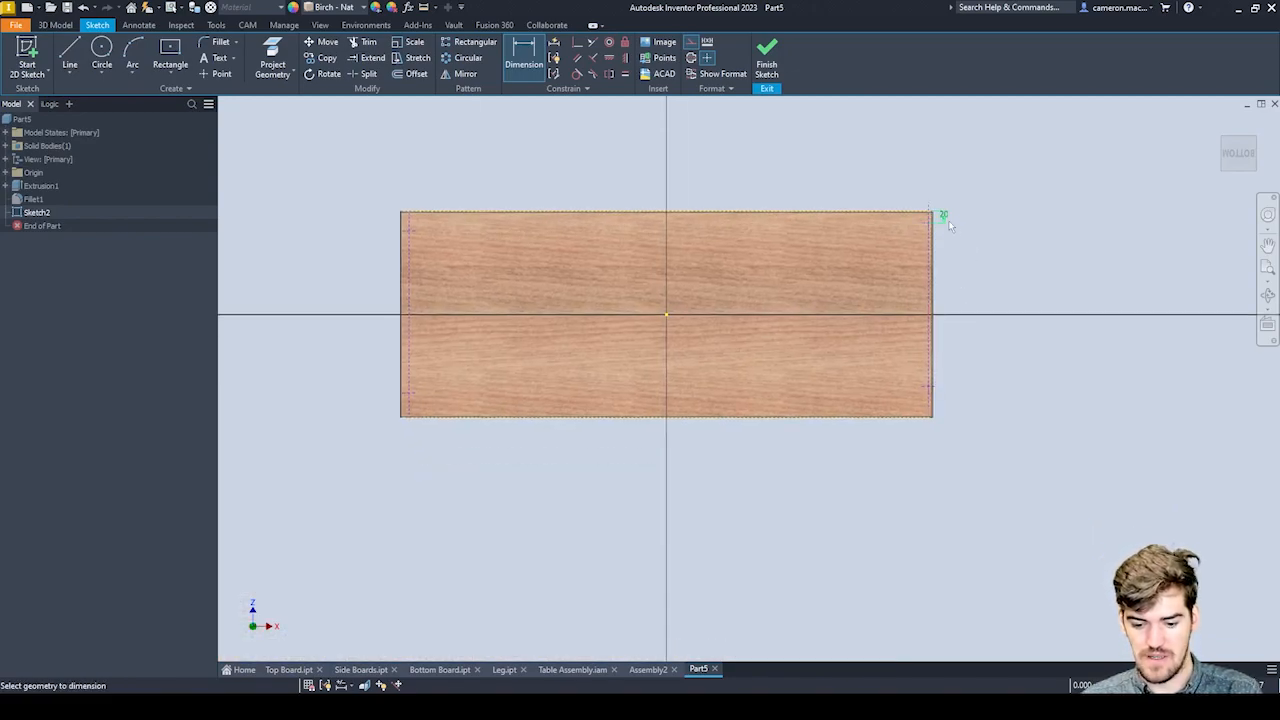
click(922, 386)
click(923, 417)
click(965, 406)
text(HoleOffsetD)
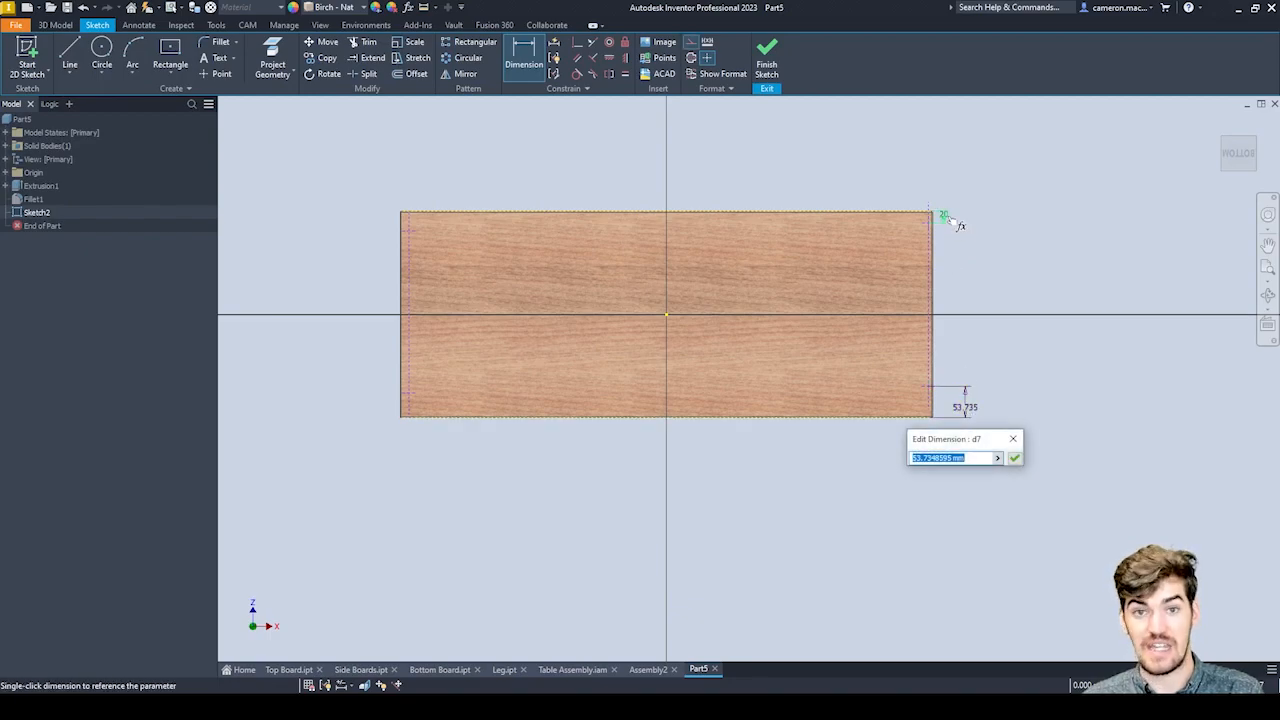
key(Return)
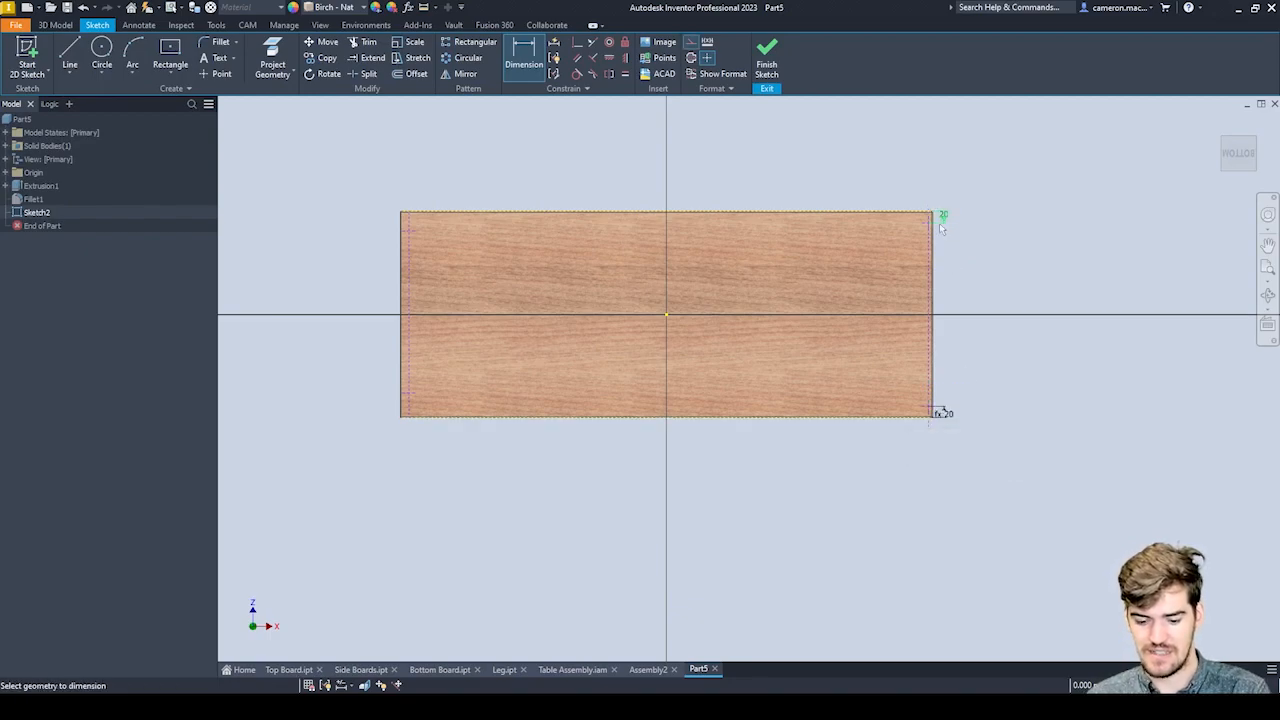
Dimension the lower left point from the board's lower edge, linking the distance to the HoleOffsetD dimension.
click(409, 403)
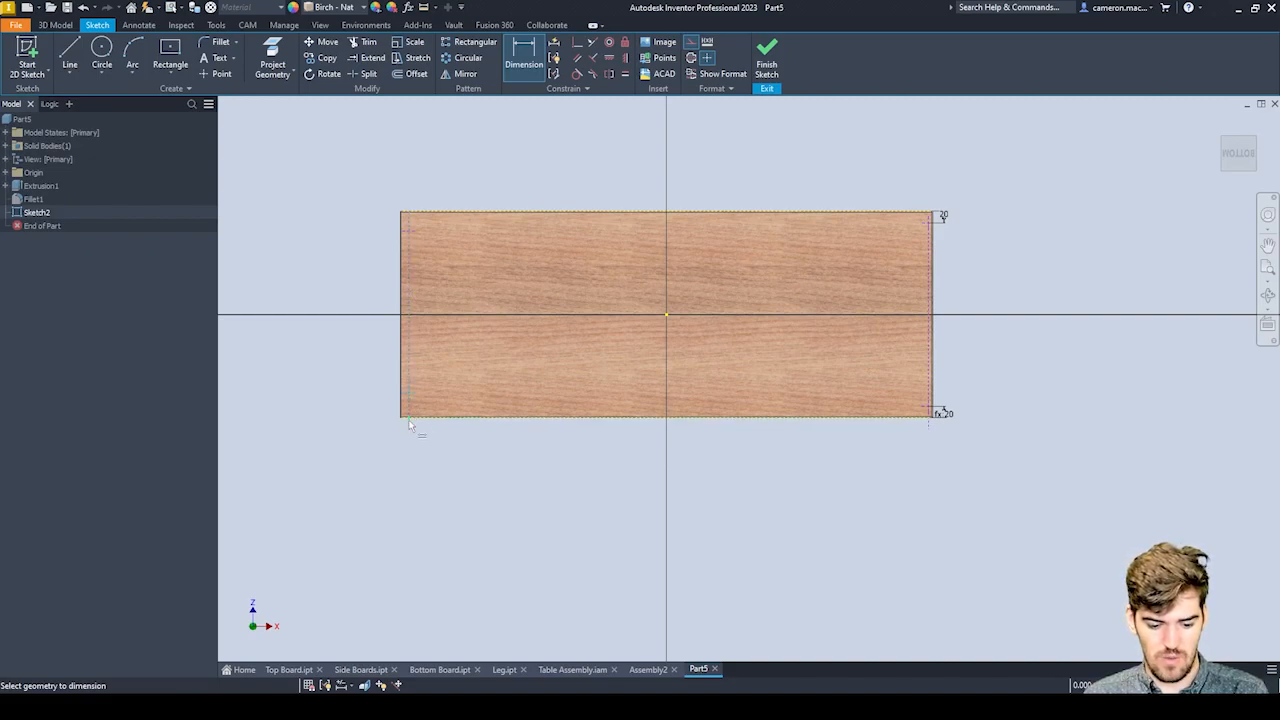
click(410, 417)
click(372, 405)
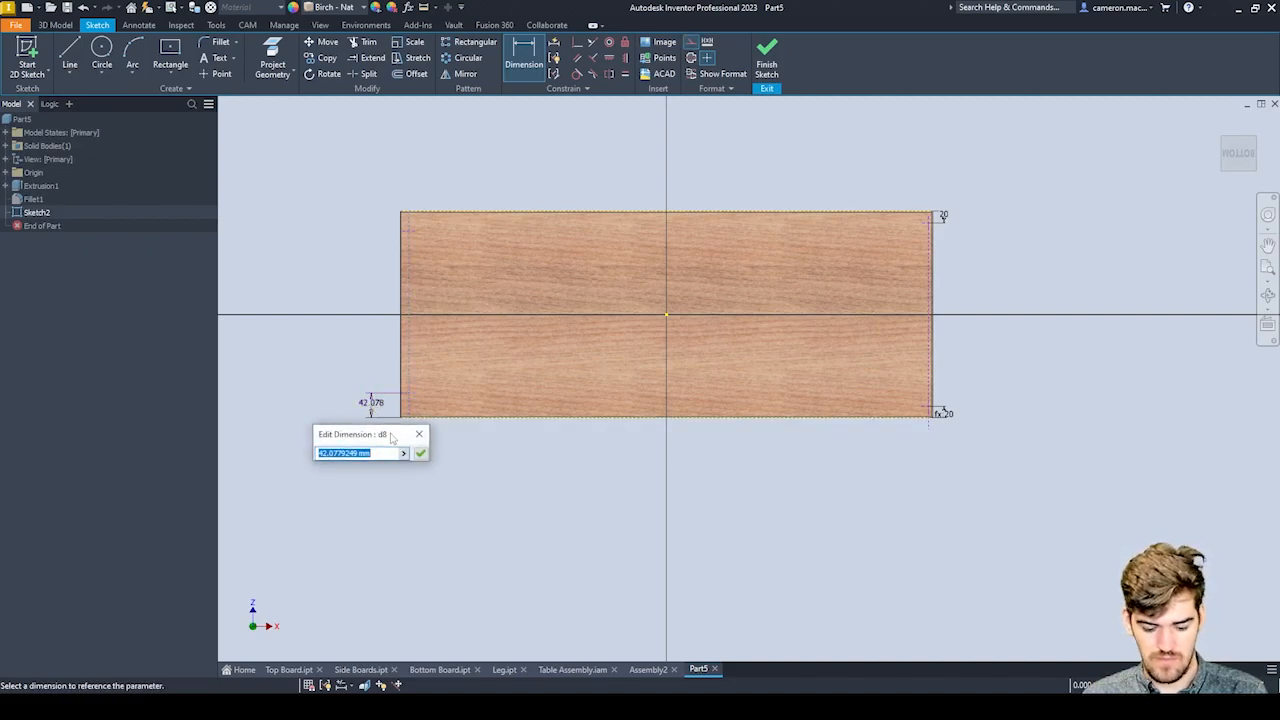
click(943, 216)
key(Return)
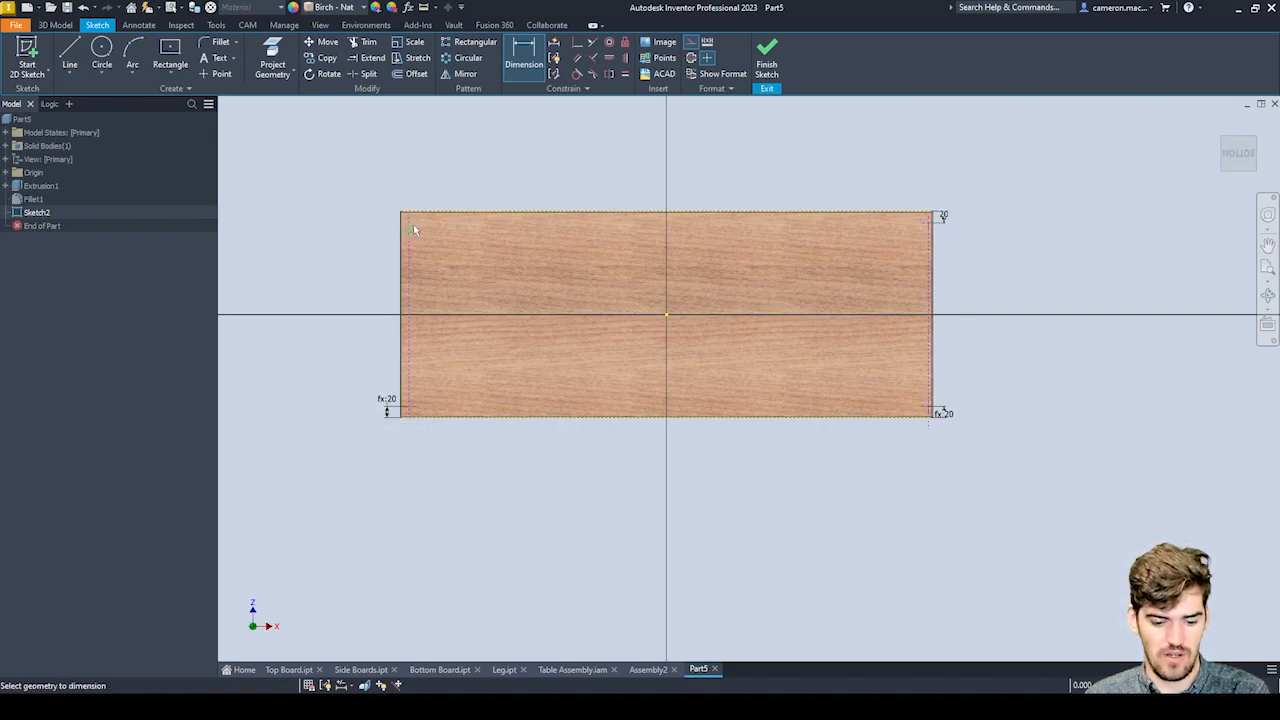
Dimension the upper left point from the board's upper edge, linking the distance to the HoleOffsetD dimension.
click(425, 213)
click(378, 218)
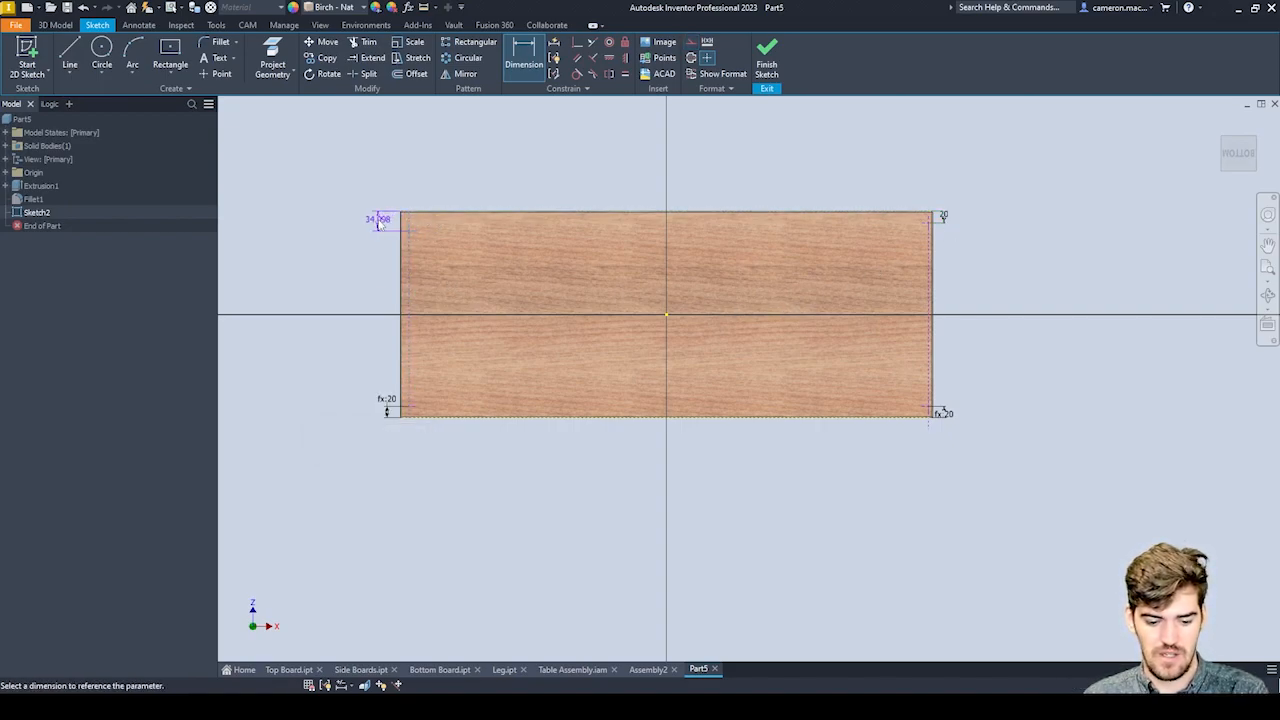
click(945, 217)
key(Return)
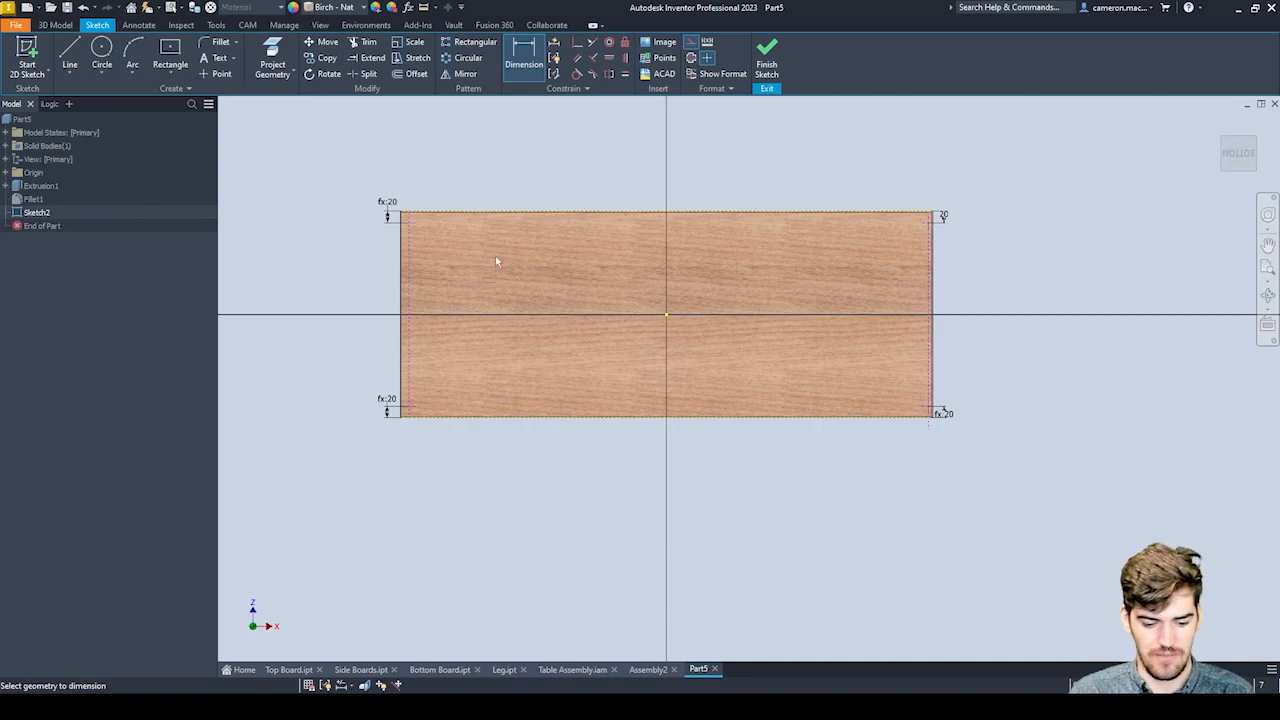
Dimension the left construction line from the board's left edge with the named expression HoleOffsetW=THK/2.
scroll(490, 250, up, 5)
scroll(500, 242, down, 3)
scroll(519, 248, up, 2)
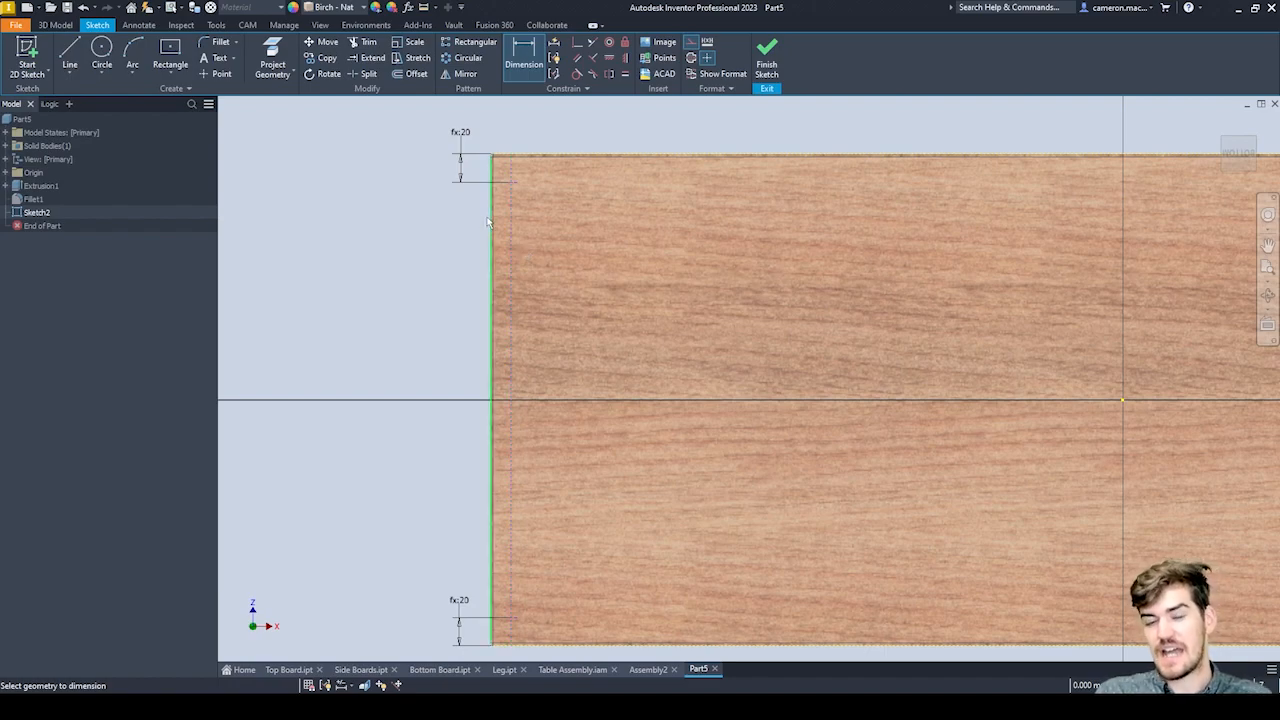
click(491, 260)
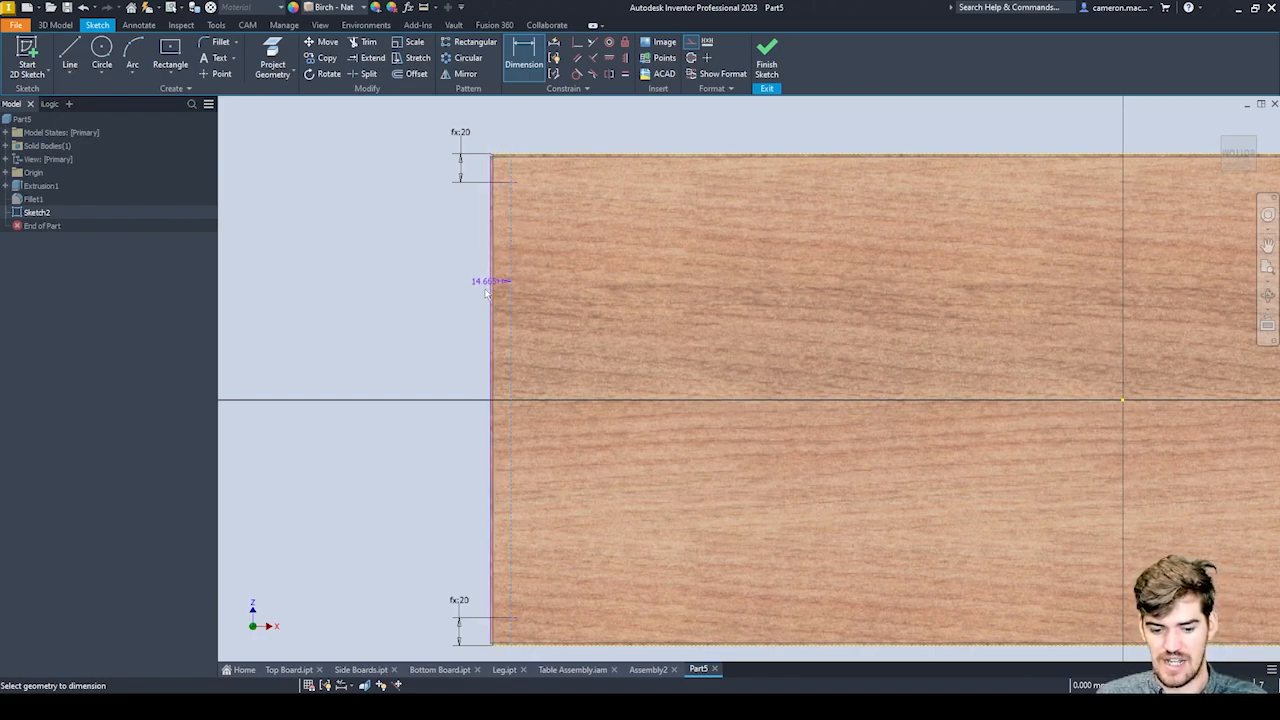
click(500, 132)
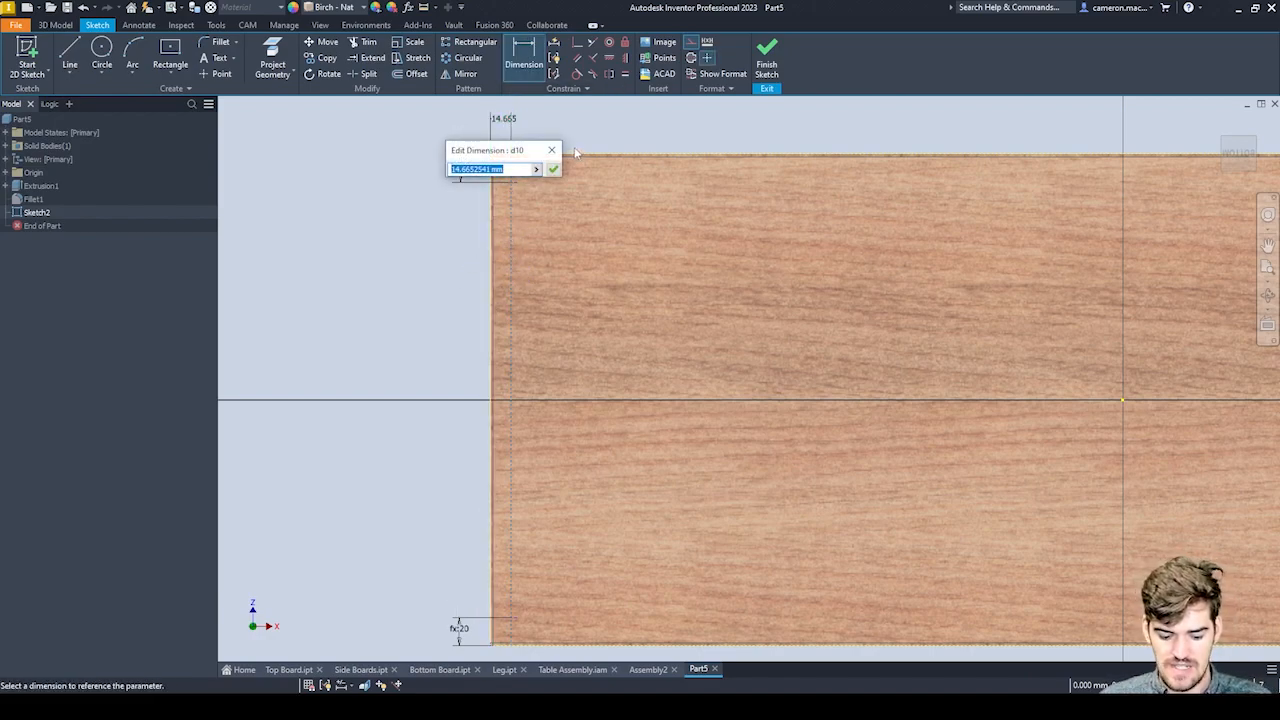
text(1)
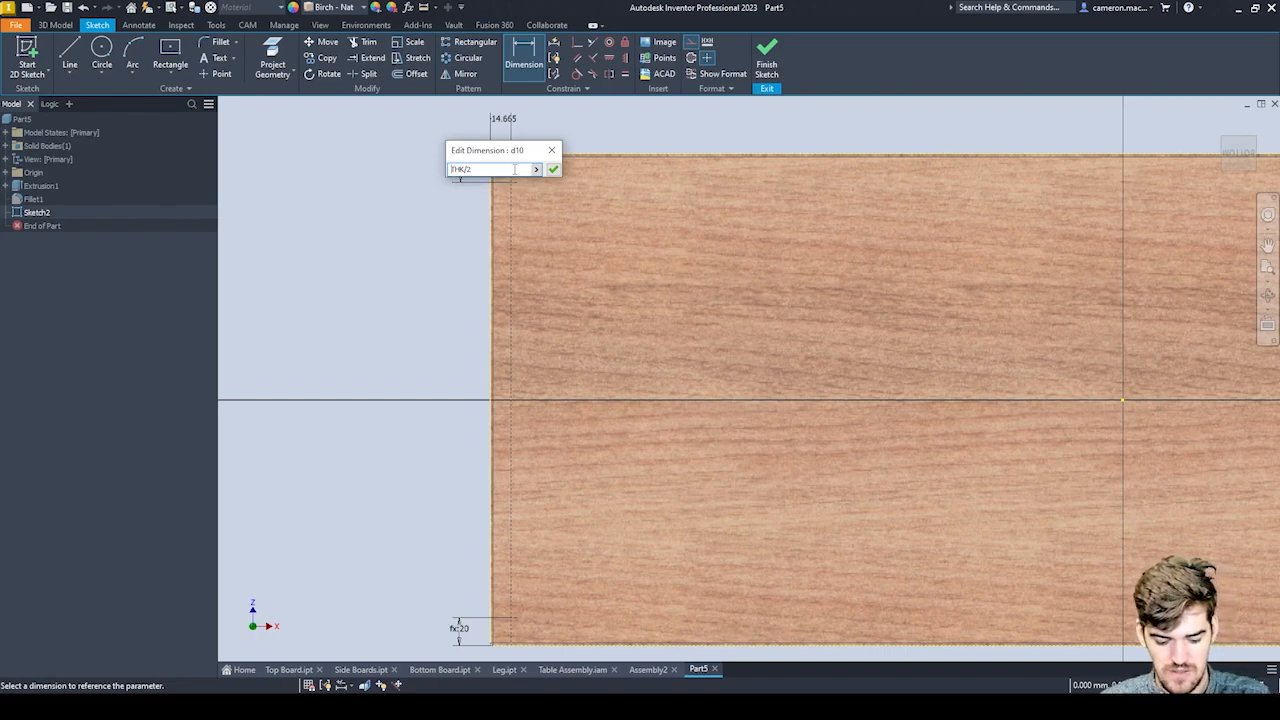
text(Hole)
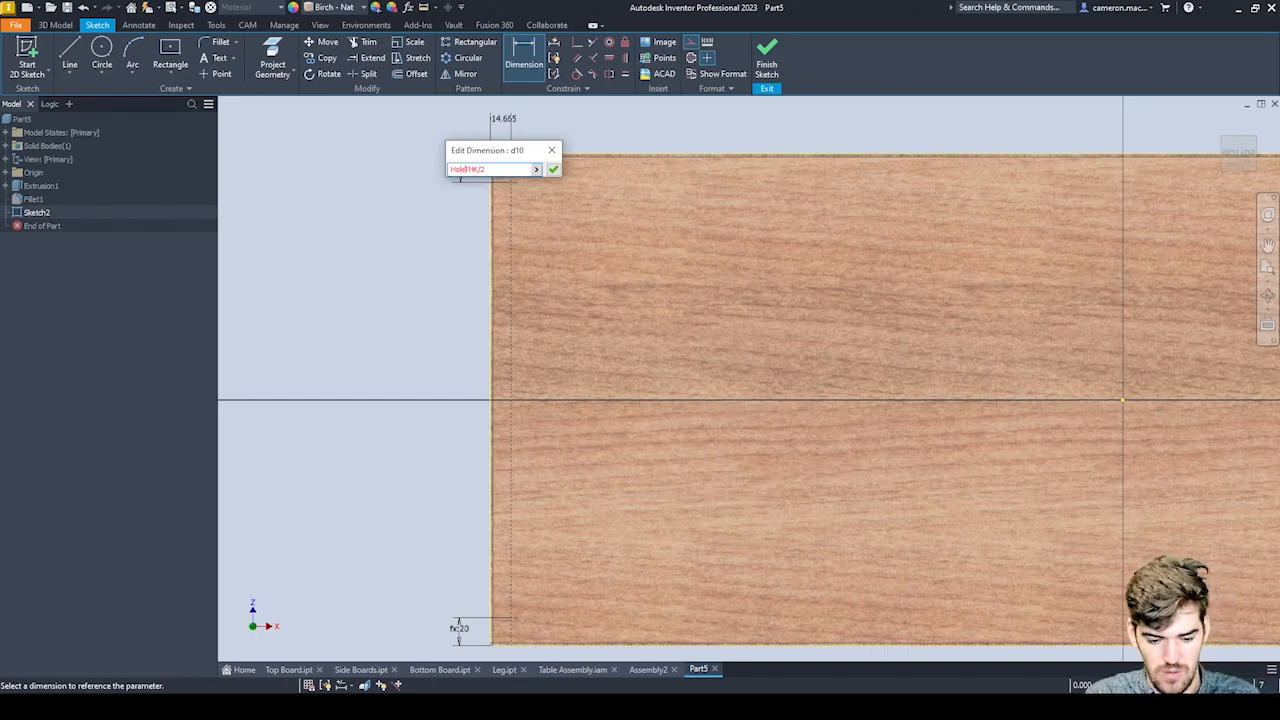
text(Offset)
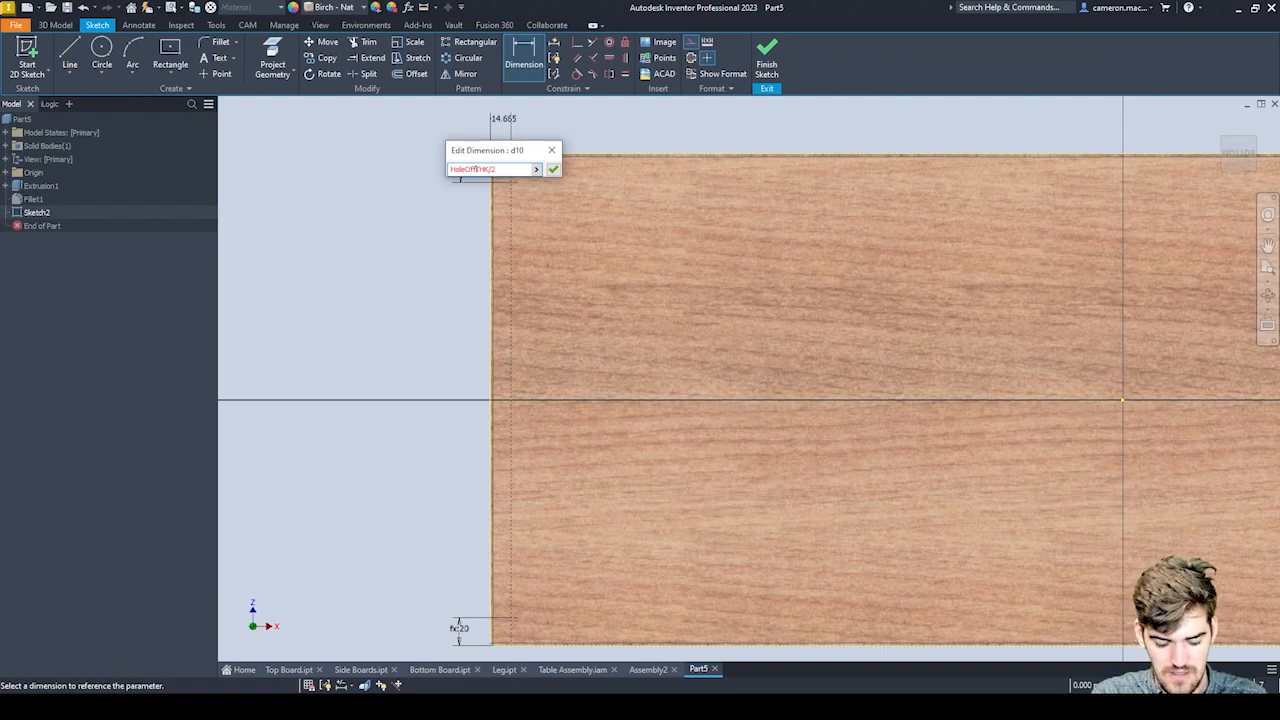
text(W-)
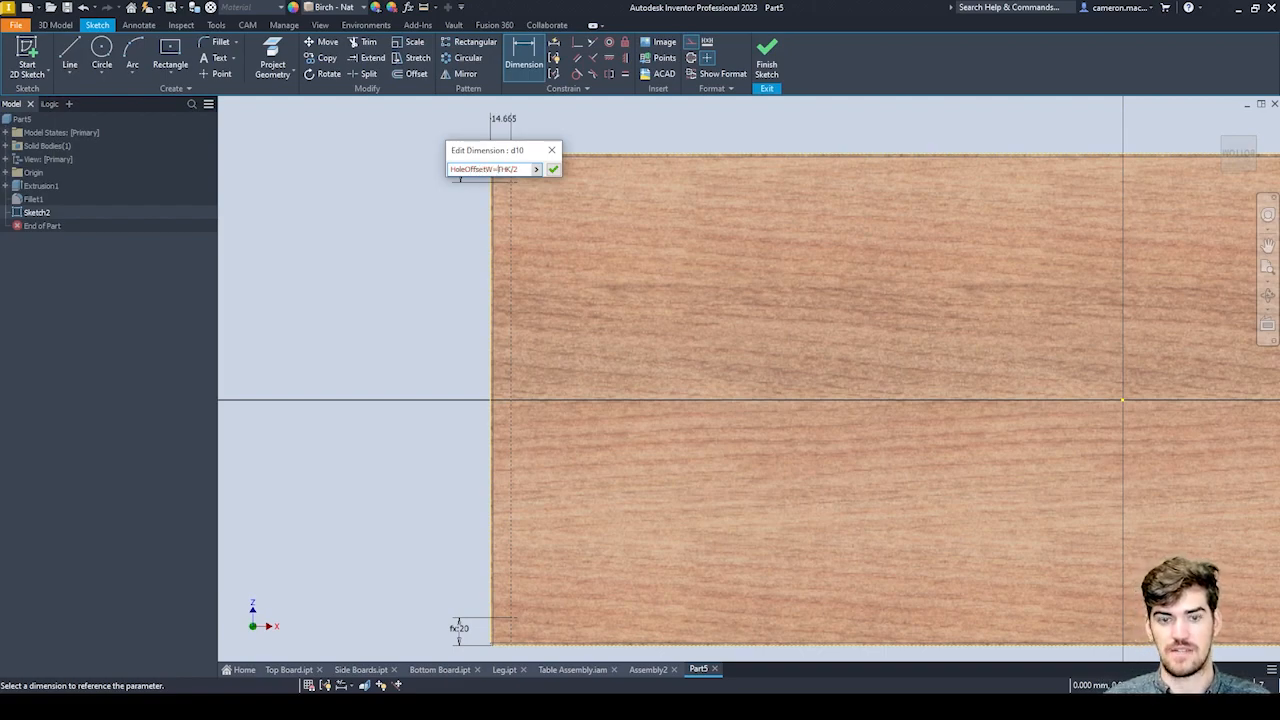
key(Return)
Dimension the right construction line from the board's right edge, setting the distance to HoleOffsetW.
scroll(500, 252, down, 5)
middle_drag(499, 256, 485, 122)
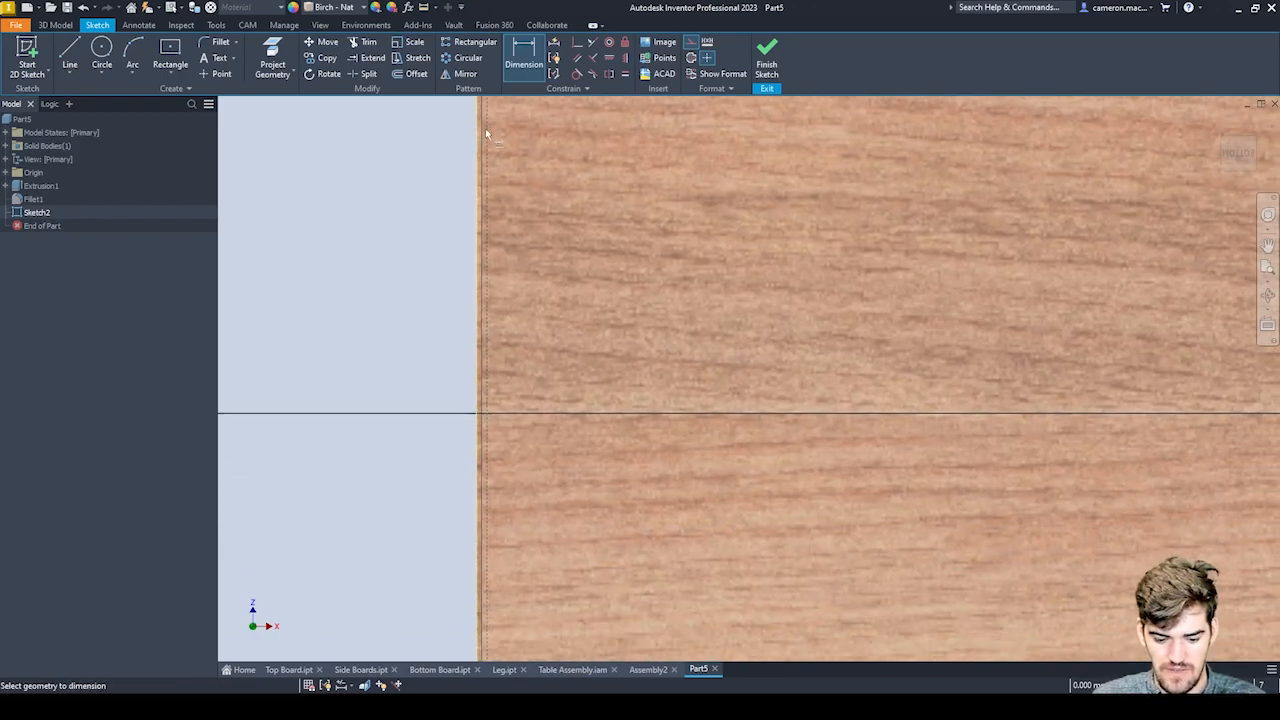
middle_drag(489, 376, 489, 137)
scroll(512, 321, down, 1)
scroll(513, 325, up, 4)
scroll(471, 562, down, 8)
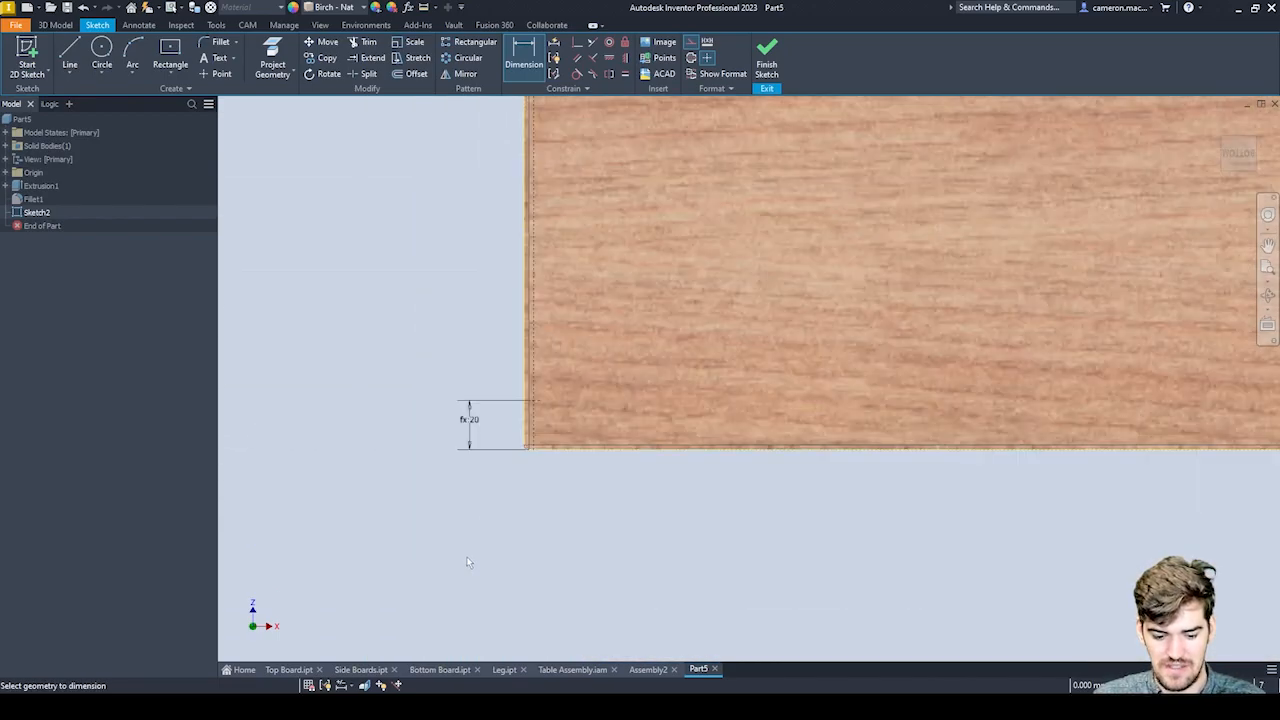
mouse_move(764, 294)
middle_down()
mouse_move(447, 387)
mouse_move(442, 363)
middle_up()
scroll(442, 363, up, 9)
mouse_move(706, 296)
middle_down()
mouse_move(706, 309)
mouse_move(283, 440)
middle_up()
scroll(892, 363, down, 3)
middle_drag(892, 363, 910, 328)
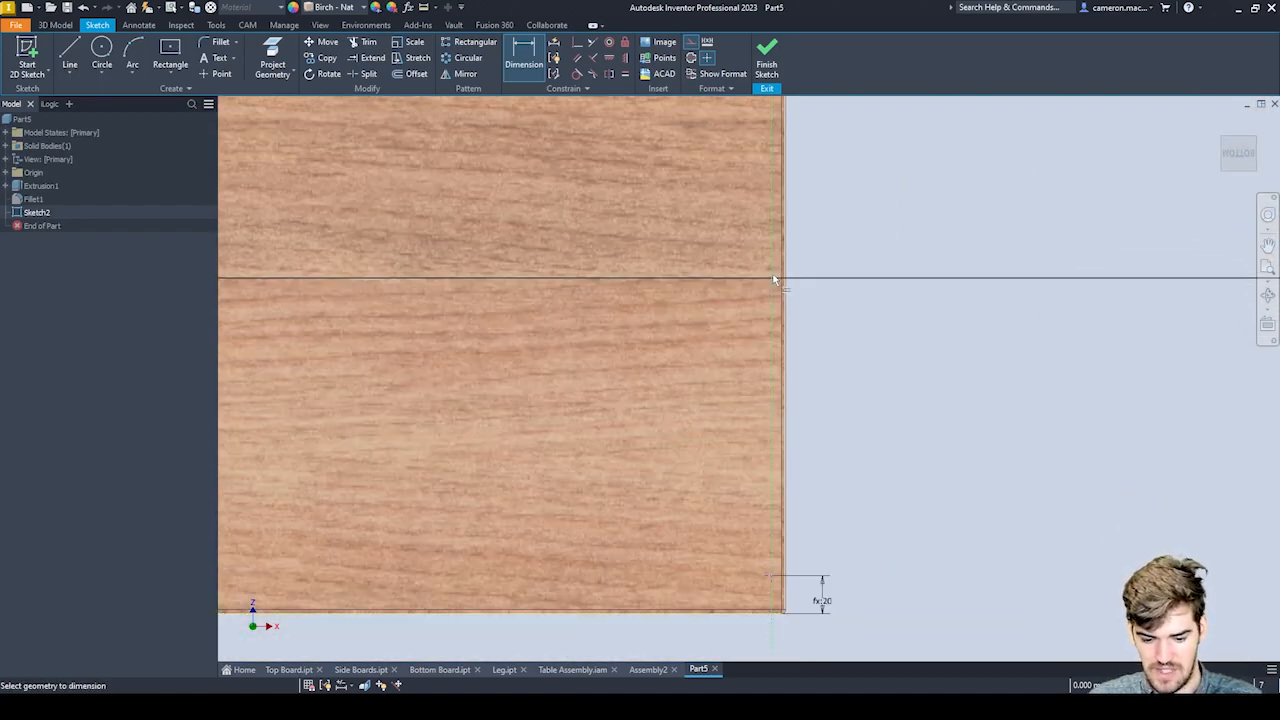
click(797, 270)
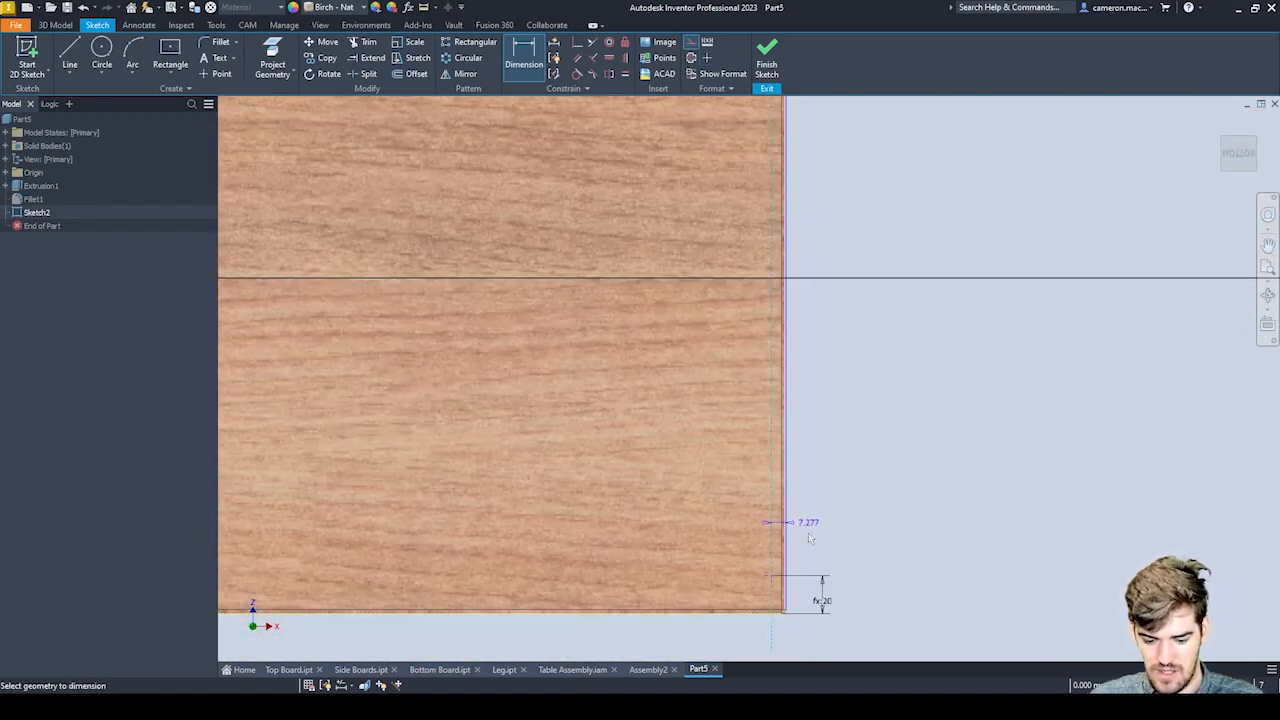
middle_drag(806, 500, 791, 348)
scroll(785, 494, down, 3)
click(789, 543)
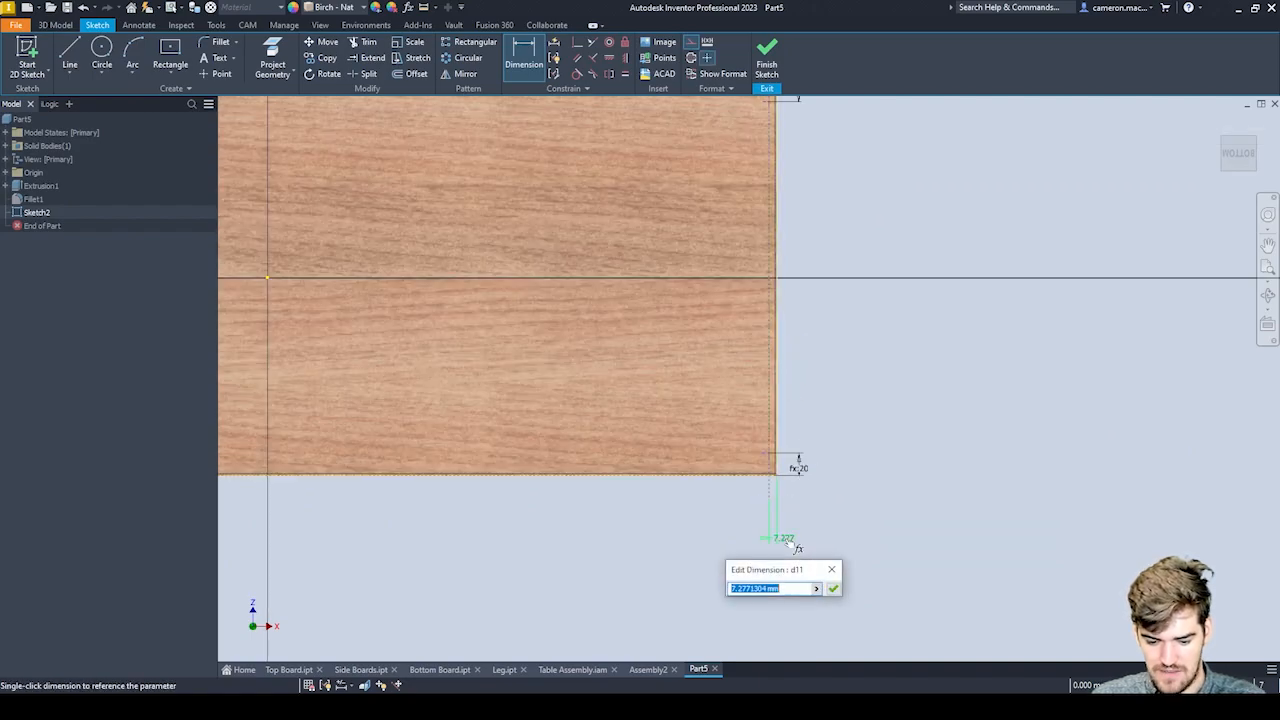
click(816, 589)
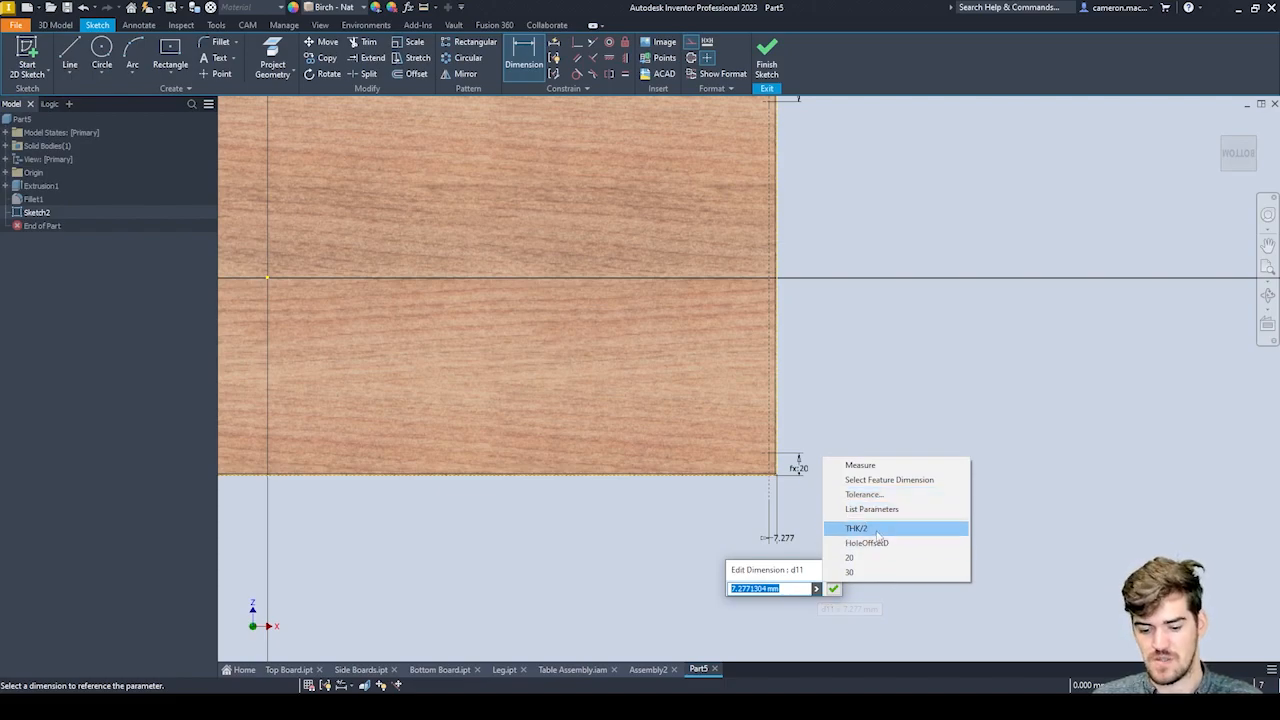
click(795, 590)
drag(794, 590, 718, 590)
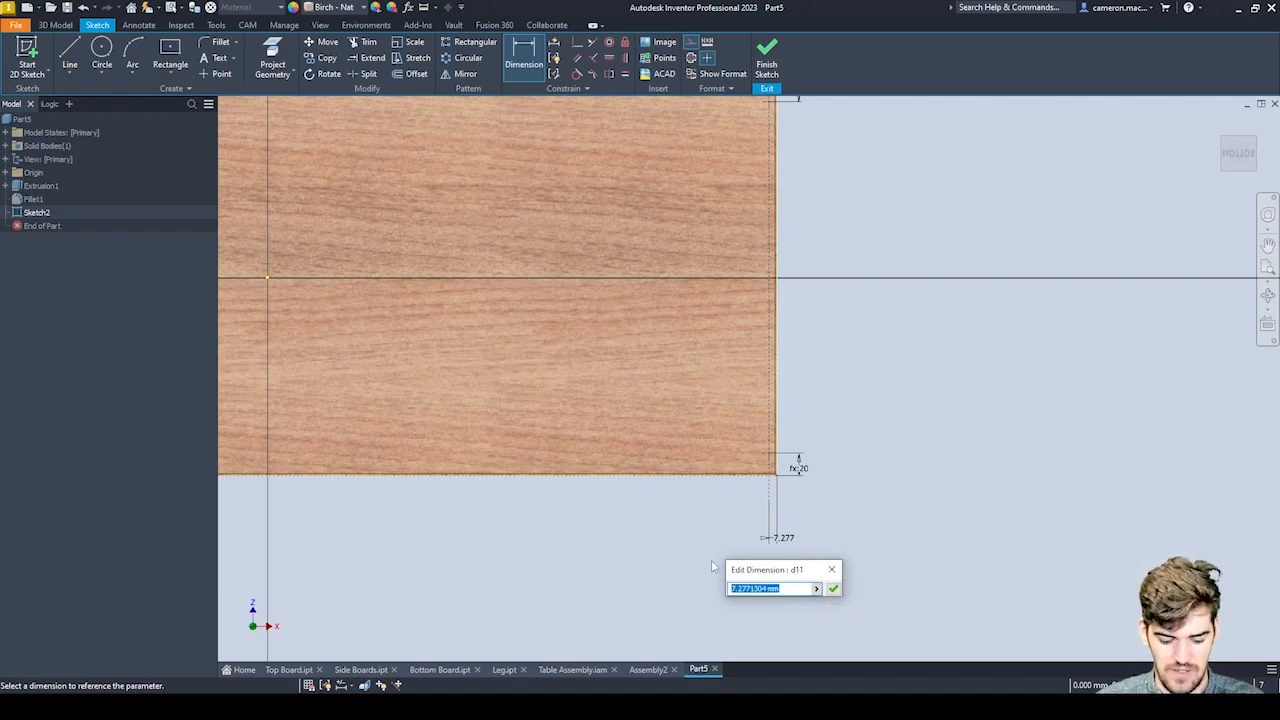
text(HoleOffsetW)
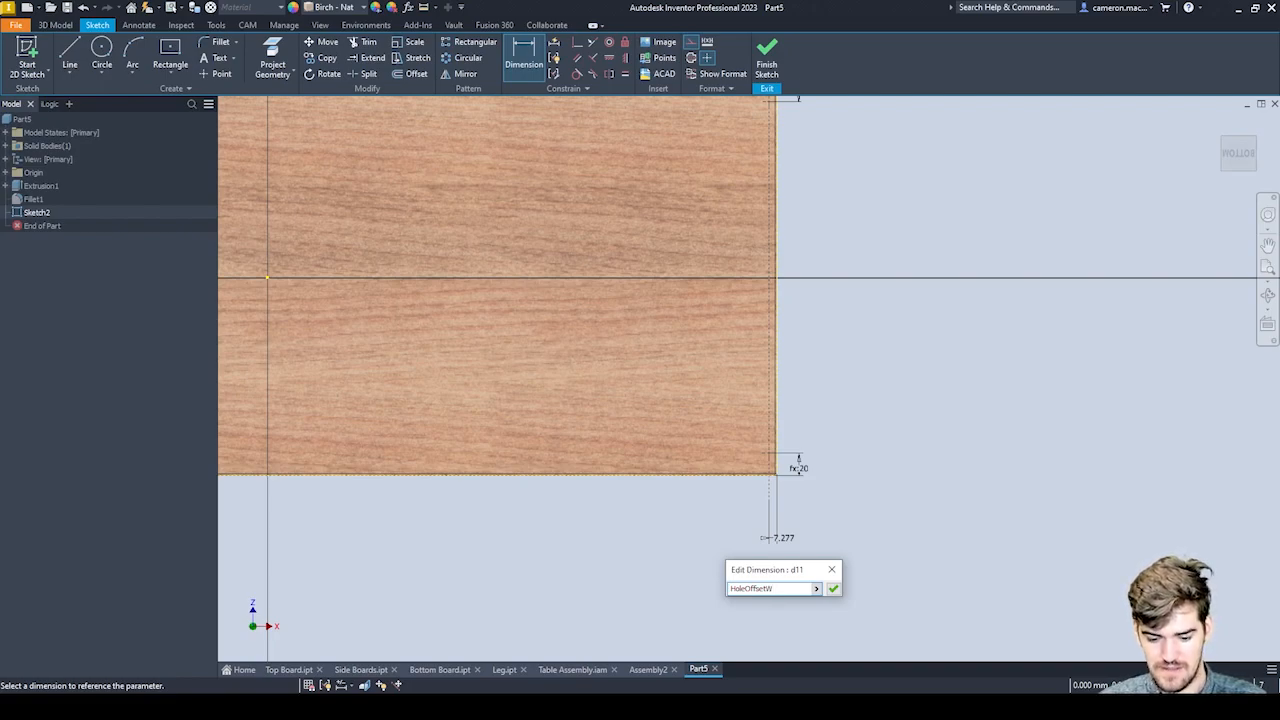
key(Return)
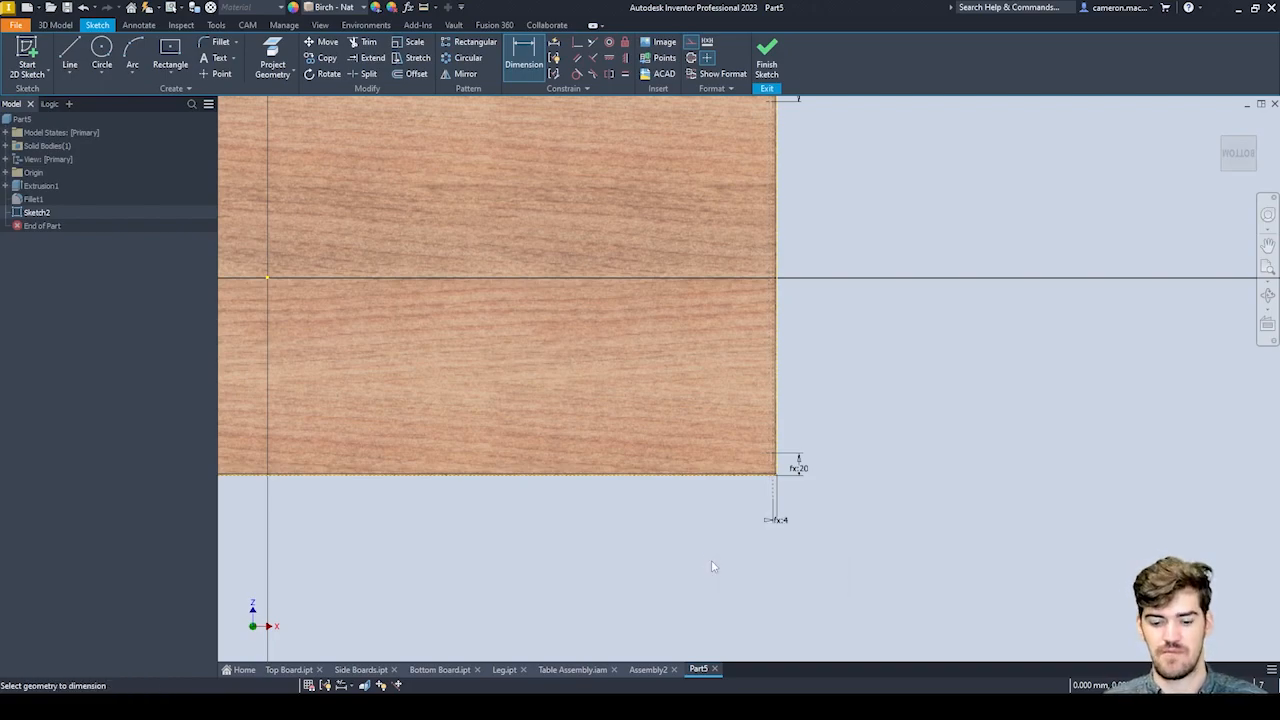
Finish the hole-centre sketch on the board's underside.
scroll(712, 614, down, 5)
middle_drag(806, 503, 891, 462)
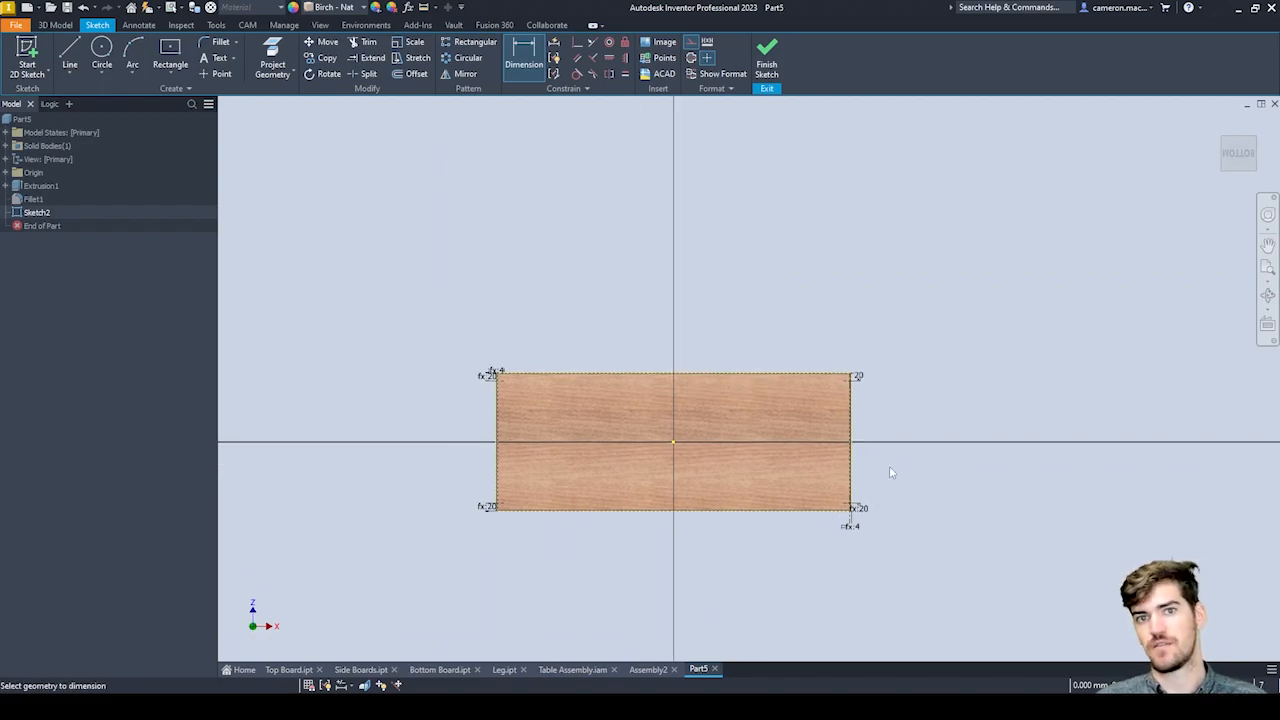
click(768, 64)
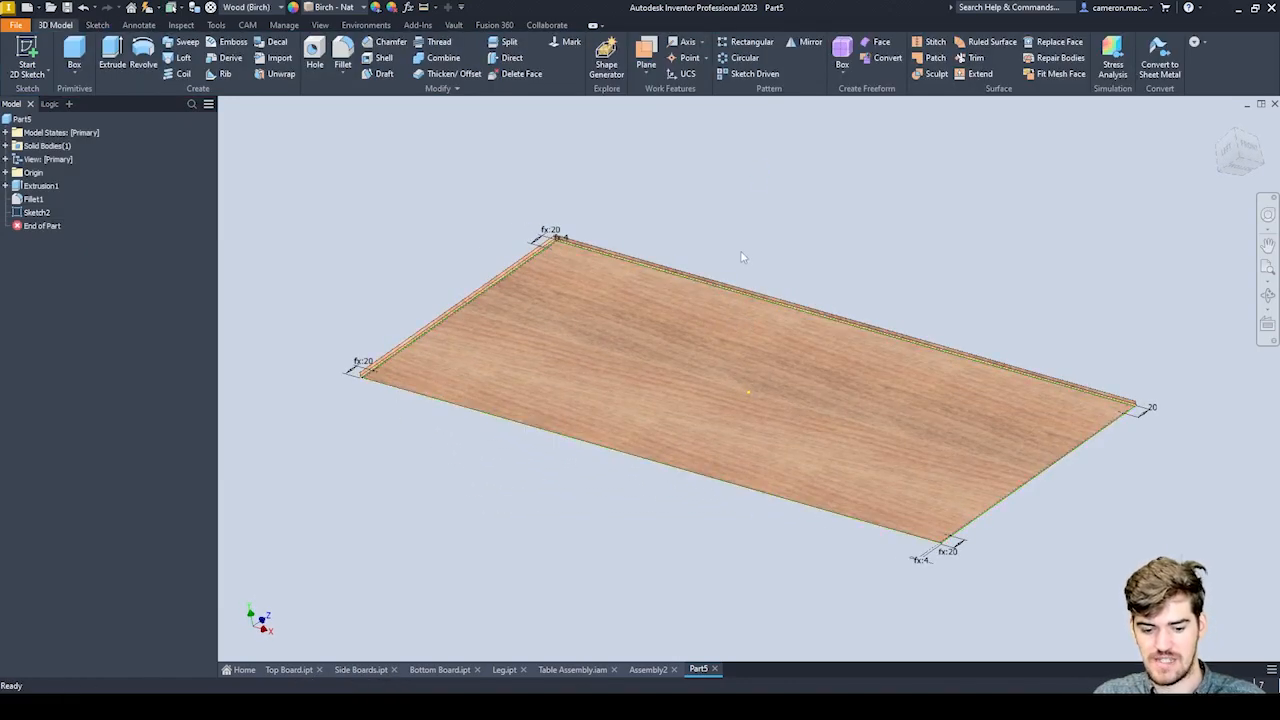
scroll(439, 312, down, 5)
scroll(442, 313, up, 5)
mouse_move(541, 322)
shift+middle_down()
mouse_move(547, 281)
mouse_move(547, 302)
mouse_move(494, 340)
mouse_move(497, 391)
mouse_move(529, 237)
mouse_move(529, 266)
mouse_move(449, 381)
shift+middle_up()
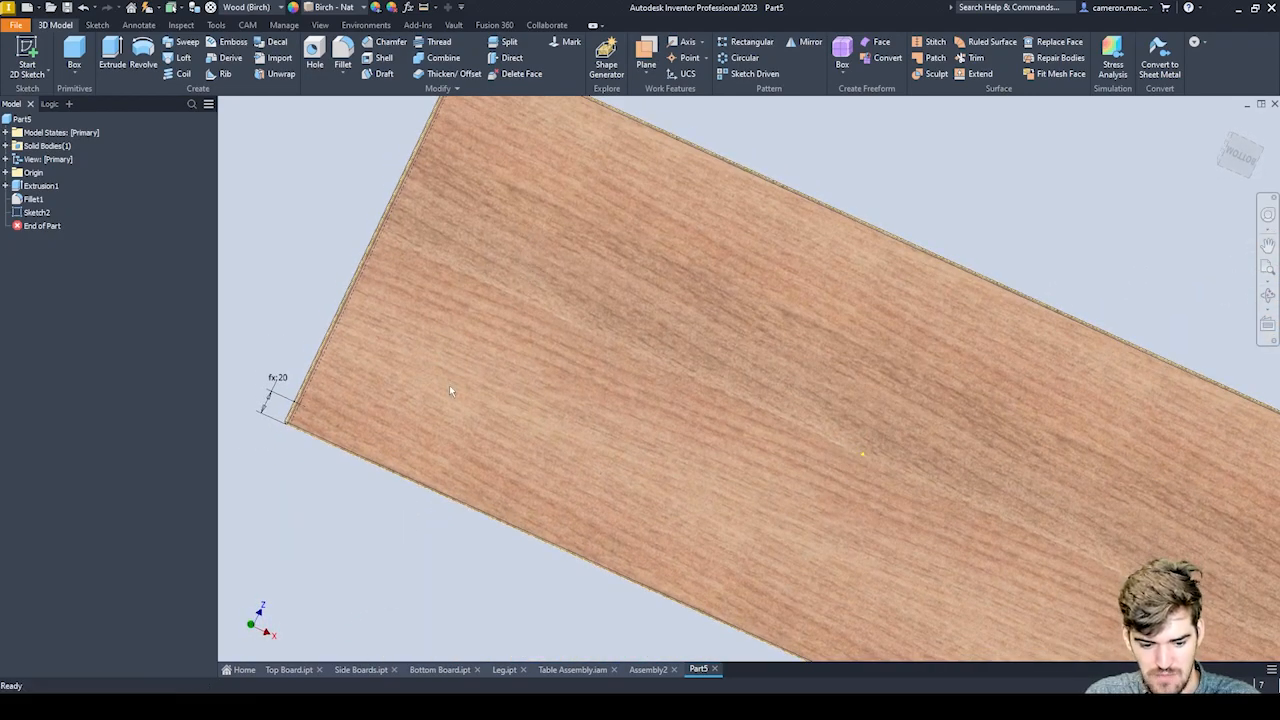
scroll(597, 297, up, 3)
scroll(497, 226, down, 5)
scroll(886, 263, up, 4)
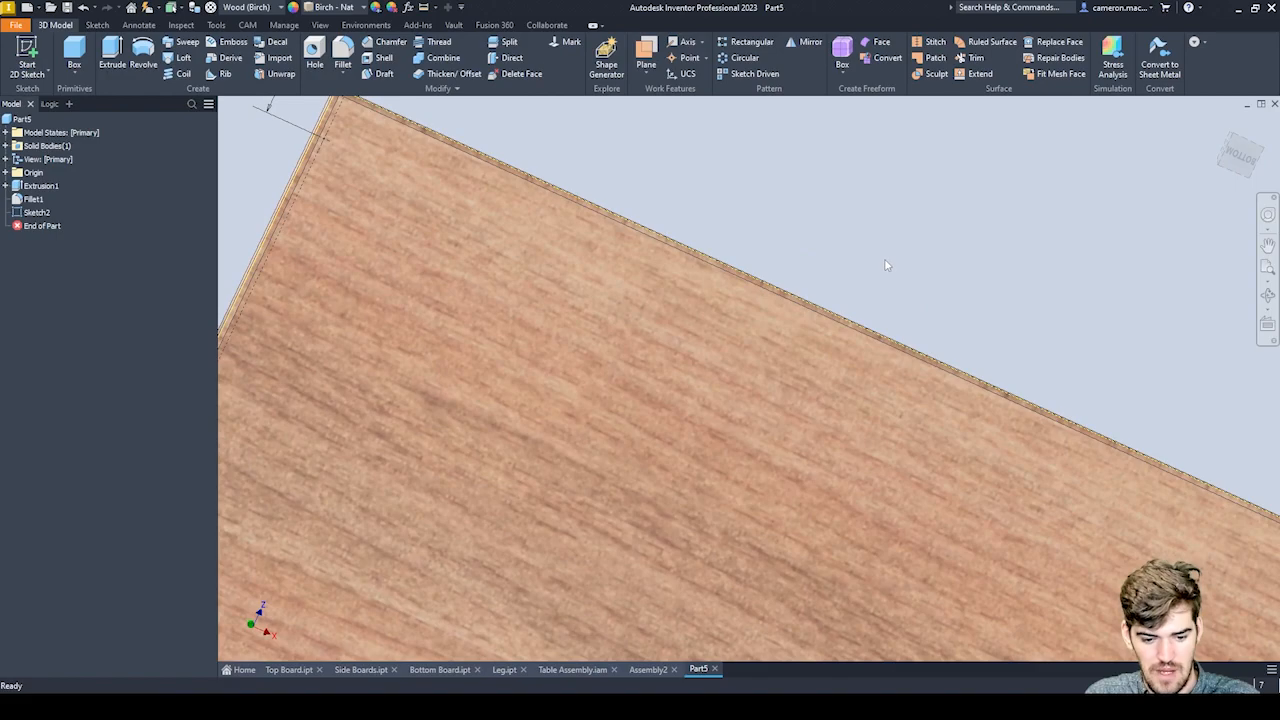
Create simple holes at the sketched centre points, with diameter HoleDia=2 and depth THK/2.
click(323, 59)
scroll(681, 213, down, 3)
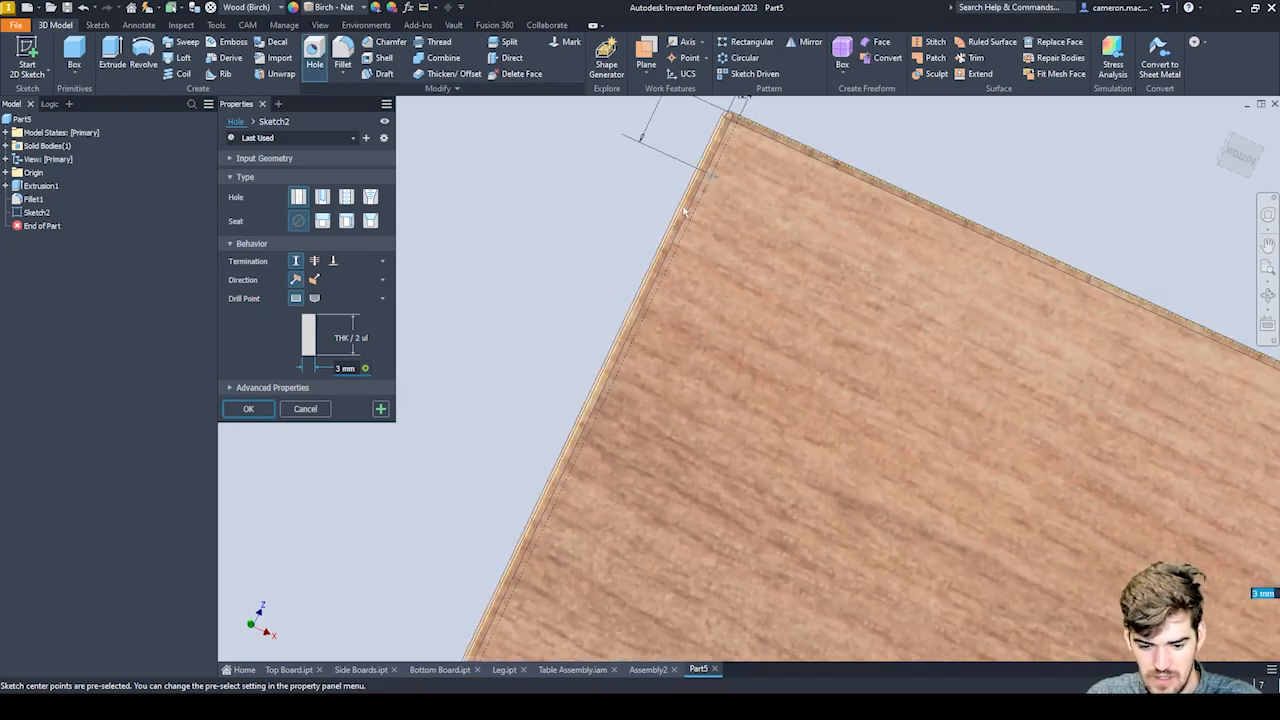
scroll(623, 201, up, 2)
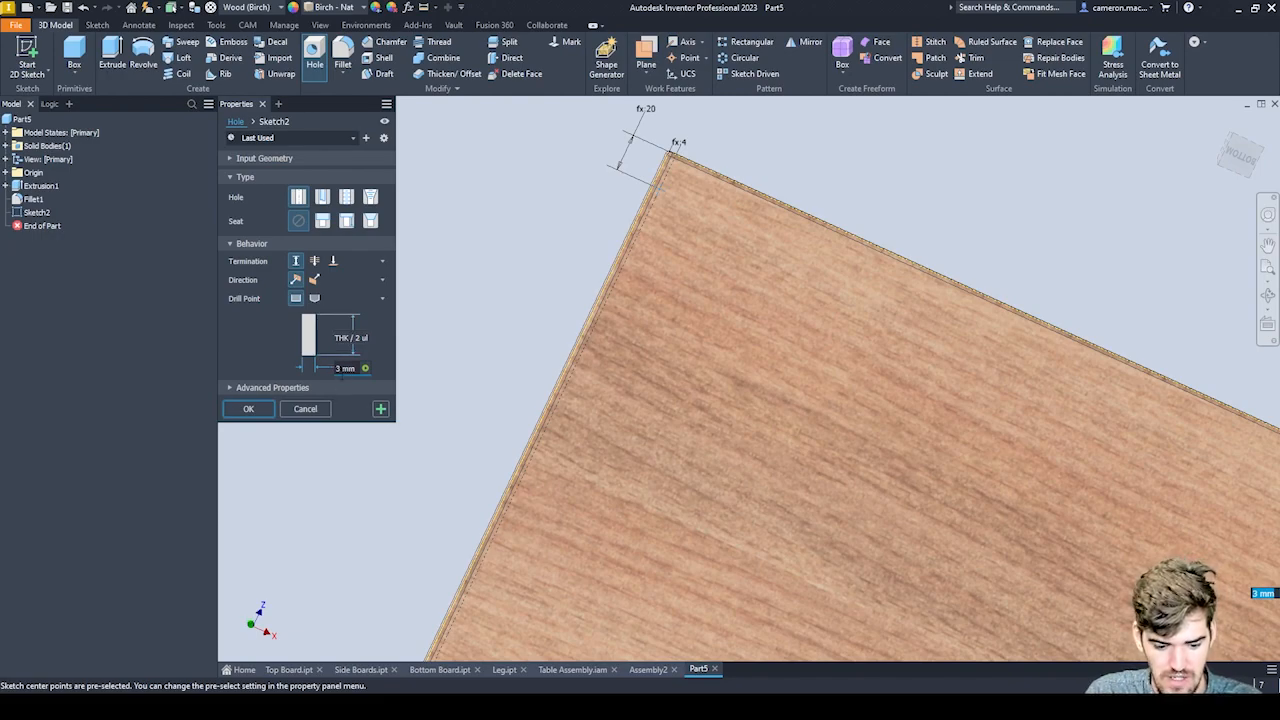
click(350, 369)
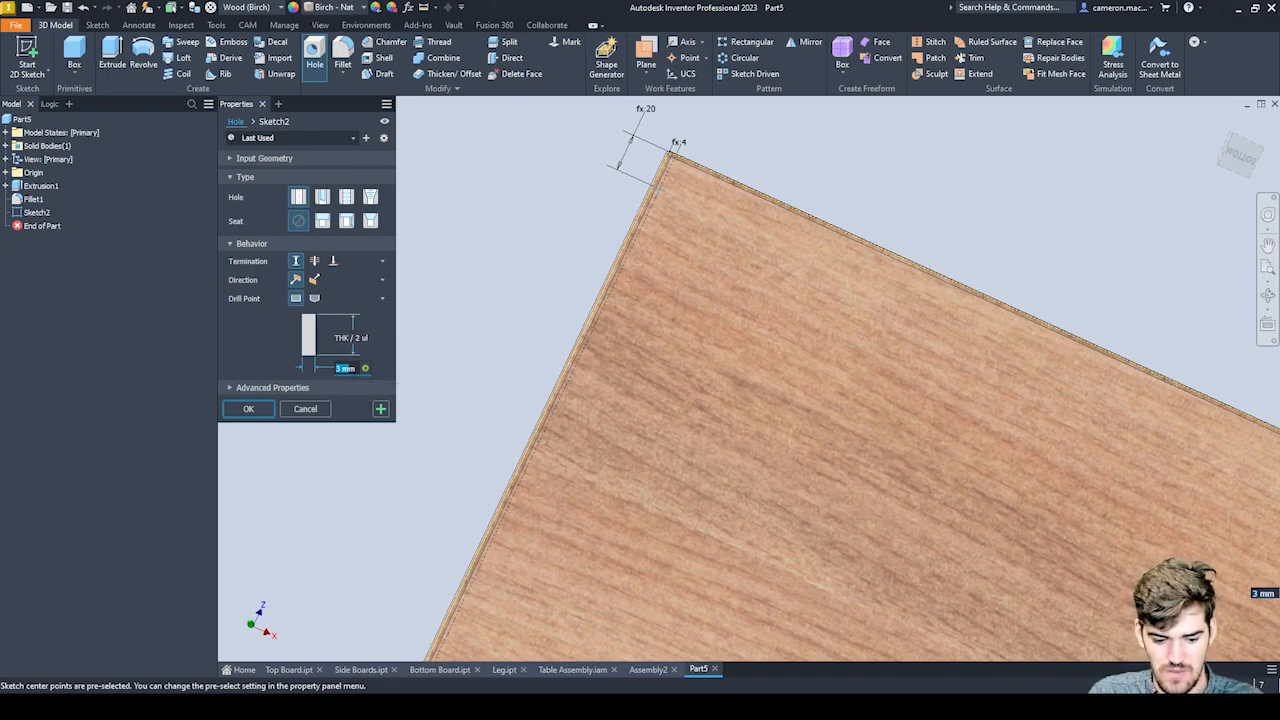
text(Hole)
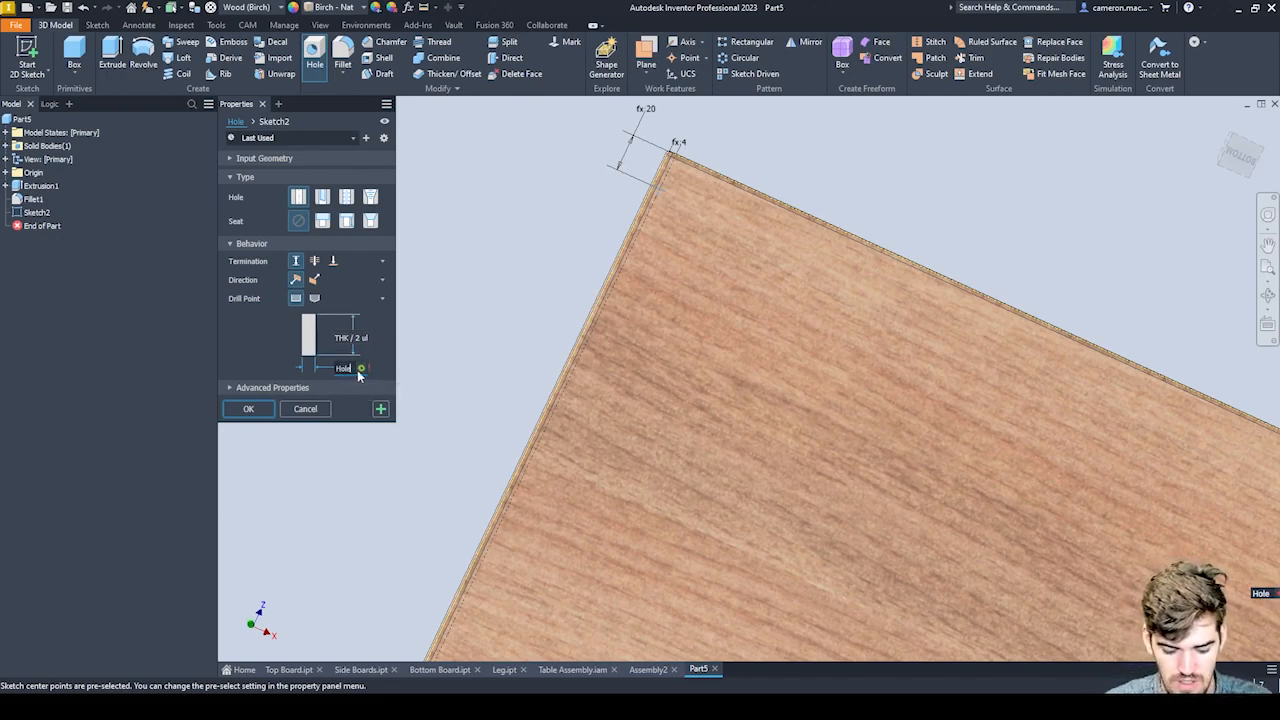
text(Dia=7)
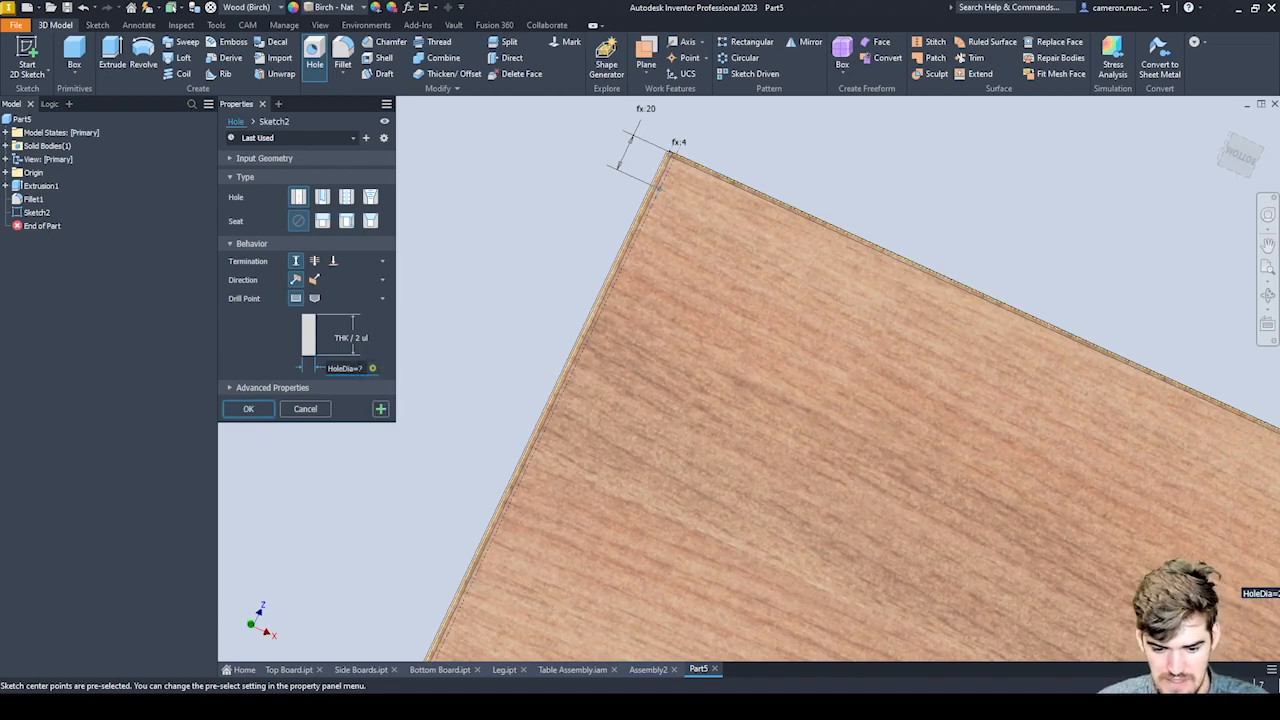
key(BackSpace)
text(2)
scroll(600, 192, up, 3)
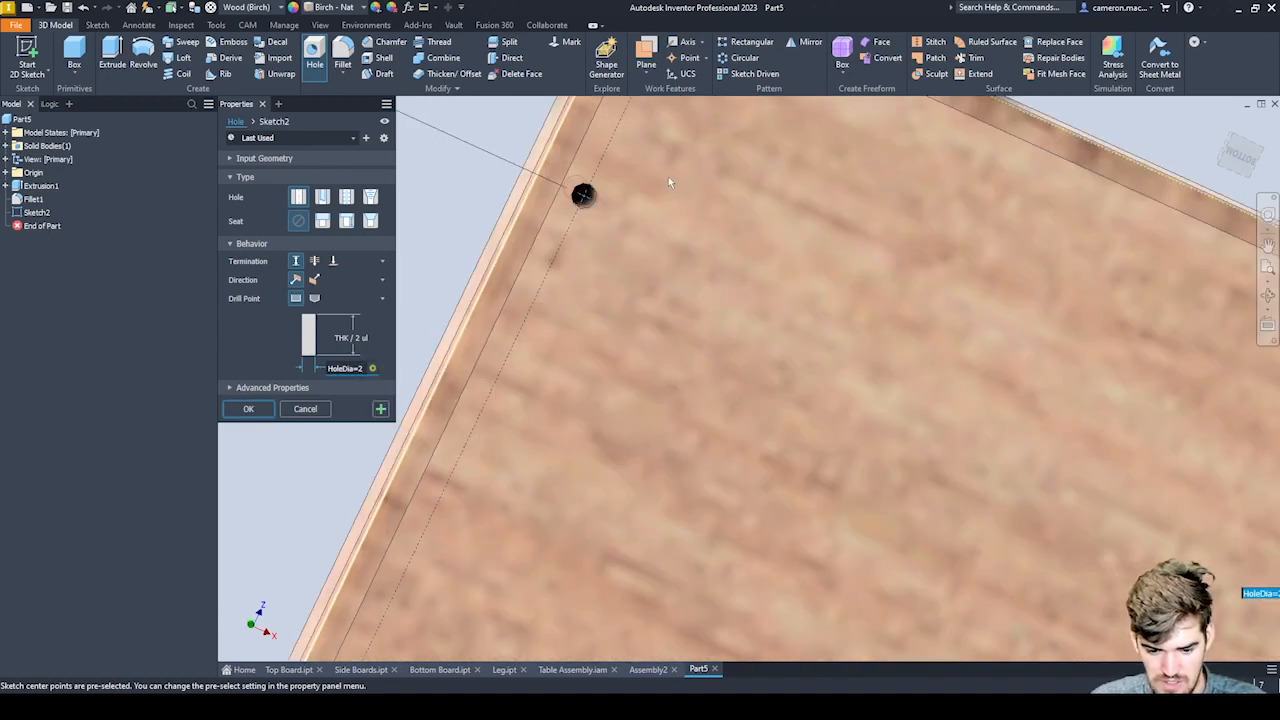
scroll(623, 187, down, 3)
scroll(623, 187, down, 5)
scroll(572, 392, up, 8)
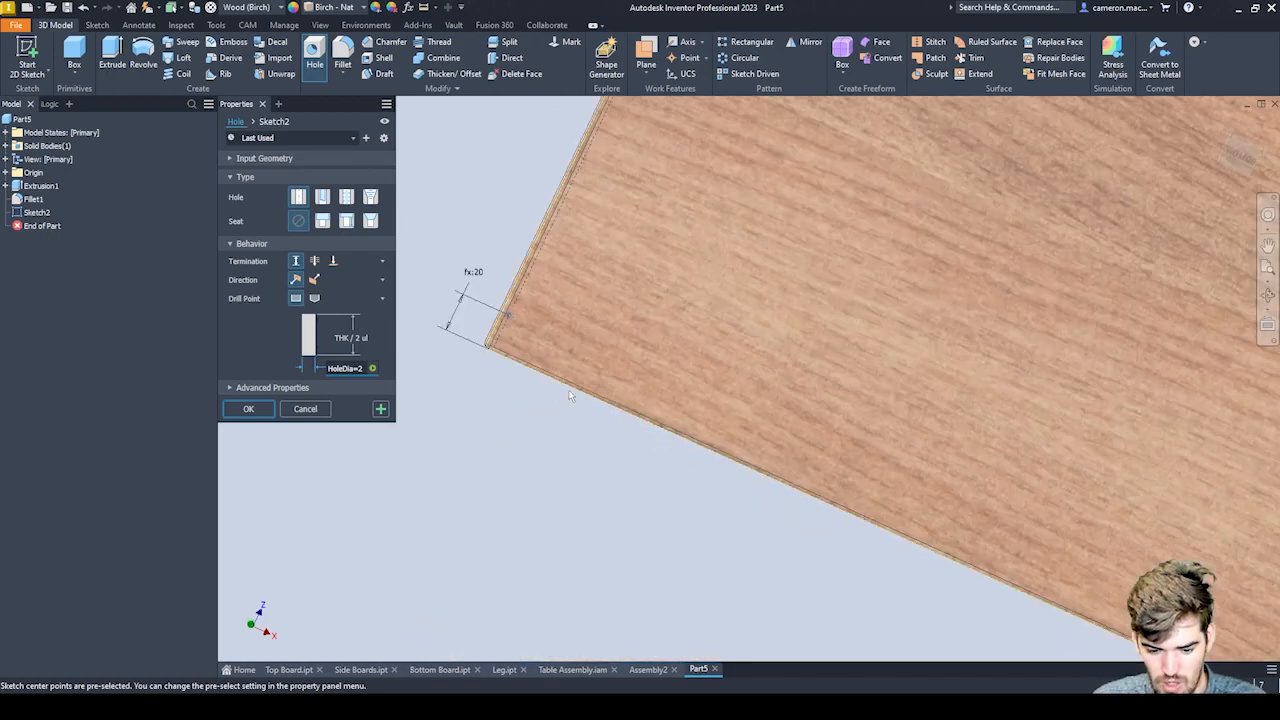
scroll(524, 310, down, 3)
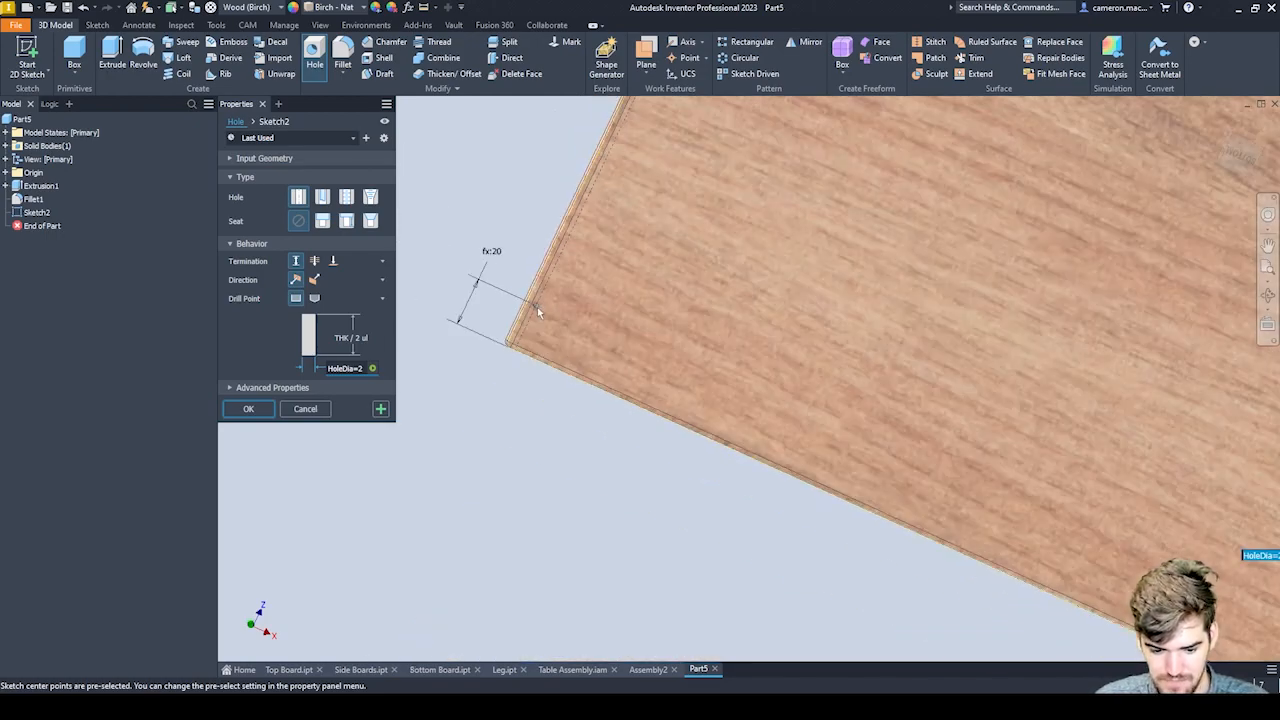
click(249, 410)
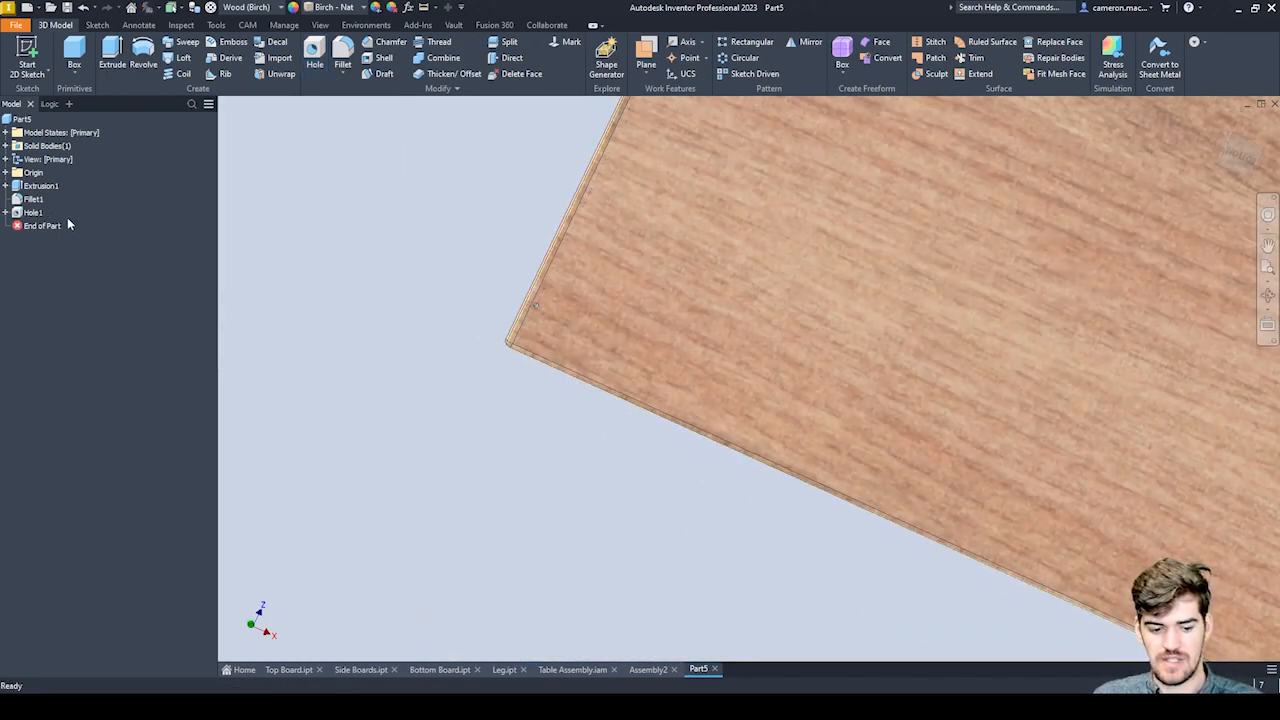
Rename the new hole feature as Side Holes.
scroll(545, 252, down, 8)
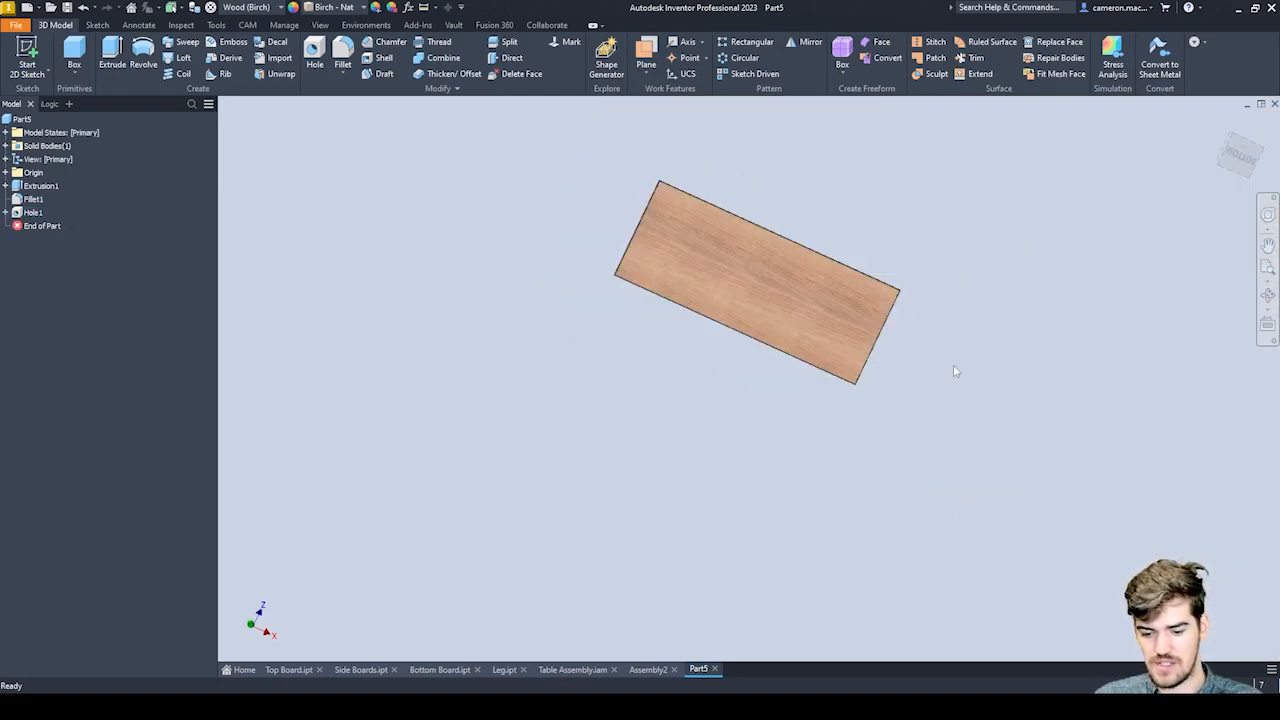
click(33, 213)
click(34, 214)
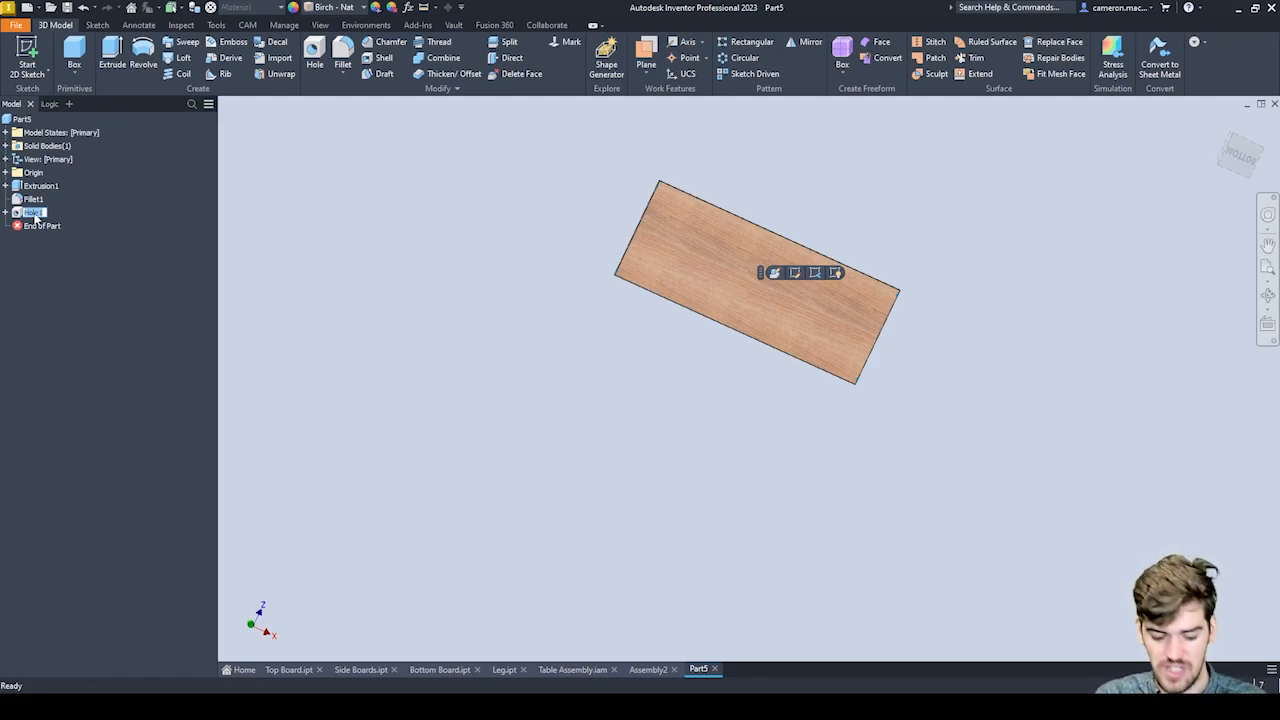
text(SideHoles)
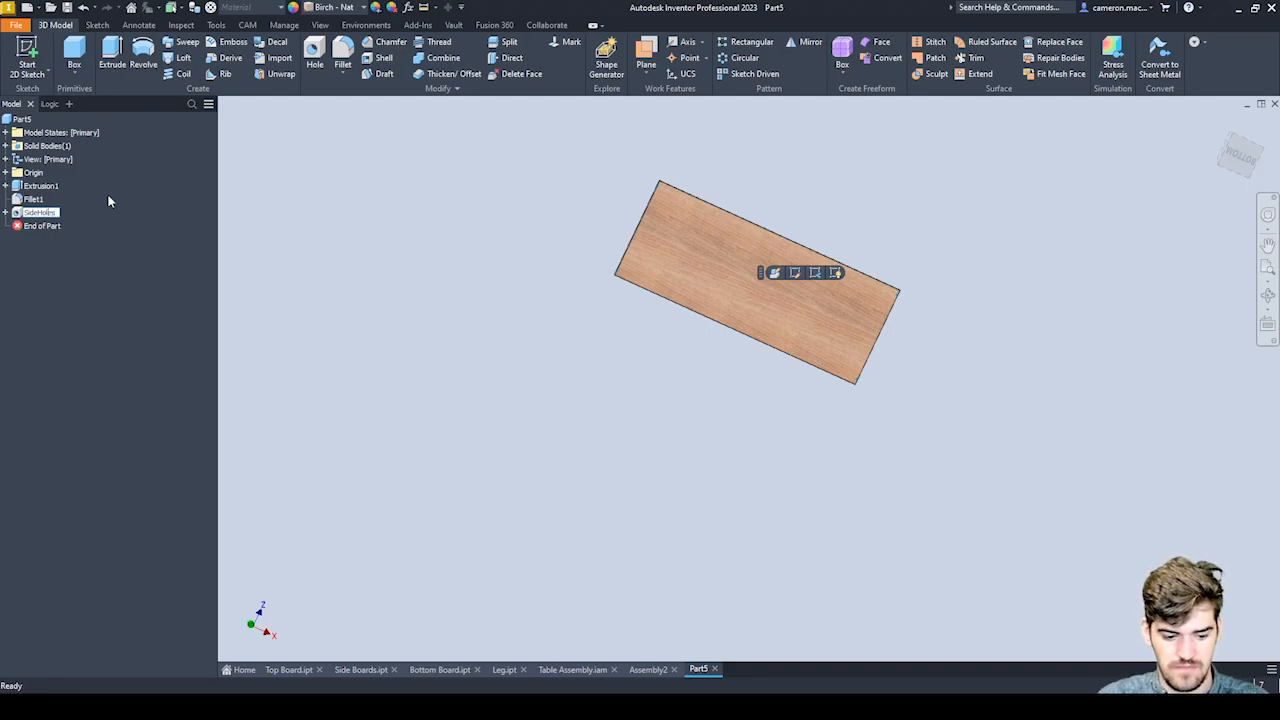
key(Left)
key(Left)
key(Left)
key(Left)
key(Left)
key(Return)
click(446, 294)
Start a new 2D sketch on the board's bottom face.
scroll(660, 217, up, 5)
middle_drag(605, 213, 70, 180)
scroll(292, 244, down, 4)
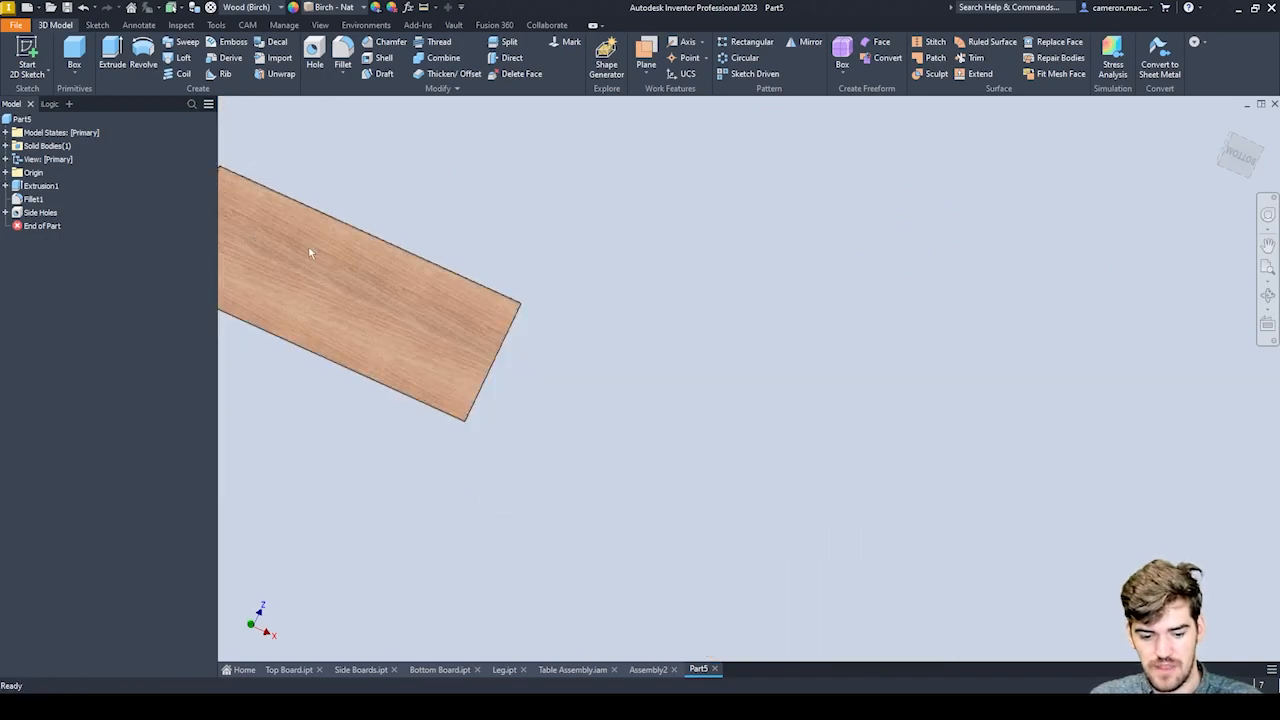
middle_drag(292, 243, 429, 243)
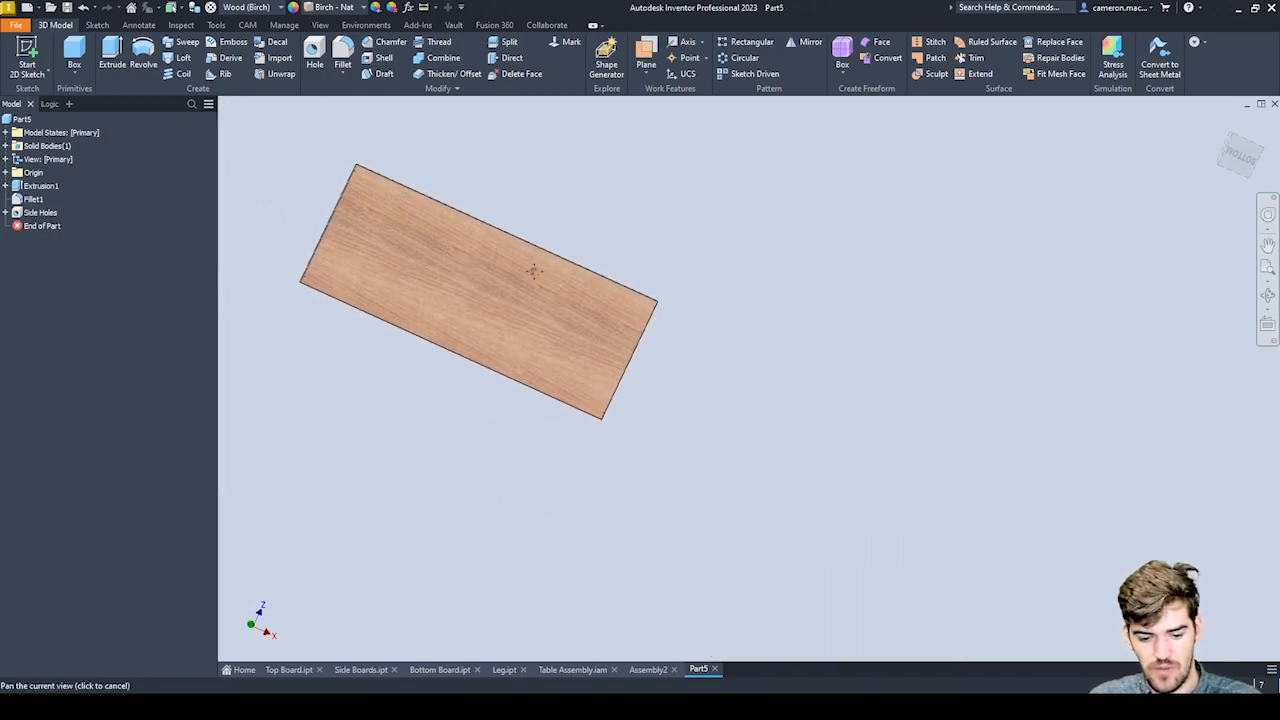
click(30, 50)
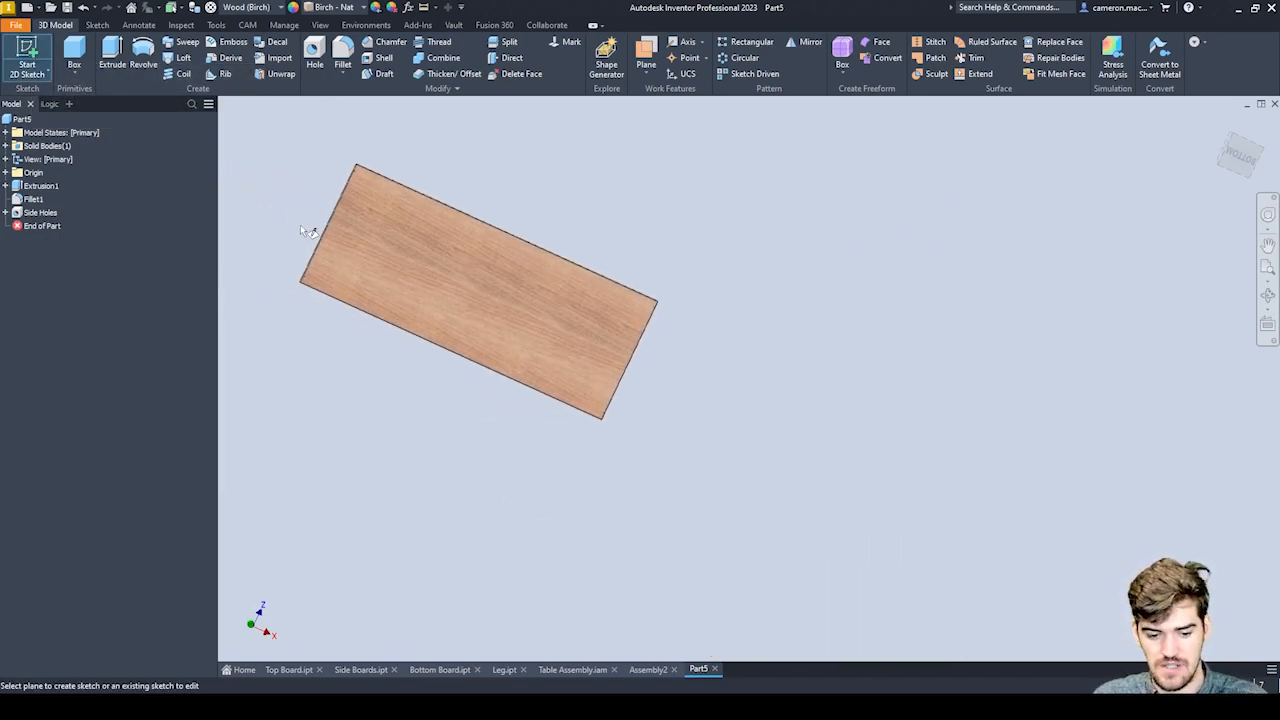
click(450, 255)
scroll(760, 397, up, 5)
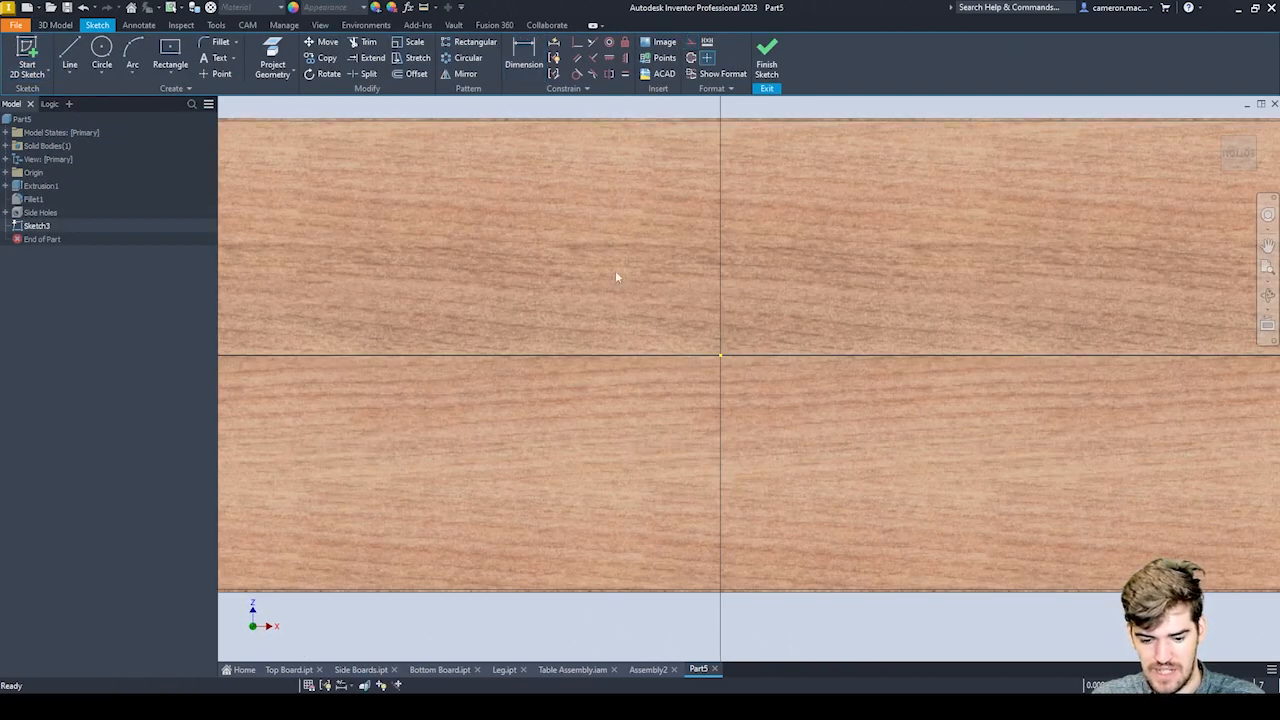
Draw a vertical line through the board's centre from its upper edge to its lower edge and make it construction geometry.
key(l)
scroll(705, 123, down, 4)
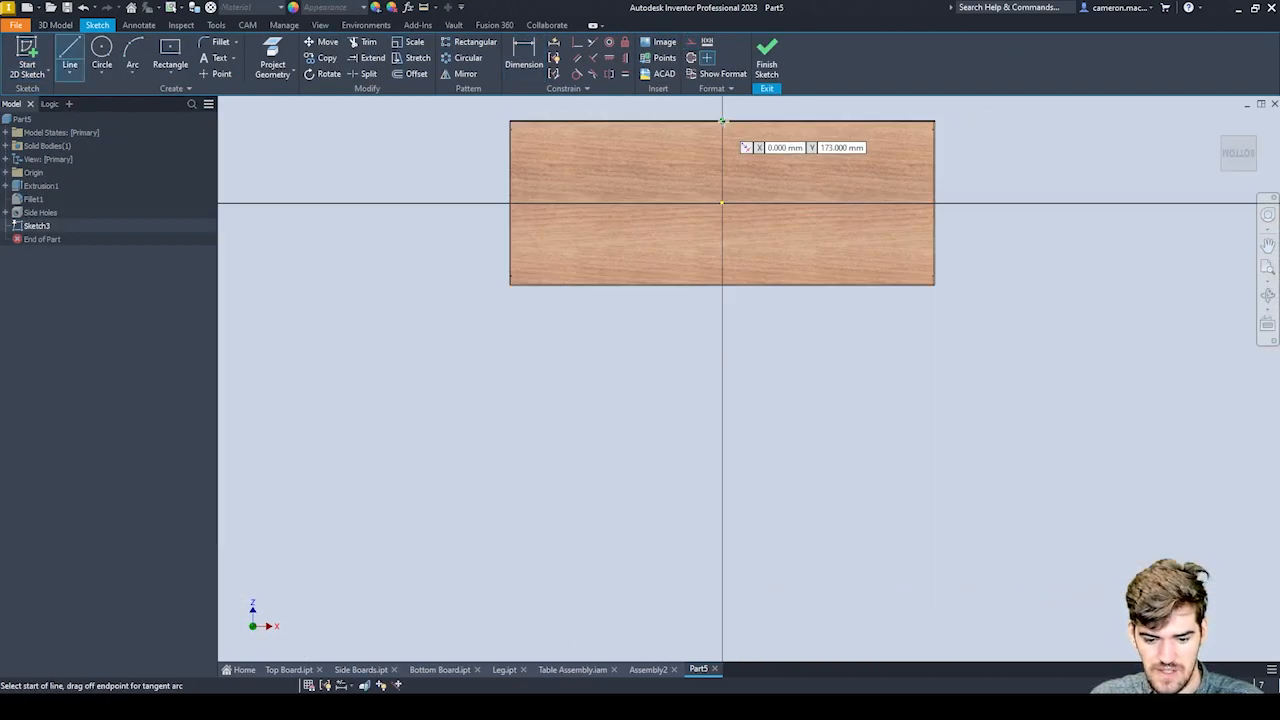
scroll(710, 125, up, 6)
click(713, 115)
scroll(714, 180, down, 3)
scroll(713, 270, down, 2)
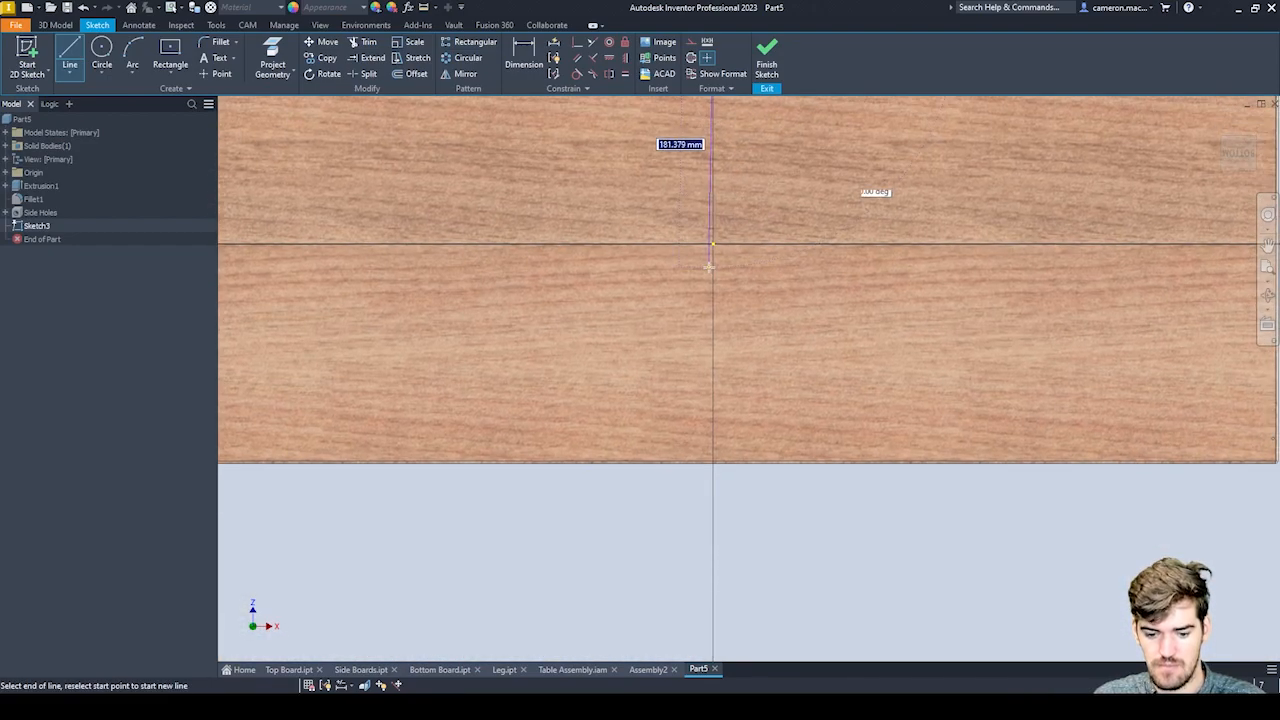
scroll(714, 420, down, 1)
scroll(715, 424, up, 2)
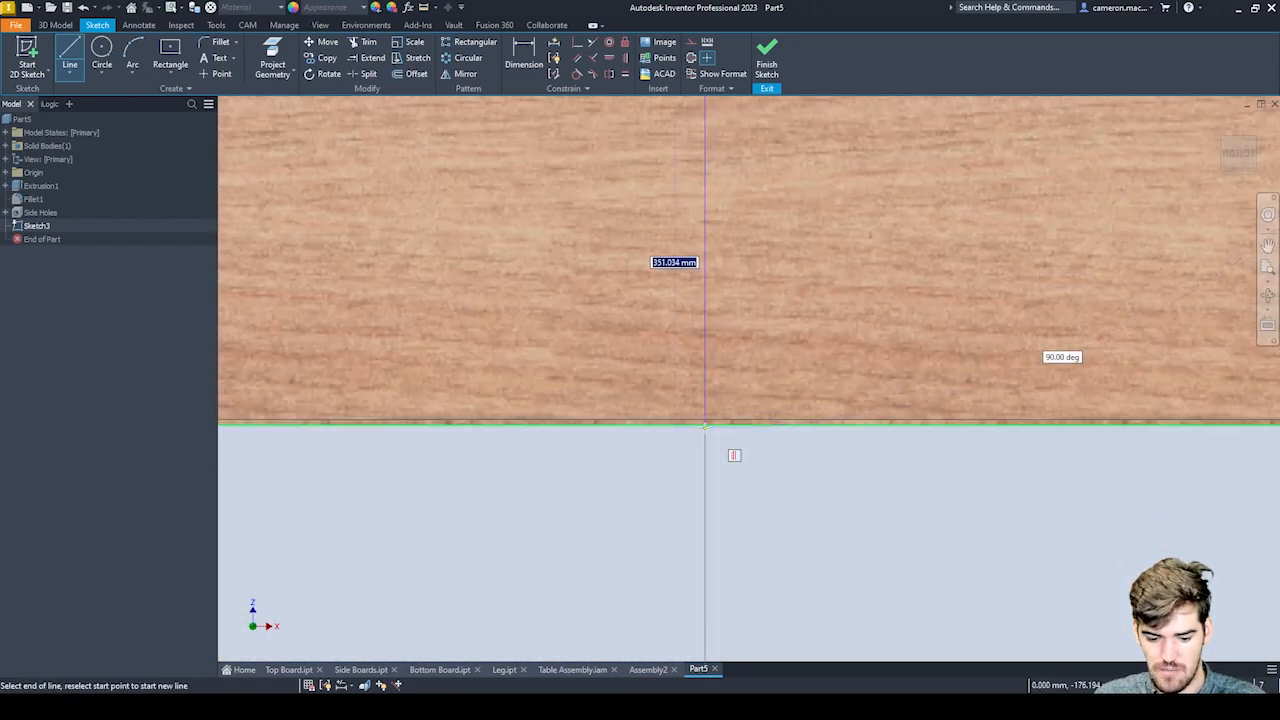
click(705, 424)
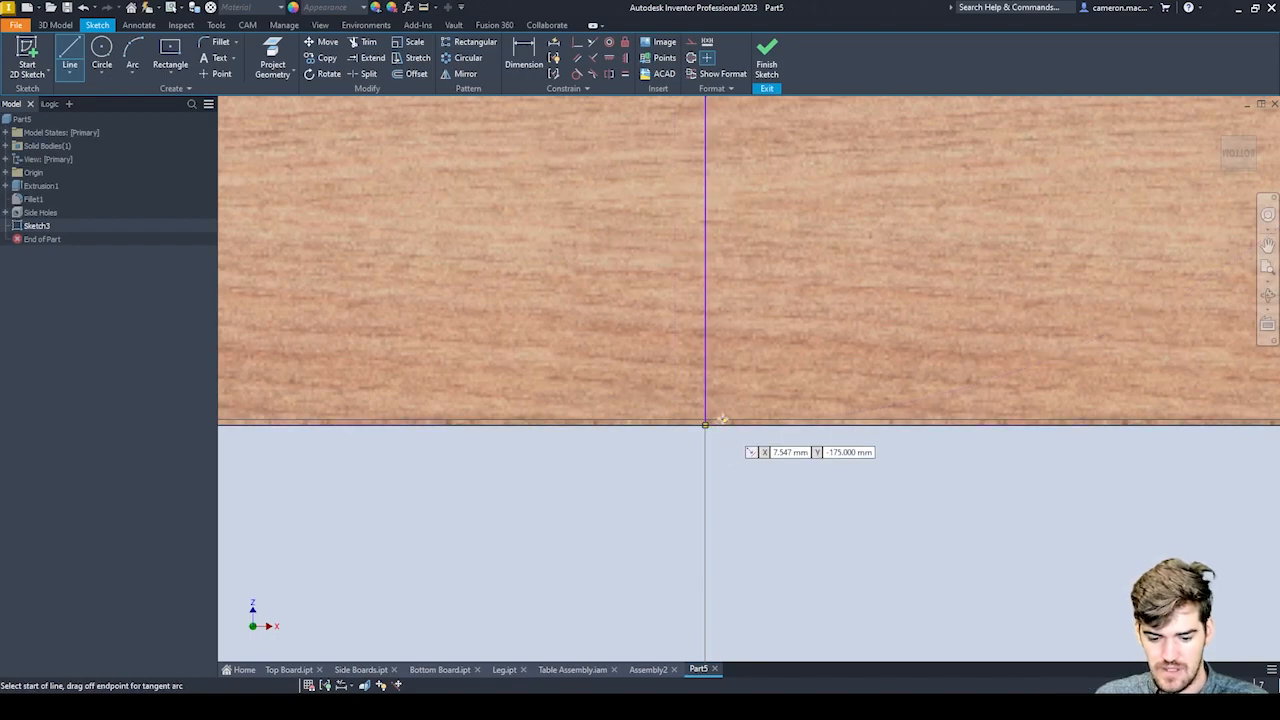
key(Escape)
click(700, 56)
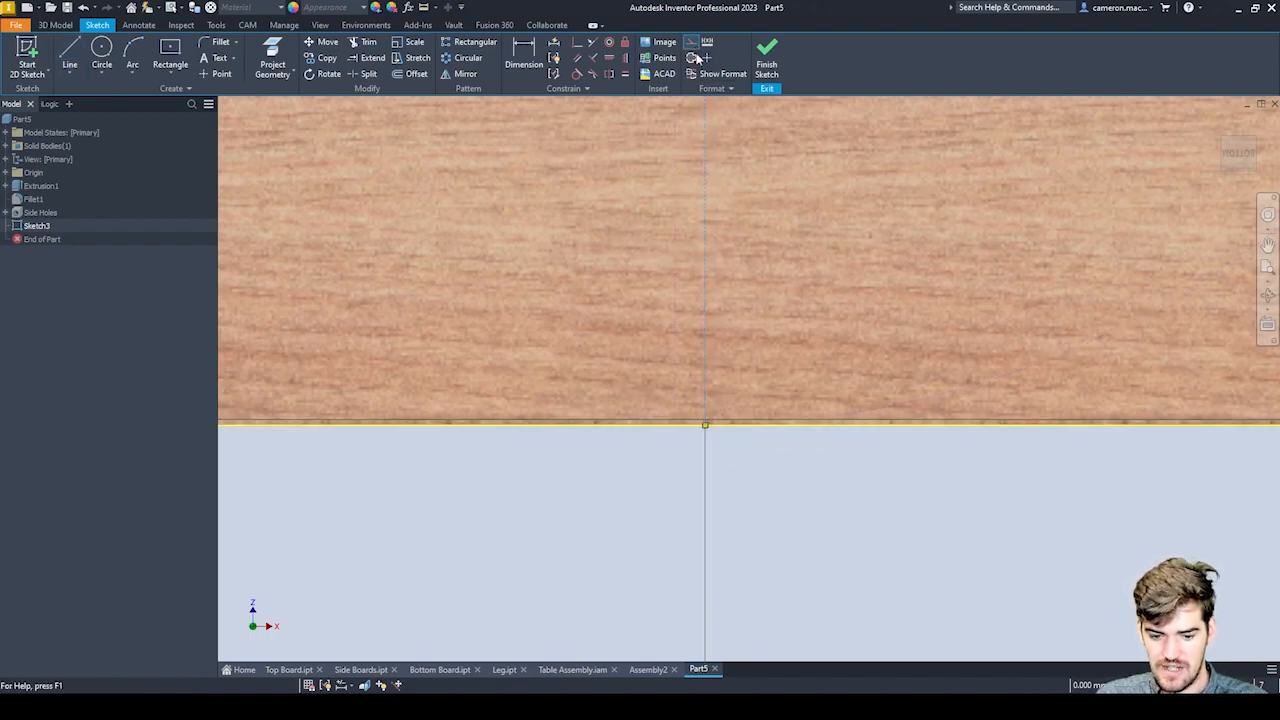
Place a hole-centre point on the vertical construction line, about 35.5 mm below the board's upper edge.
click(220, 74)
middle_drag(706, 162, 673, 540)
key(Escape)
Dimension the upper hole-centre point from the board's upper edge and set the offset to the HoleOffset parameter.
key(d)
click(676, 259)
click(694, 206)
click(769, 241)
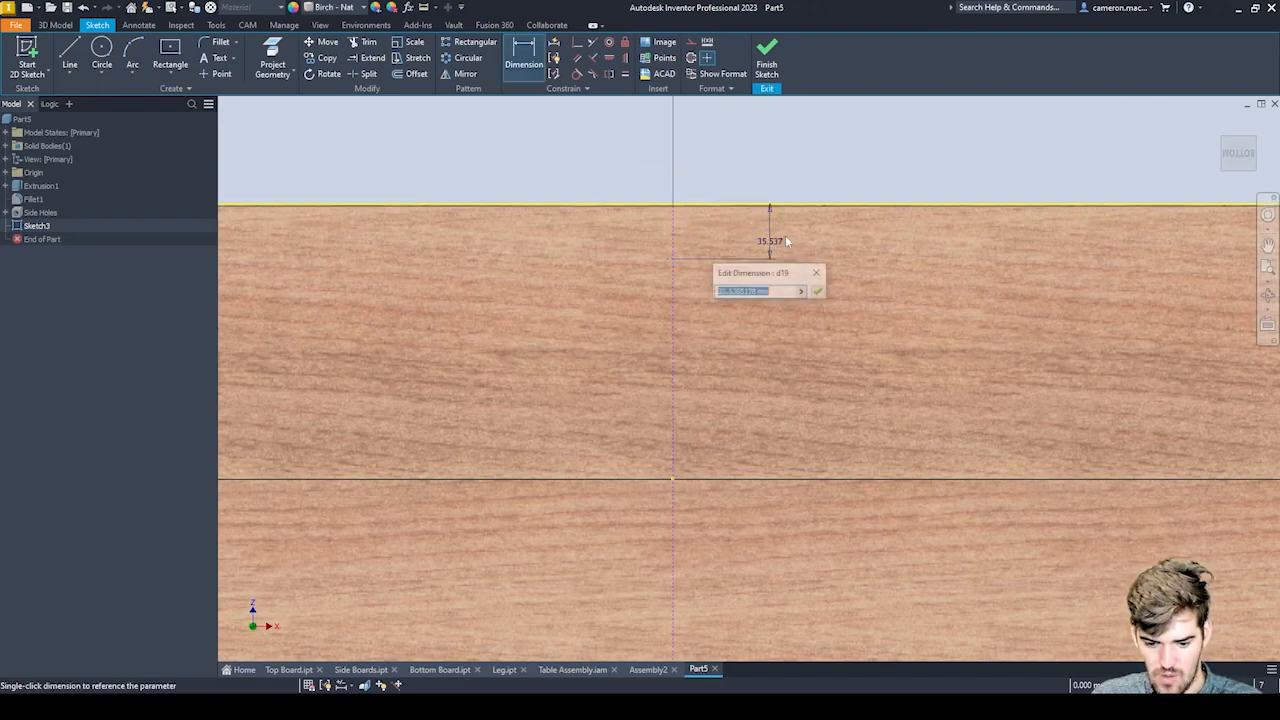
text(Hei)
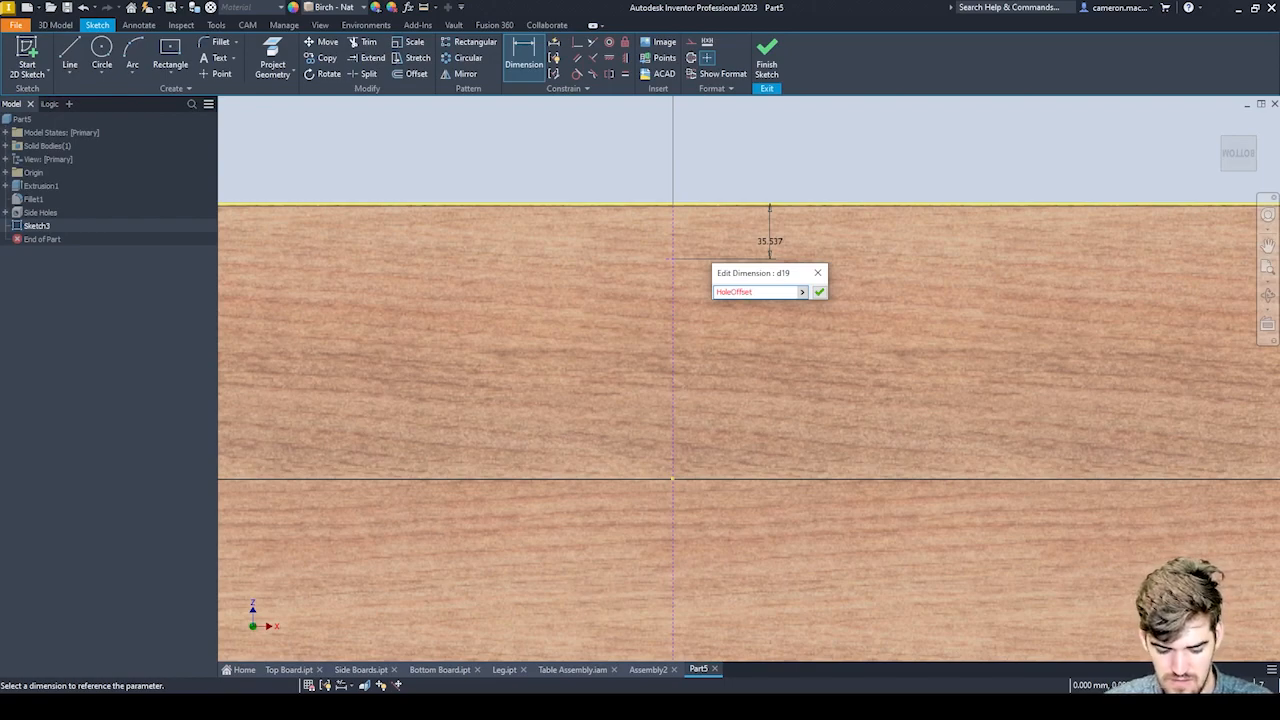
key(Return)
Dimension the lower hole-centre point from the board's lower edge and link its value to the upper point's offset dimension.
scroll(823, 215, down, 5)
scroll(766, 465, up, 4)
middle_drag(729, 250, 748, 300)
scroll(748, 300, down, 4)
scroll(664, 330, up, 5)
scroll(821, 452, down, 4)
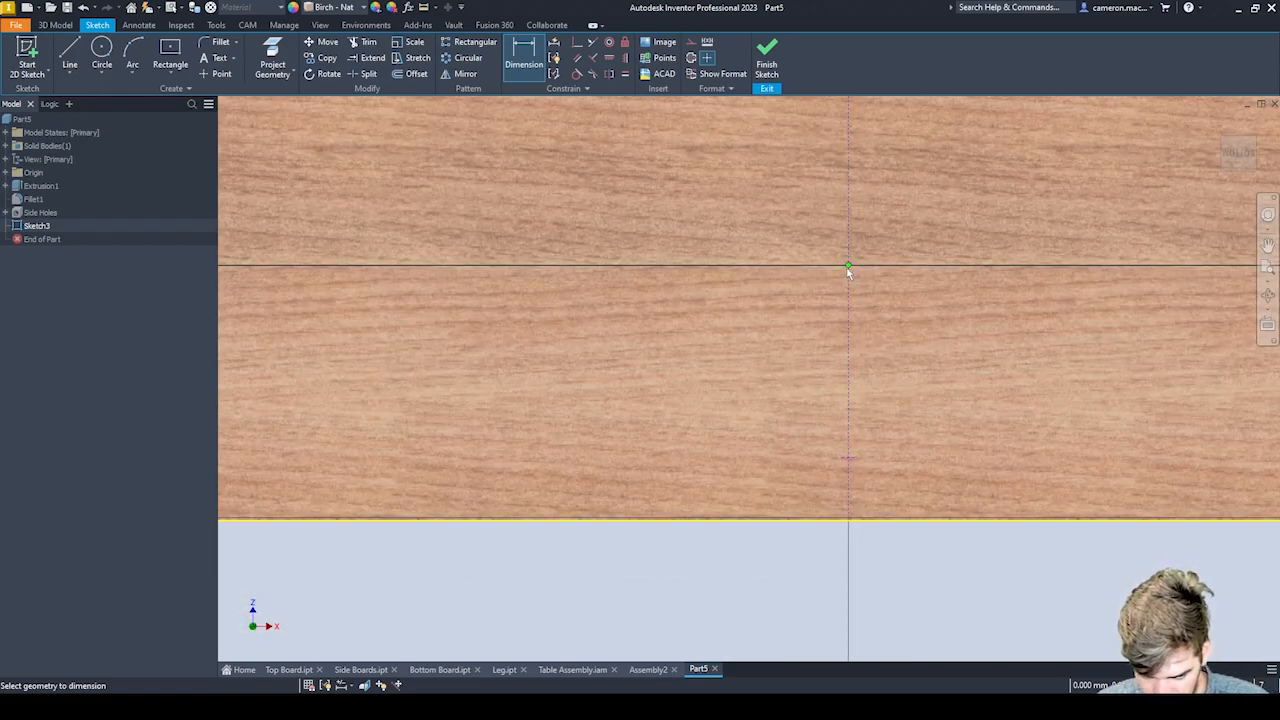
scroll(846, 272, down, 5)
scroll(858, 402, up, 4)
click(846, 376)
click(866, 422)
click(877, 385)
middle_drag(879, 389, 828, 559)
click(864, 233)
key(Return)
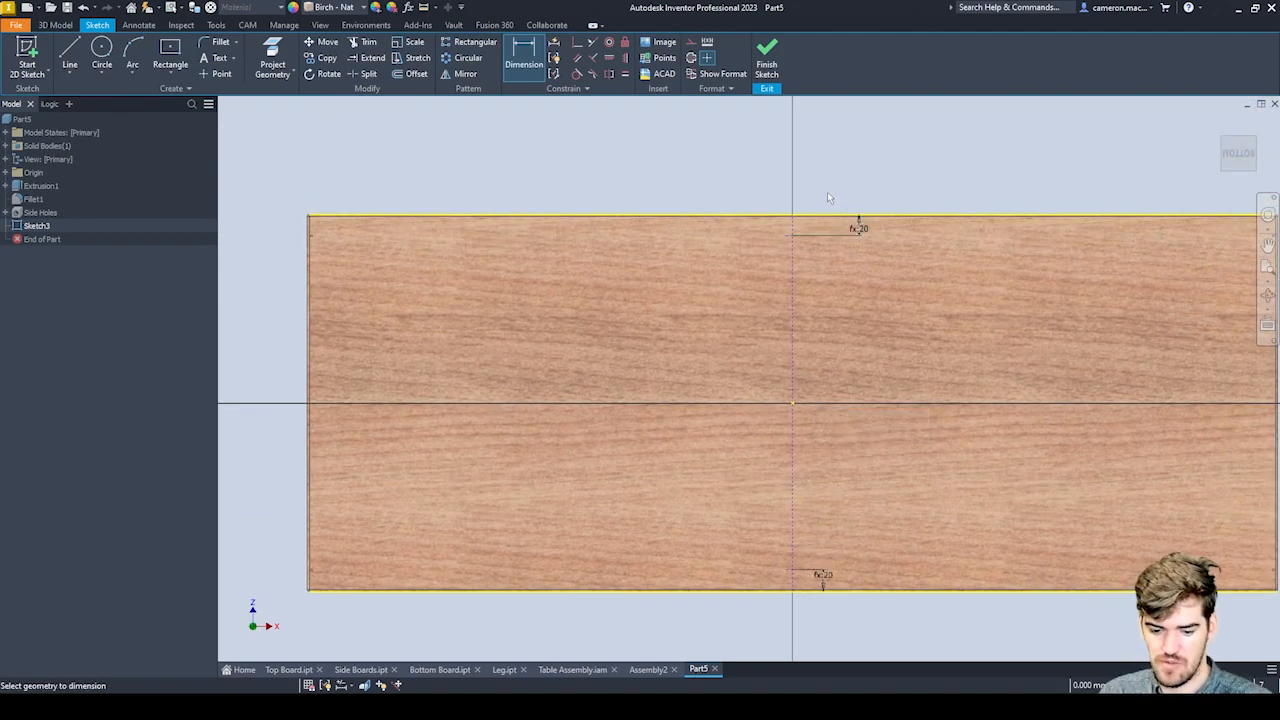
Finish the sketch and create holes at its two centre points with the diameter set to the HoleDia parameter.
click(766, 57)
middle_drag(523, 236, 663, 286)
scroll(608, 290, down, 3)
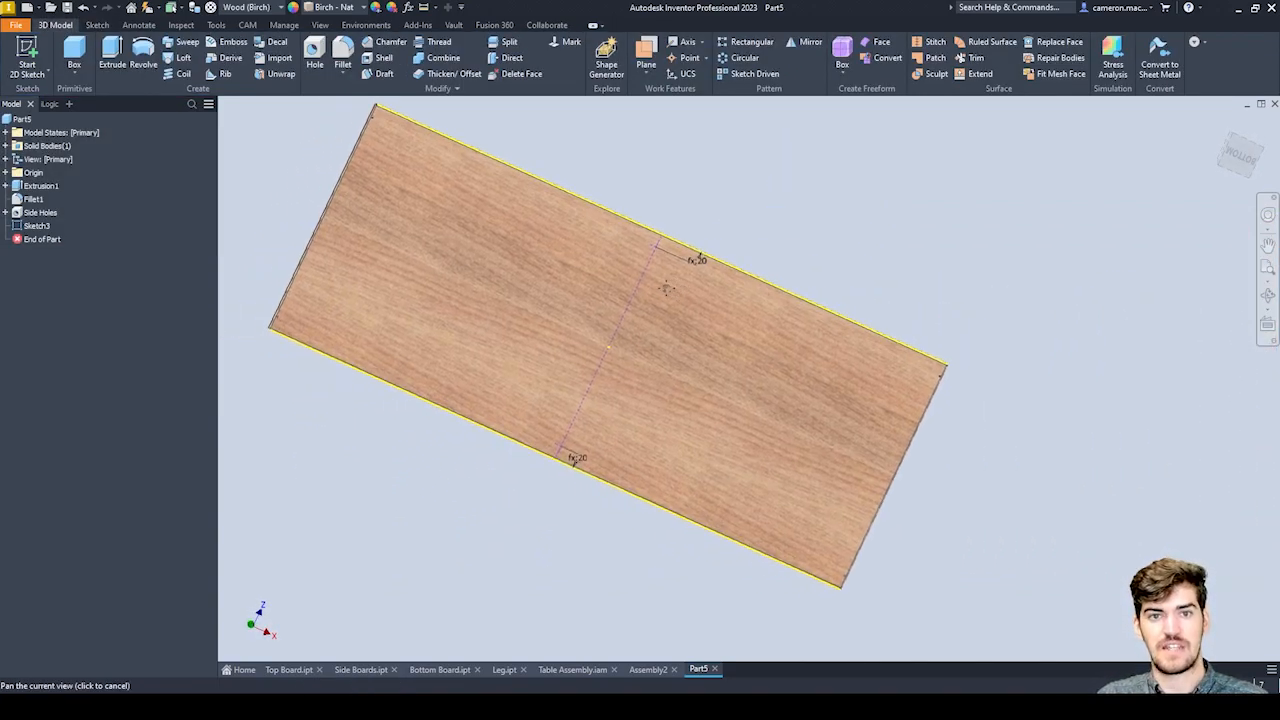
click(315, 52)
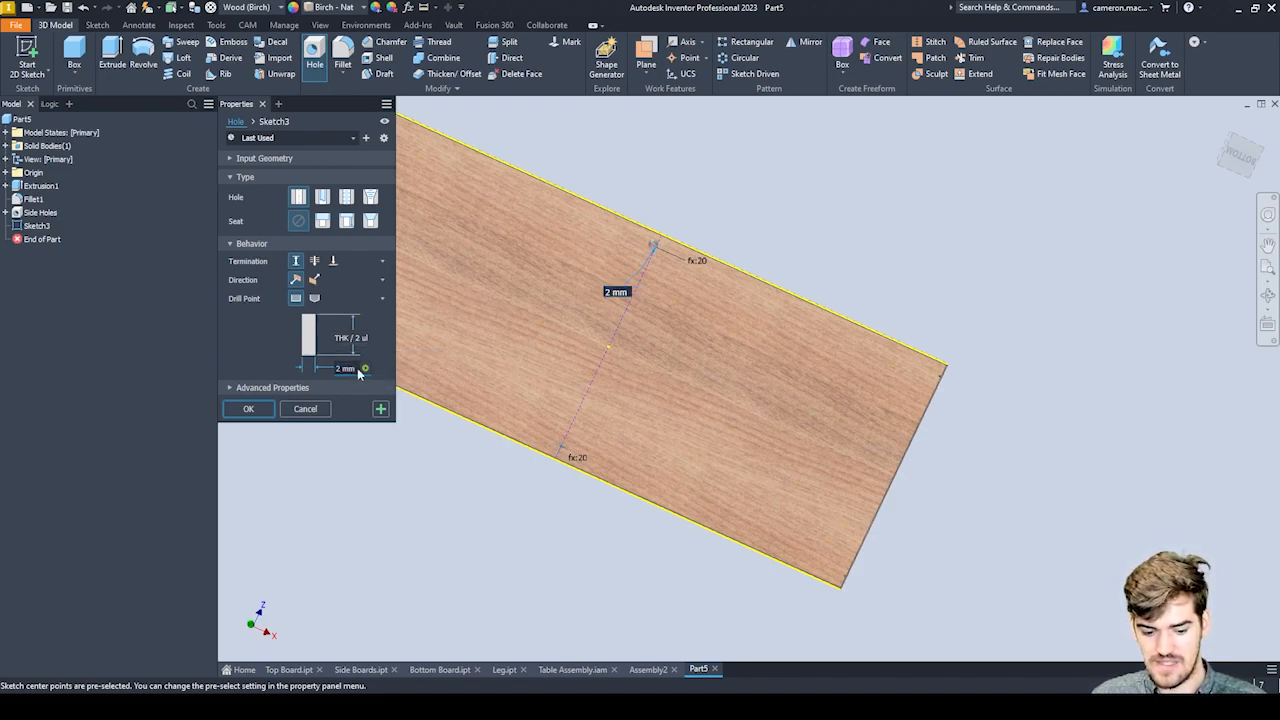
text(HoleD)
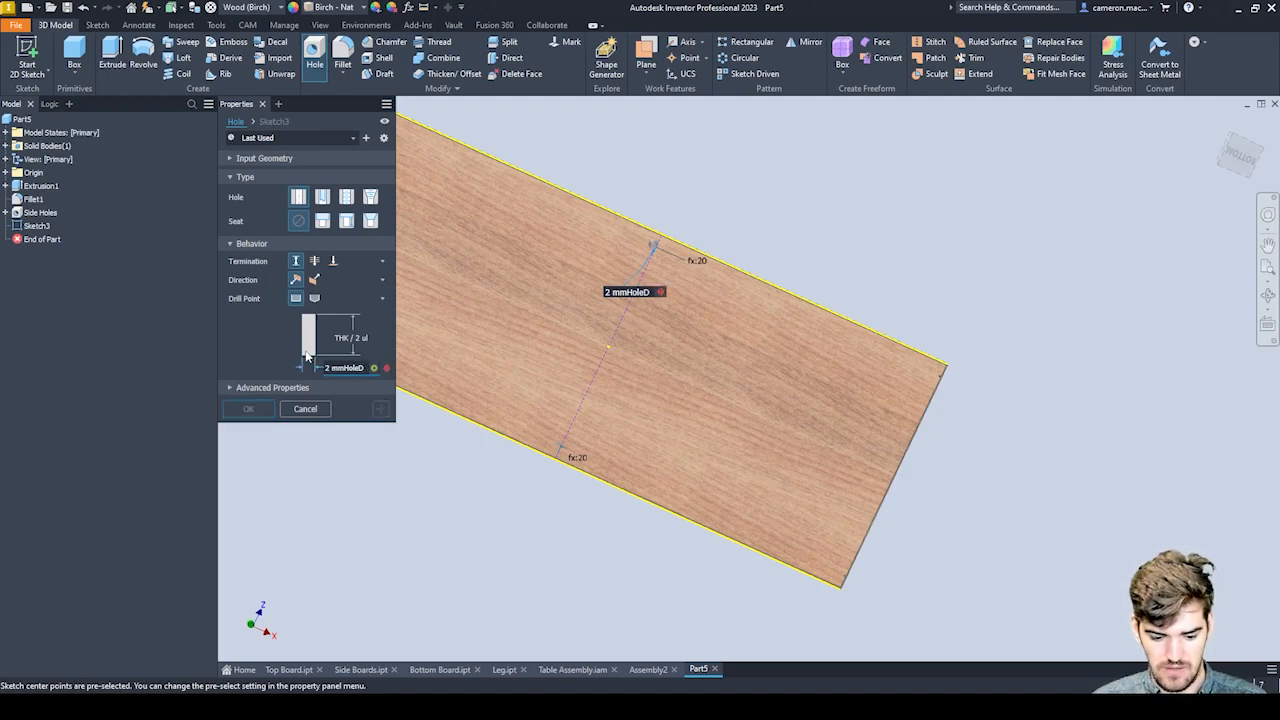
key(ctrl+a)
text(HoleDia)
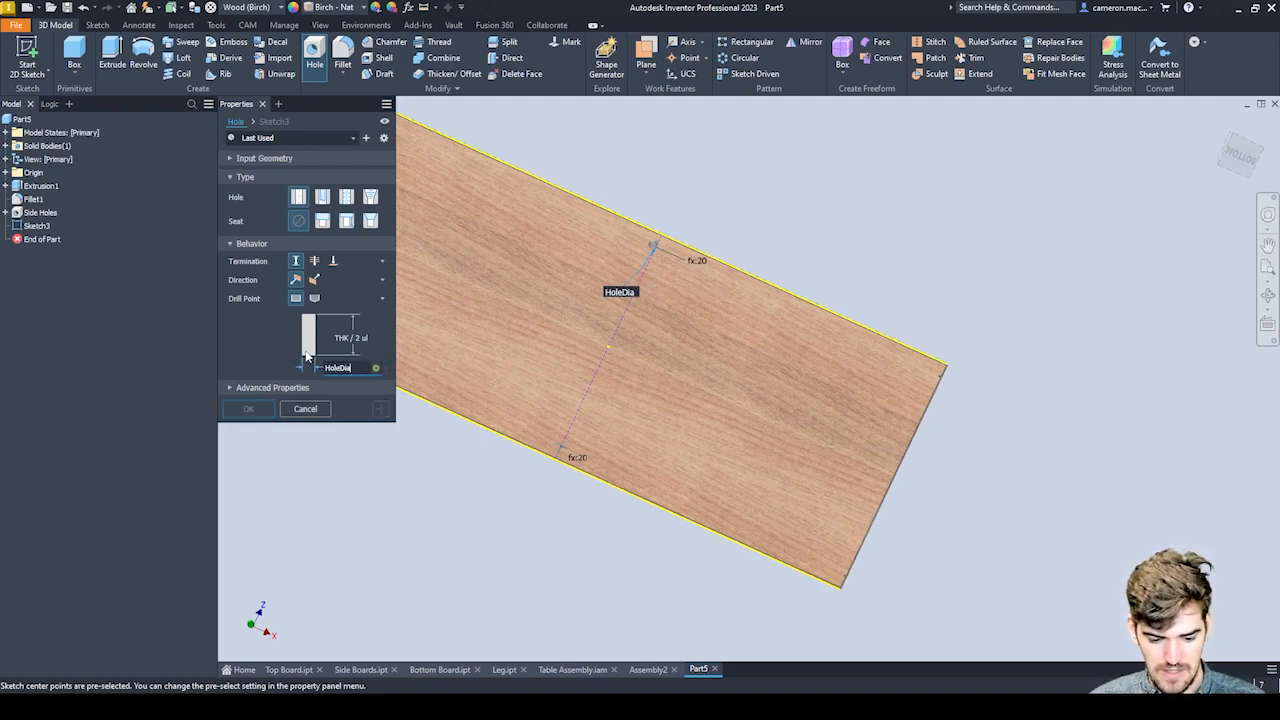
click(254, 413)
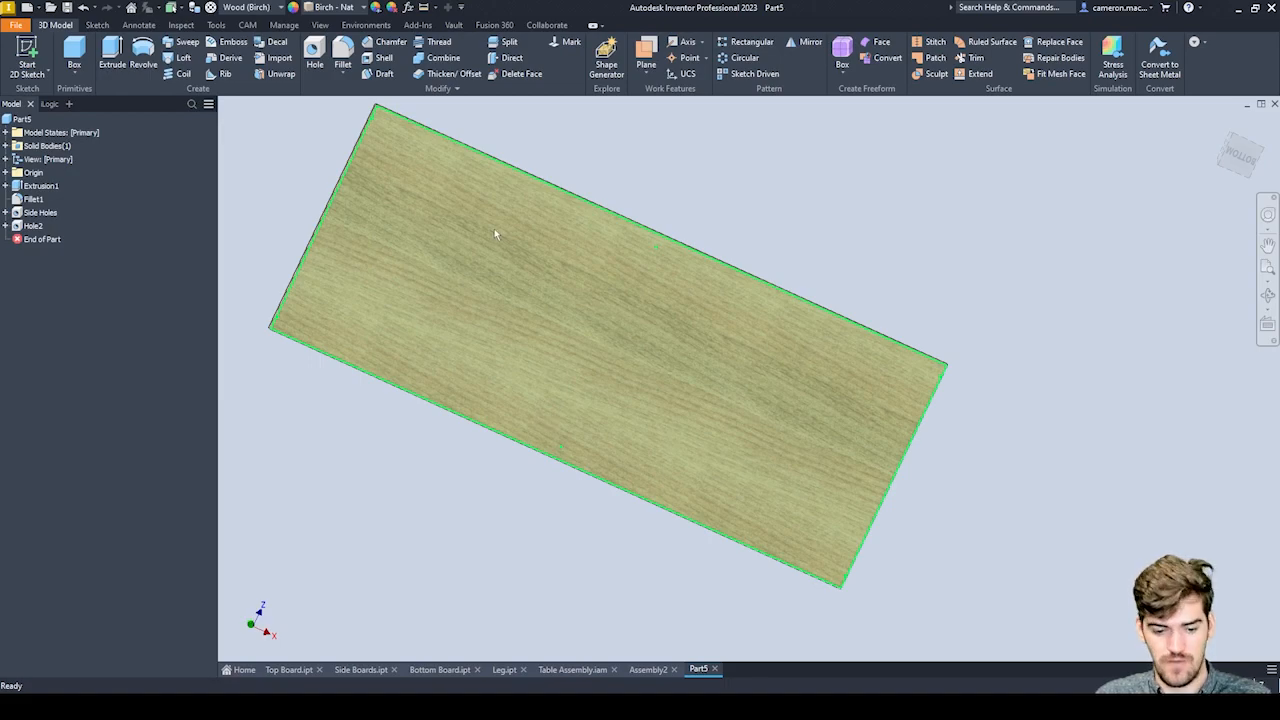
Start a new 2D sketch on the board's bottom face.
middle_drag(487, 222, 511, 252)
scroll(513, 254, down, 3)
scroll(571, 304, up, 5)
shift+middle_drag(618, 338, 562, 323)
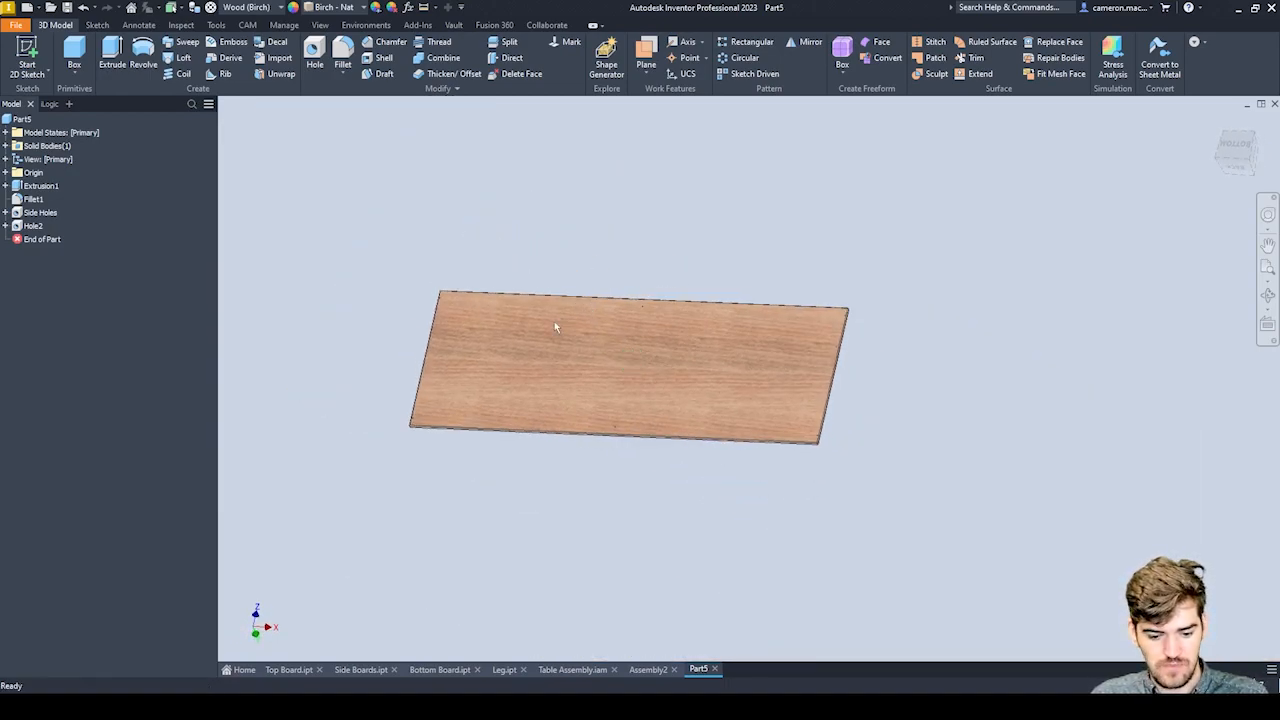
scroll(536, 322, down, 3)
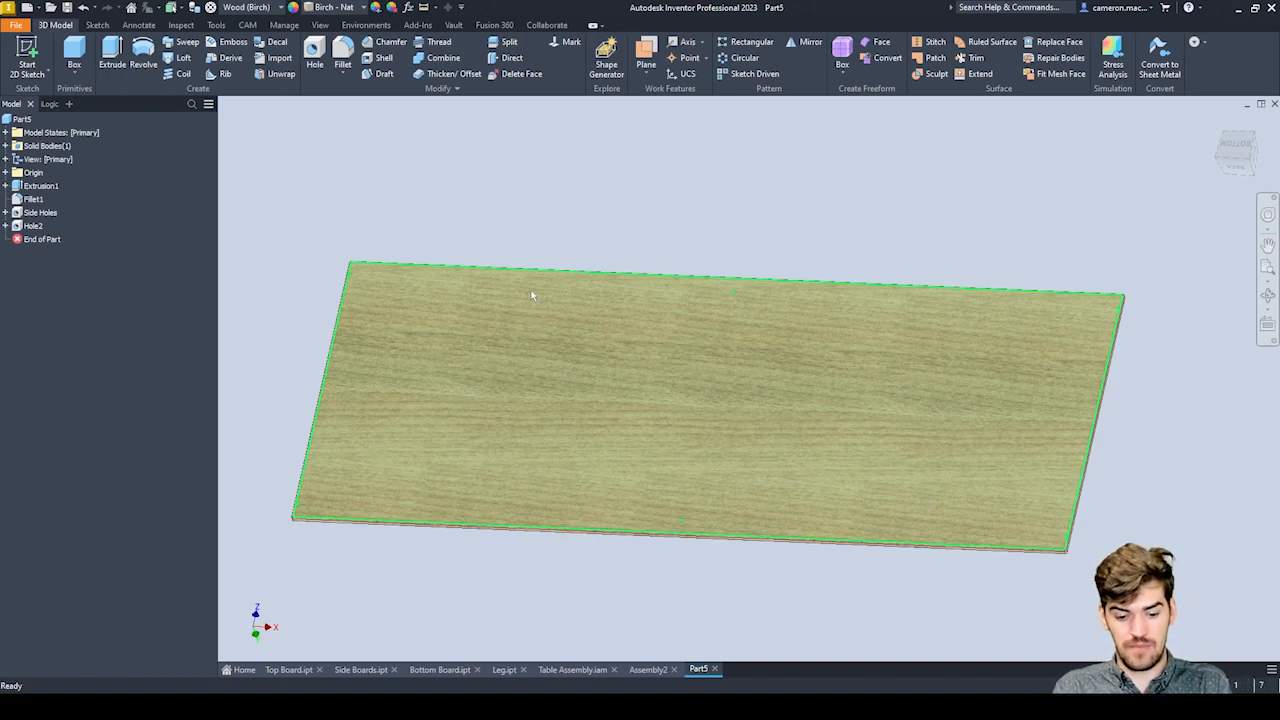
mouse_move(552, 315)
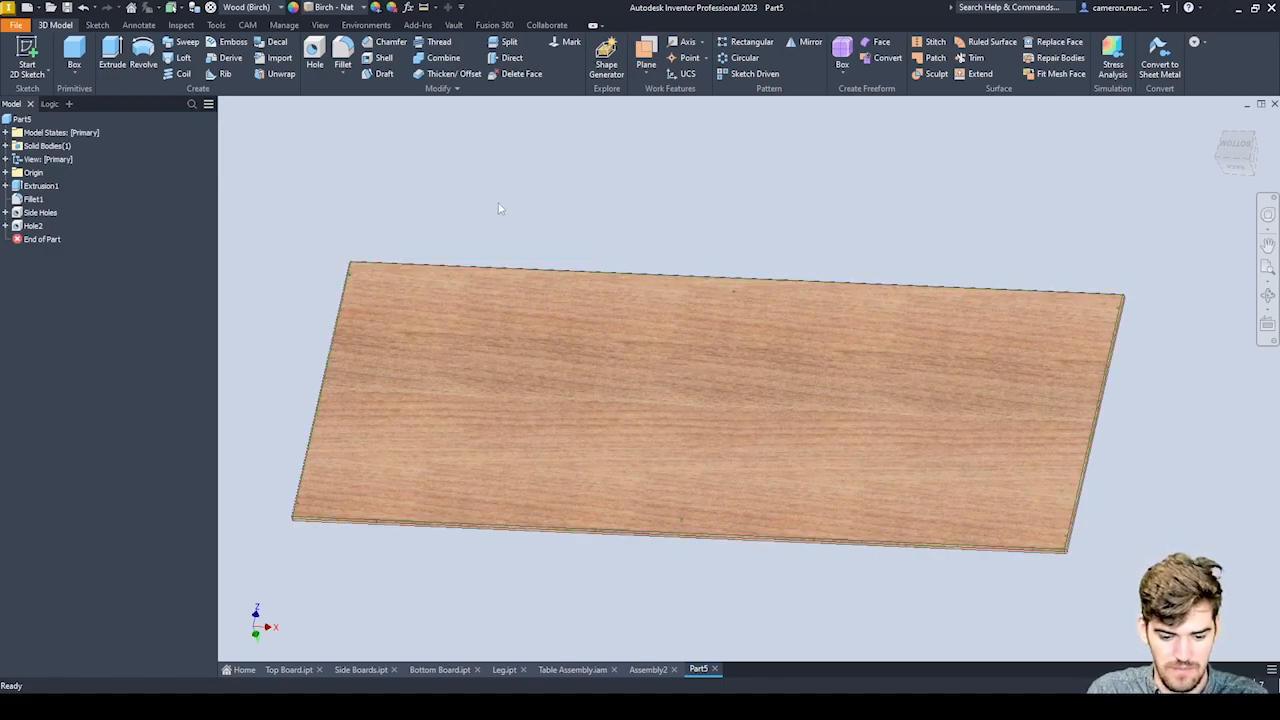
click(27, 55)
click(548, 325)
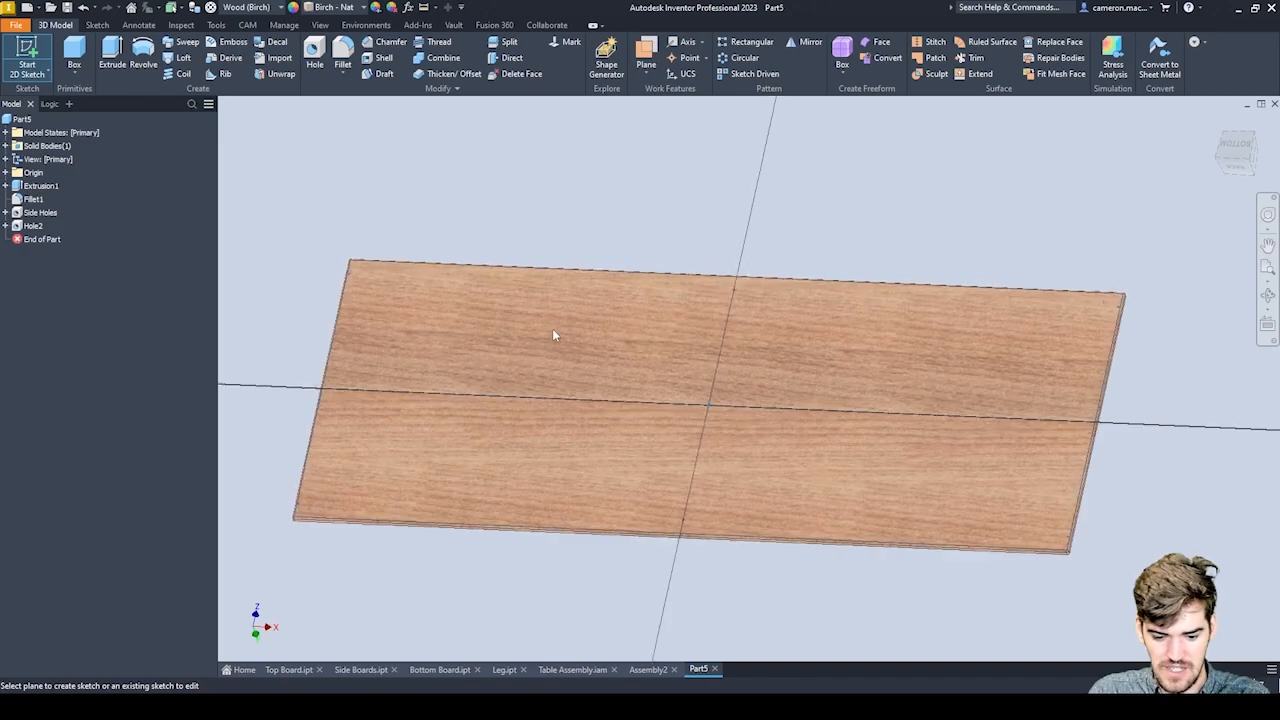
Draw a horizontal line from the upper-left corner hole's centre to the upper middle hole's centre, 446 mm long.
key(l)
scroll(420, 263, up, 3)
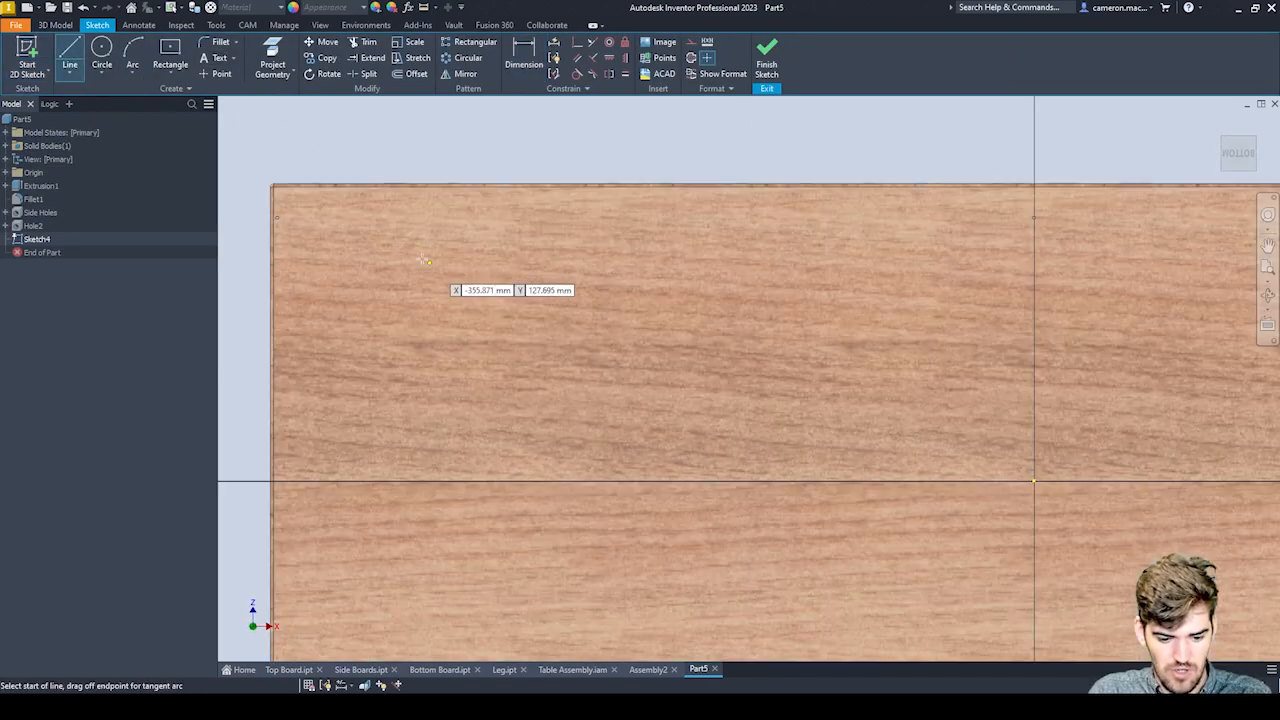
scroll(284, 215, up, 4)
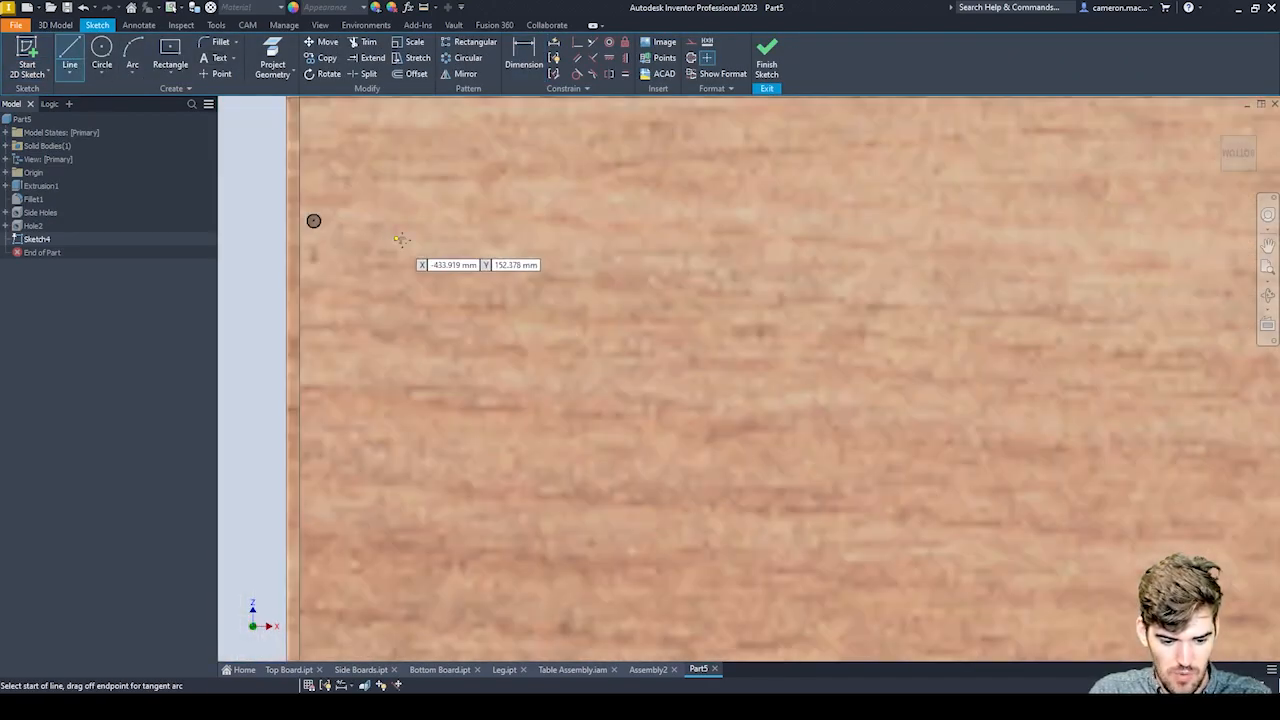
click(415, 223)
middle_drag(932, 170, 646, 207)
scroll(642, 209, down, 6)
middle_drag(1076, 212, 808, 243)
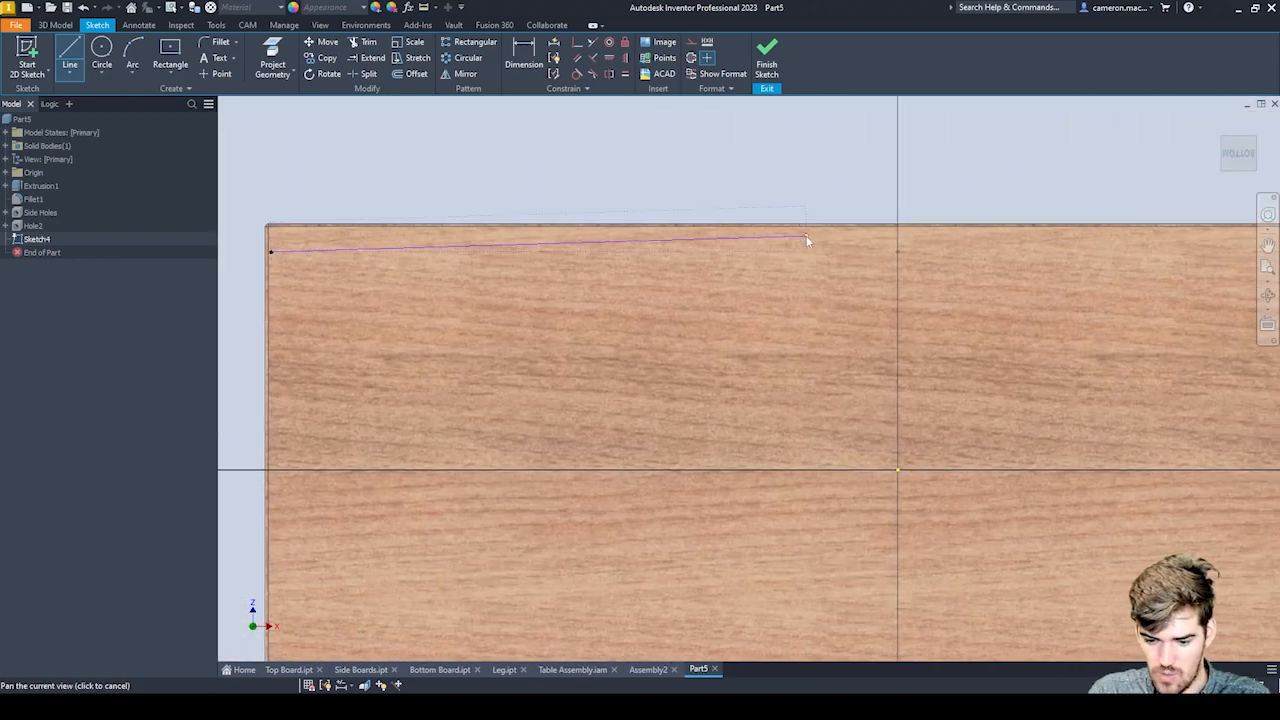
scroll(914, 250, up, 2)
scroll(916, 249, up, 2)
click(870, 291)
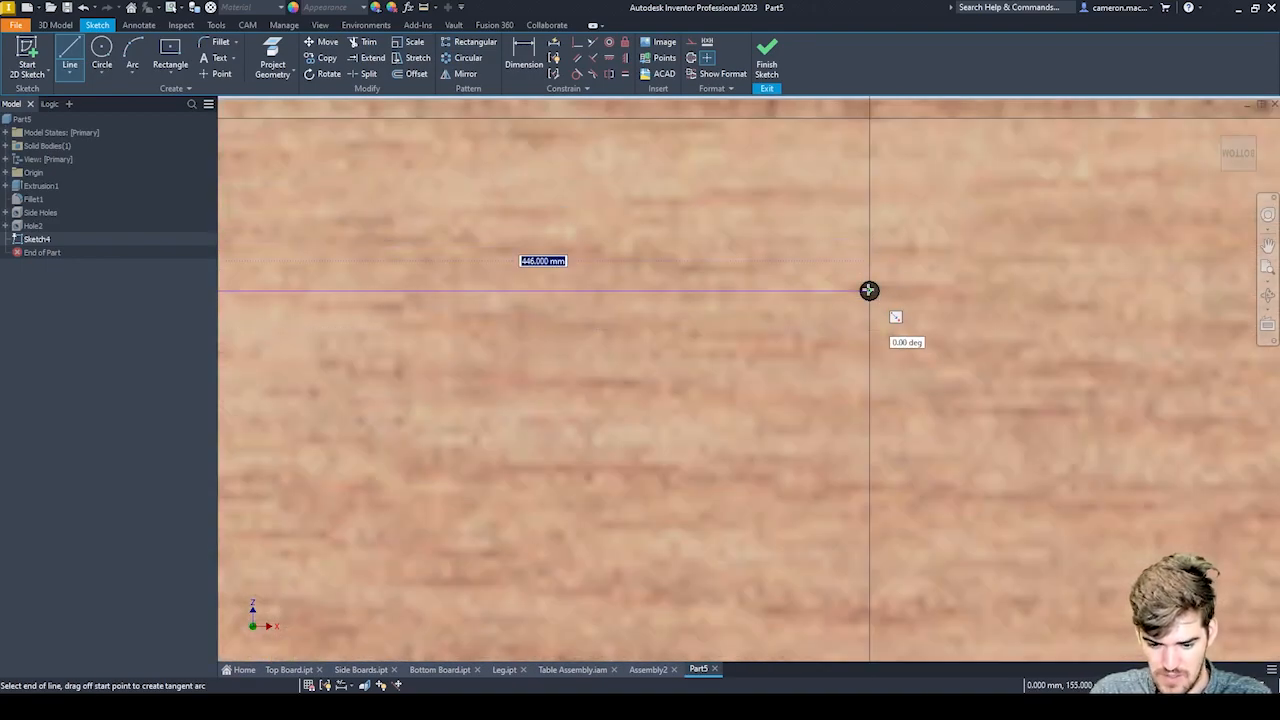
Continue with a 446 mm horizontal line from the upper middle hole's centre to the upper-right corner hole's centre.
middle_drag(862, 229, 612, 251)
scroll(830, 266, down, 4)
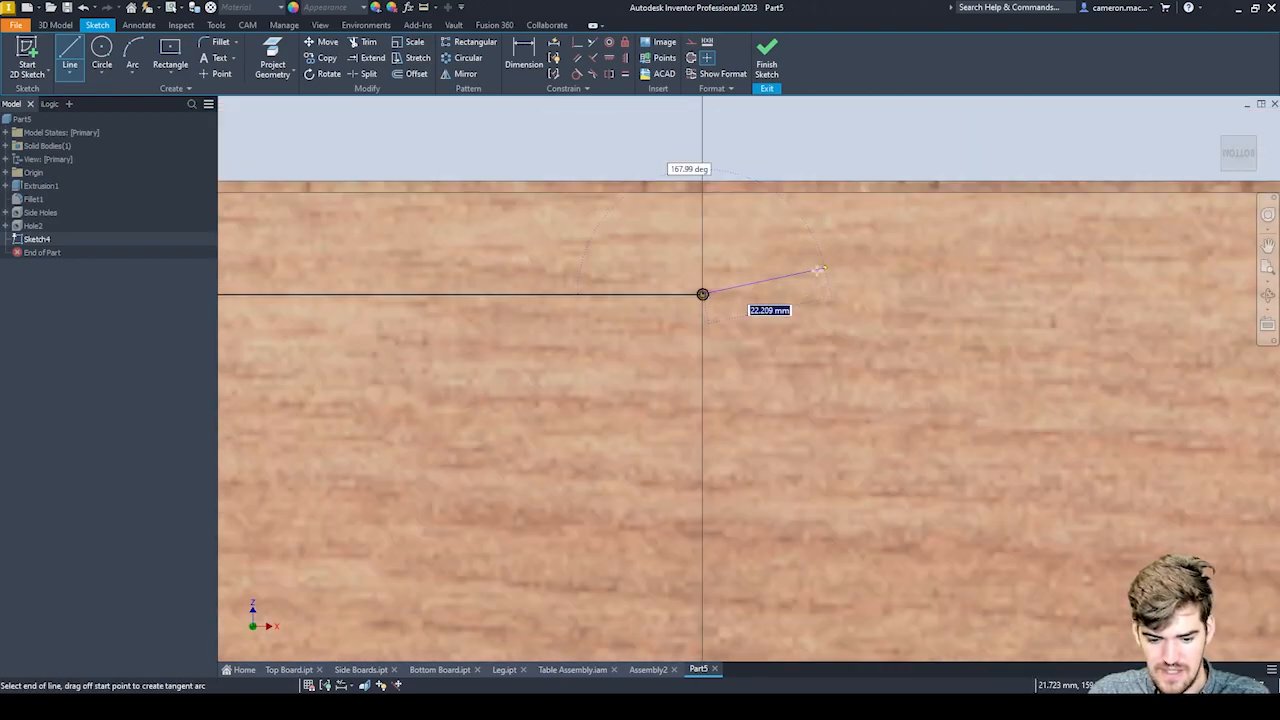
middle_drag(830, 266, 455, 273)
scroll(535, 260, down, 4)
scroll(945, 277, up, 5)
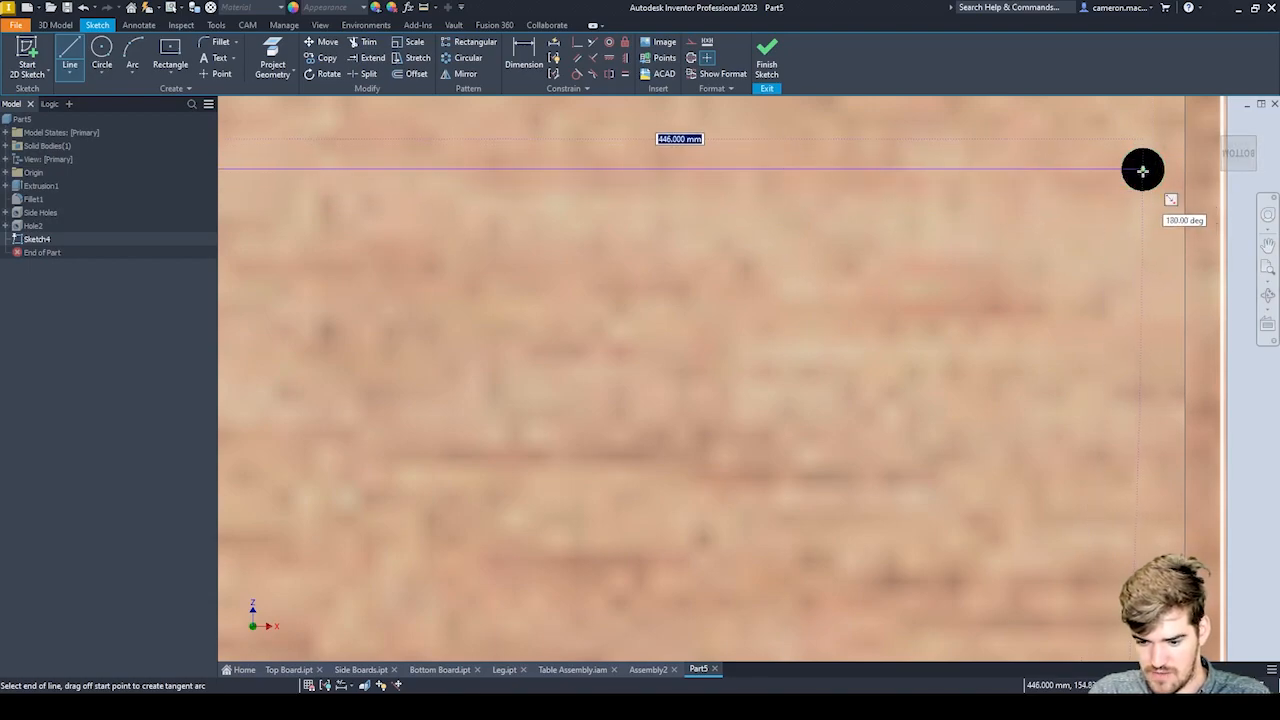
click(1144, 187)
key(Escape)
Place a hole-centre point on each horizontal line, between the line's midpoint and its outer end.
scroll(982, 203, down, 2)
middle_drag(412, 326, 829, 258)
scroll(788, 271, down, 7)
scroll(787, 271, up, 3)
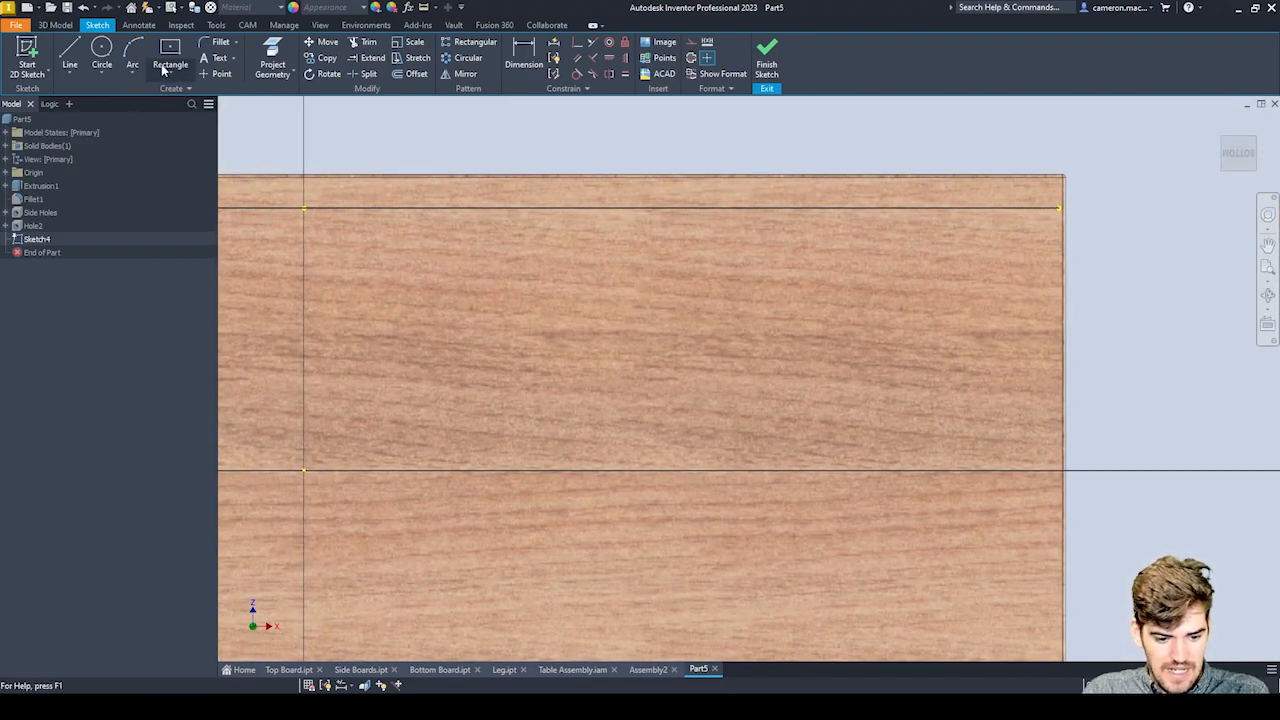
click(219, 79)
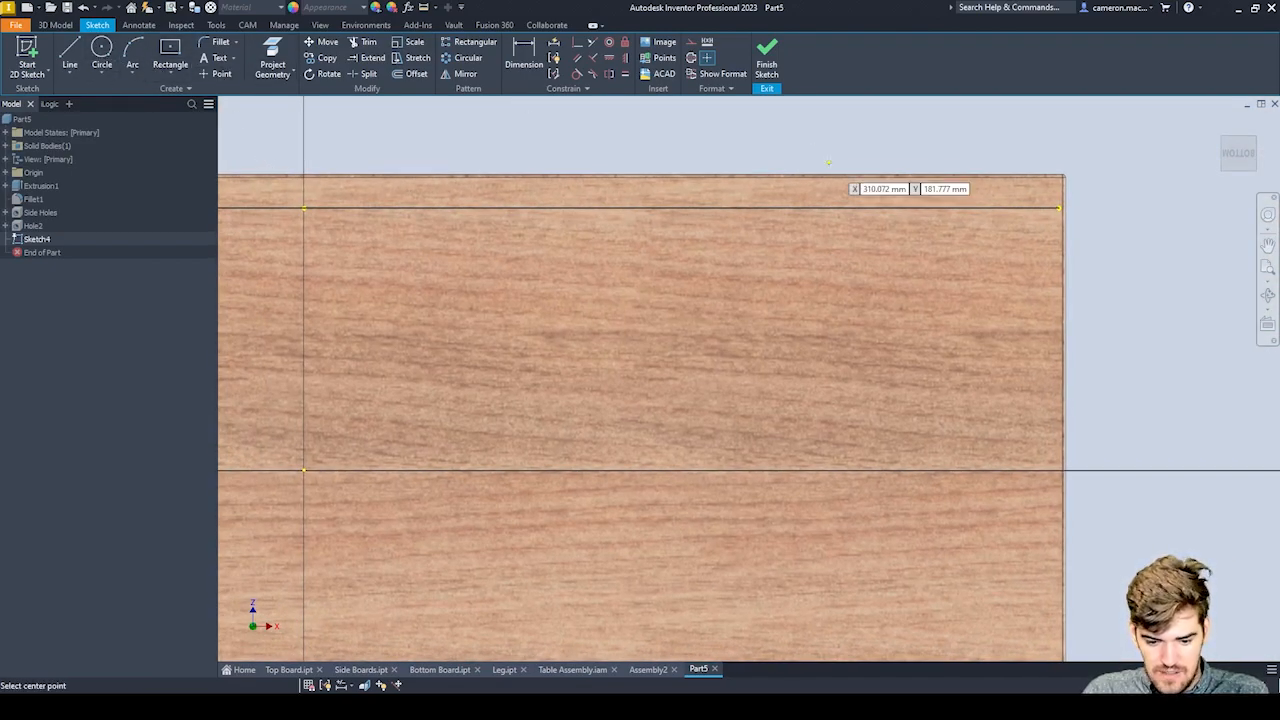
scroll(828, 163, up, 3)
click(816, 248)
scroll(992, 272, down, 2)
scroll(581, 298, down, 5)
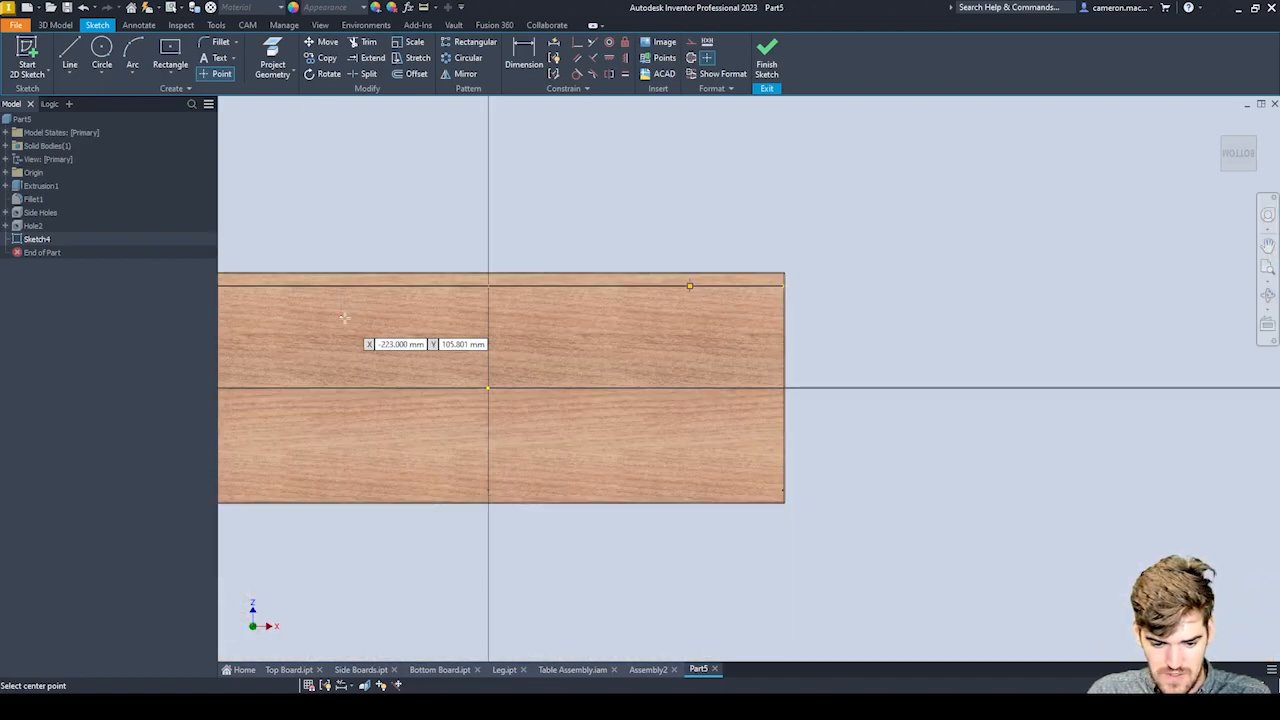
middle_drag(343, 314, 577, 322)
scroll(450, 309, up, 3)
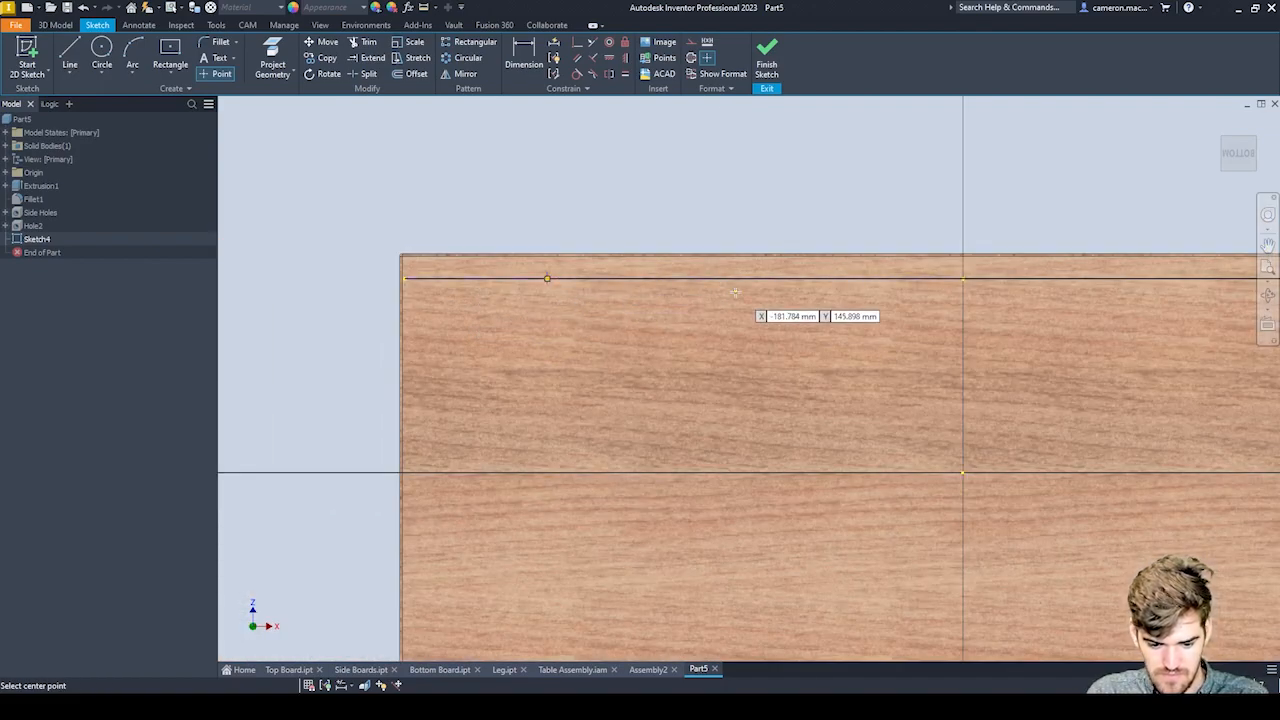
Dimension the left hole-centre point from its line's midpoint as a new parameter HoleMidOffset set to 30 mm.
key(d)
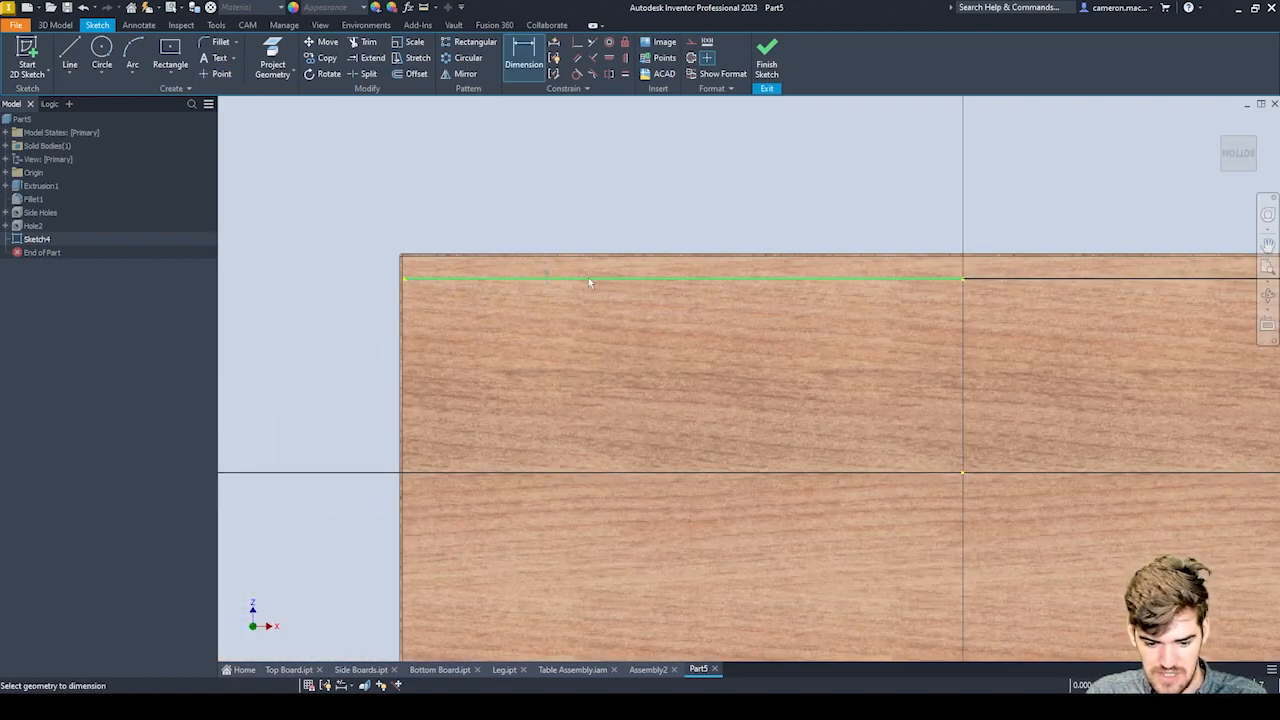
click(686, 281)
click(686, 291)
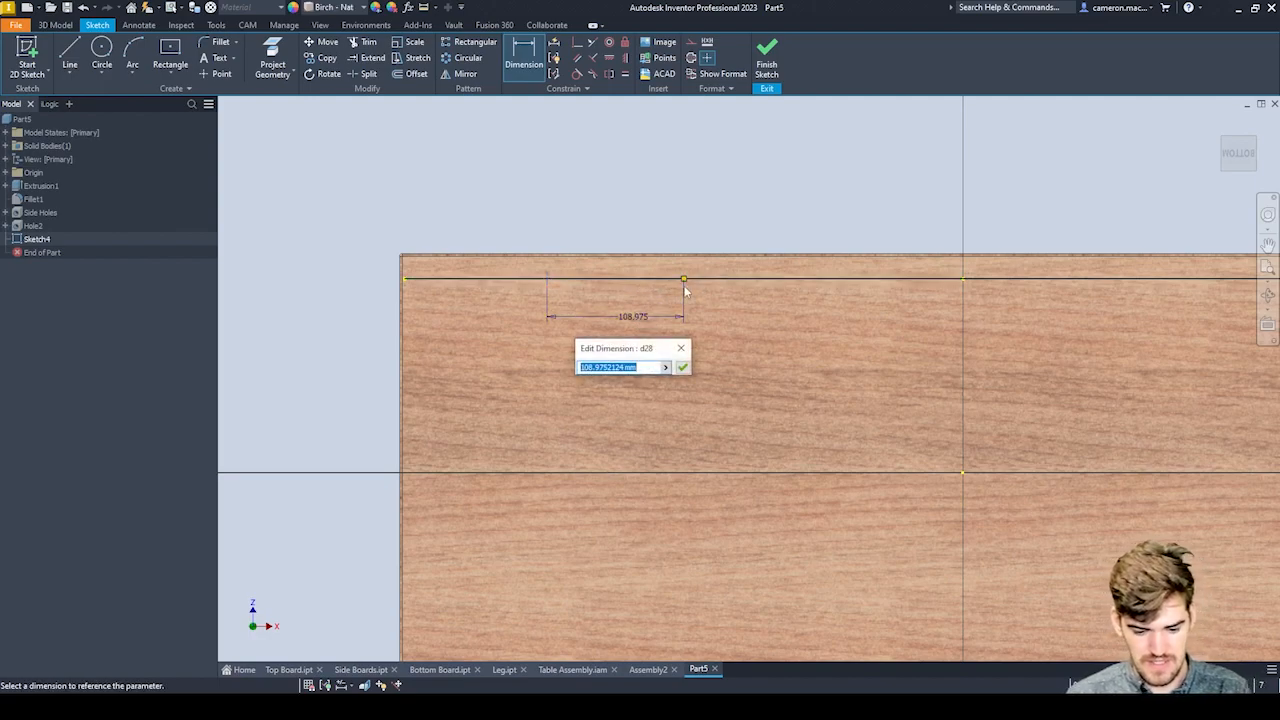
text(MidOffset=30)
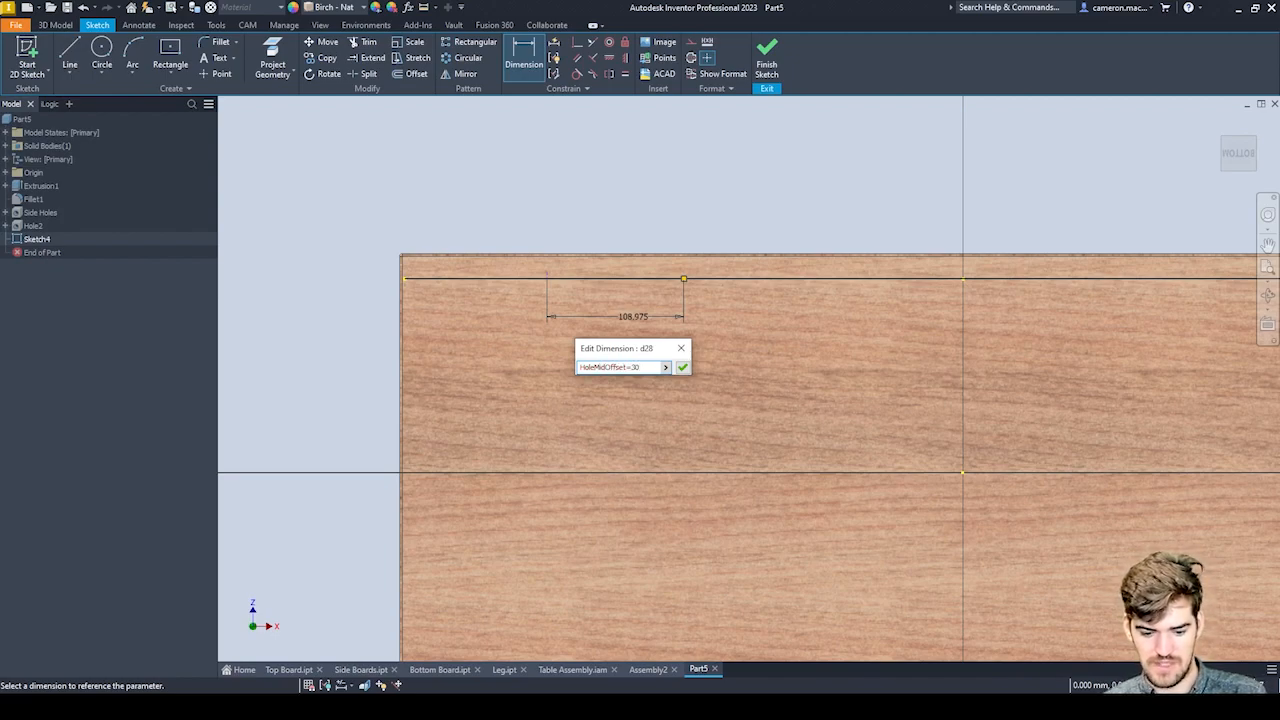
key(Return)
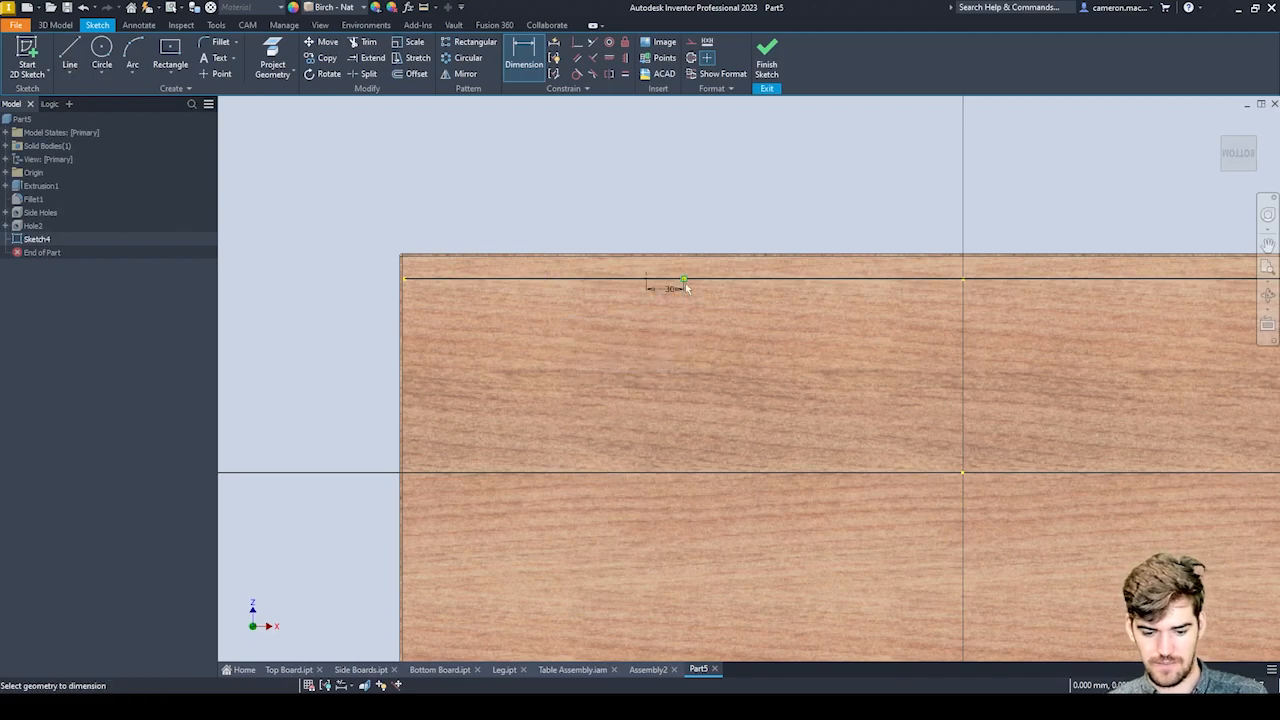
Dimension the right hole-centre point from its line's midpoint and link the value to the left point's offset dimension.
middle_drag(804, 212, 191, 257)
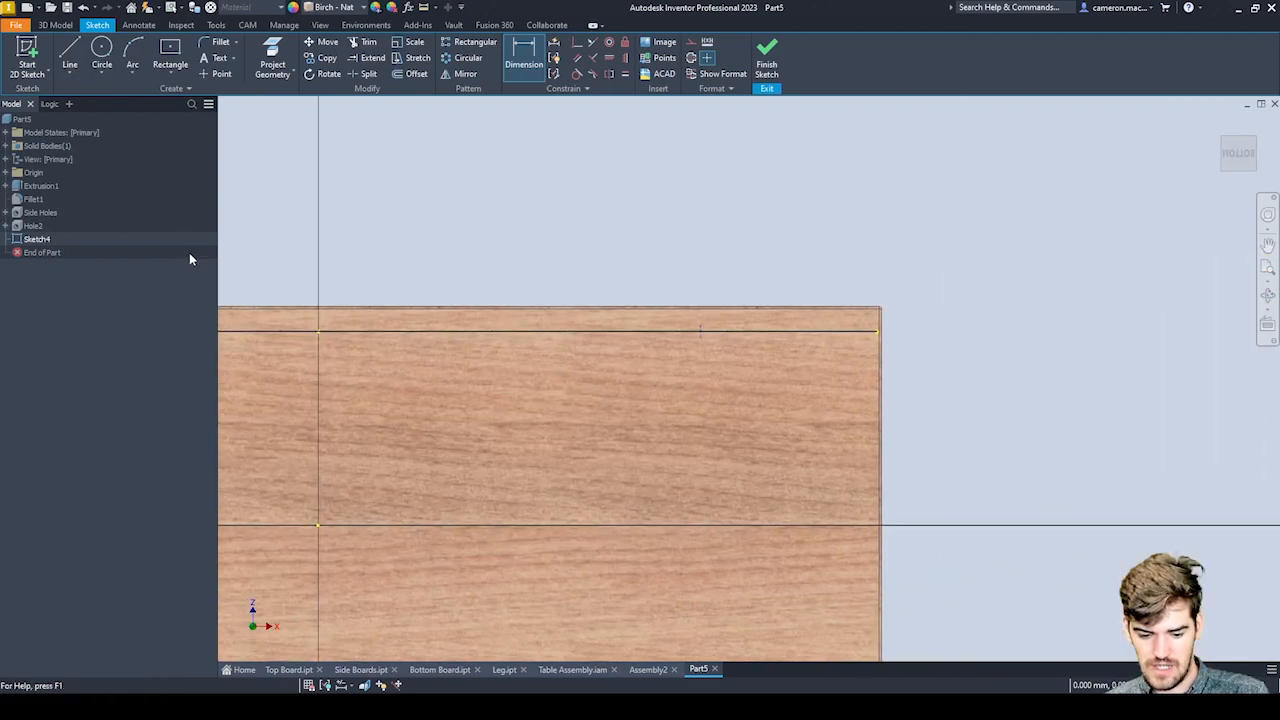
click(597, 331)
click(700, 331)
click(657, 376)
middle_drag(532, 308, 953, 235)
click(443, 269)
key(Return)
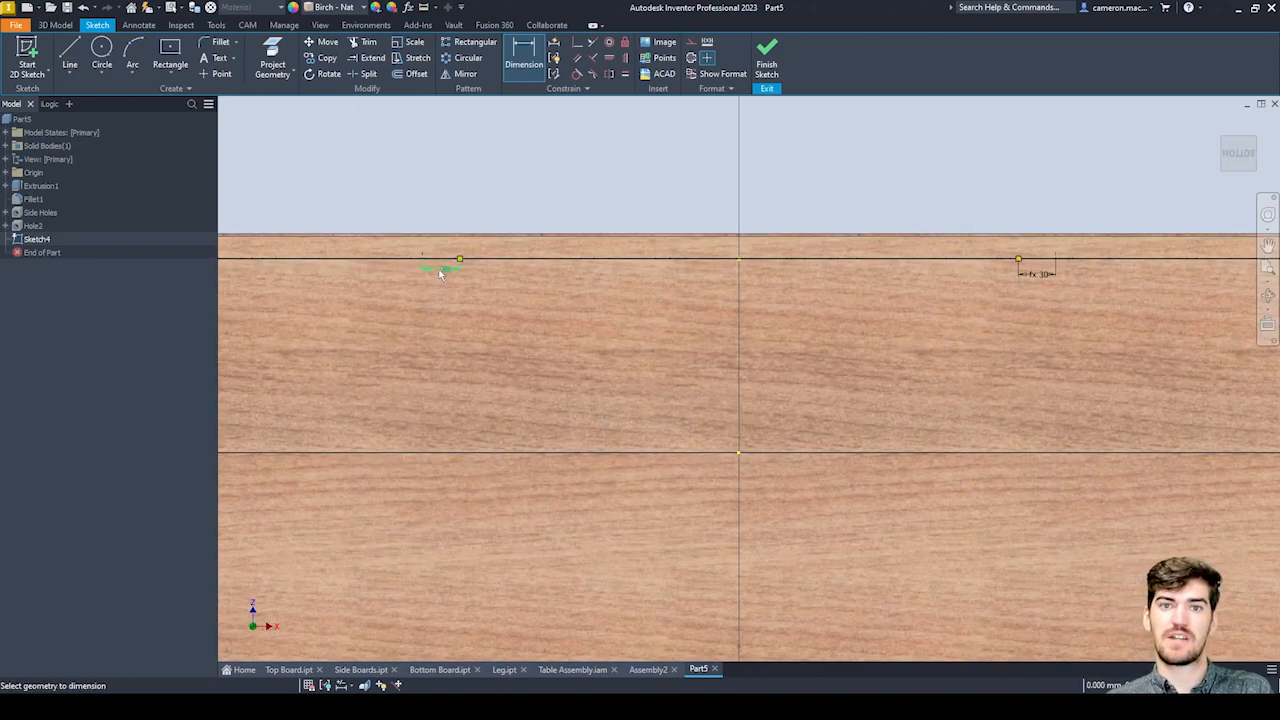
Place two hole-centre points near the board's lower edge beneath the upper ones, about 151 mm below the horizontal centre axis.
scroll(447, 343, down, 5)
scroll(498, 302, up, 3)
click(217, 74)
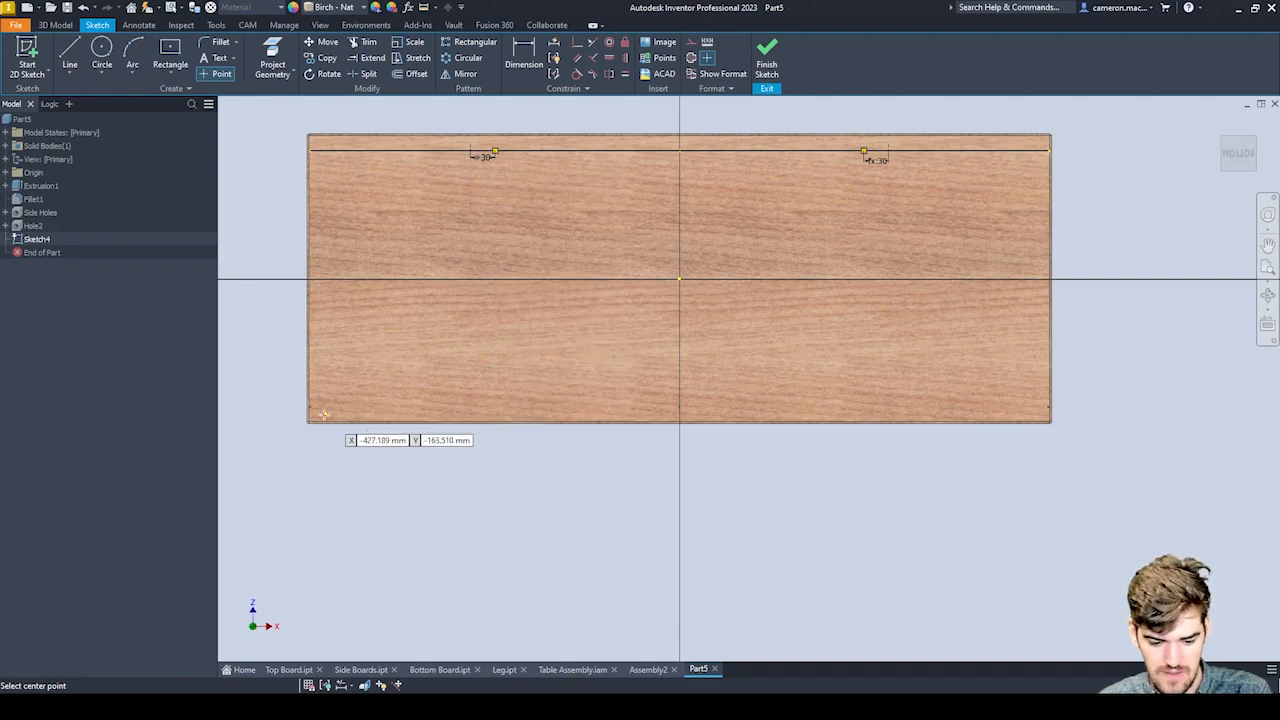
click(469, 403)
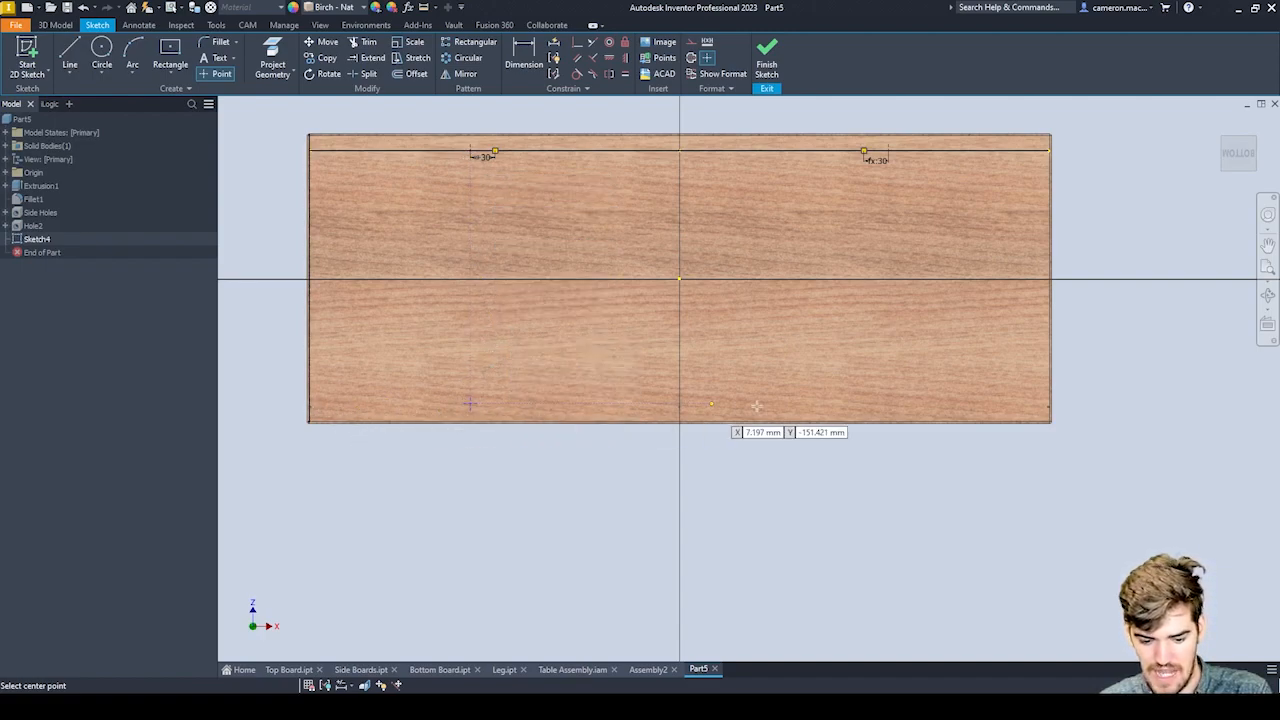
click(886, 404)
key(Escape)
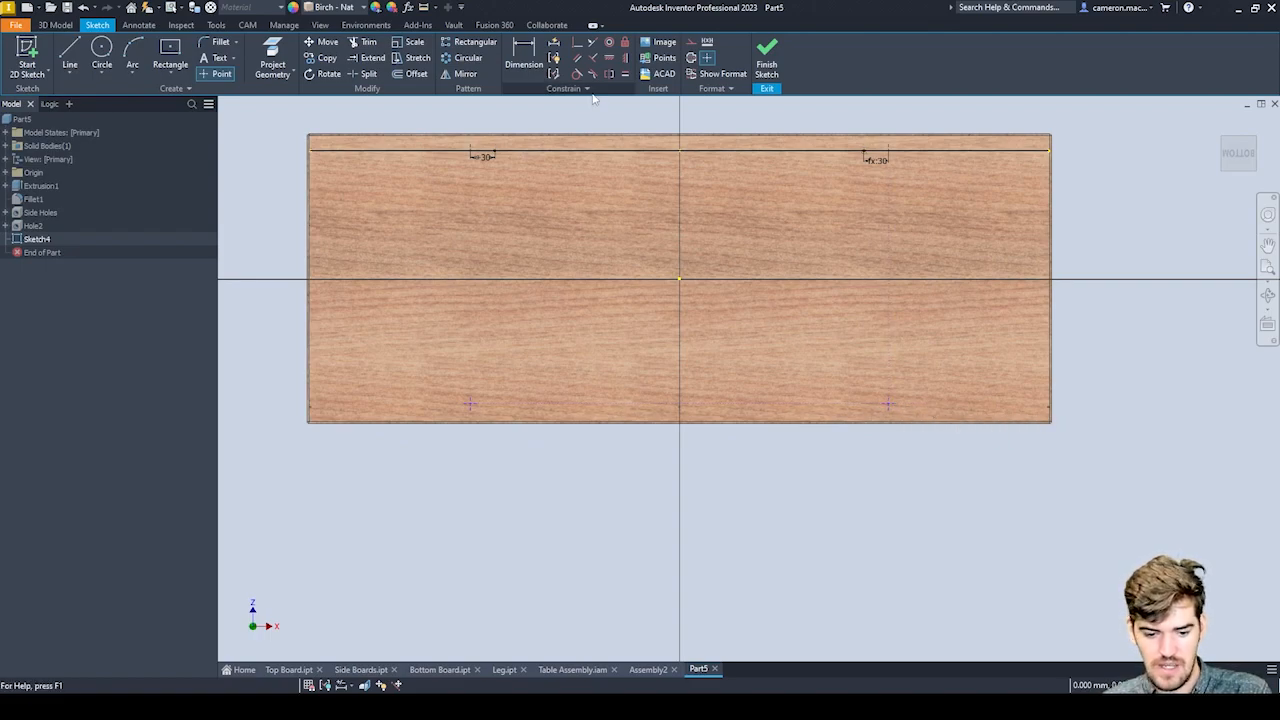
Constrain each of the two lower hole-centre points vertically in line with the upper hole-centre point above it.
click(624, 59)
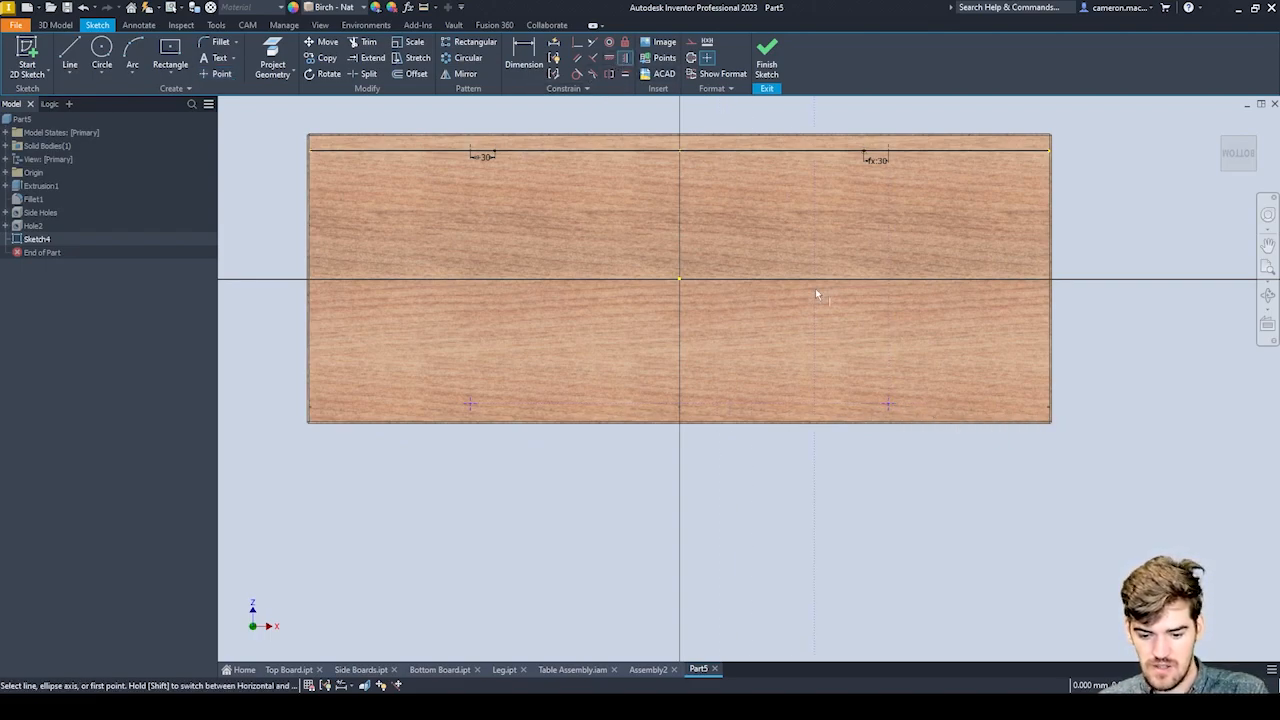
click(865, 154)
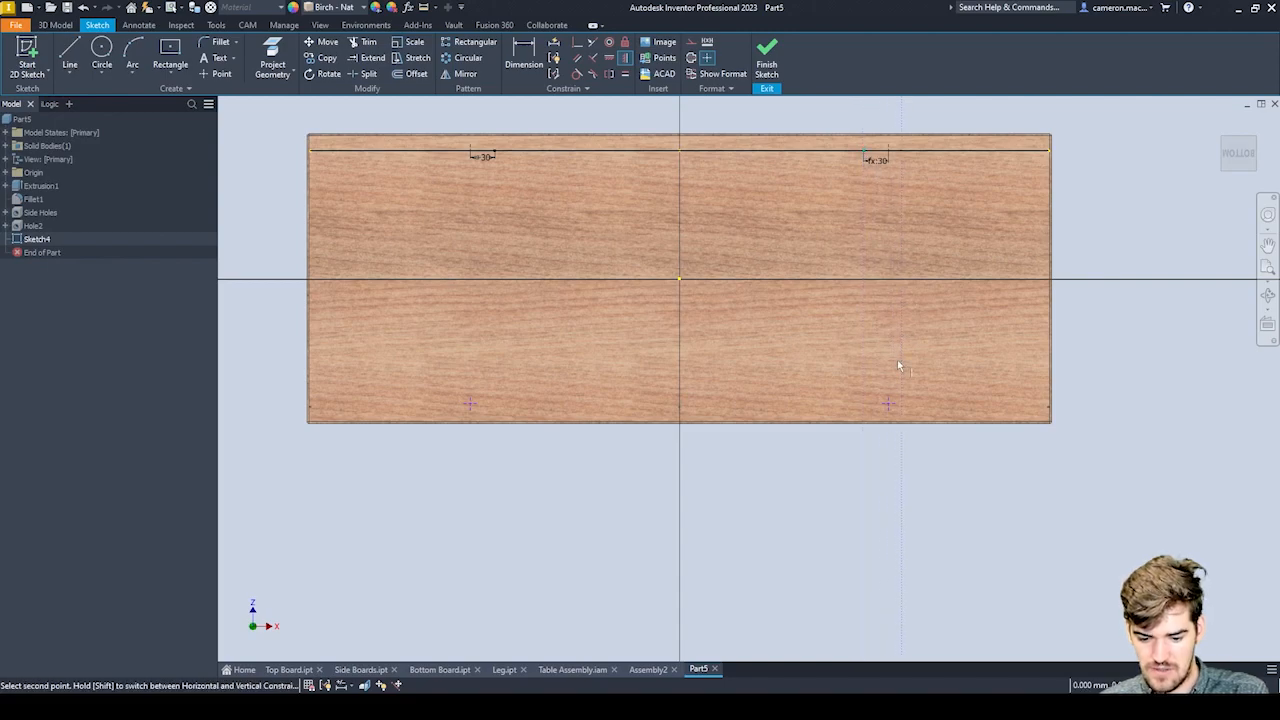
click(622, 60)
click(888, 155)
click(896, 405)
click(469, 405)
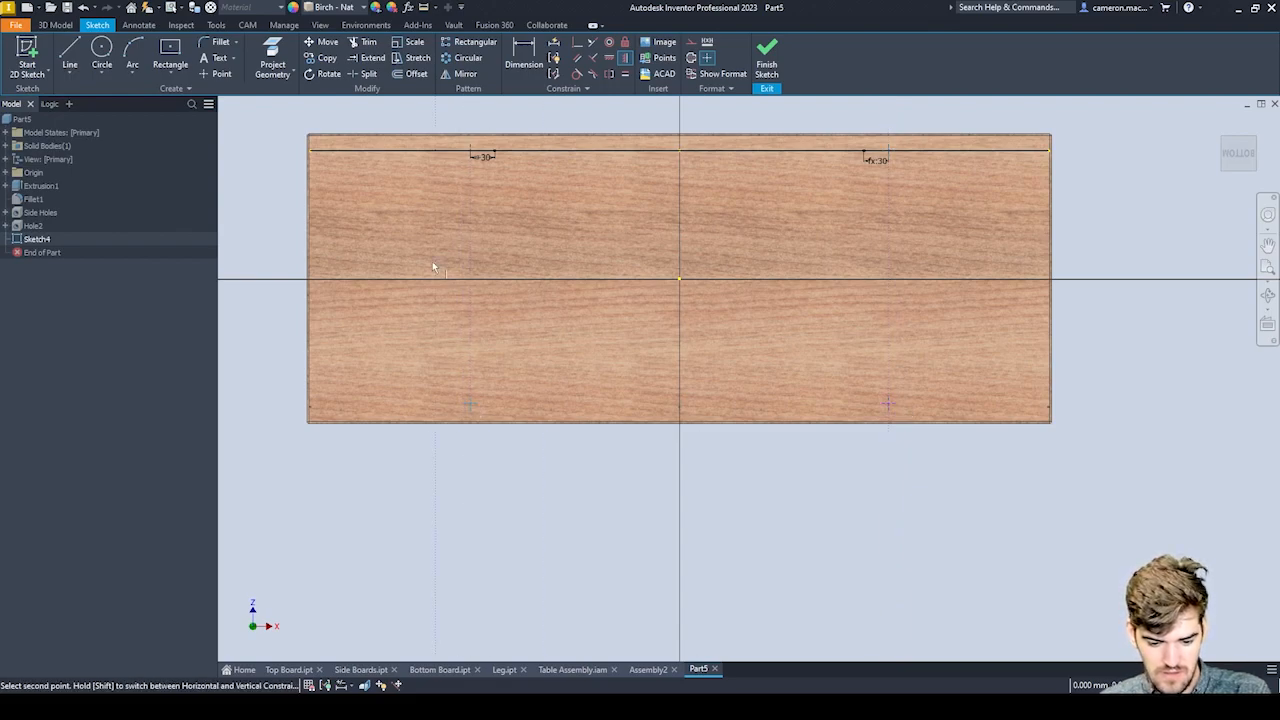
click(472, 153)
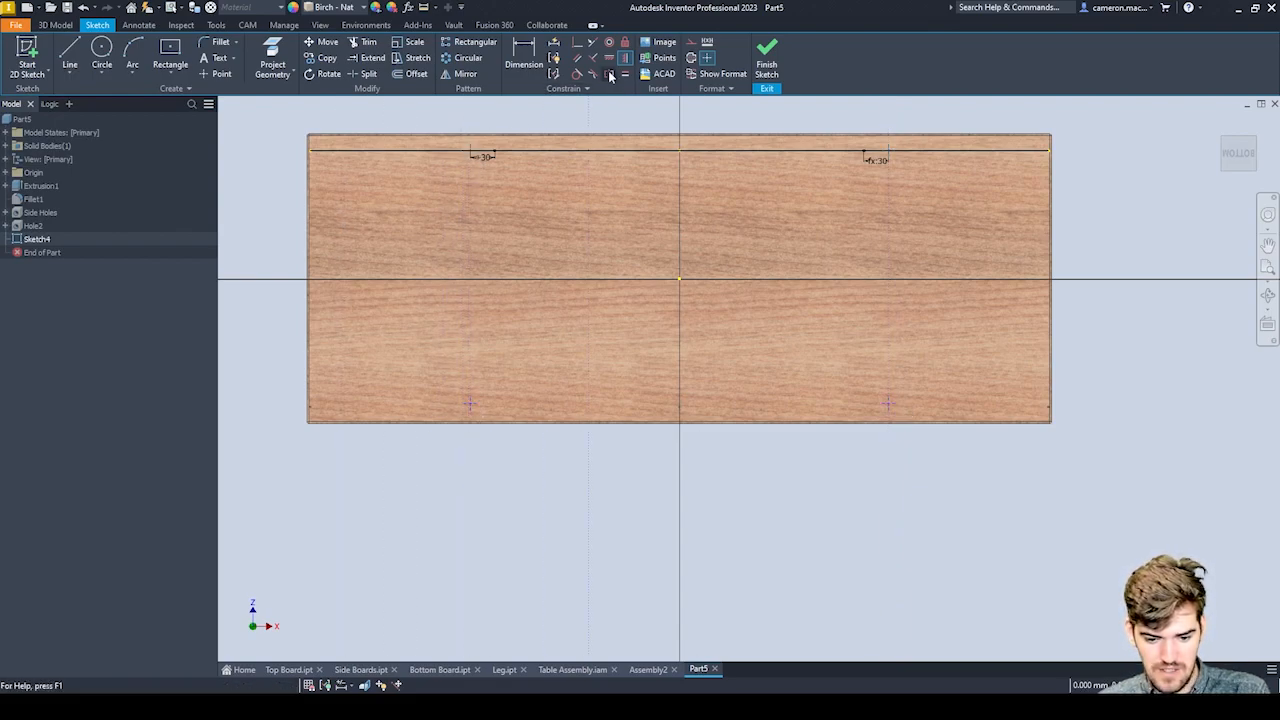
Draw a horizontal line from the lower-left corner hole's centre to the board's vertical centre axis.
scroll(408, 364, down, 5)
scroll(408, 368, up, 5)
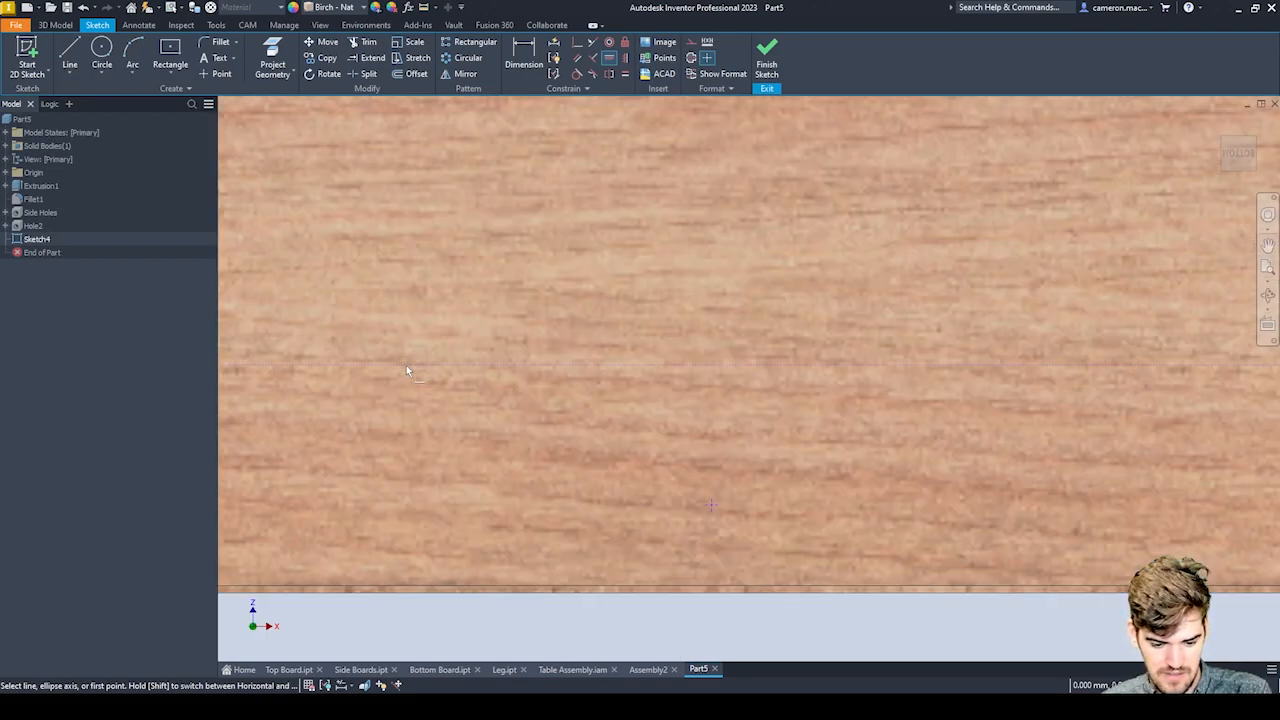
scroll(350, 388, up, 3)
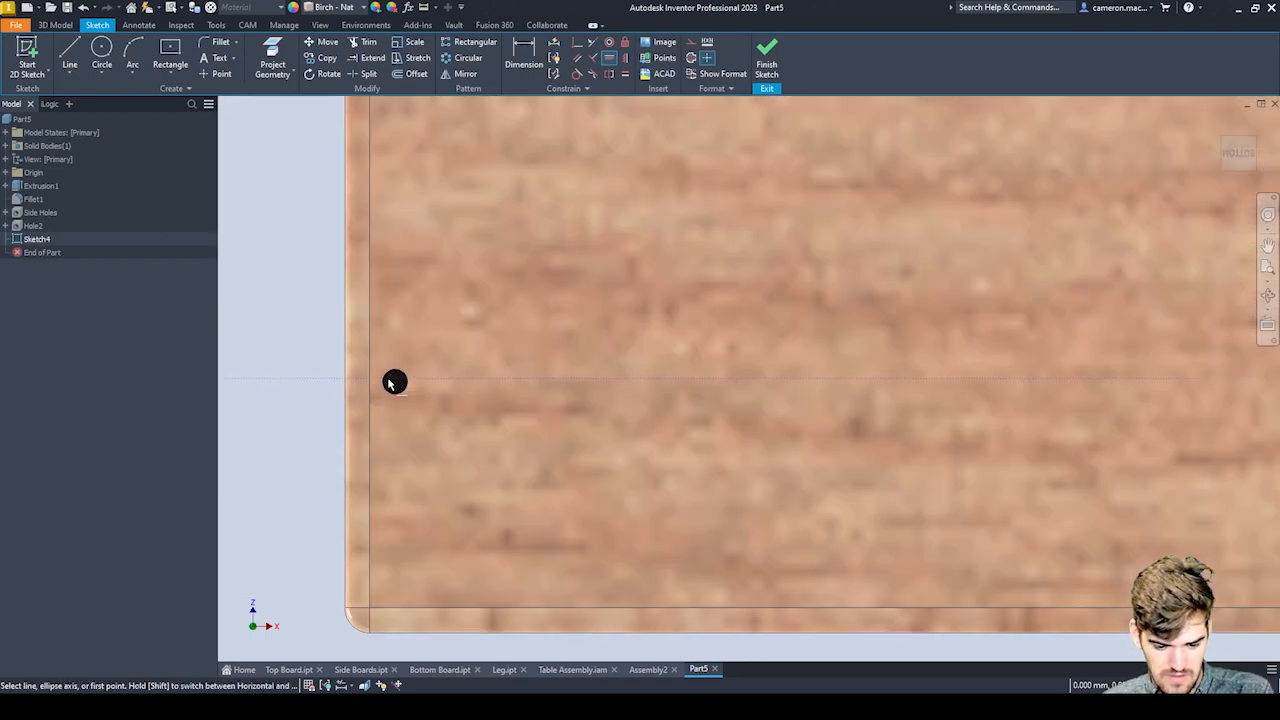
scroll(400, 381, down, 3)
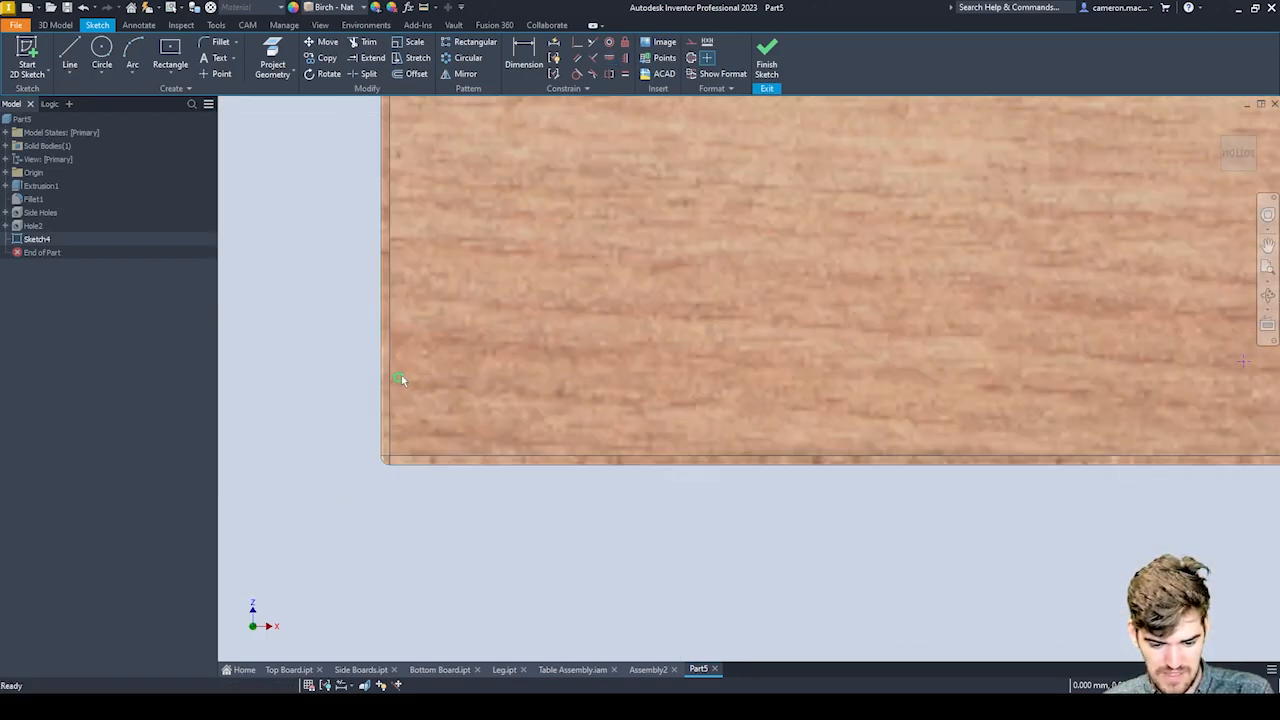
click(70, 55)
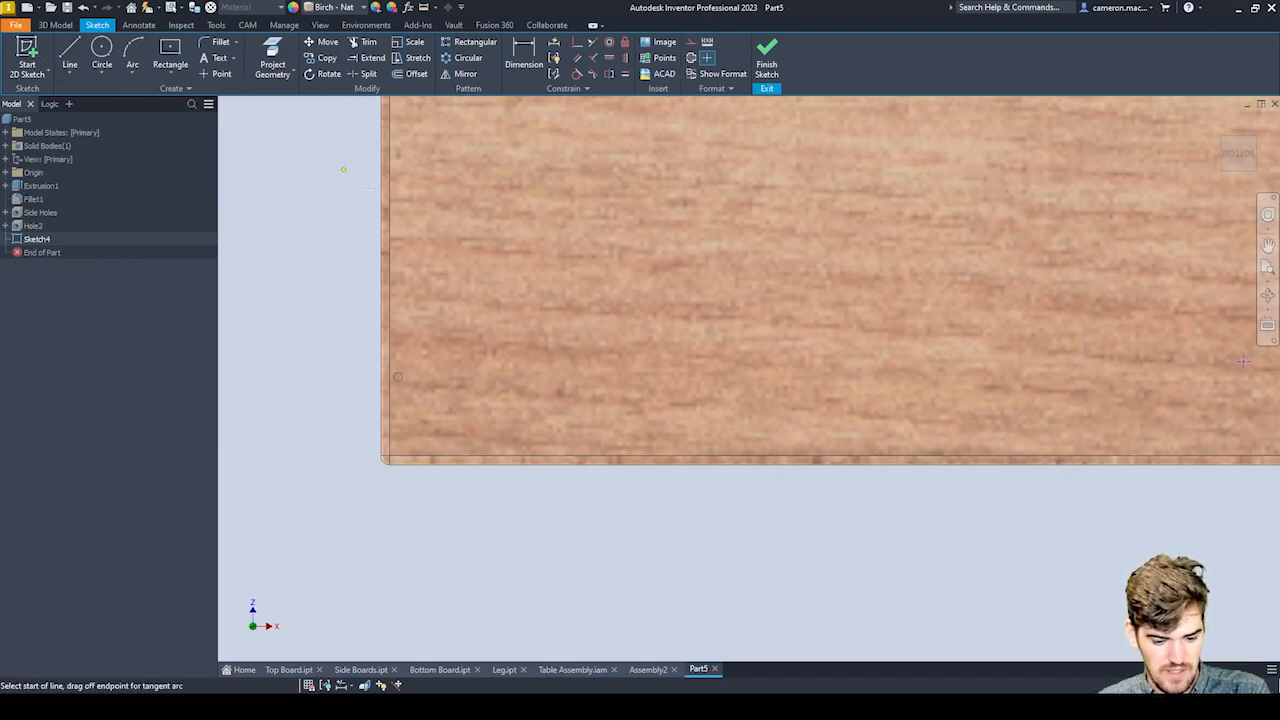
click(398, 377)
middle_drag(1016, 318, 582, 357)
scroll(582, 357, down, 3)
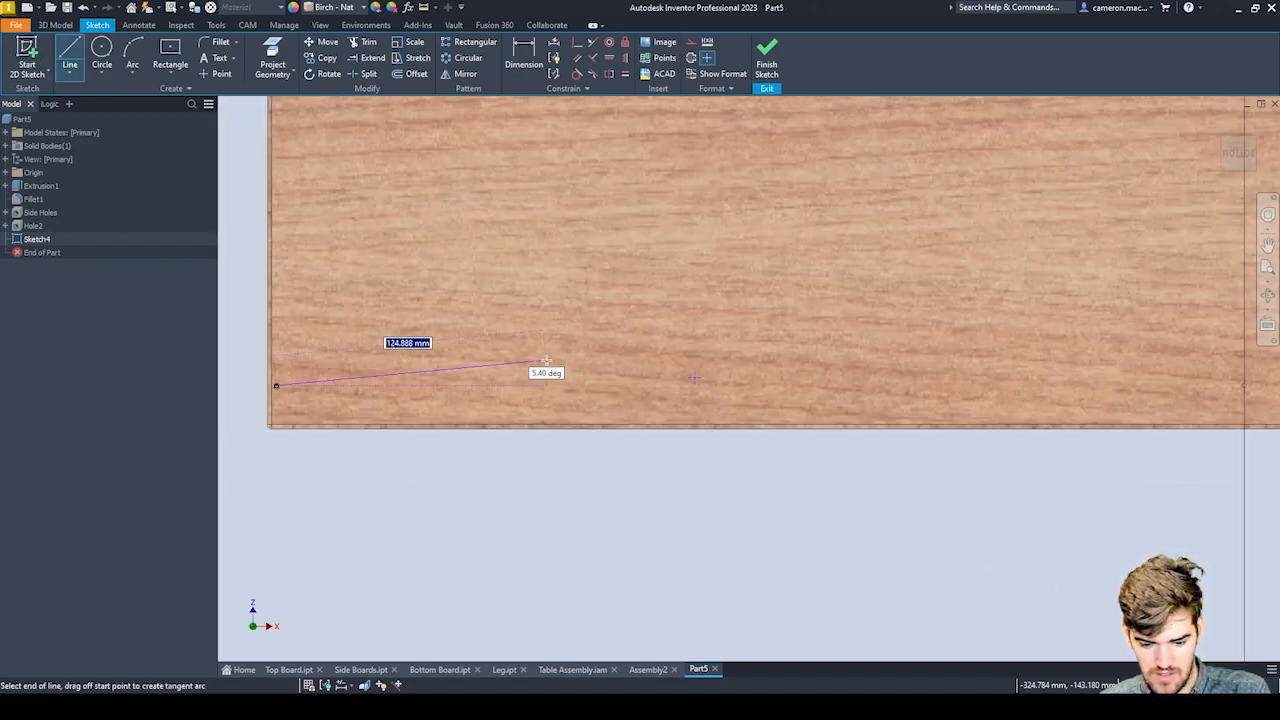
mouse_move(873, 328)
middle_down()
mouse_move(538, 350)
mouse_move(877, 311)
middle_up()
click(909, 407)
key(Escape)
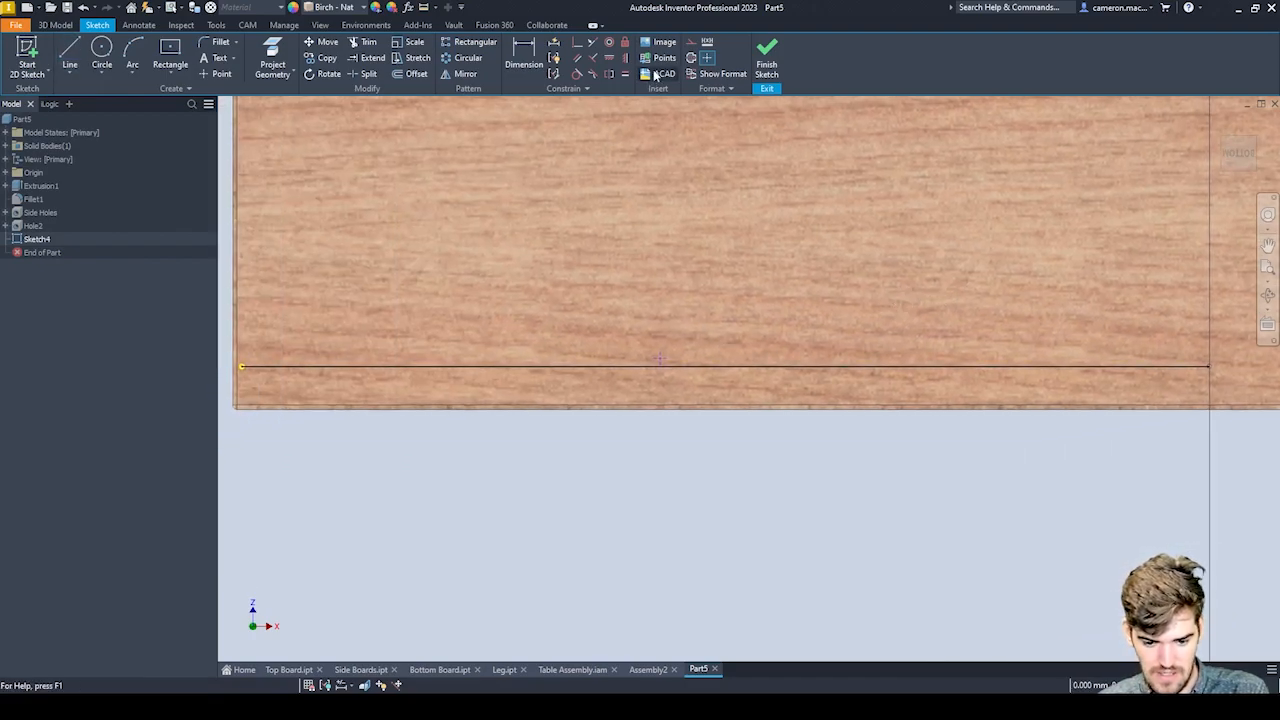
Constrain both lower hole-centre points horizontally to the new line's endpoint on the vertical centre axis.
click(610, 58)
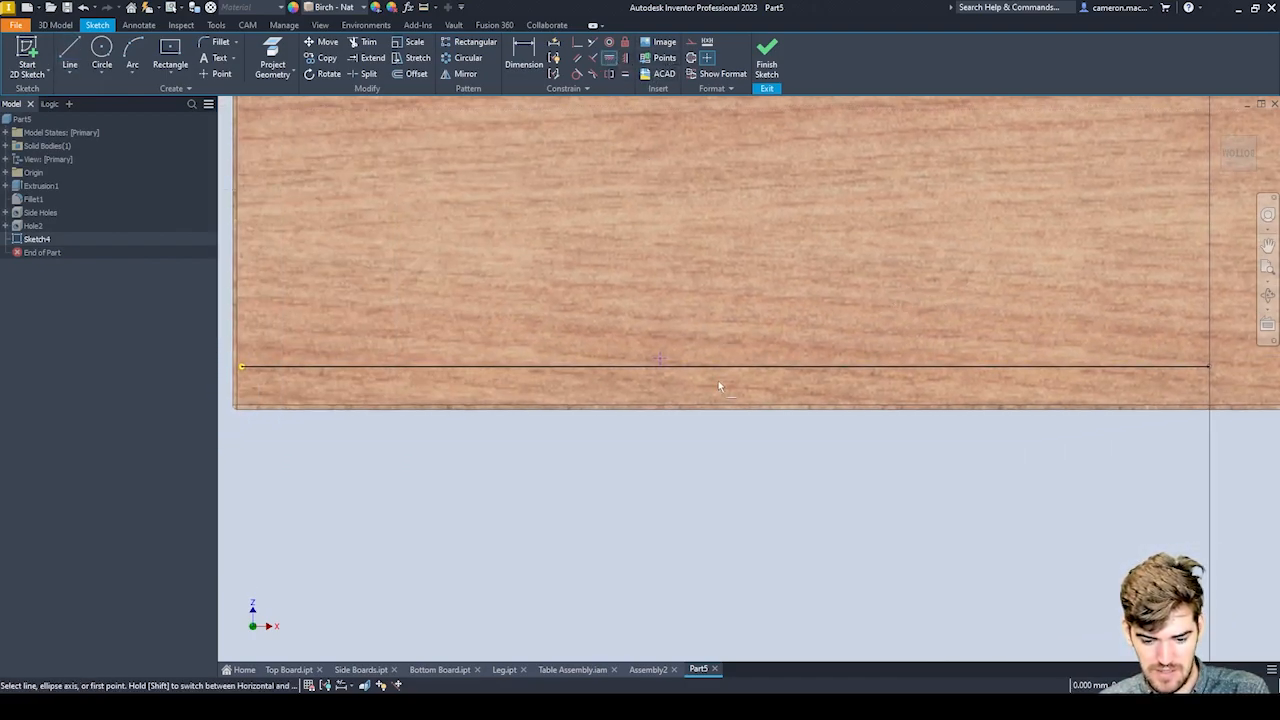
click(662, 365)
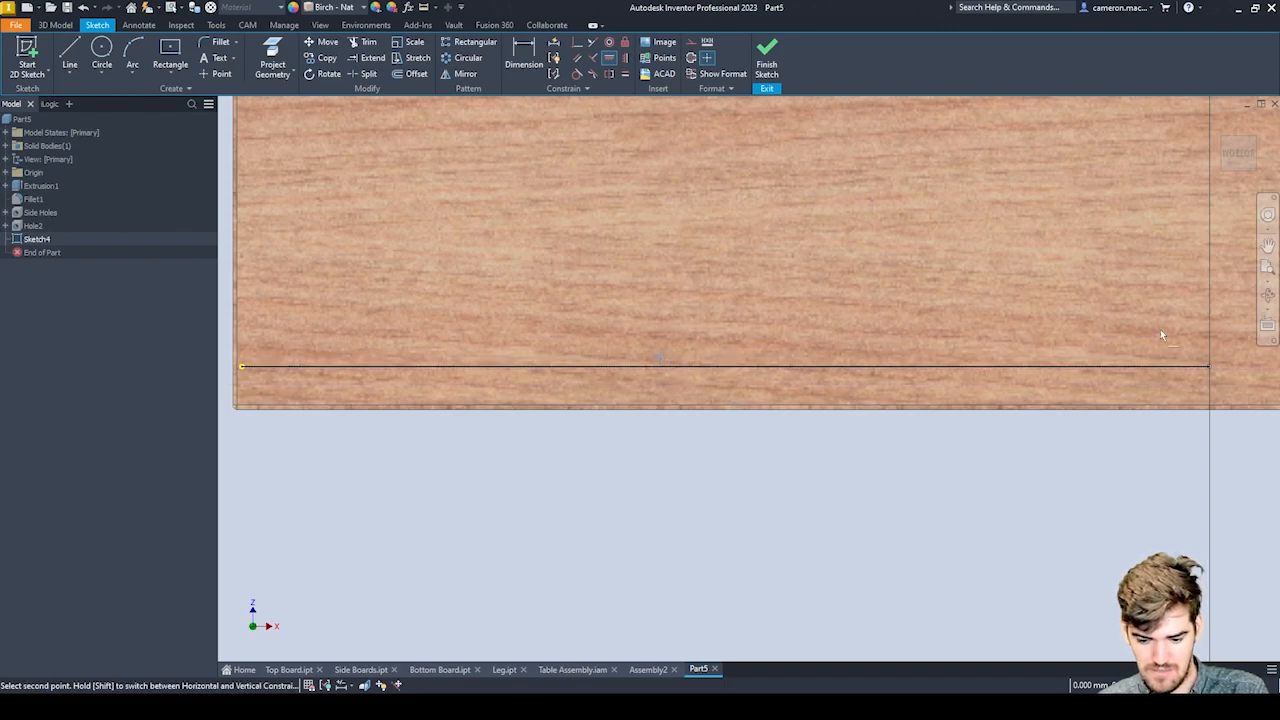
click(1209, 367)
middle_drag(993, 284, 398, 311)
middle_drag(840, 360, 527, 348)
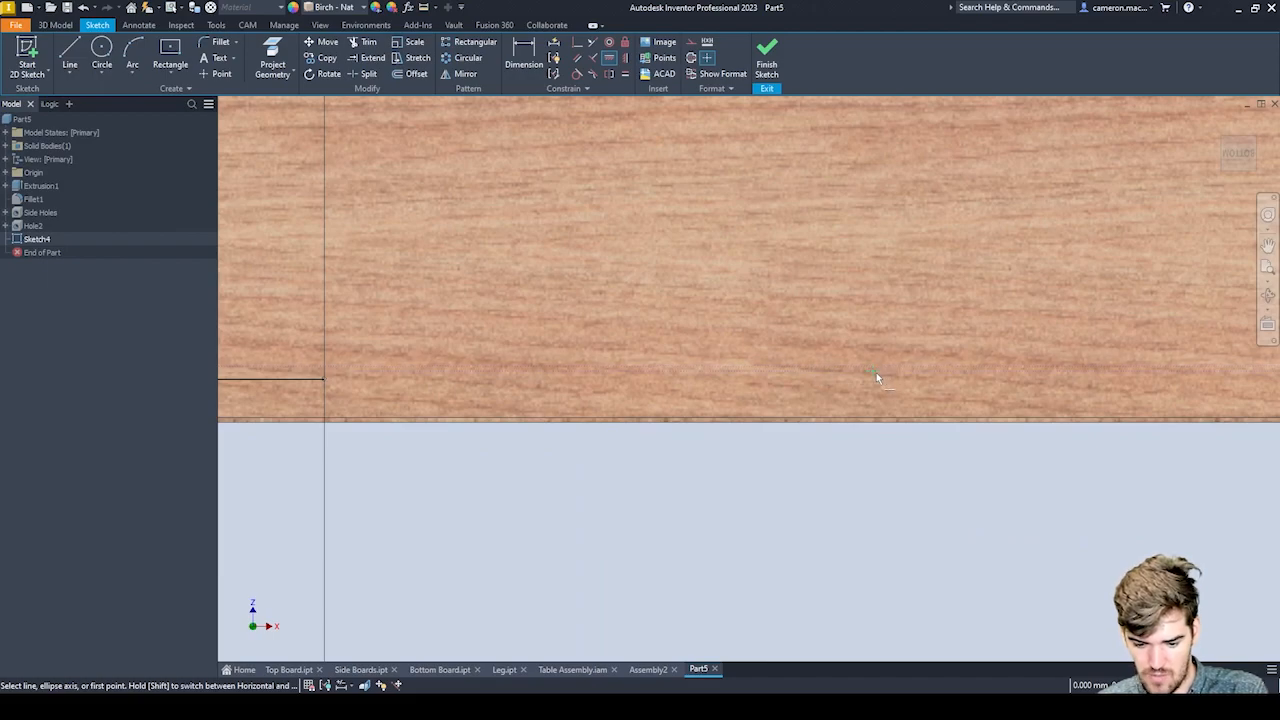
click(875, 375)
click(324, 379)
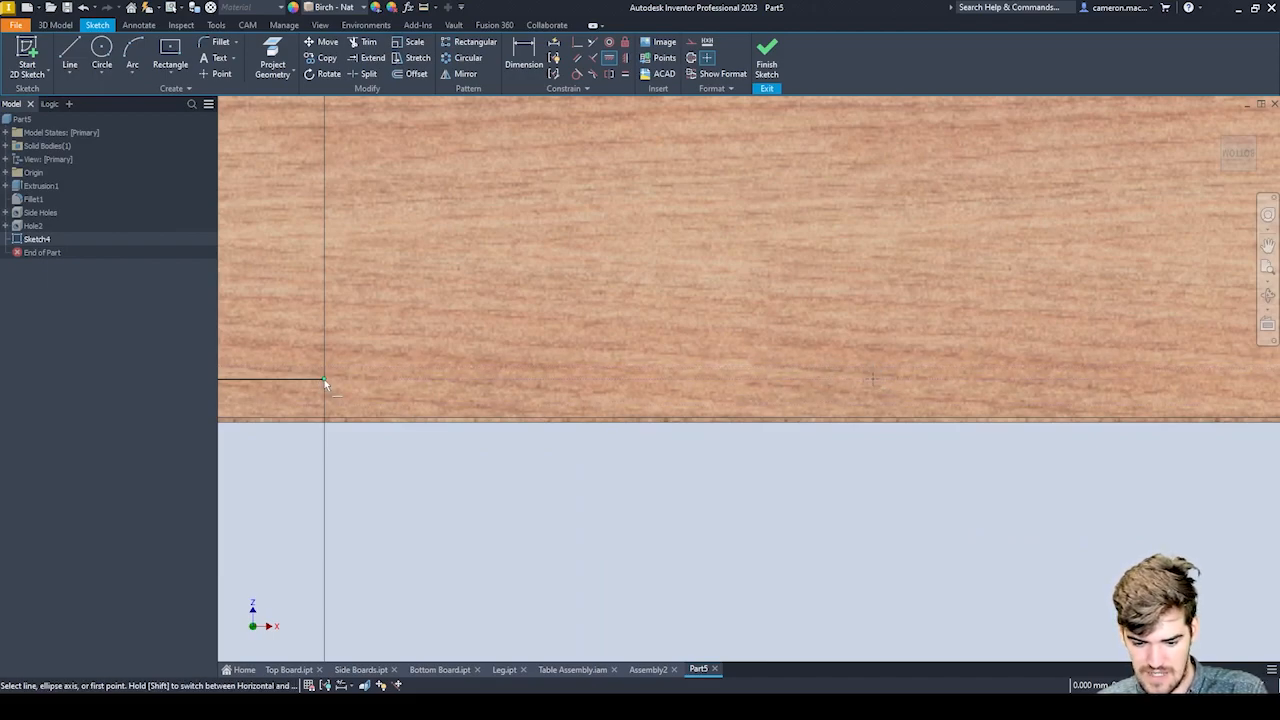
key(Escape)
Finish the sketch and create simple holes at its four centre points with diameter HoleDia and depth THK / 2.
scroll(881, 377, up, 5)
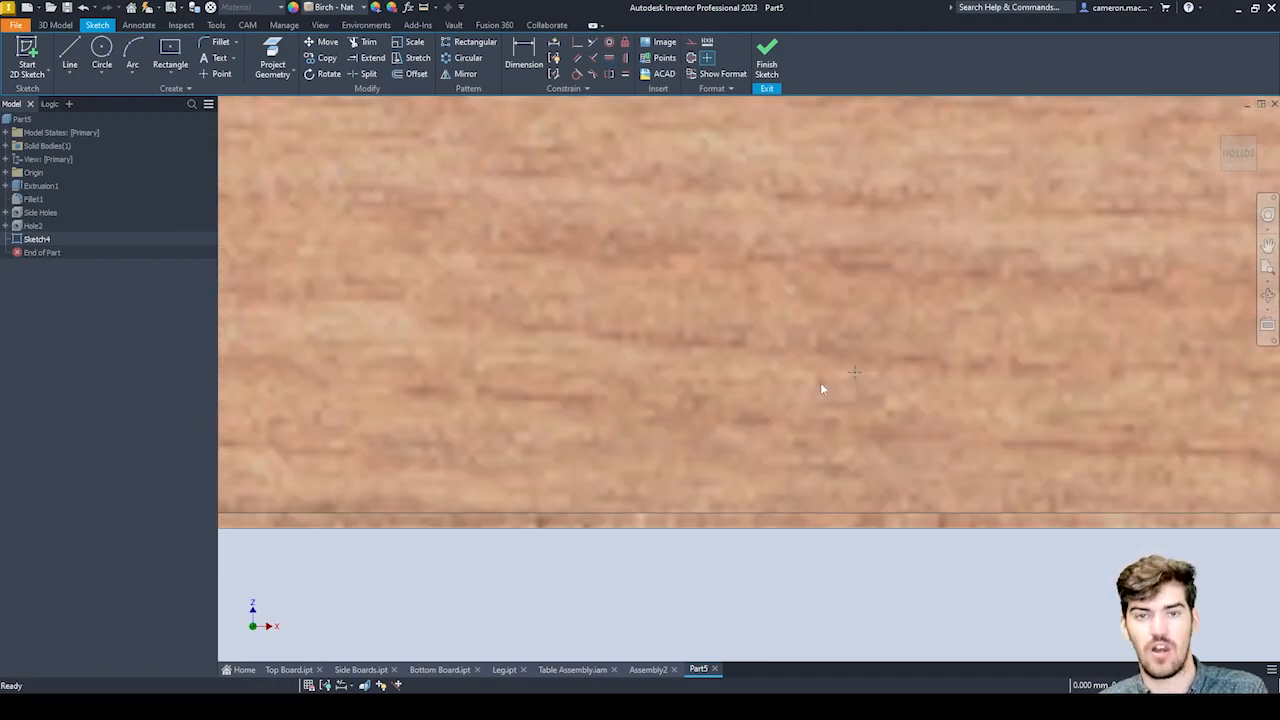
scroll(821, 383, down, 7)
middle_drag(611, 484, 661, 540)
scroll(701, 192, up, 2)
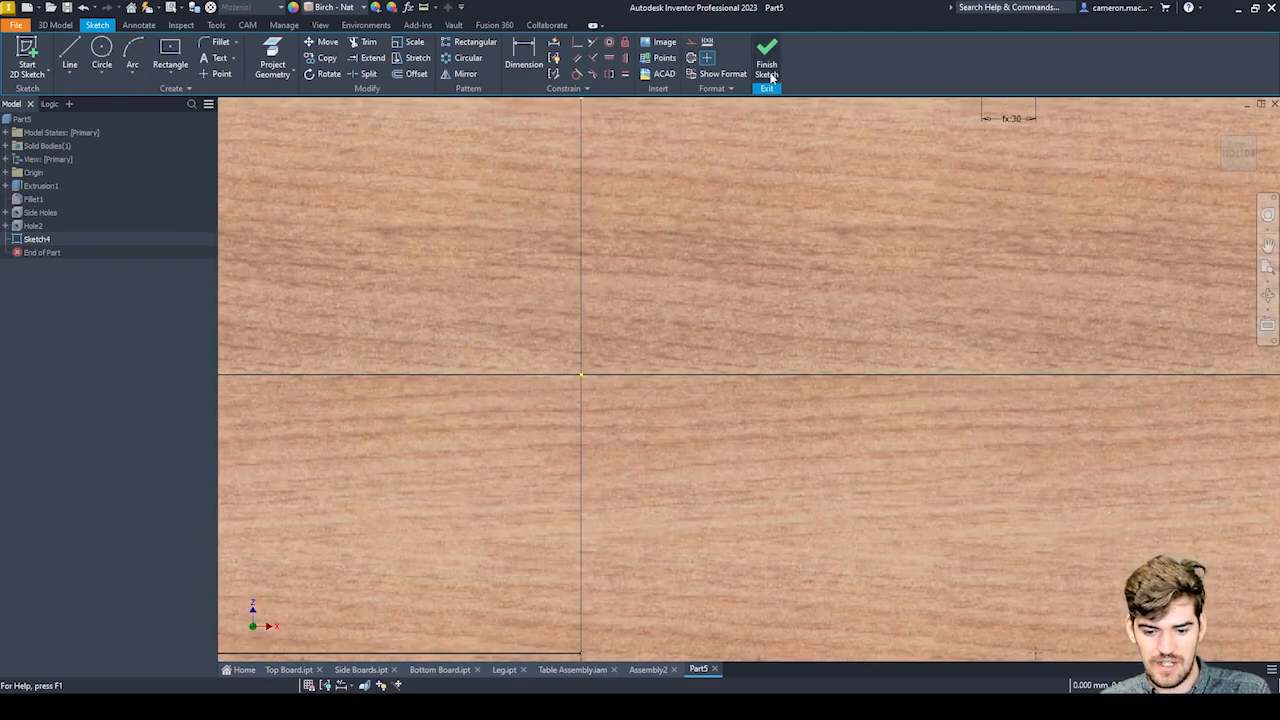
scroll(748, 401, down, 5)
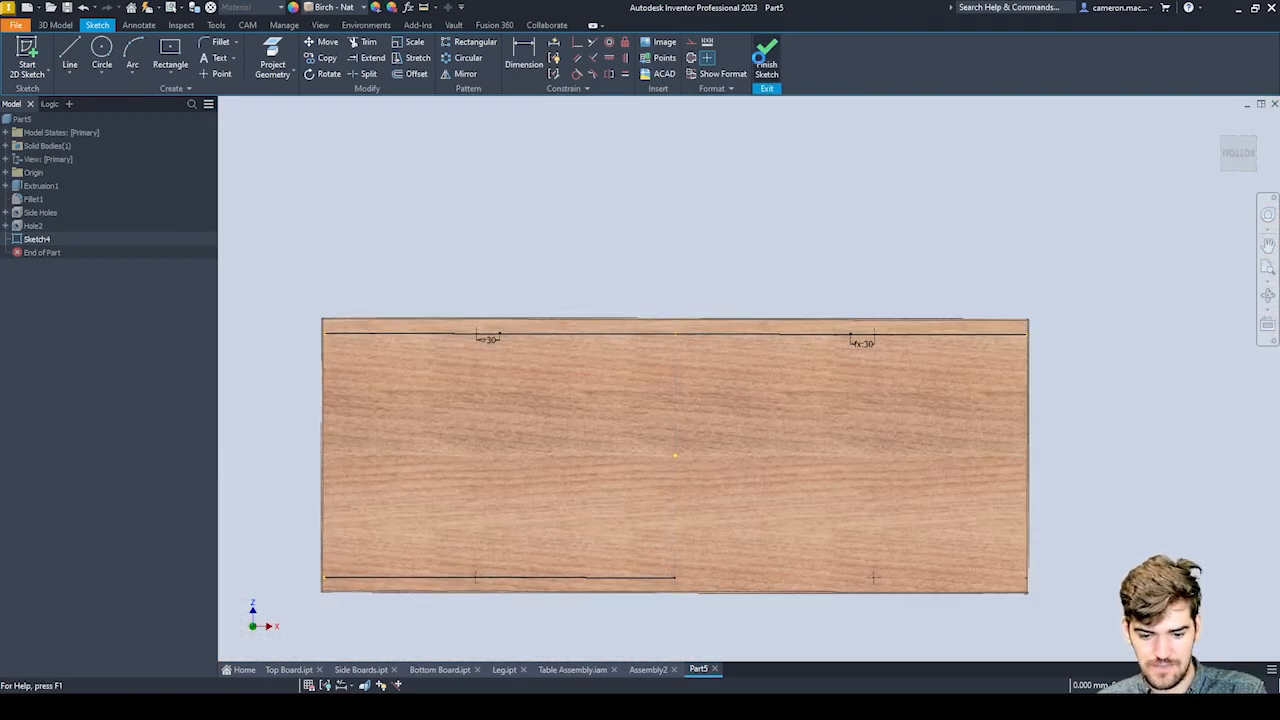
click(766, 60)
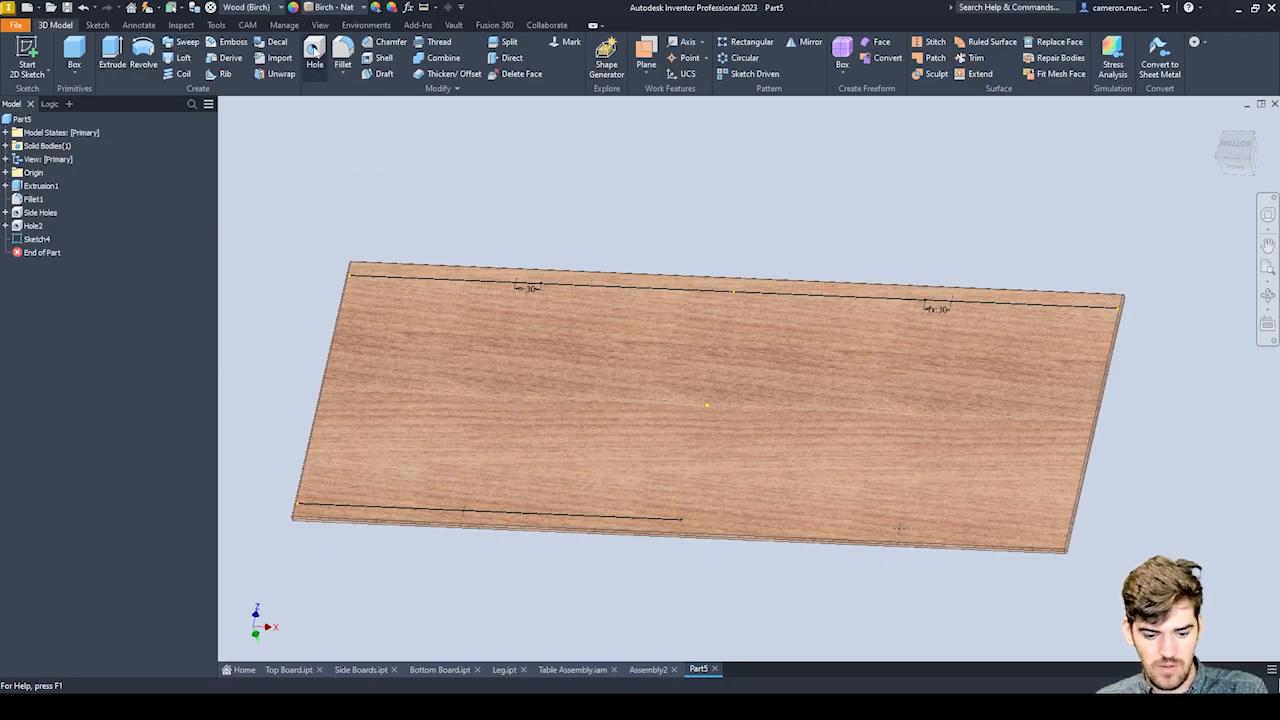
click(314, 52)
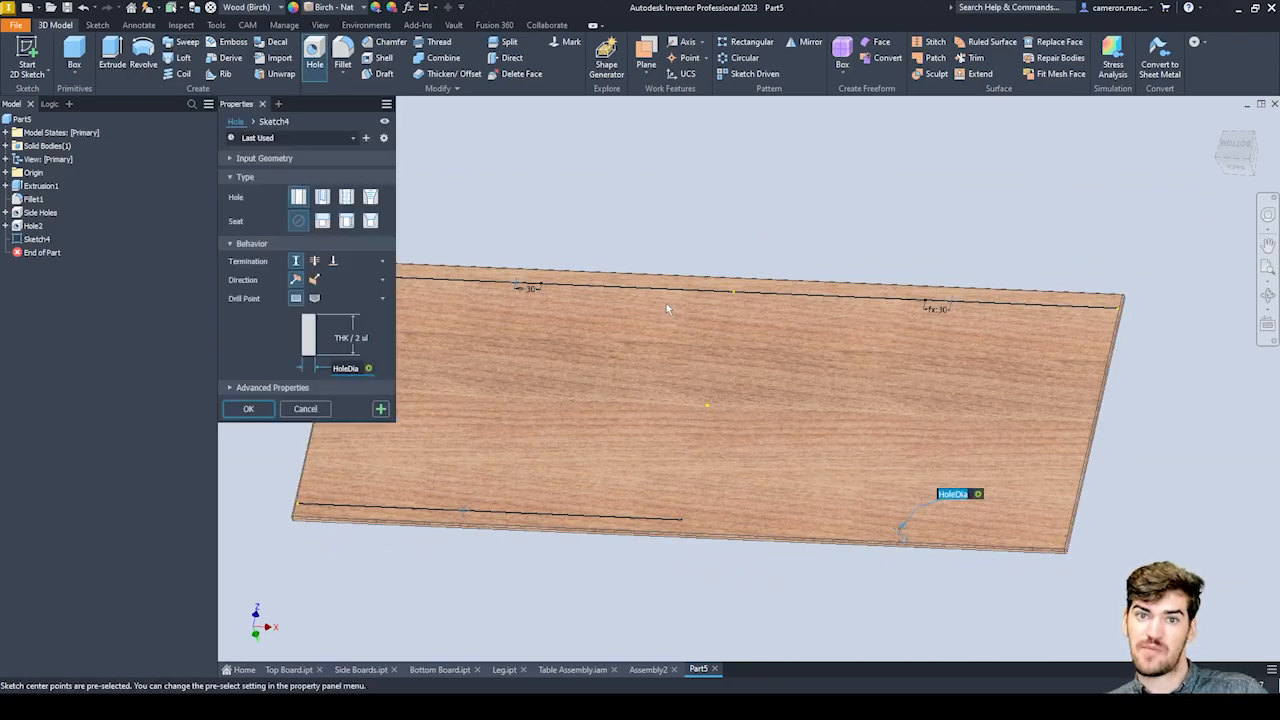
scroll(885, 533, up, 5)
scroll(889, 520, down, 6)
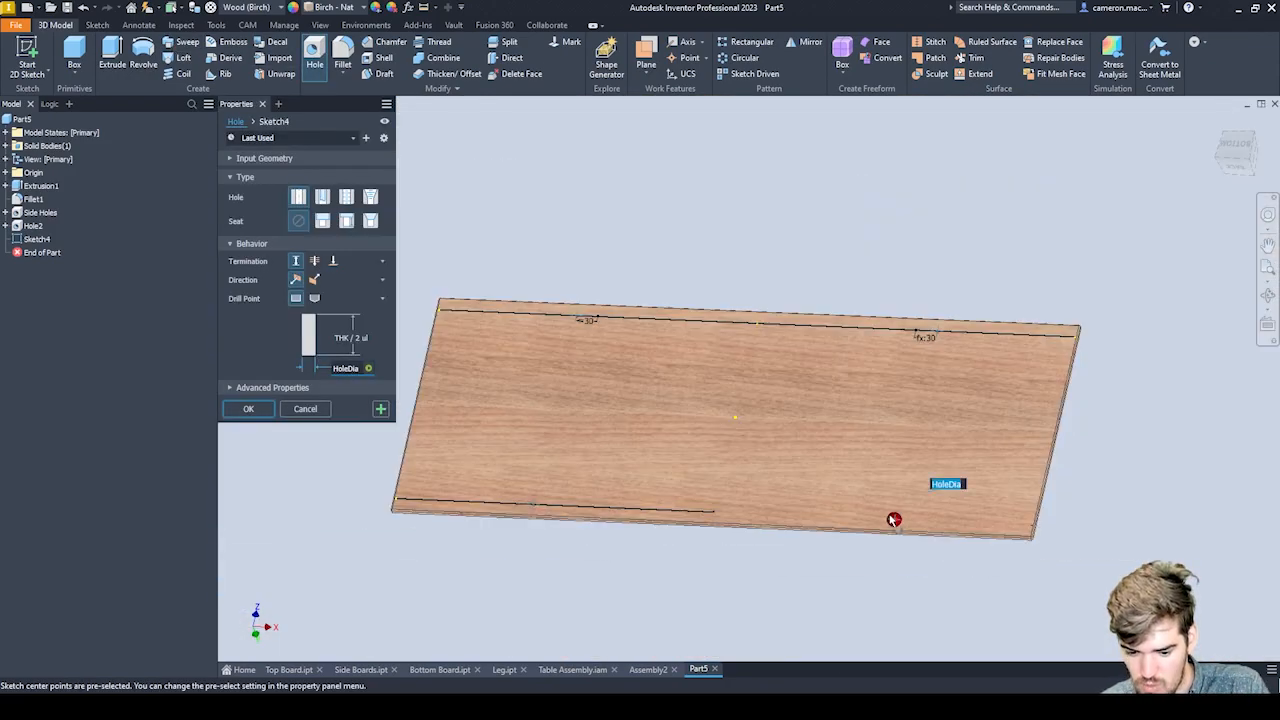
scroll(931, 263, up, 5)
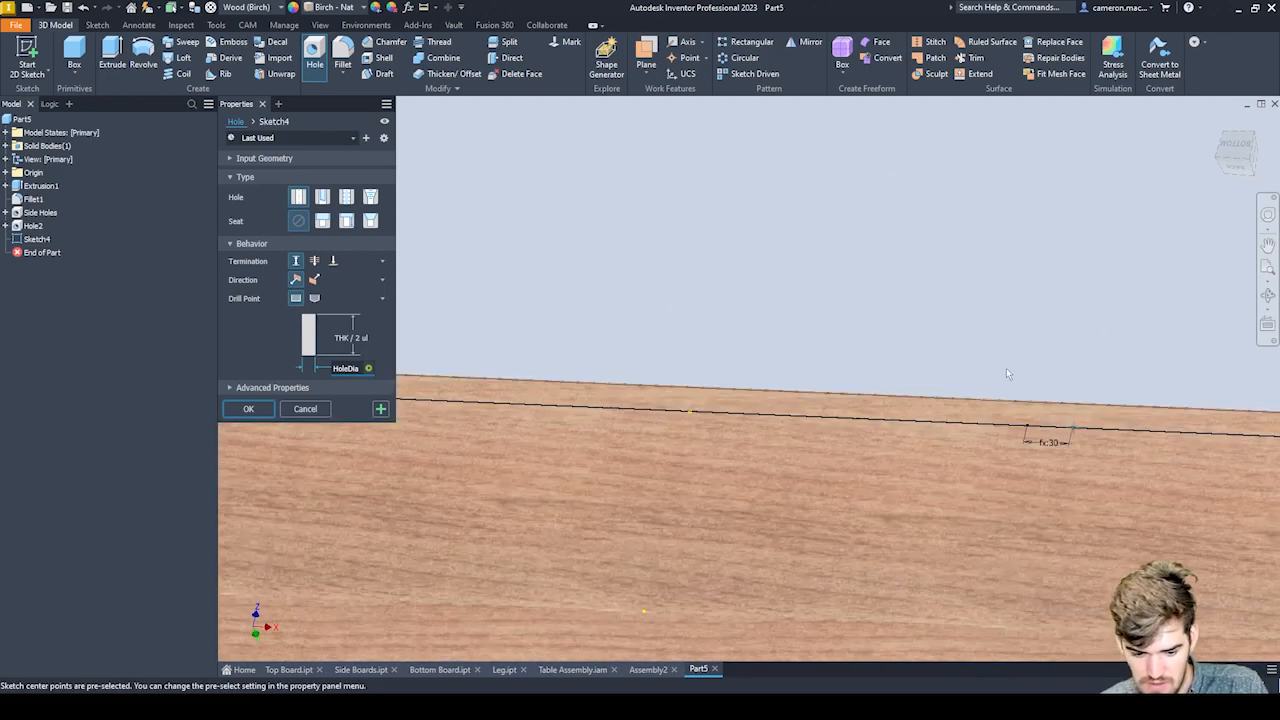
scroll(998, 368, down, 4)
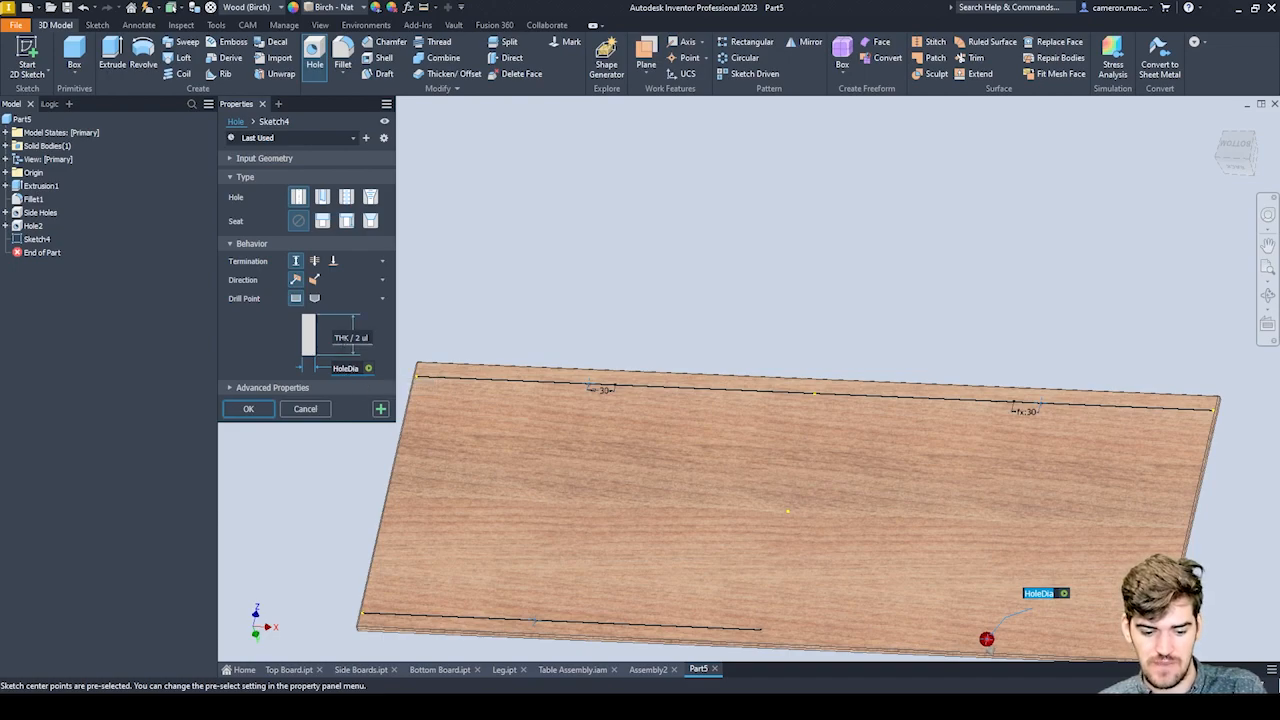
click(249, 409)
Open the parameters table and examine the named parameters Width, HoleOffsetD and HoleMidOffset.
scroll(737, 404, down, 3)
scroll(821, 451, up, 6)
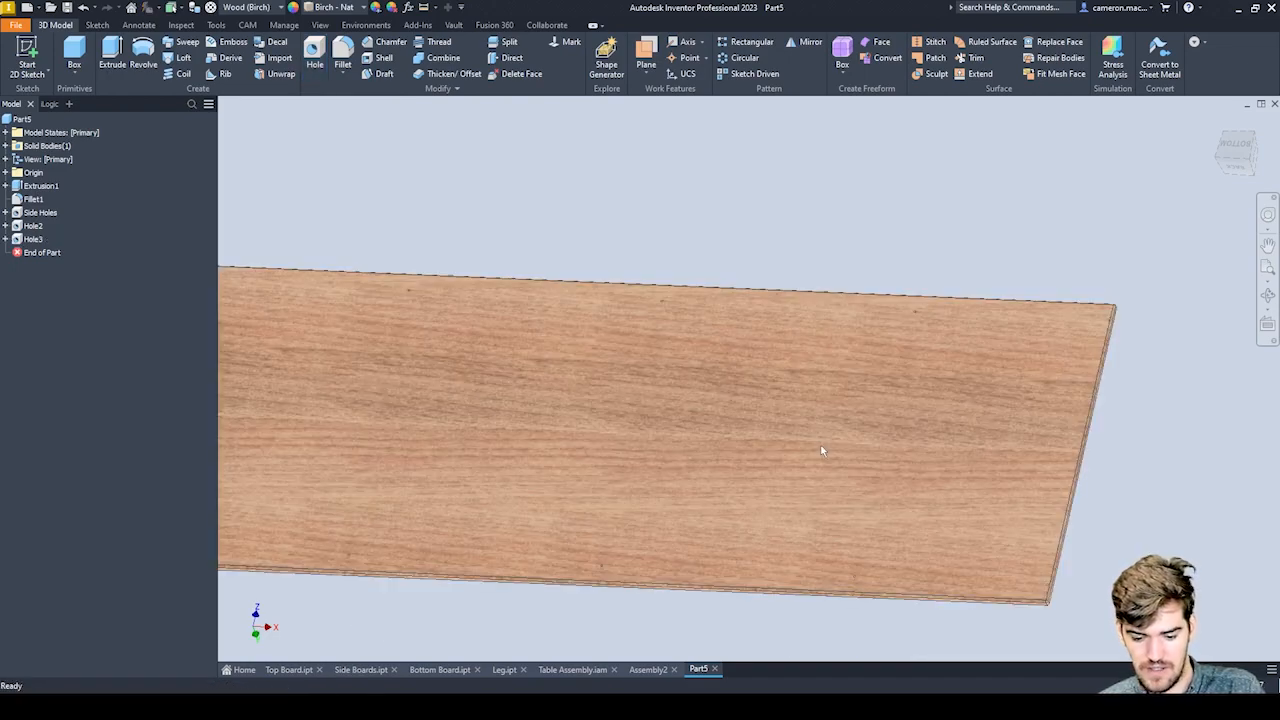
scroll(809, 439, down, 5)
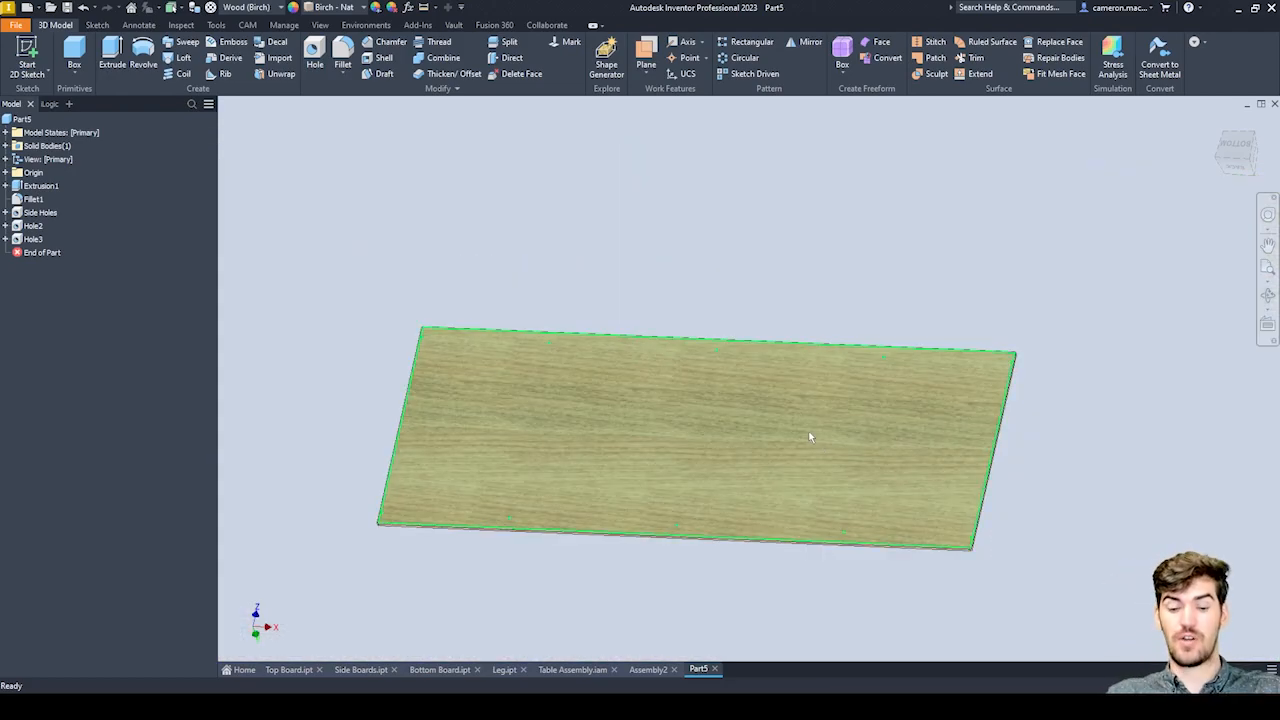
mouse_move(830, 457)
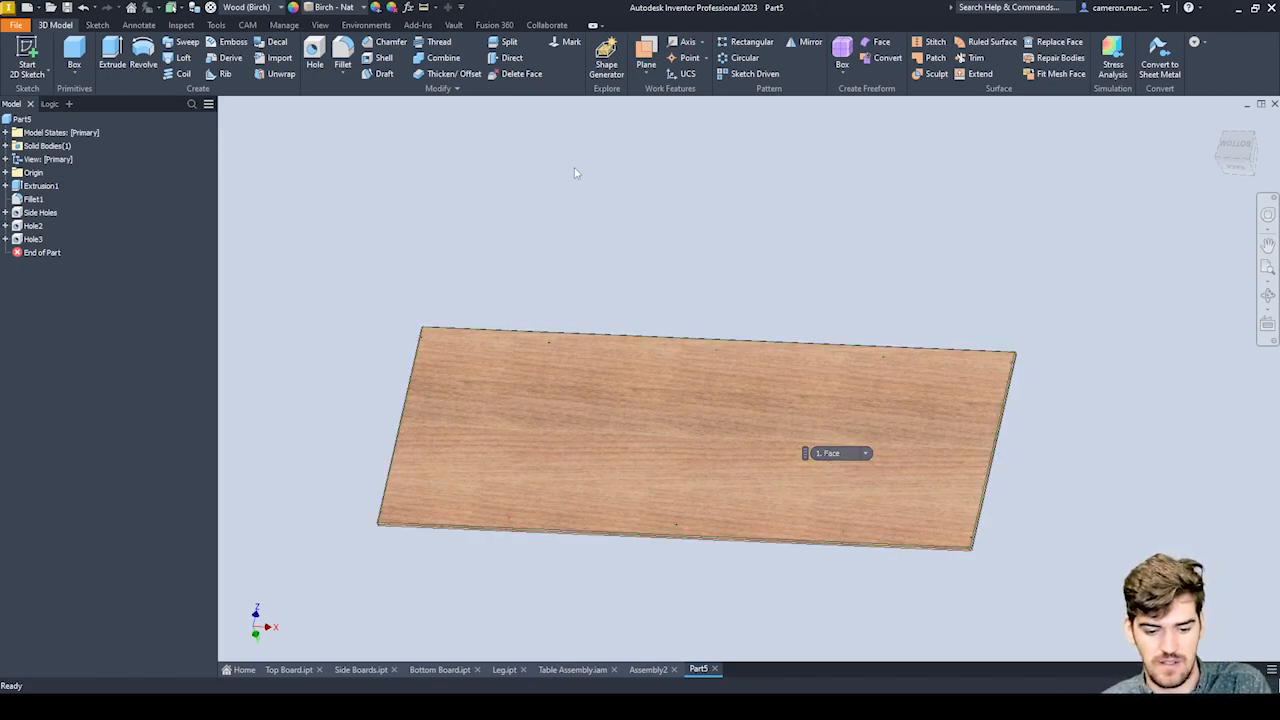
click(409, 7)
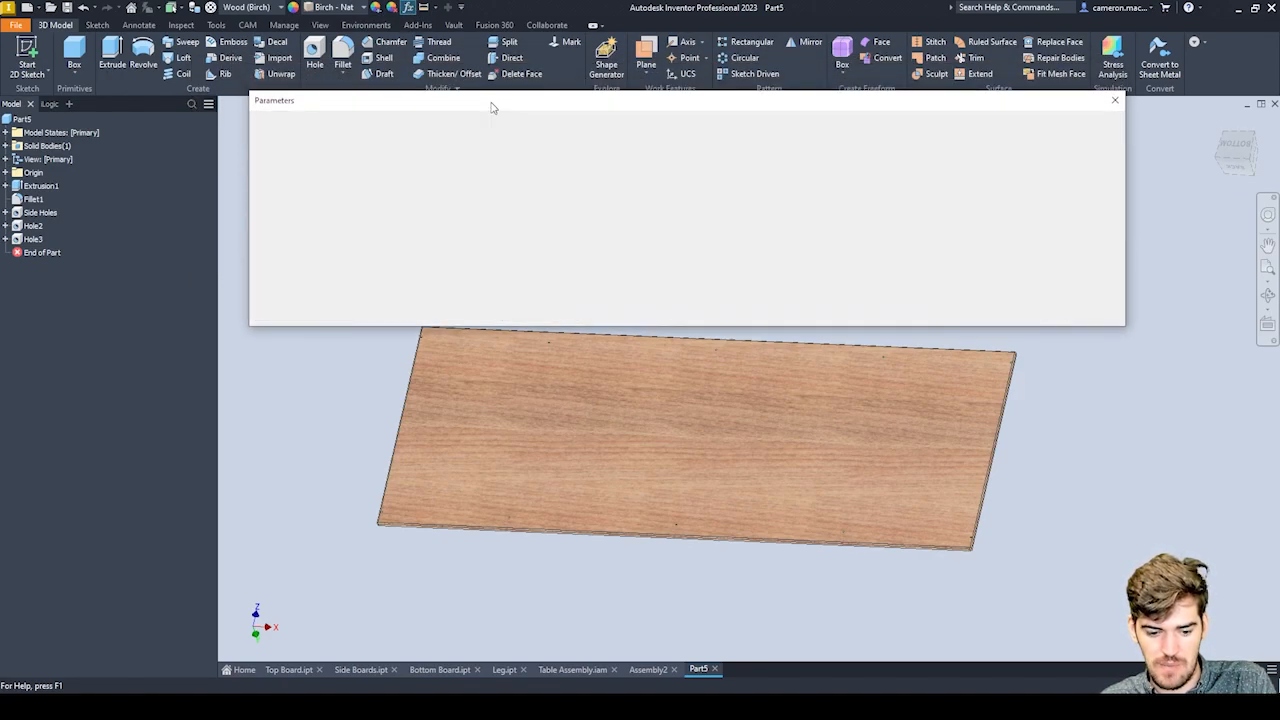
scroll(372, 186, down, 5)
scroll(372, 186, up, 5)
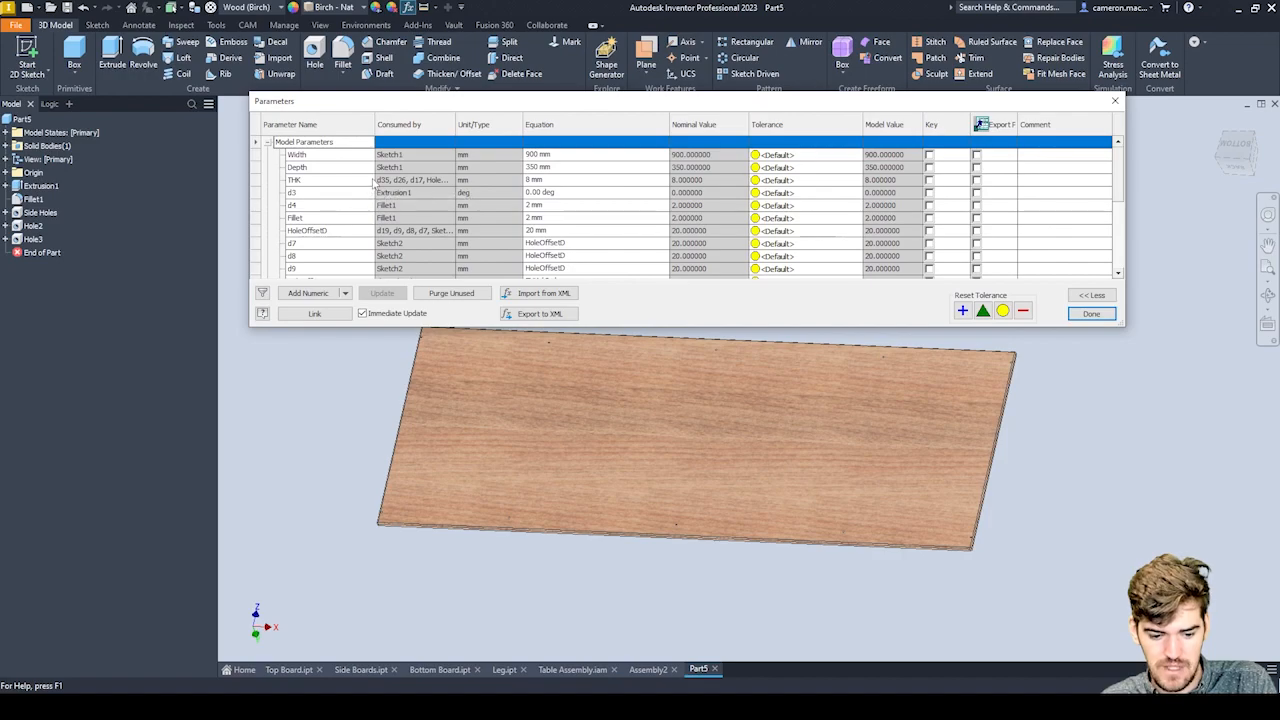
click(338, 158)
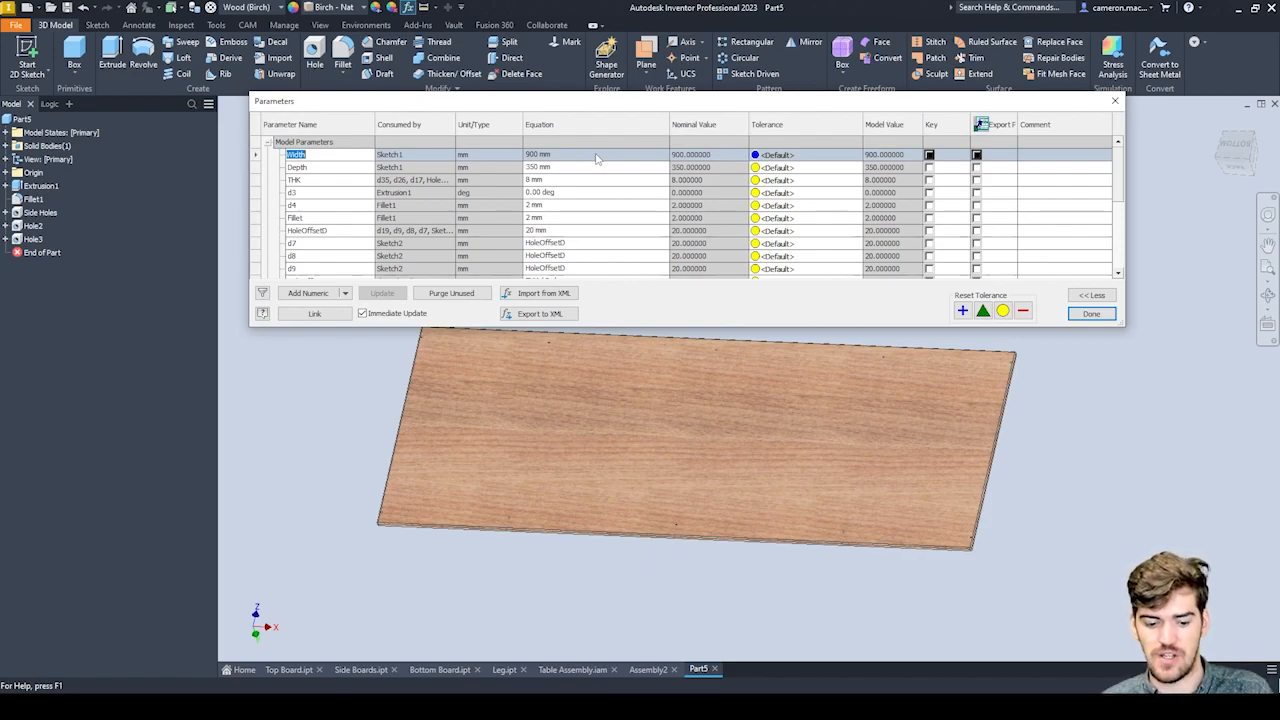
click(340, 231)
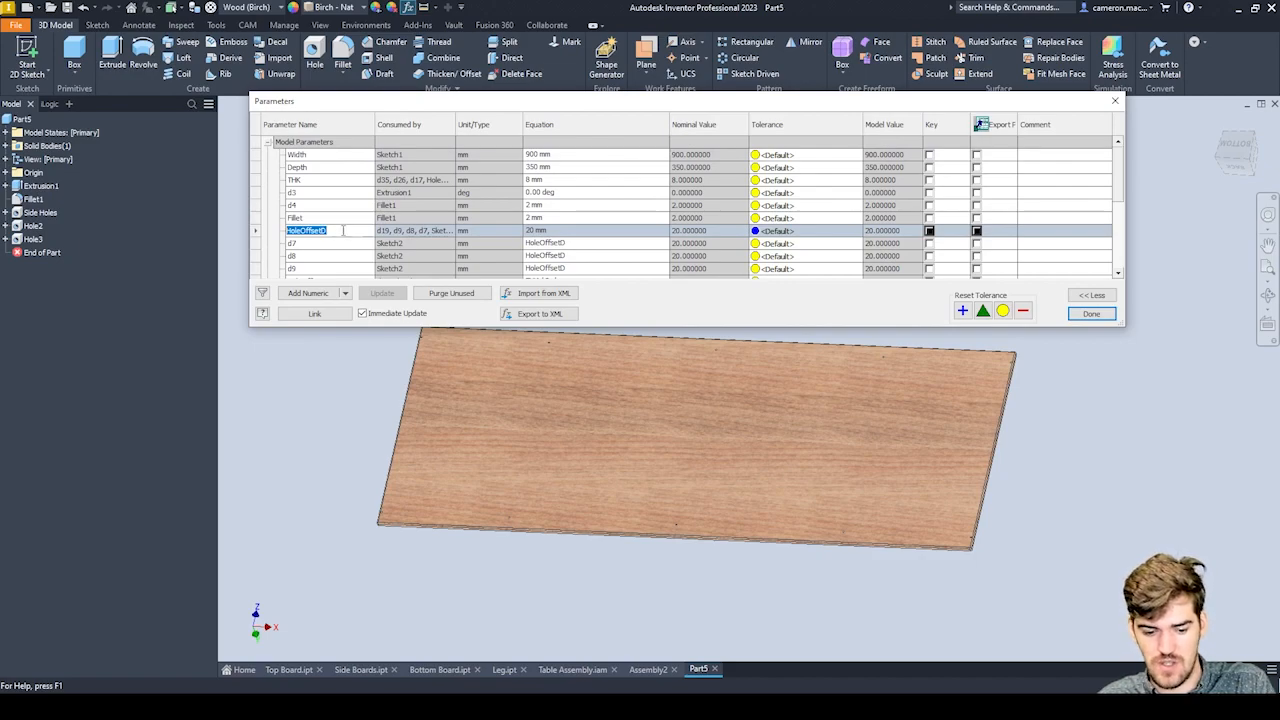
scroll(343, 230, down, 4)
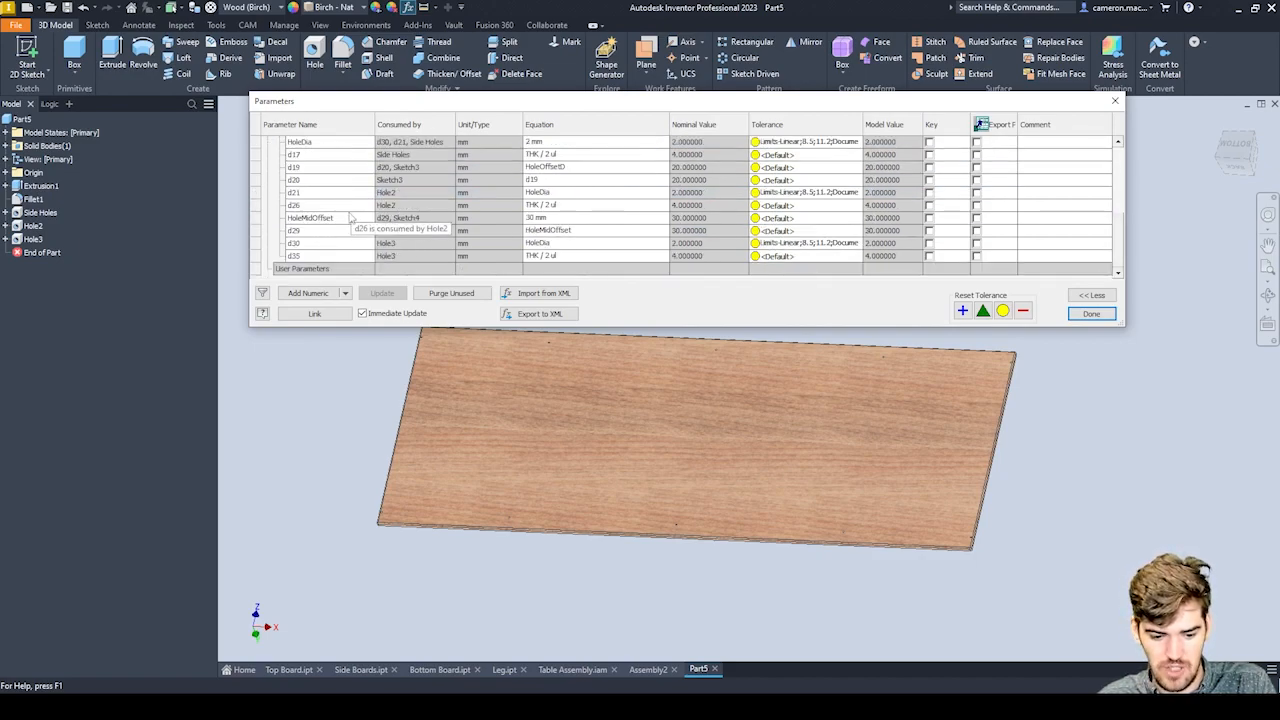
click(343, 218)
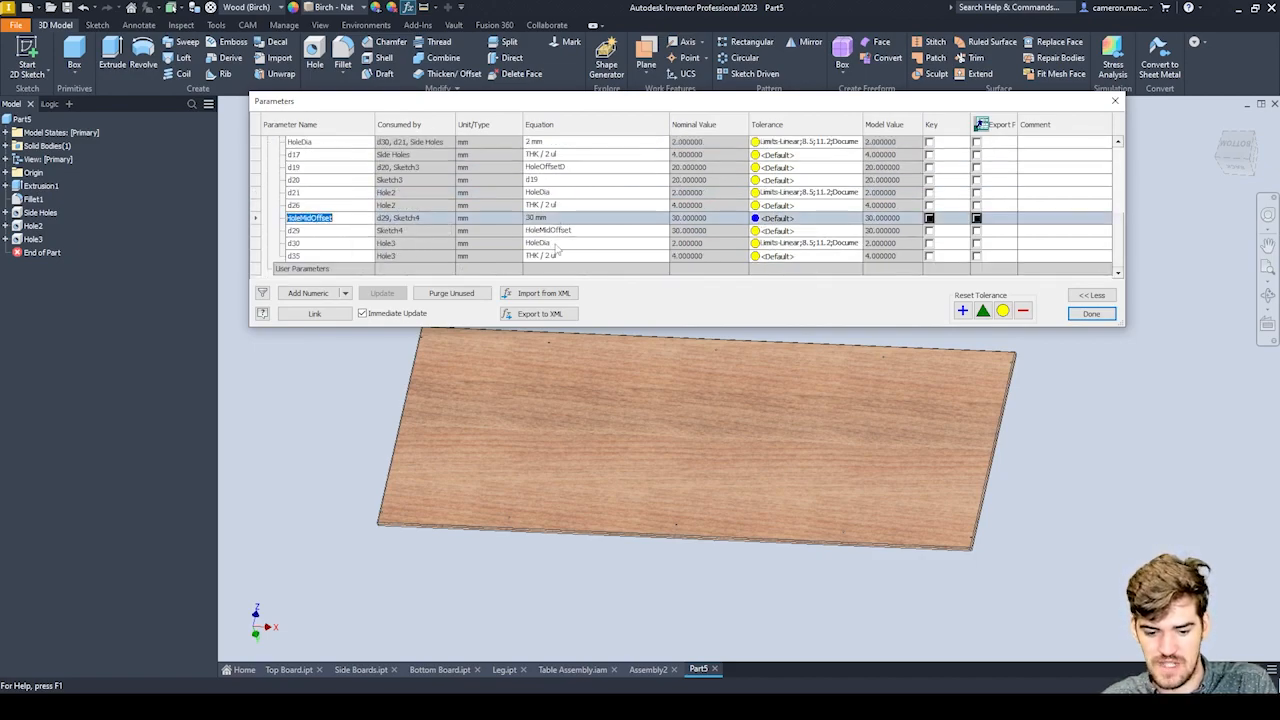
Set the HoleMidOffset parameter to 15 mm with the intermediate holes near the board's lower edge in view.
drag(560, 102, 665, 159)
scroll(450, 616, down, 5)
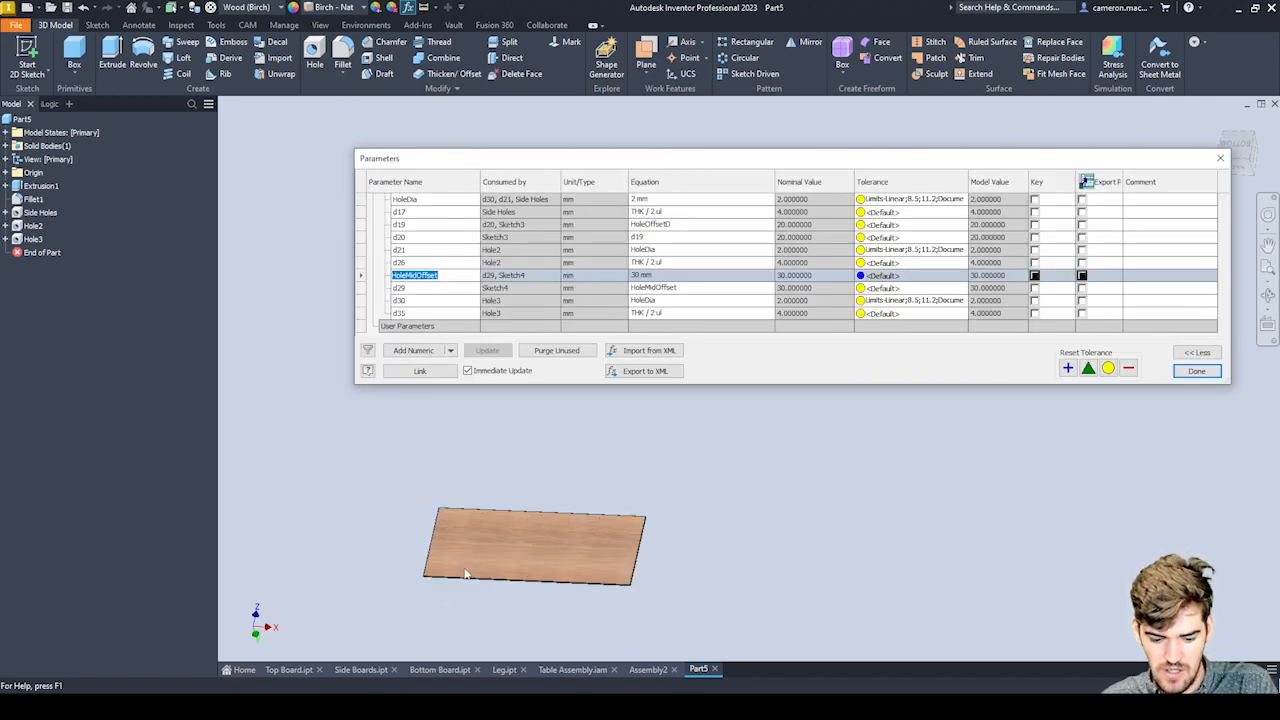
scroll(470, 578, up, 10)
scroll(474, 579, down, 6)
middle_drag(473, 606, 512, 480)
scroll(512, 480, up, 3)
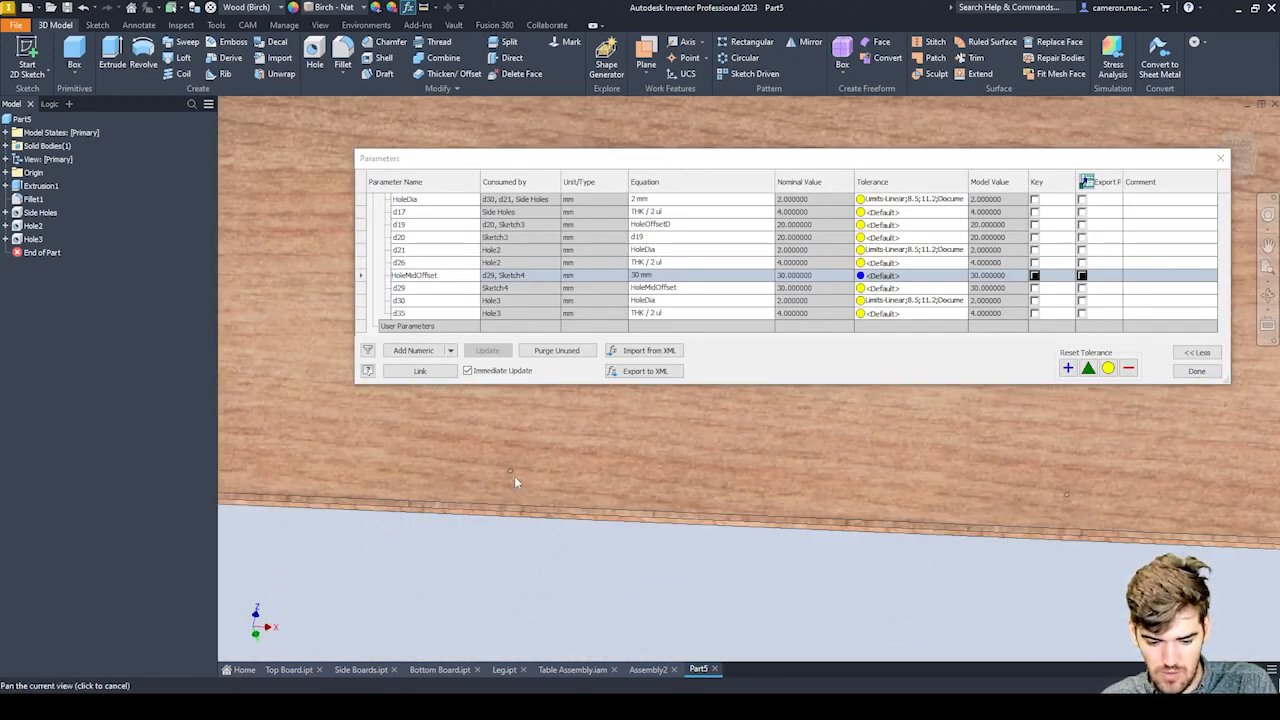
click(640, 276)
click(640, 276)
text(15)
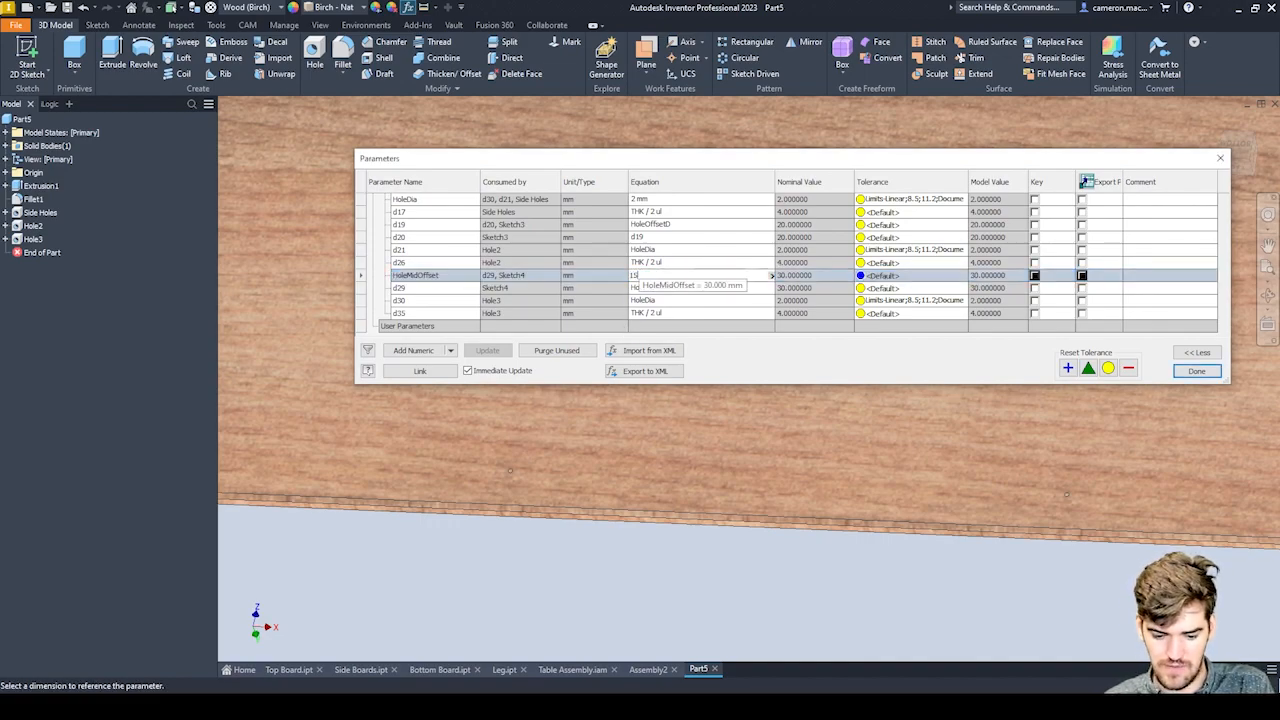
key(Return)
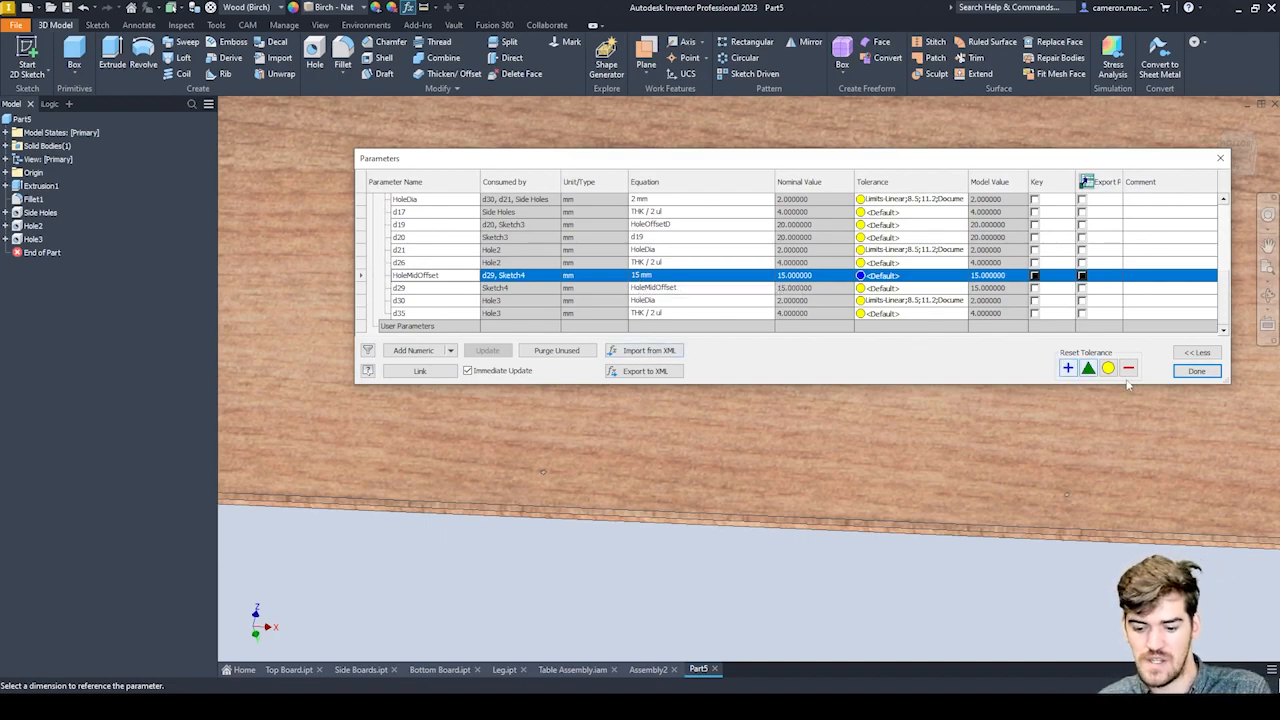
Close the parameters table and save the part as TableTop in the Design Data folder.
click(1196, 371)
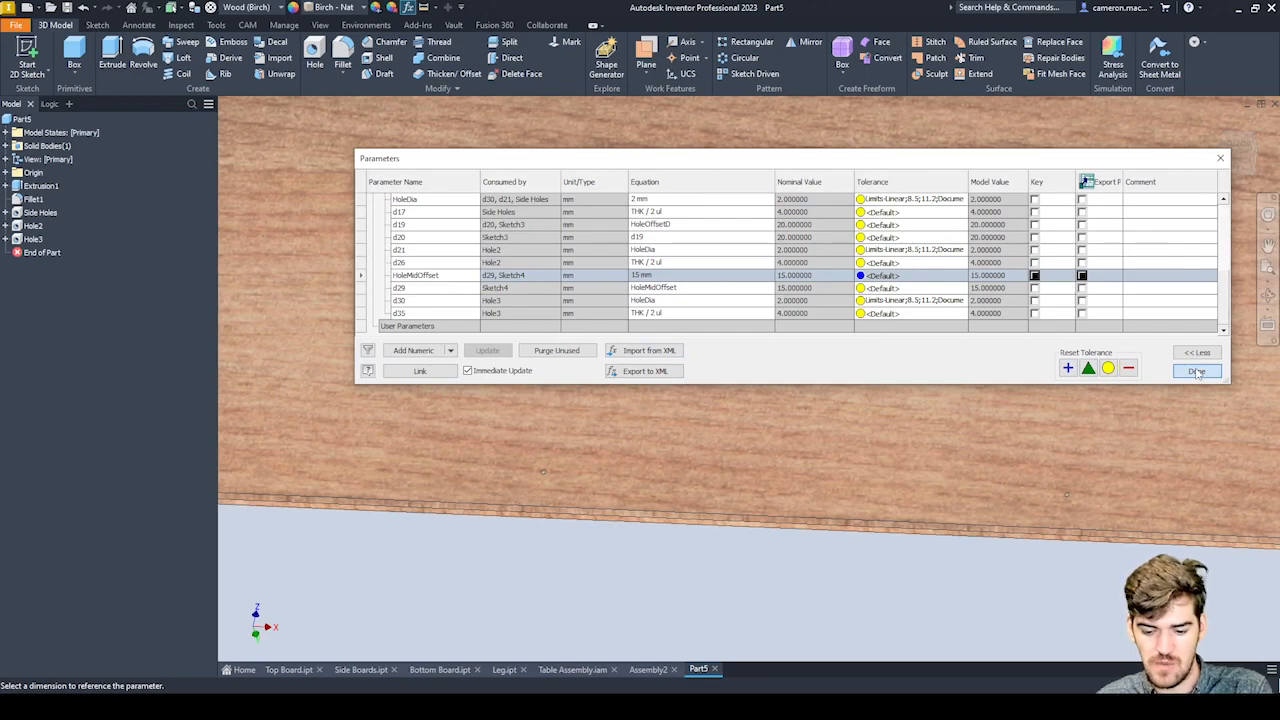
click(1197, 372)
scroll(835, 392, down, 5)
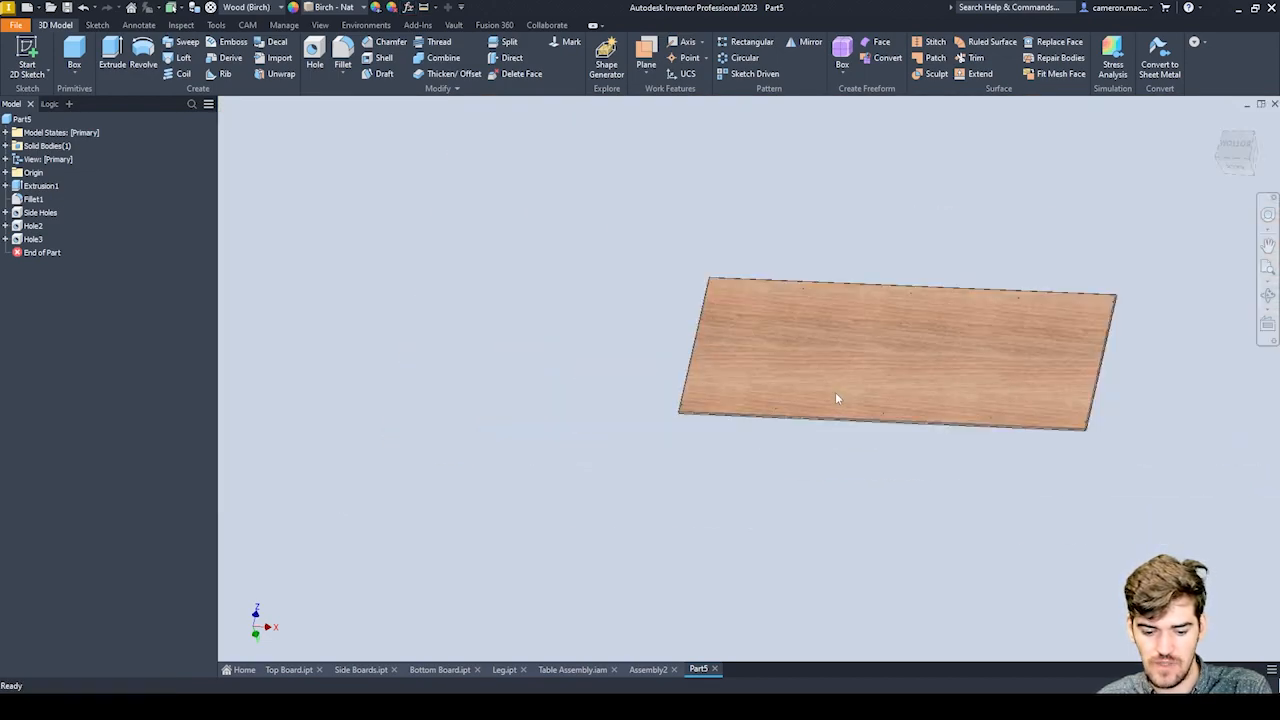
key(ctrl+s)
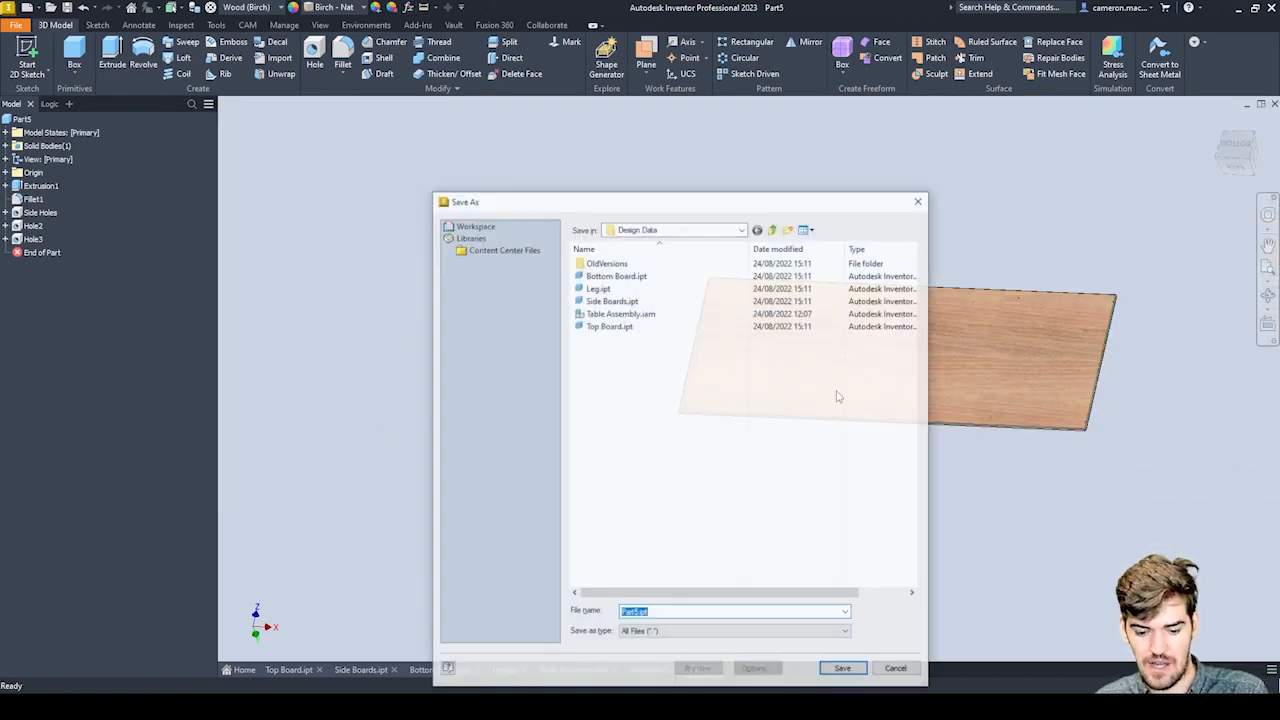
text(TAabl)
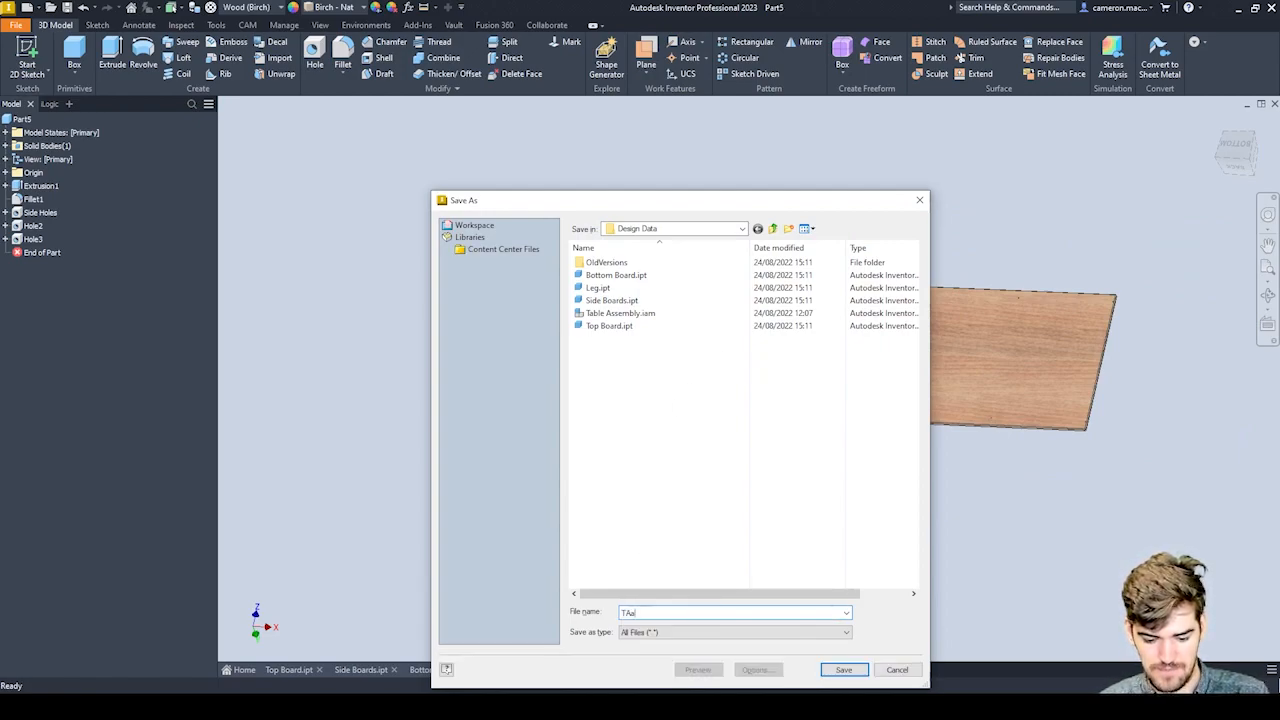
key(BackSpace)
key(BackSpace)
text(able)
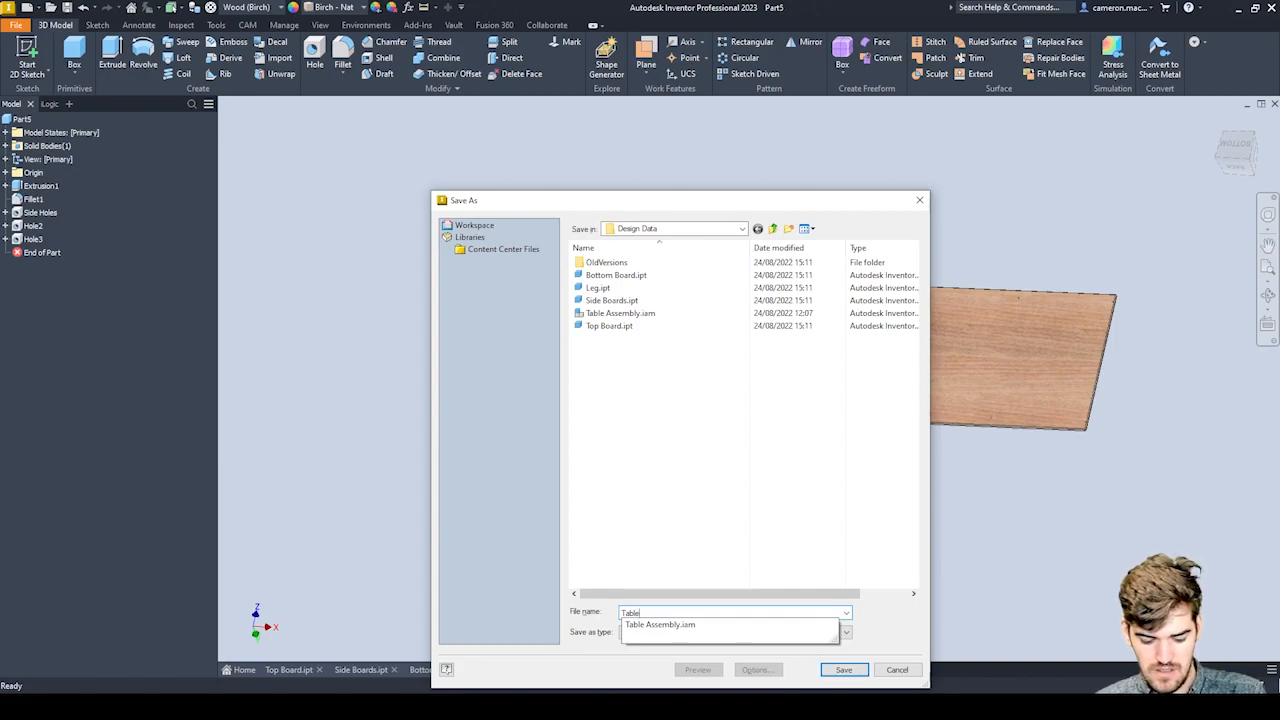
text(Top)
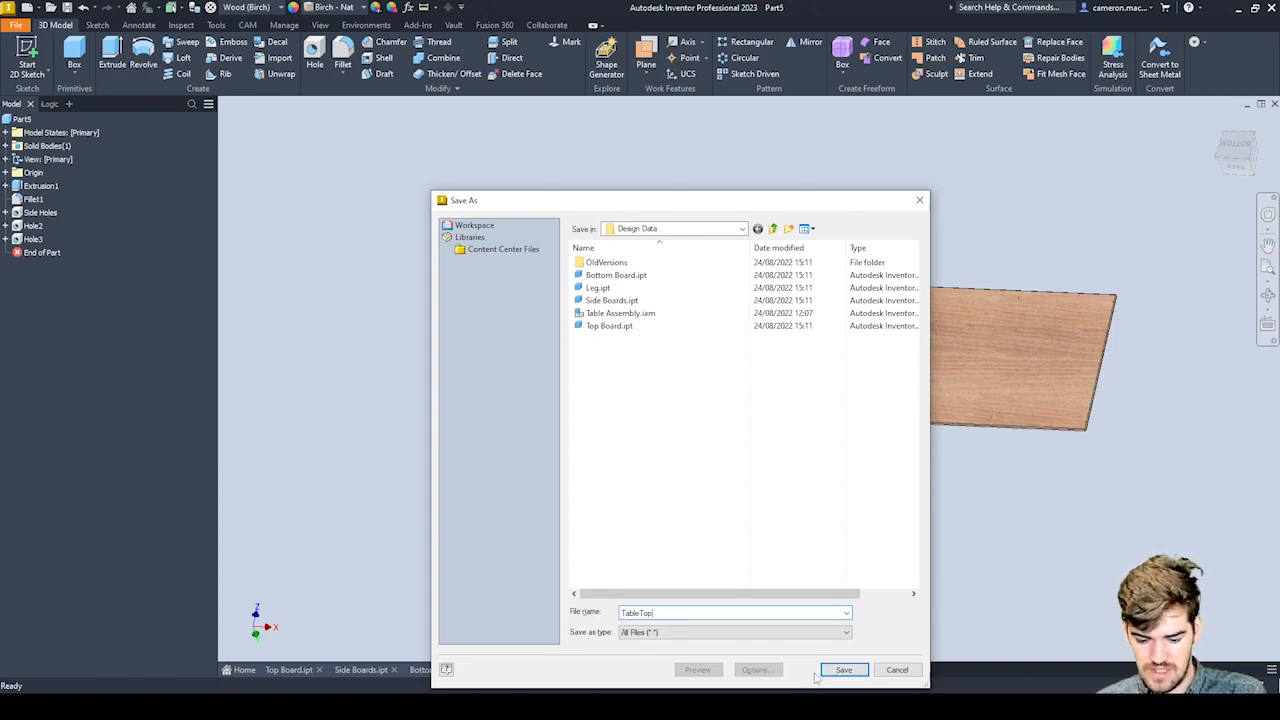
click(838, 669)
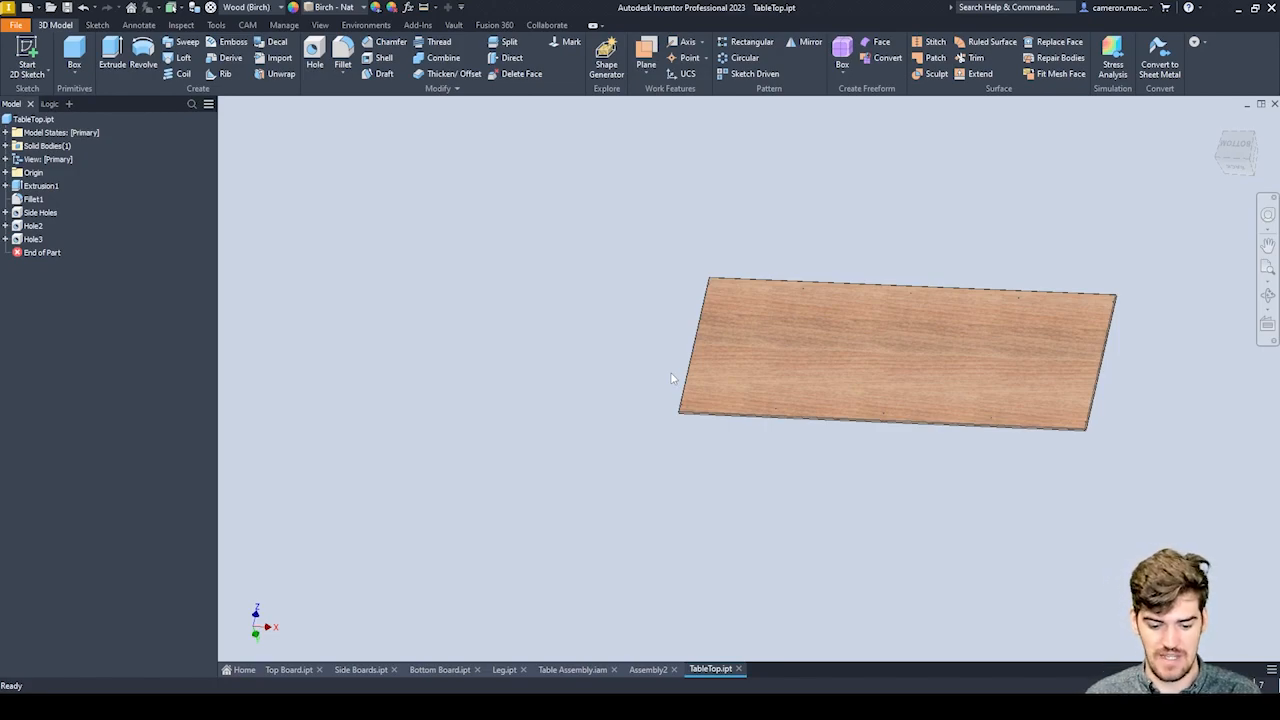
Switch to Assembly2 and place one TableTop.ipt component beside the table frame.
click(648, 669)
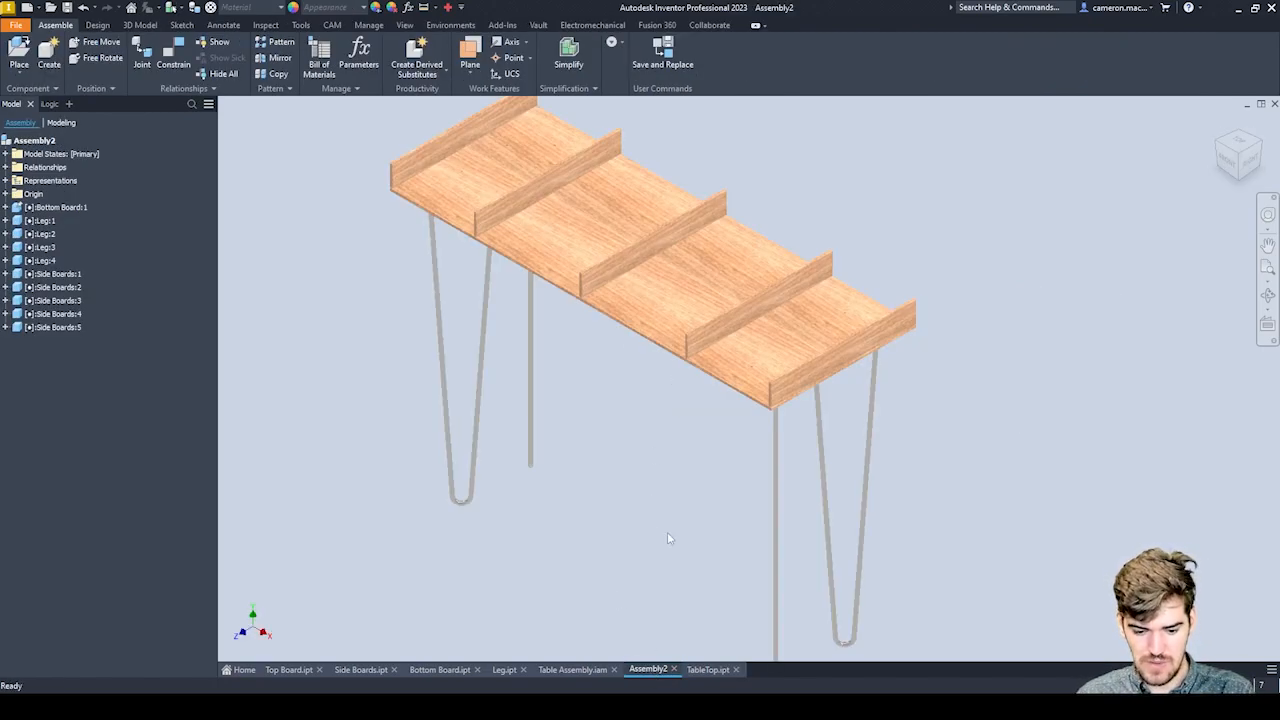
middle_drag(621, 338, 617, 367)
scroll(625, 385, down, 5)
scroll(640, 395, up, 4)
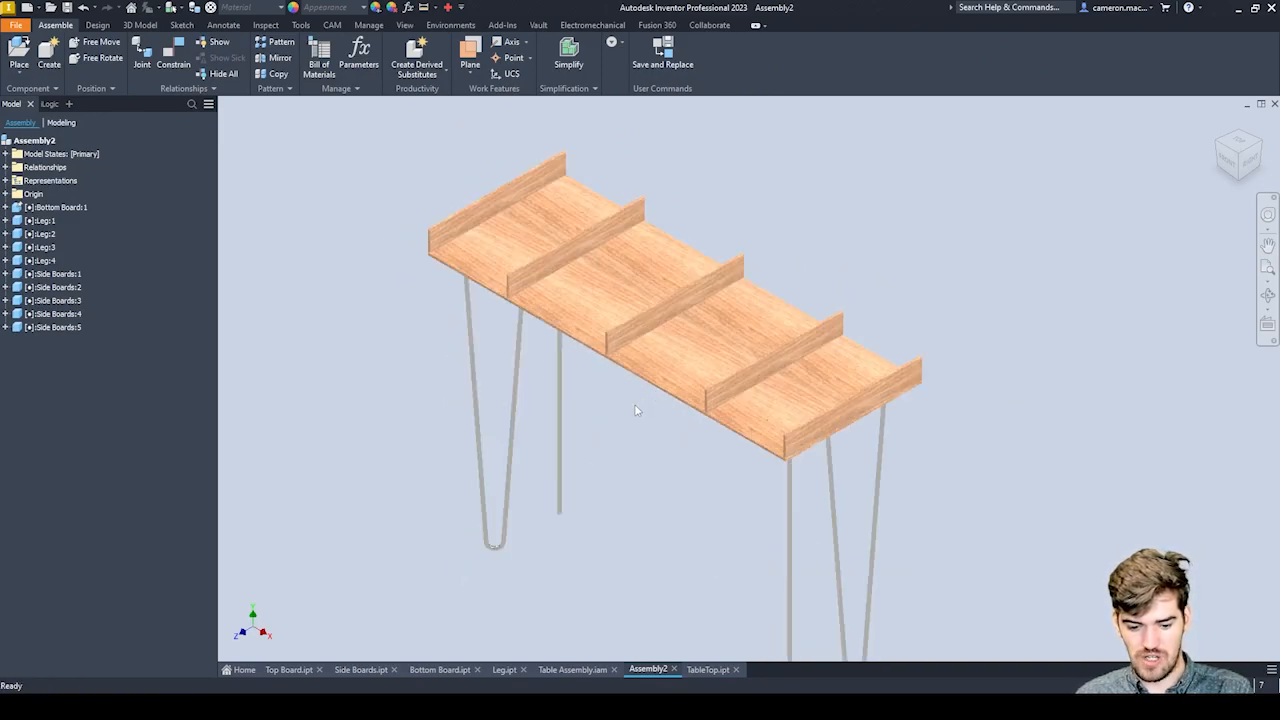
scroll(698, 291, up, 3)
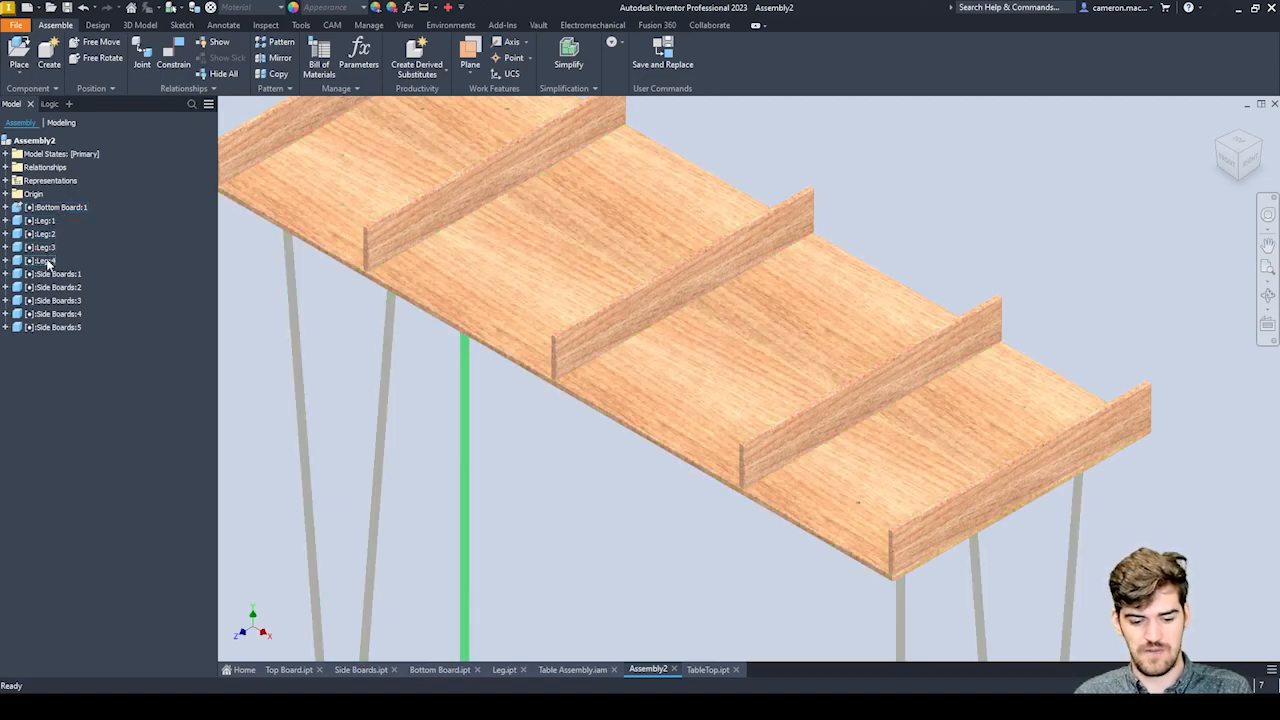
scroll(778, 390, down, 3)
mouse_move(741, 503)
shift+middle_down()
mouse_move(754, 409)
mouse_move(753, 483)
mouse_move(735, 505)
shift+middle_up()
click(18, 52)
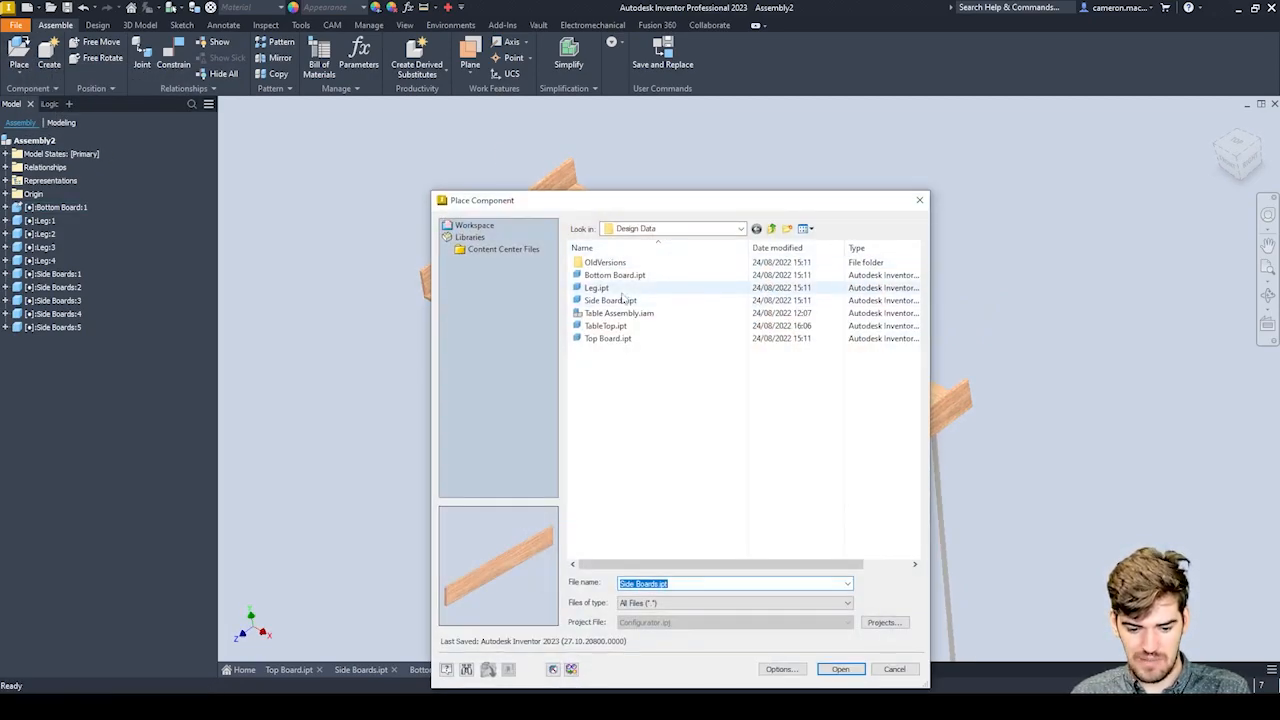
click(607, 329)
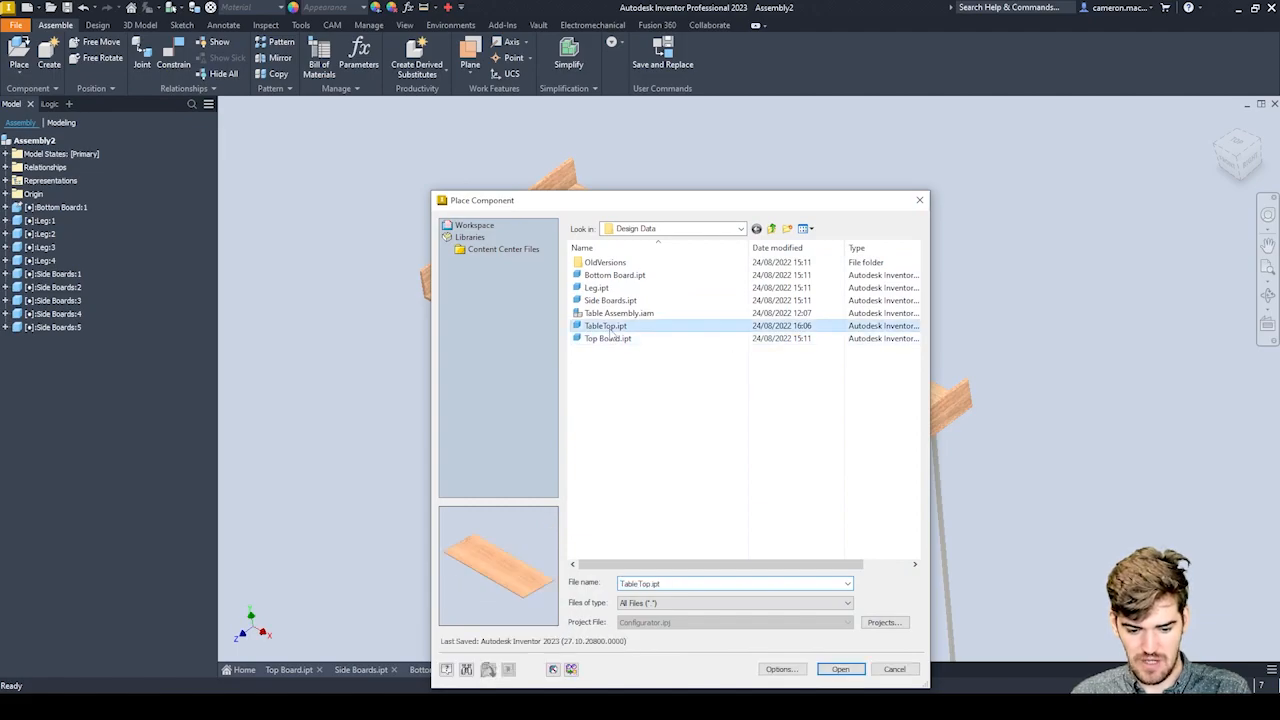
click(840, 669)
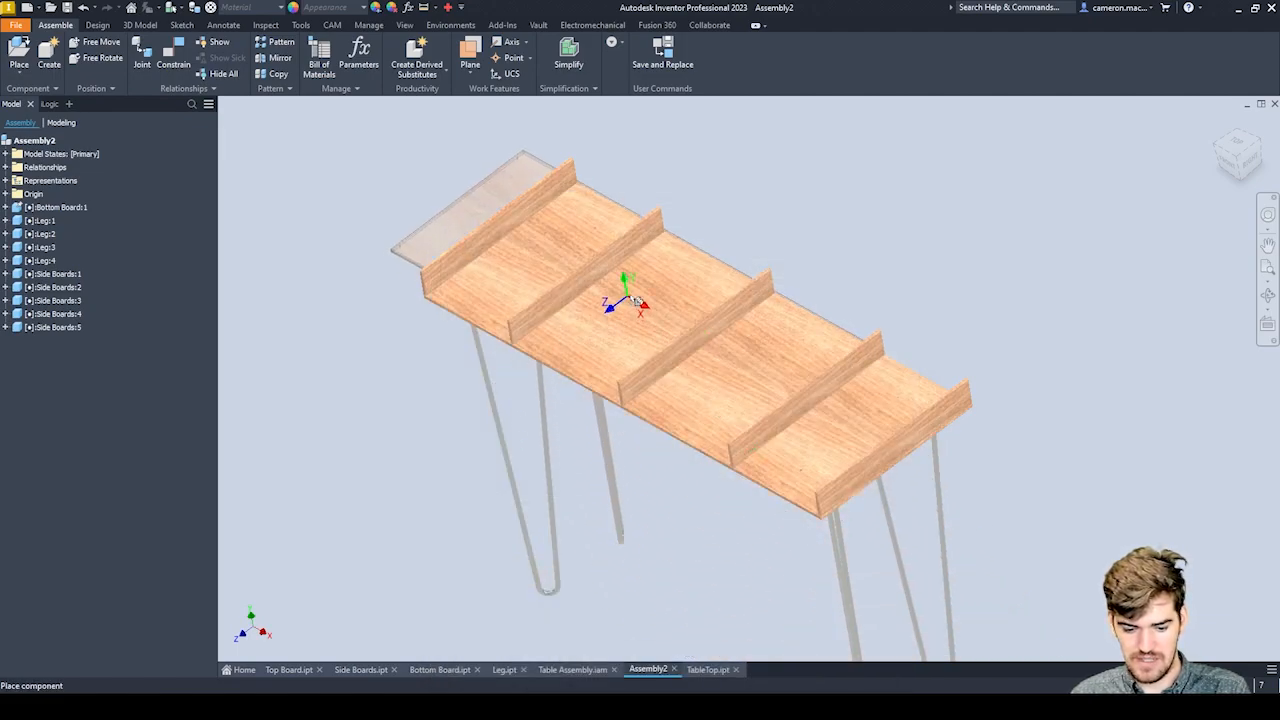
click(862, 245)
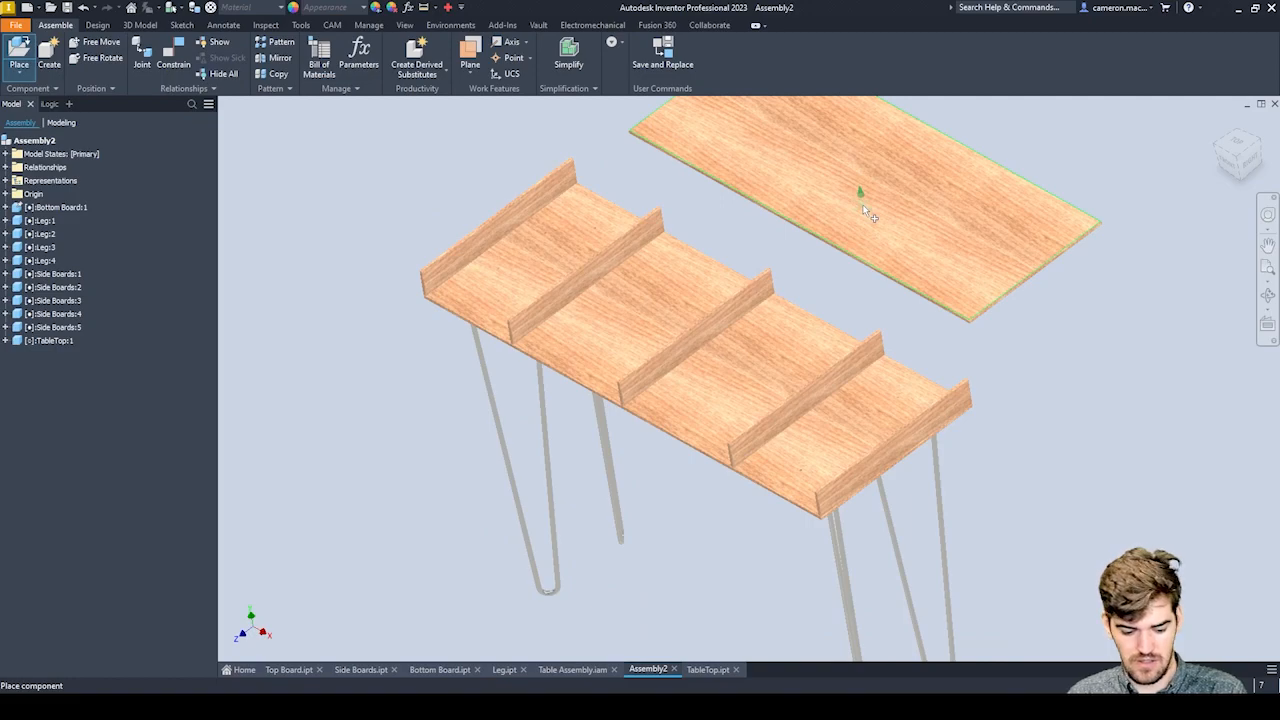
click(865, 211)
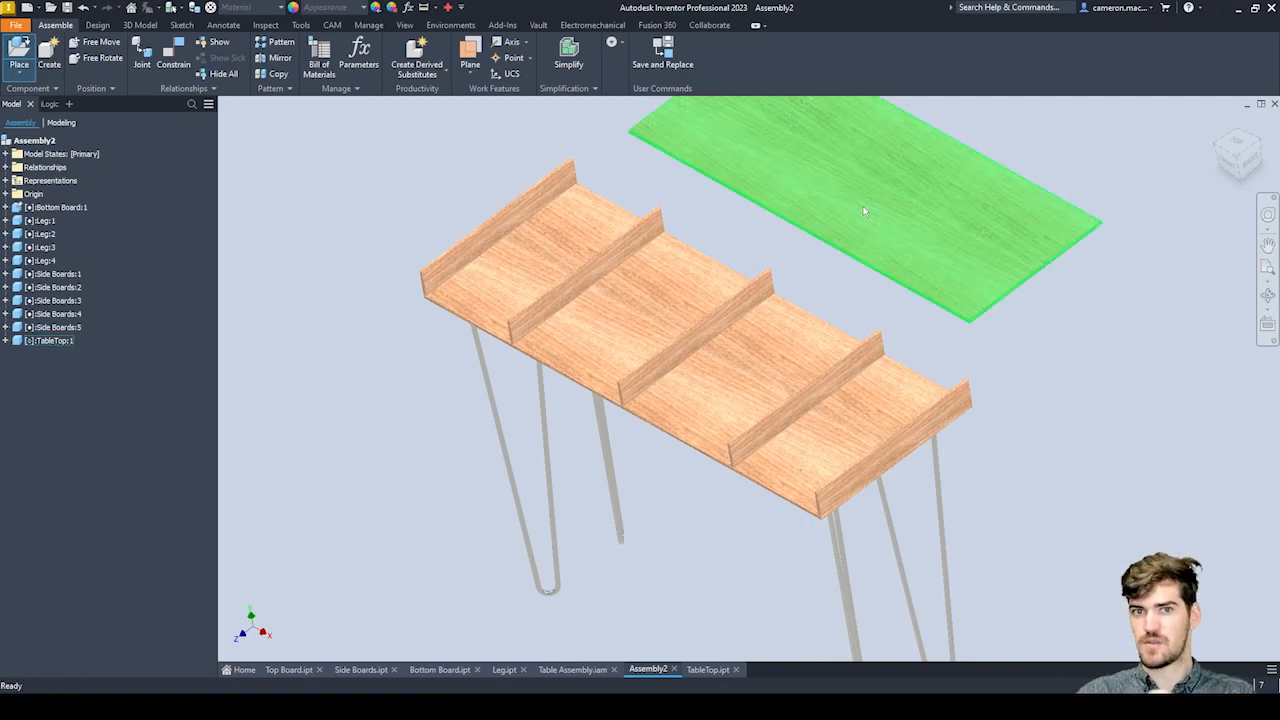
key(Escape)
Examine the undersides of the placed tabletop and the table frame from below.
scroll(866, 290, up, 3)
shift+middle_drag(868, 290, 838, 181)
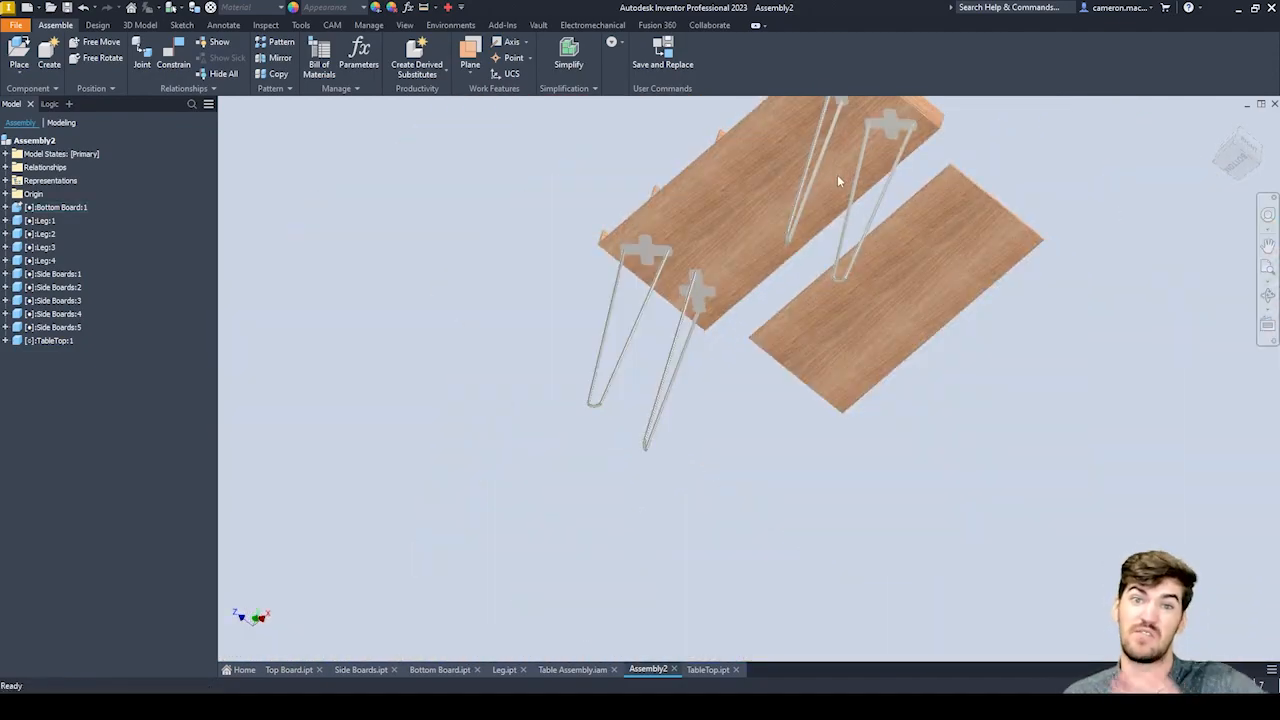
scroll(804, 313, down, 5)
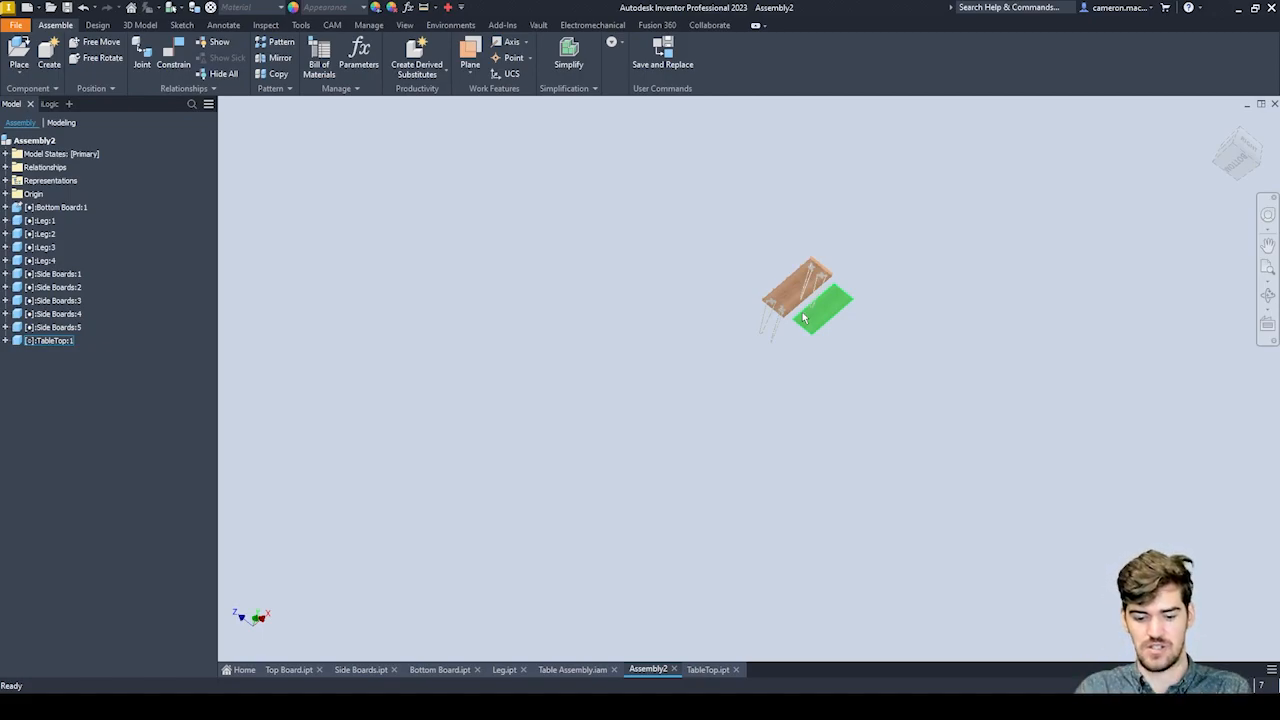
shift+middle_drag(835, 333, 871, 275)
scroll(816, 287, up, 5)
scroll(895, 396, down, 3)
middle_drag(895, 398, 903, 274)
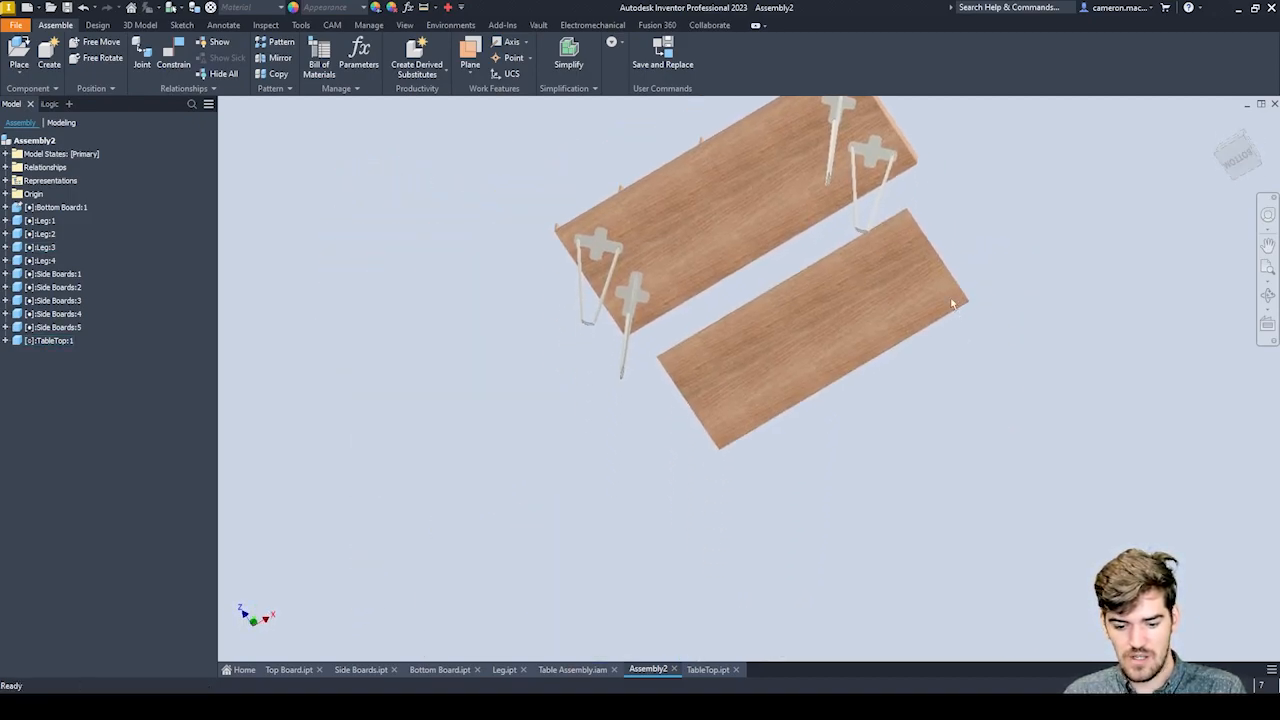
scroll(923, 257, up, 5)
scroll(867, 232, down, 4)
scroll(867, 232, down, 2)
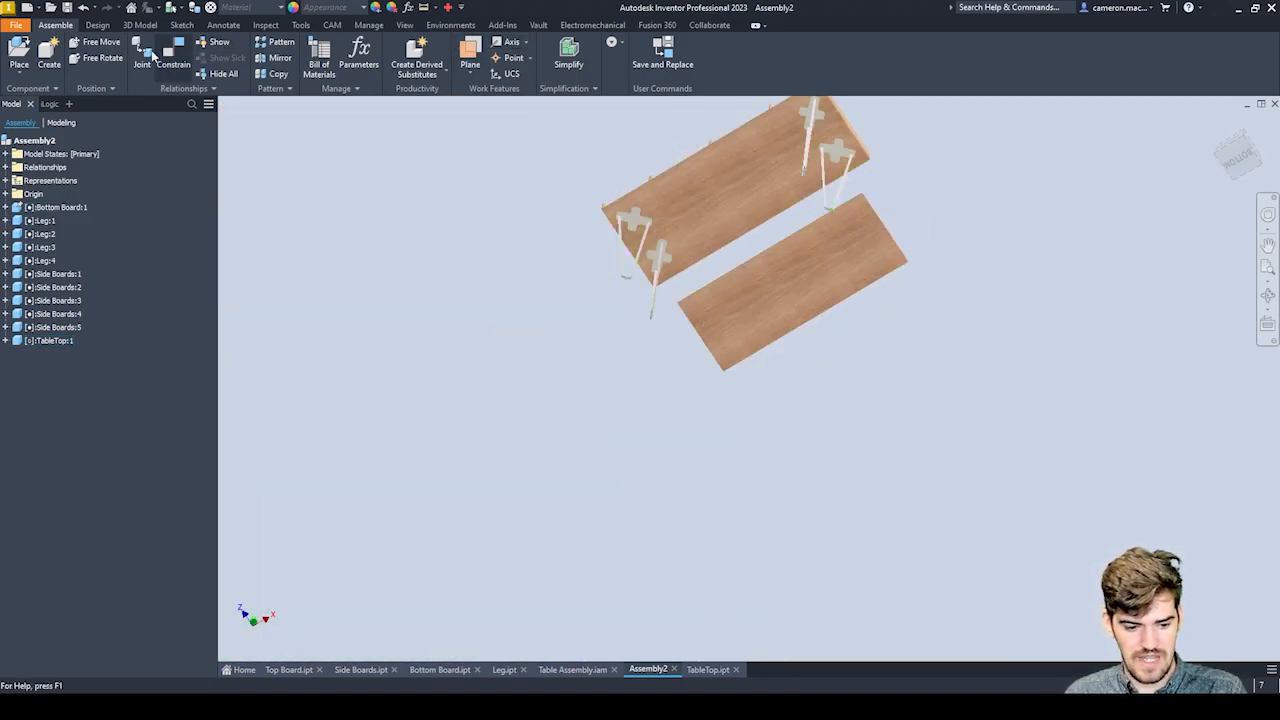
Mate the axis of the tabletop's underside corner hole with the hole in the end side board's upper edge.
click(172, 56)
scroll(909, 220, up, 8)
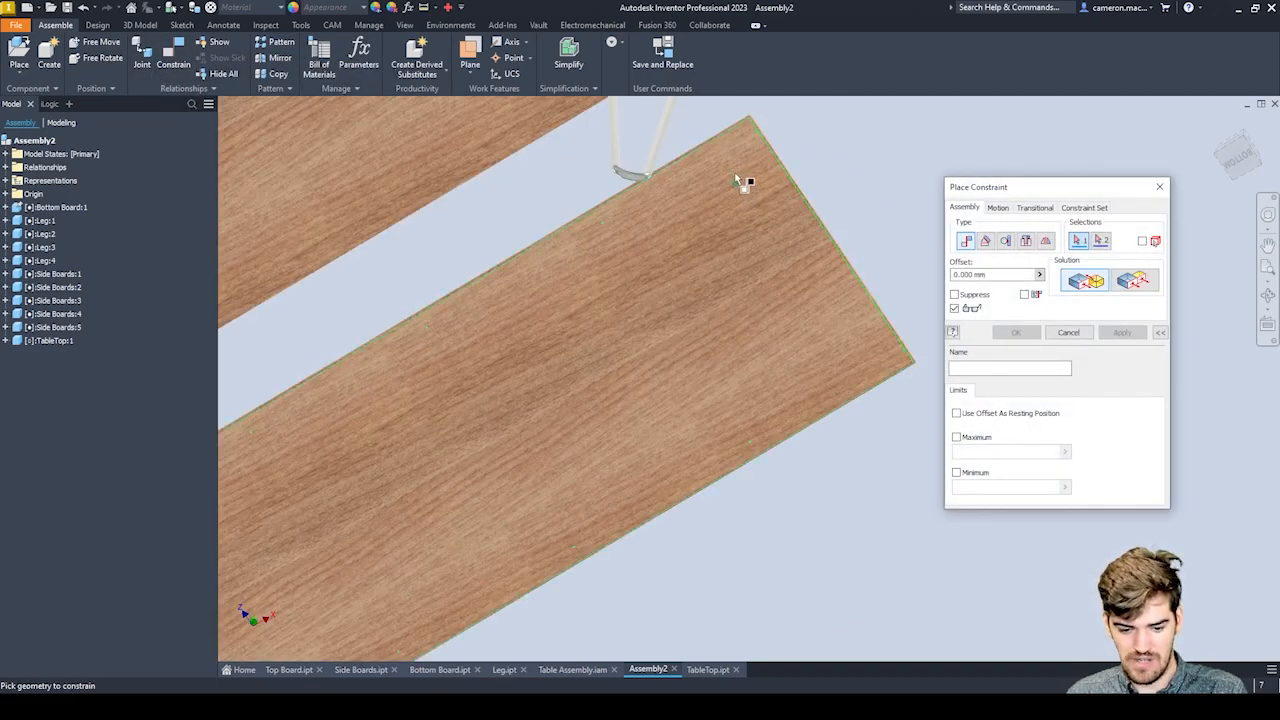
scroll(755, 289, up, 5)
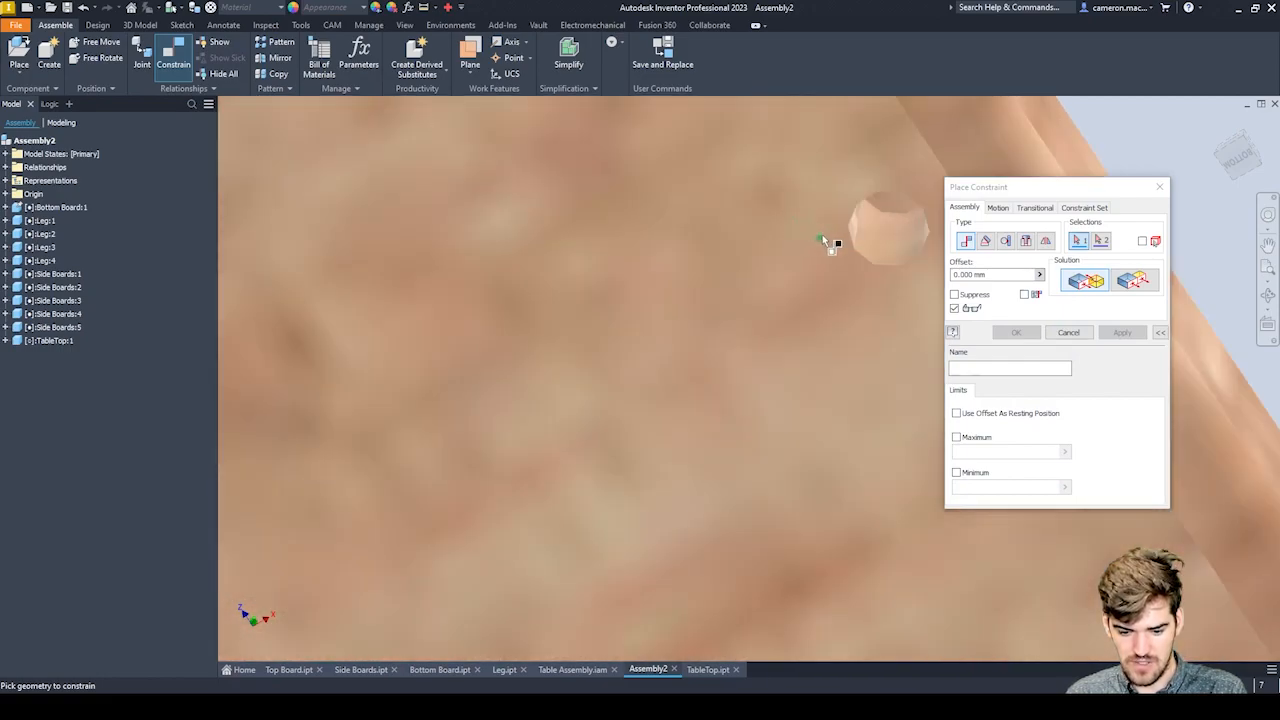
click(845, 243)
scroll(829, 284, down, 6)
shift+middle_drag(791, 217, 773, 310)
scroll(773, 310, down, 4)
scroll(580, 333, up, 5)
scroll(760, 380, up, 3)
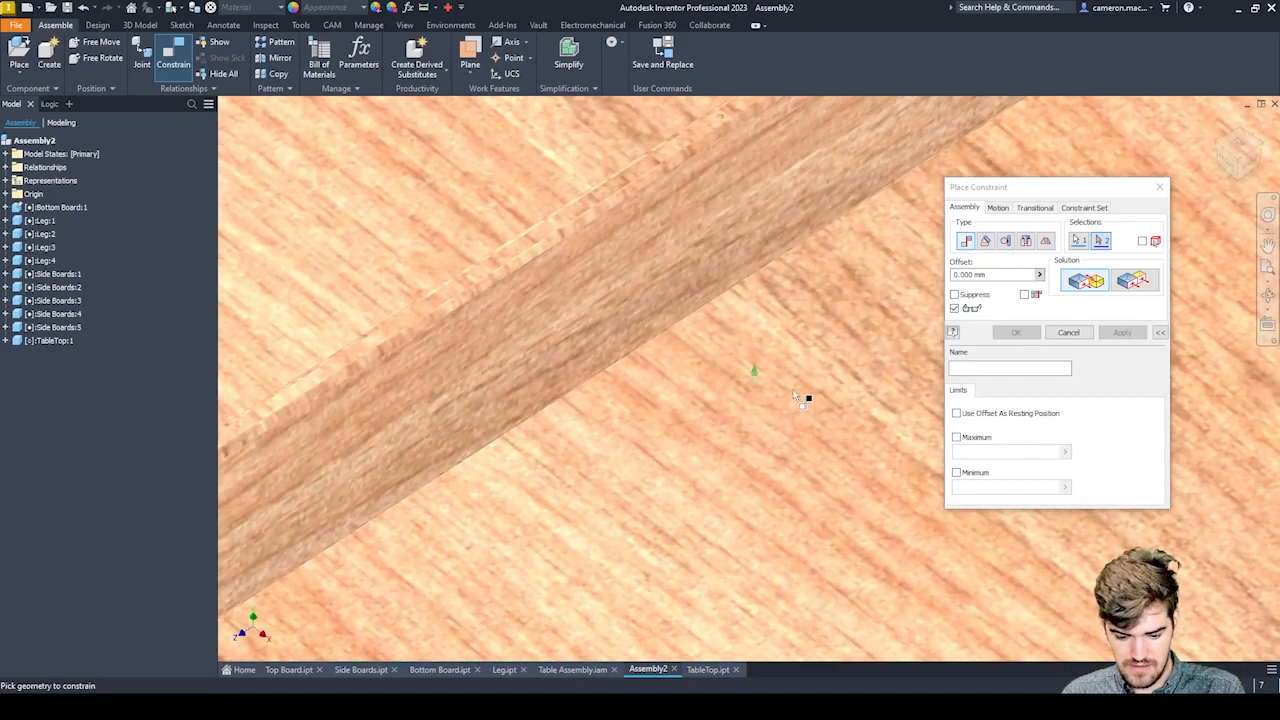
scroll(772, 392, down, 6)
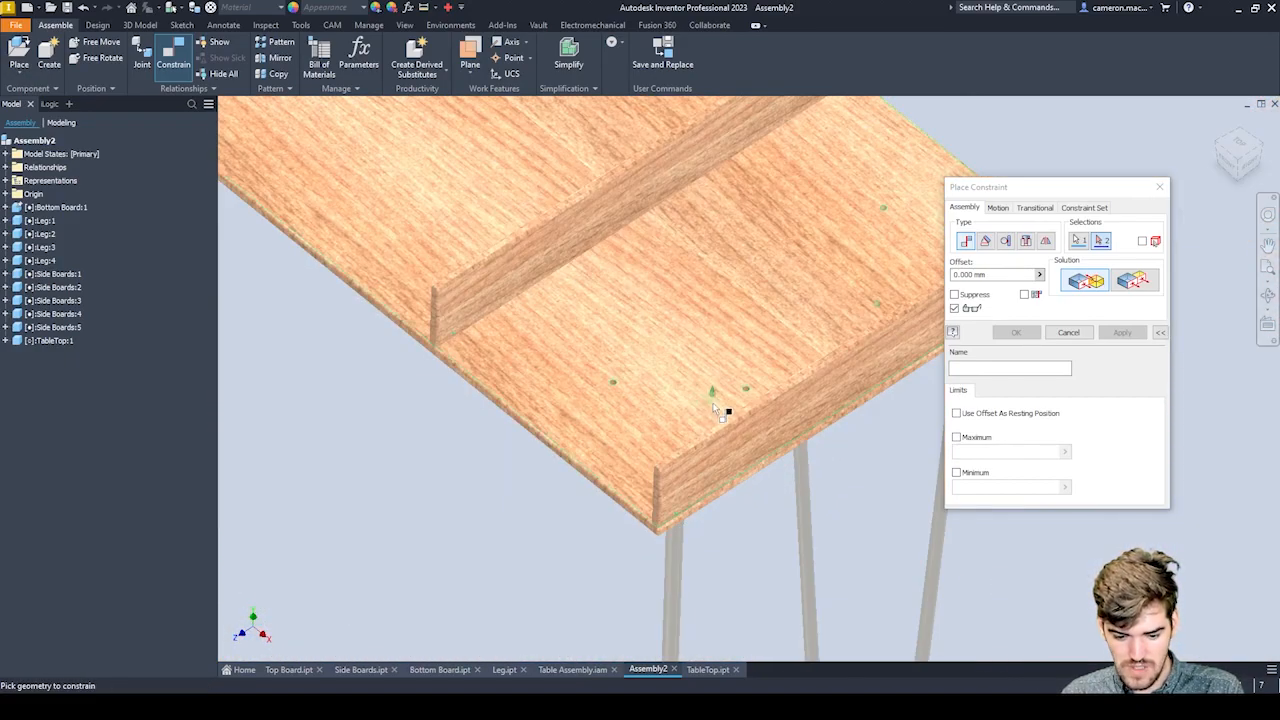
scroll(760, 412, up, 3)
shift+middle_drag(713, 394, 830, 436)
scroll(858, 480, up, 5)
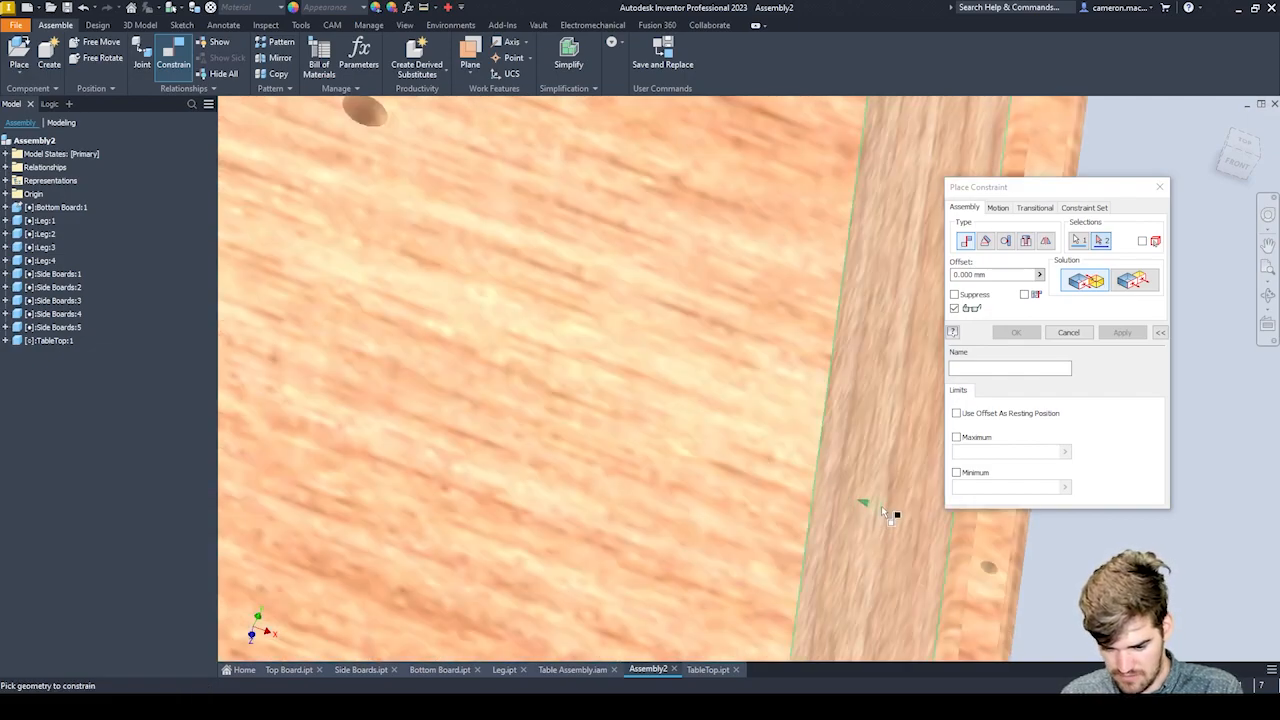
middle_drag(881, 508, 662, 354)
click(745, 390)
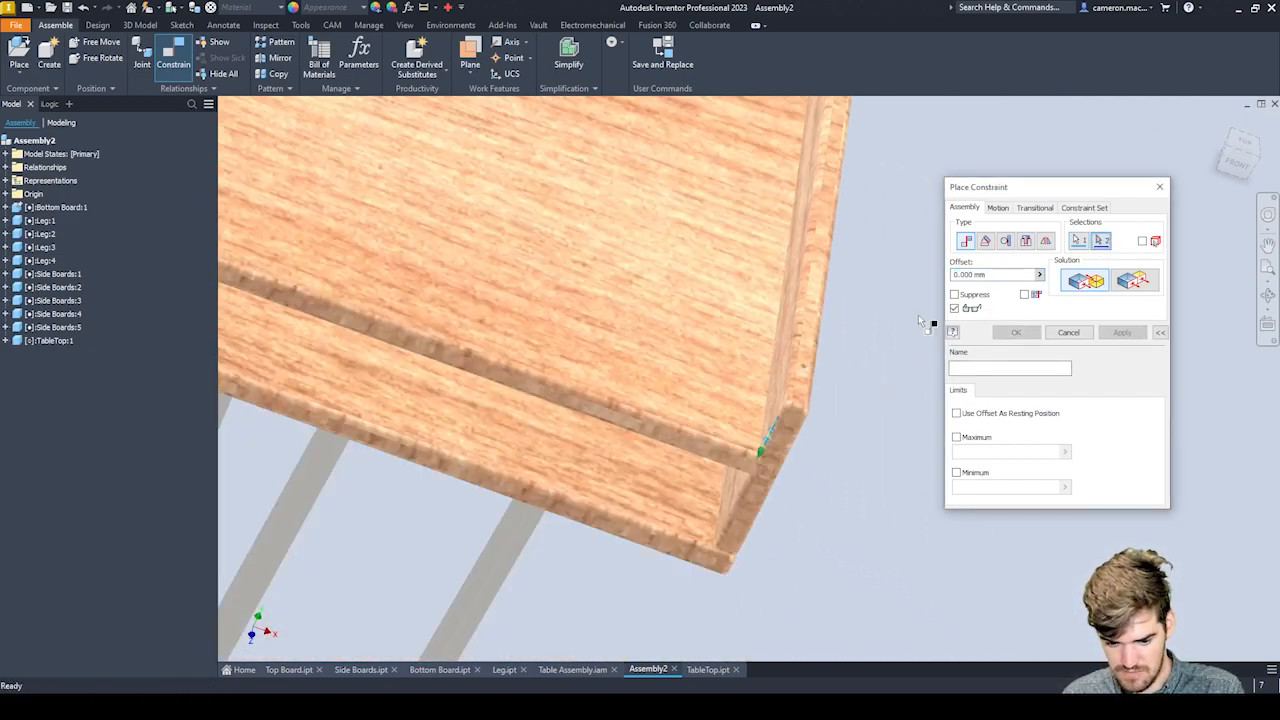
scroll(790, 375, up, 5)
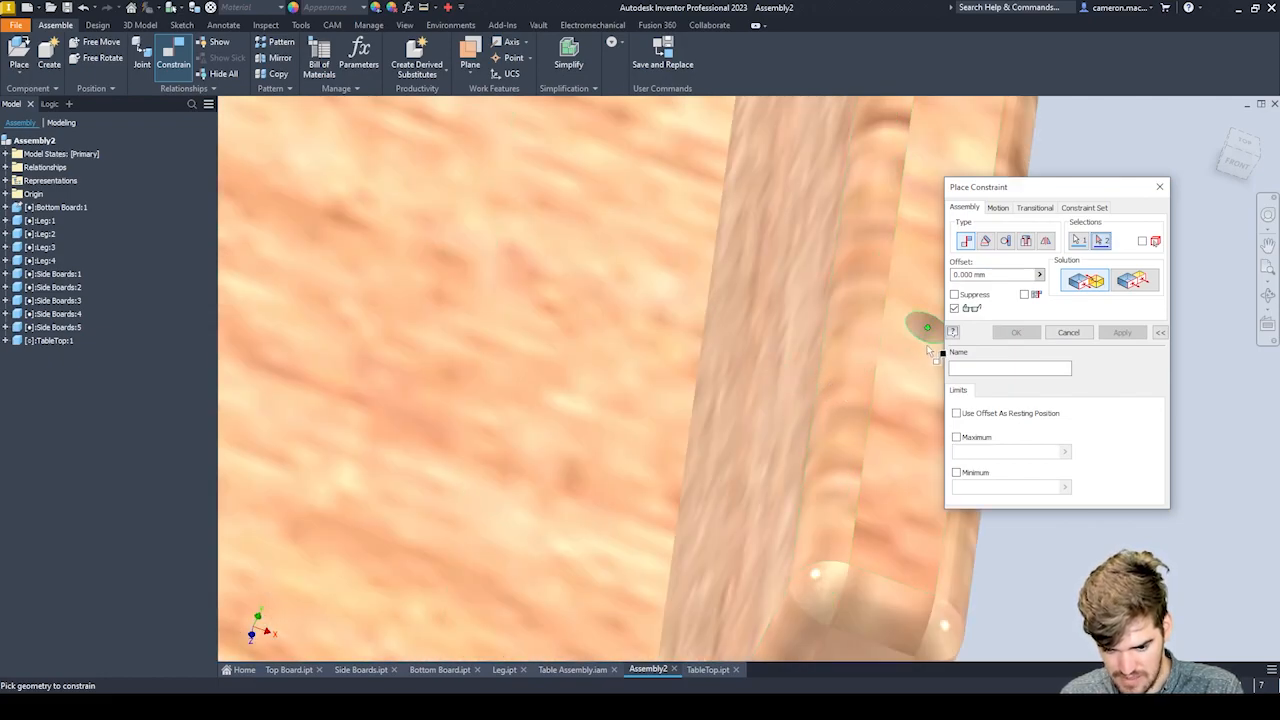
click(922, 328)
scroll(667, 327, down, 6)
shift+middle_drag(667, 327, 650, 350)
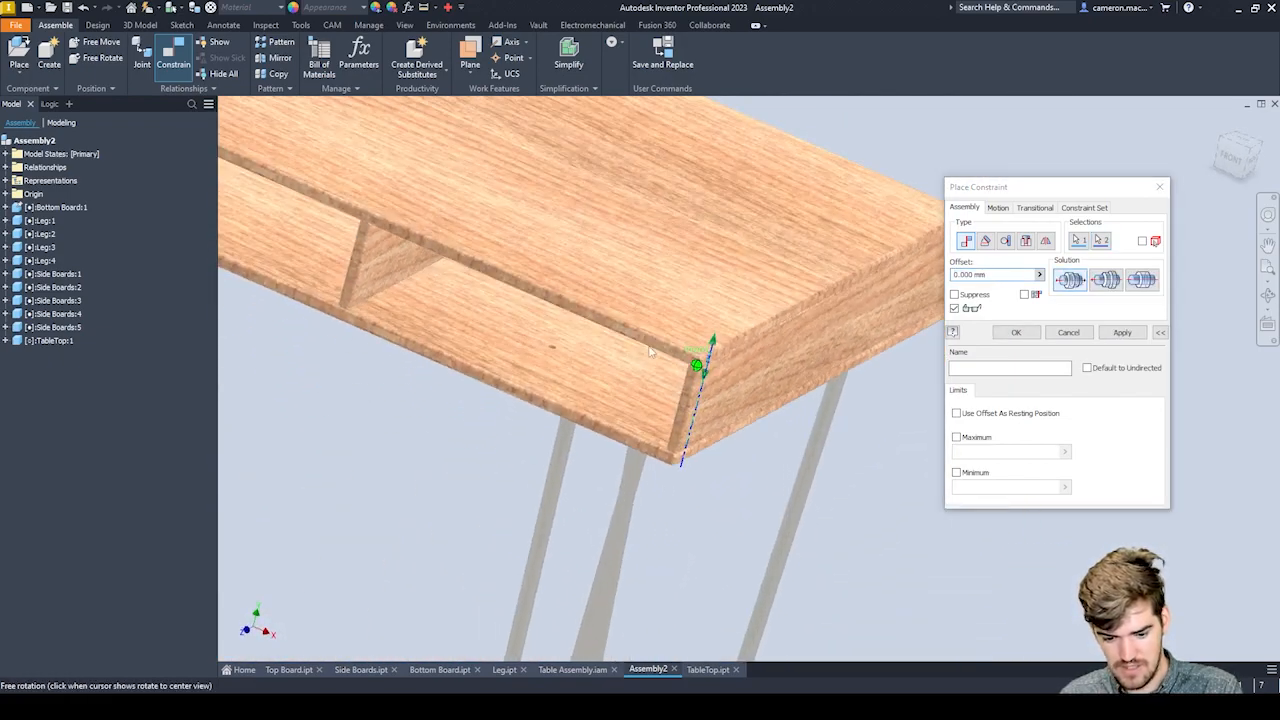
click(1126, 333)
shift+middle_drag(685, 357, 646, 364)
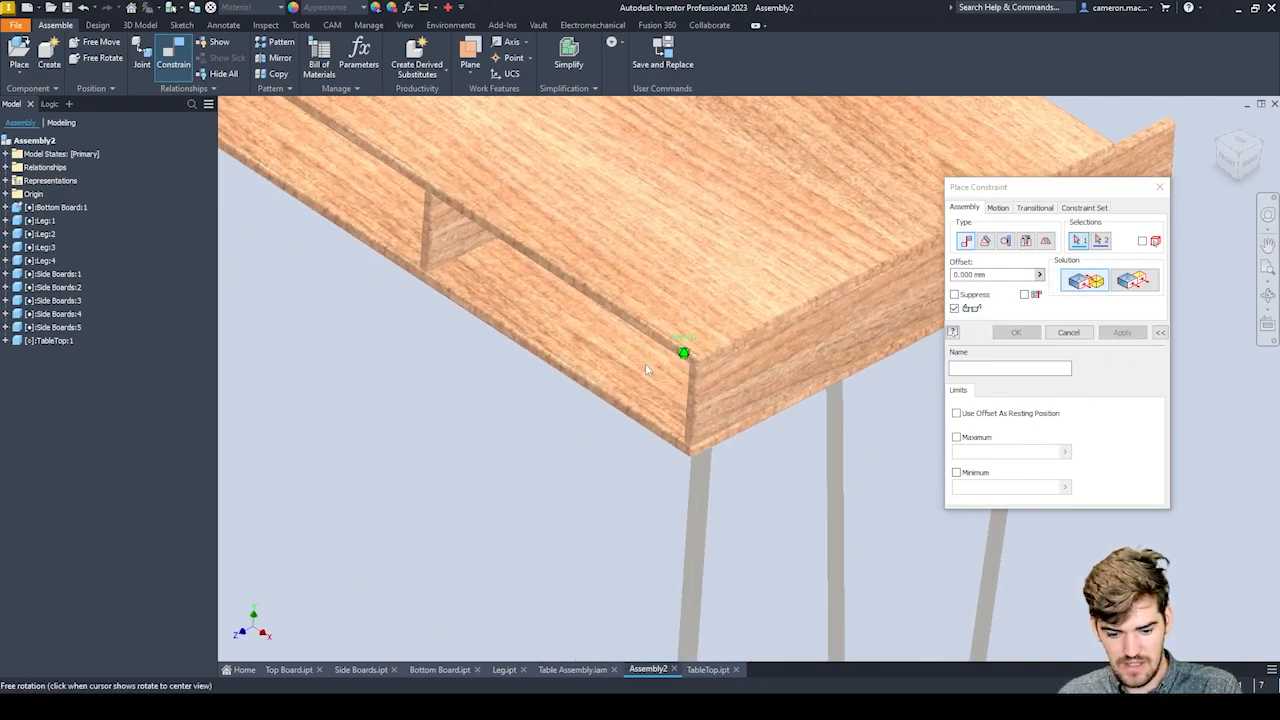
key(Escape)
Lift the tabletop above the side boards along its constrained hole axis.
scroll(734, 477, up, 5)
scroll(695, 345, down, 6)
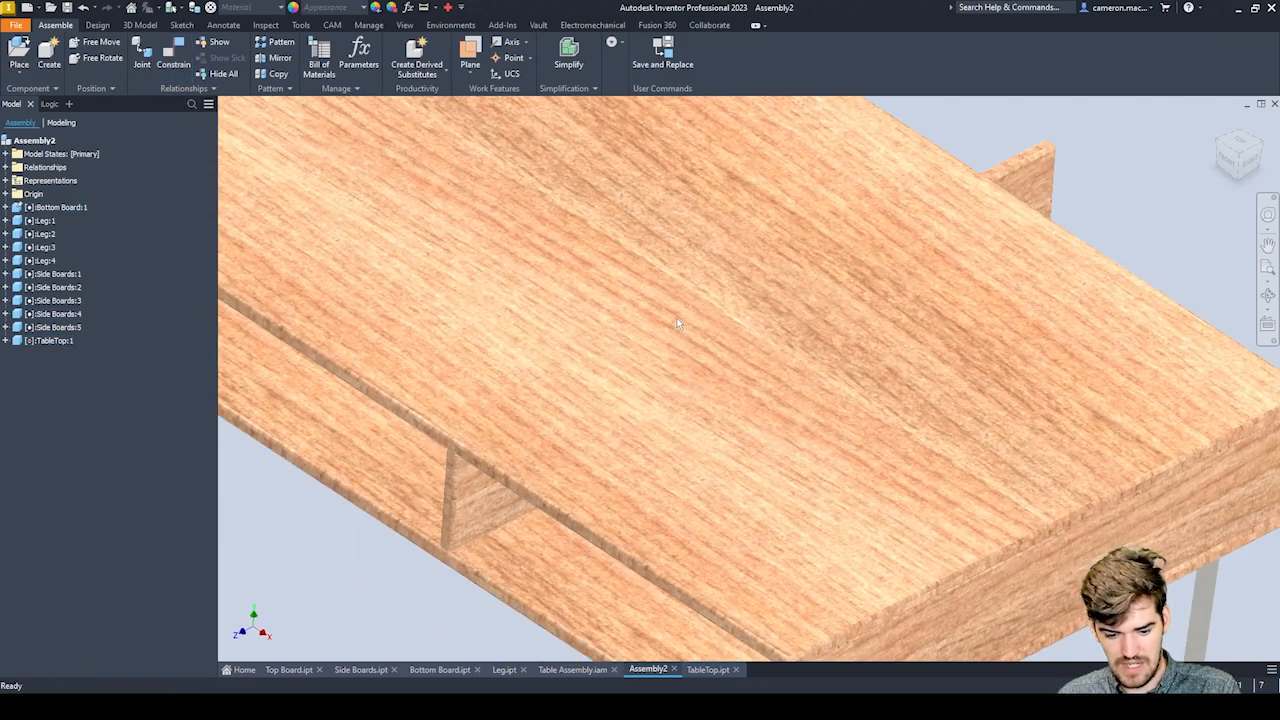
scroll(660, 412, up, 3)
scroll(660, 412, up, 4)
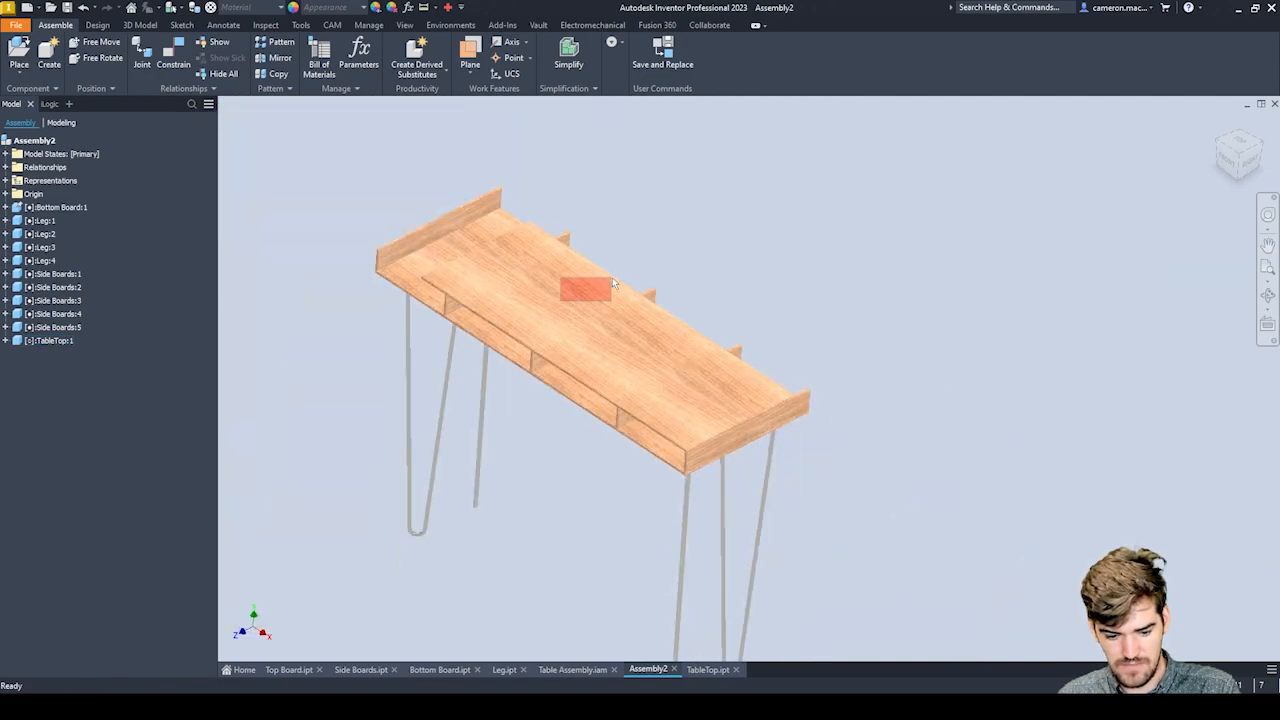
click(542, 268)
drag(519, 246, 490, 186)
key(Escape)
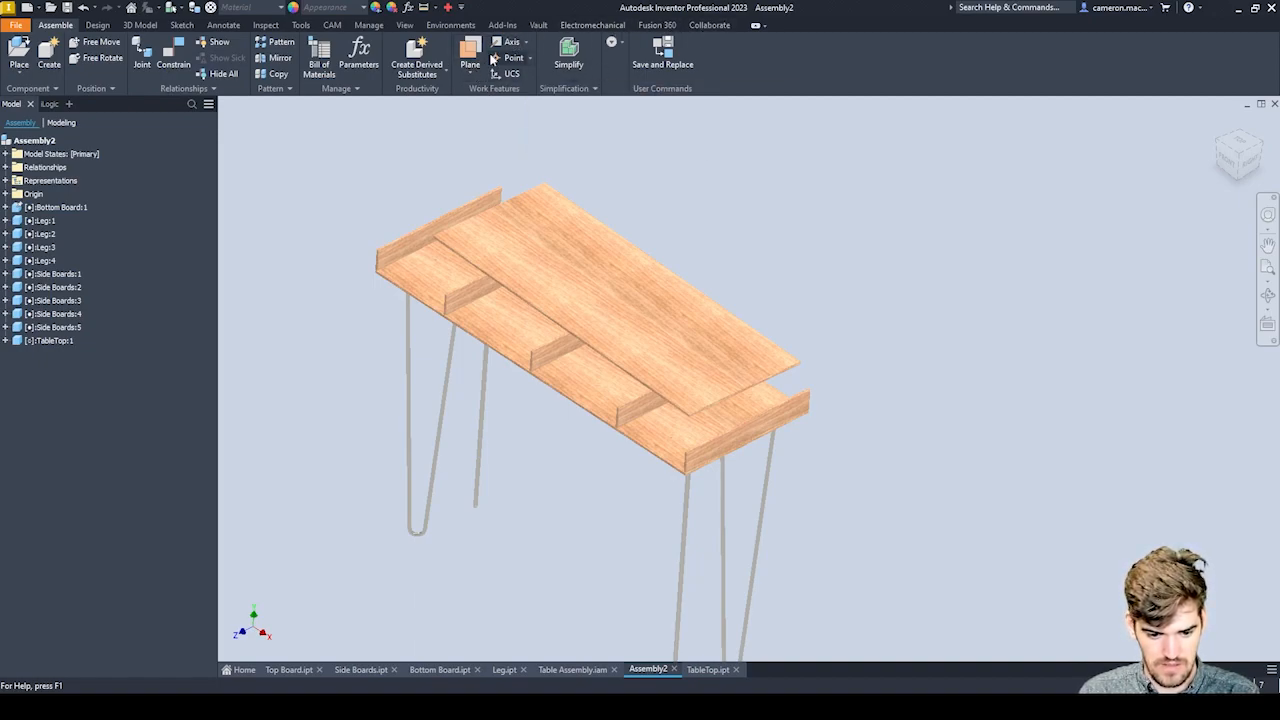
Measure the distance between the bottom board's two opposite end faces.
click(424, 8)
scroll(700, 482, up, 5)
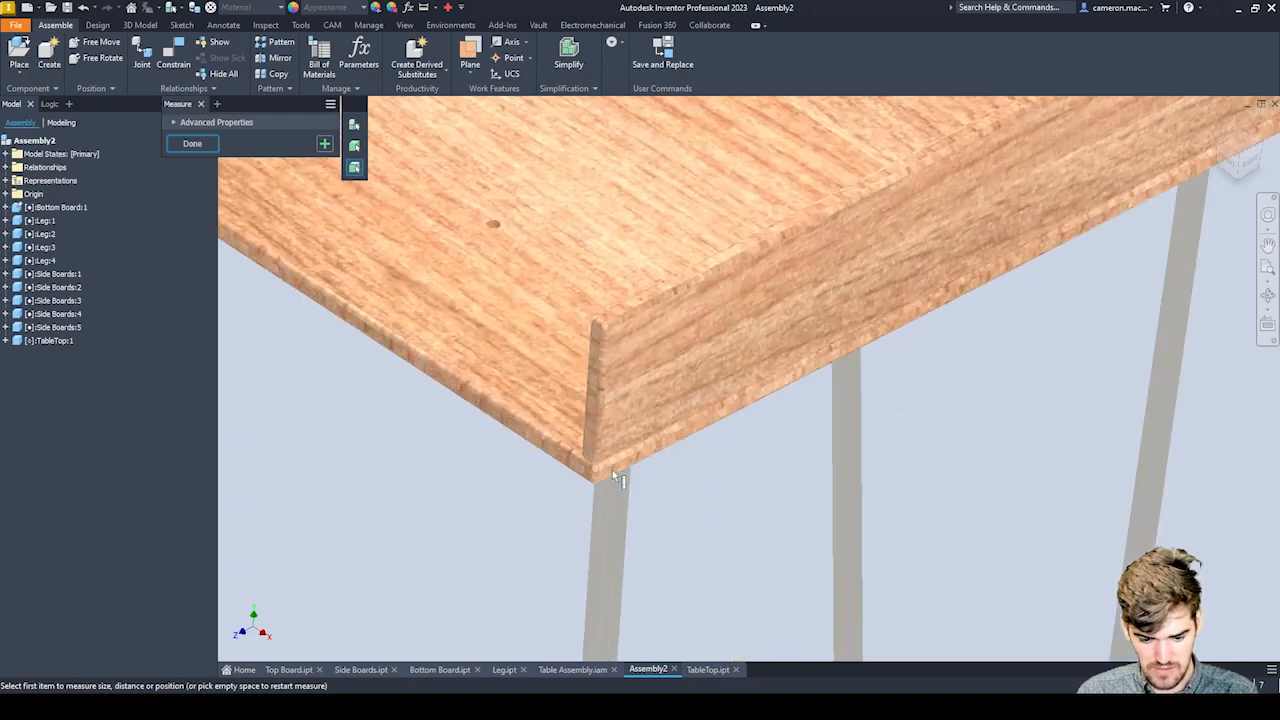
click(616, 468)
scroll(782, 447, down, 5)
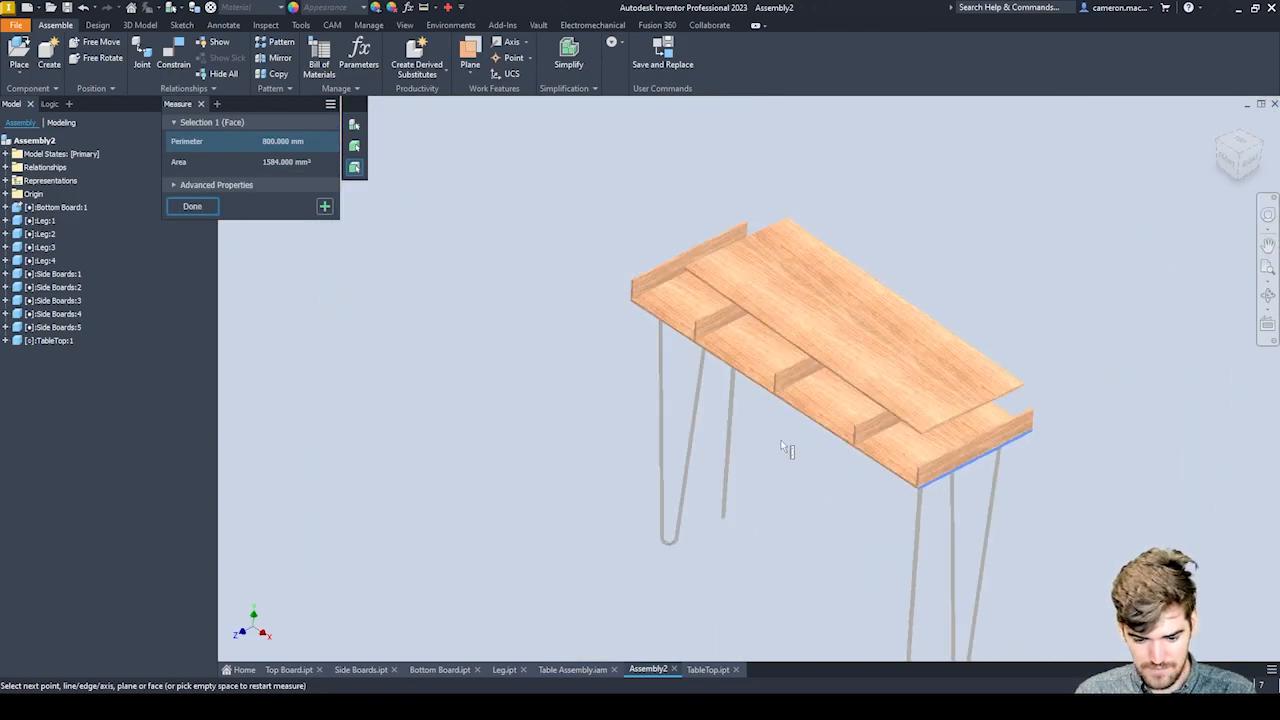
shift+middle_drag(782, 447, 966, 394)
scroll(733, 460, up, 8)
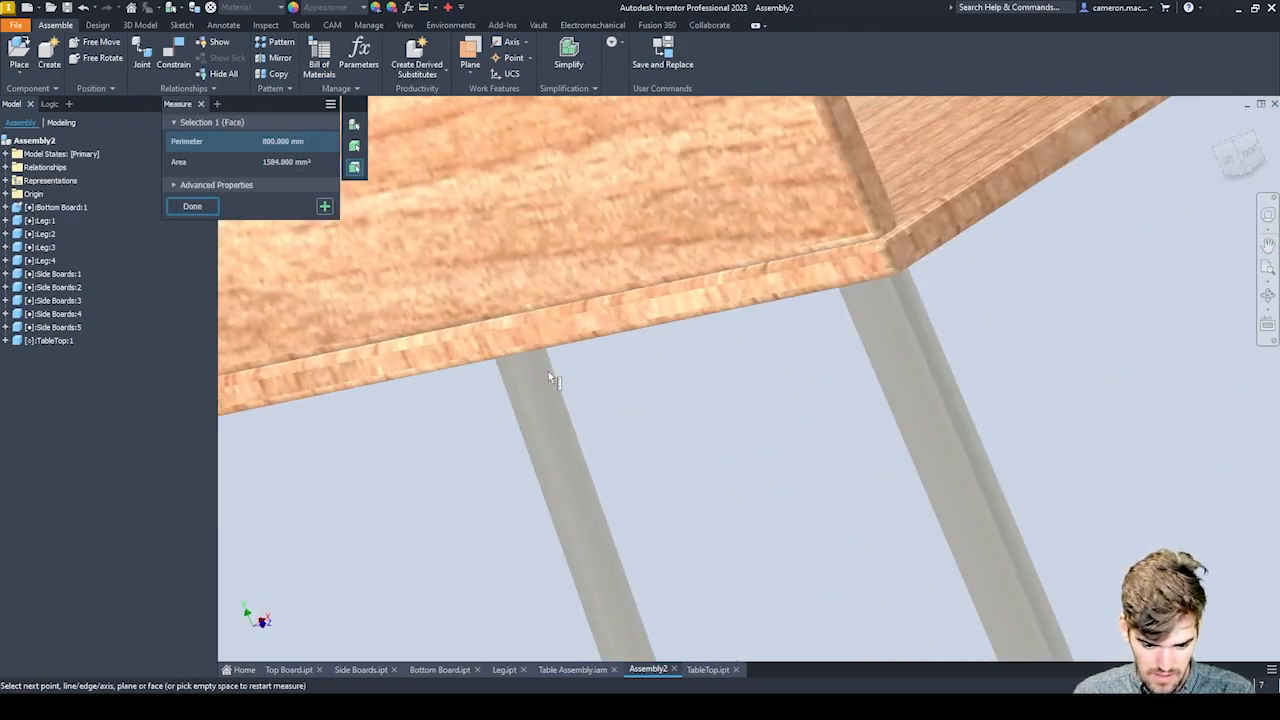
click(599, 322)
scroll(619, 368, down, 8)
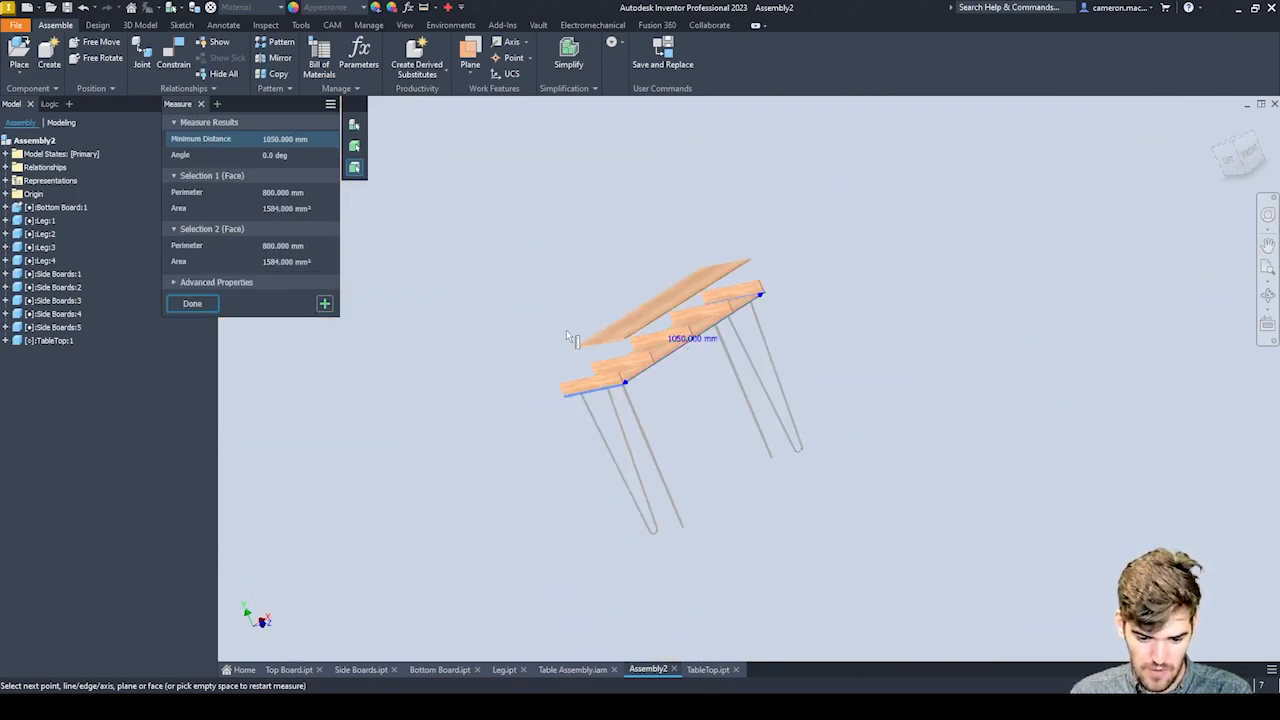
scroll(581, 366, up, 6)
scroll(790, 446, down, 3)
scroll(878, 522, up, 4)
scroll(880, 527, up, 3)
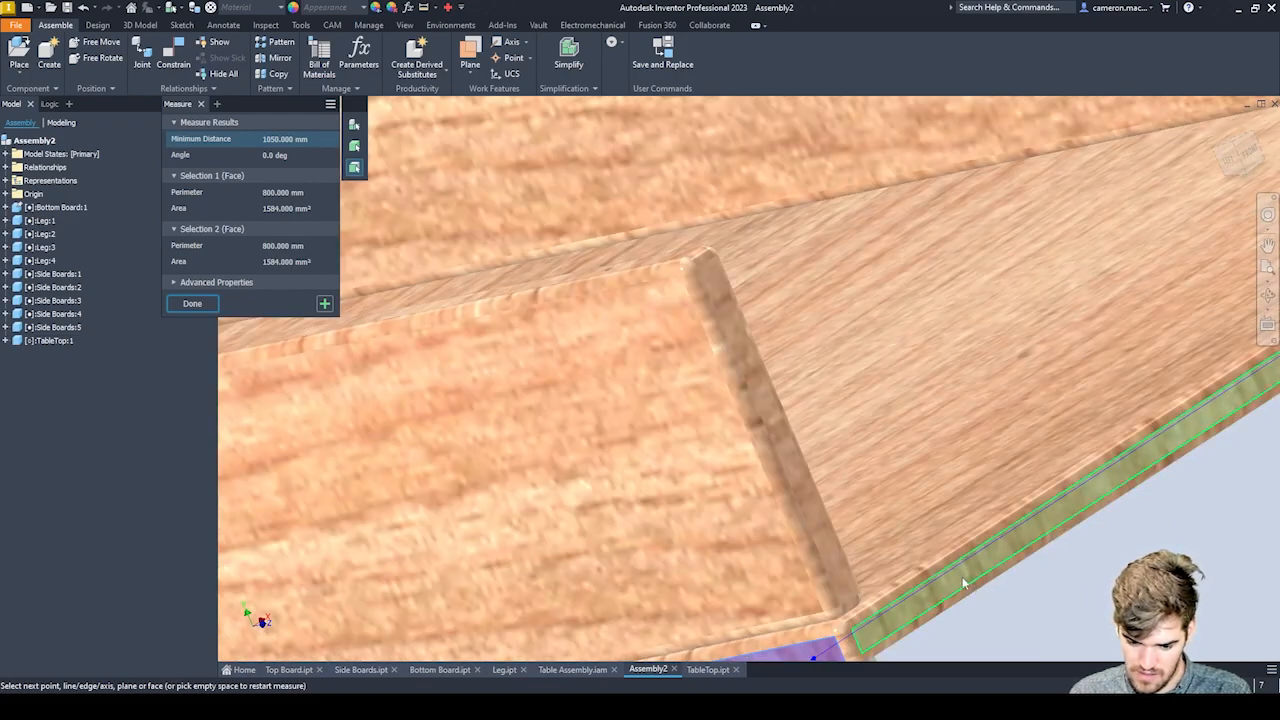
Measure the distance between the bottom board's two opposite long edge faces.
click(960, 582)
scroll(877, 511, down, 5)
middle_drag(634, 503, 1105, 509)
scroll(1104, 504, up, 8)
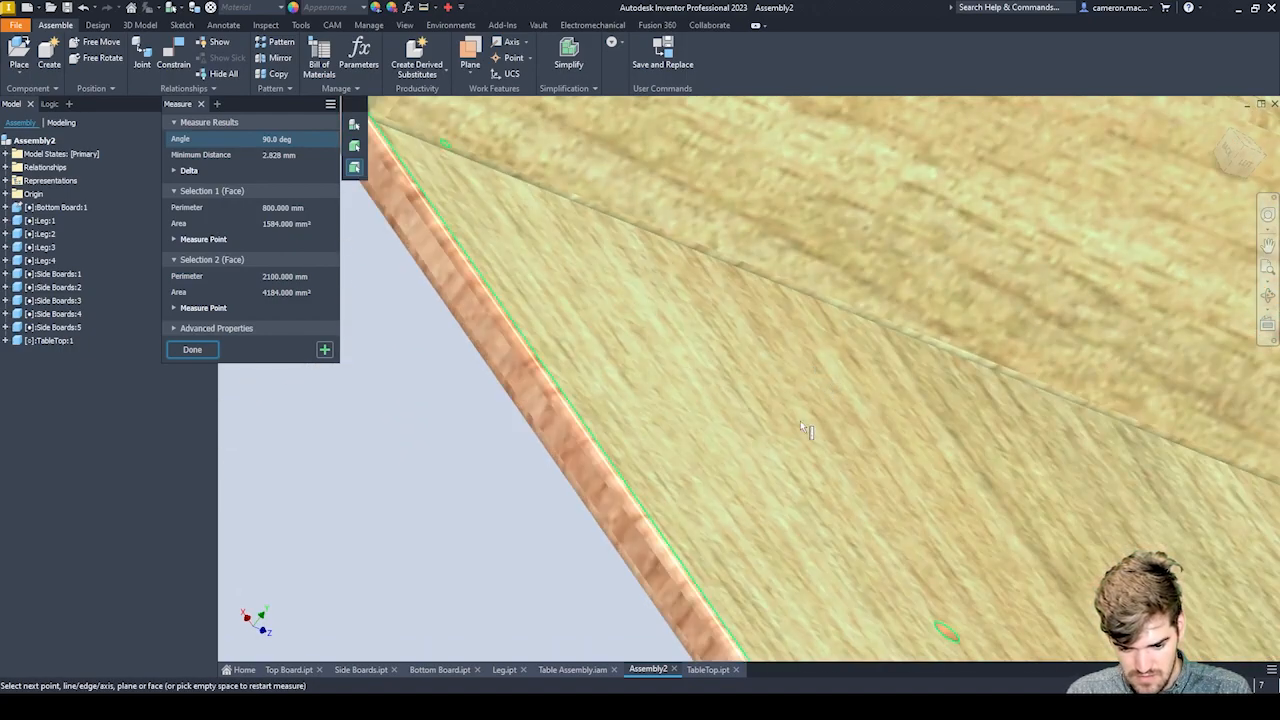
click(607, 510)
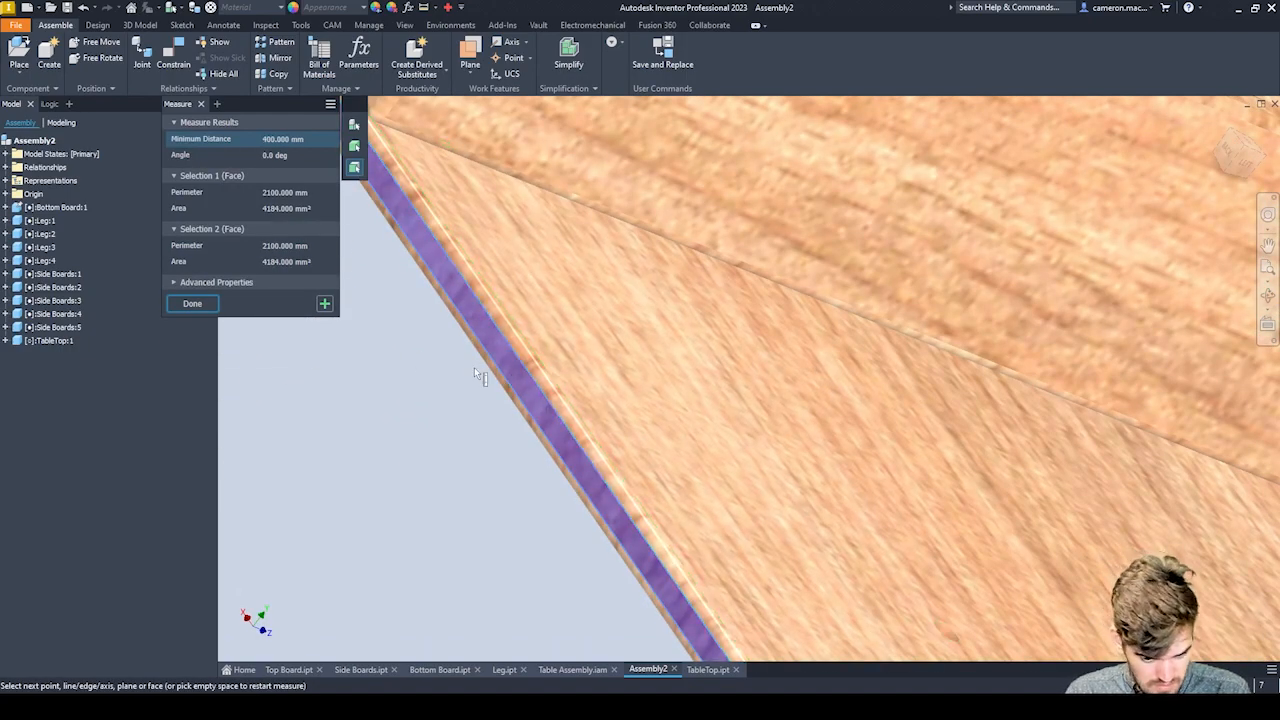
scroll(478, 372, down, 5)
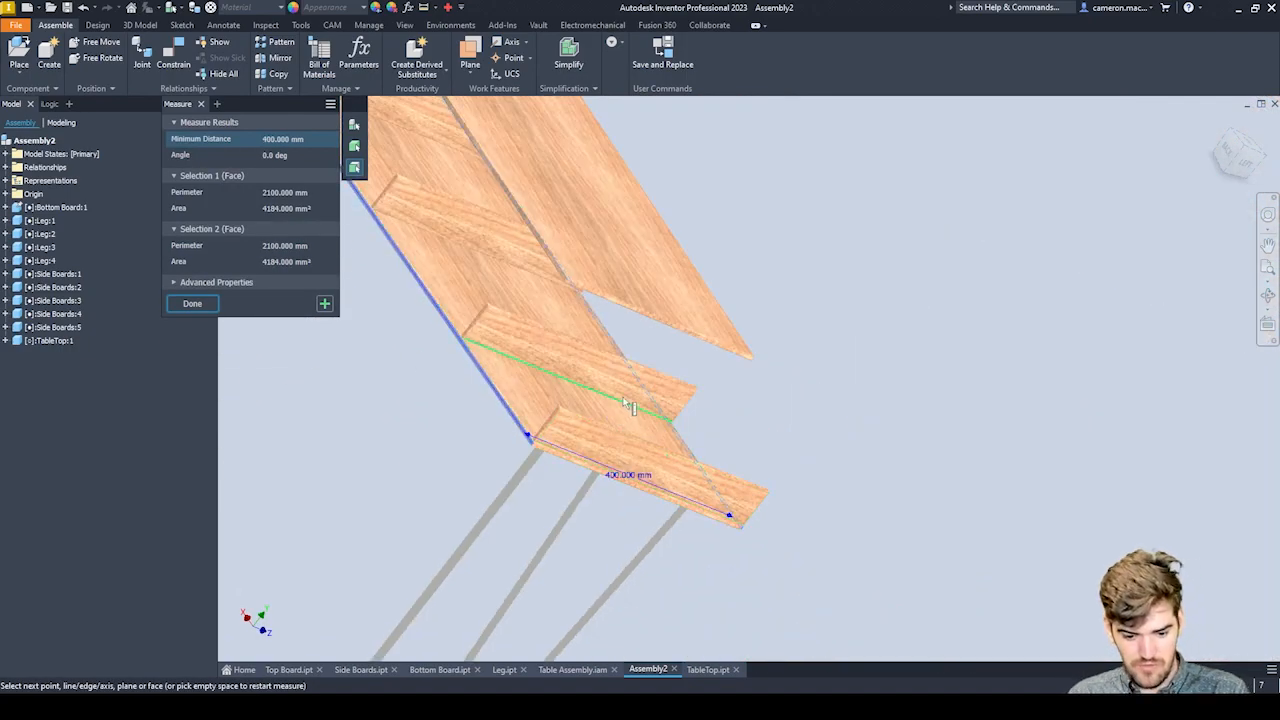
key(Escape)
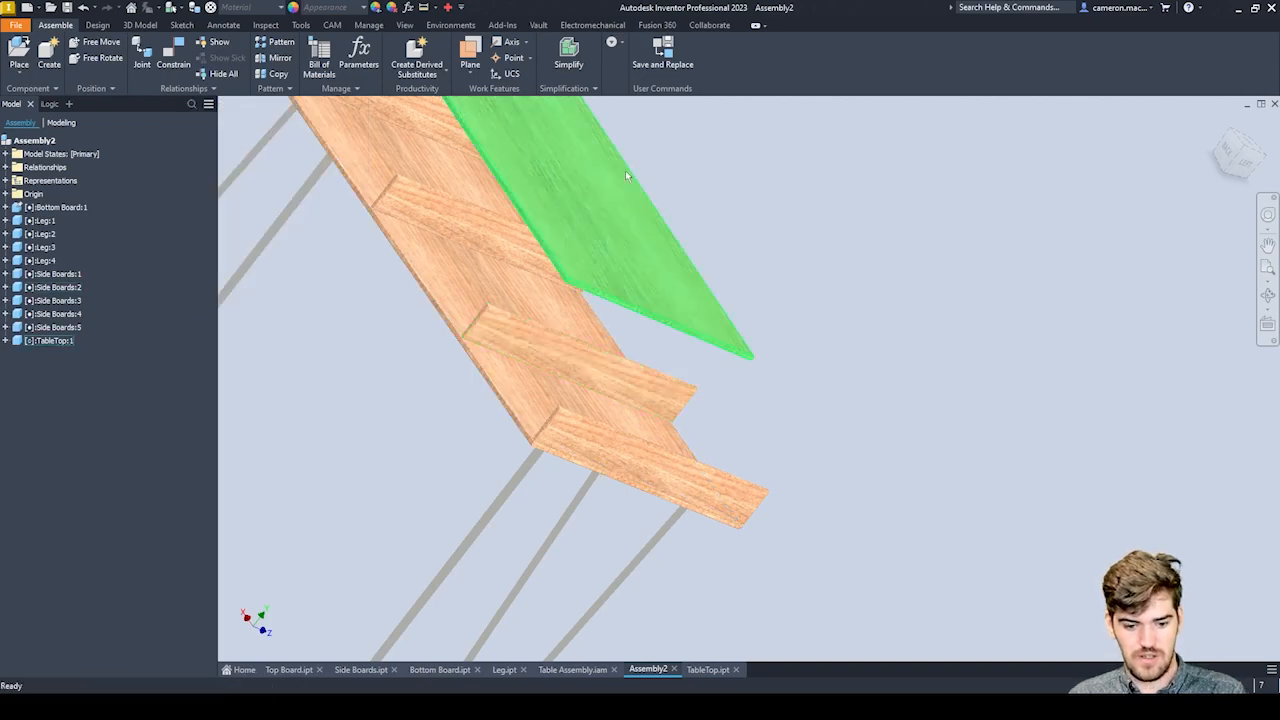
In the TableTop part, set the Width parameter to 1050 mm and the Depth parameter to 400 mm.
click(707, 669)
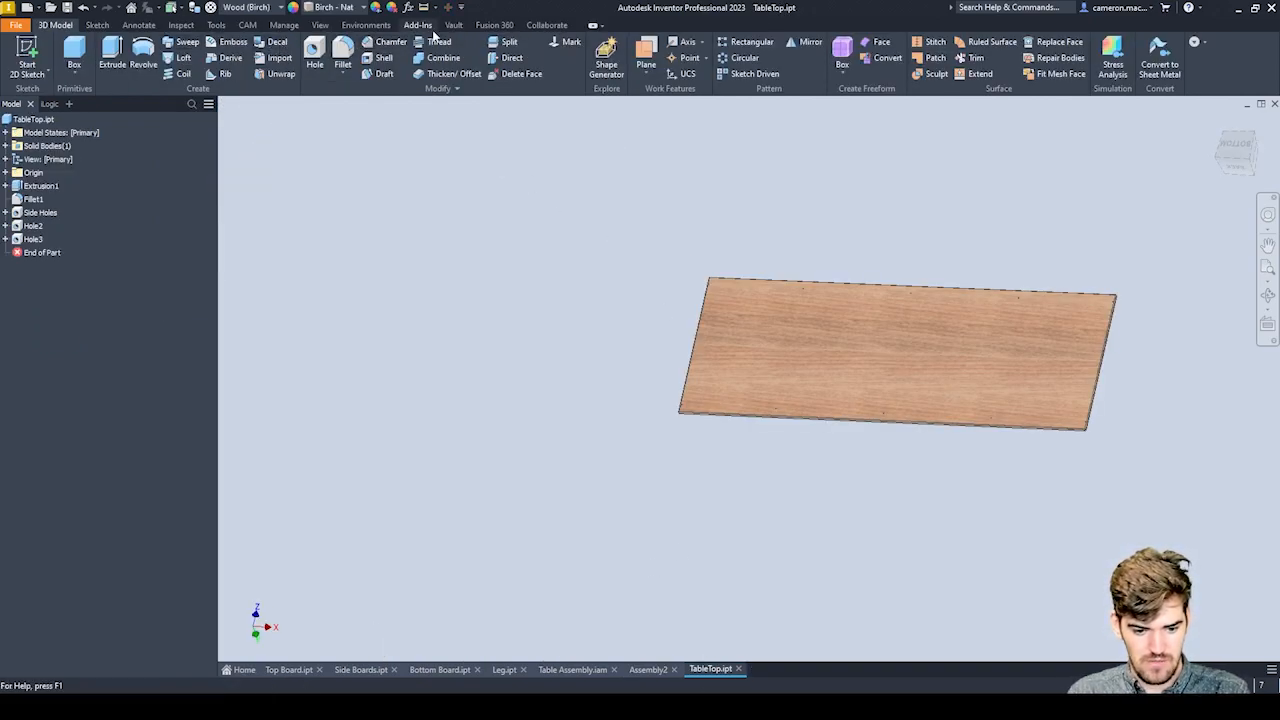
click(409, 7)
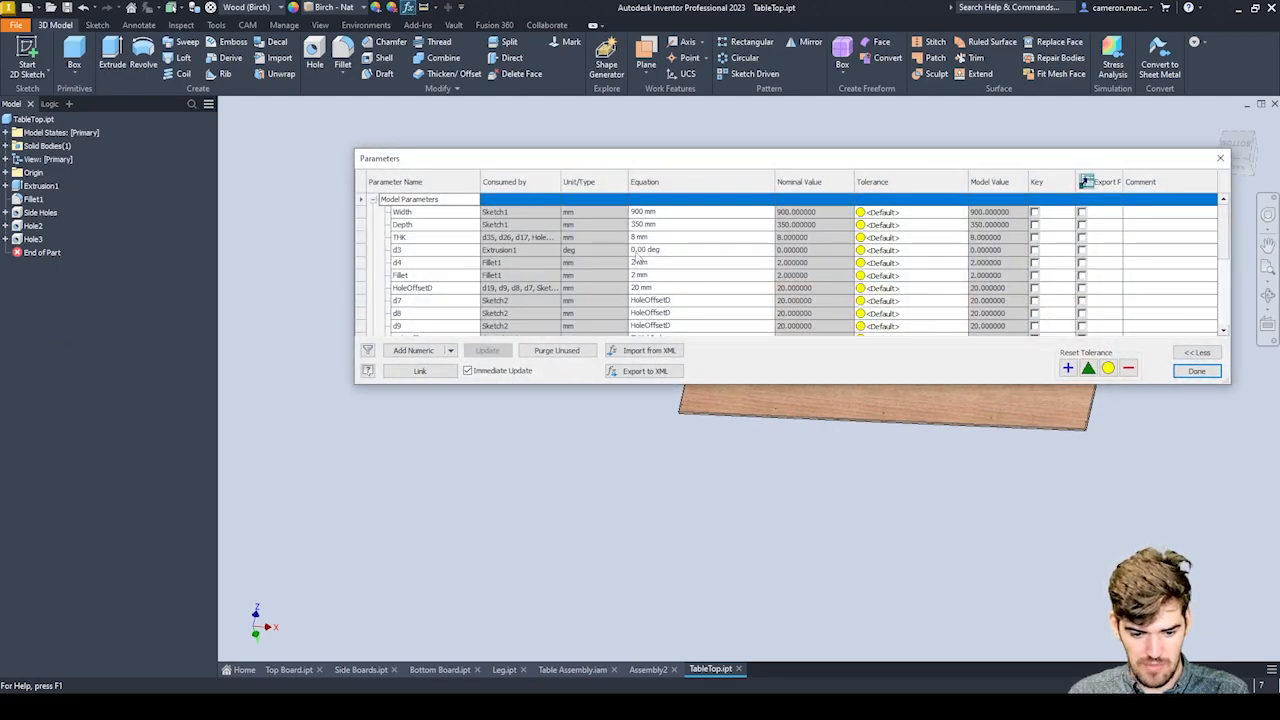
click(655, 212)
text(1050)
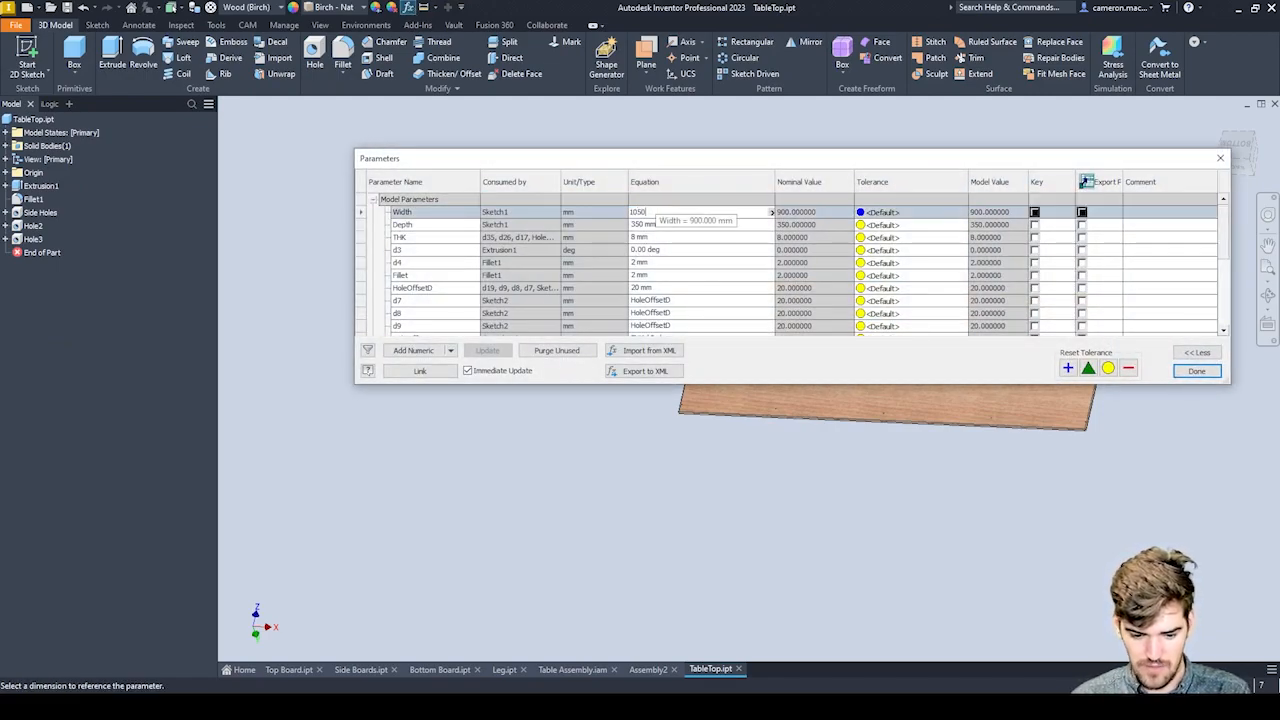
click(655, 225)
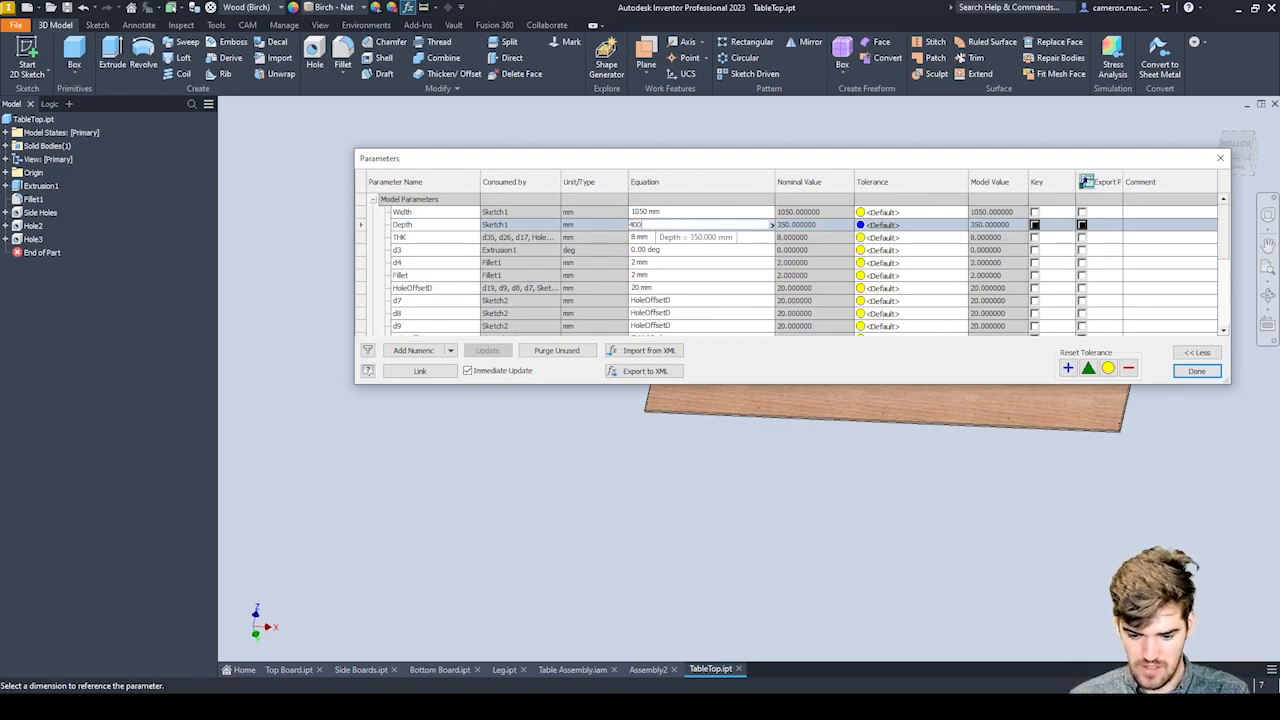
click(1190, 372)
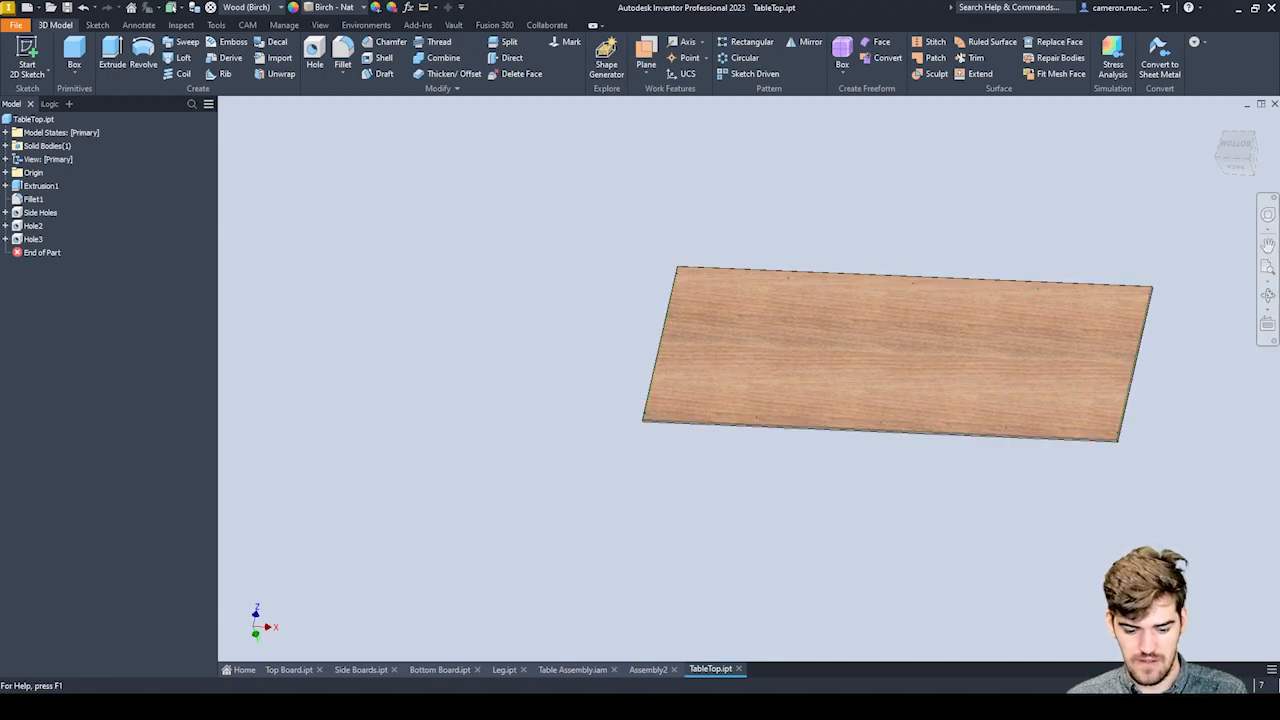
Return to the Assembly2 document and raise the resized tabletop above the side boards, exposing its underside.
click(648, 669)
scroll(693, 349, down, 5)
shift+middle_drag(700, 357, 745, 432)
mouse_move(564, 318)
mouse_down()
mouse_move(657, 230)
mouse_move(597, 315)
mouse_move(543, 278)
mouse_move(573, 327)
mouse_up()
shift+middle_drag(658, 393, 665, 305)
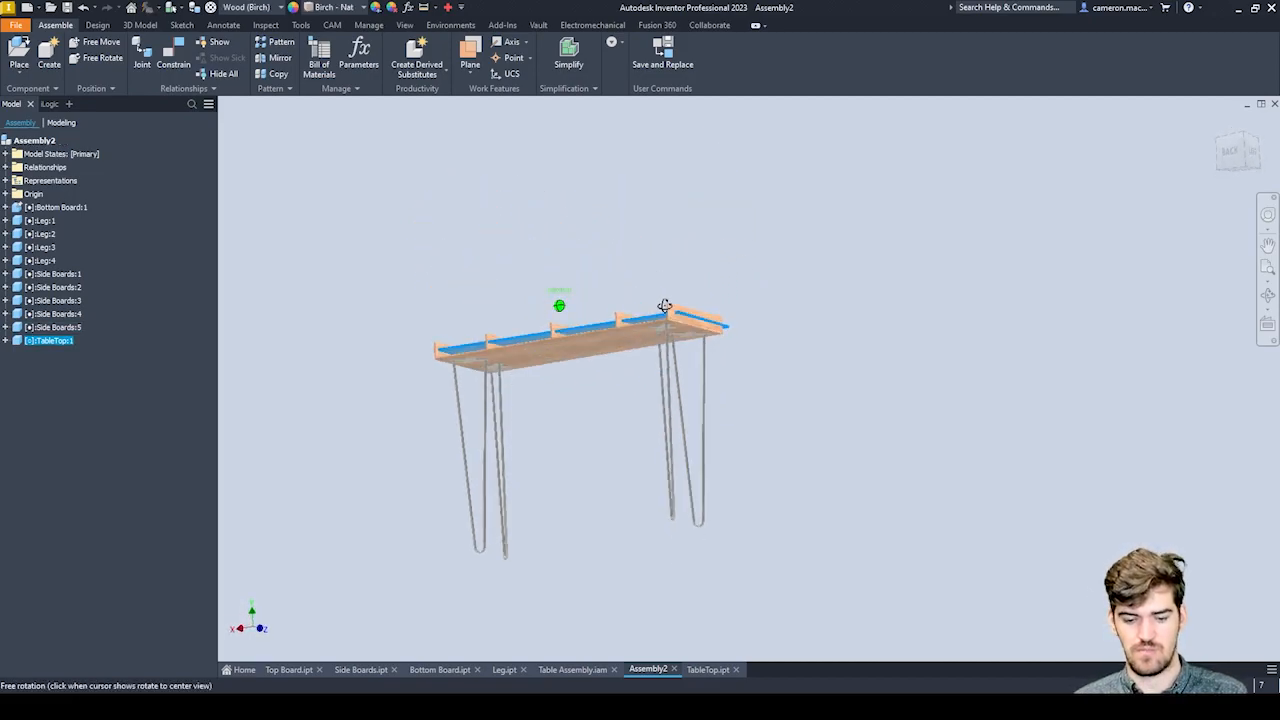
drag(634, 320, 641, 282)
scroll(641, 283, up, 6)
shift+middle_drag(662, 342, 669, 315)
scroll(665, 300, down, 5)
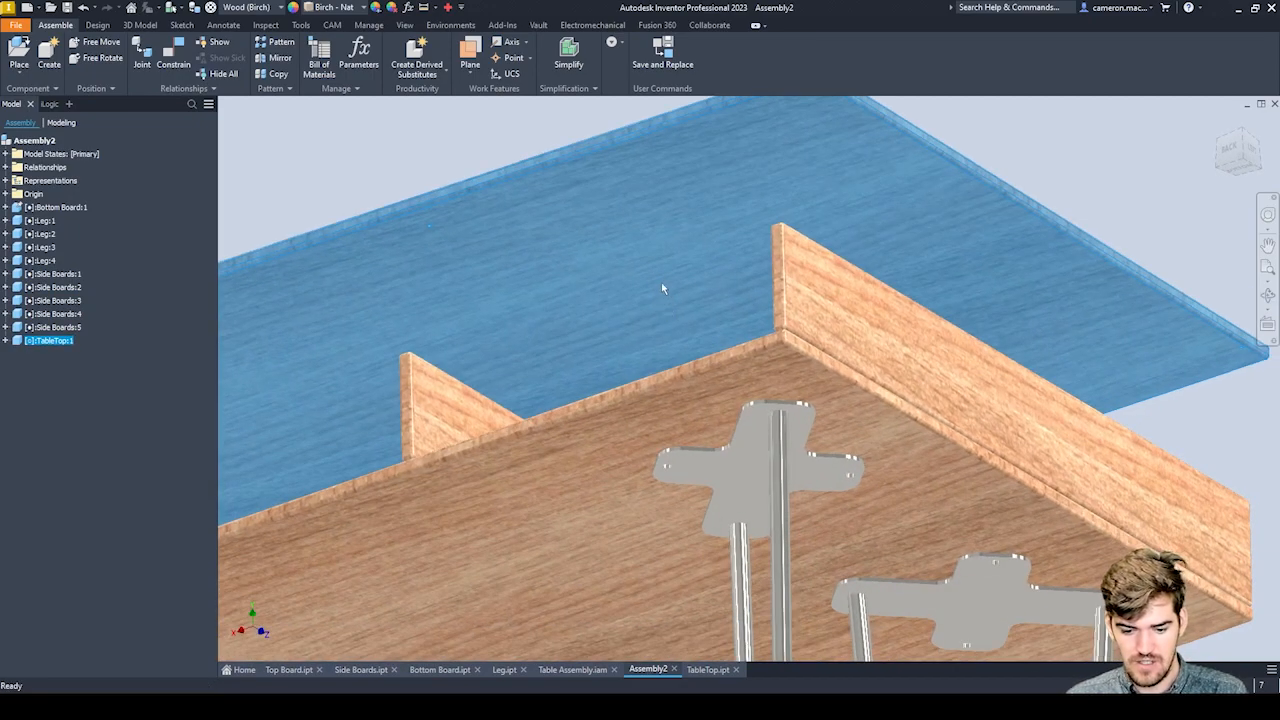
Mate the axis of the tabletop's free underside corner hole with the matching hole in the end side board's upper edge.
click(174, 60)
scroll(694, 189, up, 6)
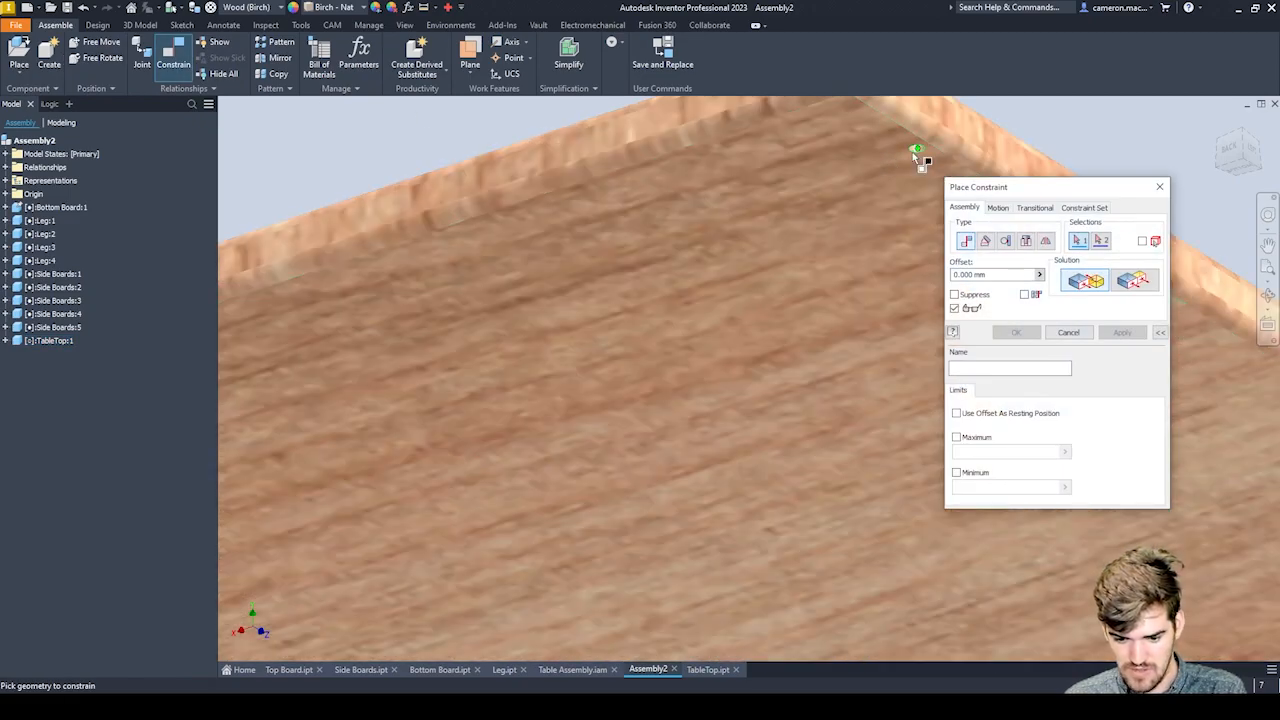
click(912, 152)
scroll(843, 297, down, 3)
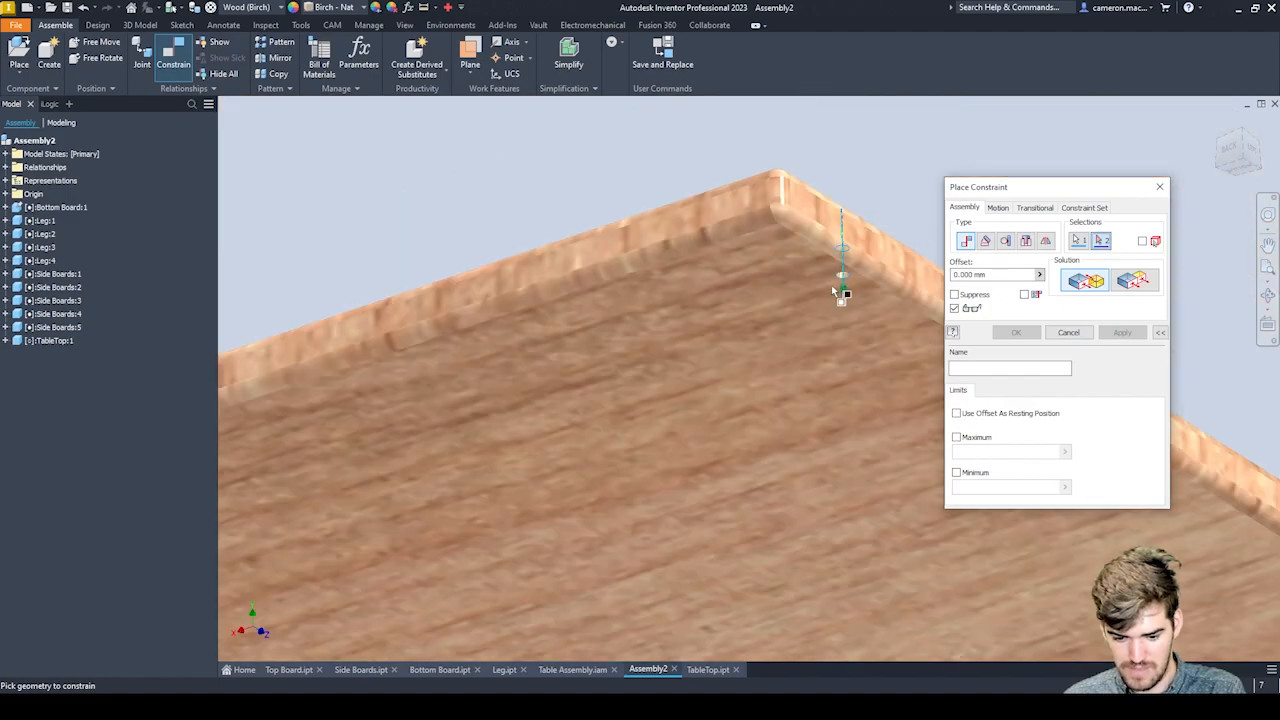
scroll(833, 292, down, 5)
scroll(829, 300, up, 5)
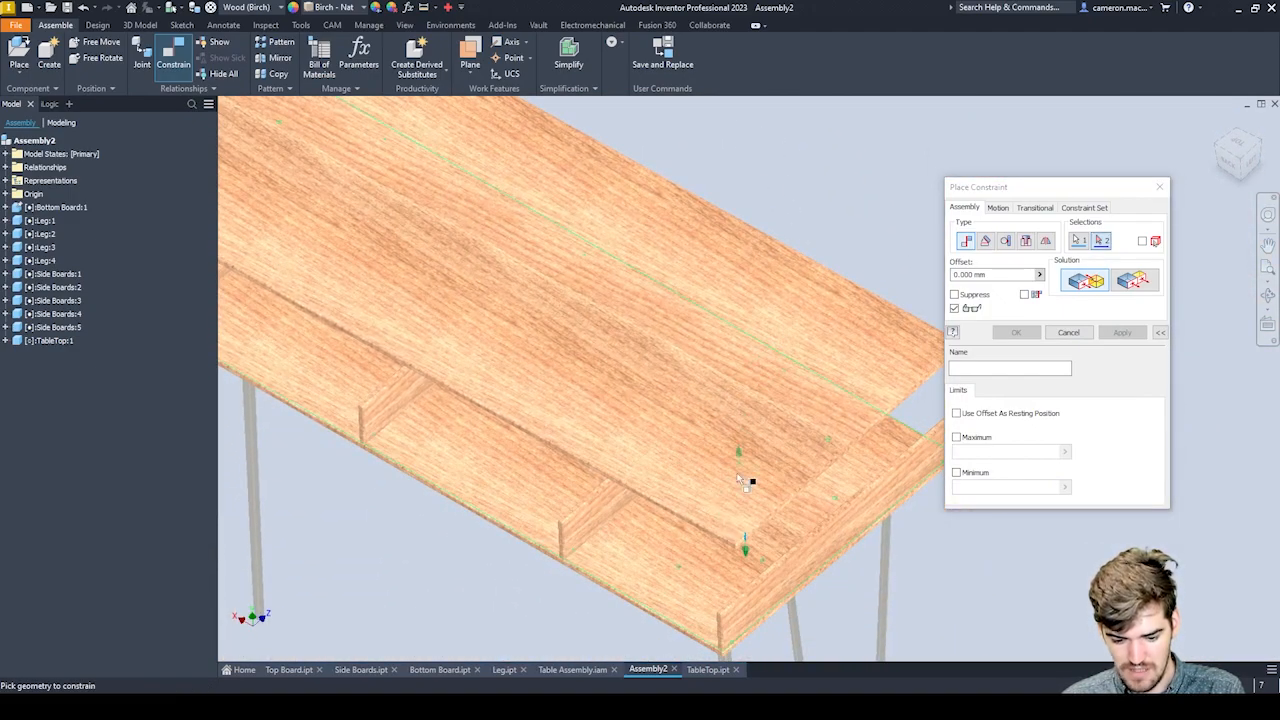
scroll(723, 463, up, 6)
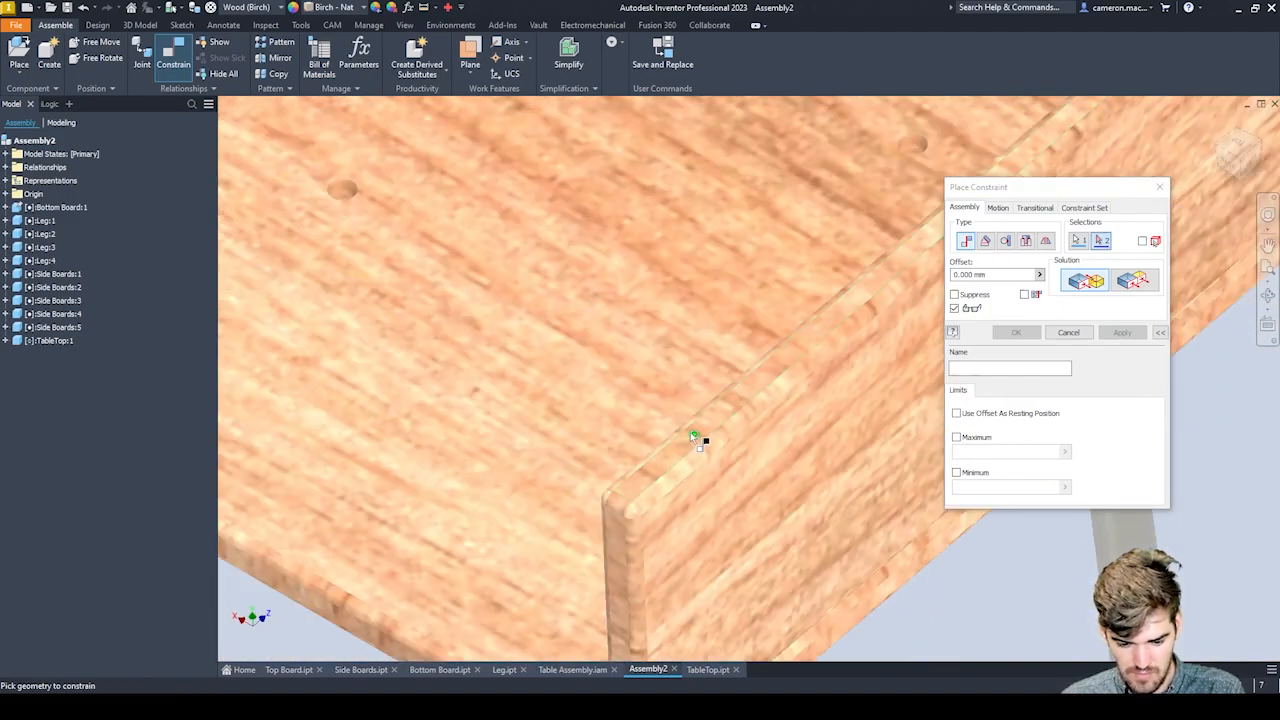
click(693, 437)
scroll(700, 440, down, 5)
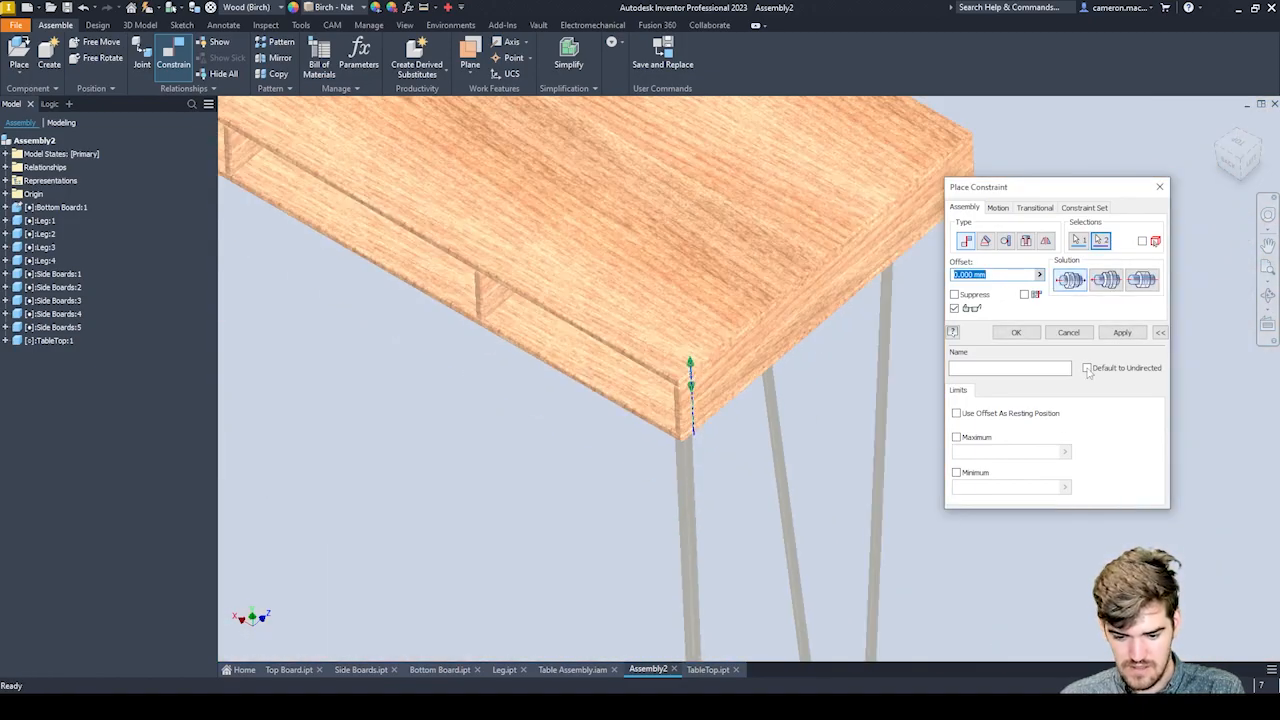
click(1016, 332)
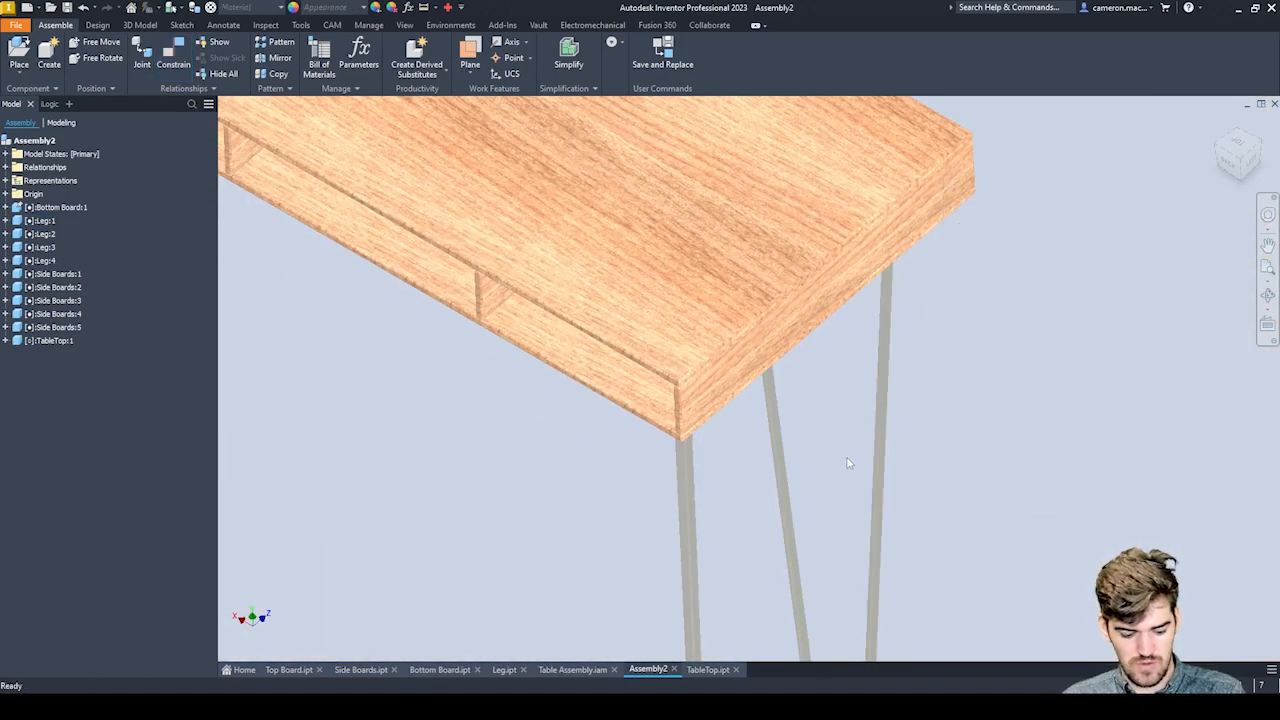
Check the tabletop's alignment with the frame and lift it clear of the side boards along its constrained hole axes.
shift+middle_drag(855, 460, 855, 421)
middle_drag(888, 336, 911, 597)
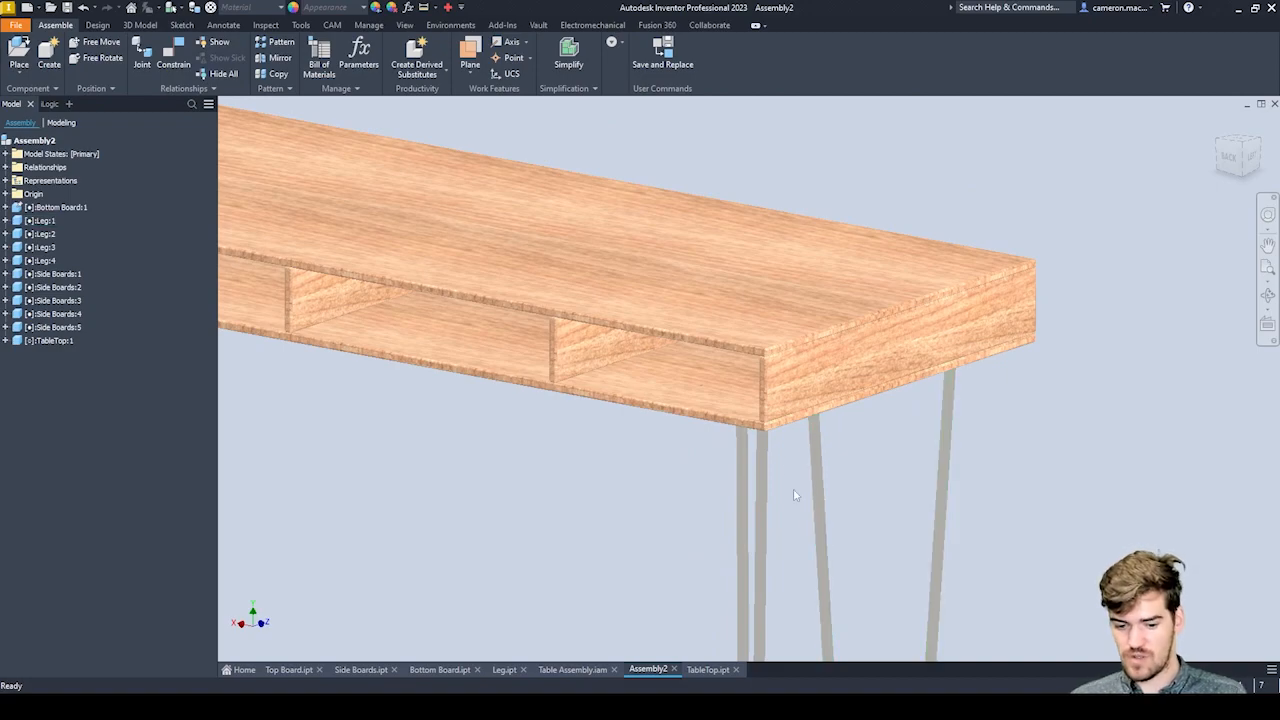
drag(690, 283, 729, 277)
shift+middle_drag(734, 390, 571, 337)
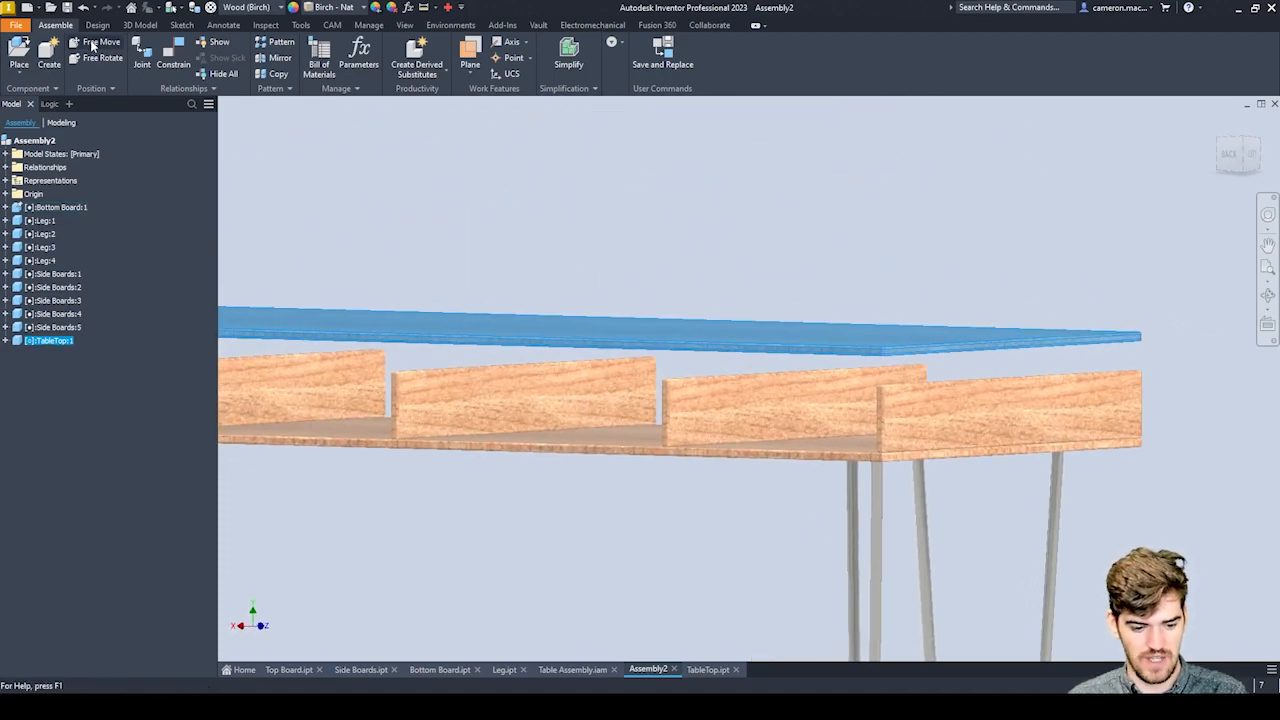
Mate the tabletop's underside face flush with the end side board's upper edge face at 0 mm offset.
click(170, 60)
shift+middle_drag(408, 291, 541, 425)
click(541, 425)
shift+middle_drag(551, 346, 505, 303)
scroll(494, 286, down, 10)
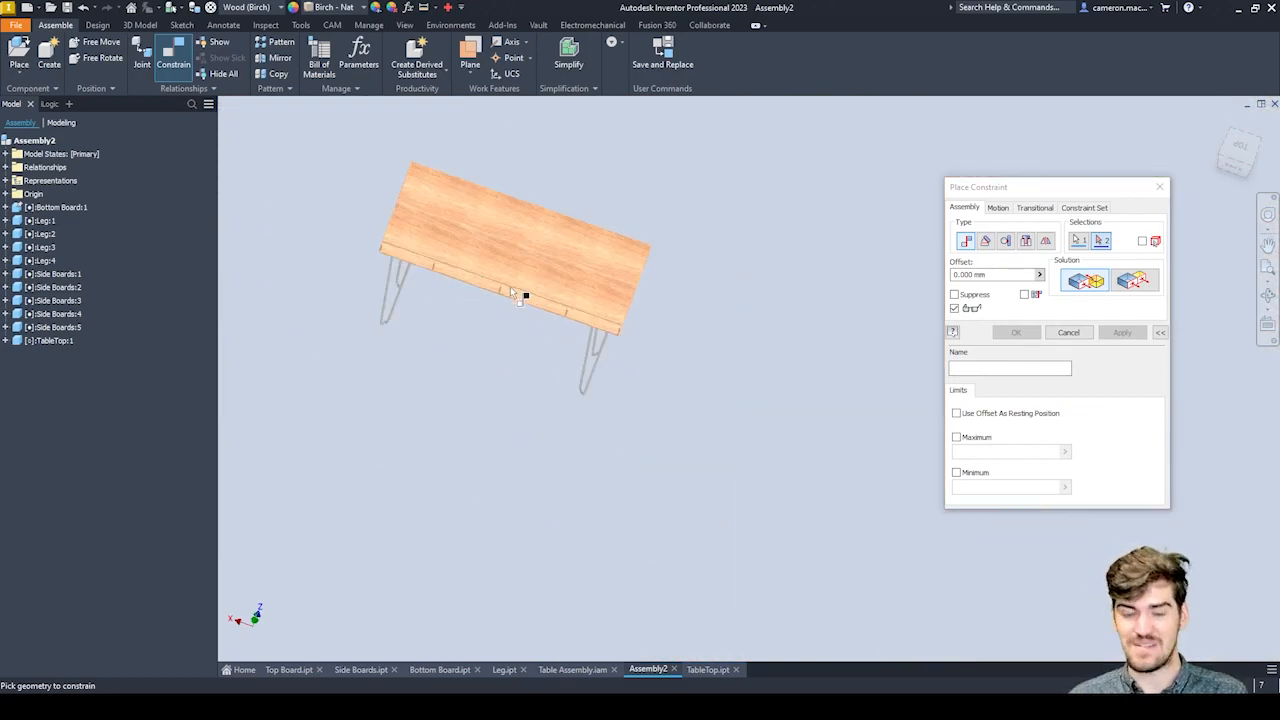
scroll(510, 288, up, 10)
scroll(580, 380, down, 2)
middle_drag(890, 430, 633, 350)
scroll(648, 372, up, 6)
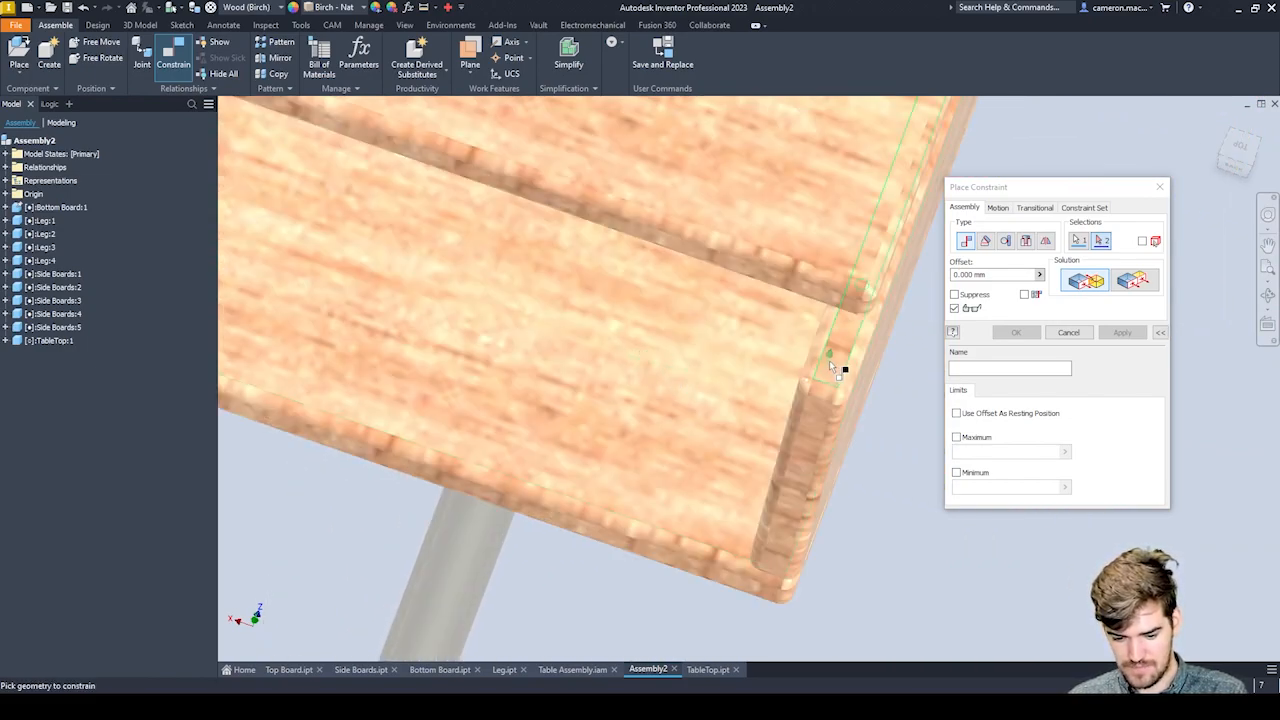
click(829, 362)
click(1122, 332)
scroll(789, 371, down, 4)
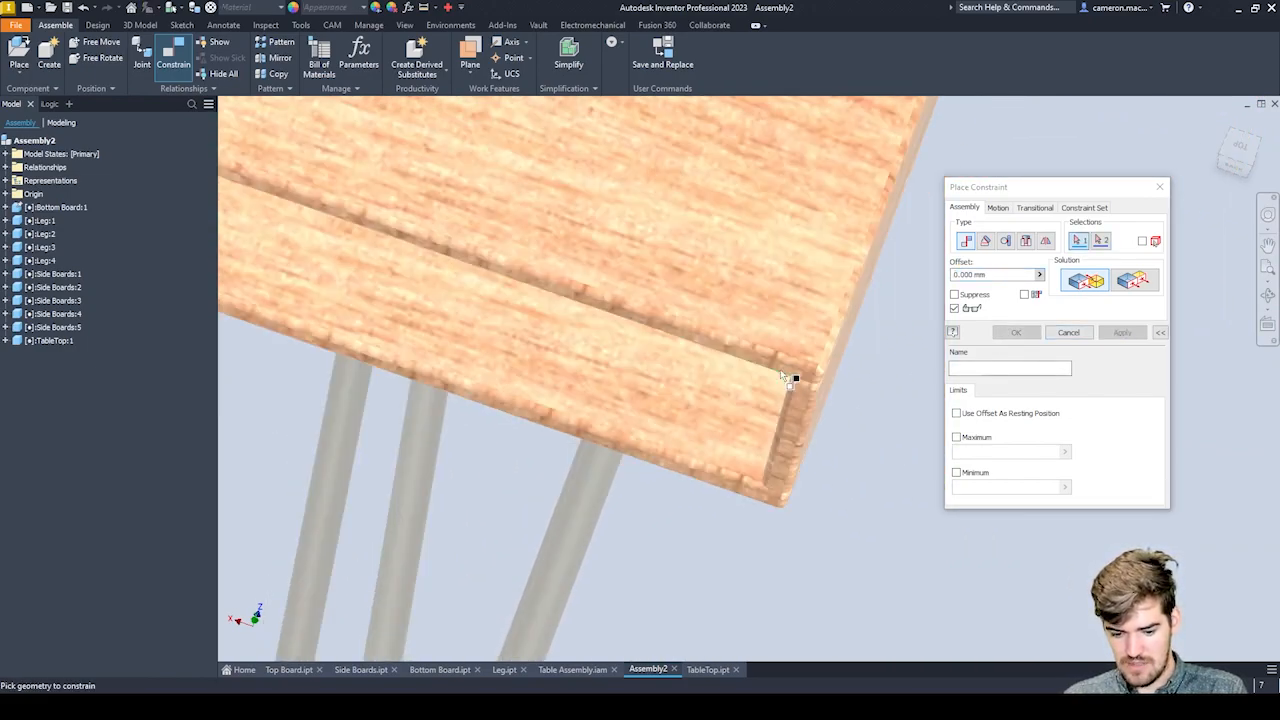
scroll(847, 340, up, 3)
click(1159, 187)
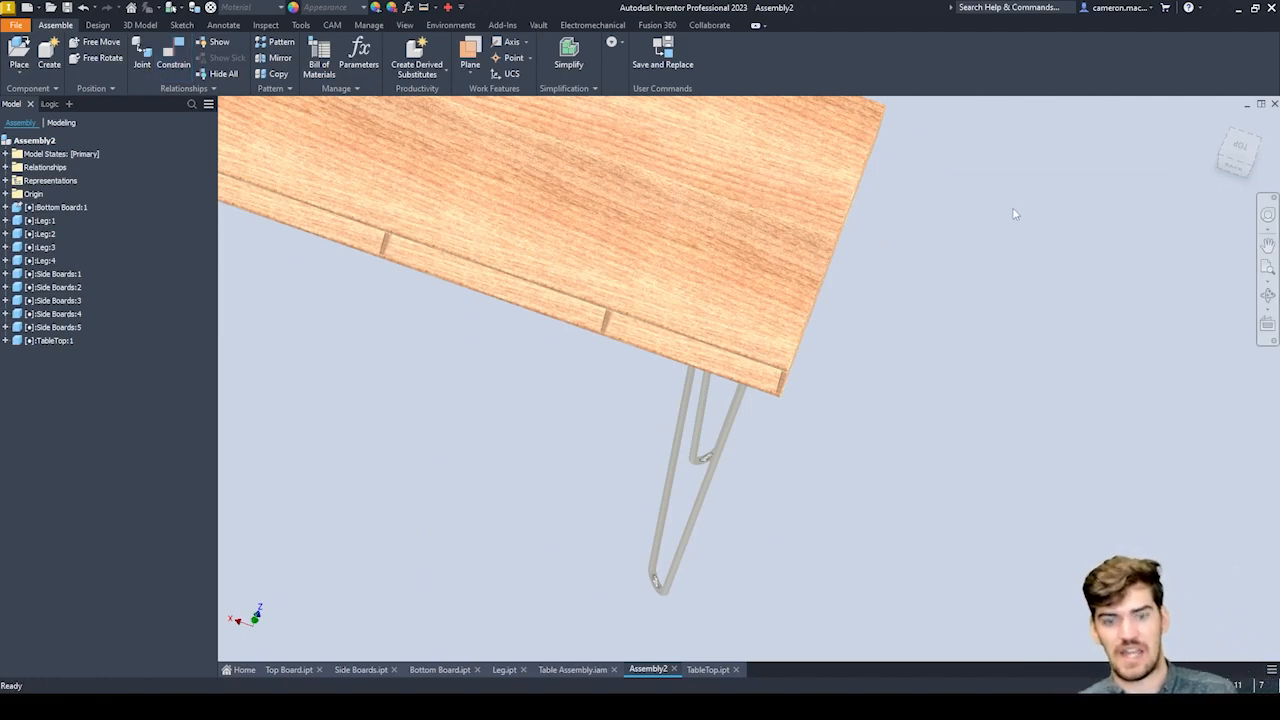
shift+middle_drag(735, 327, 830, 289)
scroll(636, 217, up, 8)
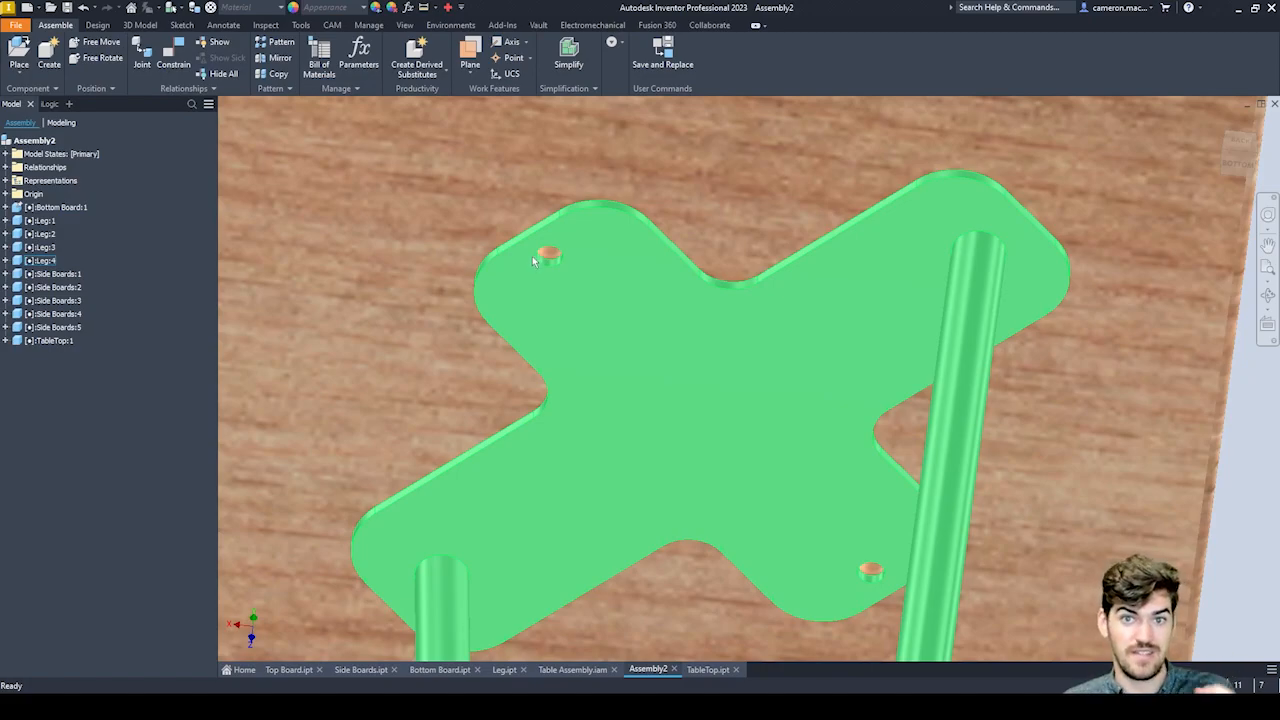
scroll(535, 257, down, 5)
shift+middle_drag(535, 257, 659, 316)
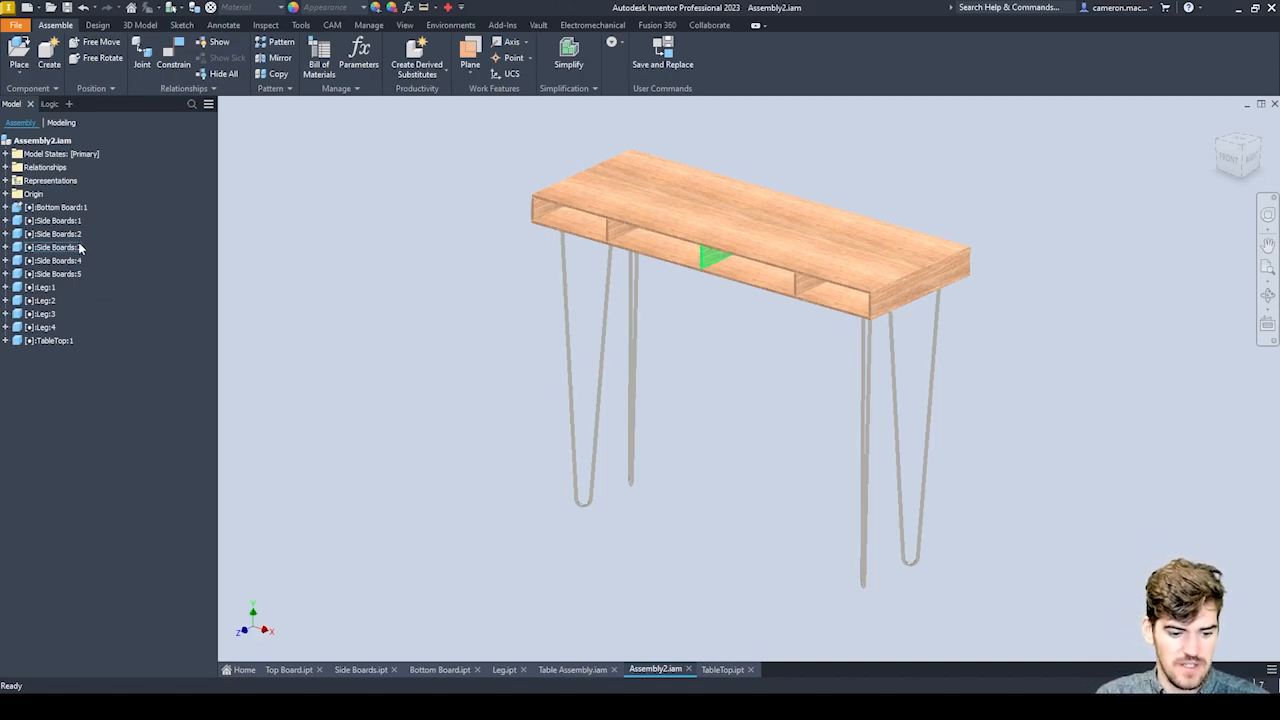
Add an iLogic rule named Table Configurator to the Assembly2 assembly and open it for editing.
click(49, 104)
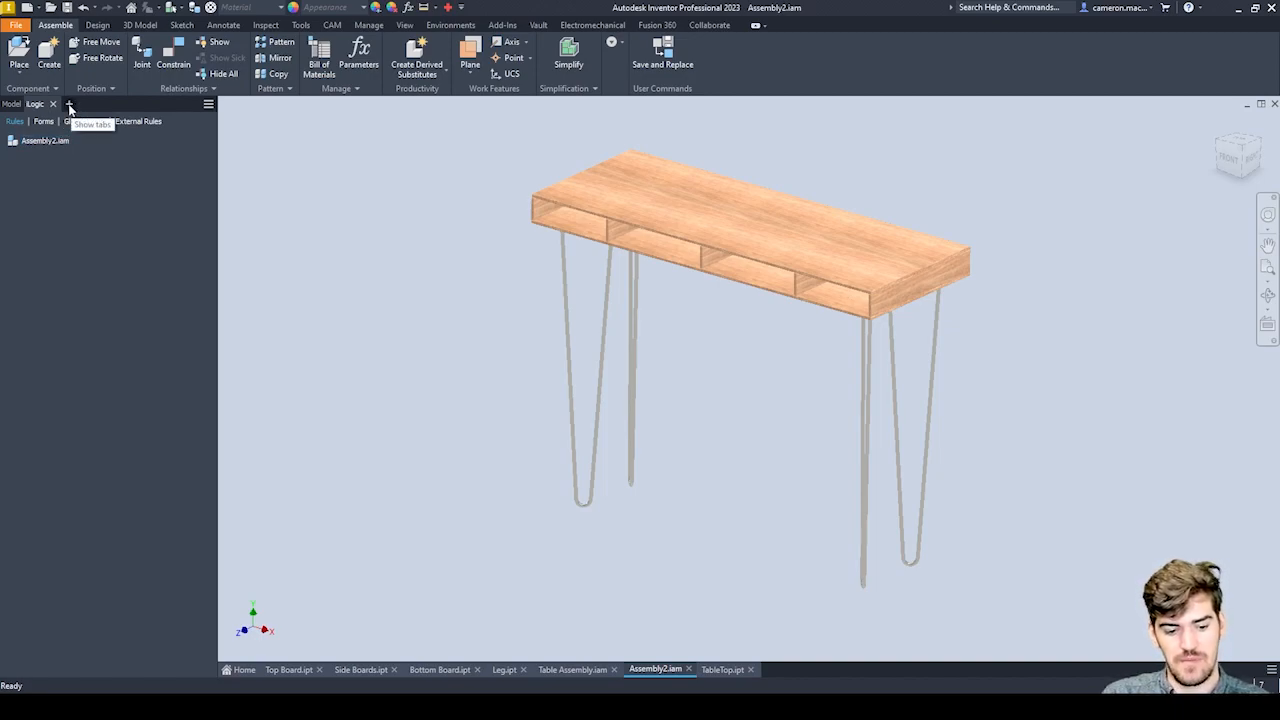
click(69, 105)
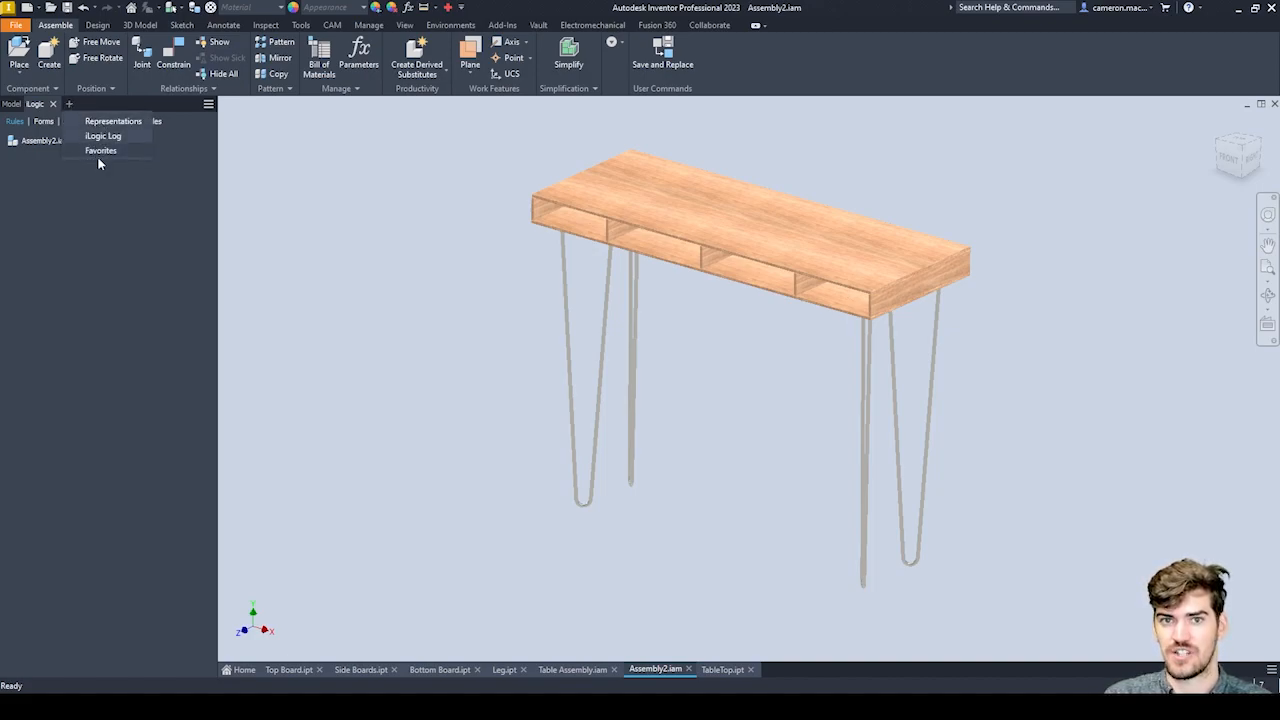
click(44, 327)
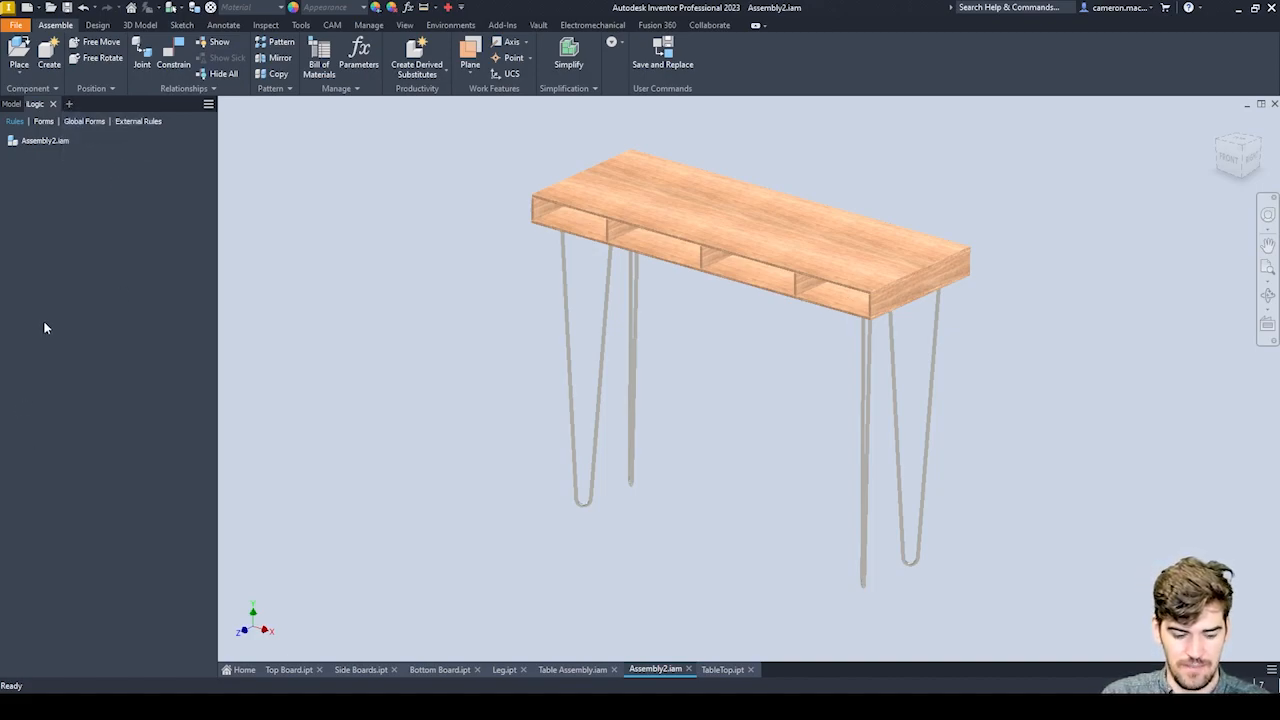
right_click(82, 167)
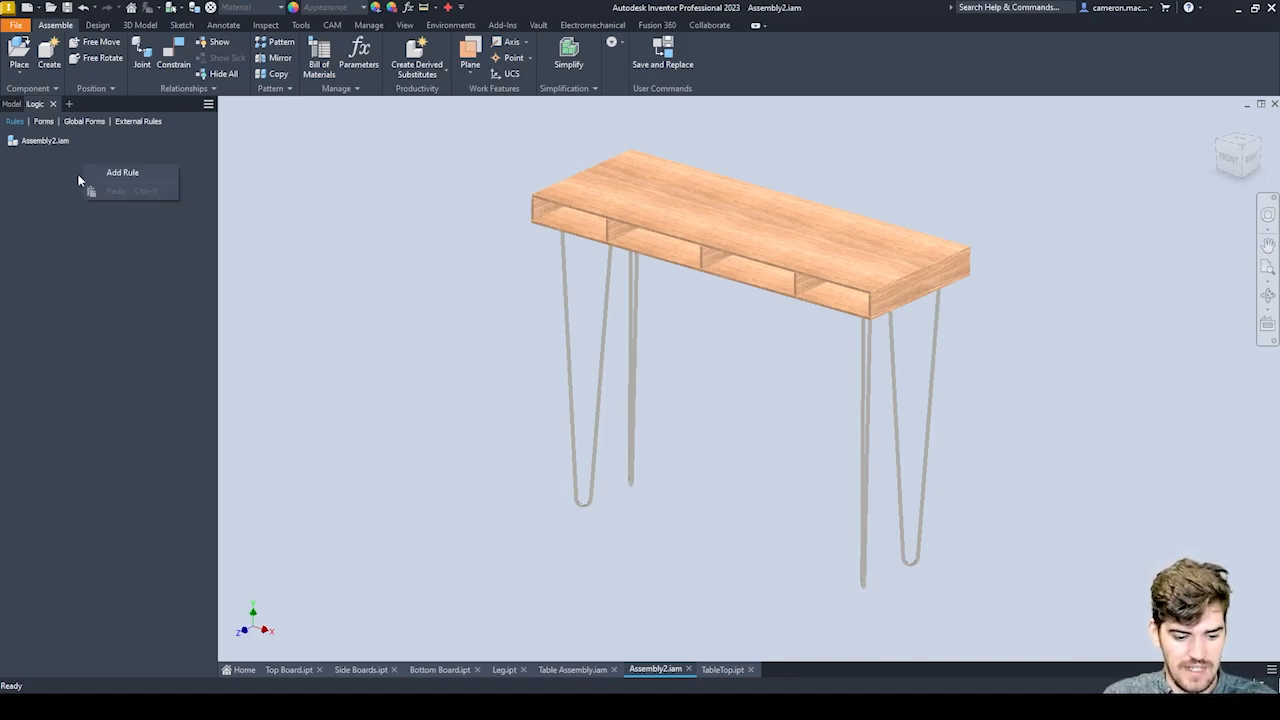
click(151, 176)
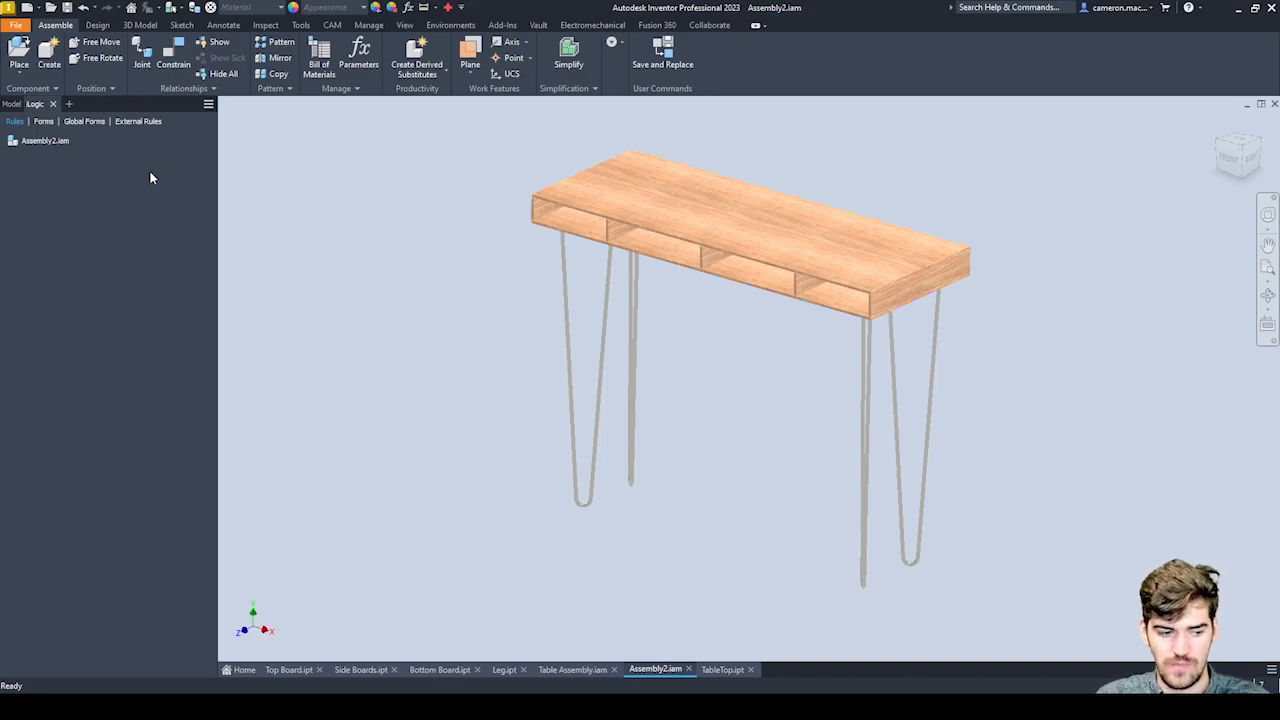
drag(616, 304, 629, 248)
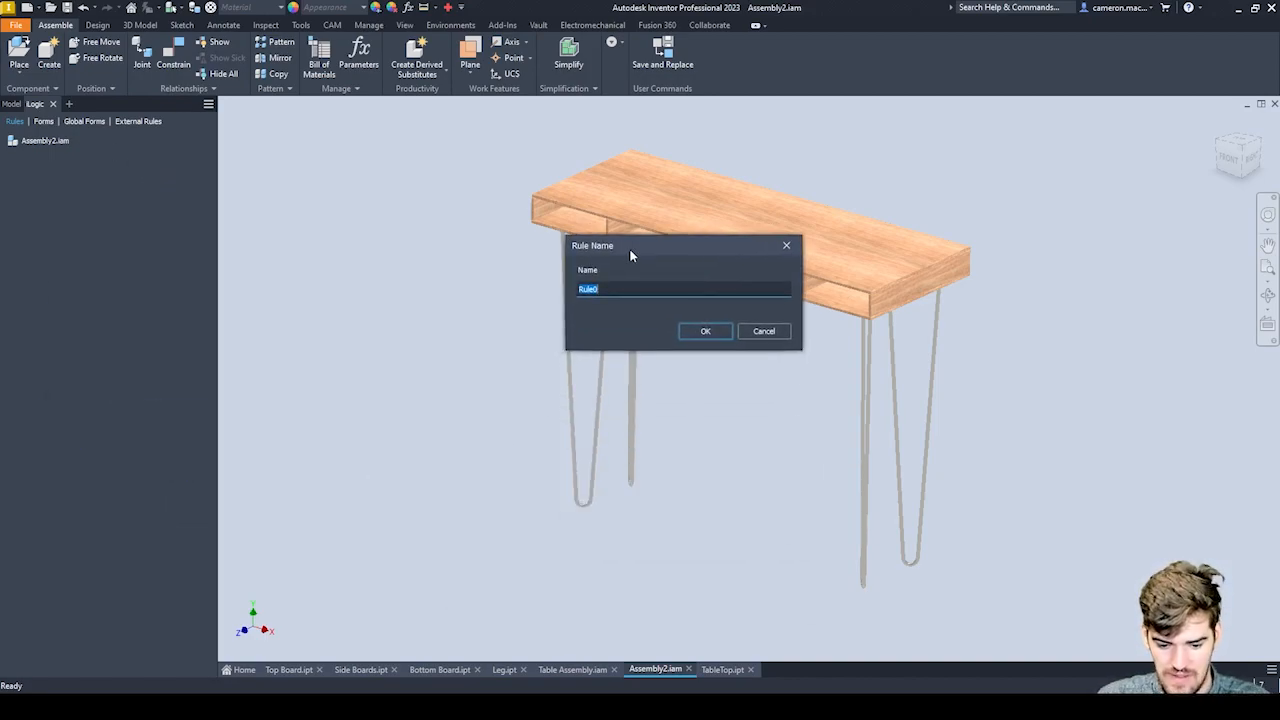
text(Ta)
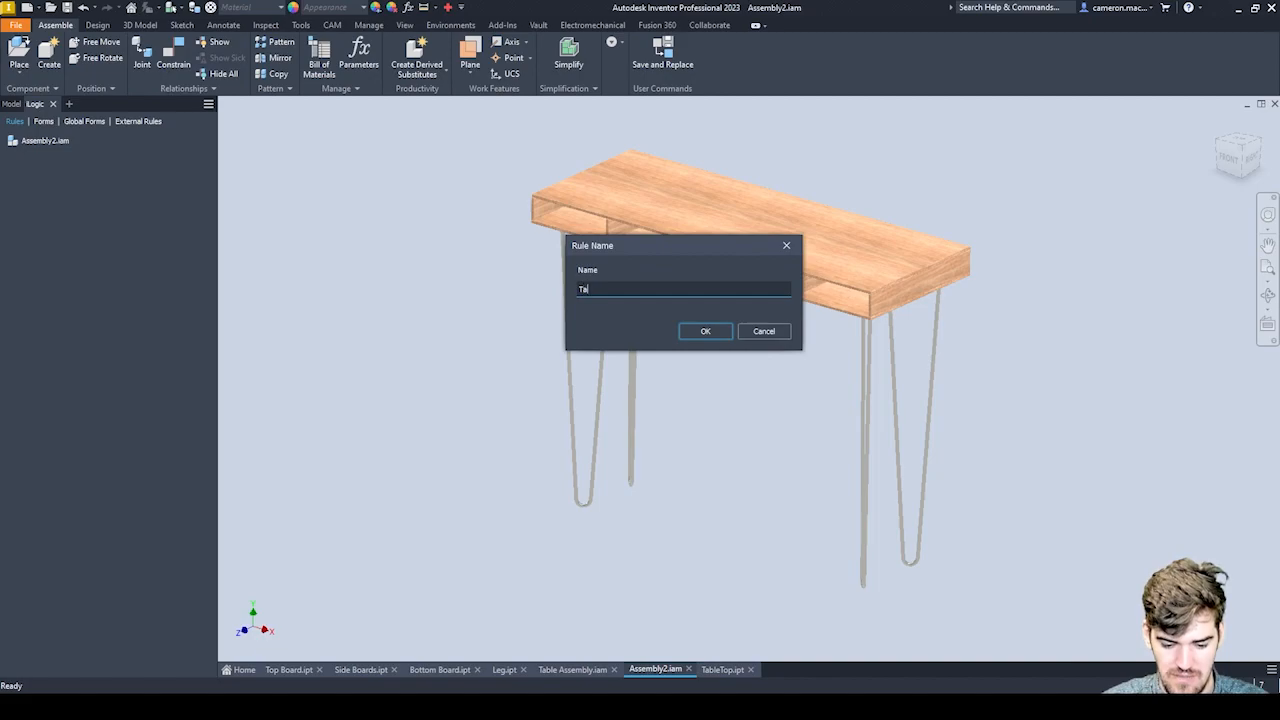
text(ble Con)
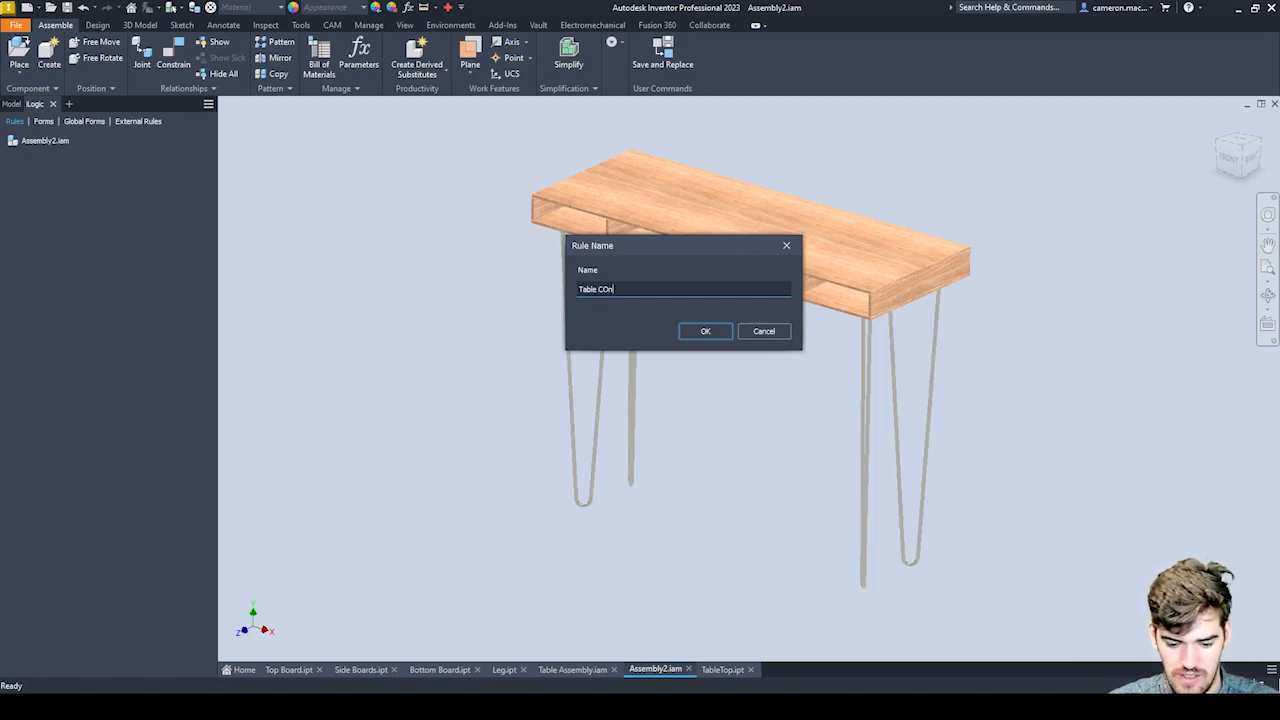
text(figurator)
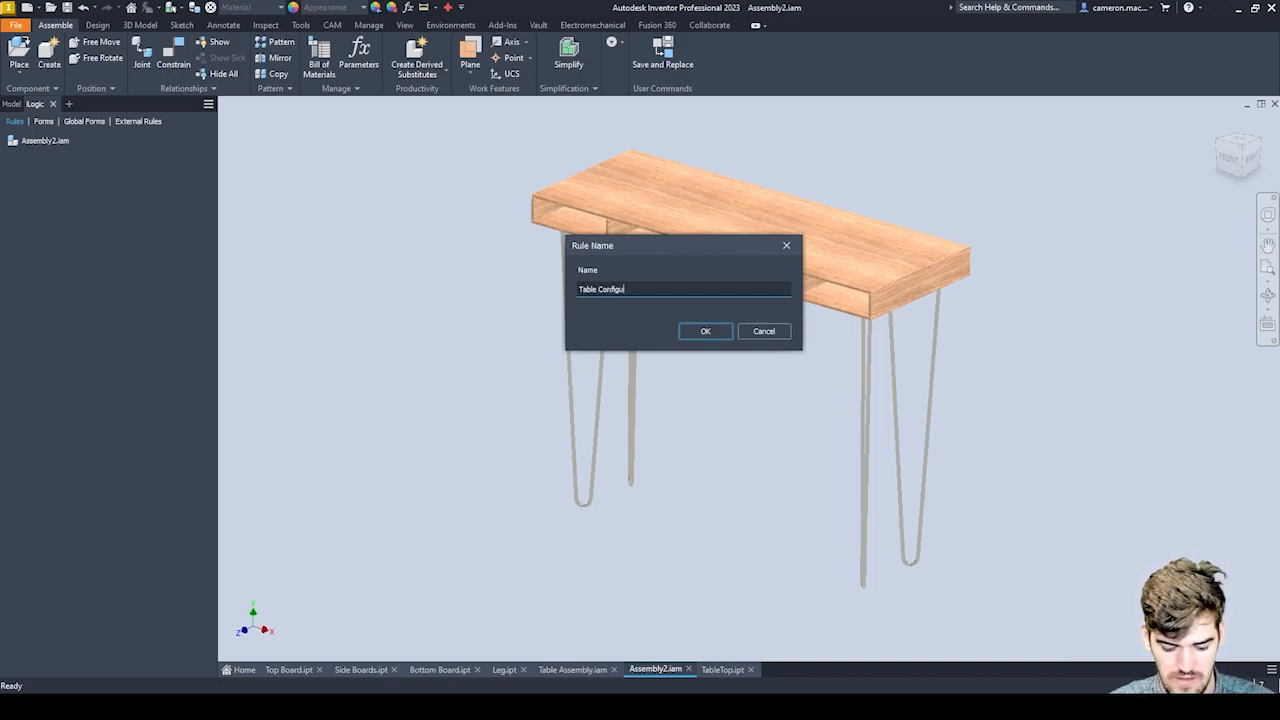
click(703, 329)
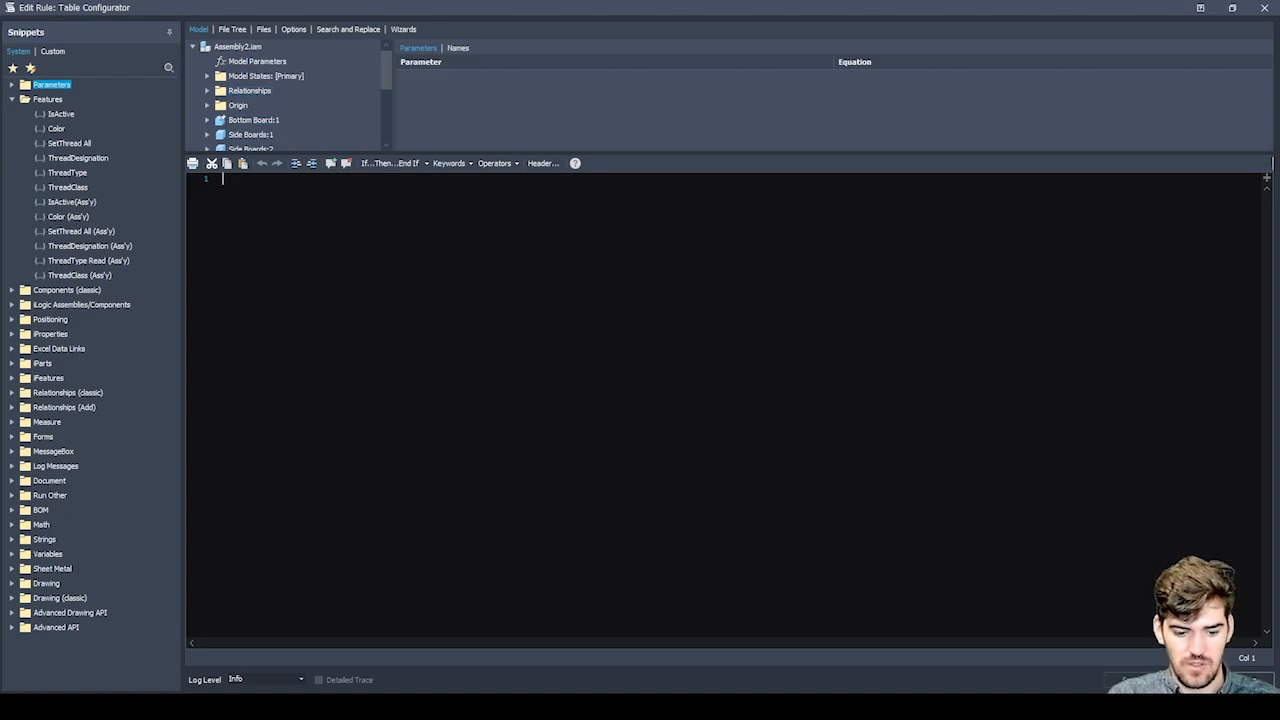
Enter the comments 'width and 'Height on the first two lines of the Table Configurator rule.
text('width)
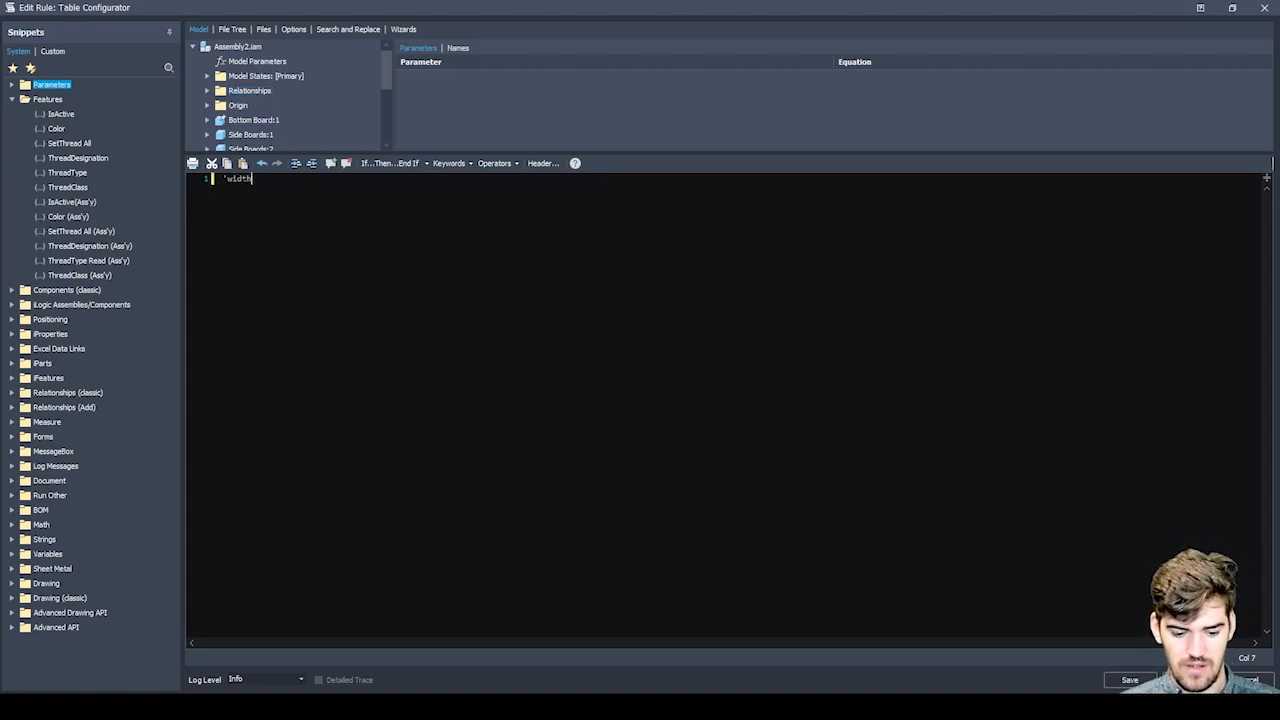
key(Return)
text('Height)
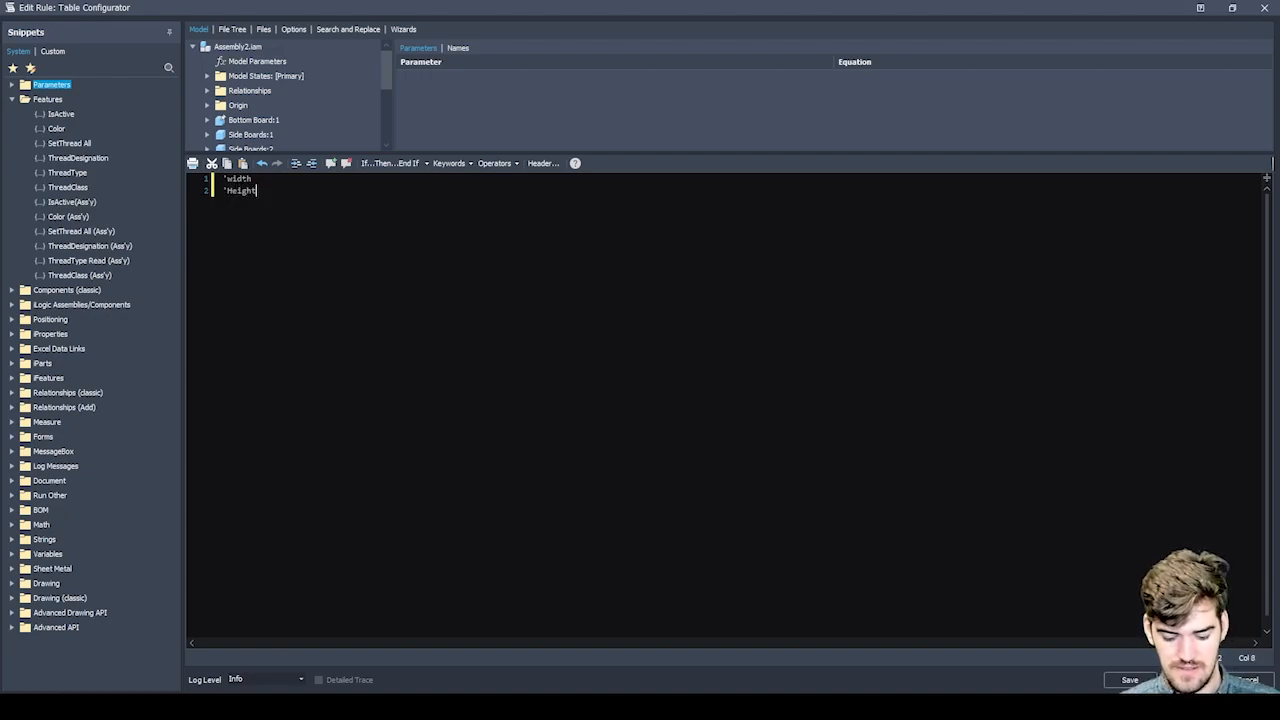
key(BackSpace)
key(BackSpace)
Add a third comment line reading 'Legheight below the height comment.
key(Return)
text(')
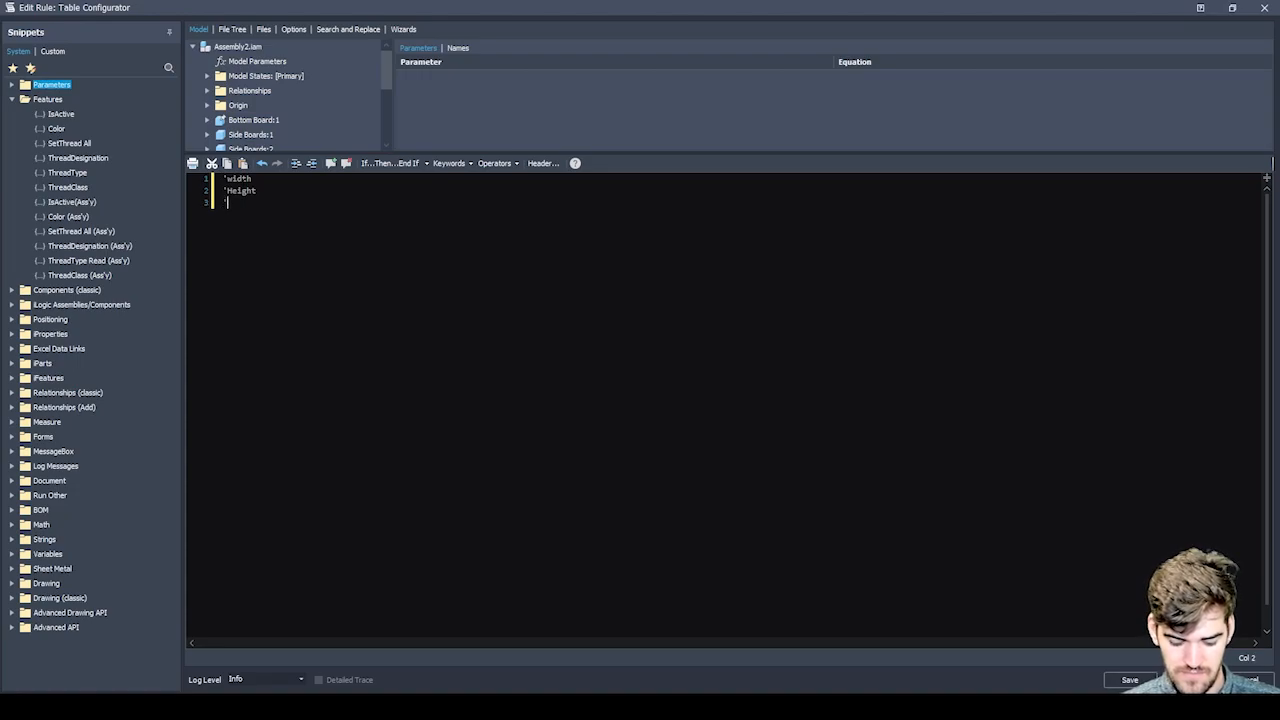
text(Legs)
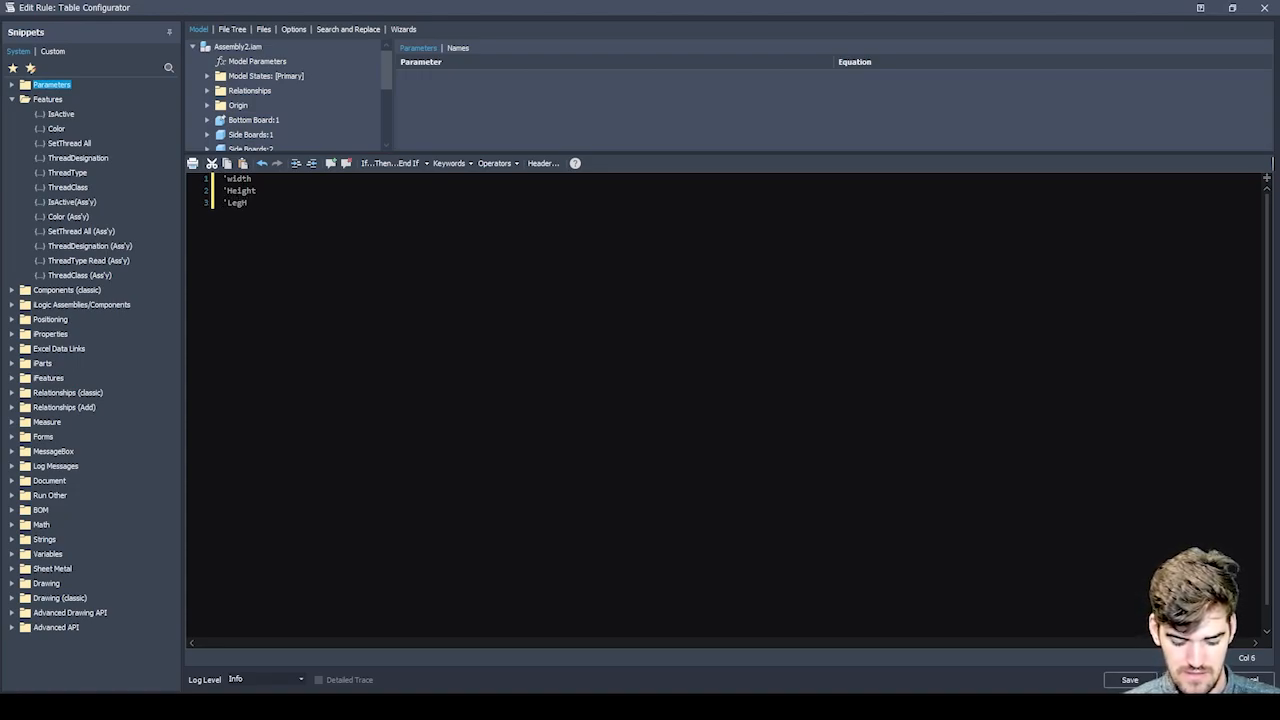
text(iegh)
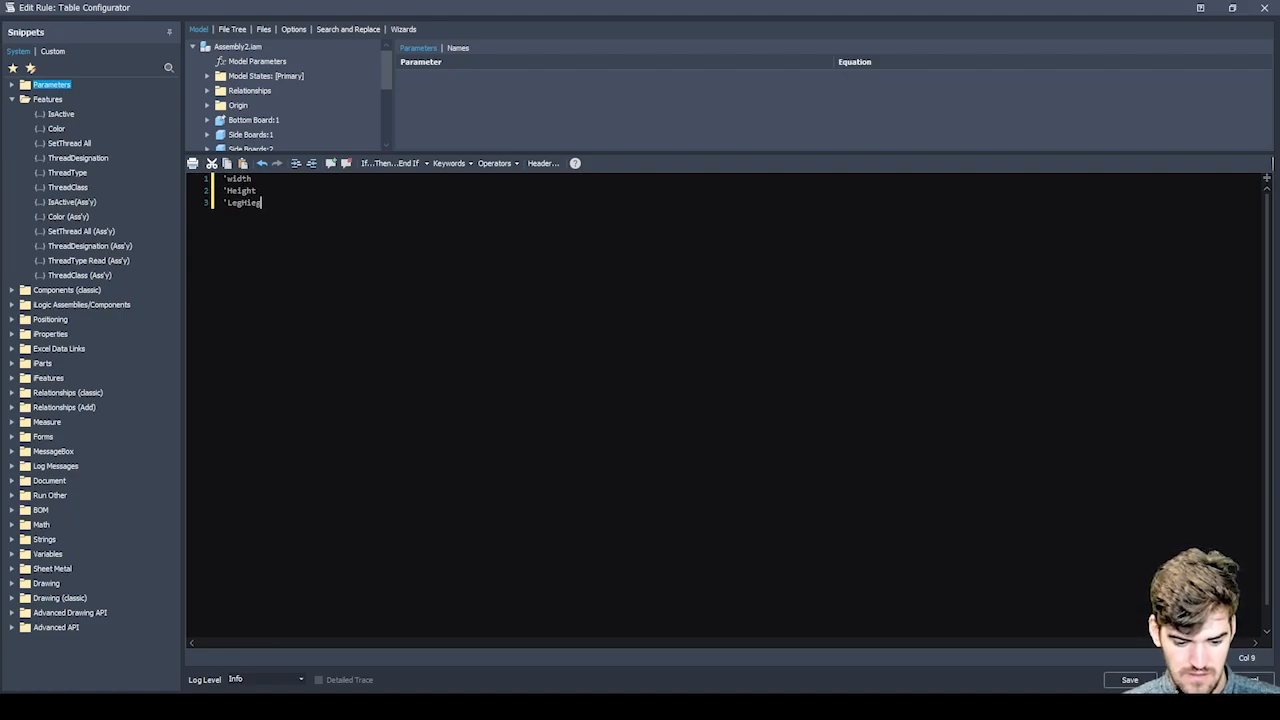
key(BackSpace)
key(BackSpace)
key(BackSpace)
key(BackSpace)
key(BackSpace)
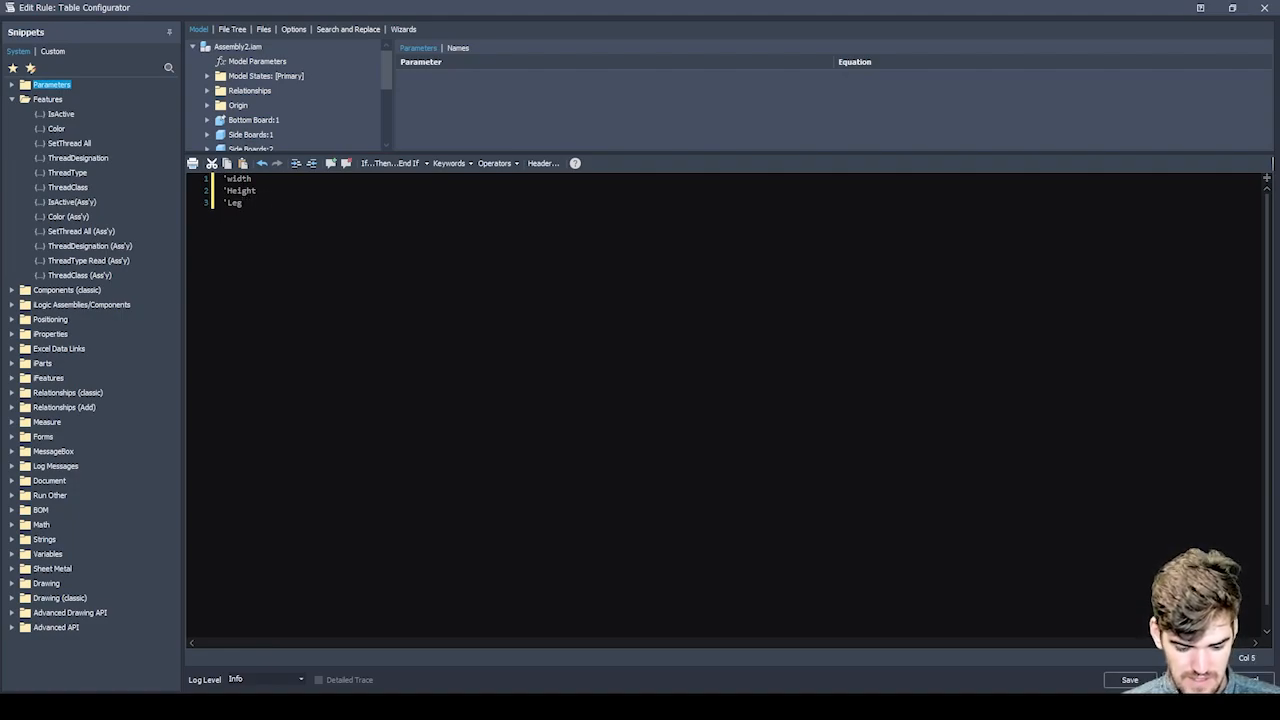
text(height)
Add a fourth line reading Depth and turn it into a comment with a leading apostrophe.
key(Return)
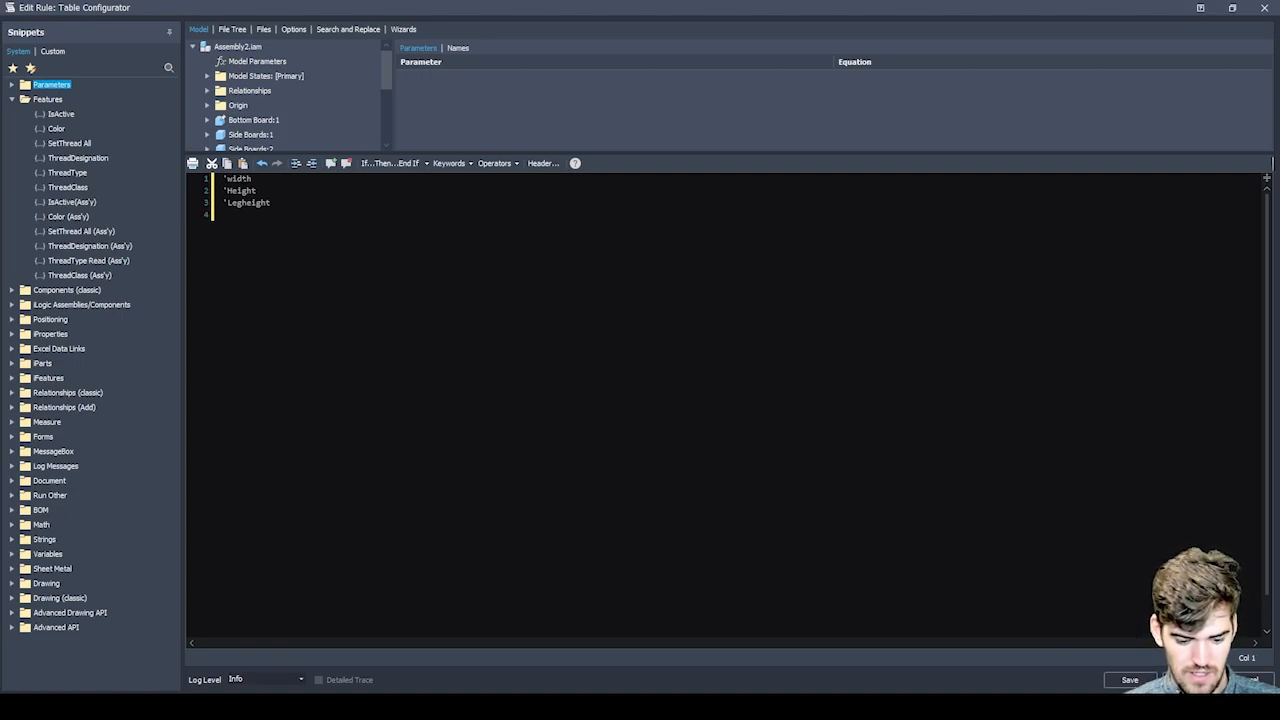
text(Depth)
key(Left)
key(Left)
key(Left)
key(Left)
key(Left)
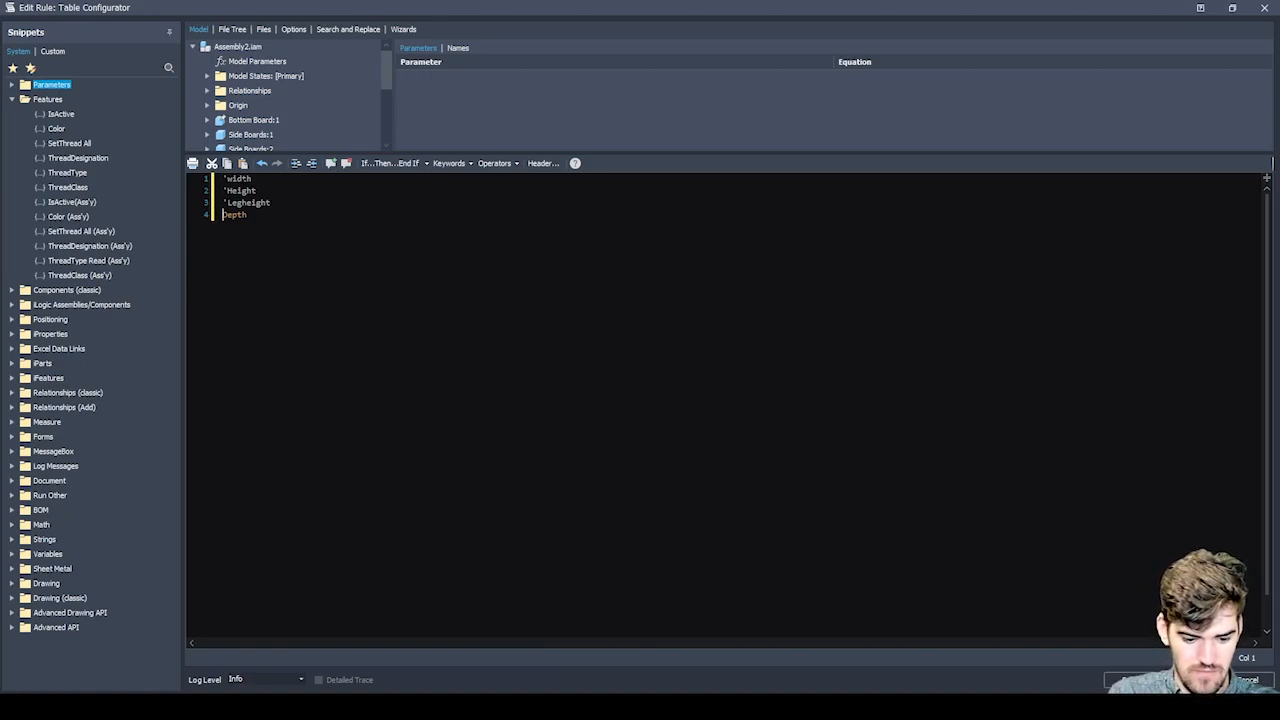
text(')
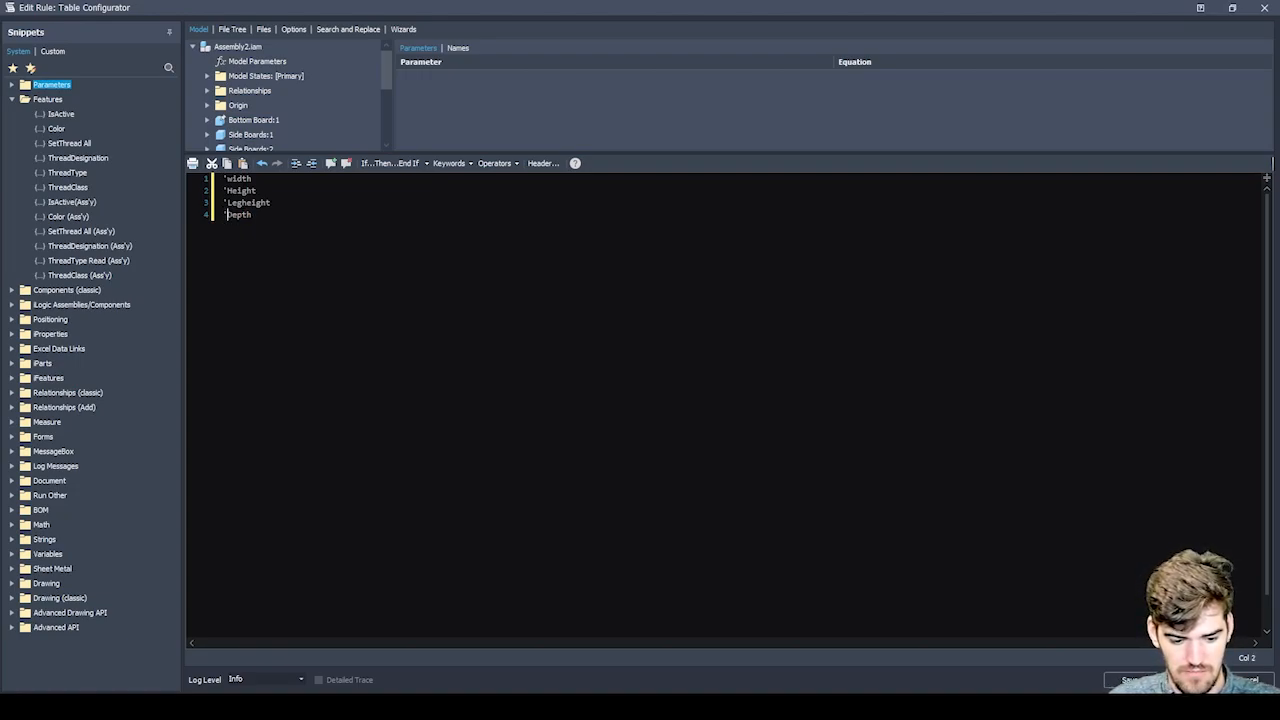
key(shift+Left)
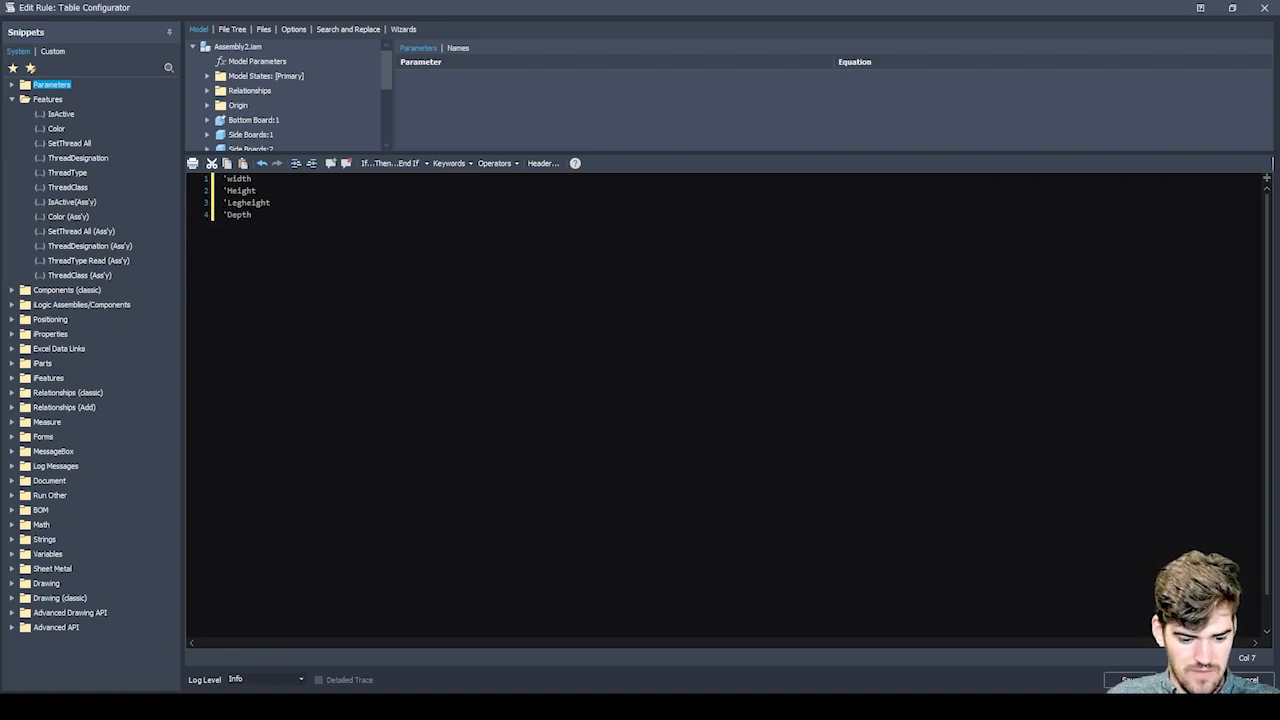
Capitalise the second word of the third comment so that it reads 'LegHeight.
click(251, 203)
key(Left)
key(BackSpace)
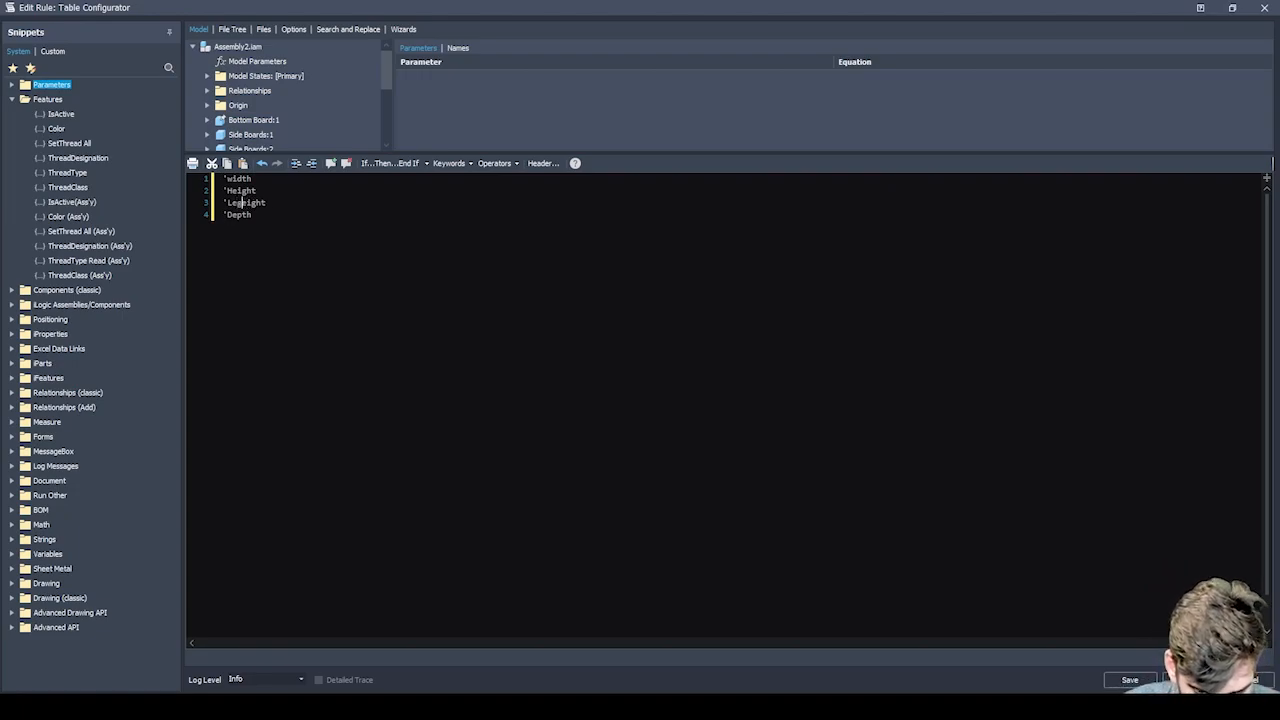
text(H)
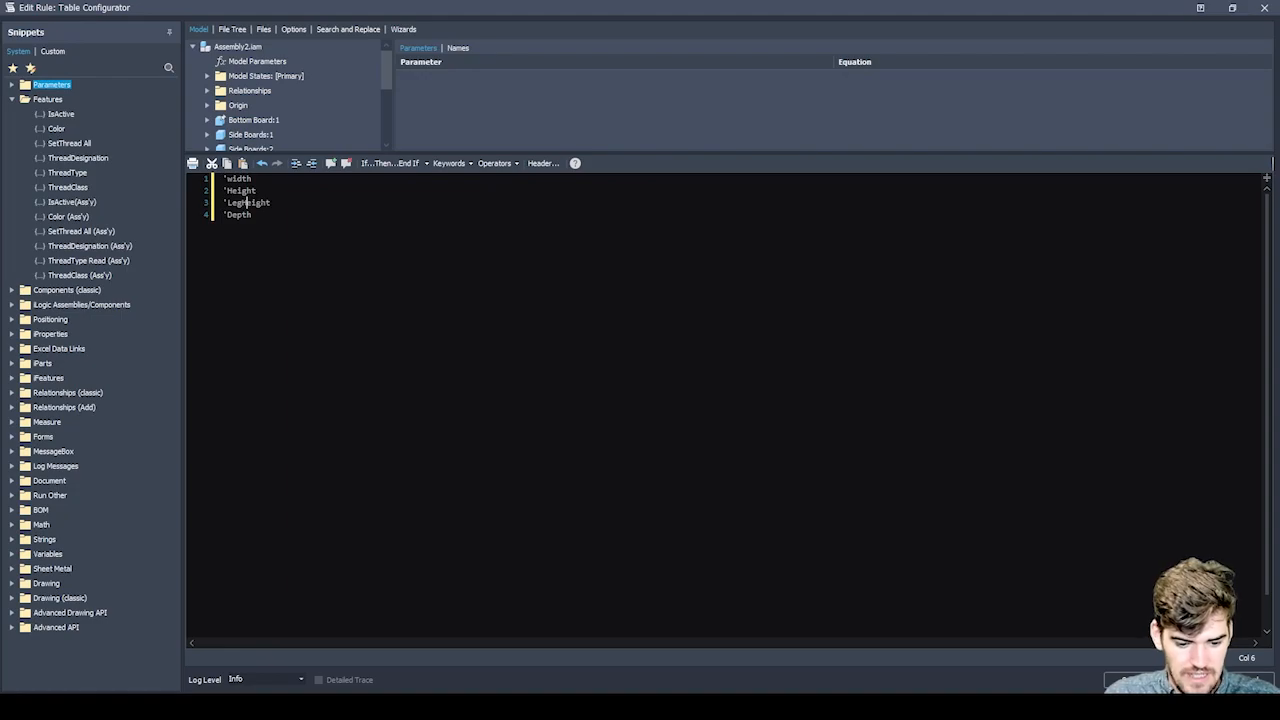
click(252, 214)
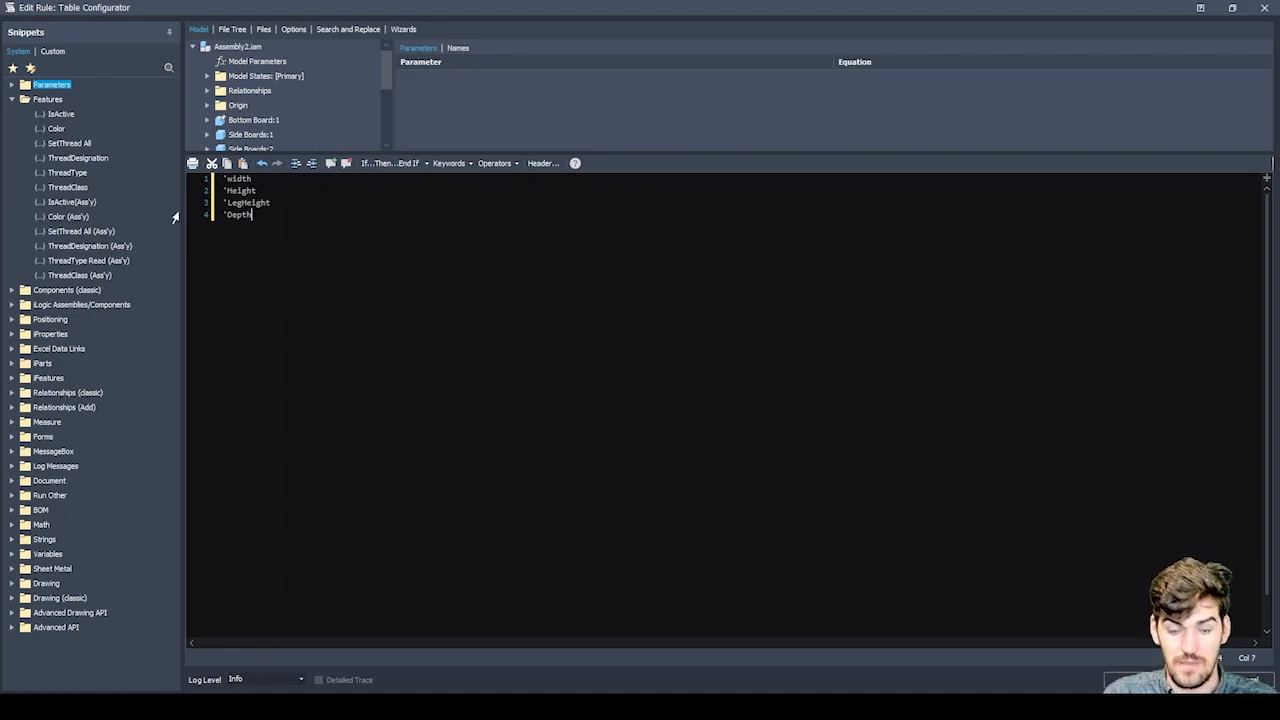
Set the rule's behavior to Don't Run Automatically, then save the rule and close its editor.
click(293, 30)
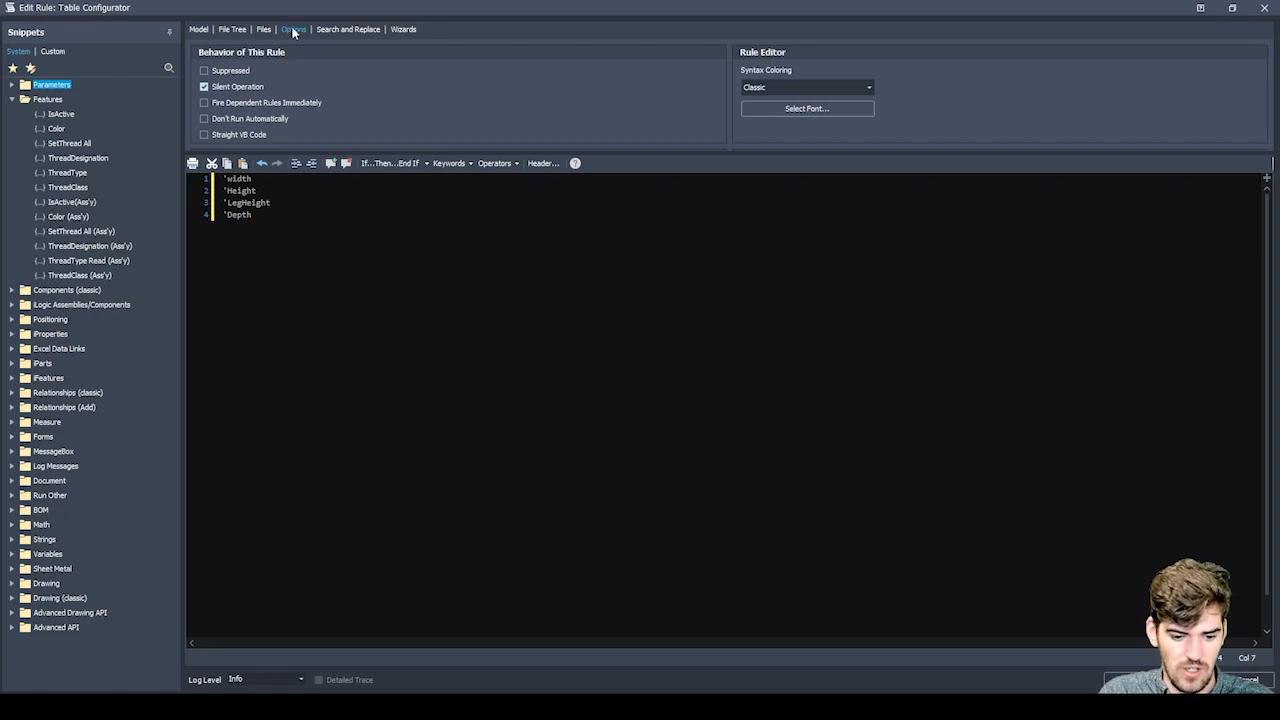
click(206, 119)
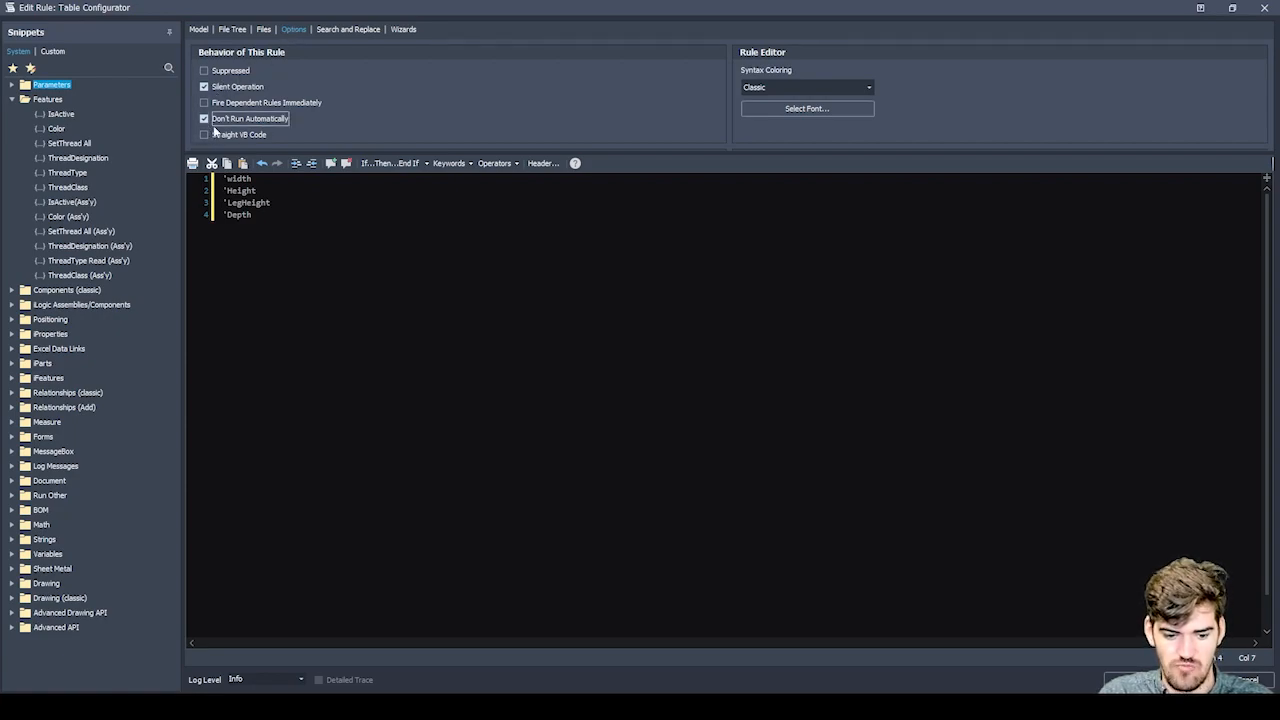
click(1131, 680)
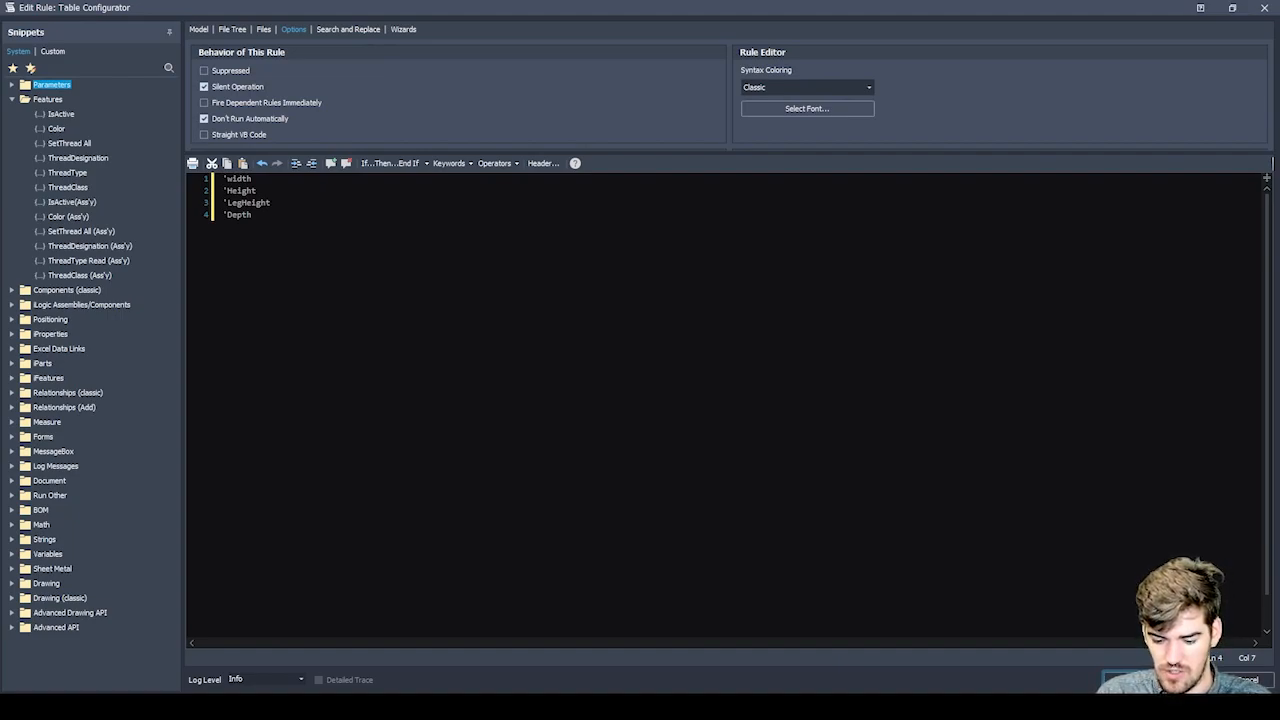
click(1131, 680)
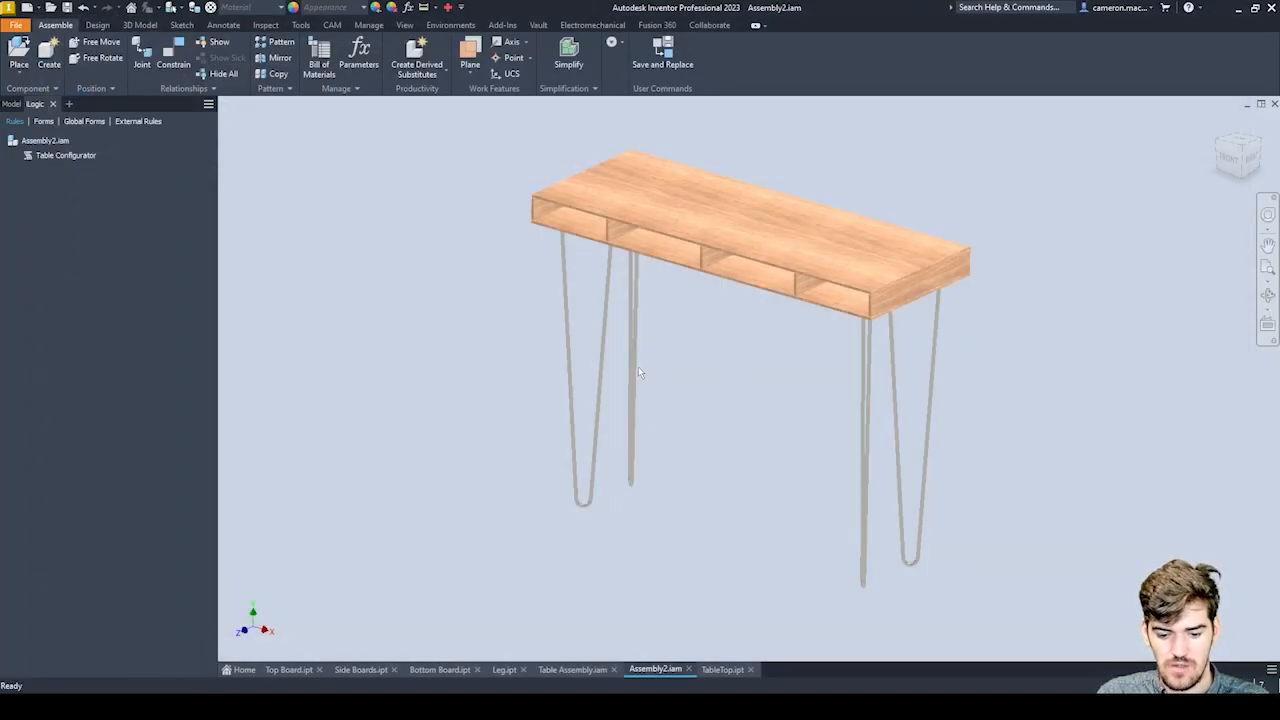
scroll(660, 370, down, 5)
scroll(694, 400, up, 4)
middle_drag(634, 369, 612, 345)
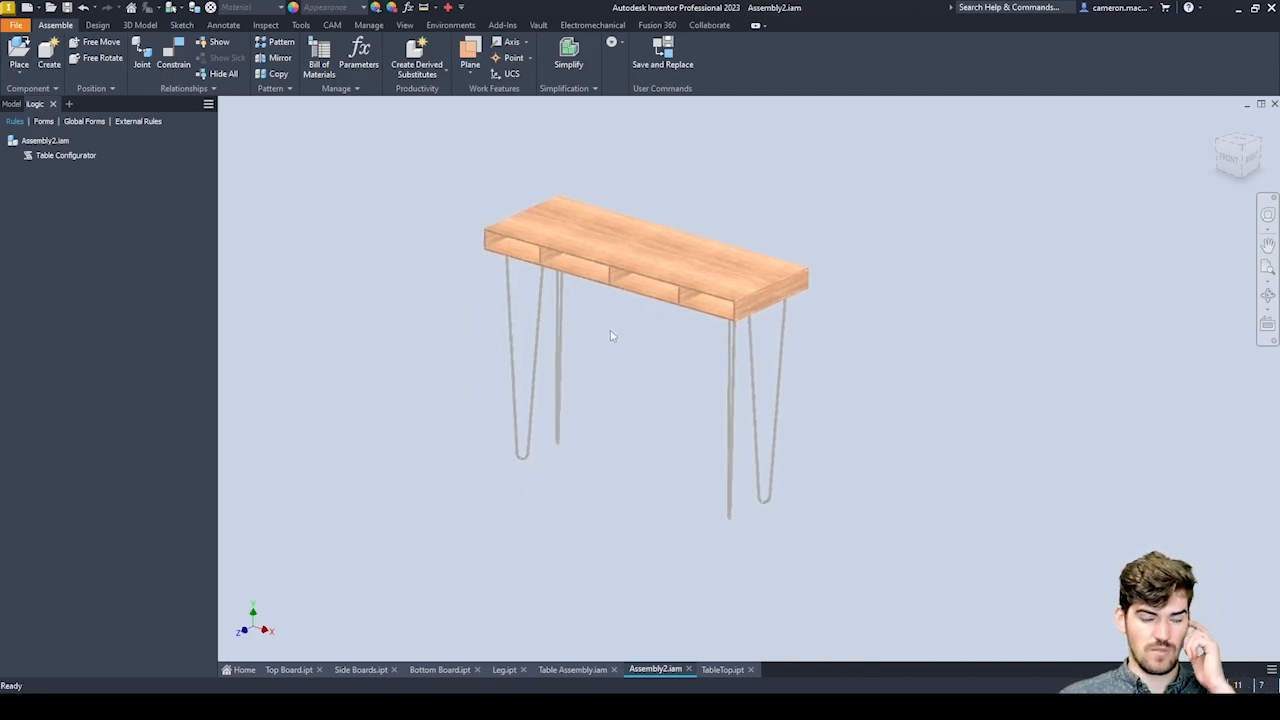
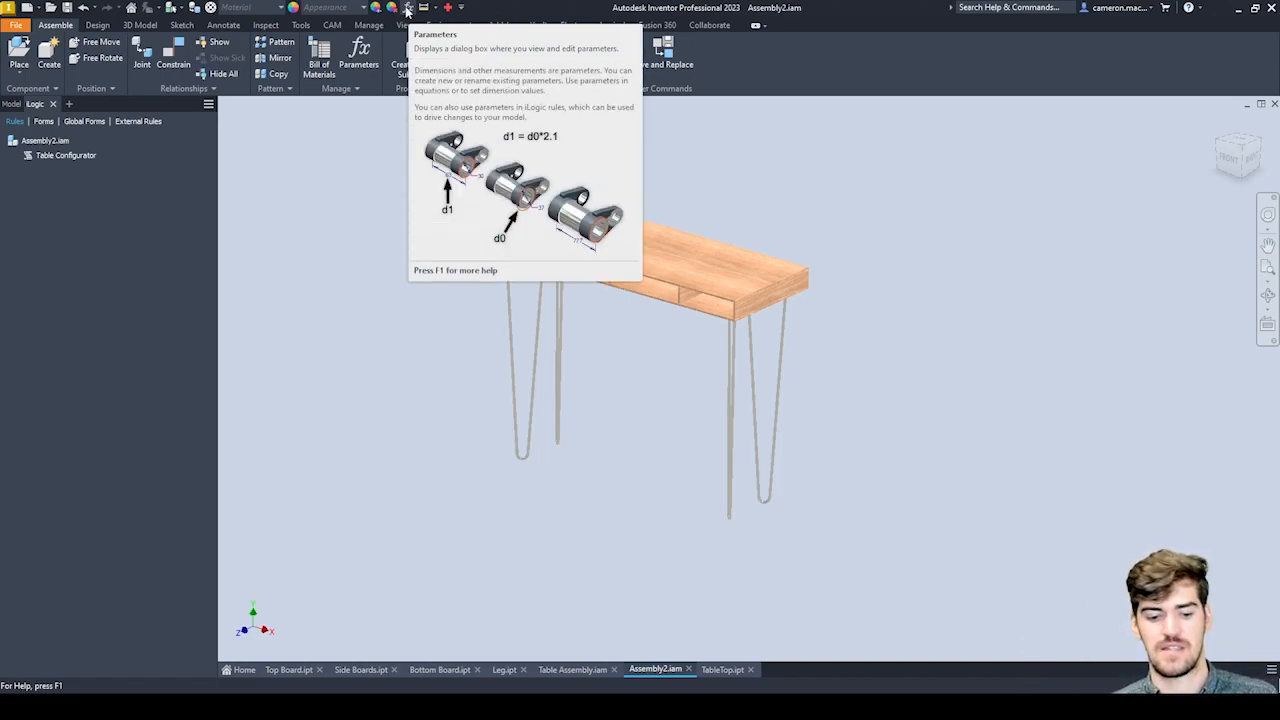
Open the assembly's parameters, add a numeric user parameter named Width and enter 800 as its equation.
click(407, 9)
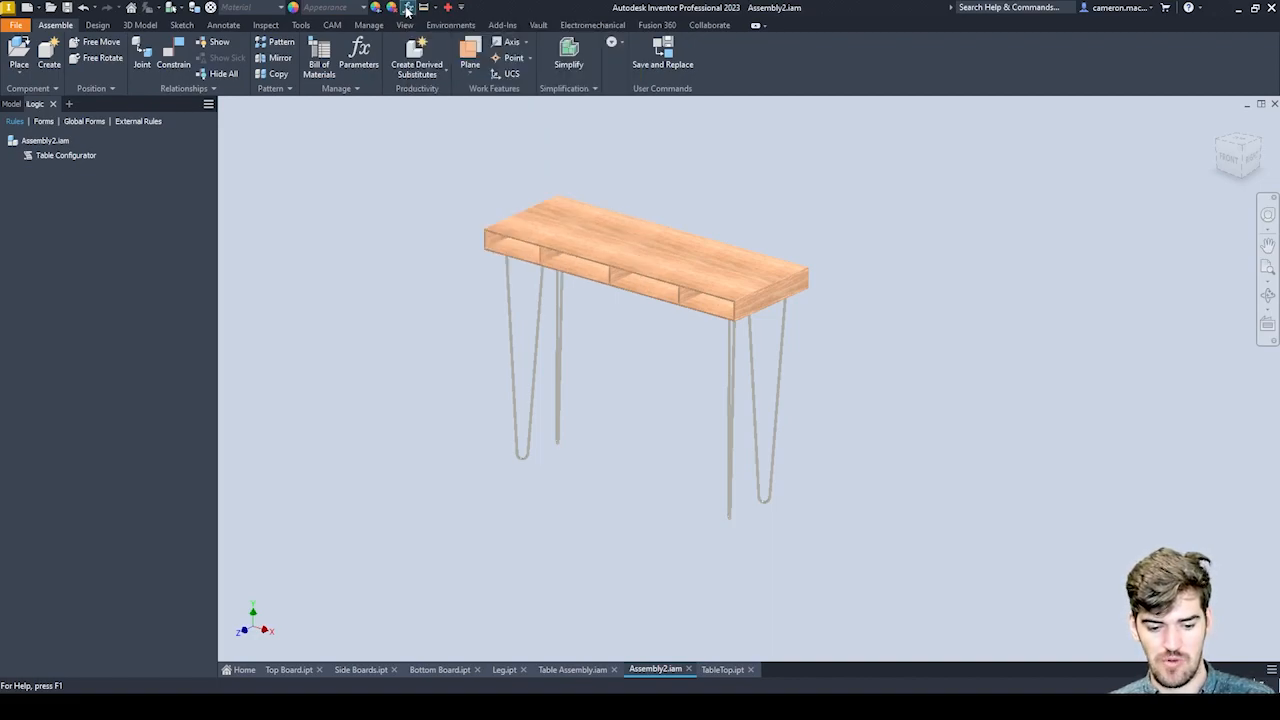
drag(538, 166, 485, 139)
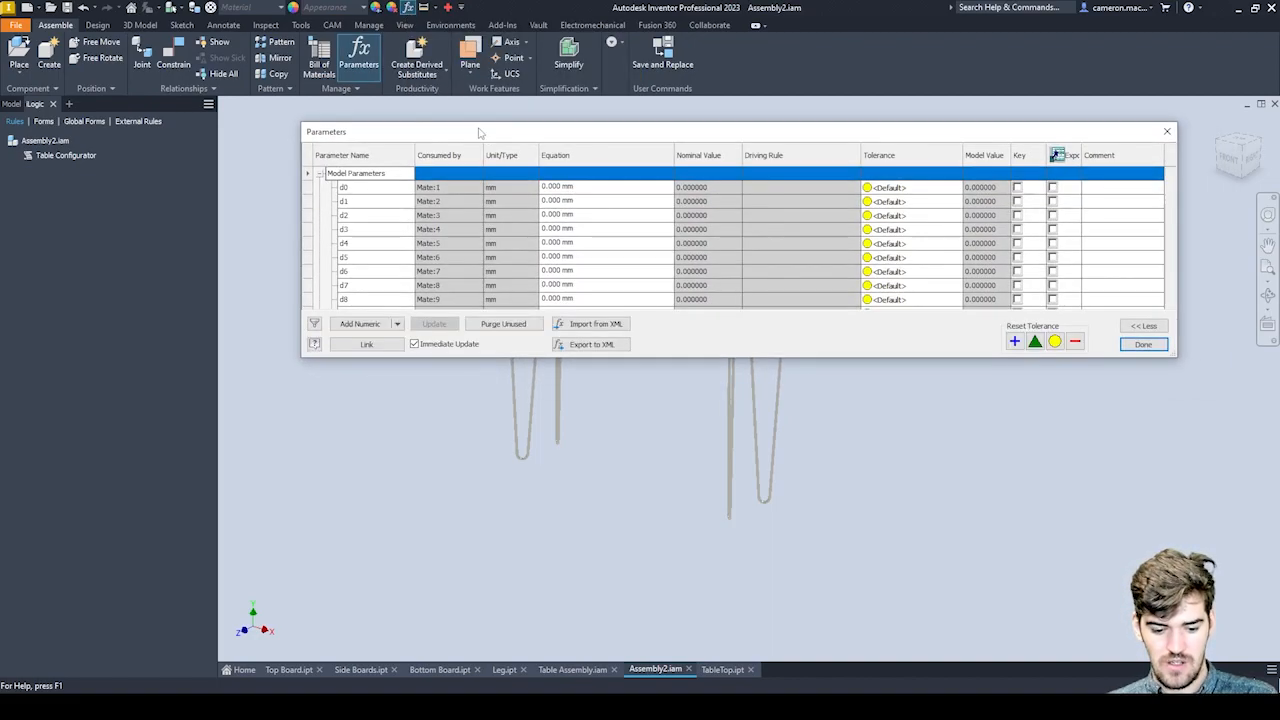
scroll(519, 232, down, 5)
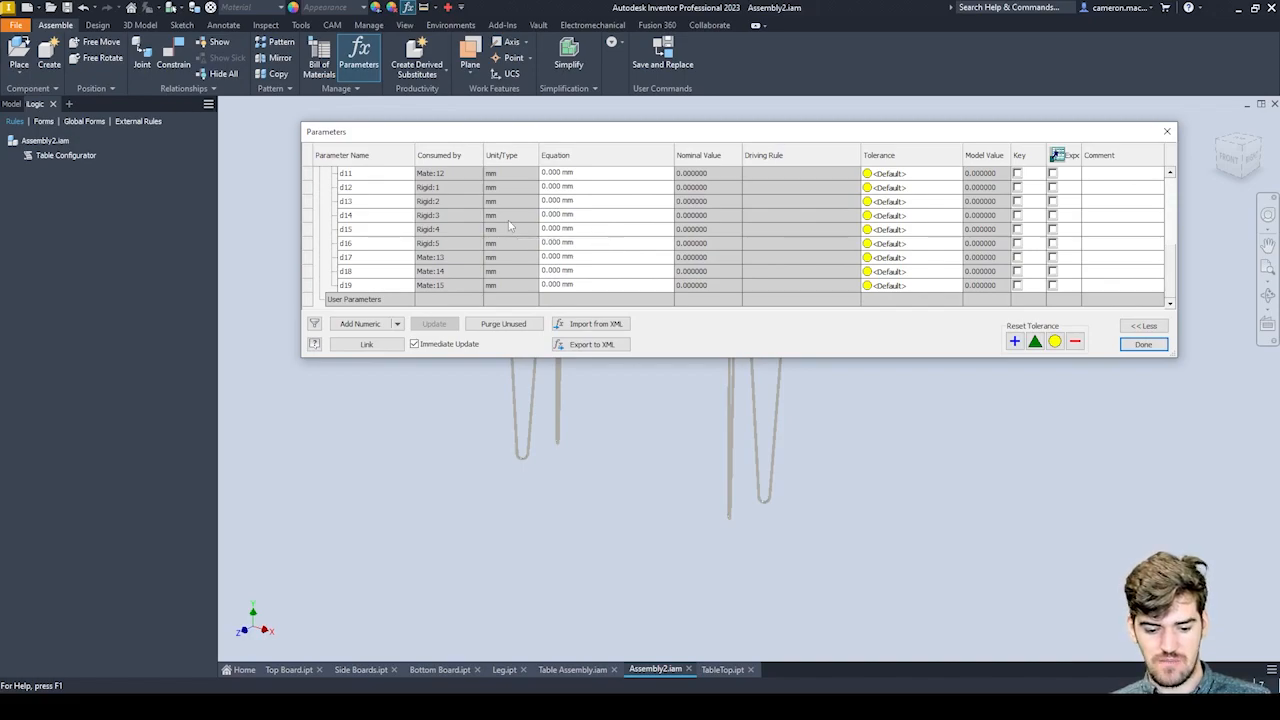
click(356, 324)
text(W)
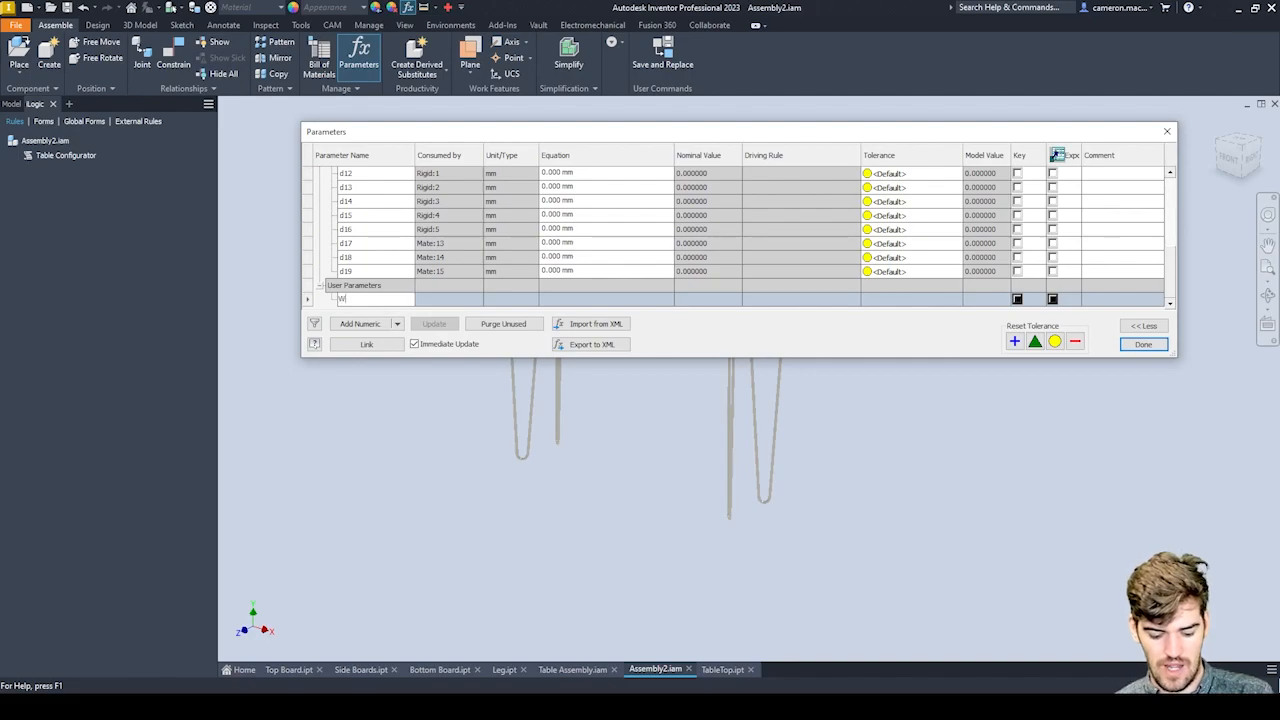
text(idth)
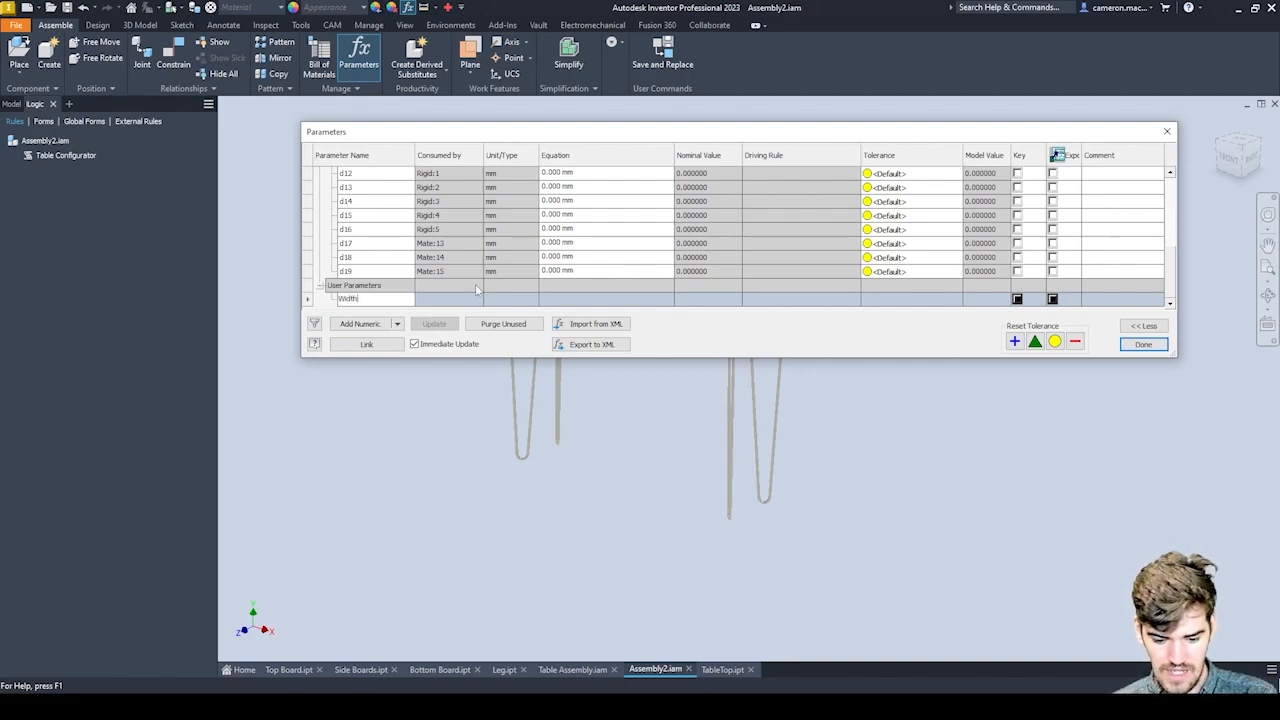
click(557, 300)
text(800)
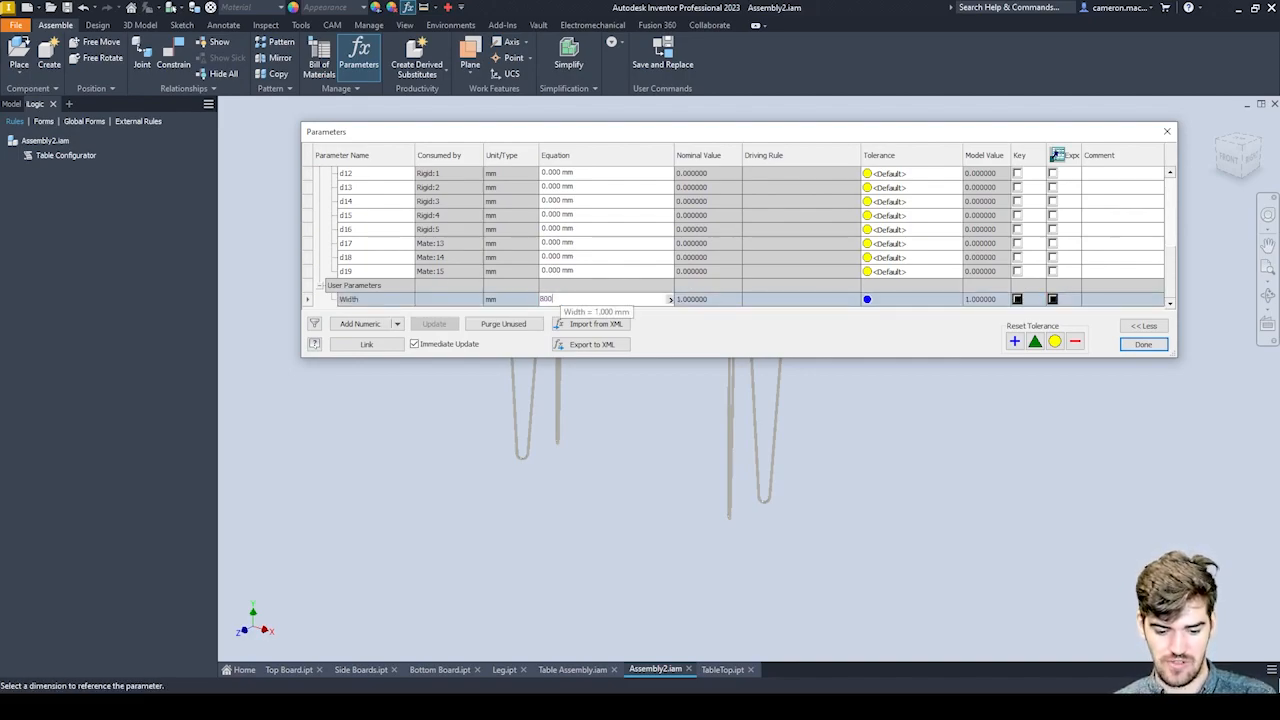
Add a second numeric user parameter named Height below Width.
click(360, 323)
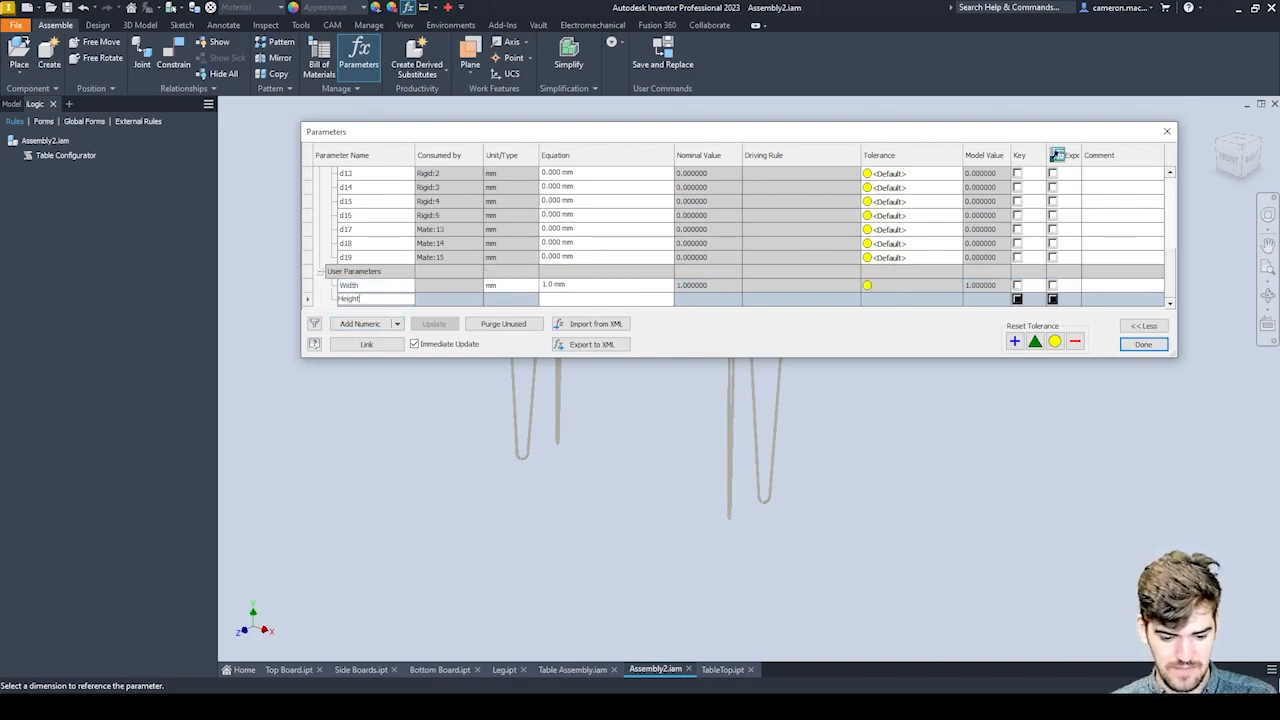
click(597, 300)
drag(598, 300, 489, 299)
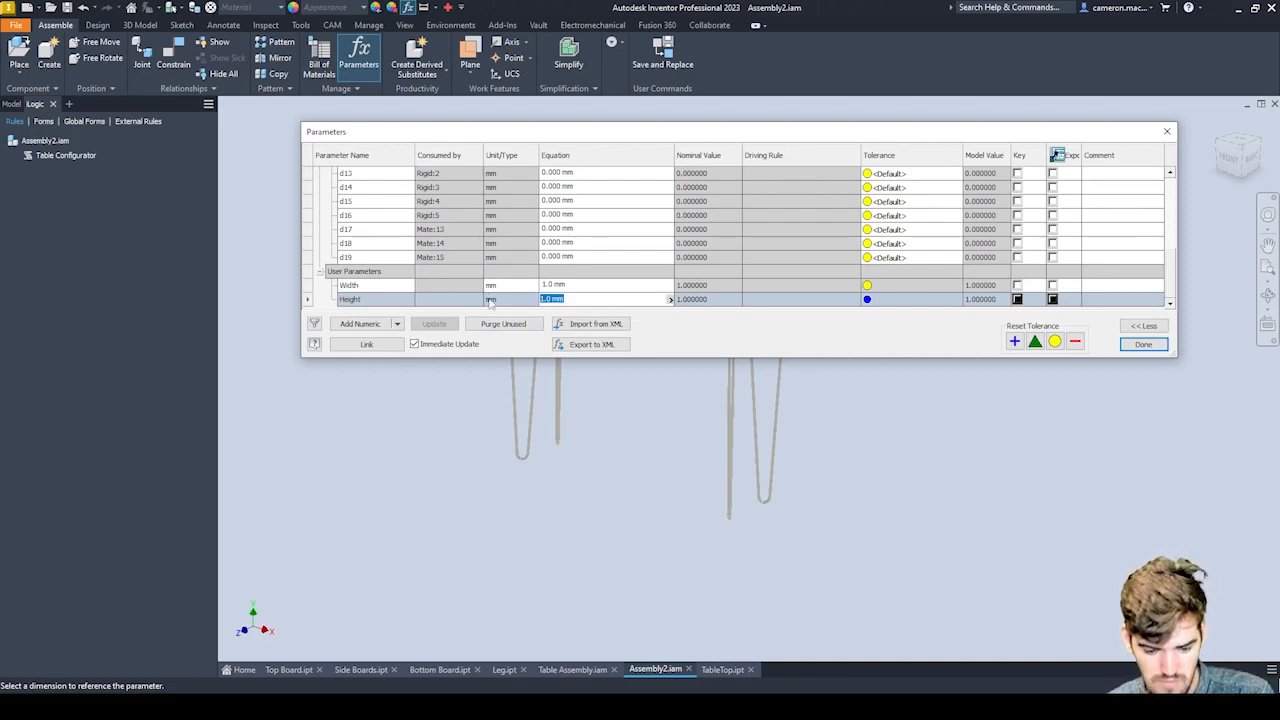
Rename the Height user parameter as ShelfGap and set its equation to 50 mm.
click(384, 299)
click(345, 299)
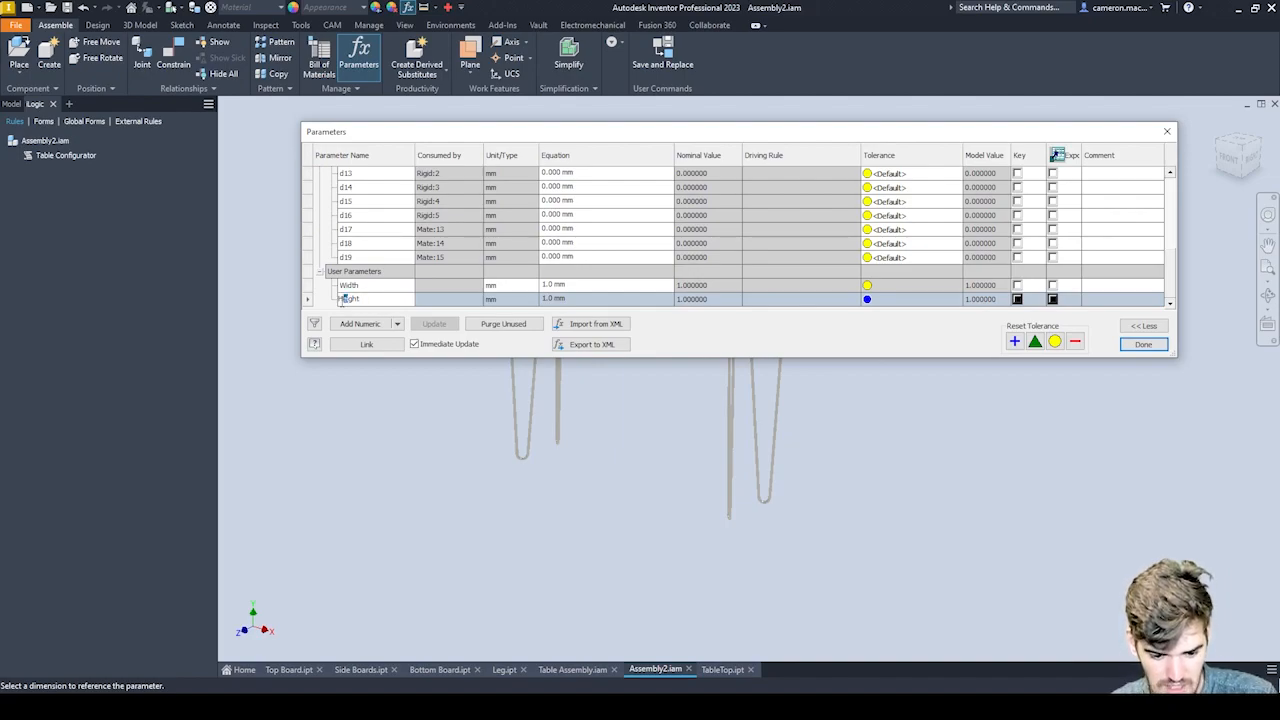
double_click(348, 299)
text(Ga)
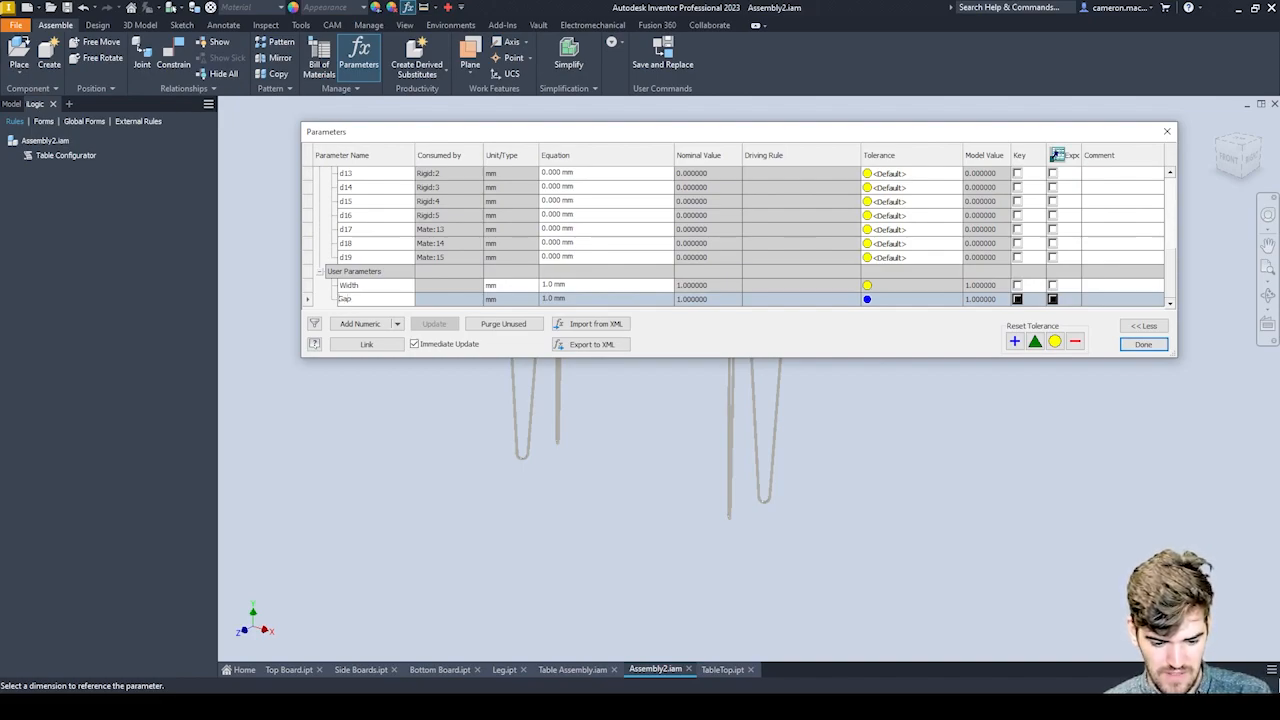
text(p)
key(Home)
text(Shelf)
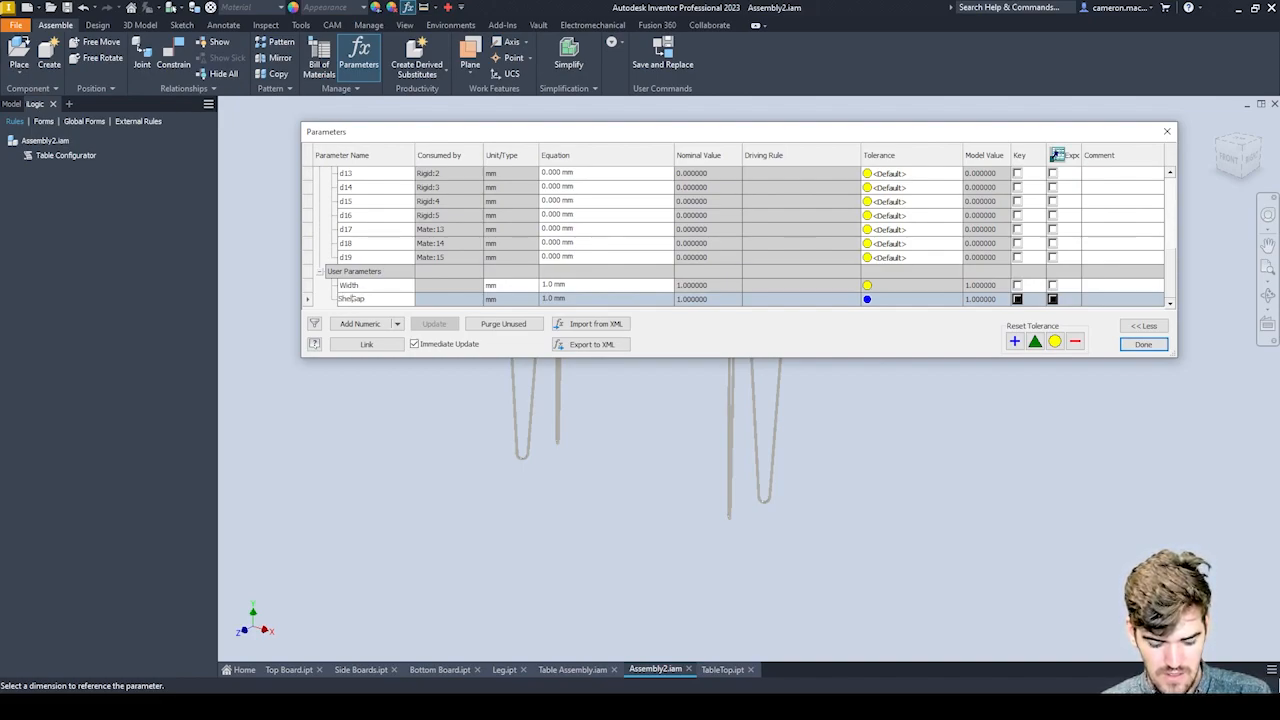
click(570, 298)
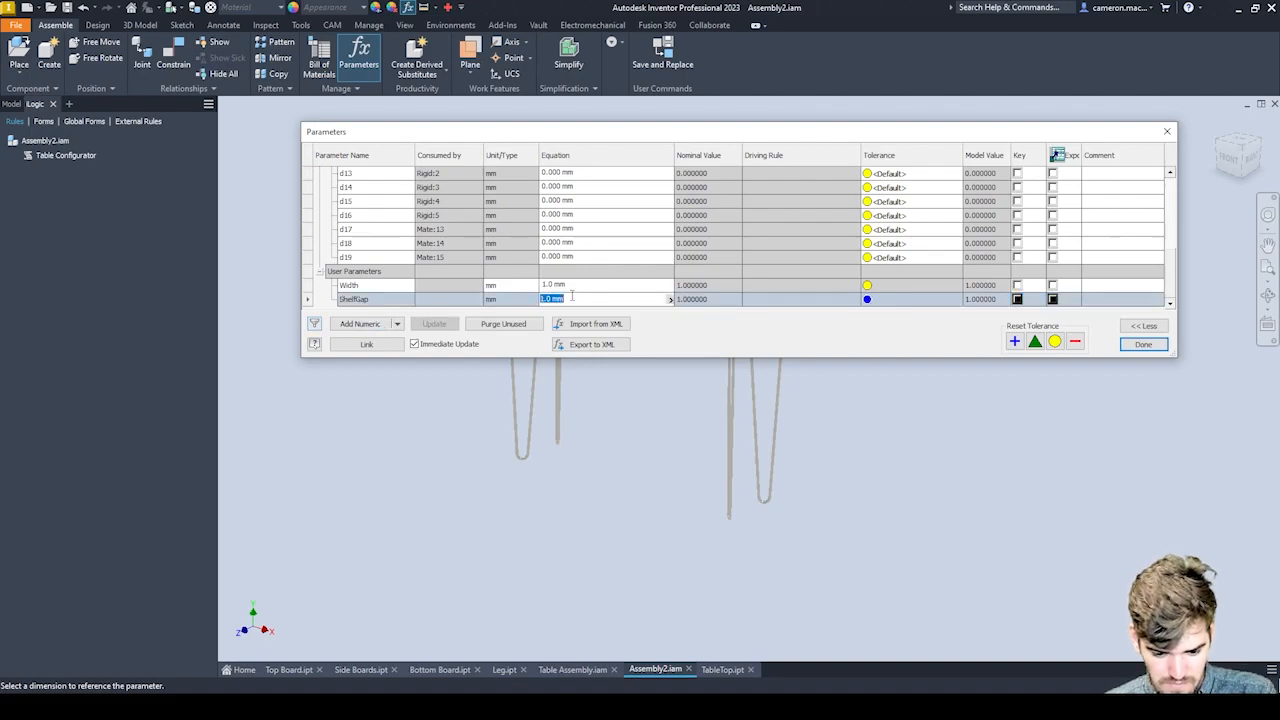
text(50)
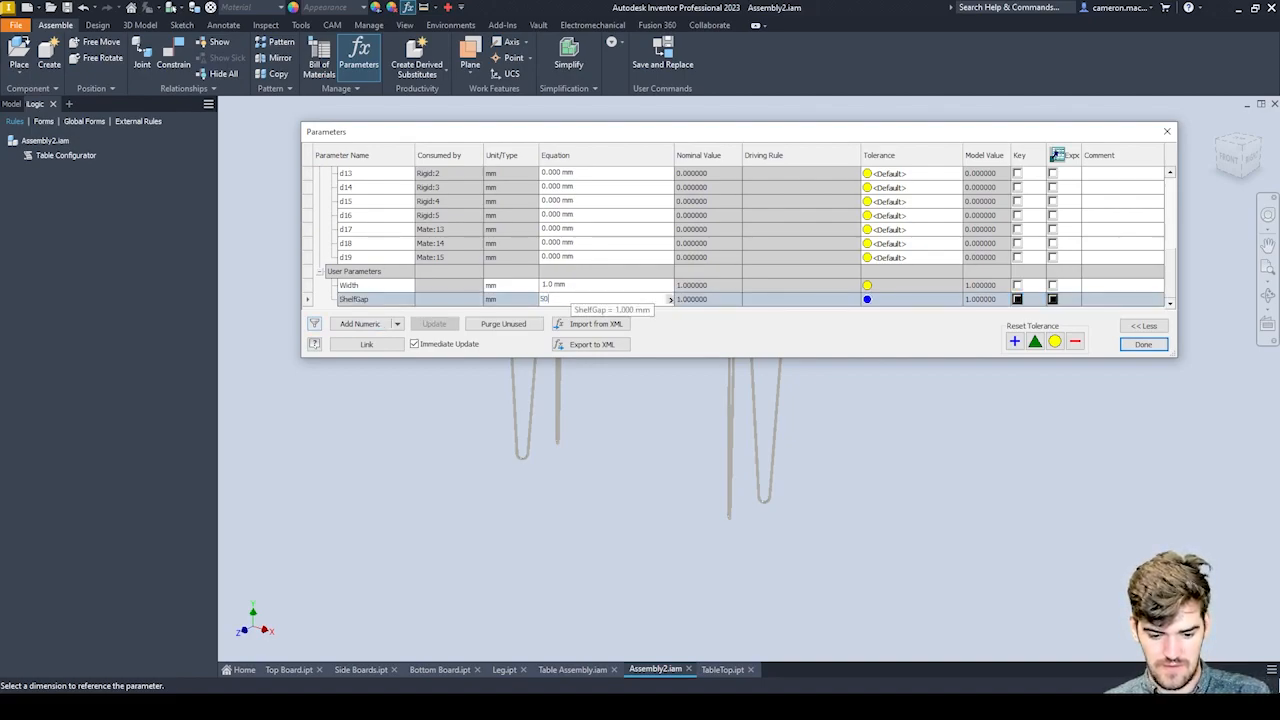
key(Return)
Set the equation of the Width user parameter to 800 mm and commit it.
click(577, 289)
click(577, 288)
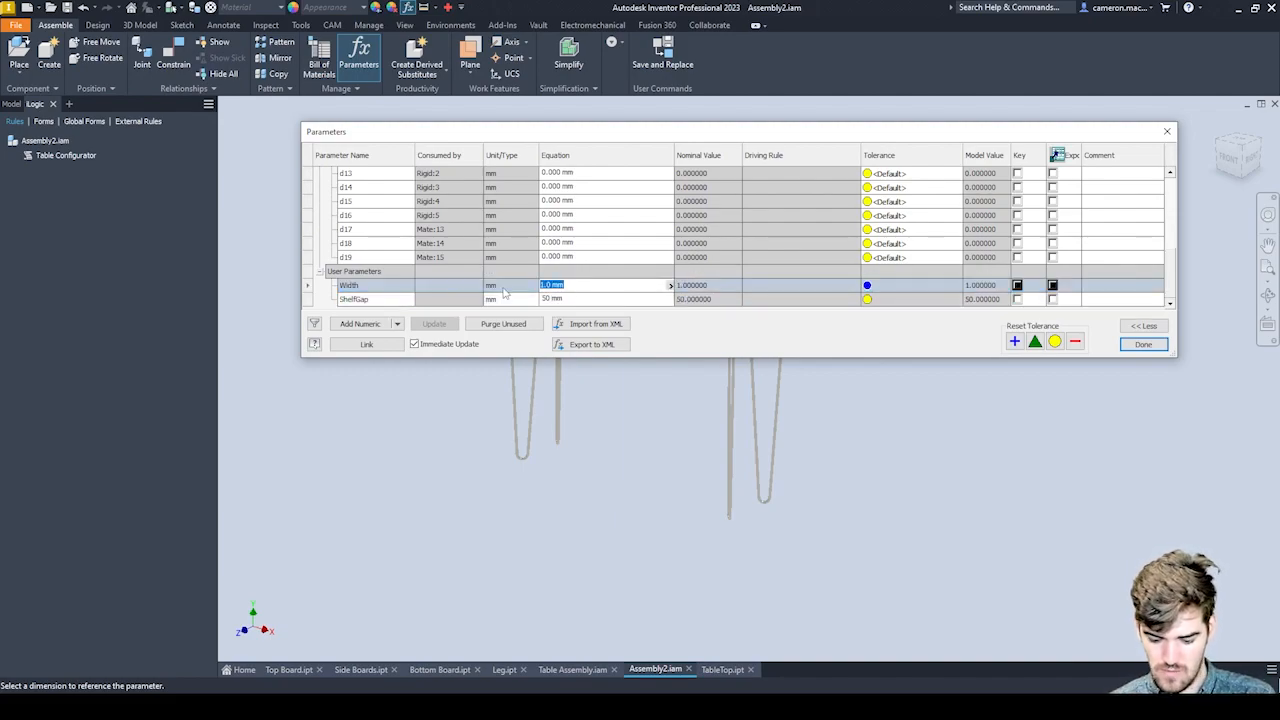
text(800)
key(Return)
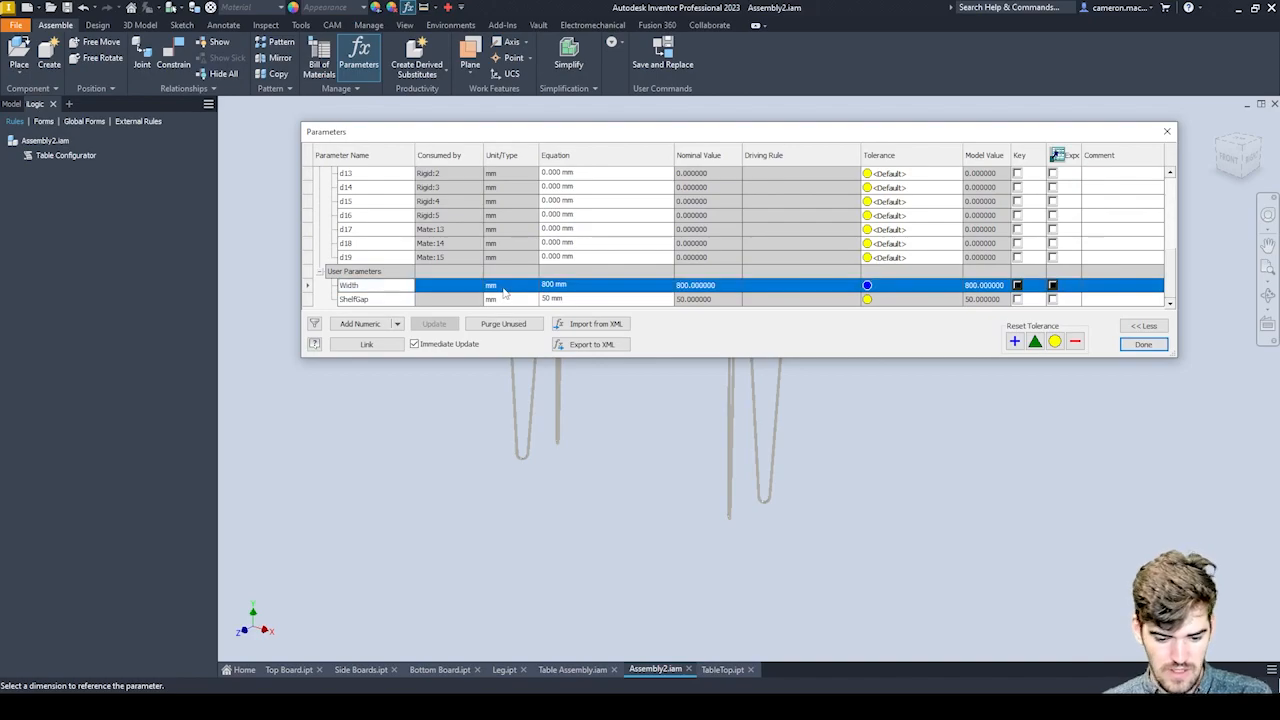
Add a numeric user parameter named Depth and enter 500 as its equation.
click(360, 323)
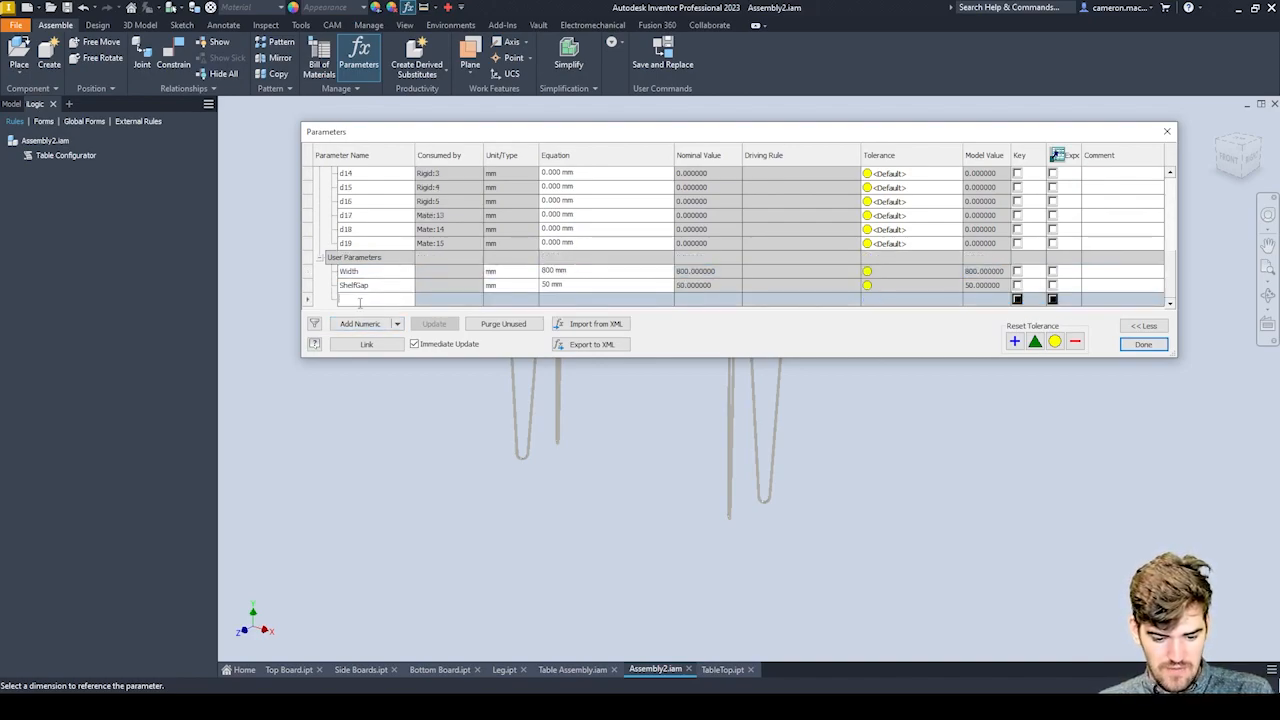
text(Depth)
key(Return)
text(500)
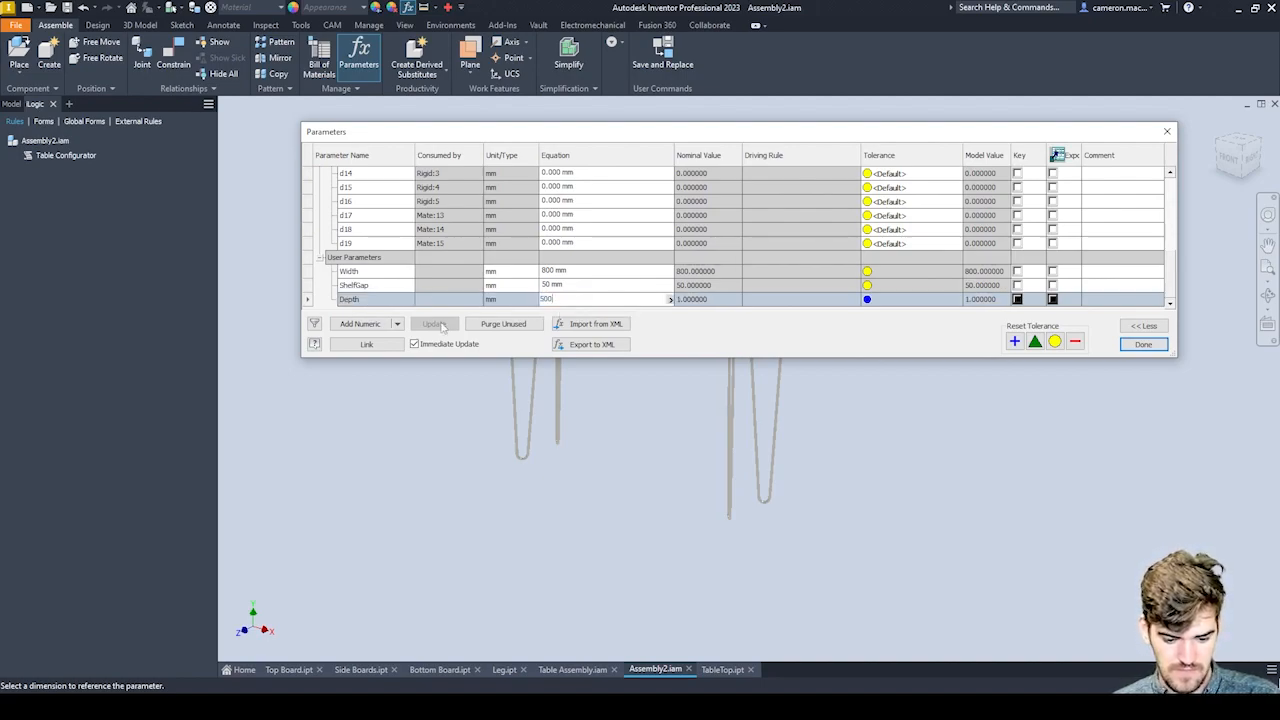
Add a numeric user parameter named LegHeight and set its equation to 800 mm.
click(372, 324)
text(LegHeight)
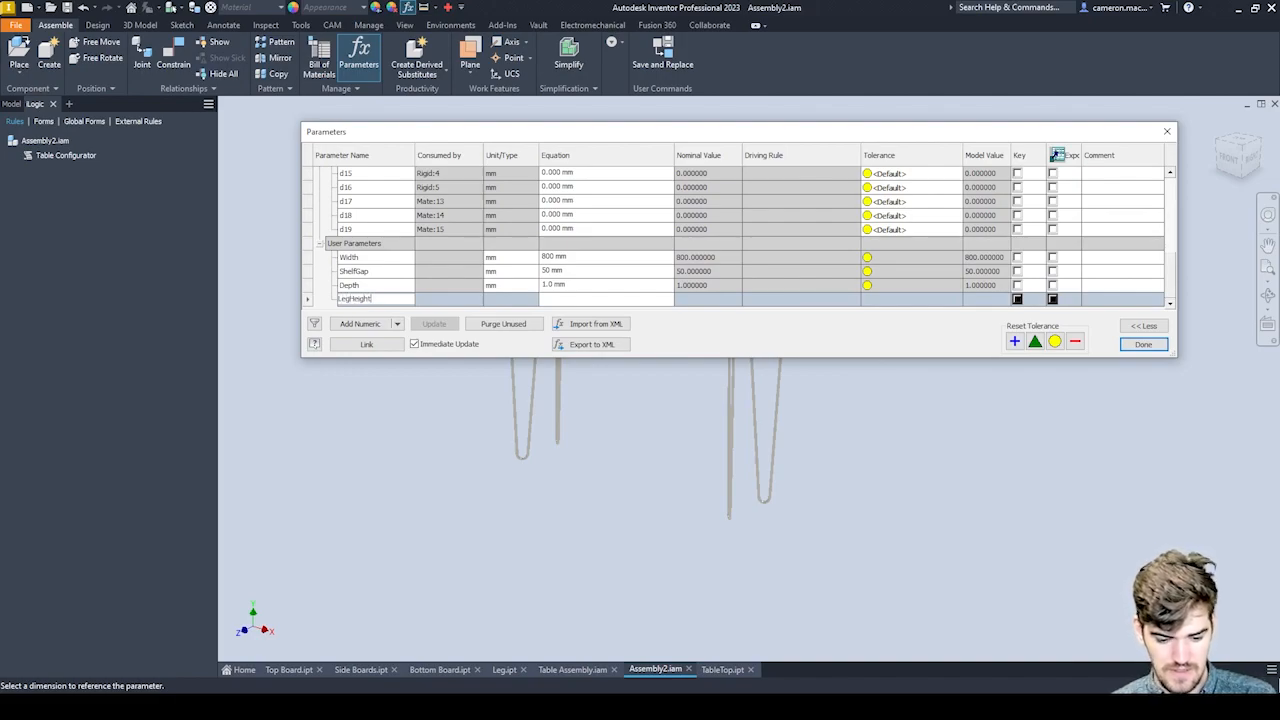
click(585, 299)
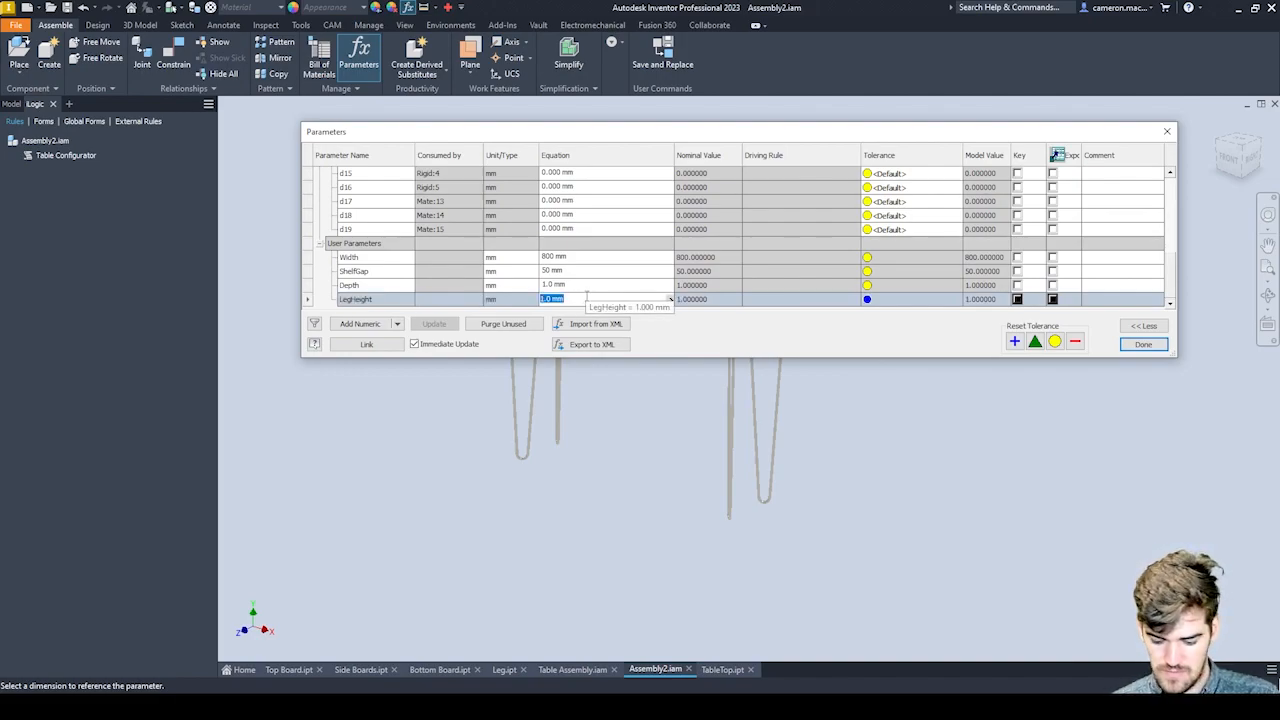
text(800)
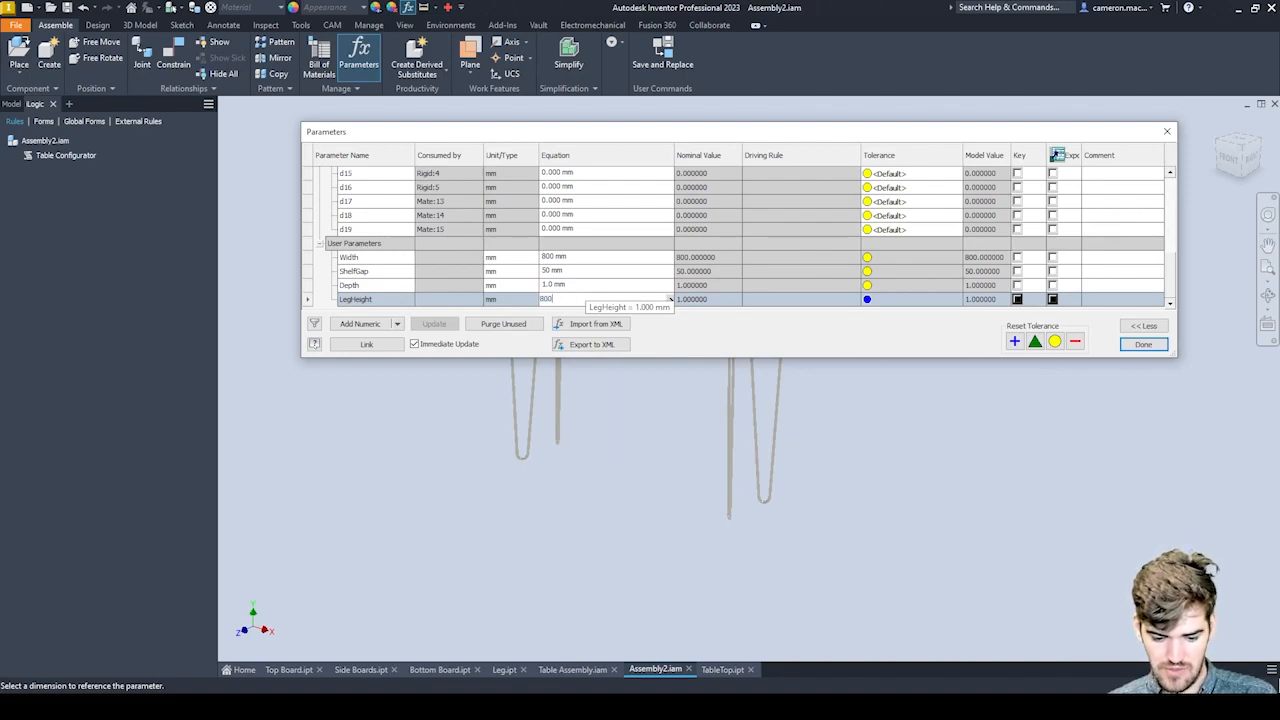
key(Return)
Set the equation of the Depth user parameter to 500 mm and commit it.
click(560, 286)
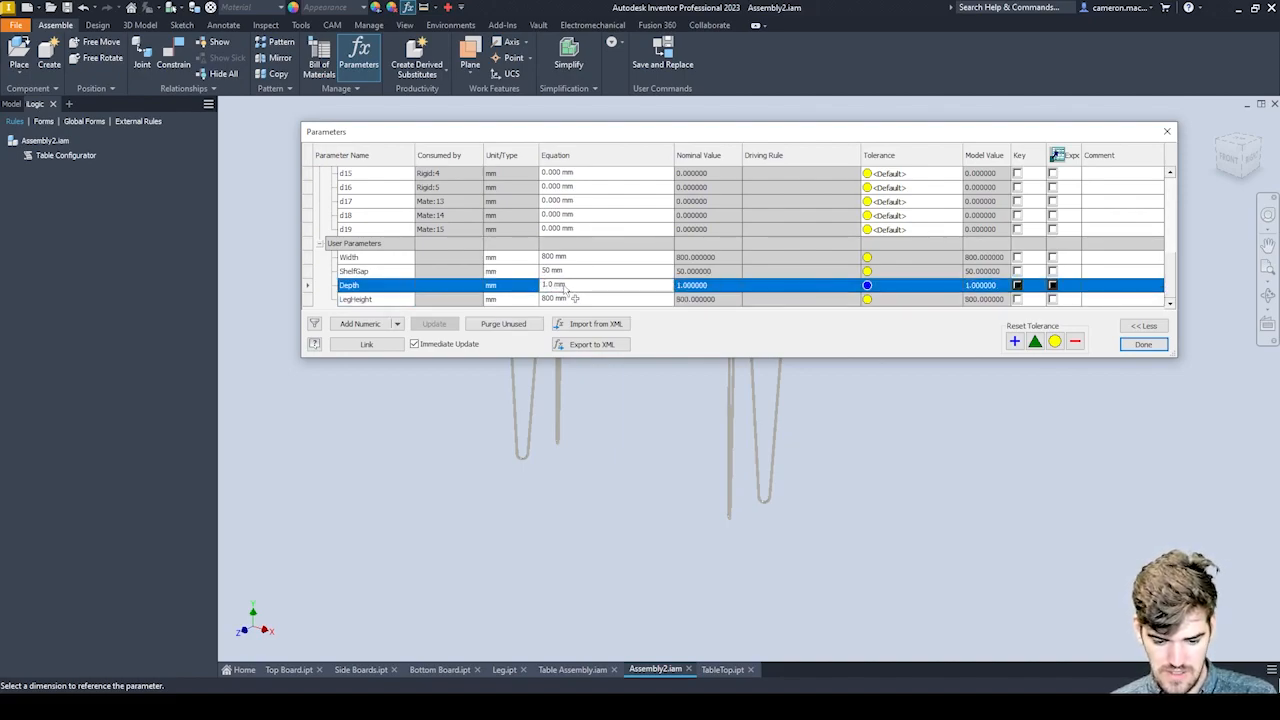
text(5)
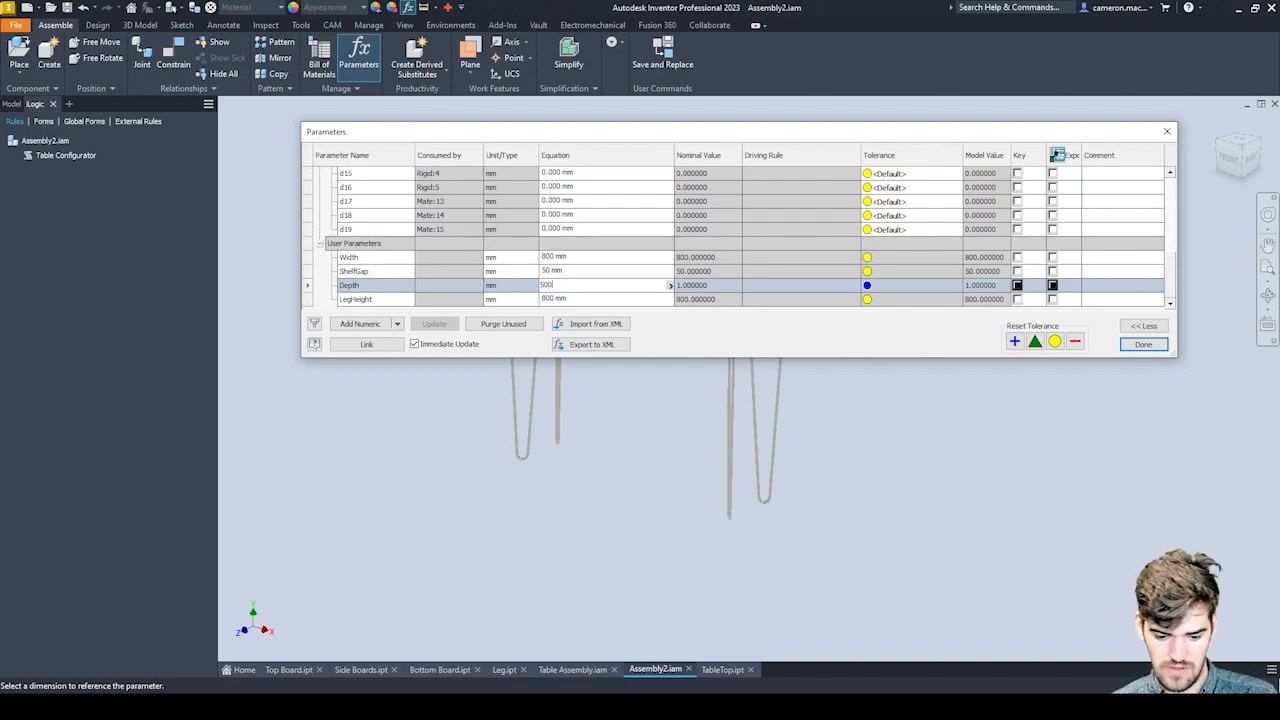
text(00)
key(Return)
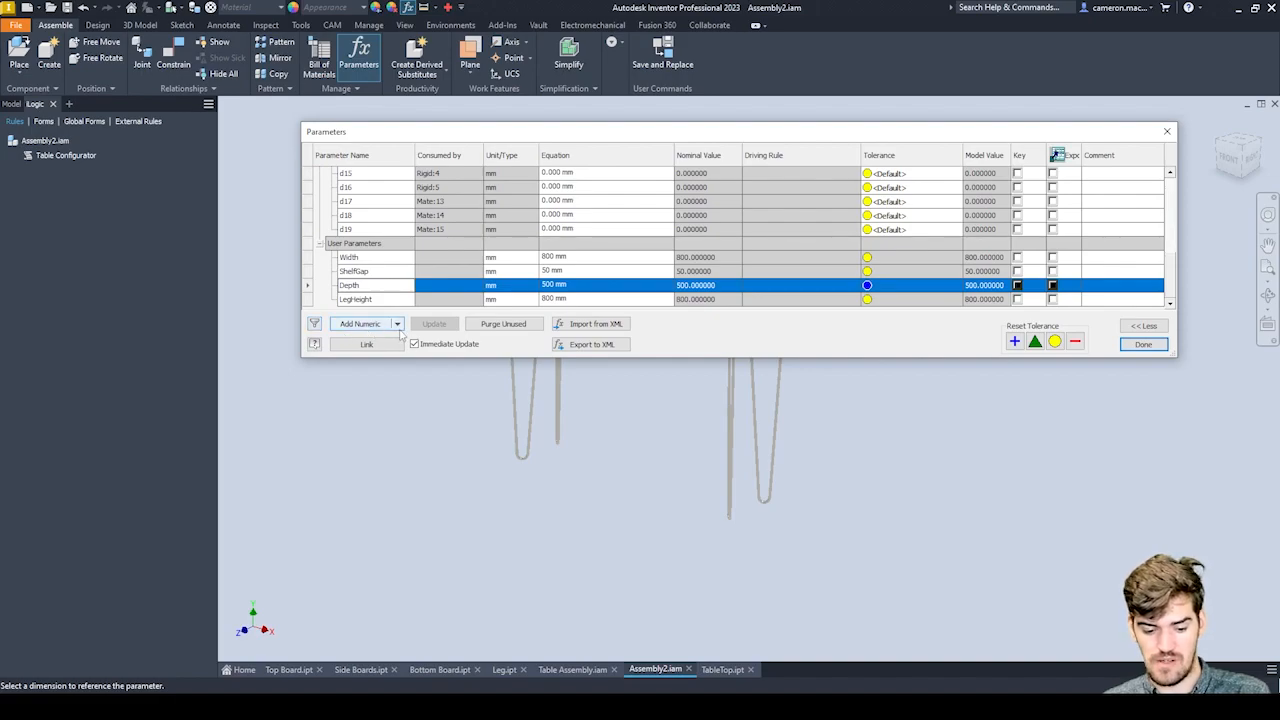
Add a text user parameter named Material below LegHeight.
click(398, 325)
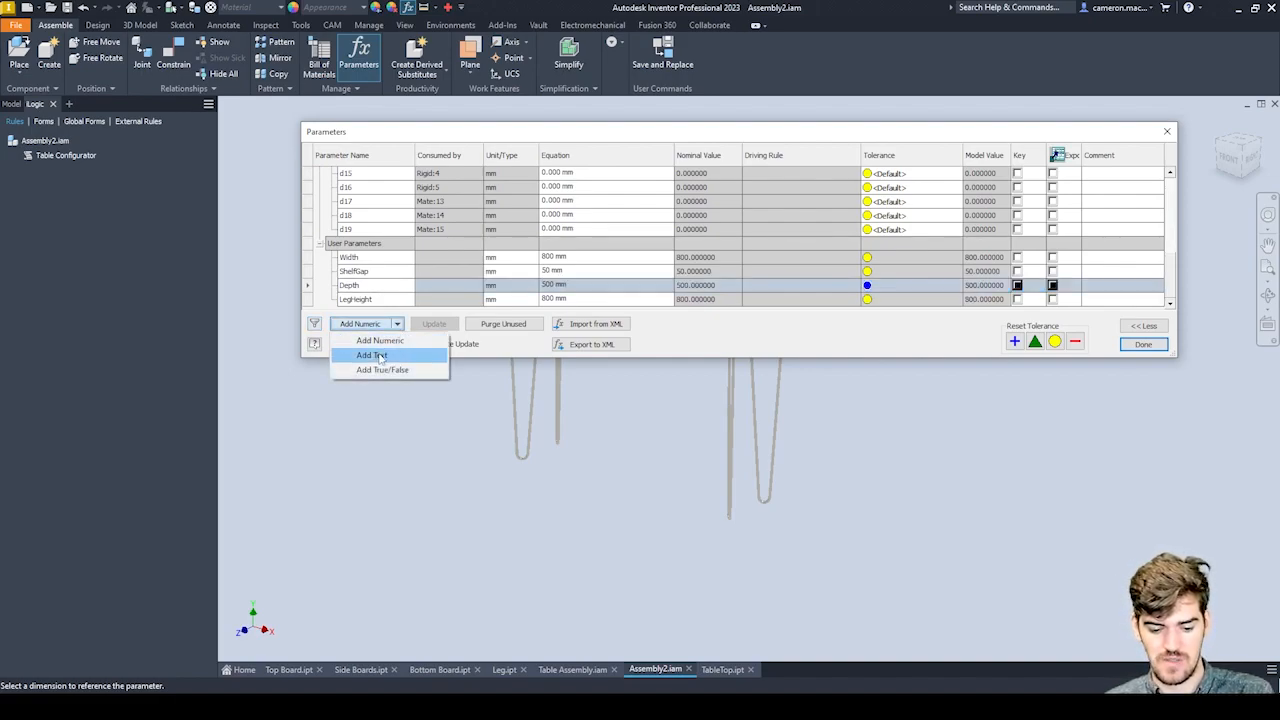
click(380, 356)
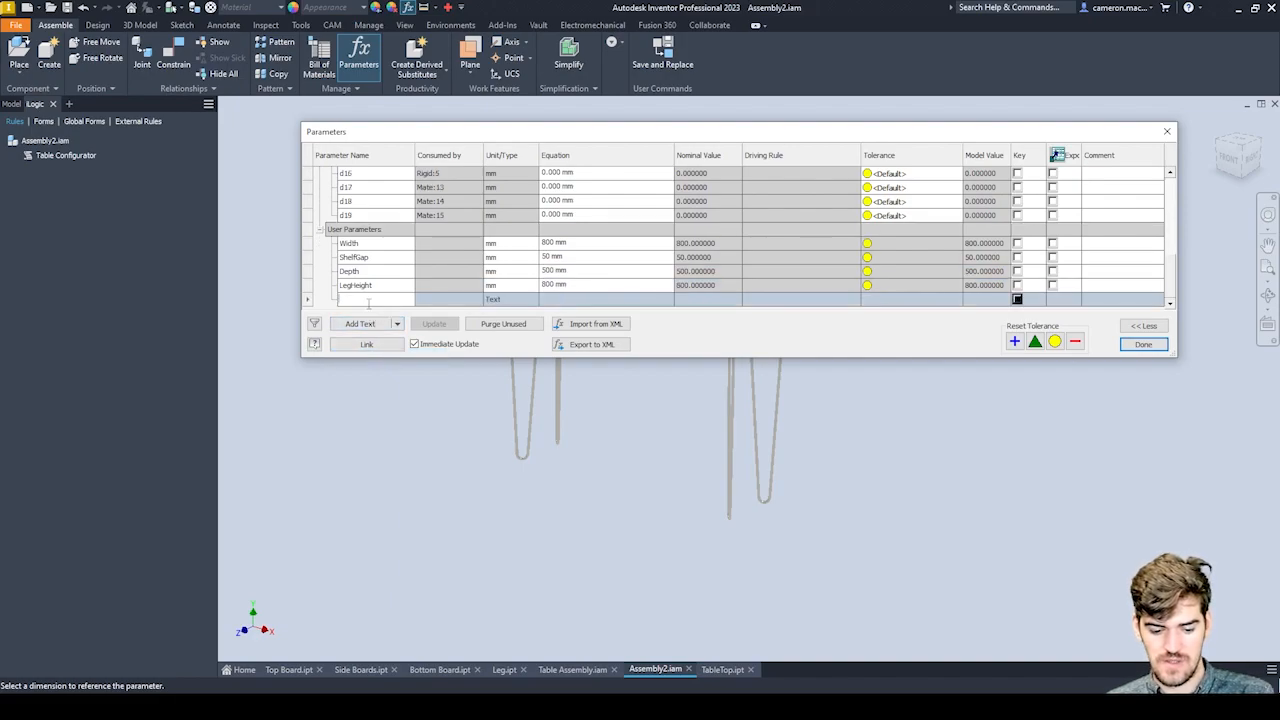
text(Material)
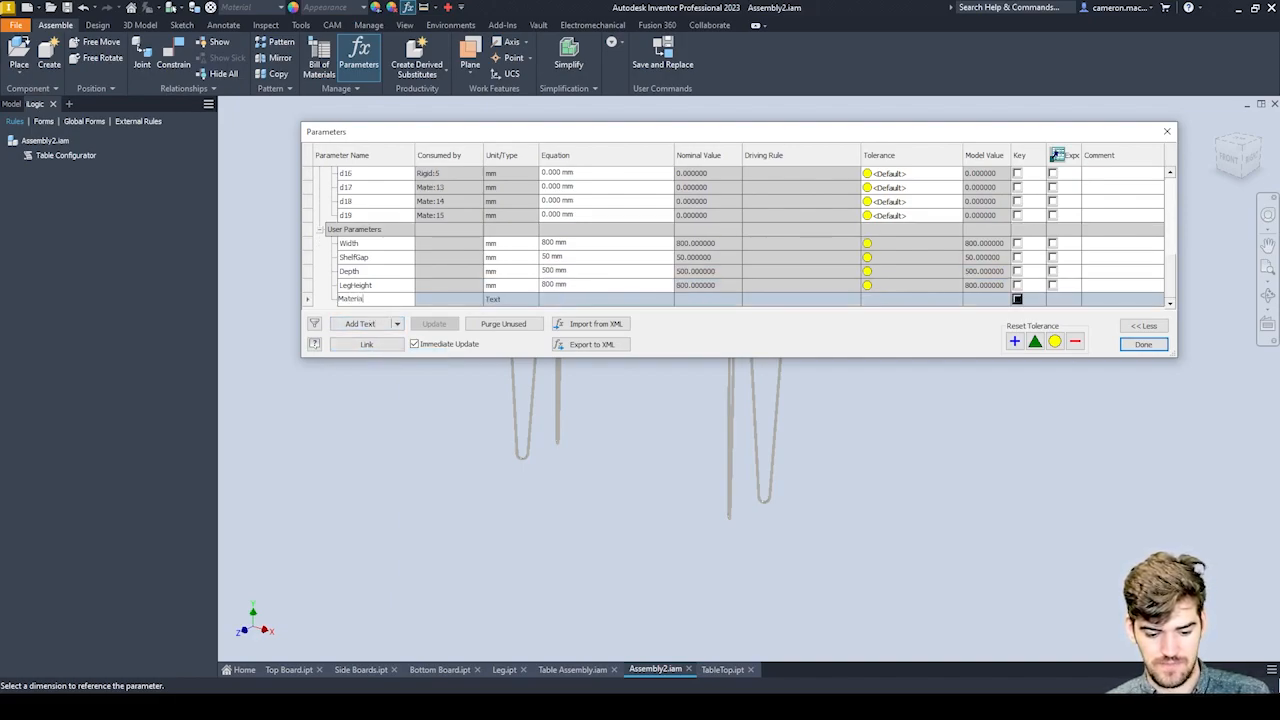
click(580, 302)
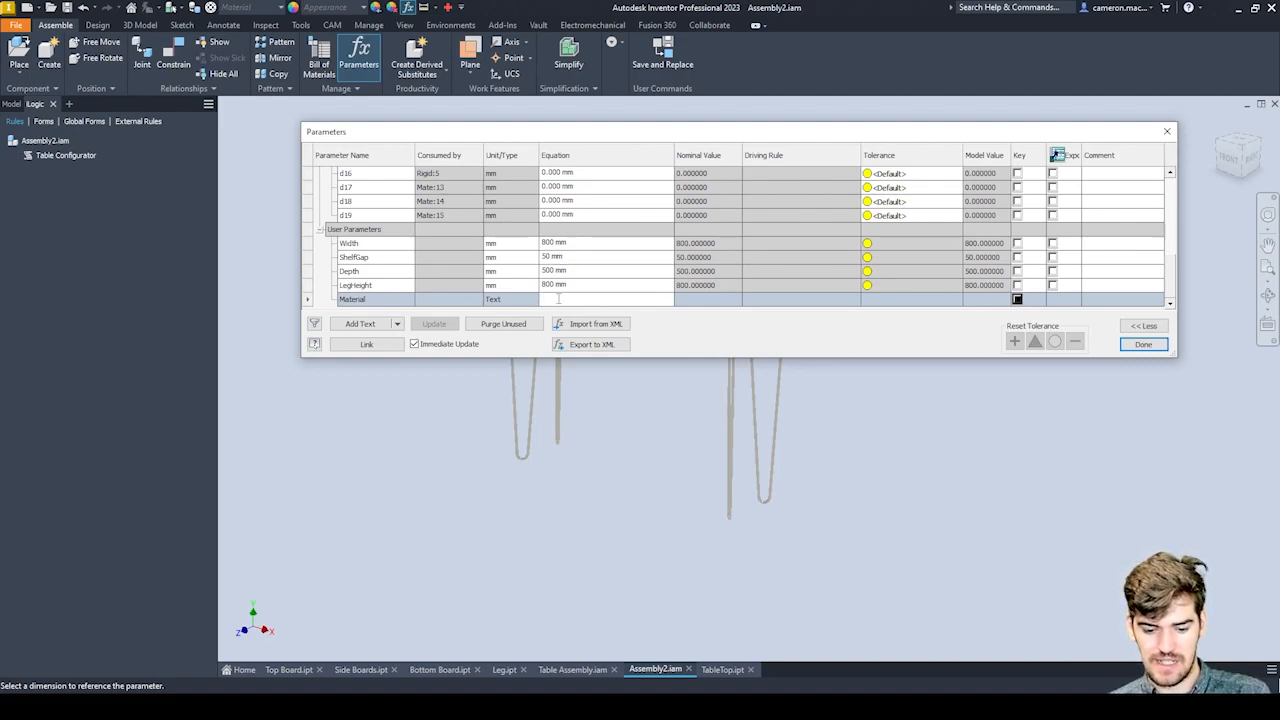
Make the Material text parameter multi-value so that its value list opens for editing.
right_click(555, 297)
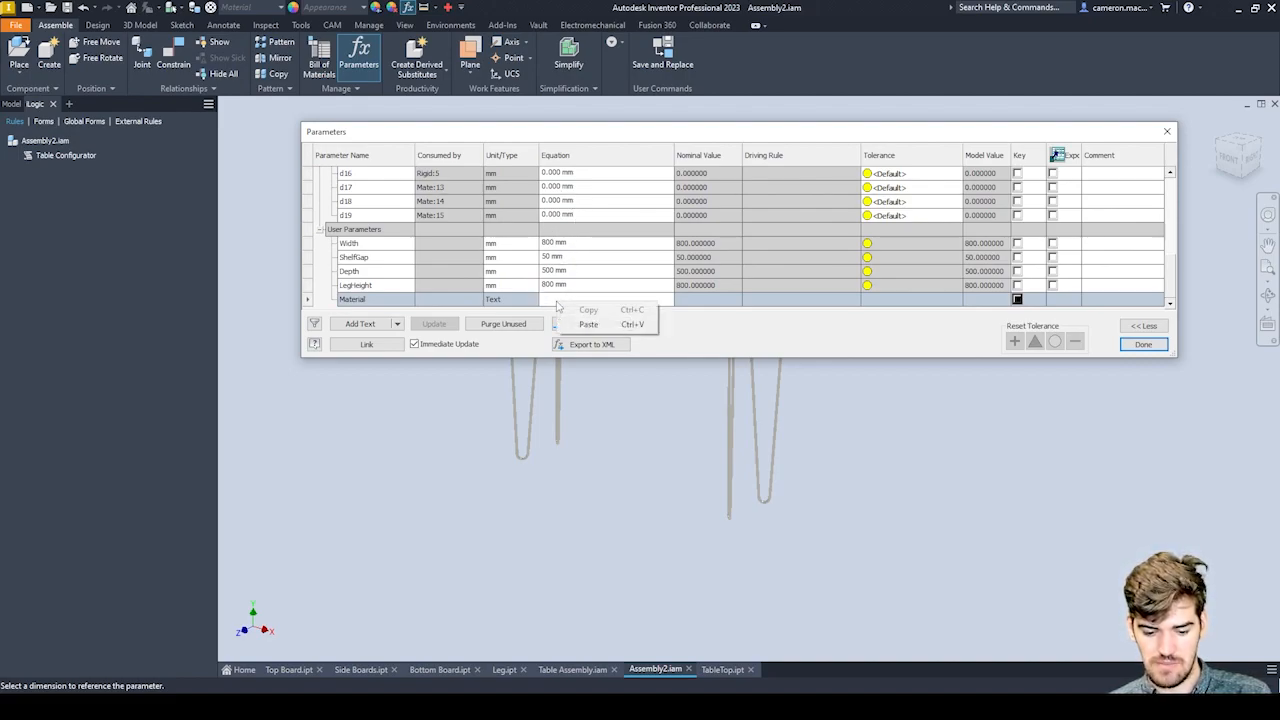
click(550, 303)
right_click(550, 297)
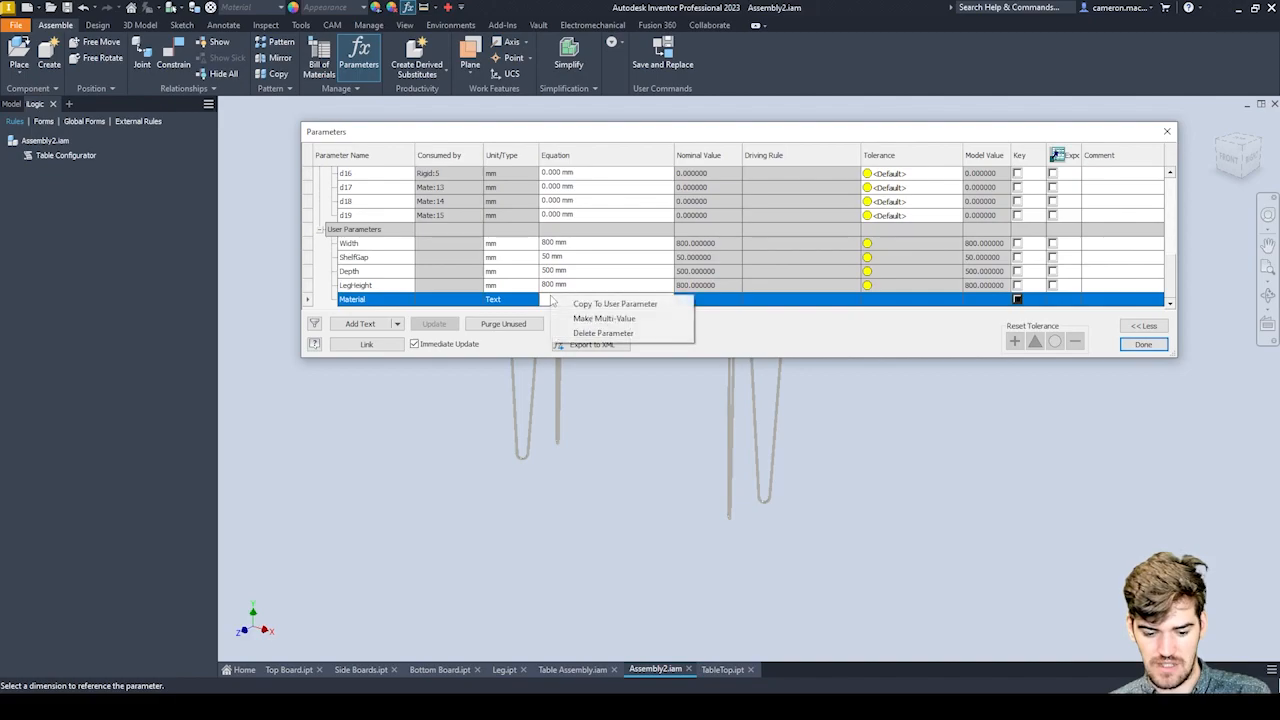
click(600, 318)
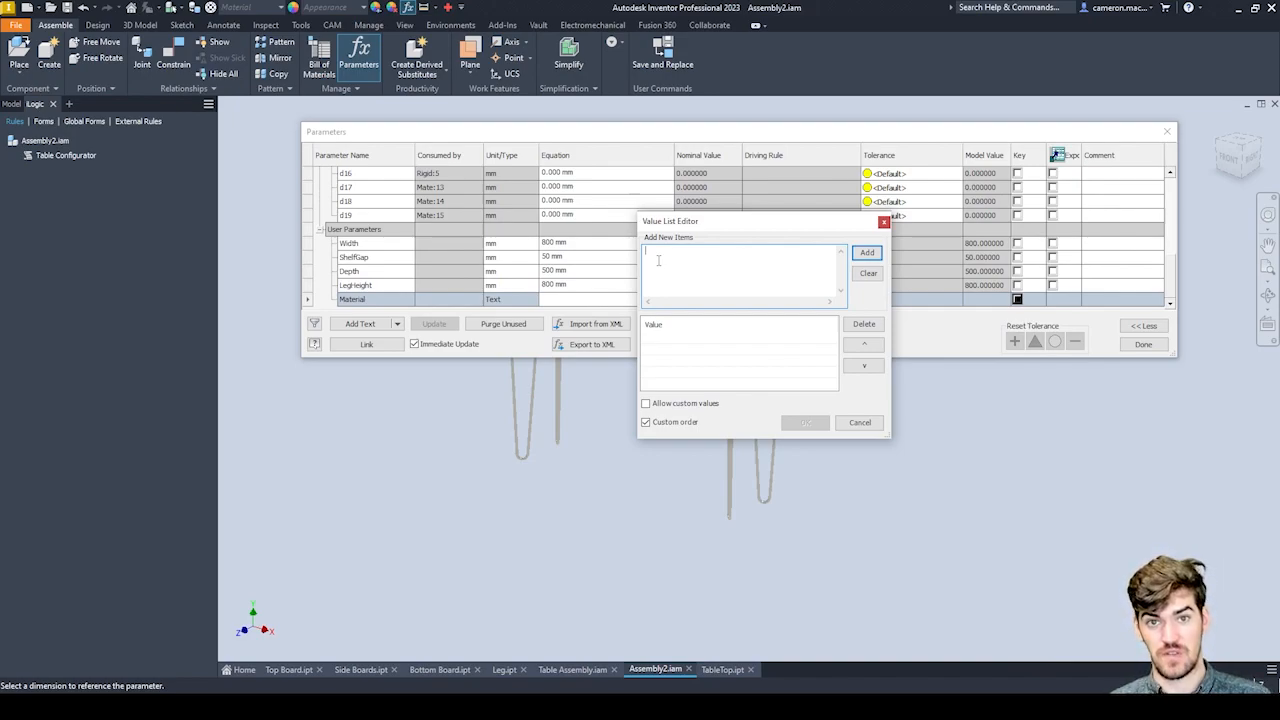
Enter Steel, Gold and Silver on separate lines as new items and add them to Material's value list.
text(Steel )
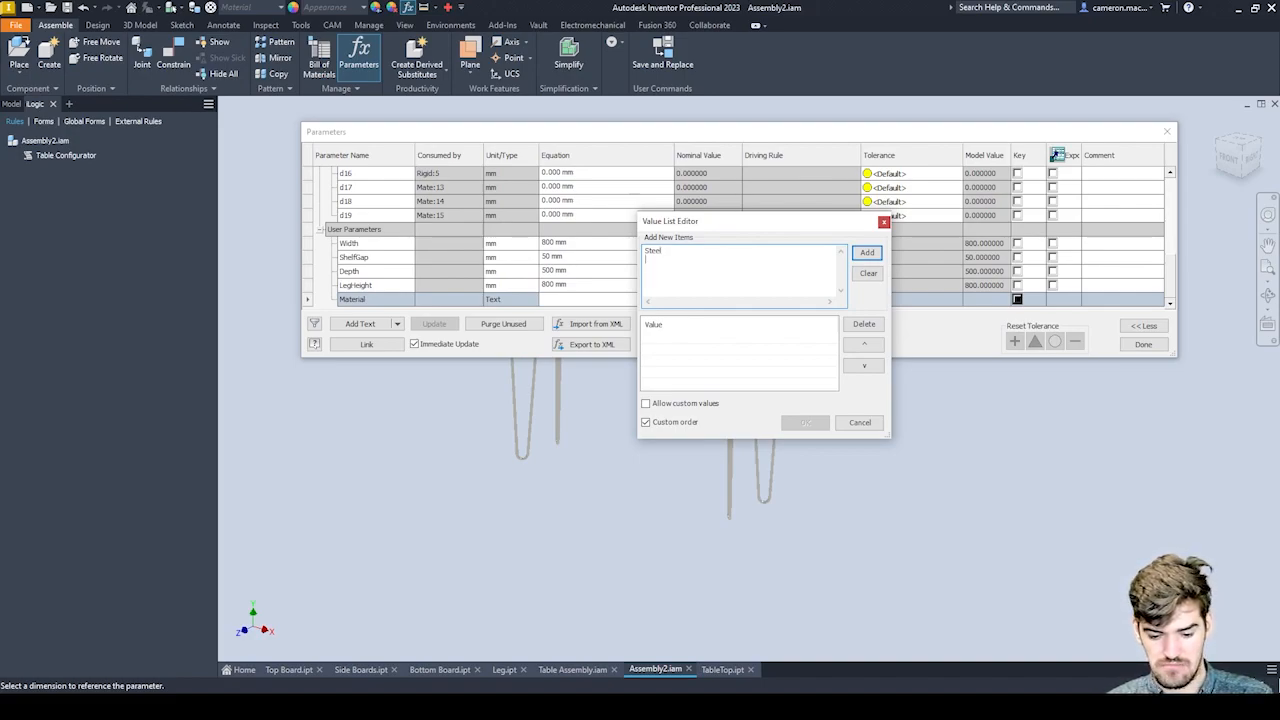
text(A)
key(BackSpace)
key(BackSpace)
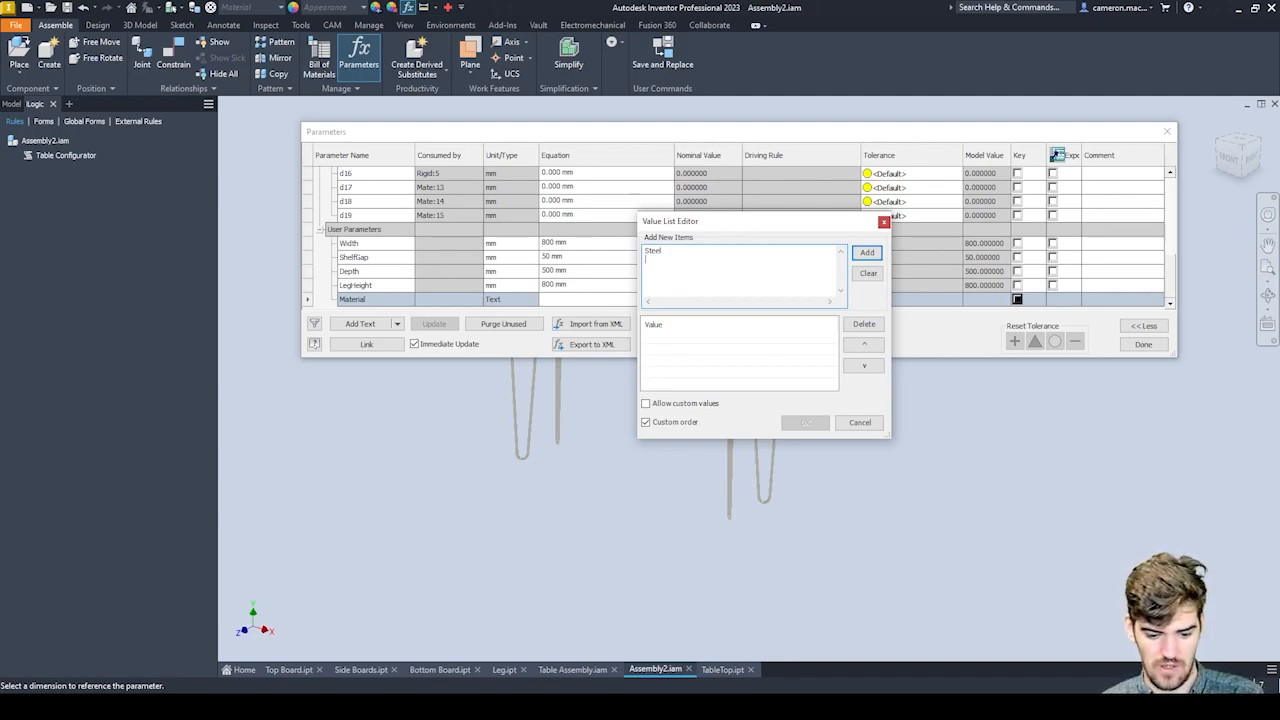
text(Gold )
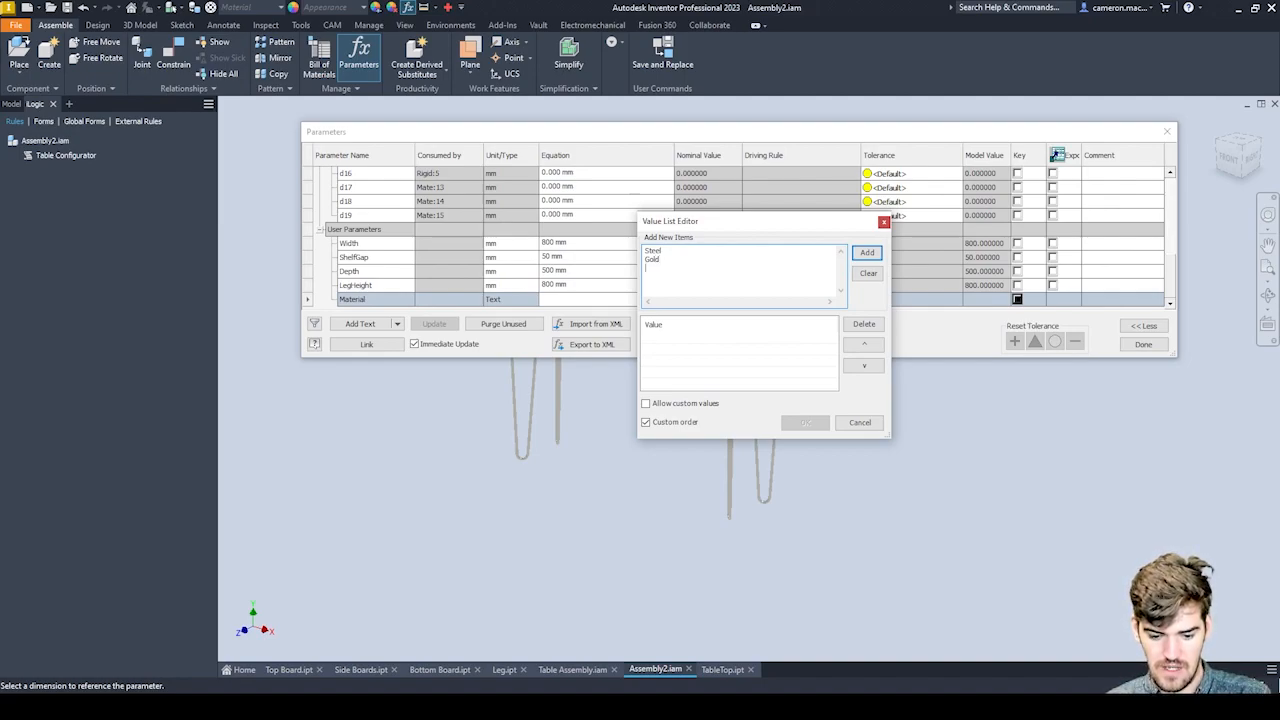
text(Silver)
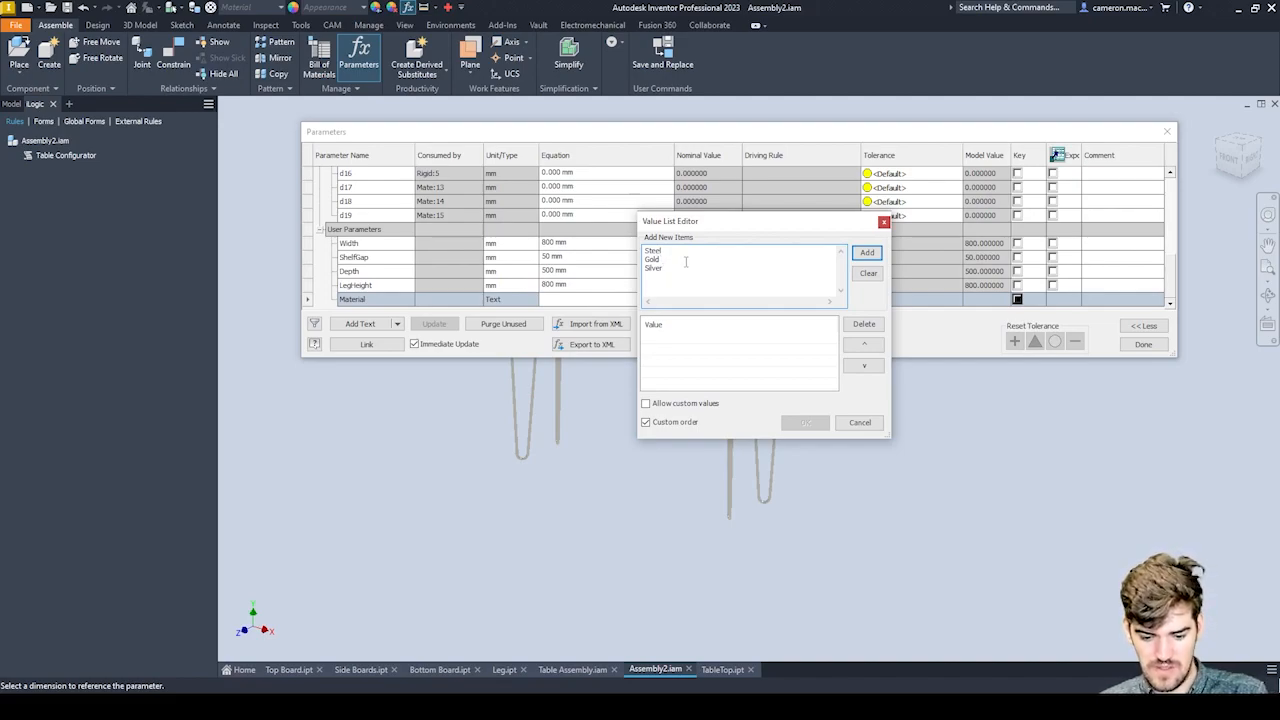
click(867, 253)
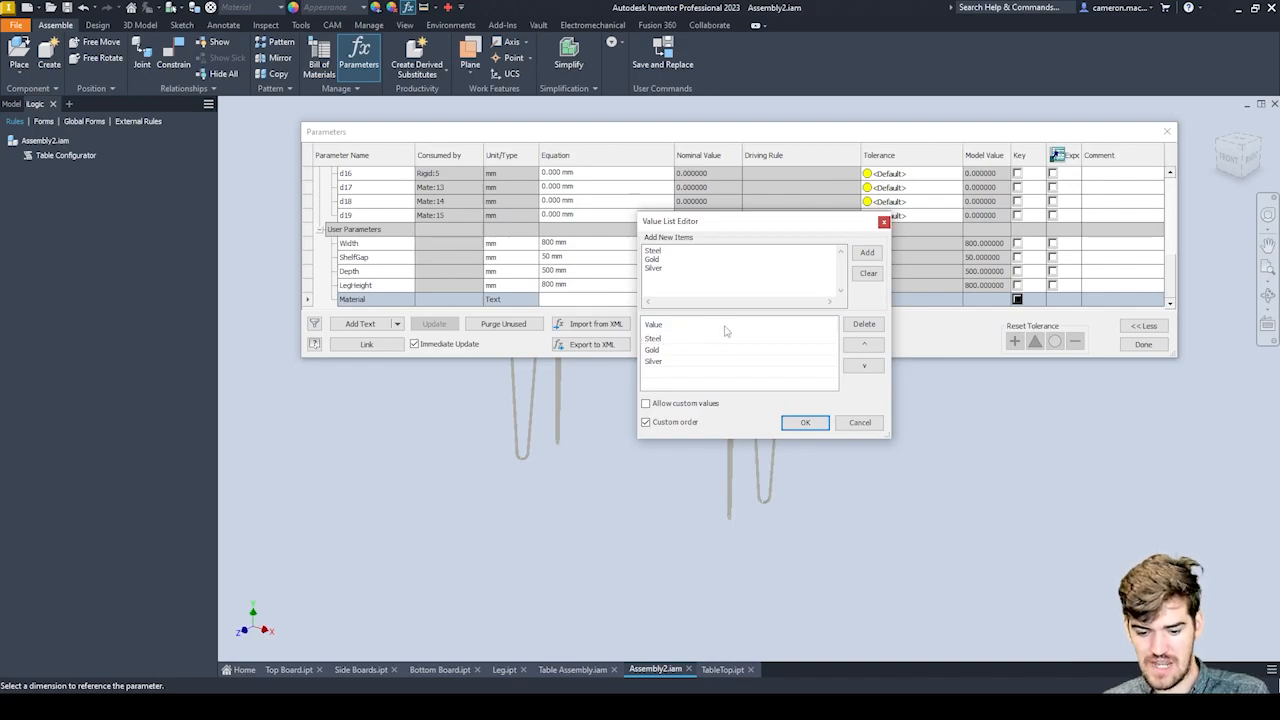
Accept Material's value list with Steel as the selected value and finish editing the parameters.
click(805, 422)
click(650, 301)
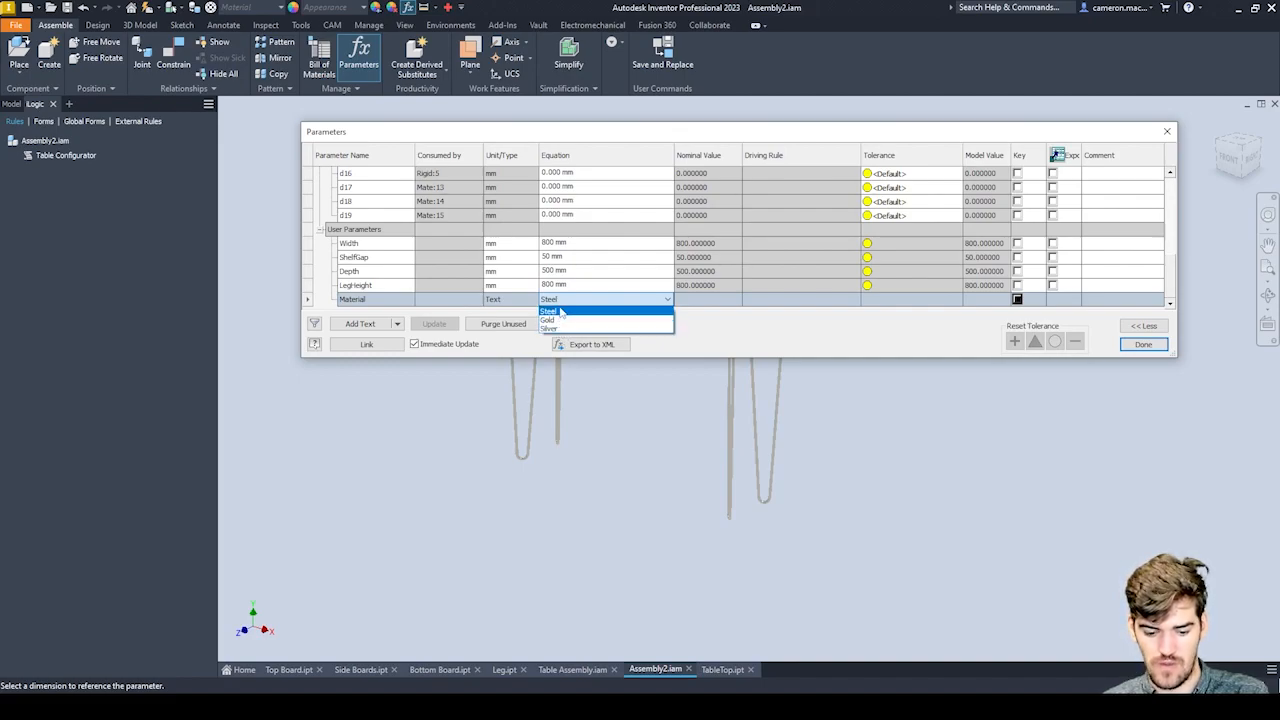
click(856, 322)
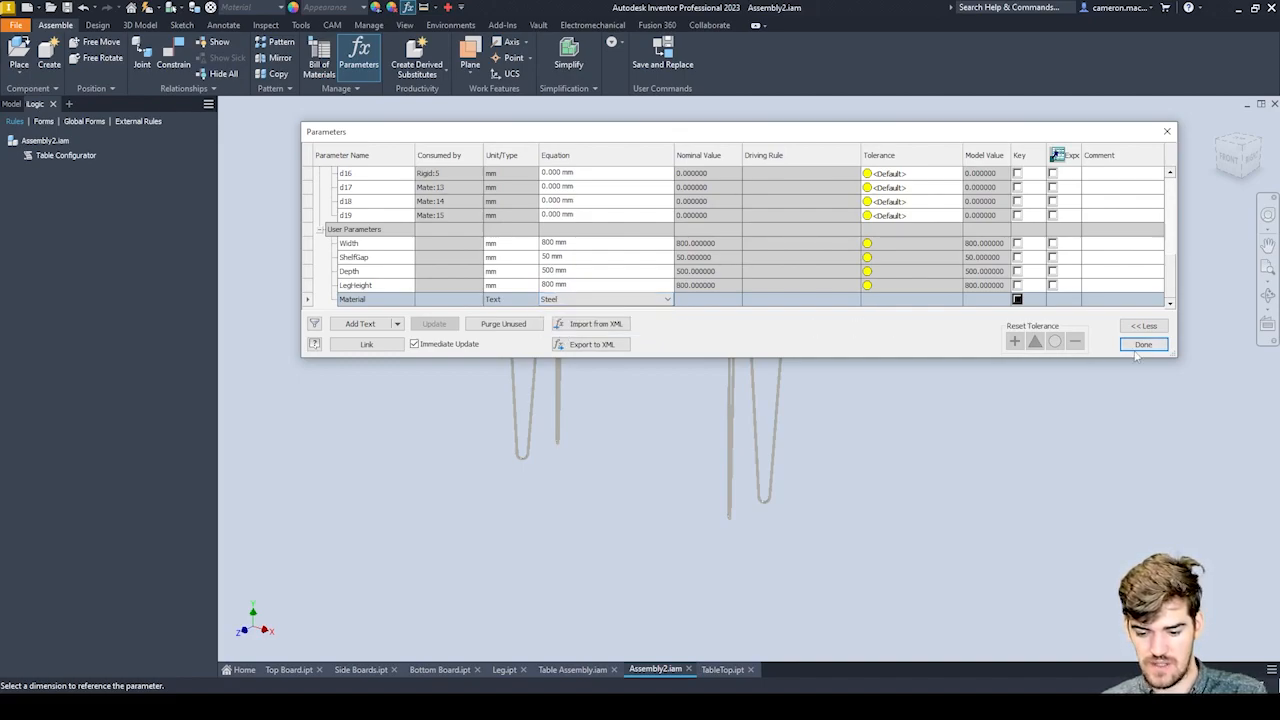
click(1143, 345)
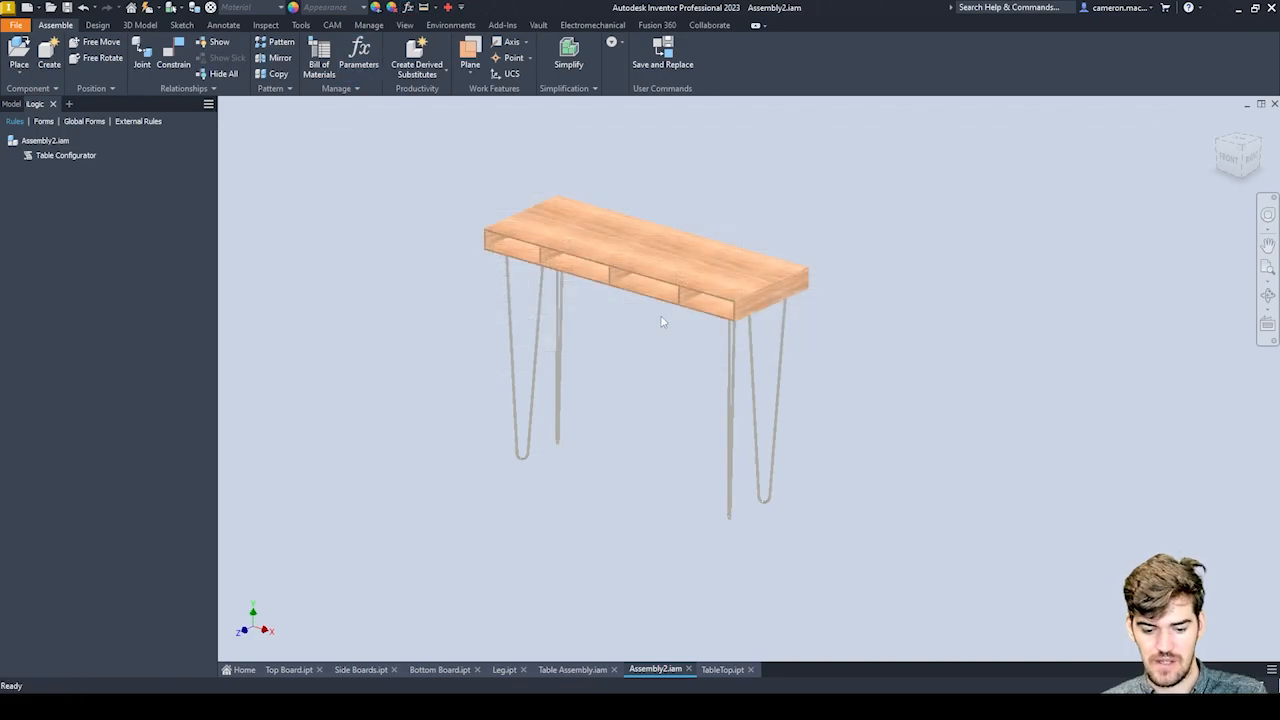
Open the Table Configurator rule for editing.
scroll(648, 320, down, 2)
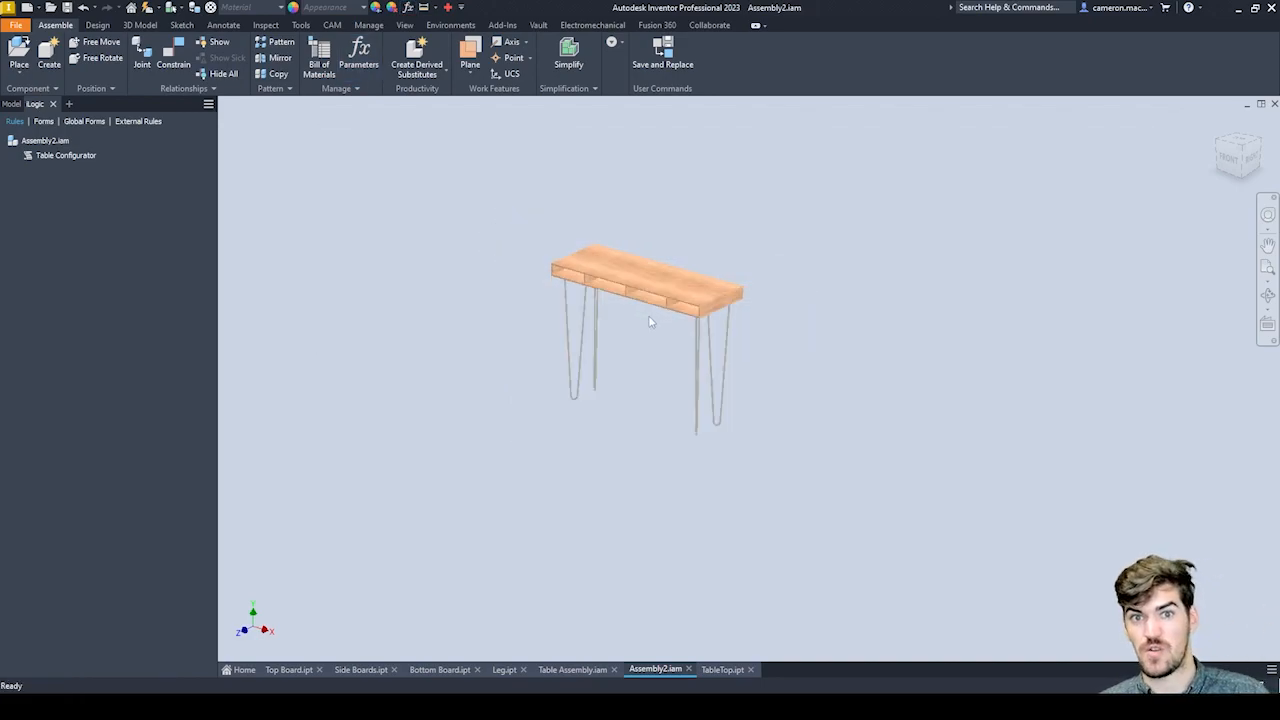
scroll(655, 275, up, 2)
middle_drag(641, 243, 675, 248)
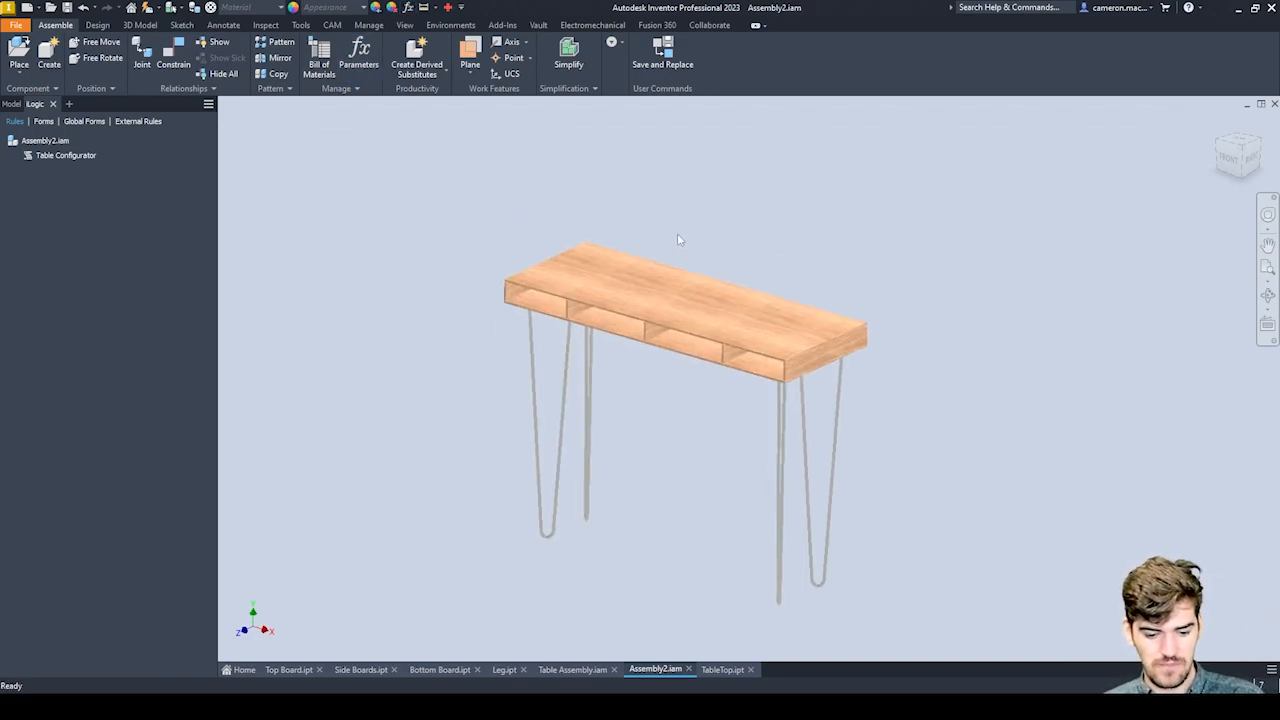
right_click(52, 158)
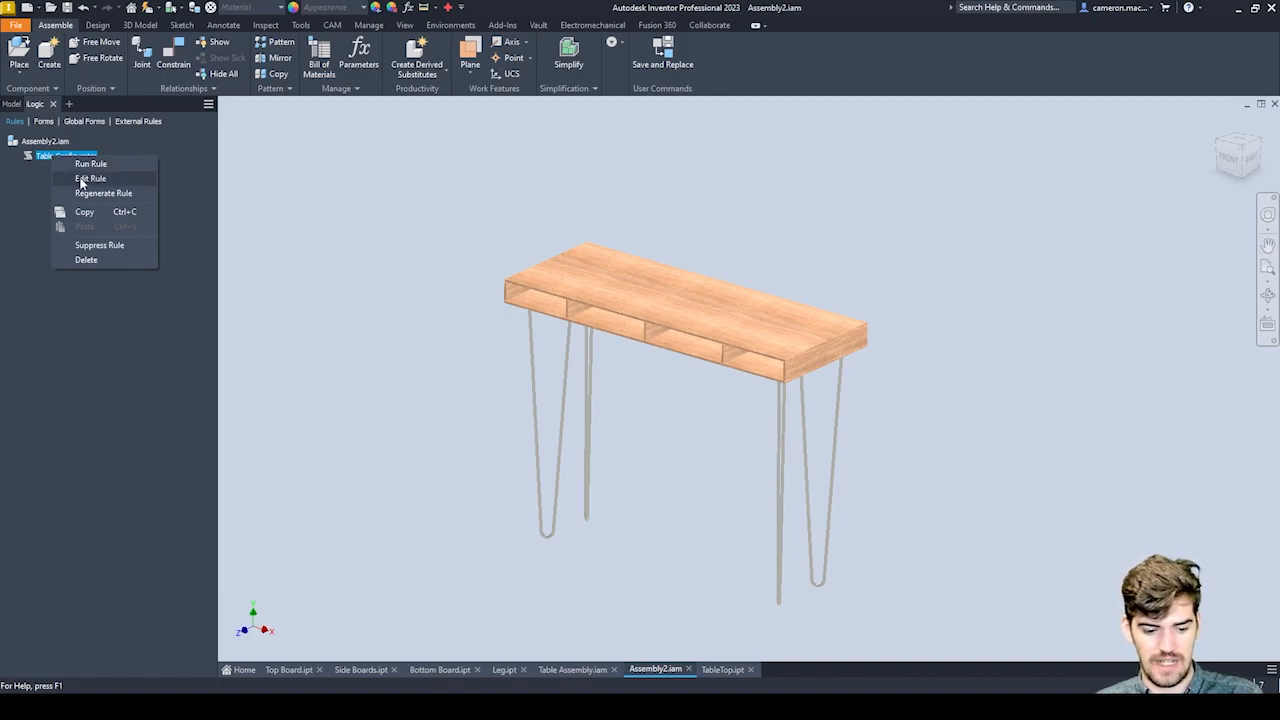
click(88, 178)
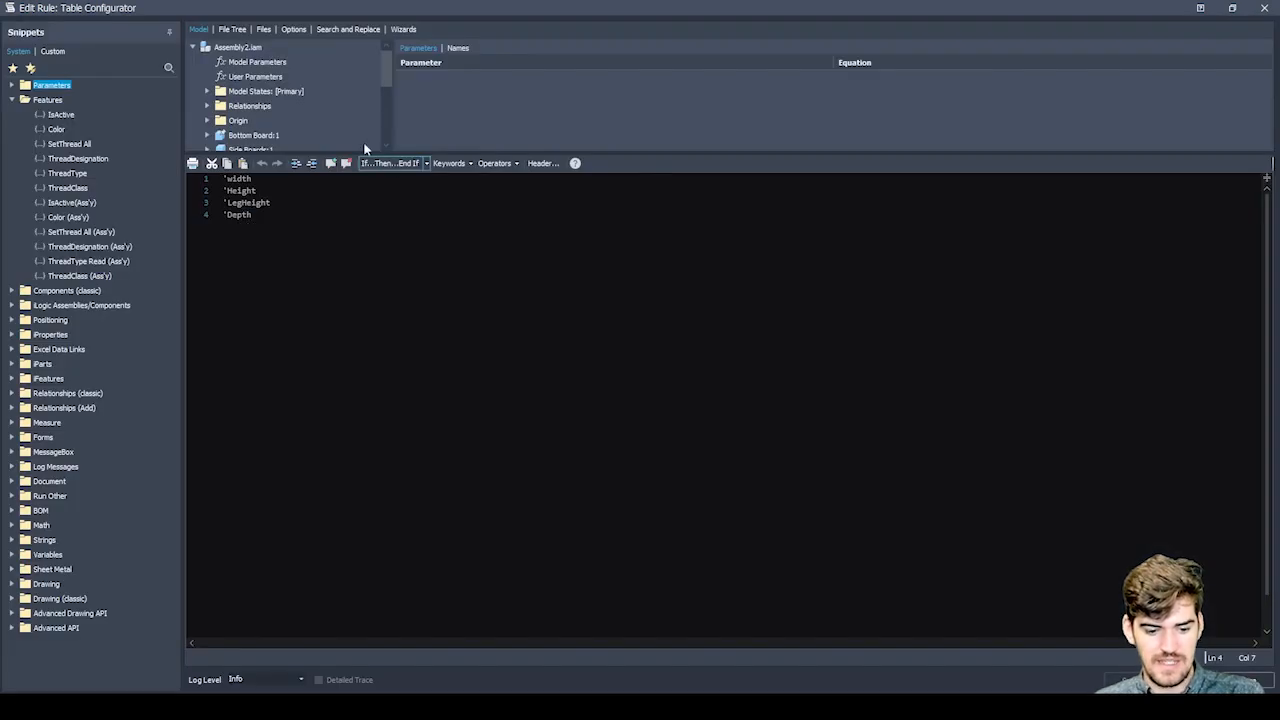
Insert the assembly's Width user parameter into the rule on a new line below the Depth comment.
click(254, 64)
click(257, 78)
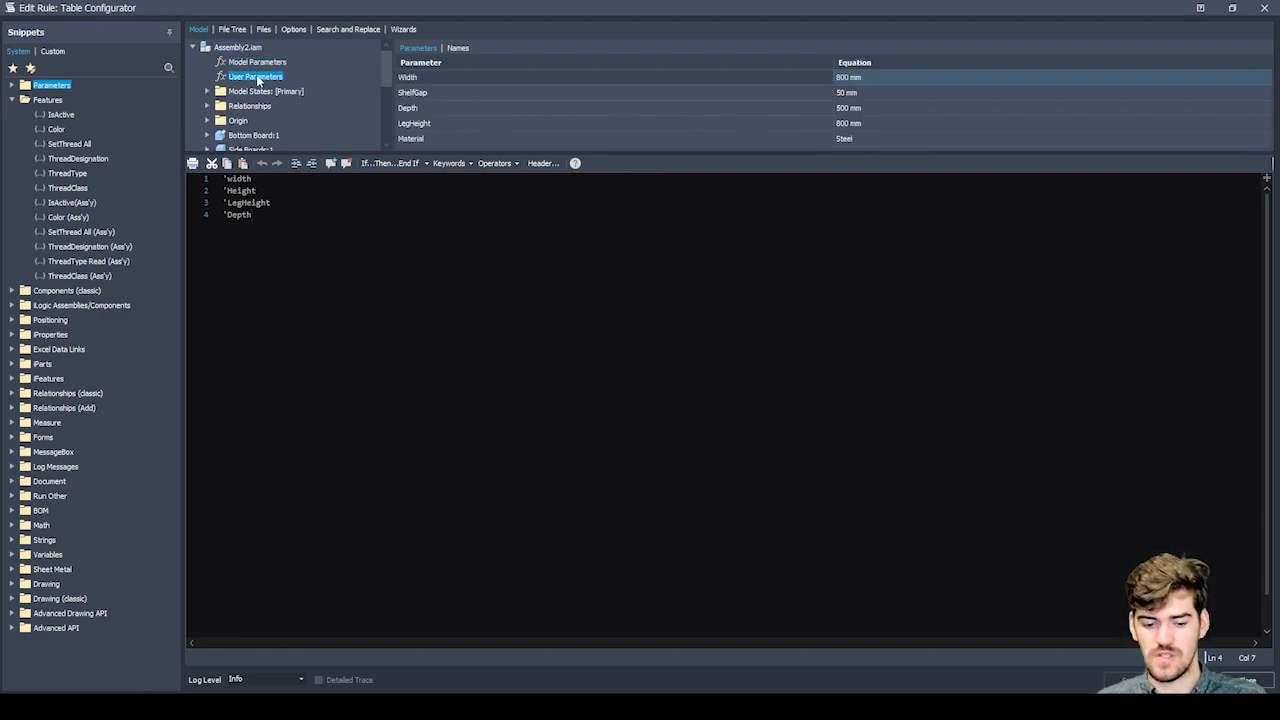
double_click(408, 79)
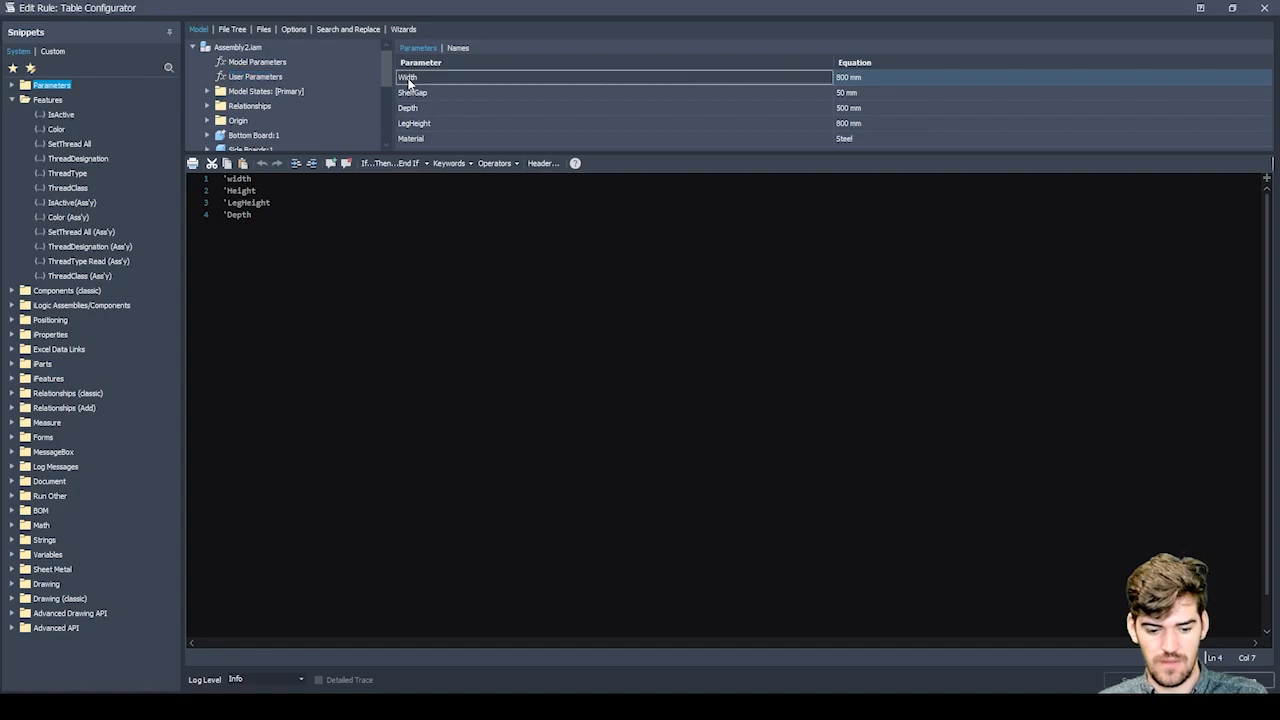
click(251, 214)
key(Return)
key(Right)
key(Right)
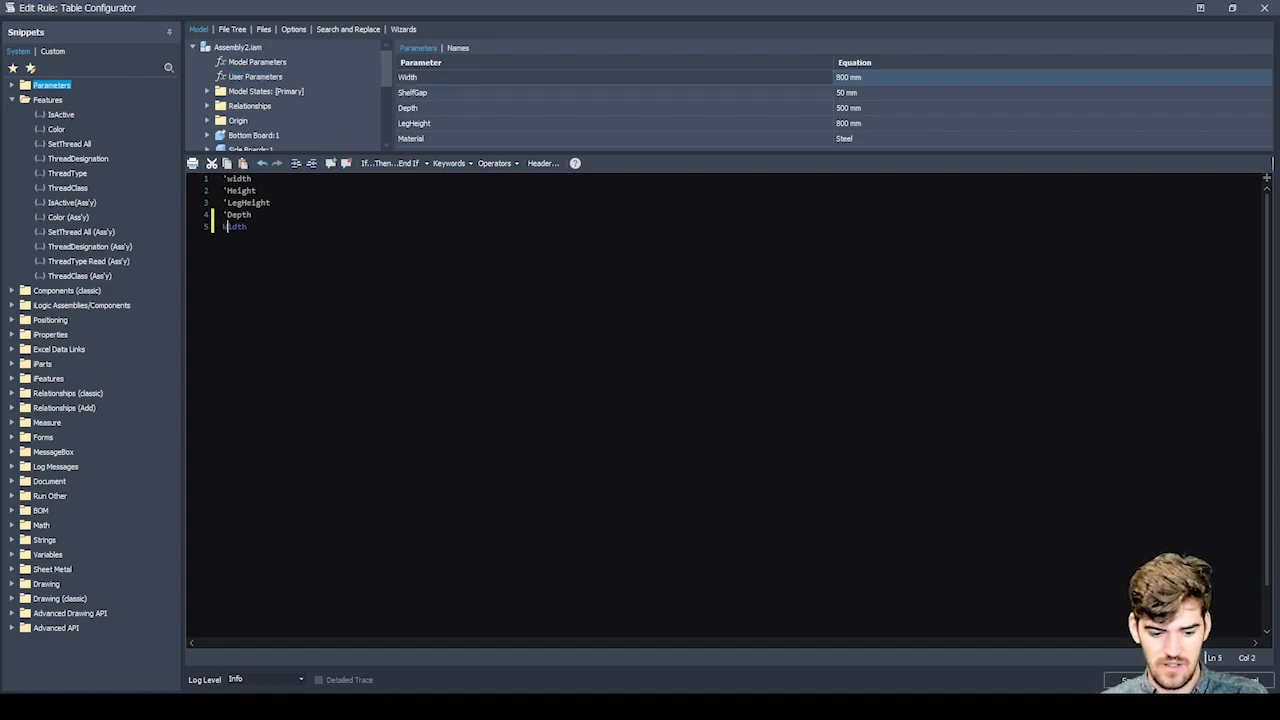
key(End)
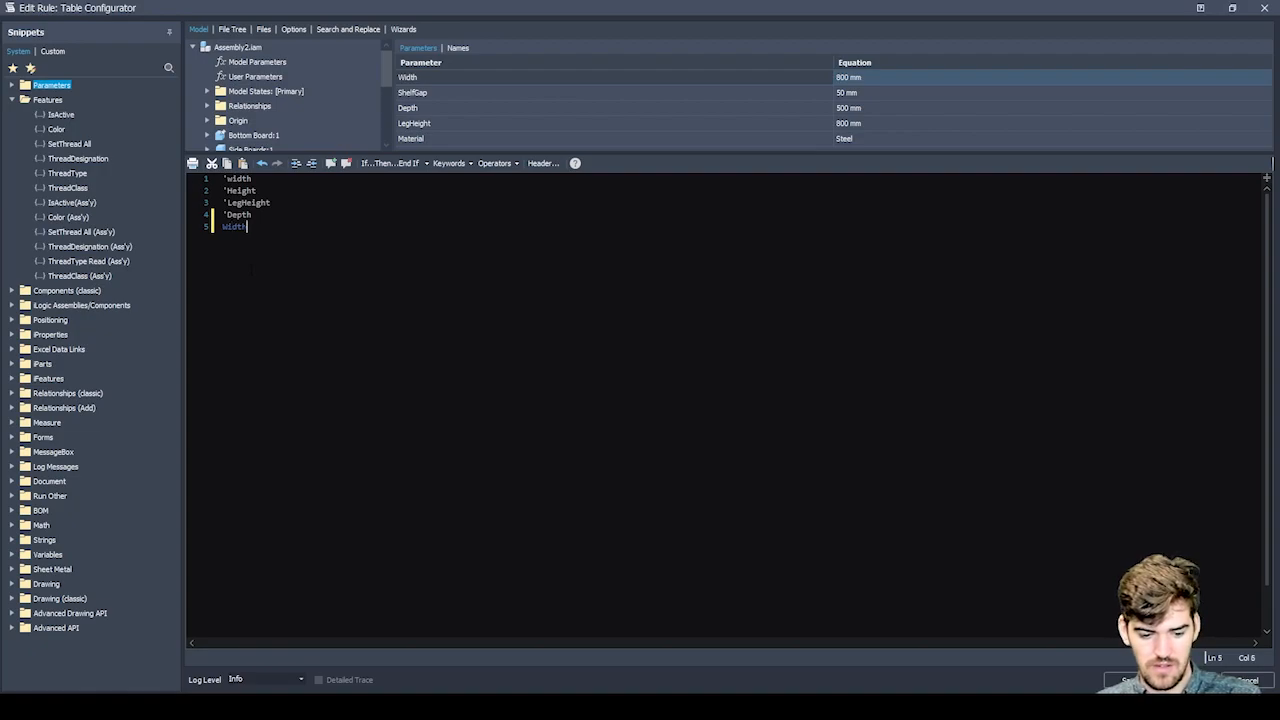
Insert the ShelfGap, Depth, LegHeight and Material user parameters on separate lines below Width.
key(Return)
double_click(421, 95)
key(Return)
double_click(421, 108)
key(Return)
double_click(416, 125)
key(Return)
double_click(415, 138)
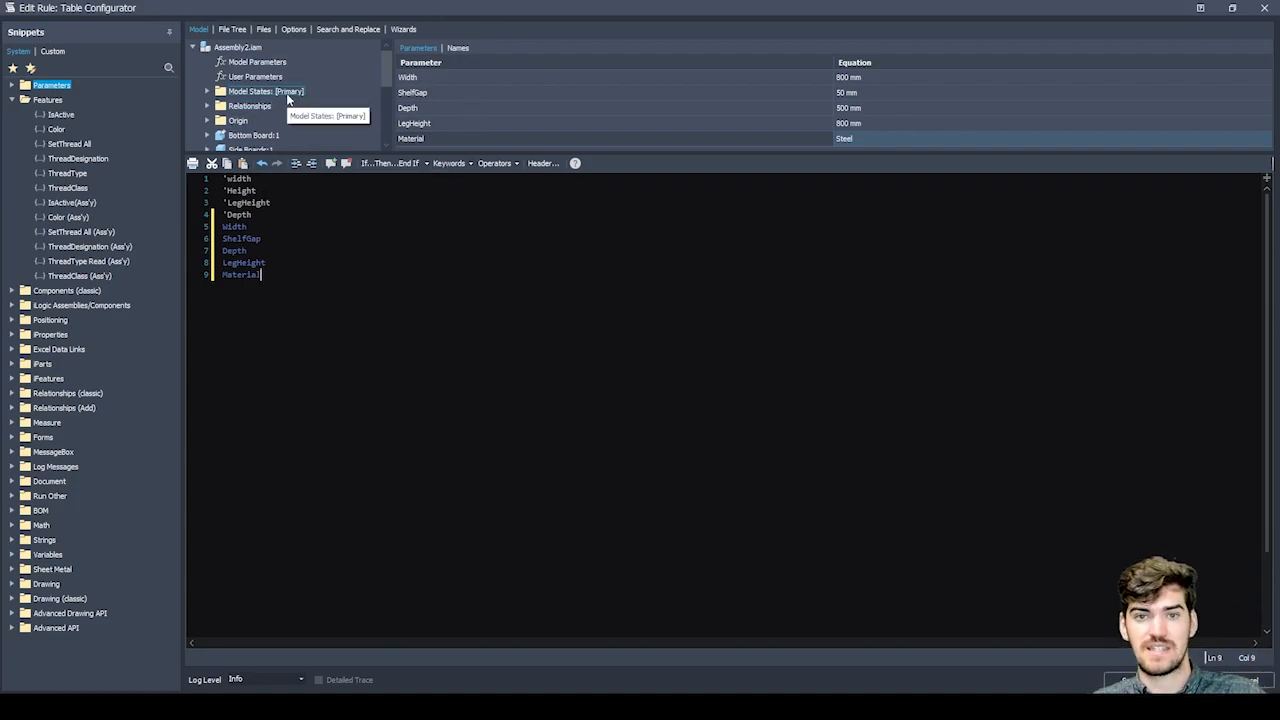
Enlarge the model tree area above the rule code and look through the features of Side Boards:1.
scroll(284, 91, down, 4)
scroll(283, 93, up, 4)
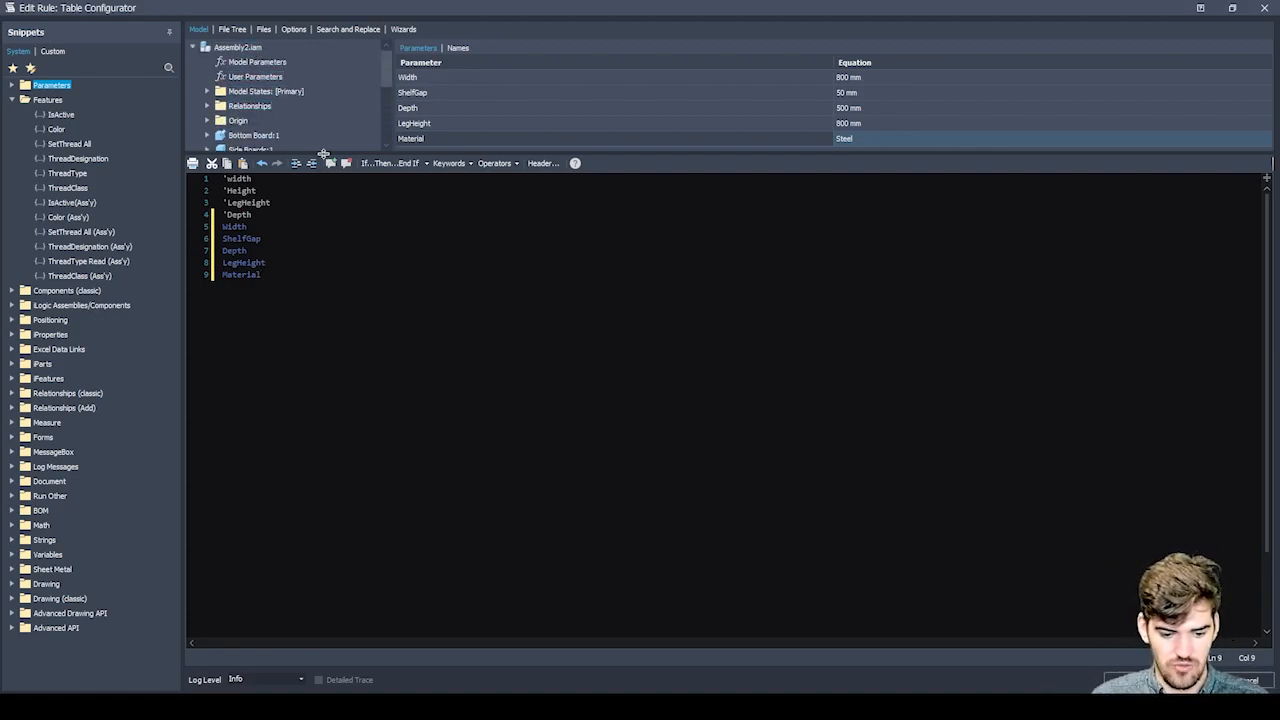
drag(323, 152, 336, 283)
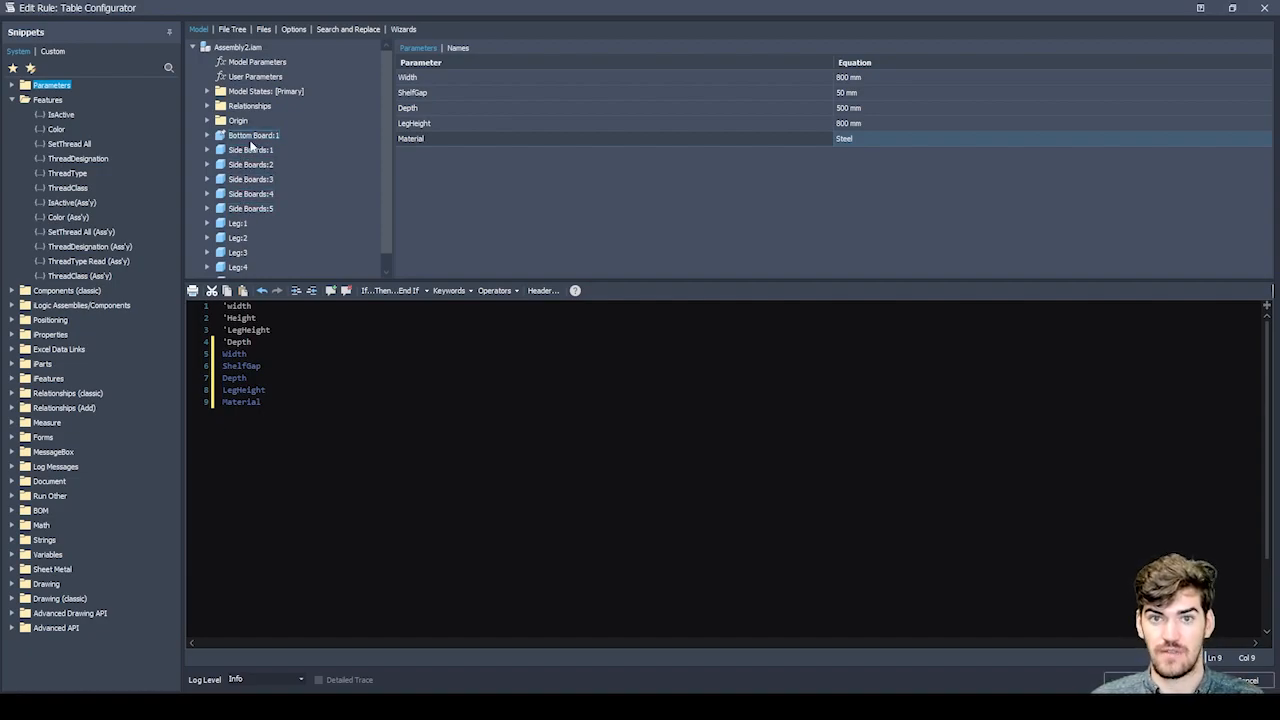
click(207, 150)
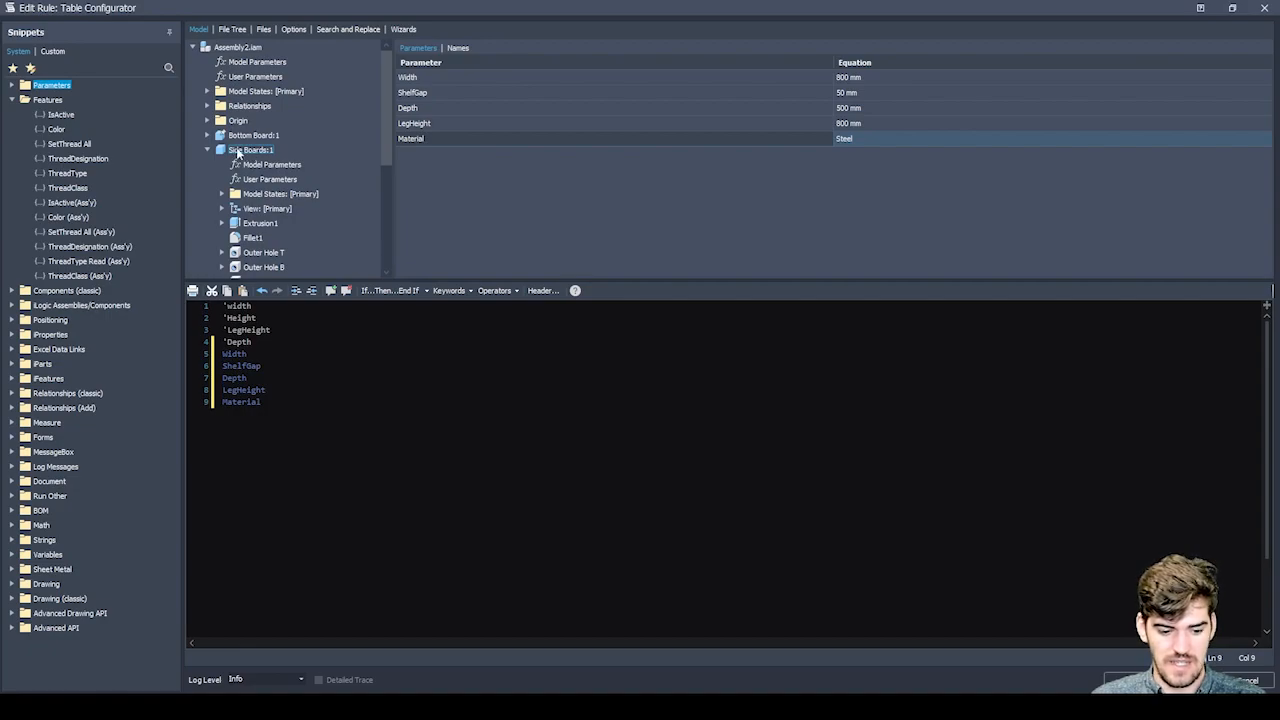
scroll(251, 166, down, 2)
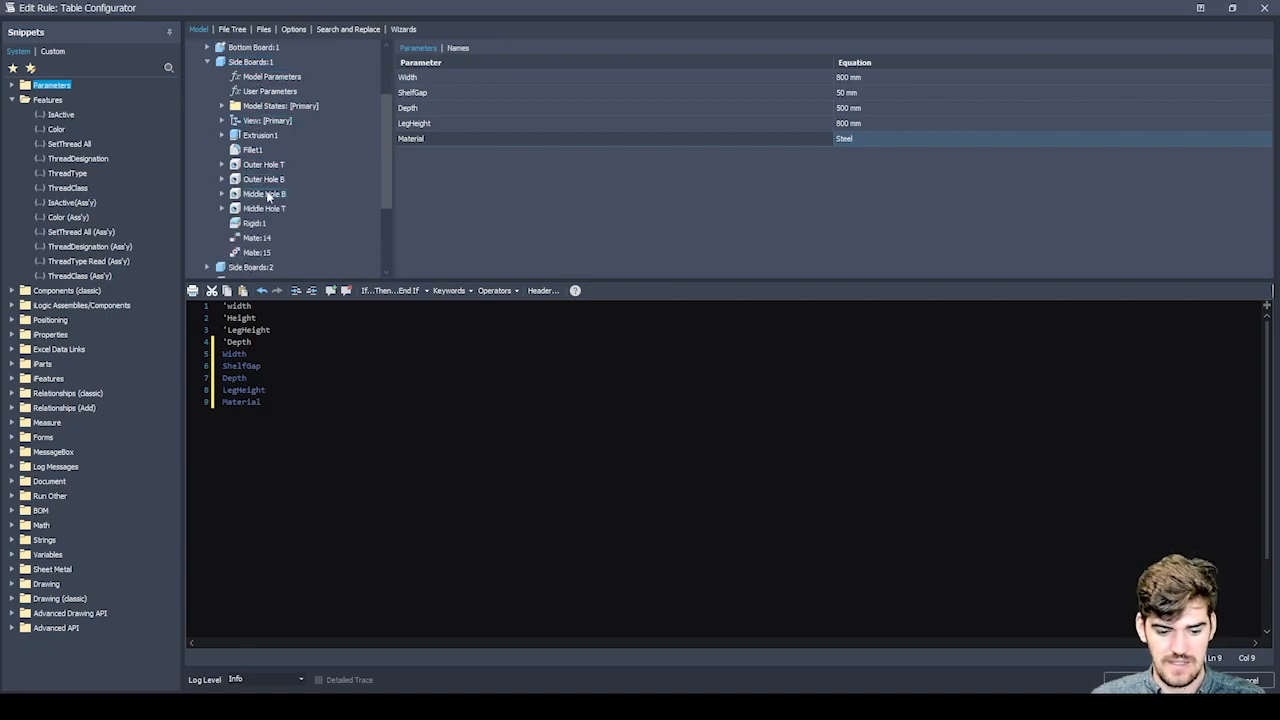
scroll(268, 195, up, 2)
click(207, 149)
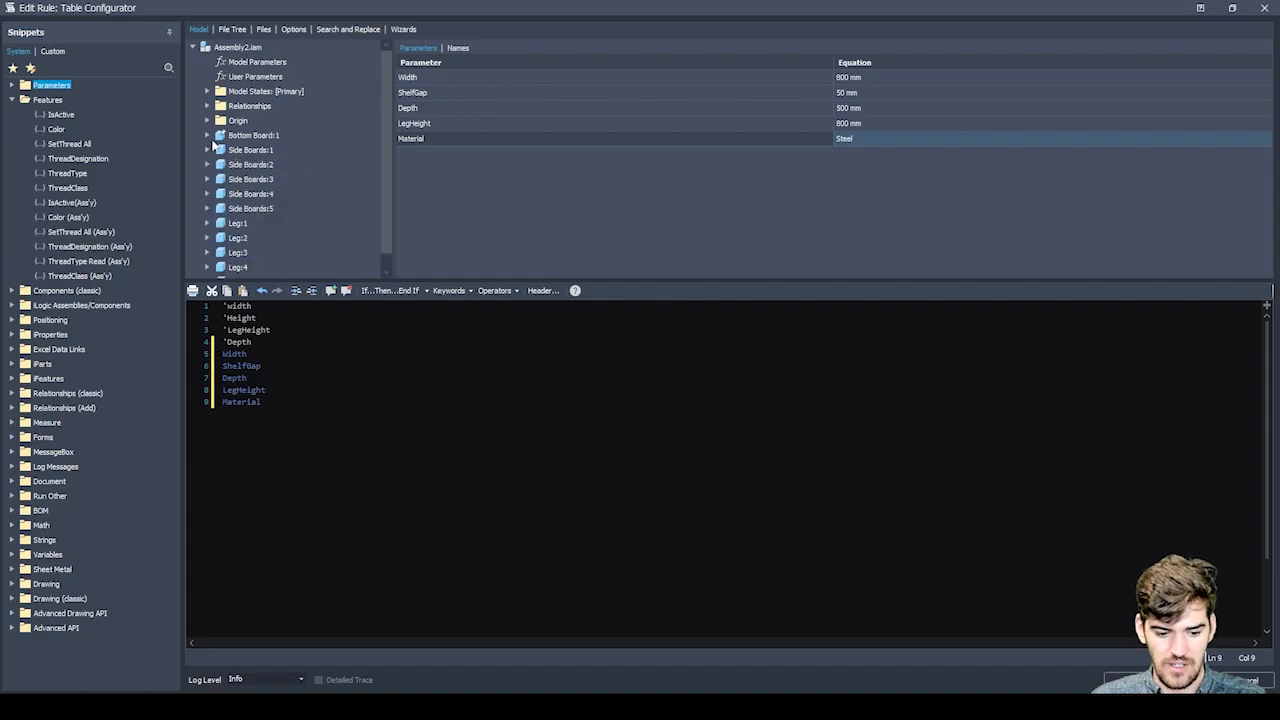
Examine the parameters of Sketch2 and of Extrusion1's Sketch1 in Bottom Board:1.
click(206, 135)
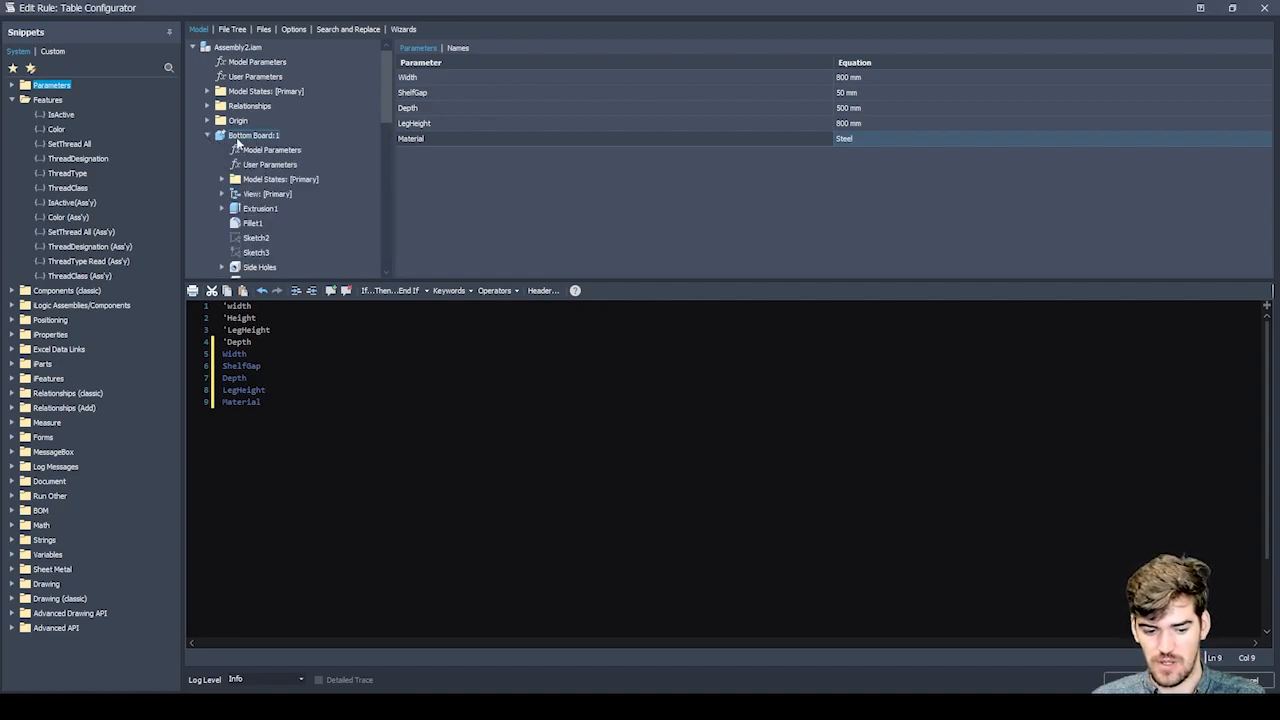
click(258, 238)
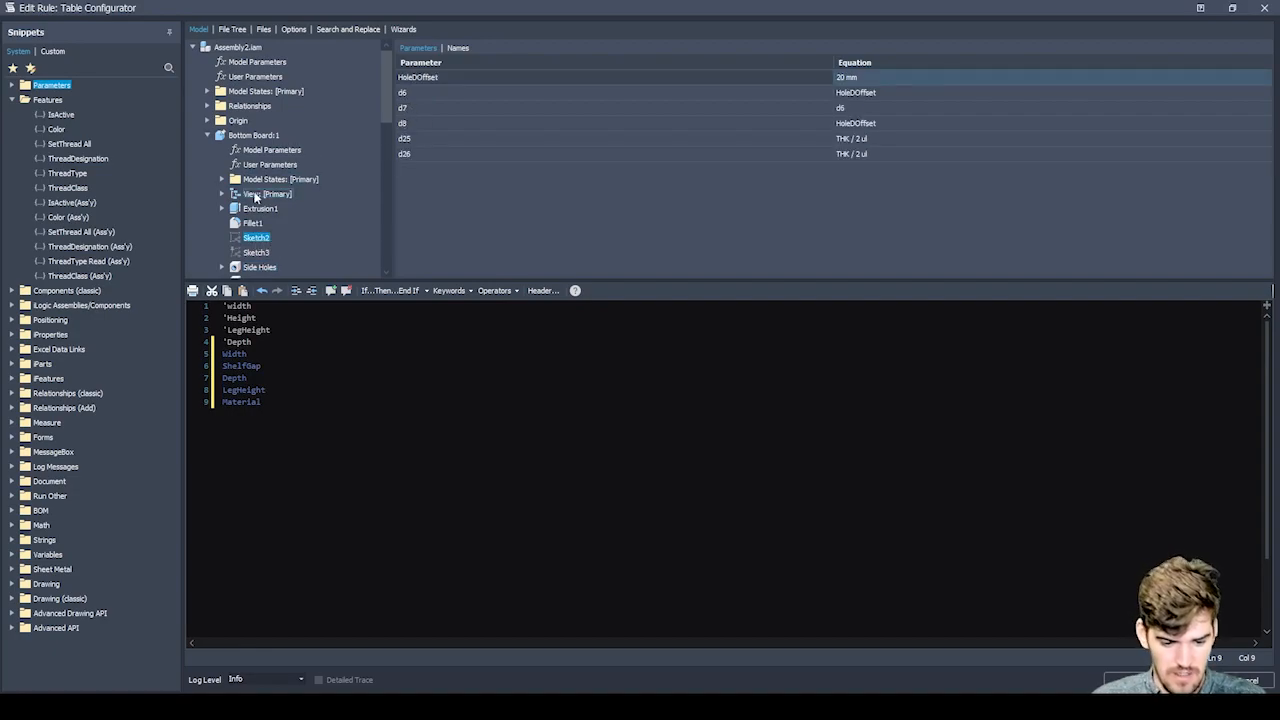
click(222, 208)
click(270, 223)
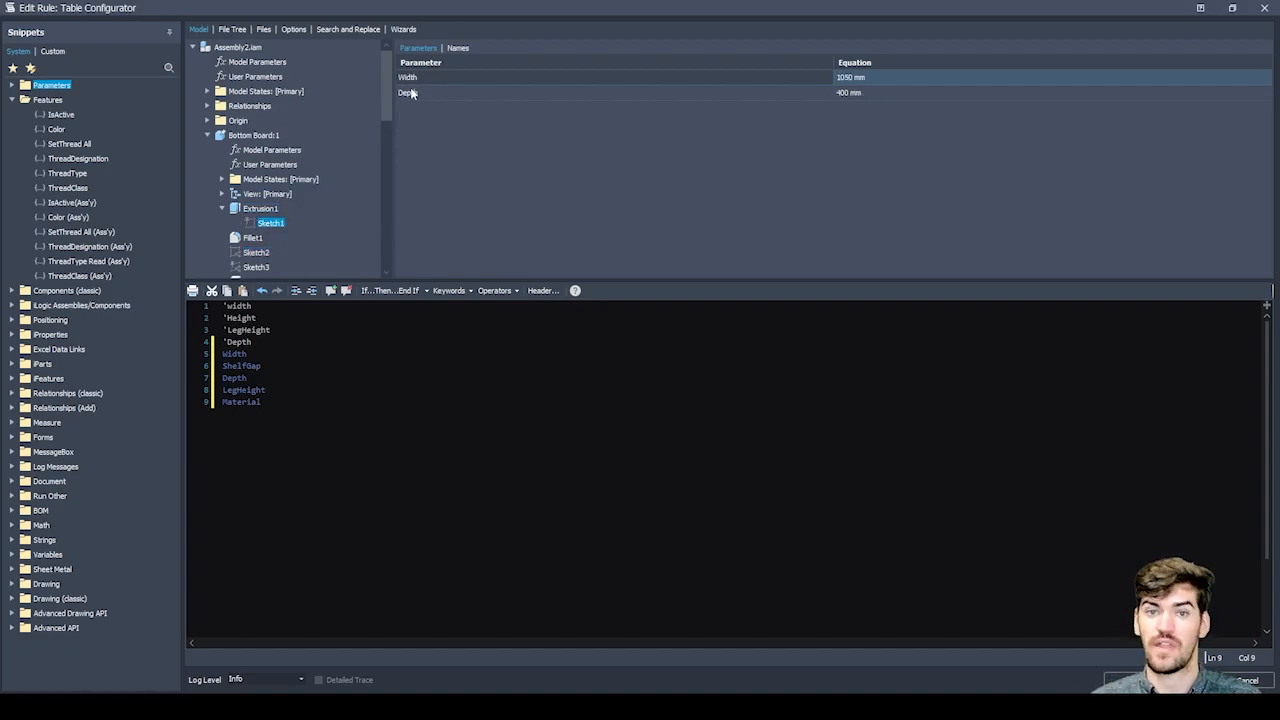
click(207, 135)
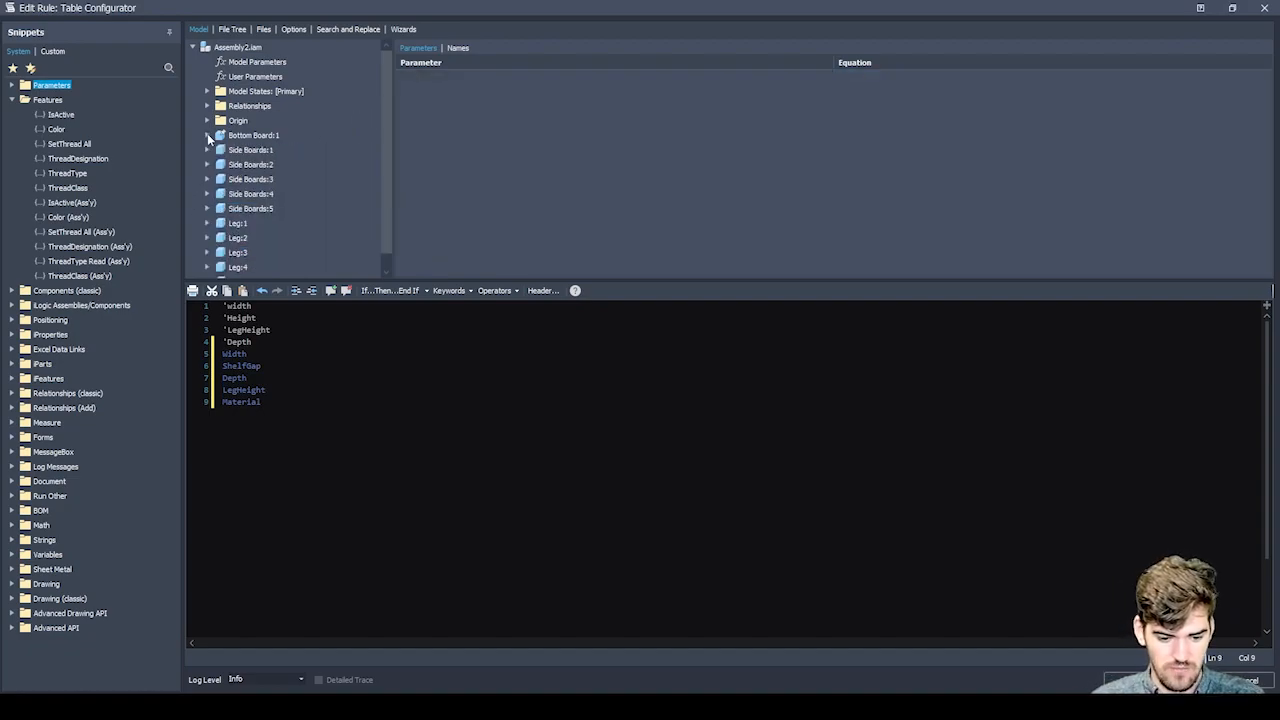
List the parameters of Sketch1 under Extrusion1 of TableTop:1.
scroll(206, 143, down, 1)
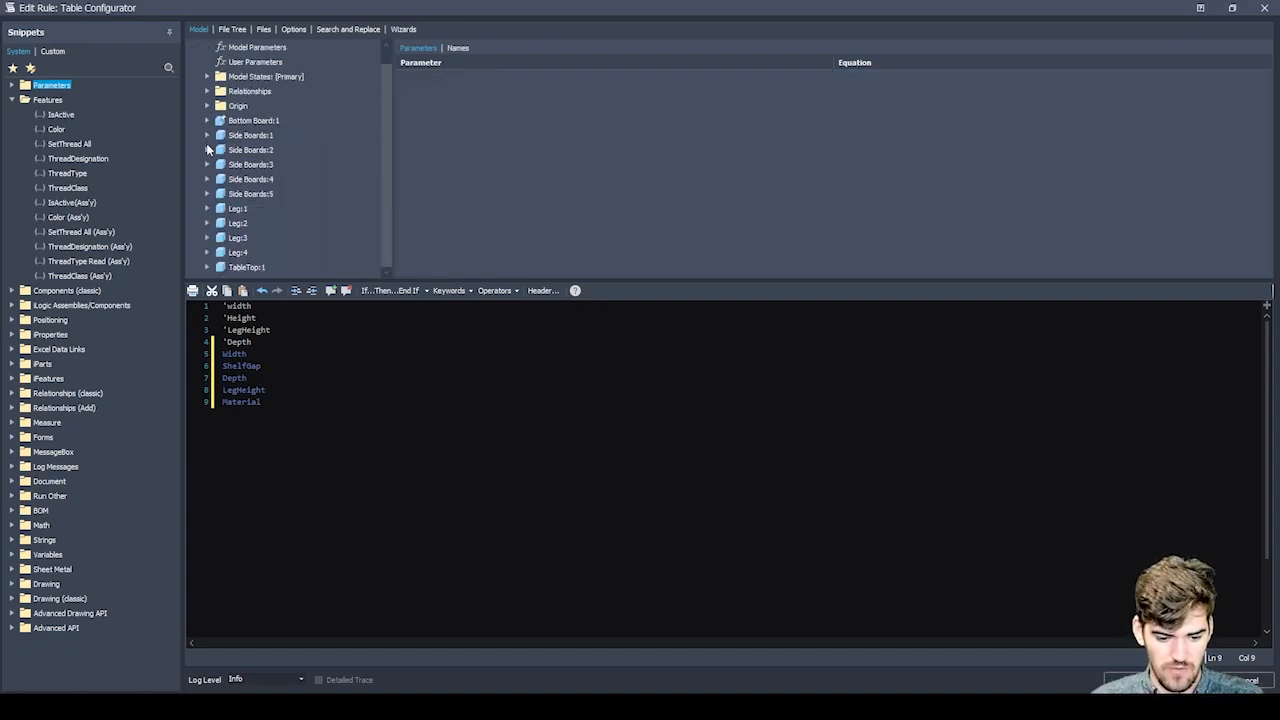
click(207, 269)
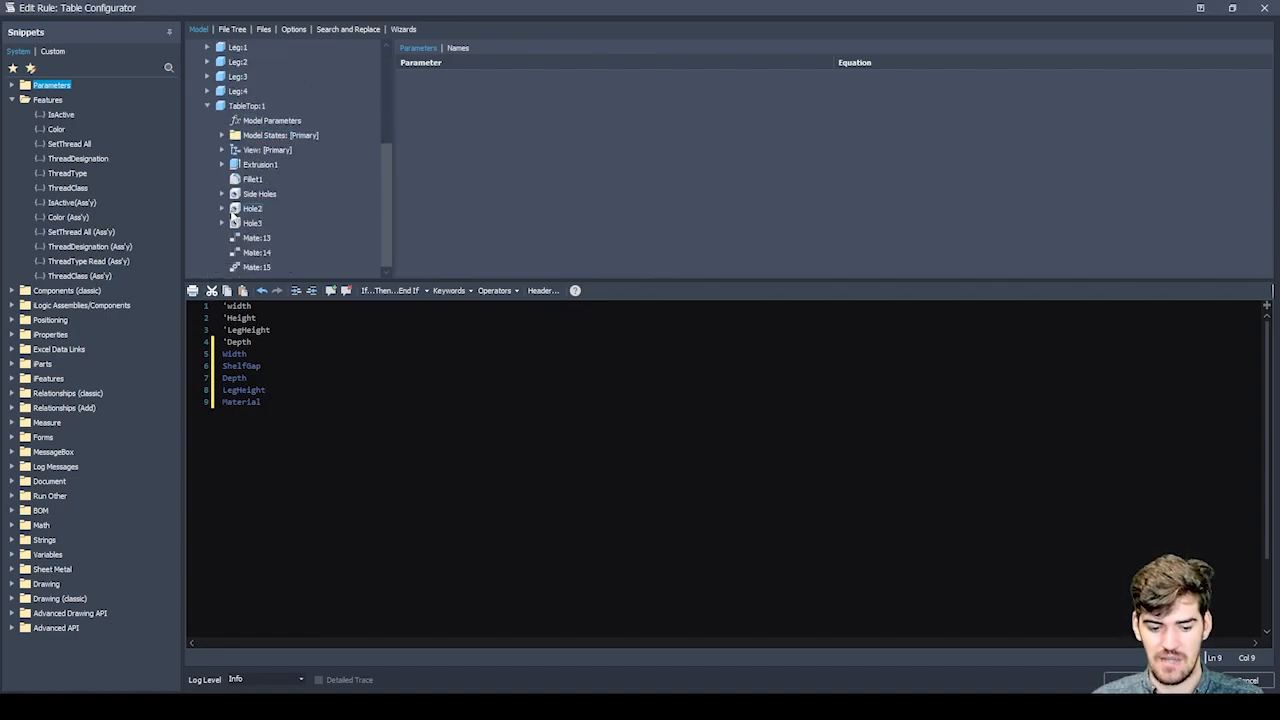
click(221, 164)
click(268, 179)
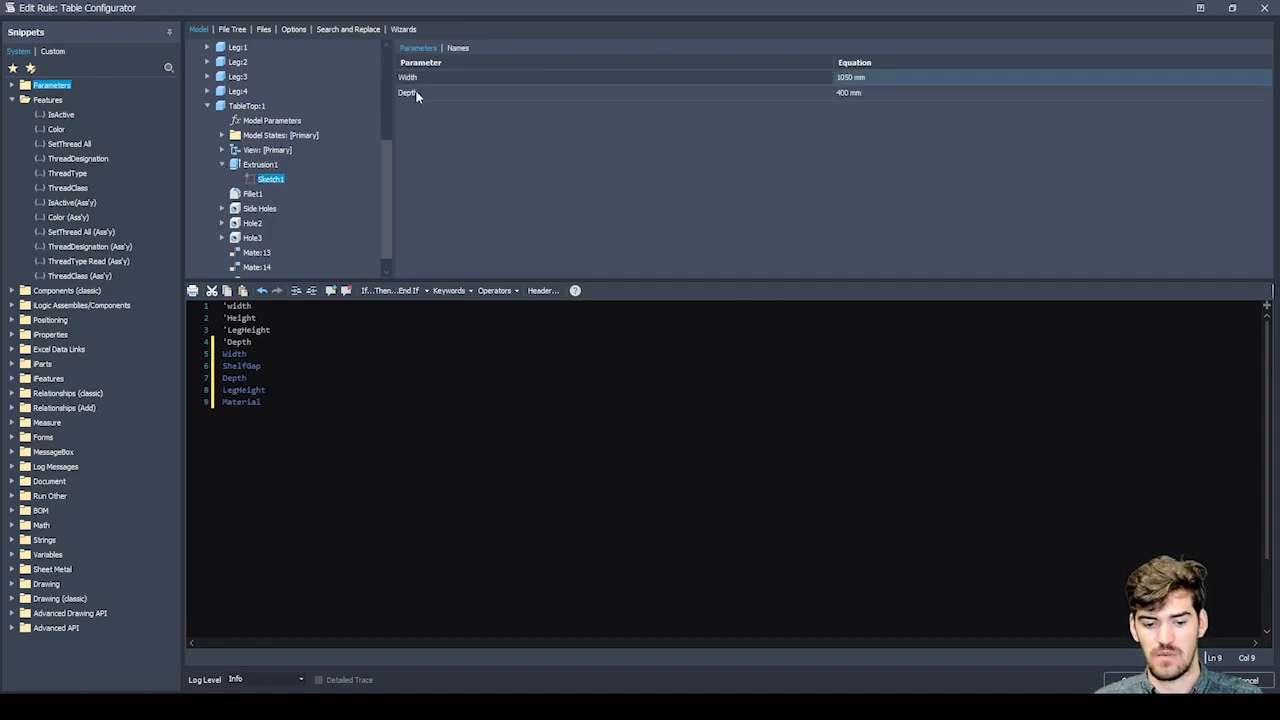
Add an empty line at the end of the rule and capitalise the first comment as 'Width.
click(262, 402)
key(Return)
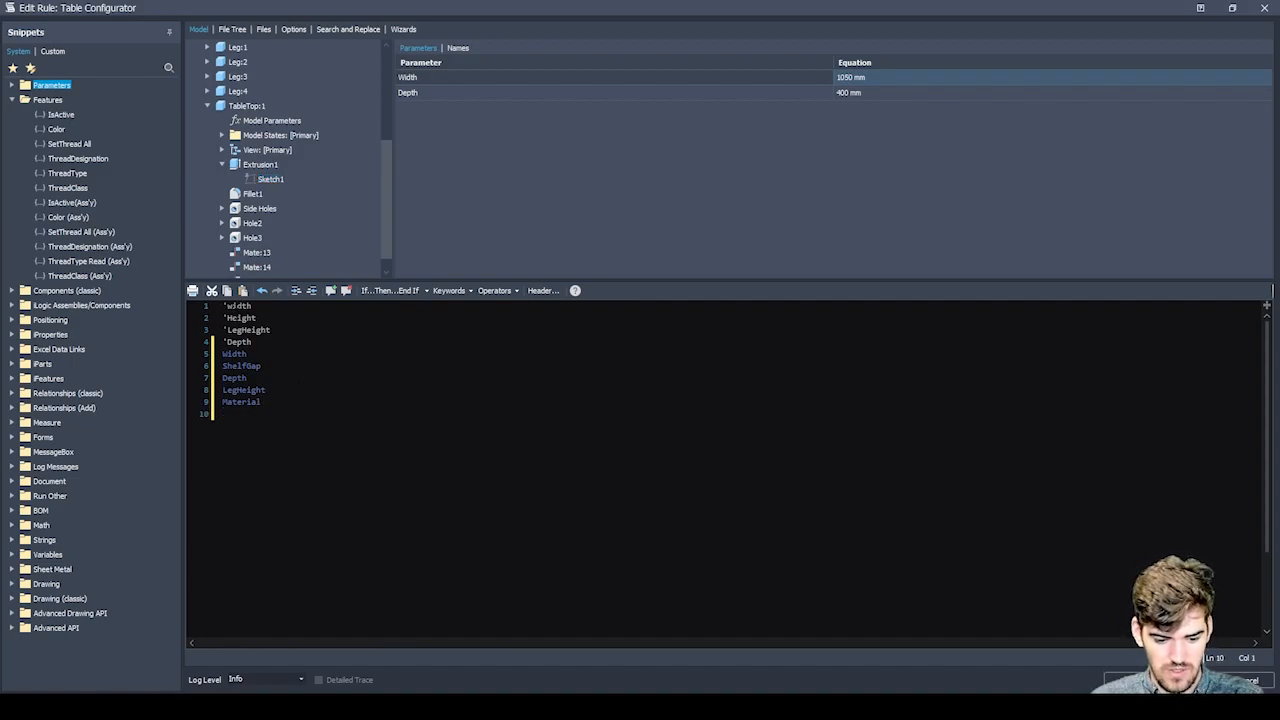
click(228, 306)
text(W)
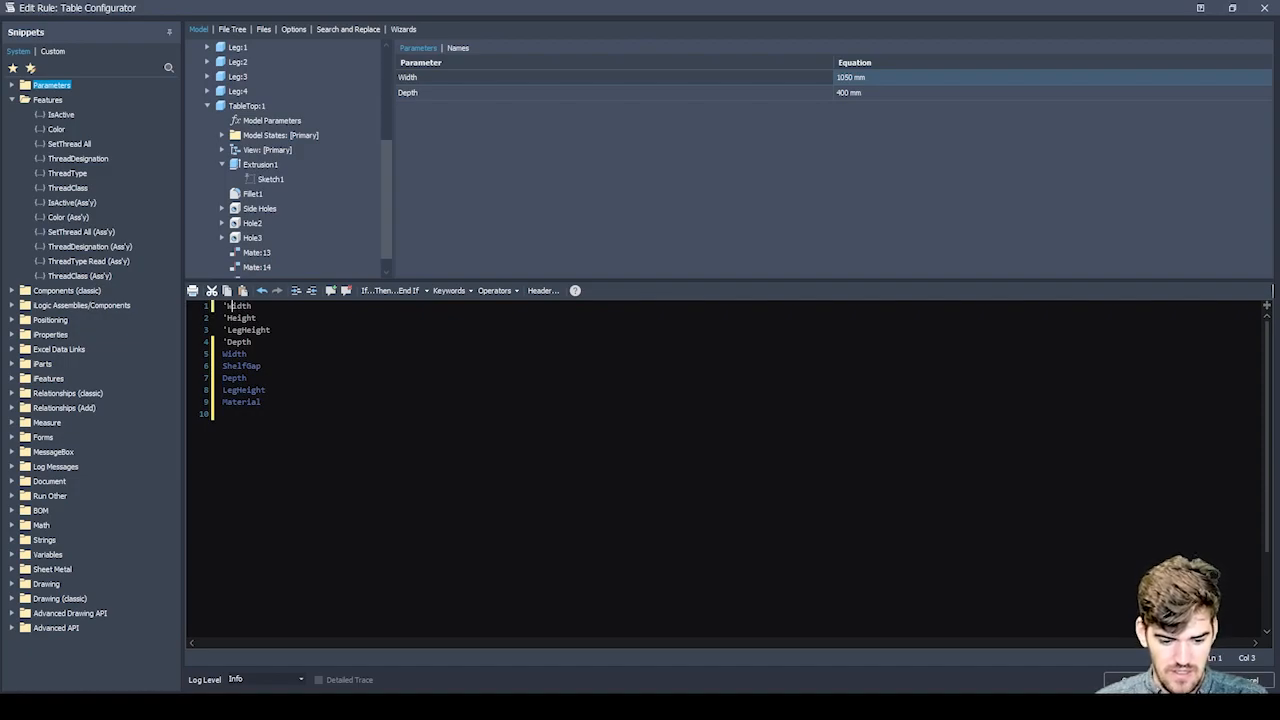
Insert TableTop:1's Width parameter on a new line below the Width comment and follow it with an equals sign.
key(End)
key(Return)
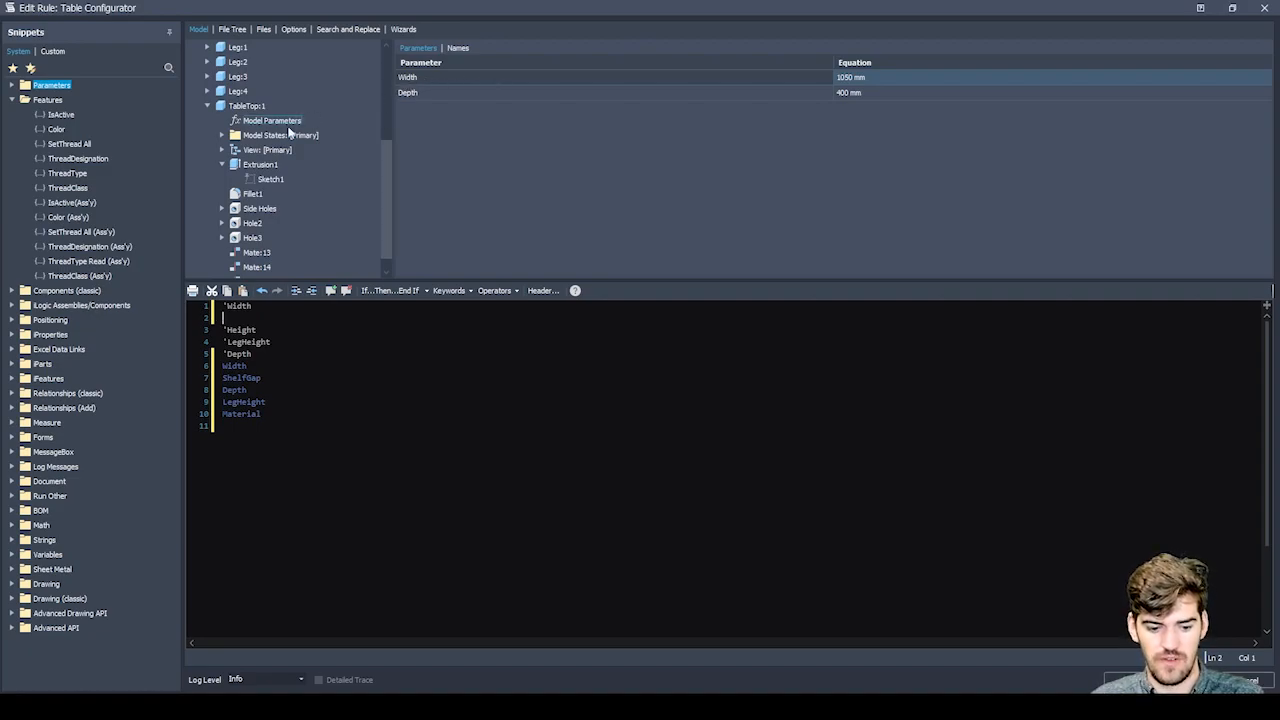
double_click(409, 78)
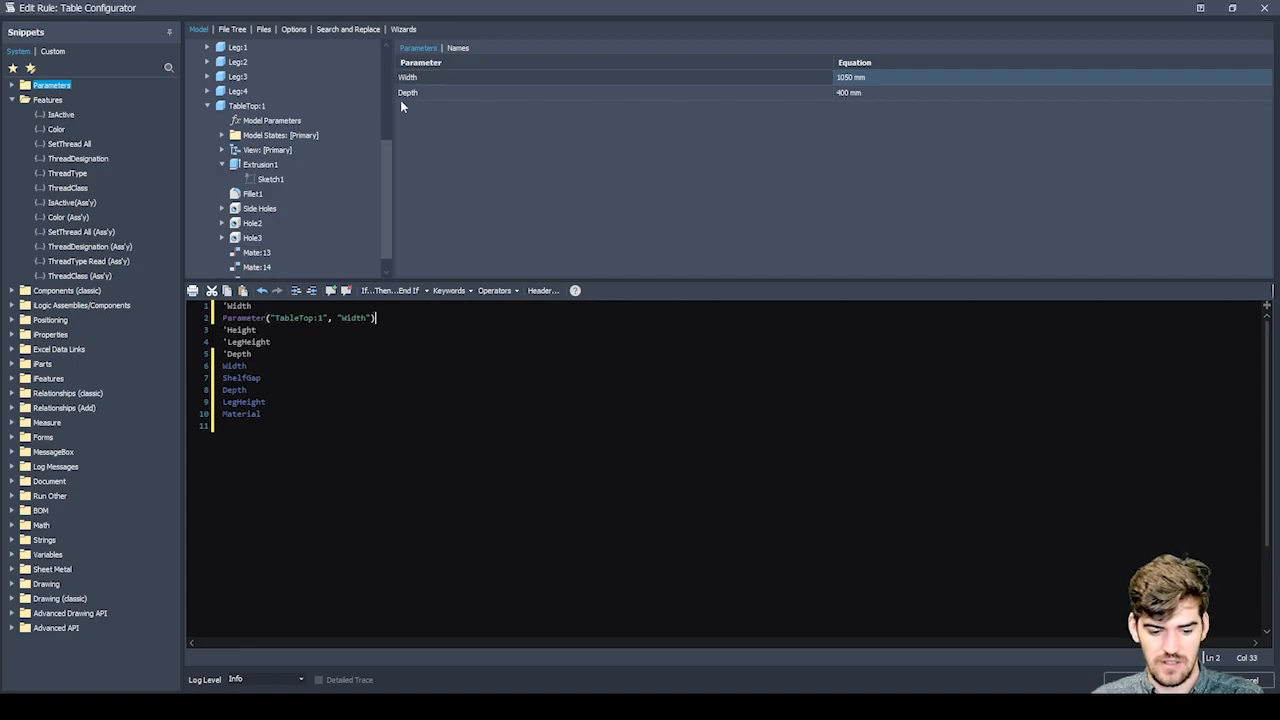
drag(222, 317, 374, 318)
click(376, 318)
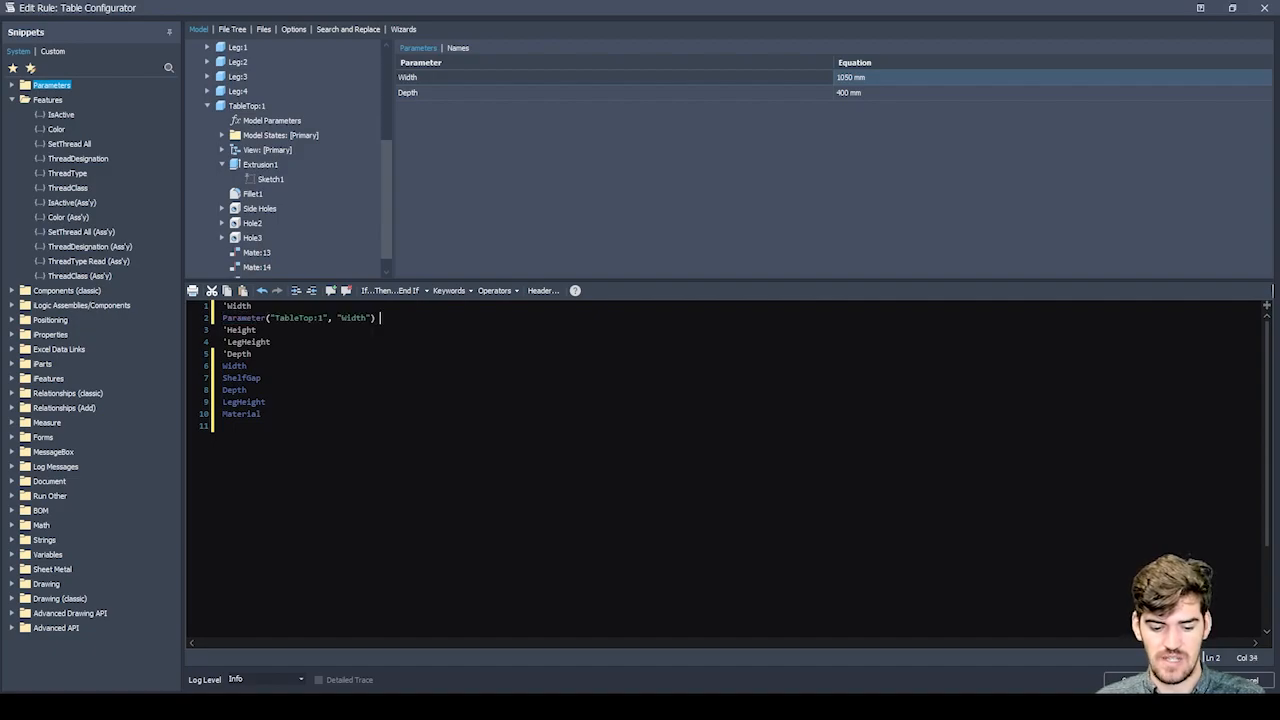
text(=)
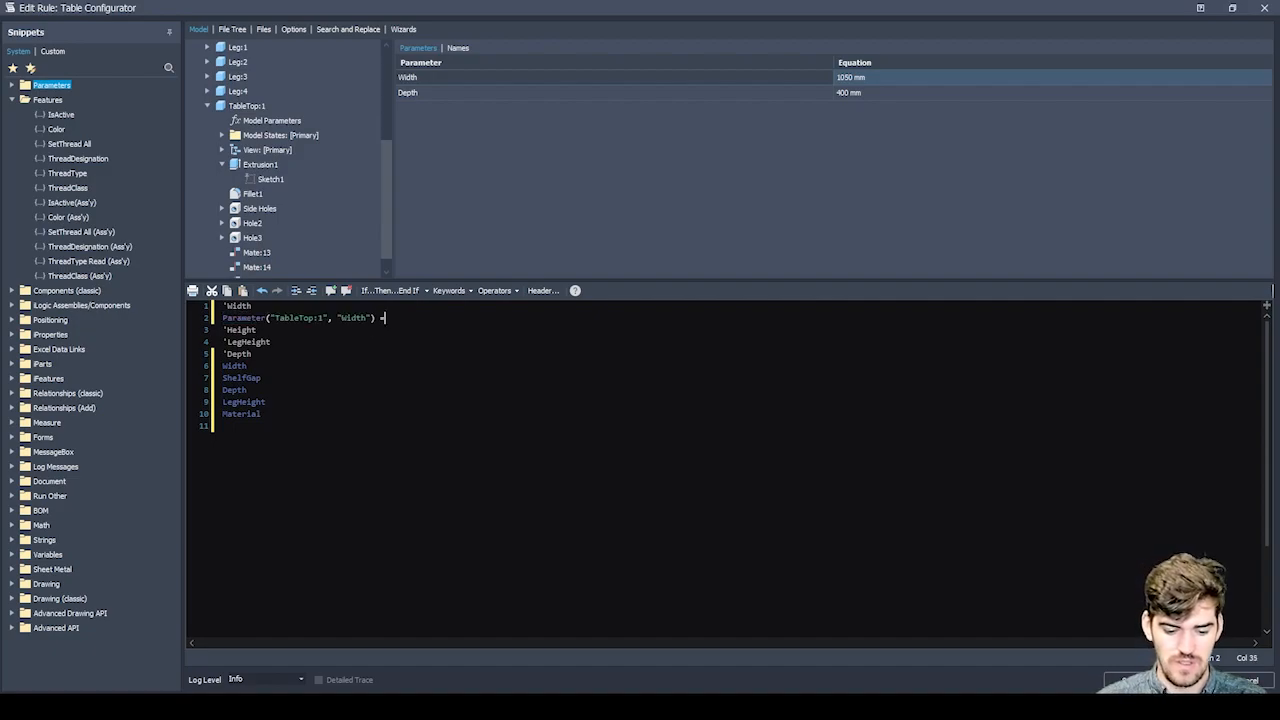
Complete the TableTop:1 width assignment with the assembly's Width parameter.
drag(247, 366, 221, 366)
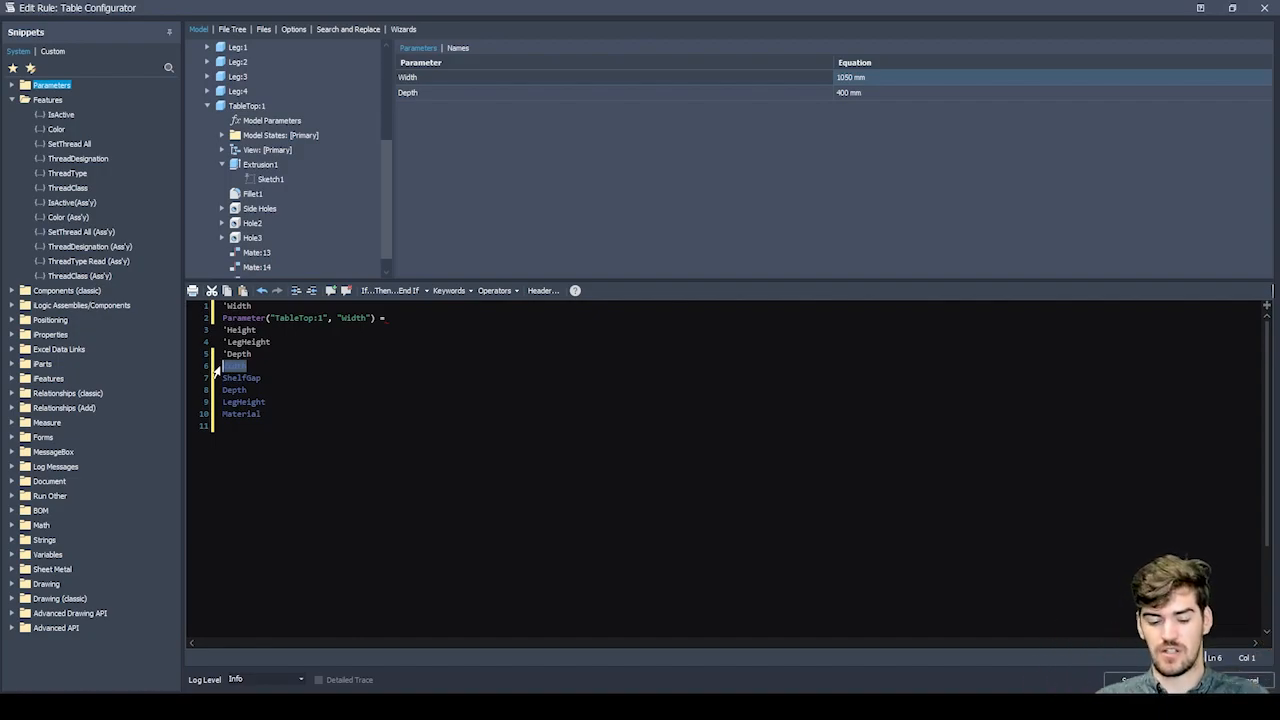
click(222, 318)
drag(222, 318, 385, 318)
click(386, 318)
text(Width)
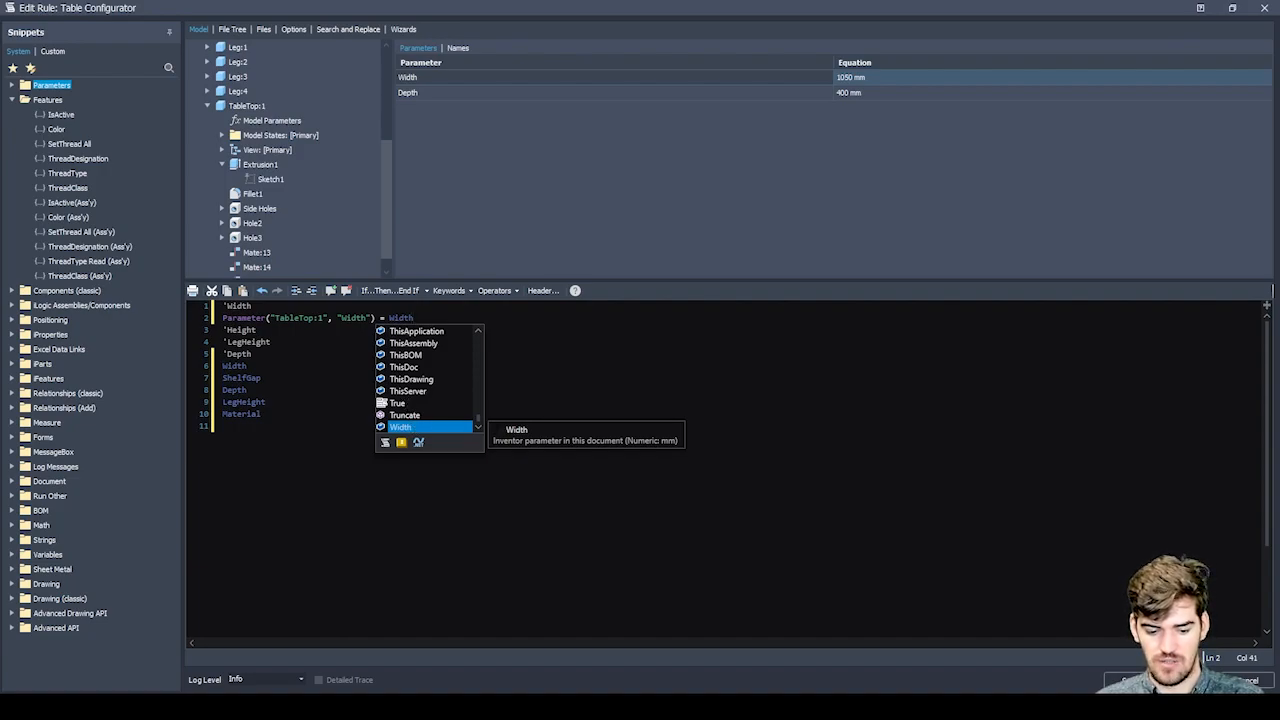
Add an empty line below the TableTop:1 width assignment in the rule.
click(258, 354)
scroll(265, 108, up, 5)
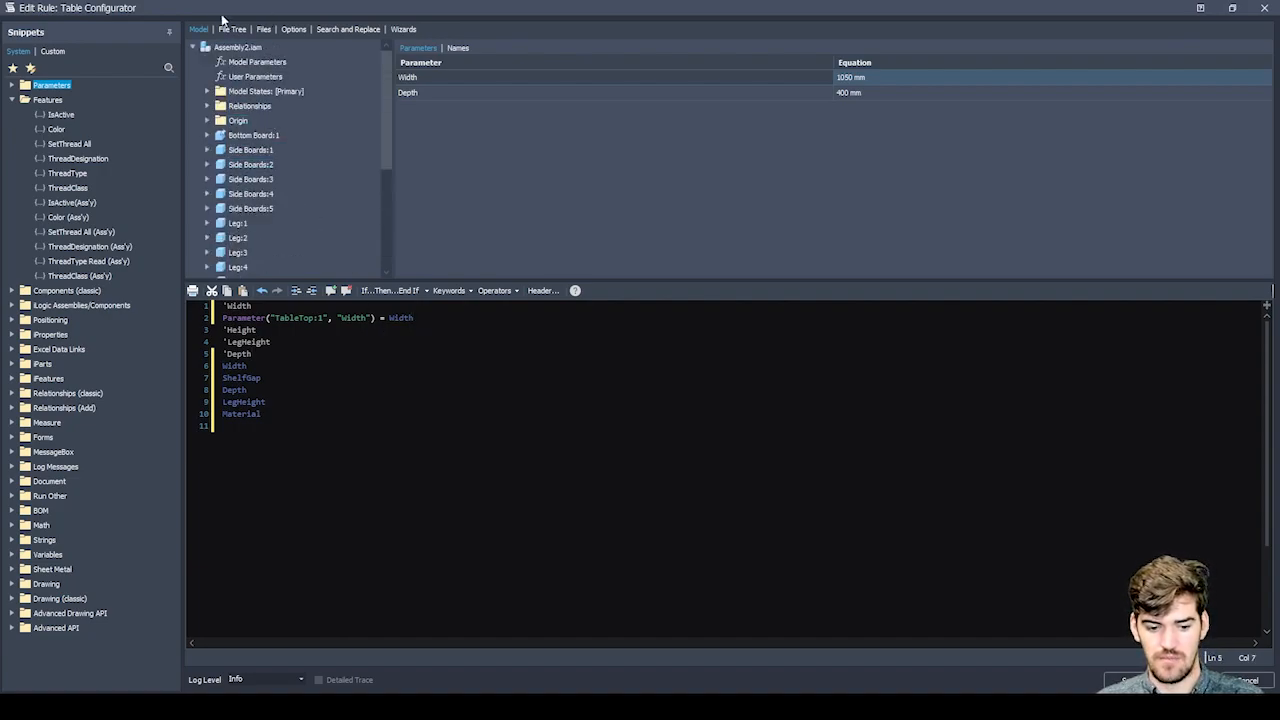
scroll(281, 97, down, 5)
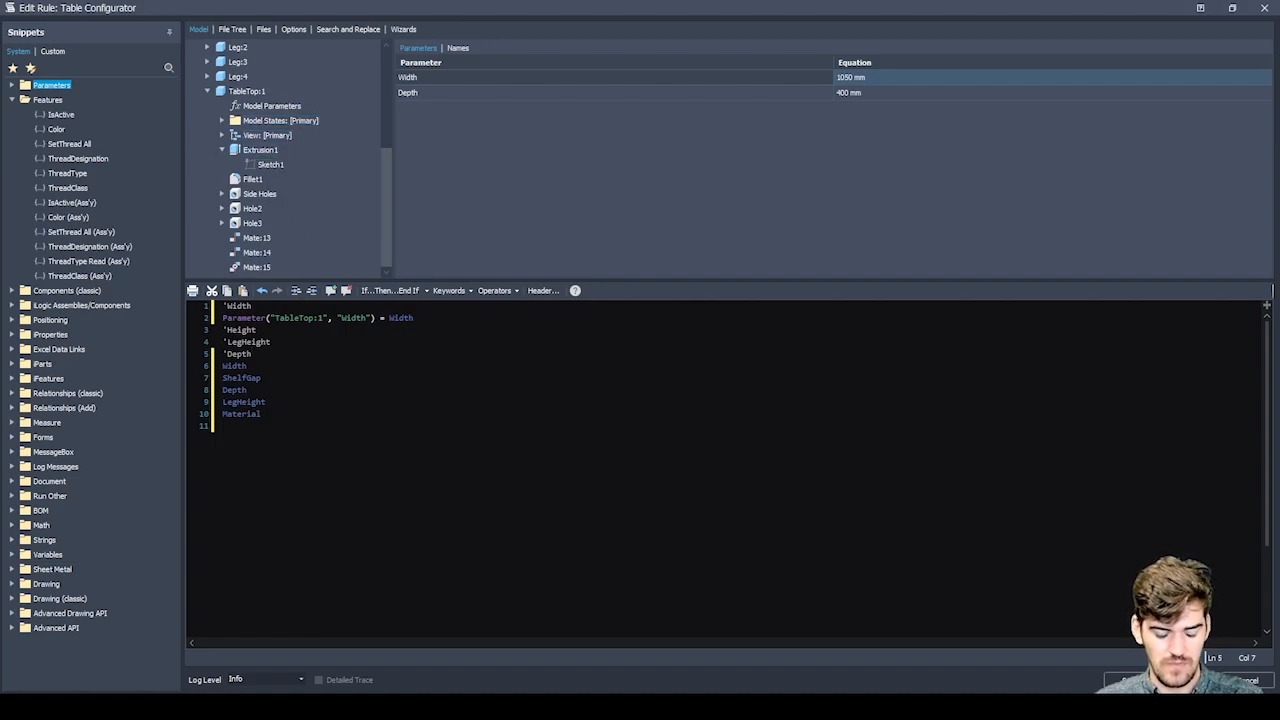
click(418, 318)
double_click(405, 318)
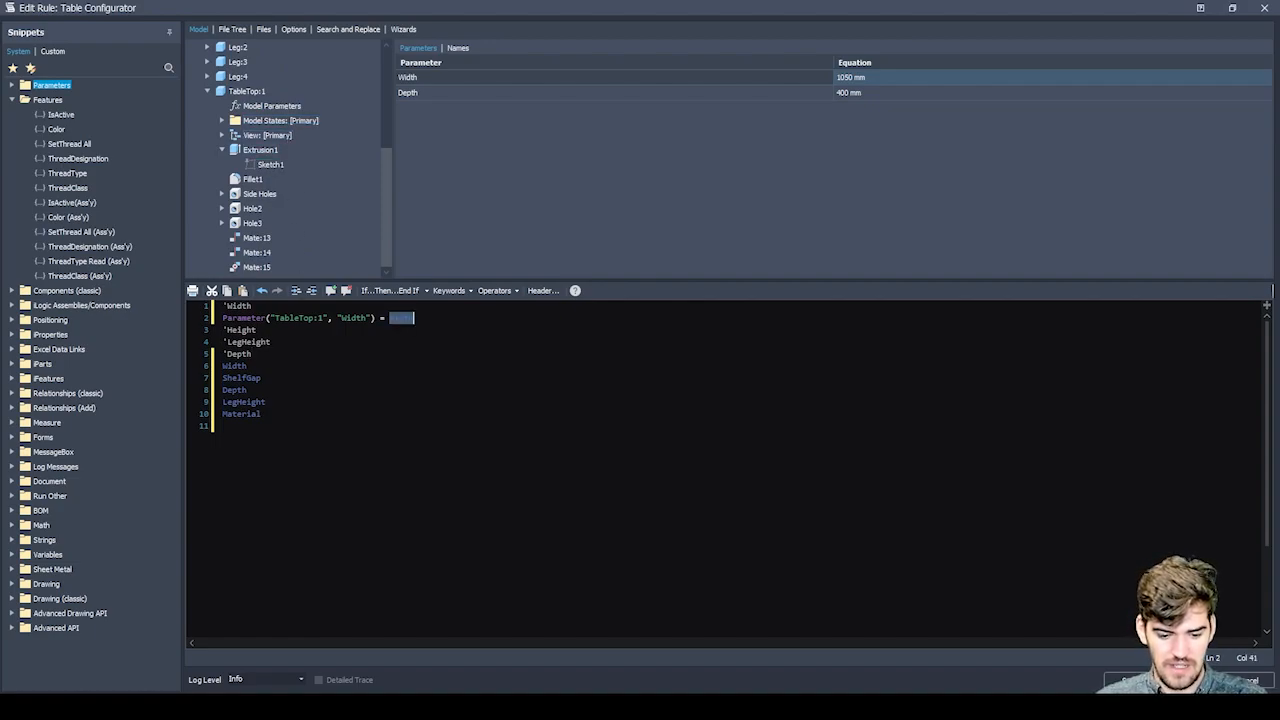
key(End)
key(Return)
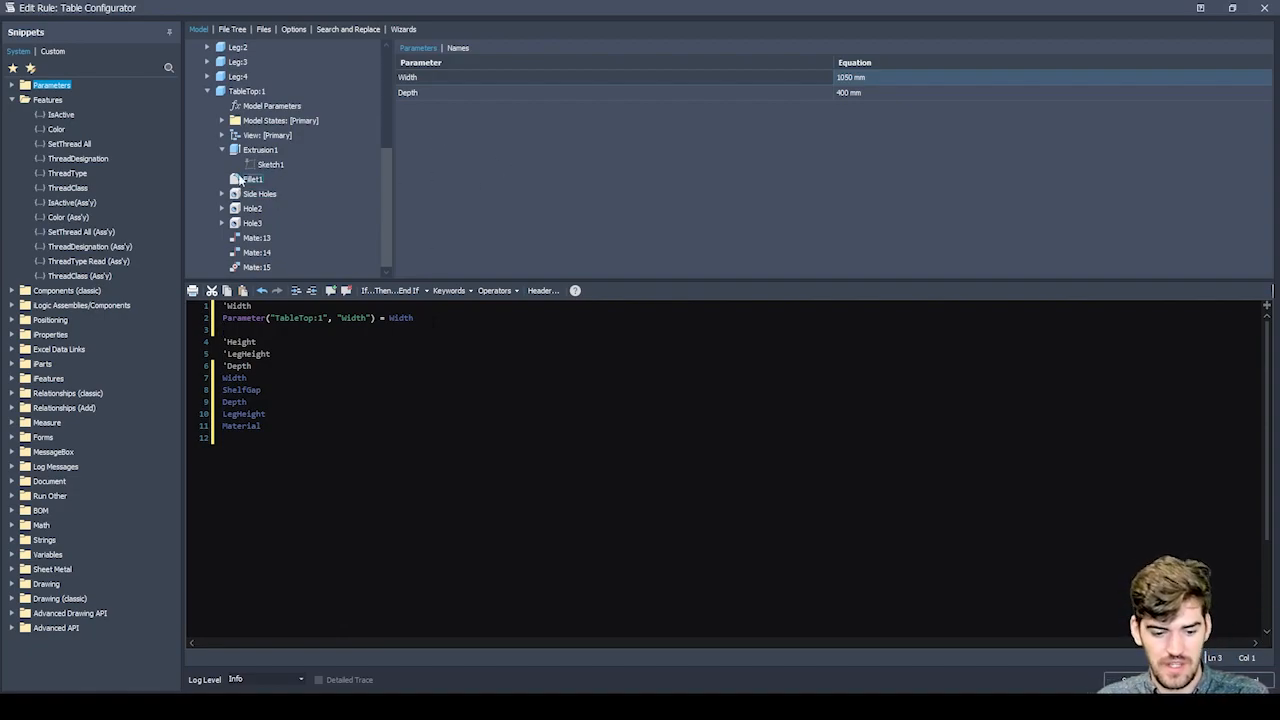
Insert Bottom Board:1's Width parameter from Sketch1 under Extrusion1 on the empty line and set it equal to the assembly's Width.
scroll(206, 91, up, 5)
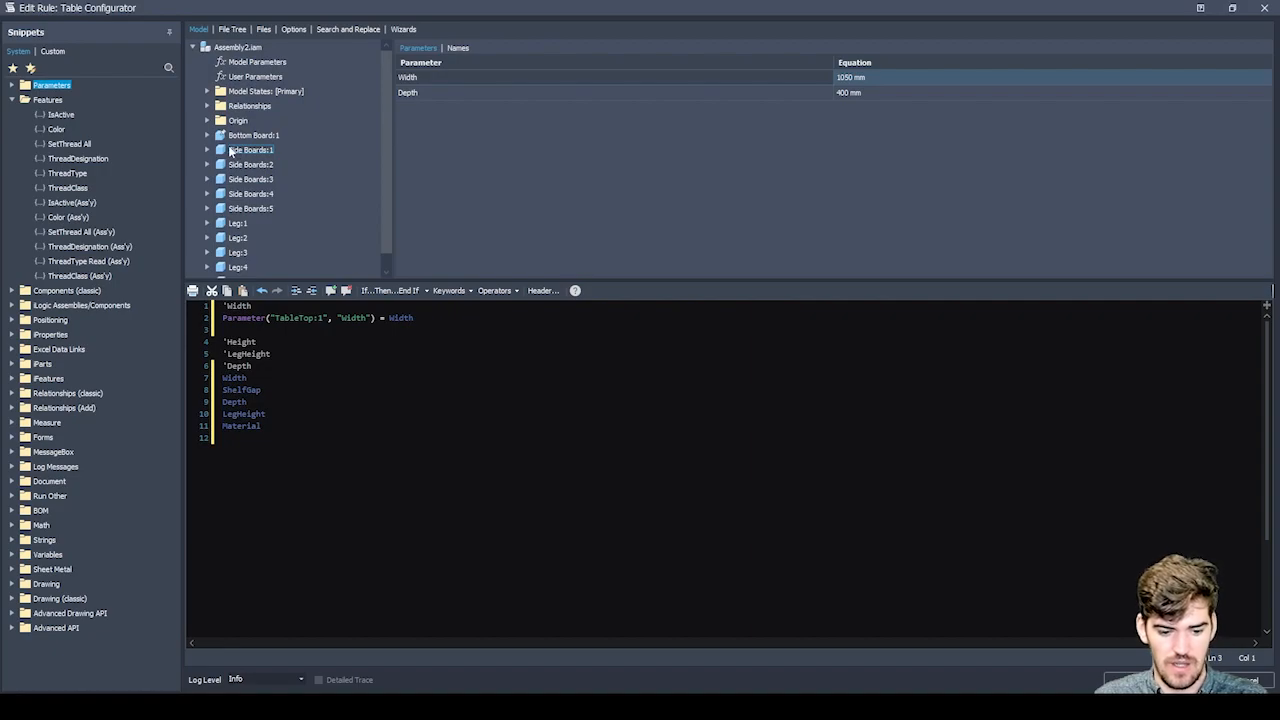
click(208, 135)
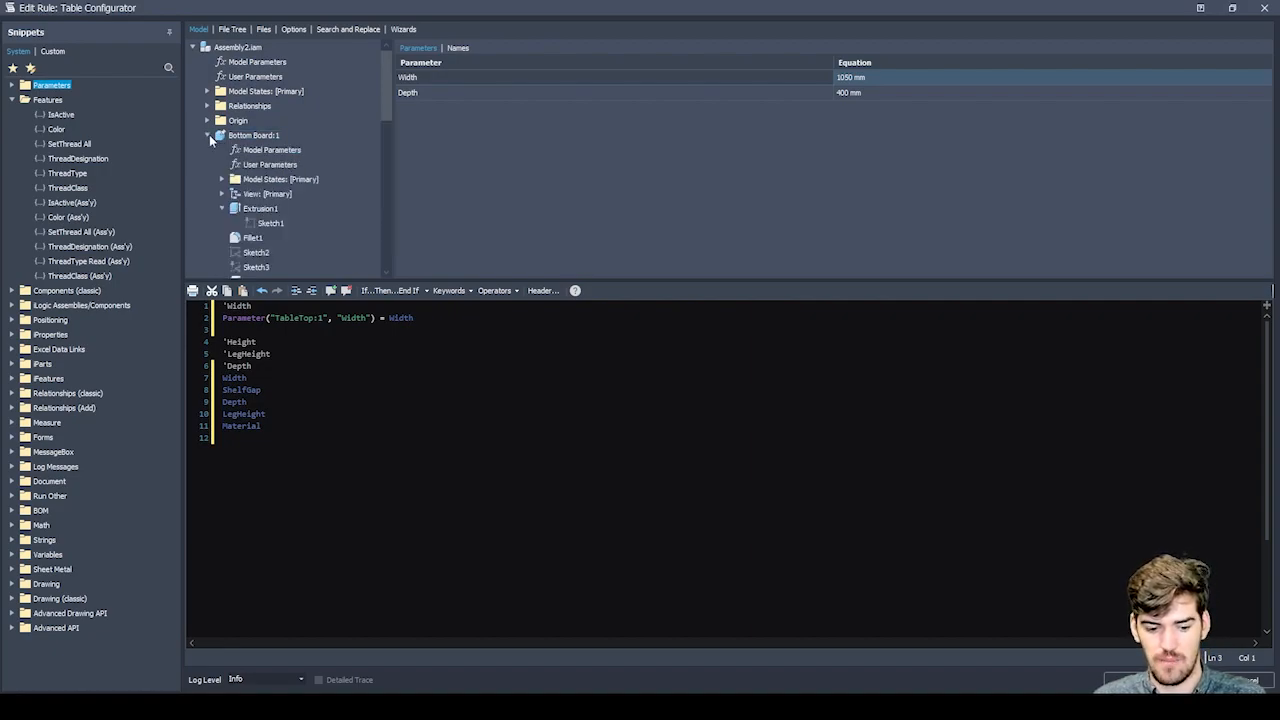
click(265, 222)
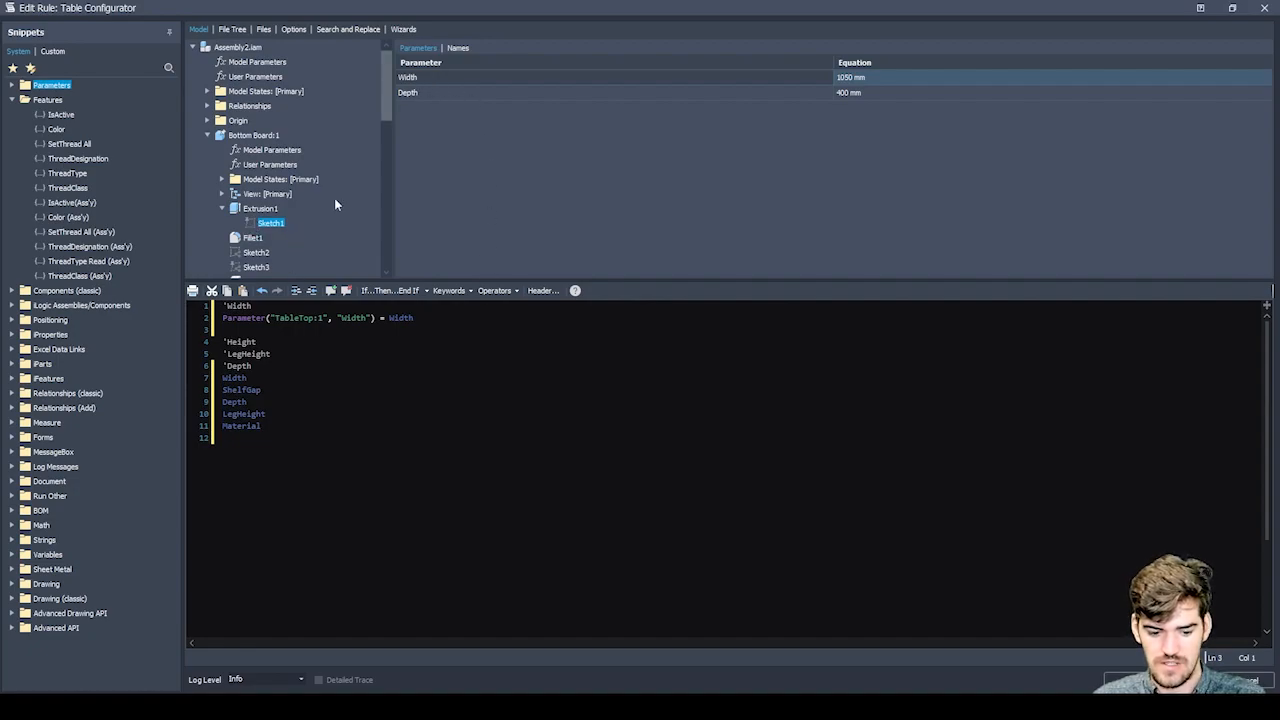
double_click(412, 79)
drag(276, 330, 402, 338)
click(402, 339)
click(399, 331)
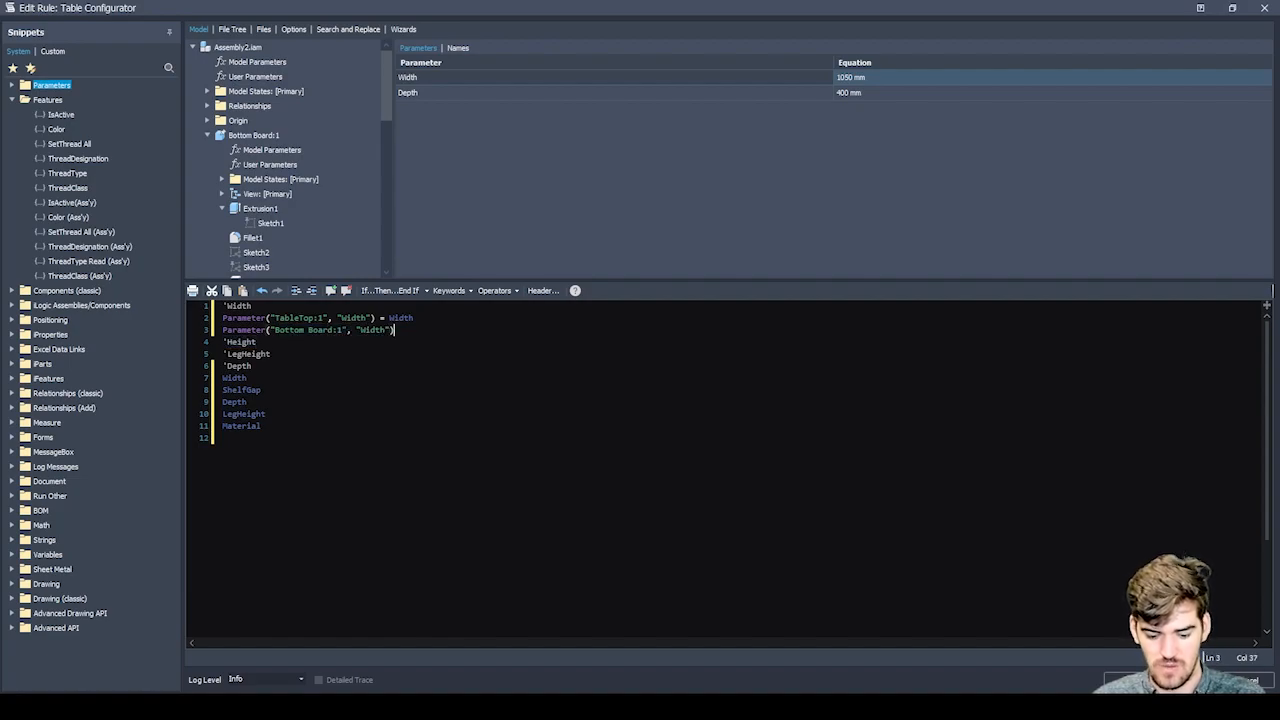
text(=Wid)
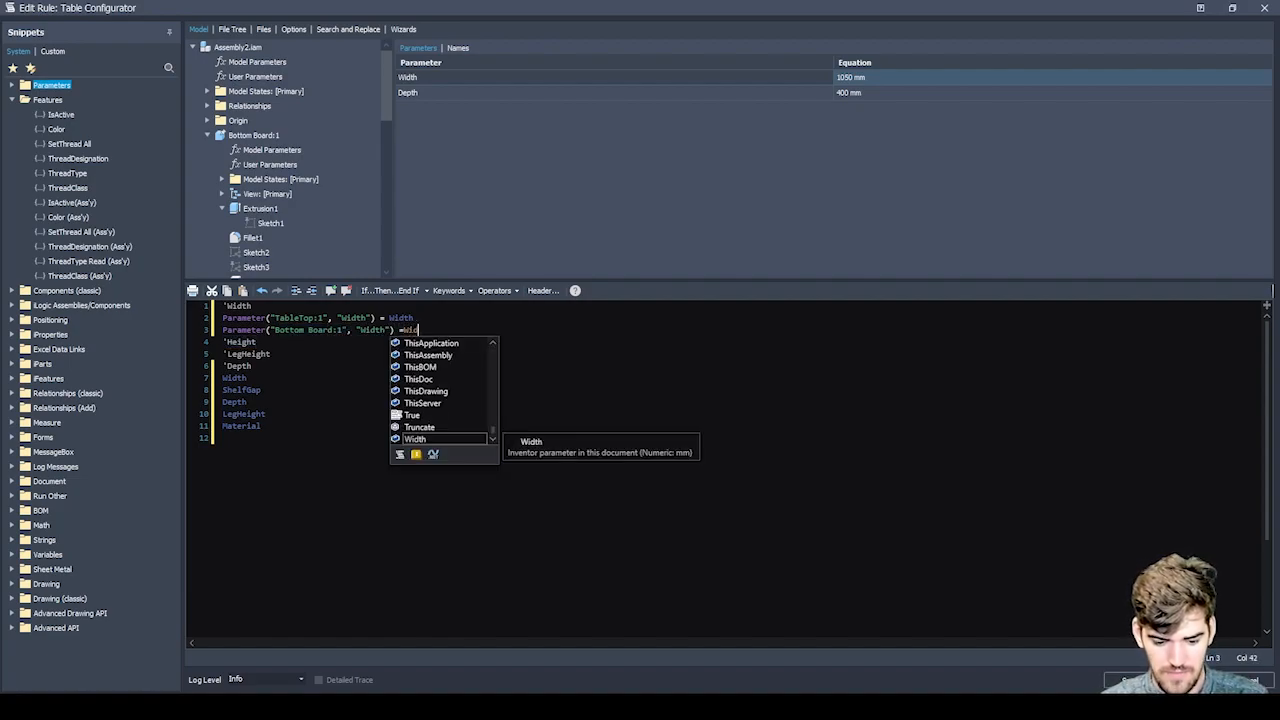
key(Tab)
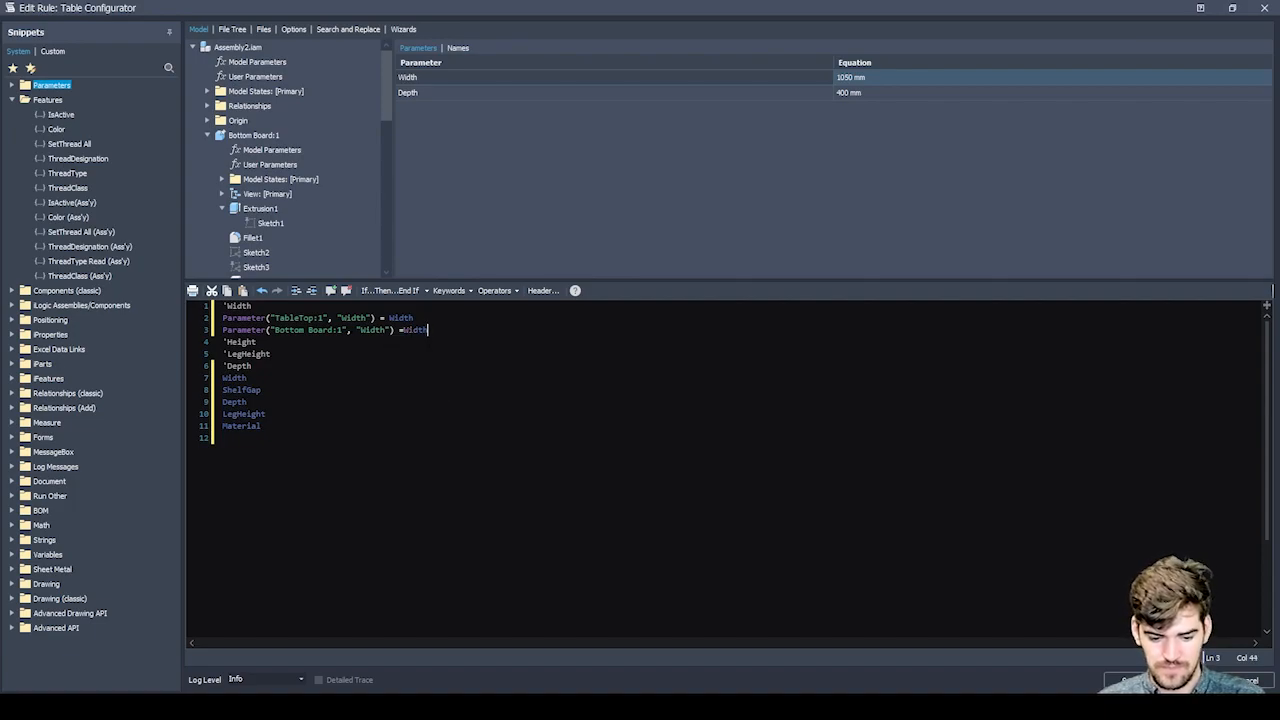
Separate the Width, Height, LegHeight and Depth sections with empty lines, leaving two empty lines below the Depth comment.
key(Return)
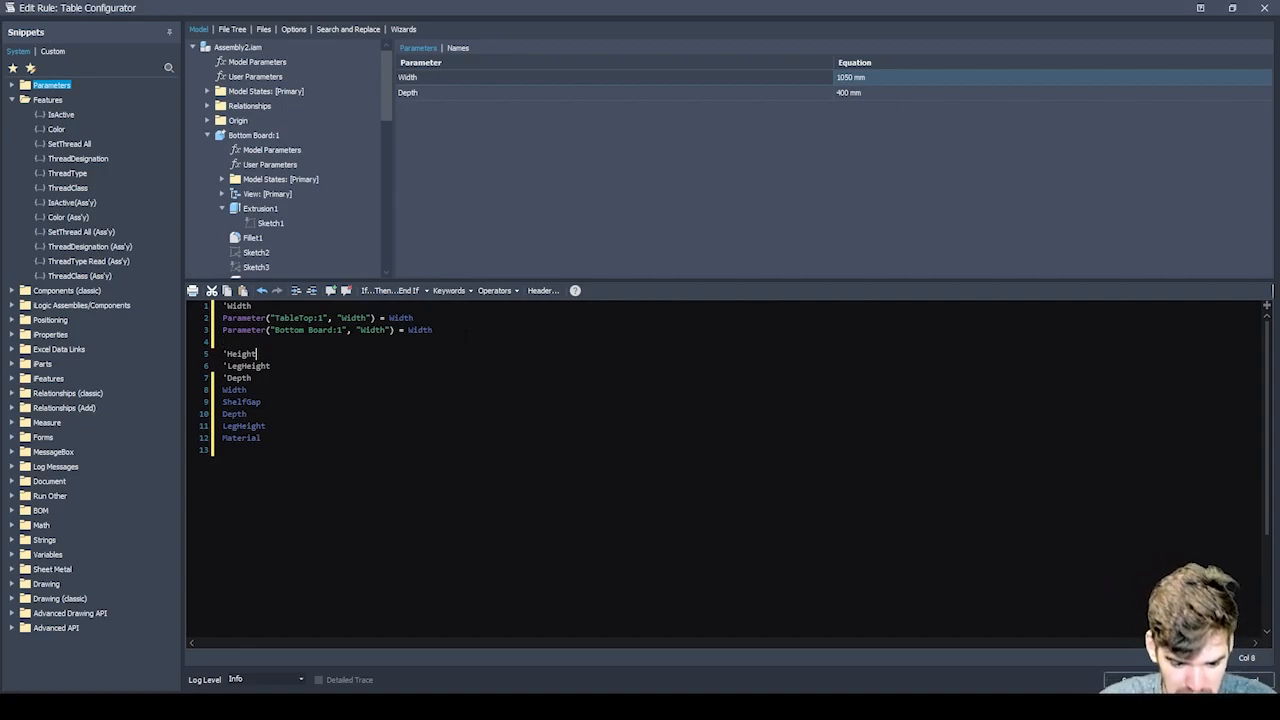
key(Return)
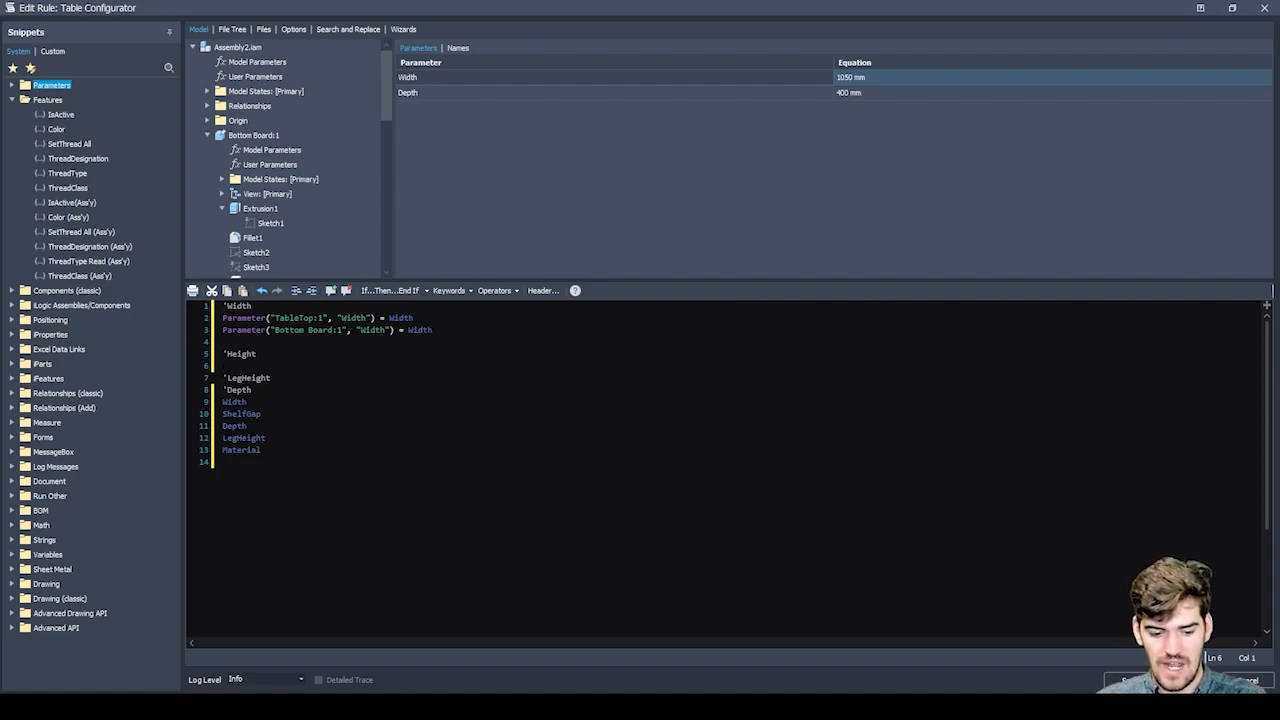
key(Return)
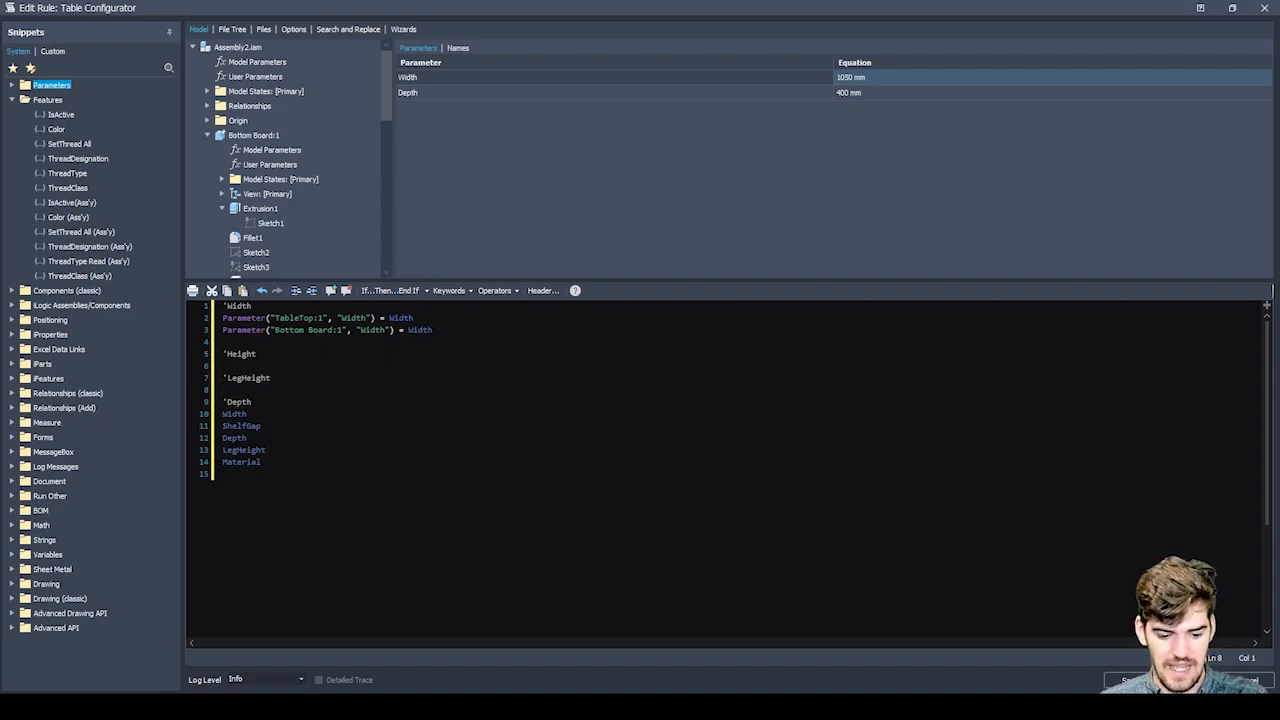
key(Return)
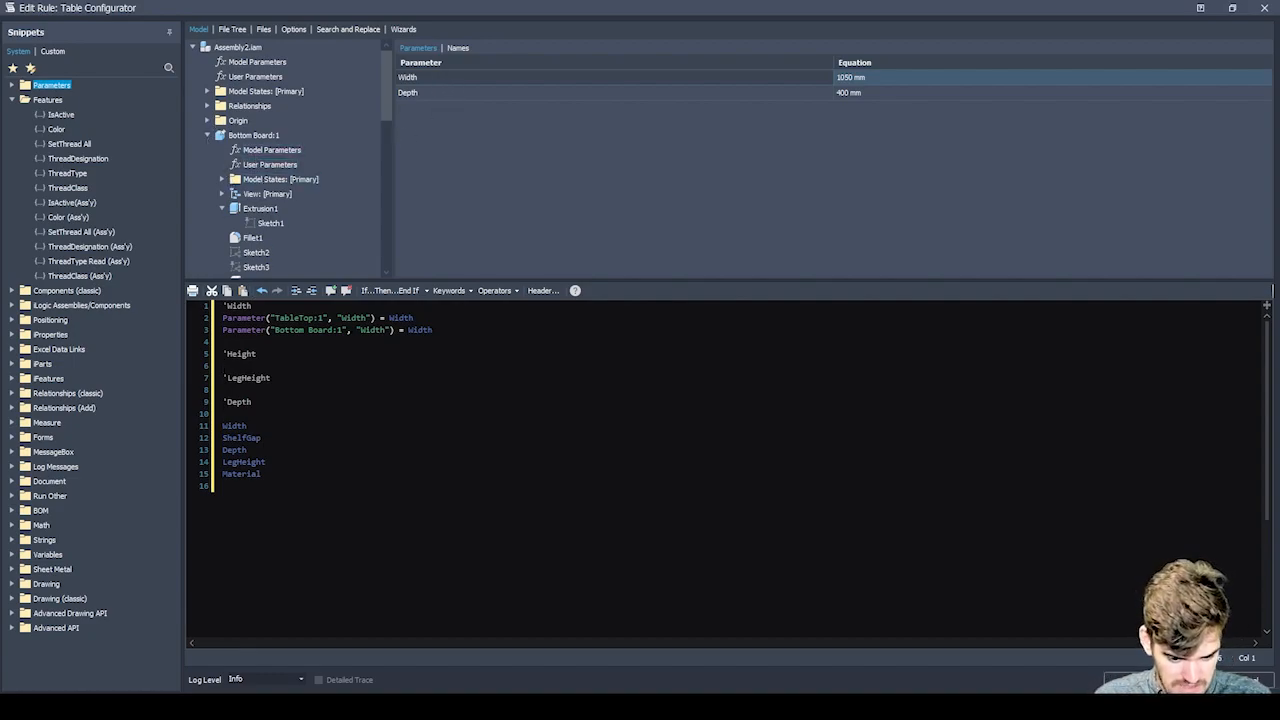
key(Return)
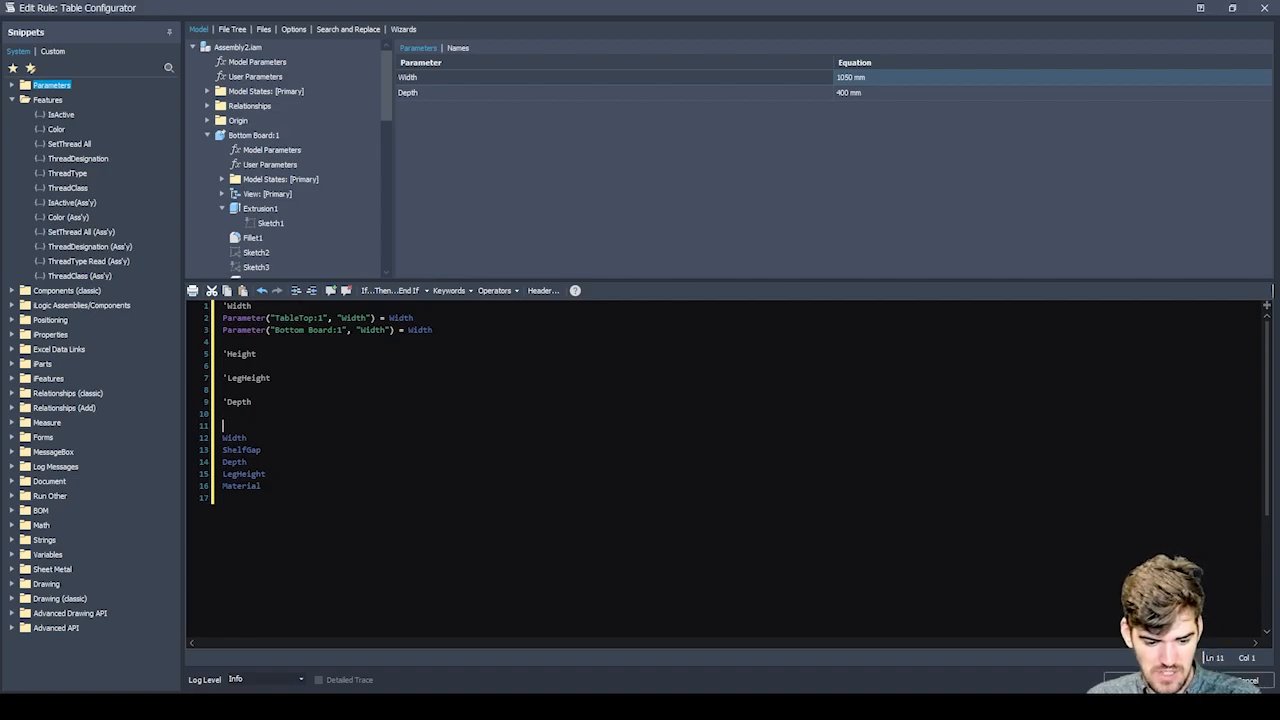
Insert the Sketch1 Depth parameters of Bottom Board:1 and TableTop:1 on separate lines below the Depth comment.
key(Up)
double_click(405, 92)
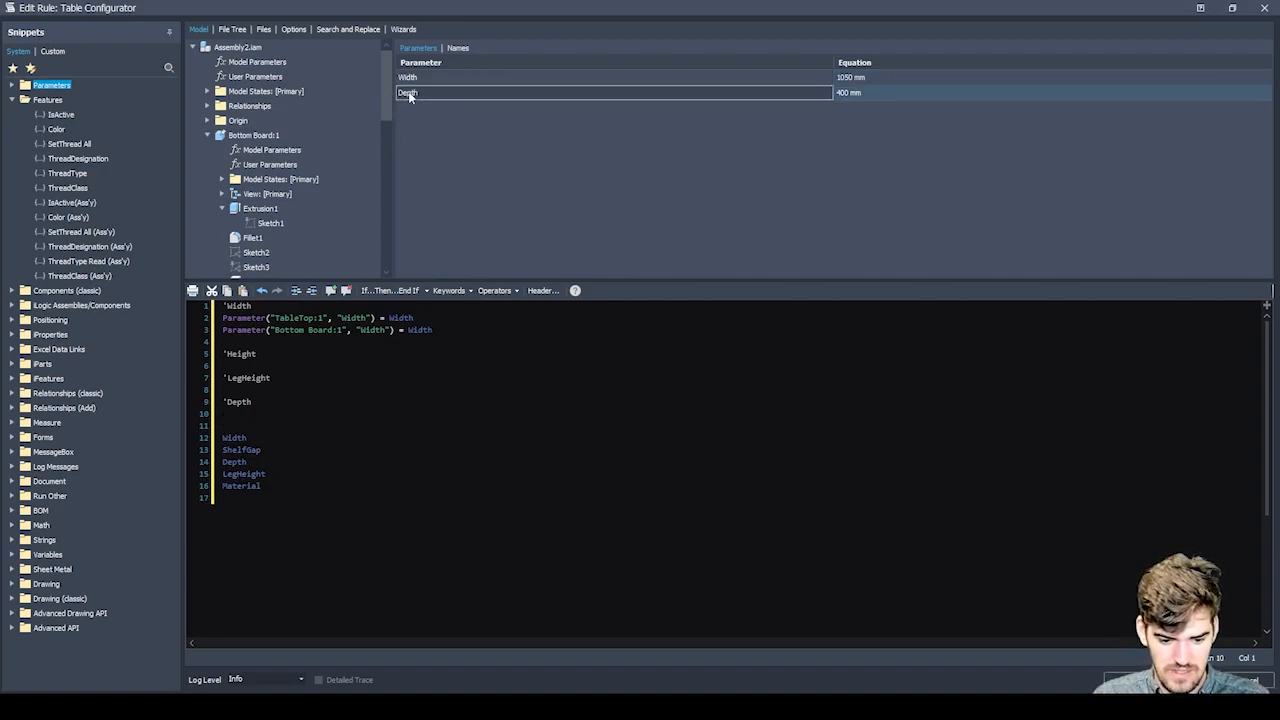
click(207, 135)
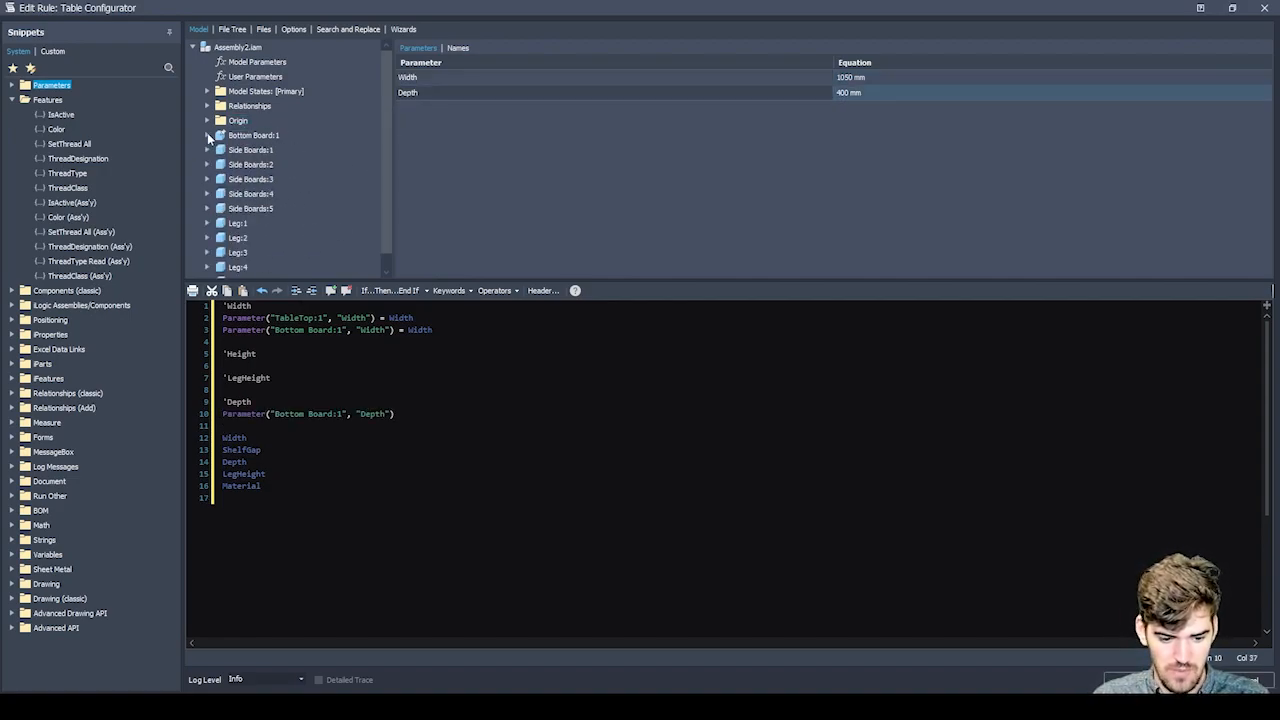
scroll(206, 140, down, 1)
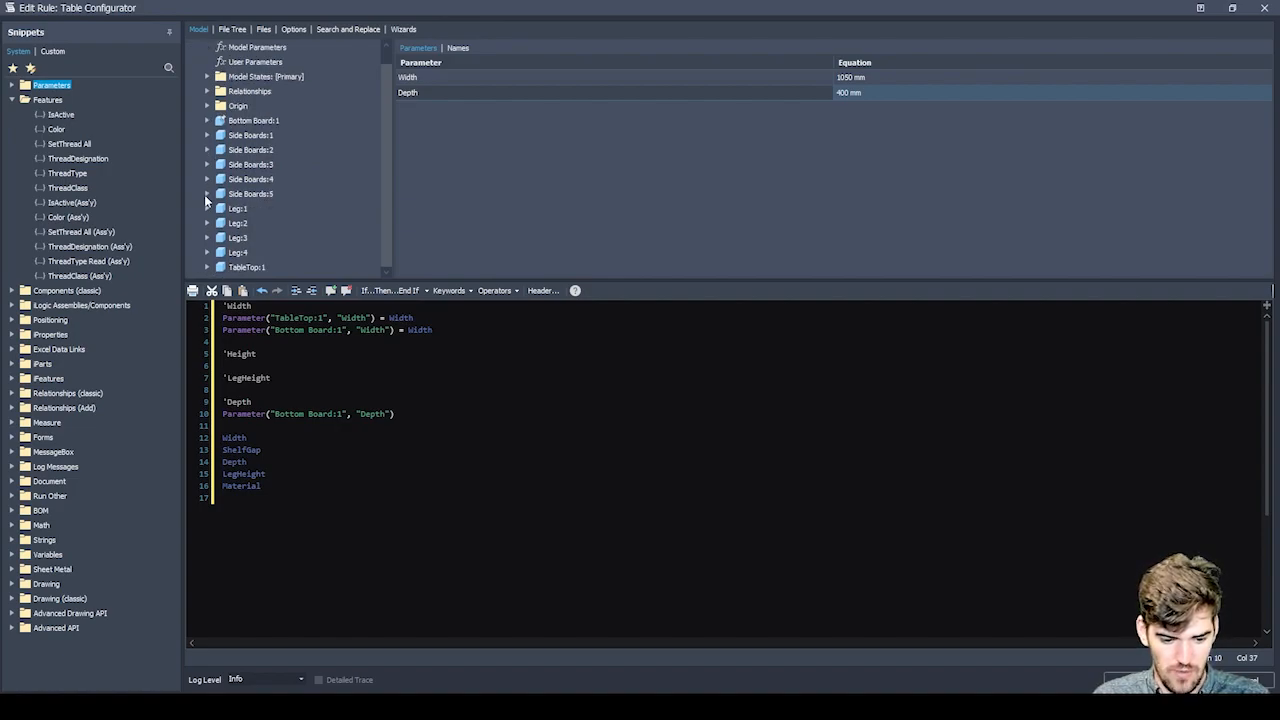
click(207, 267)
scroll(234, 226, down, 4)
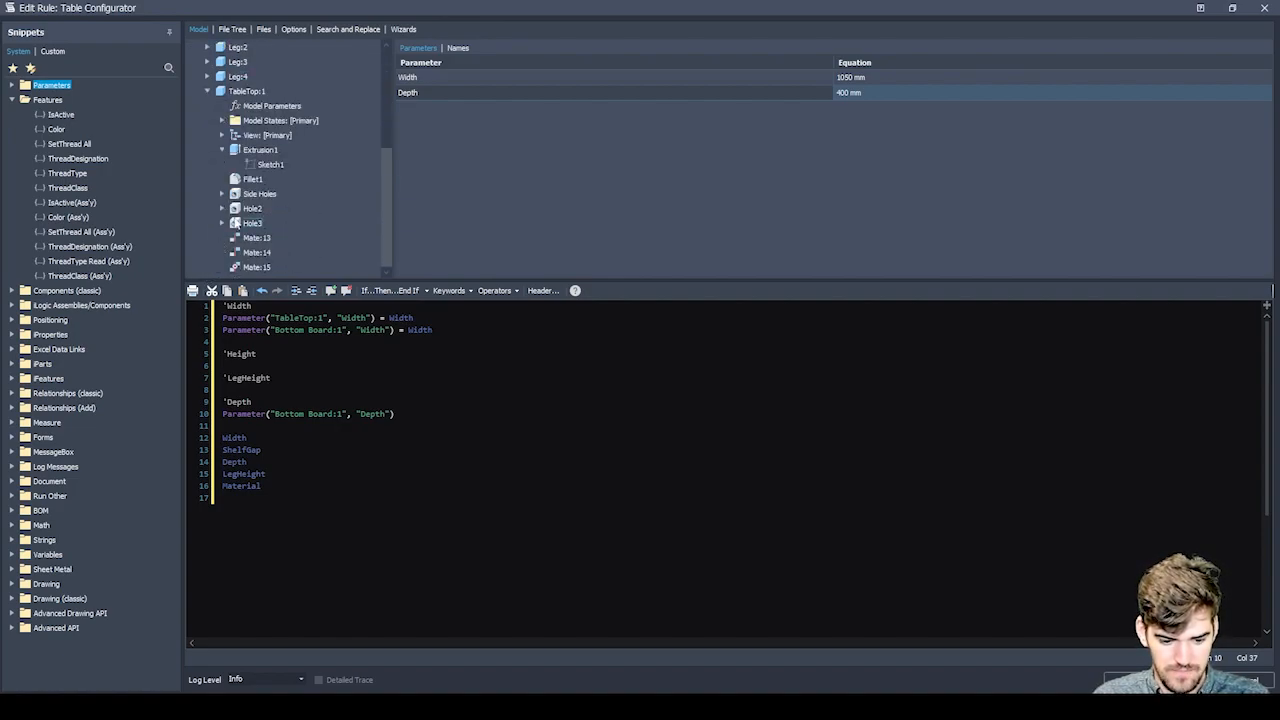
click(268, 166)
double_click(425, 93)
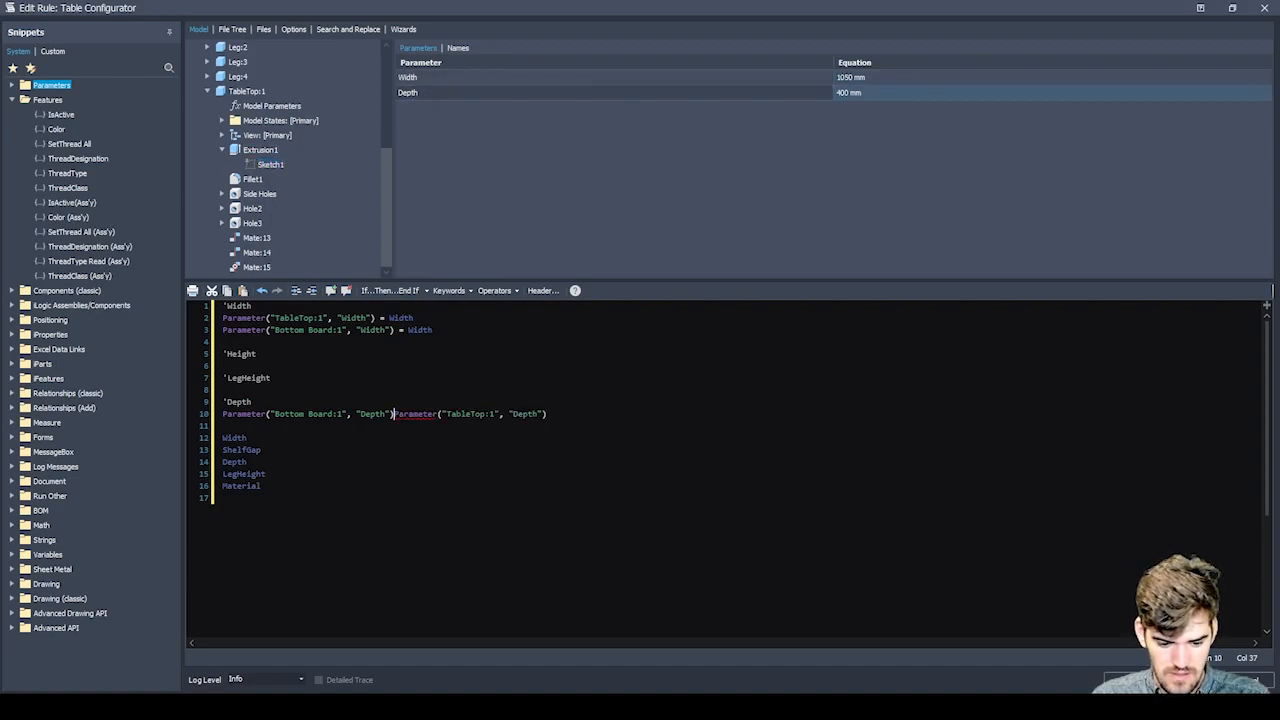
key(Return)
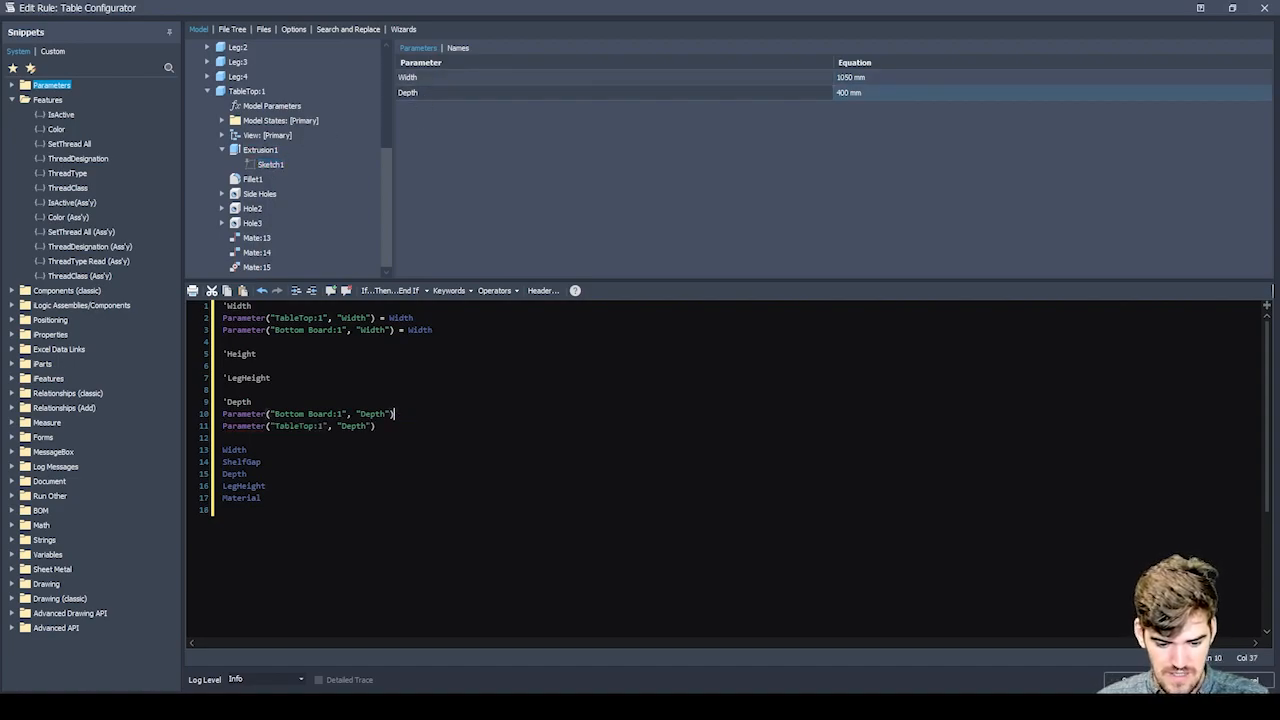
Complete the Bottom Board:1 and TableTop:1 depth assignments with the assembly's Depth parameter.
text(=Depth)
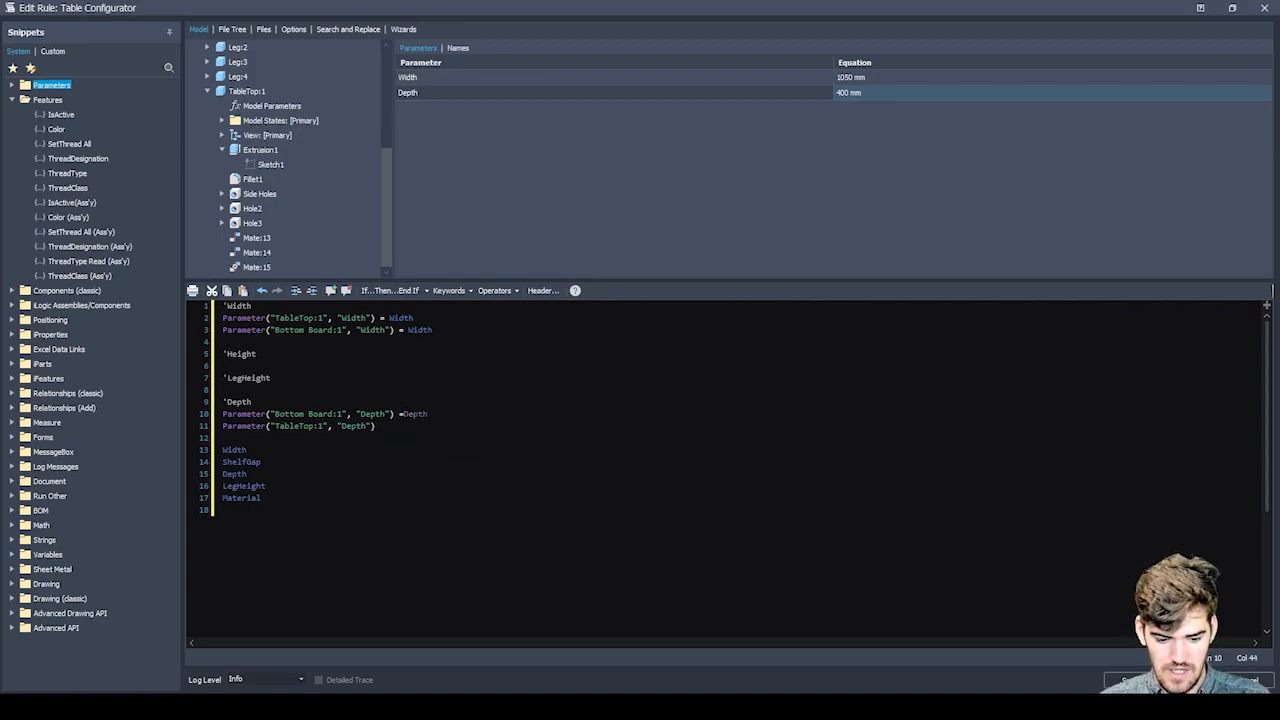
key(Down)
text(=Depth)
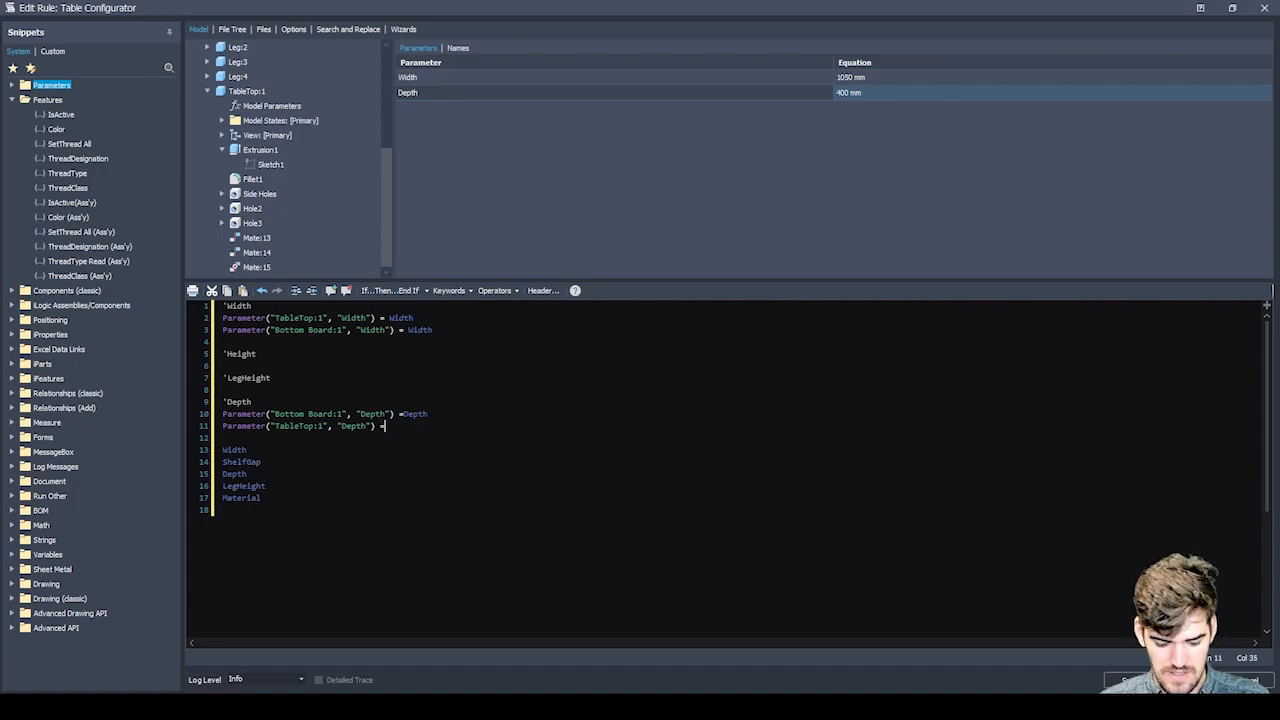
key(Return)
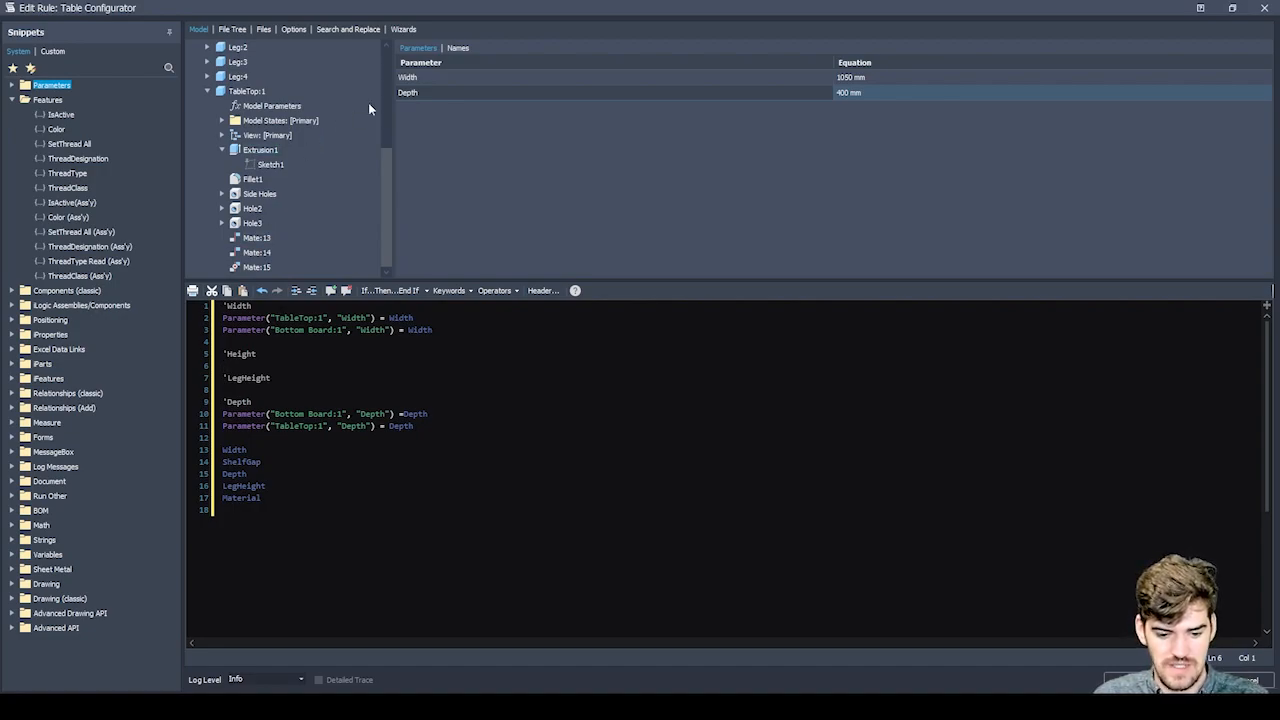
List the parameters of Sketch1 under Extrusion1 of Side Boards:5.
scroll(253, 170, up, 1)
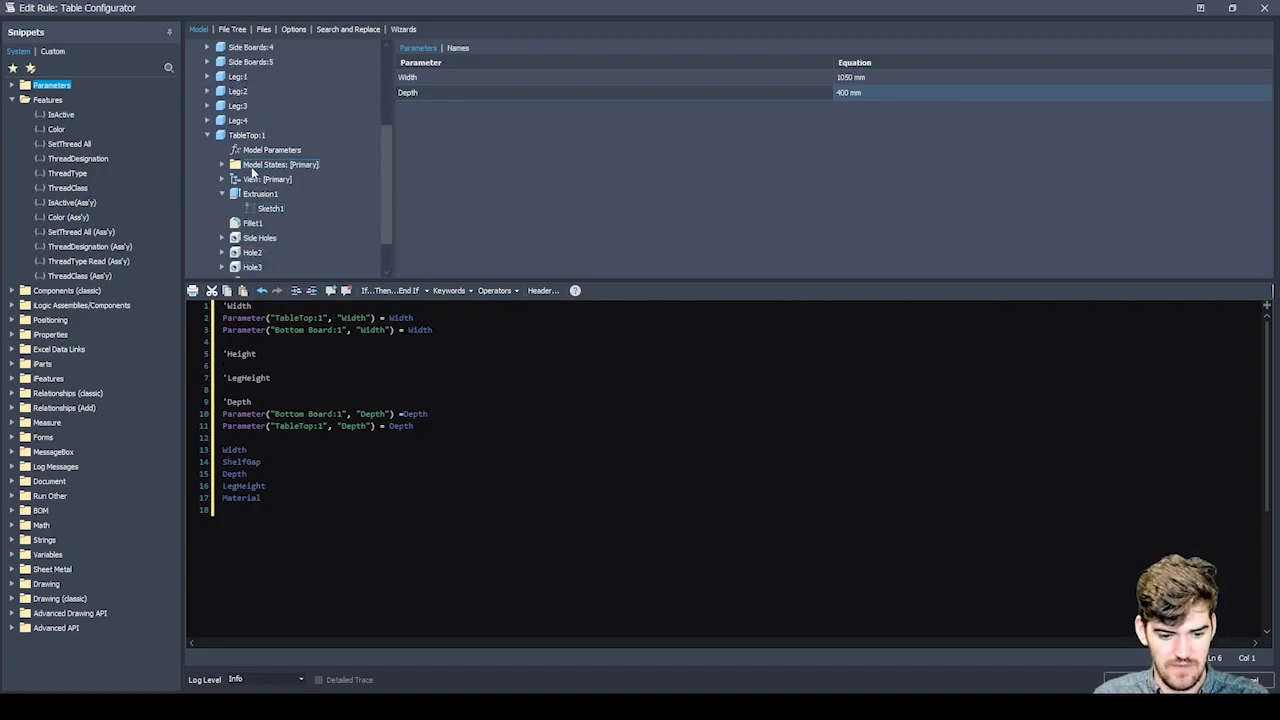
click(206, 120)
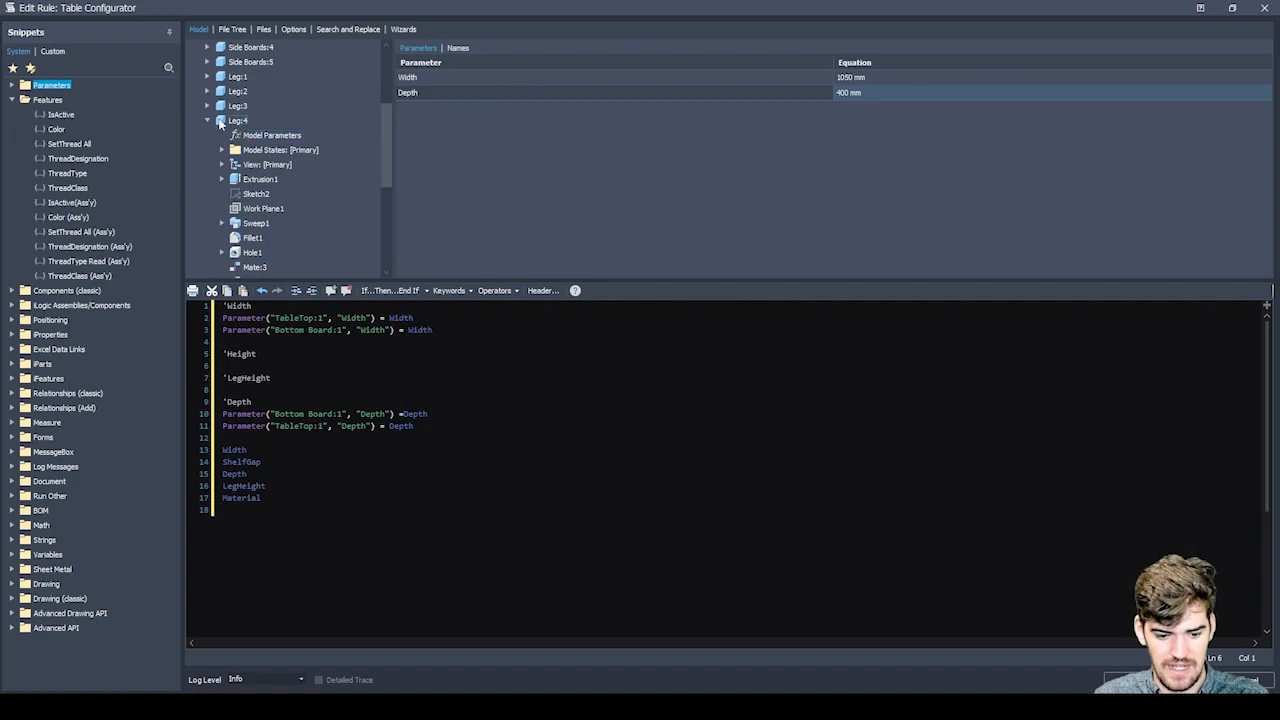
click(207, 120)
click(208, 61)
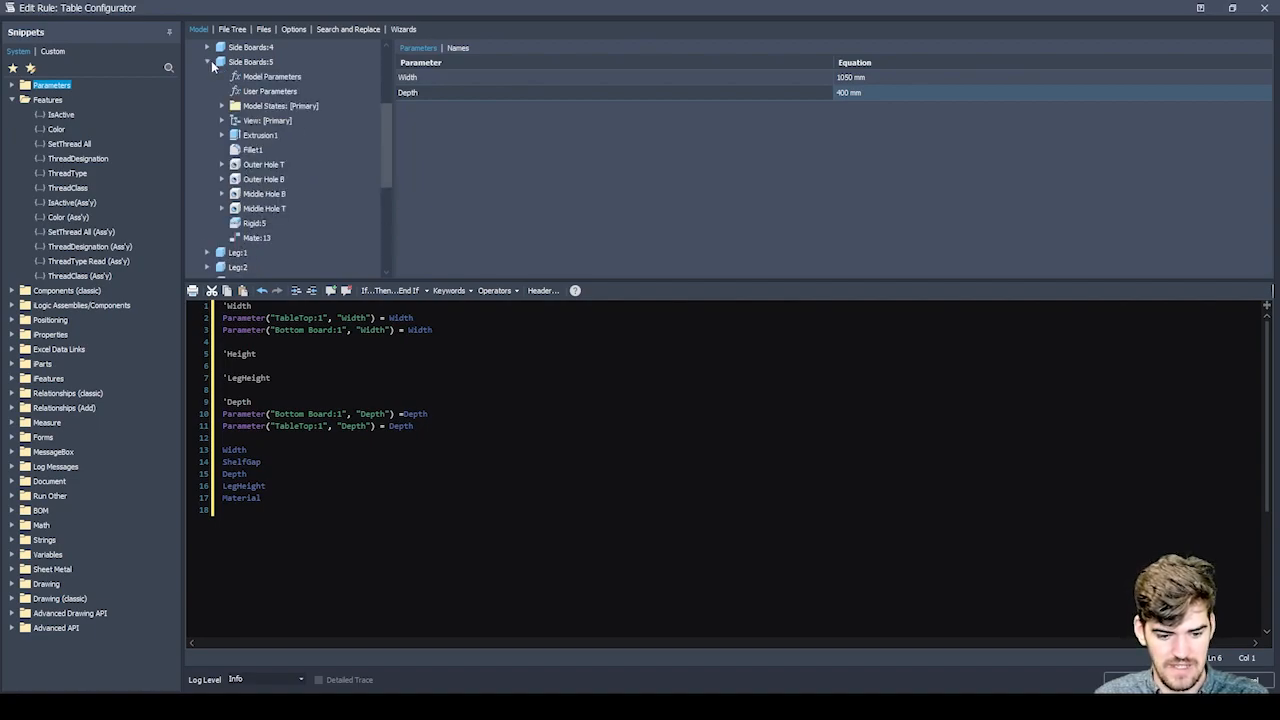
click(255, 150)
click(417, 79)
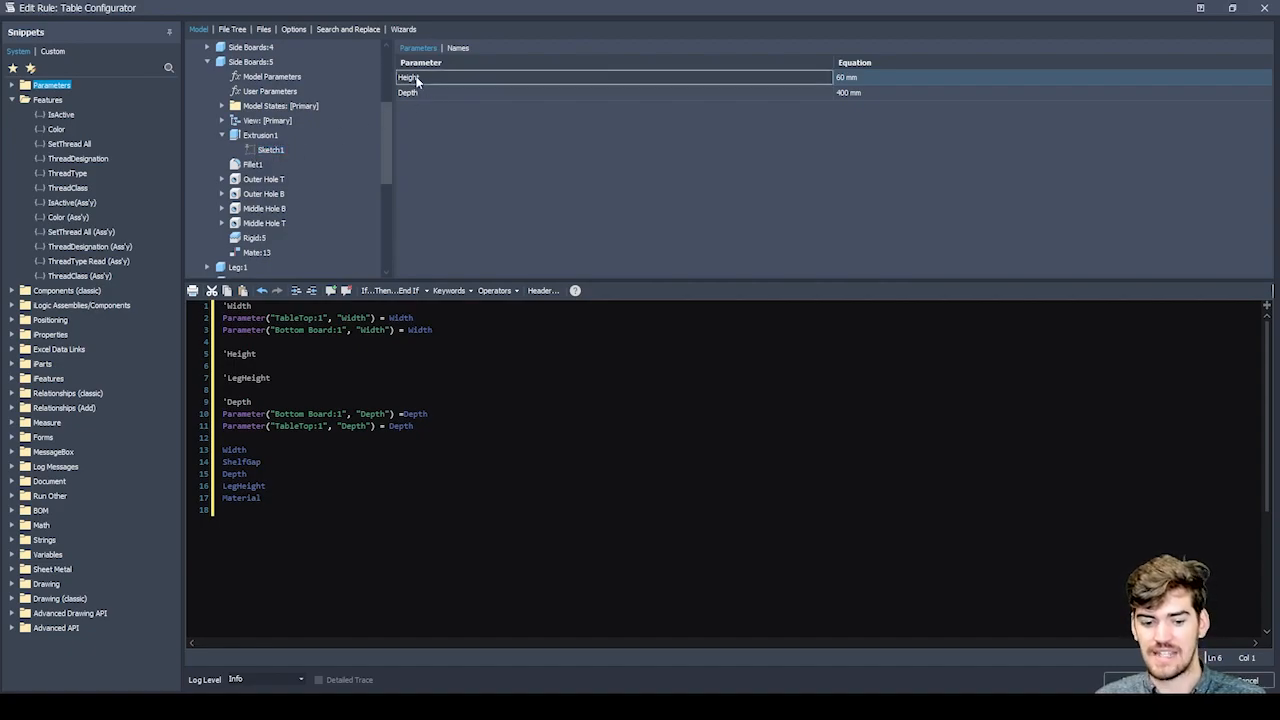
click(420, 93)
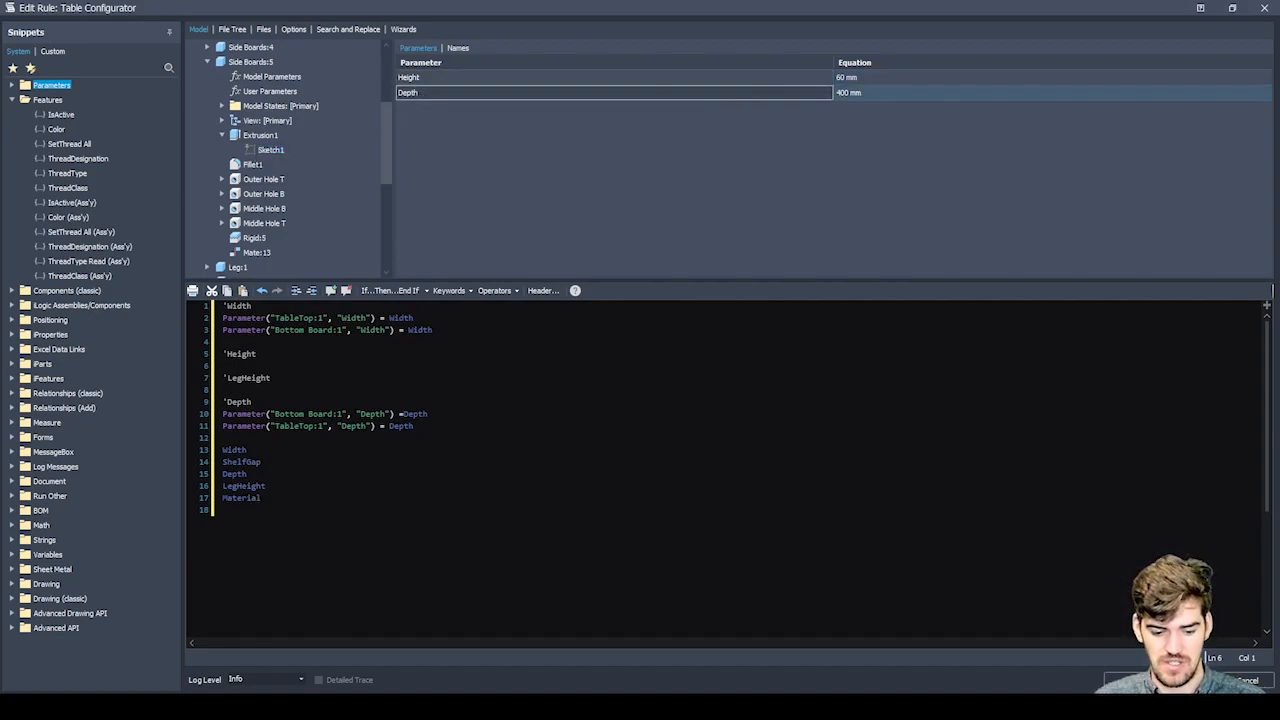
Insert the side boards' Depth parameter on a new line below the TableTop:1 depth assignment and set it equal to the assembly's Depth.
click(415, 426)
key(Return)
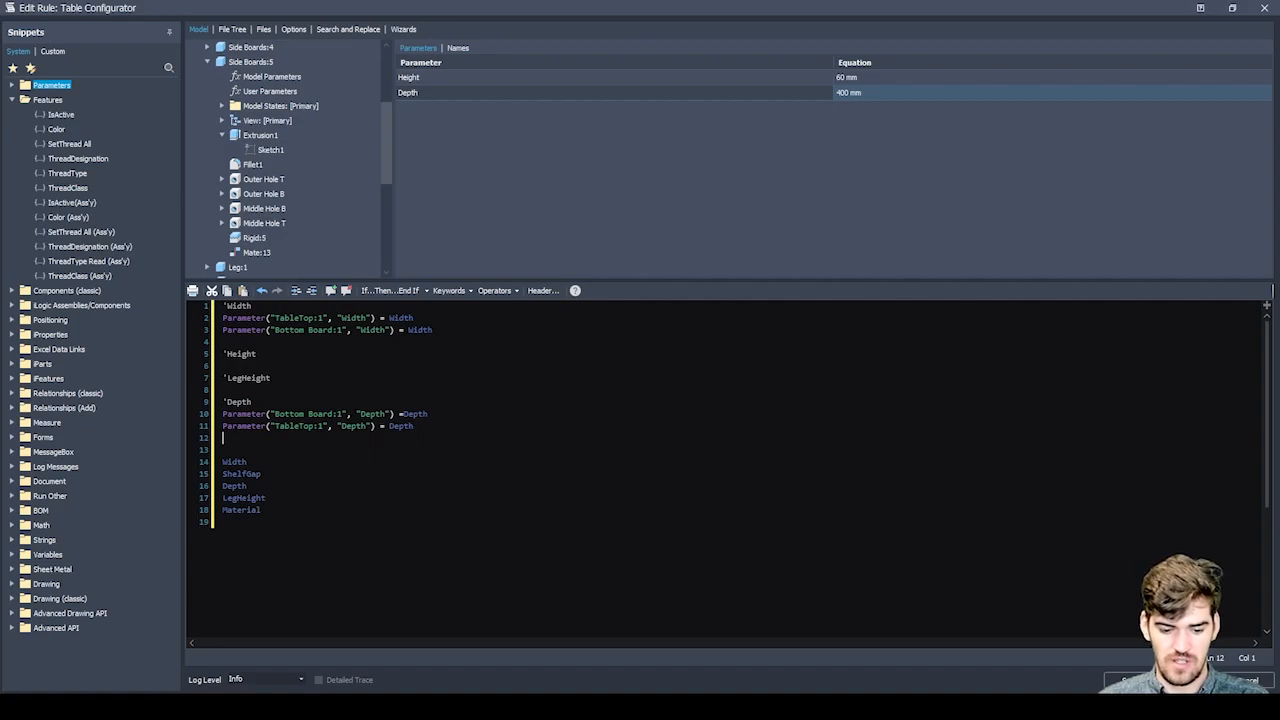
double_click(399, 92)
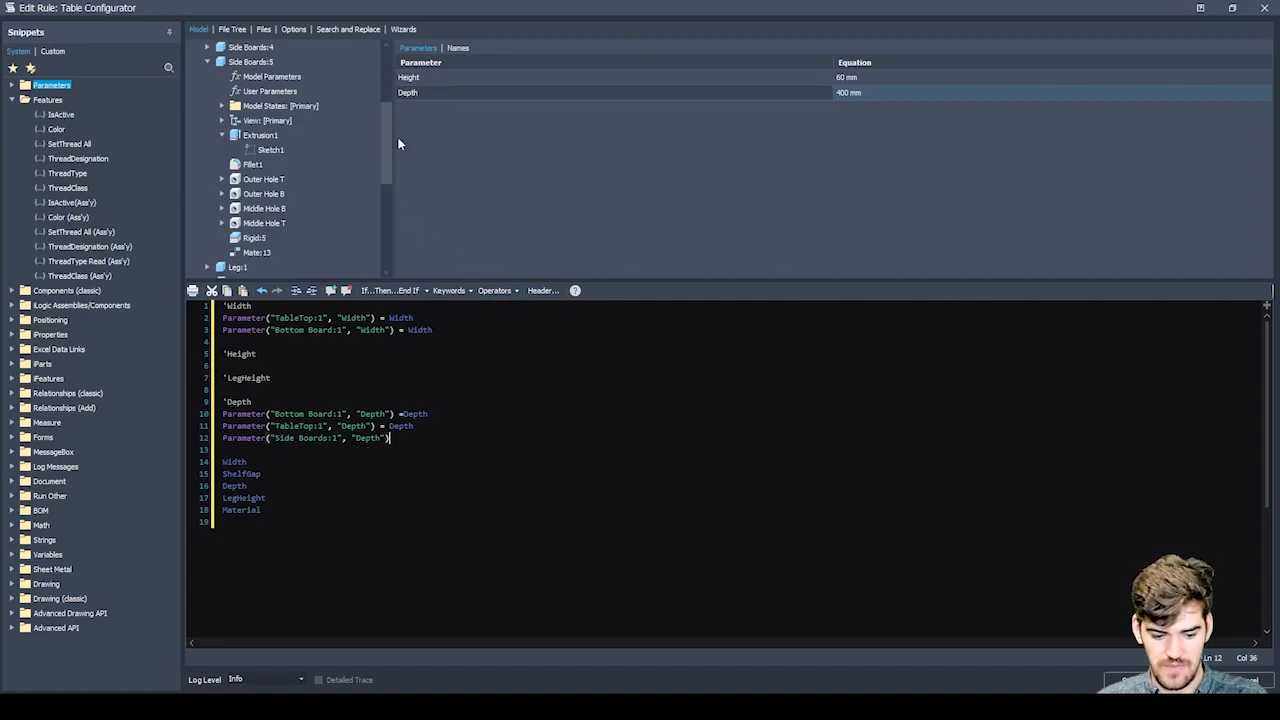
click(284, 438)
click(390, 438)
text(= Depth)
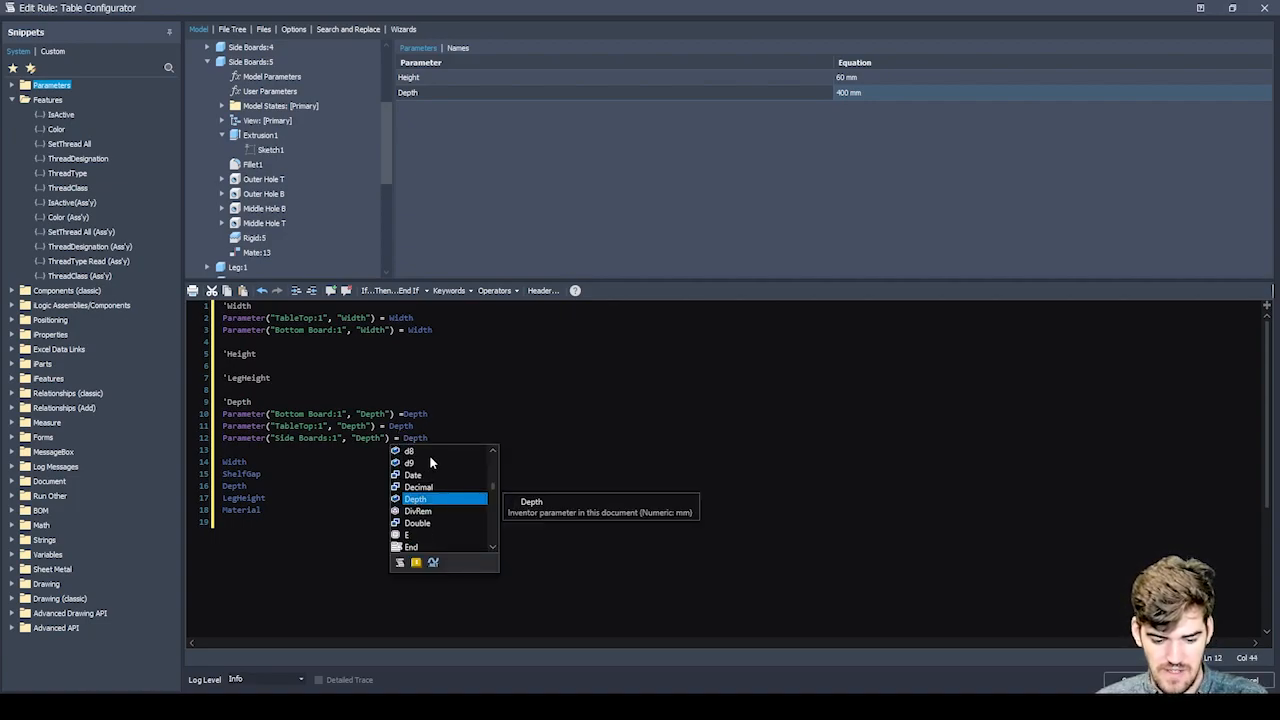
double_click(452, 499)
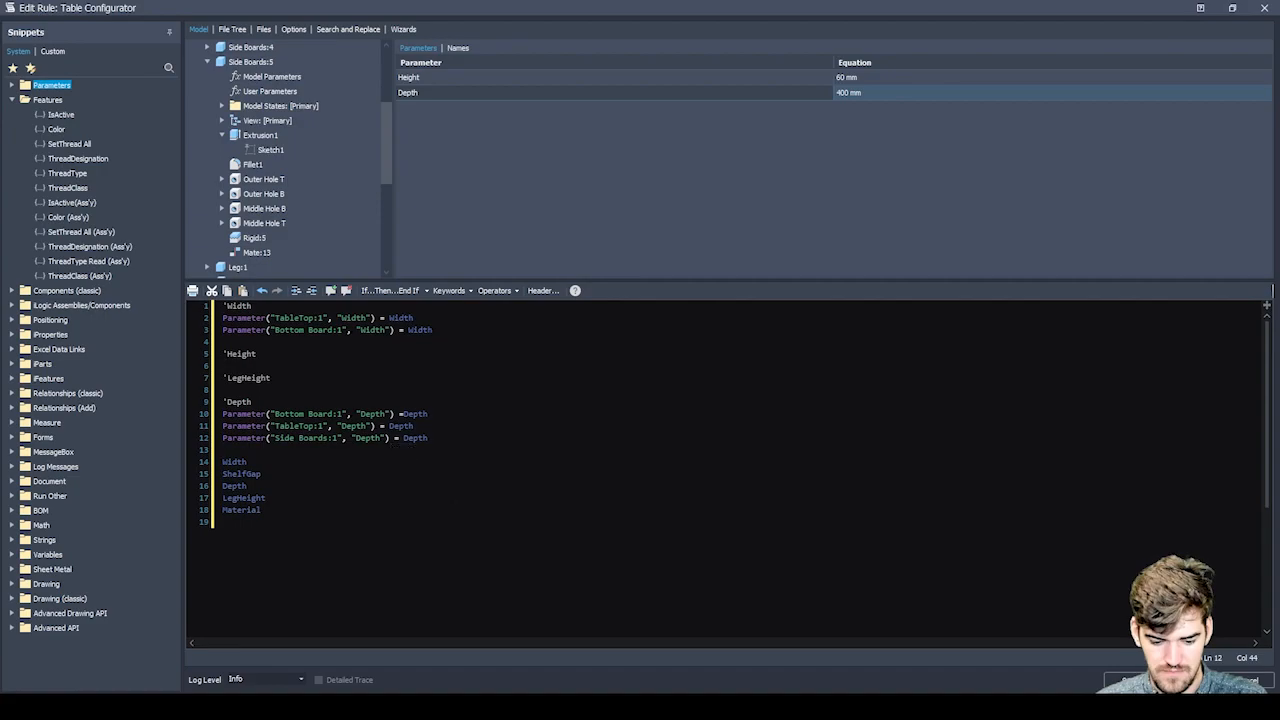
Copy the Side Boards:1 depth assignment and paste it as three additional lines directly below the original.
key(ctrl+shift+Left)
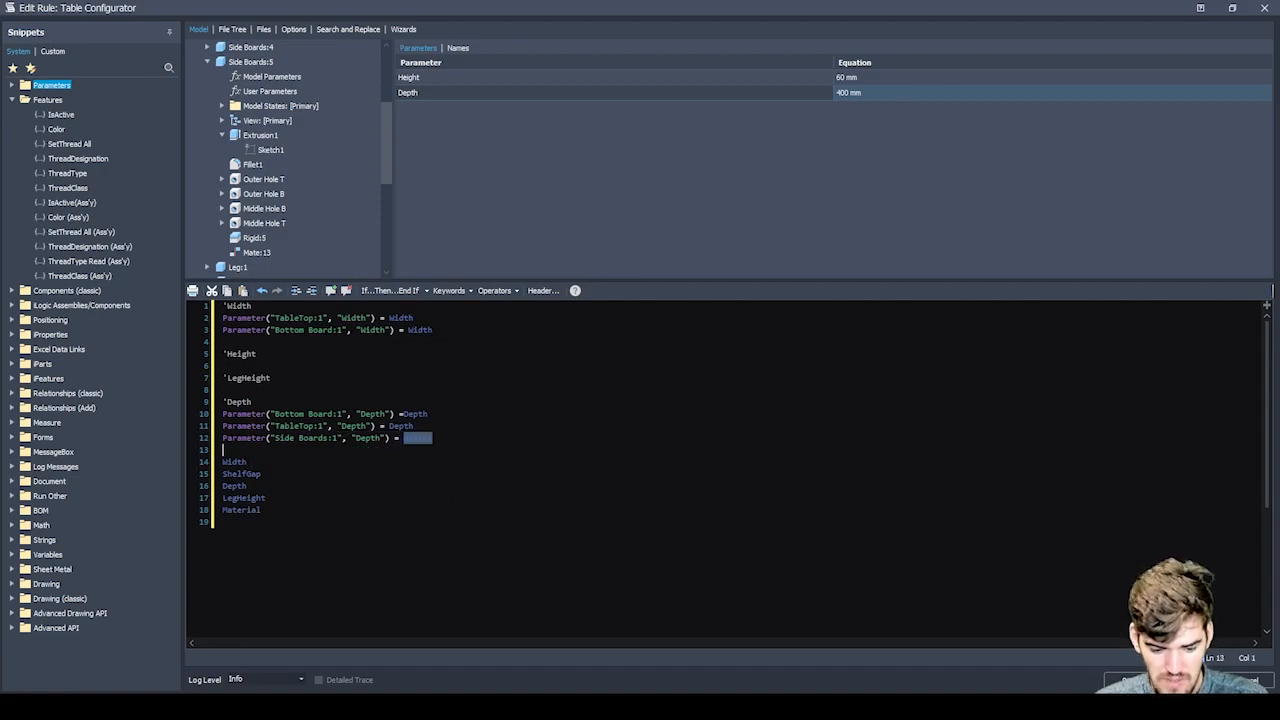
key(shift+Home)
key(ctrl+c)
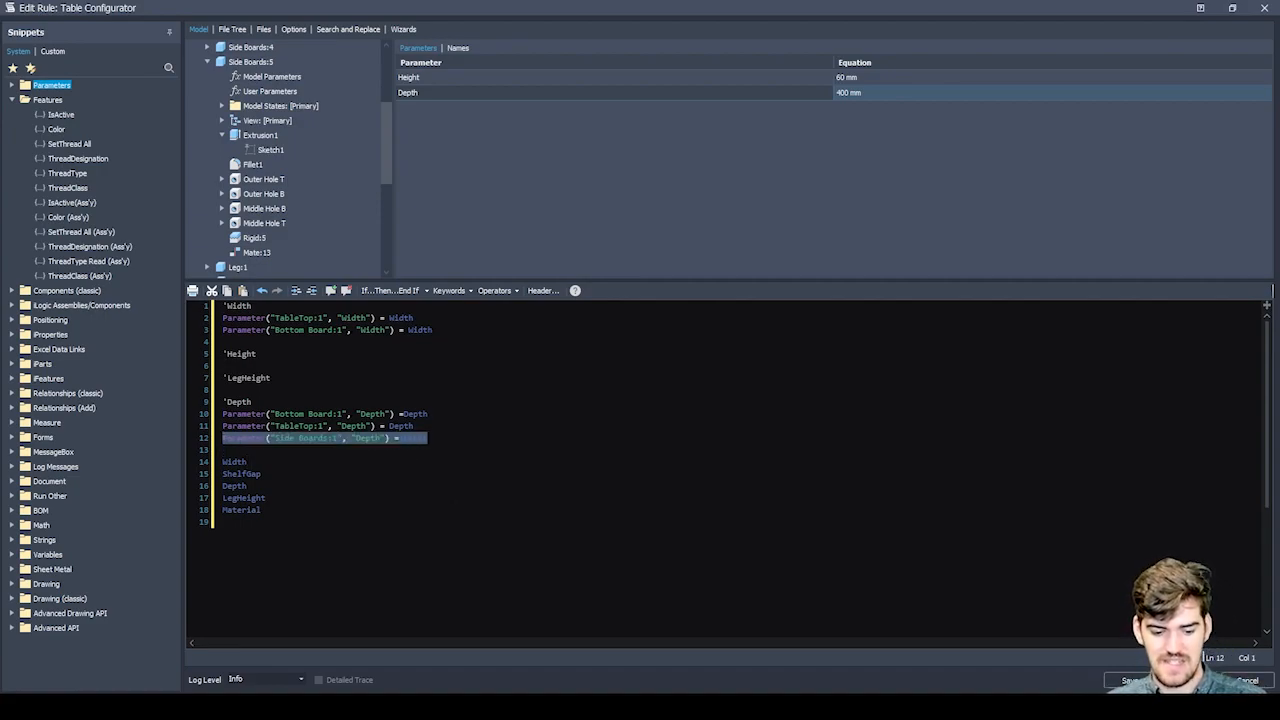
key(Down)
key(ctrl+v)
key(Return)
key(ctrl+v)
key(Return)
key(ctrl+v)
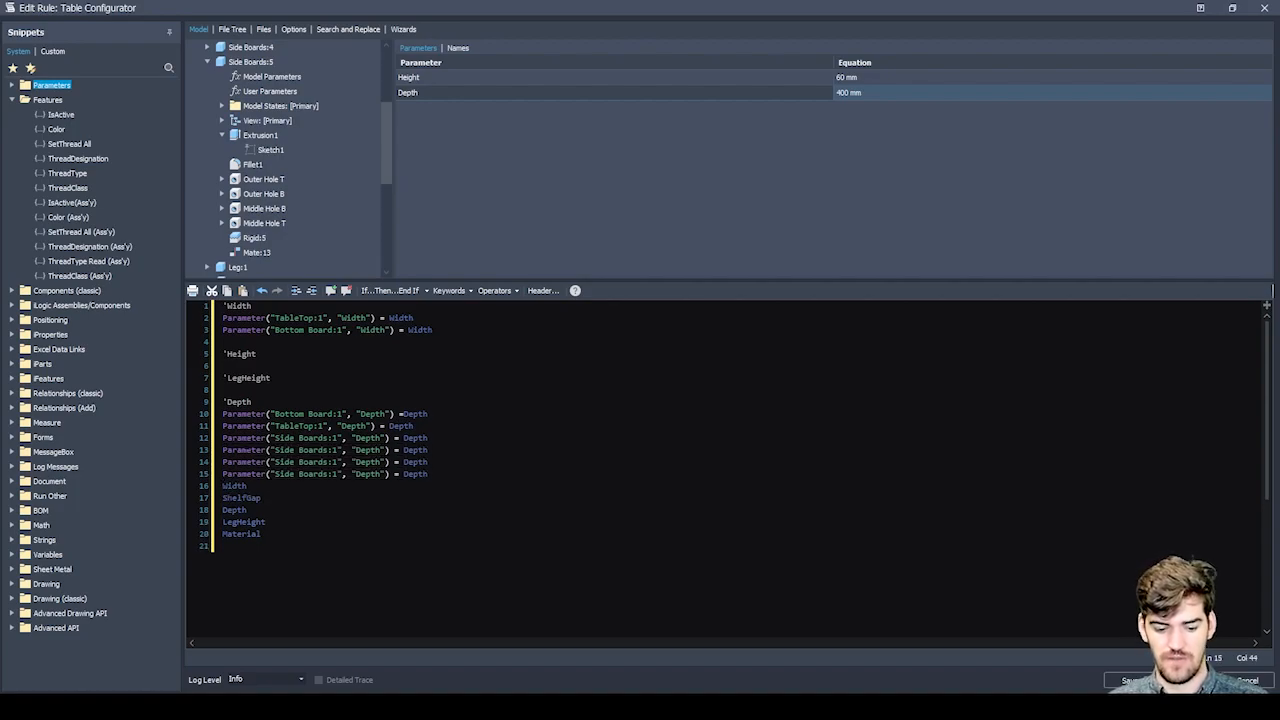
Renumber the three copied assignments as Side Boards:2, Side Boards:3 and Side Boards:4, and delete the leftover parameter names from Width to Material below them.
click(333, 450)
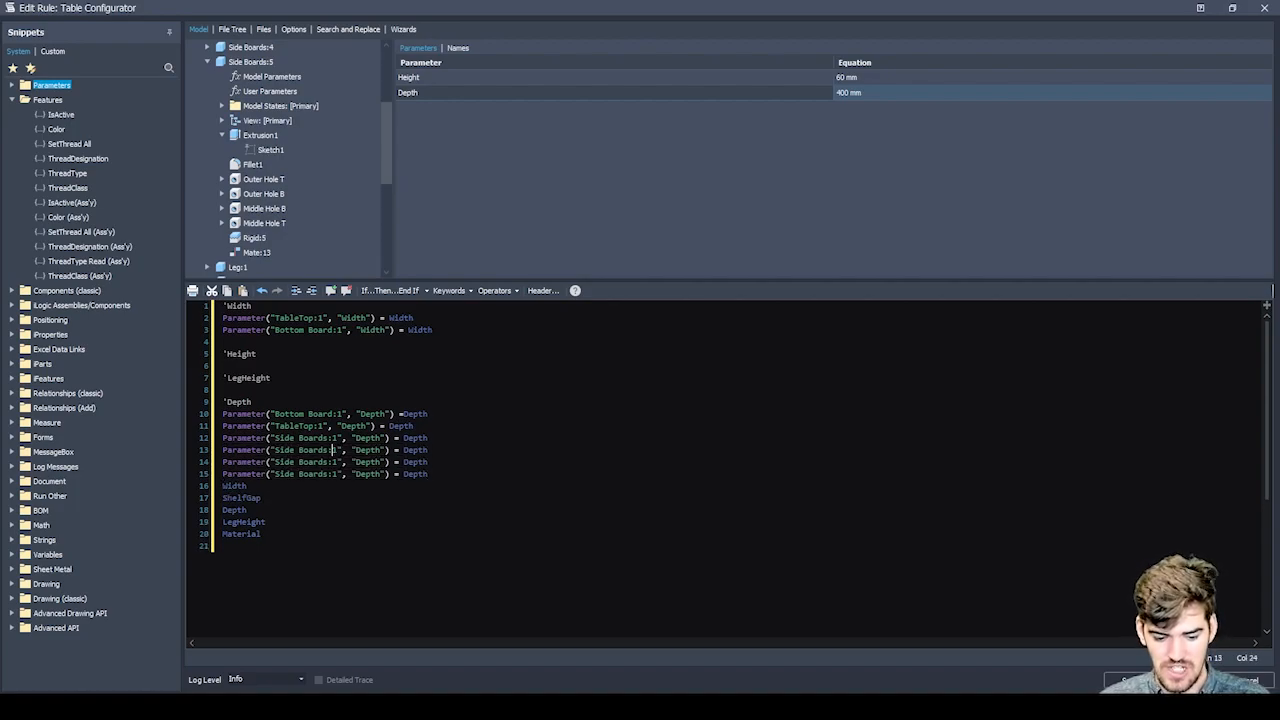
key(Down)
key(BackSpace)
text(2)
key(Down)
key(BackSpace)
text(3)
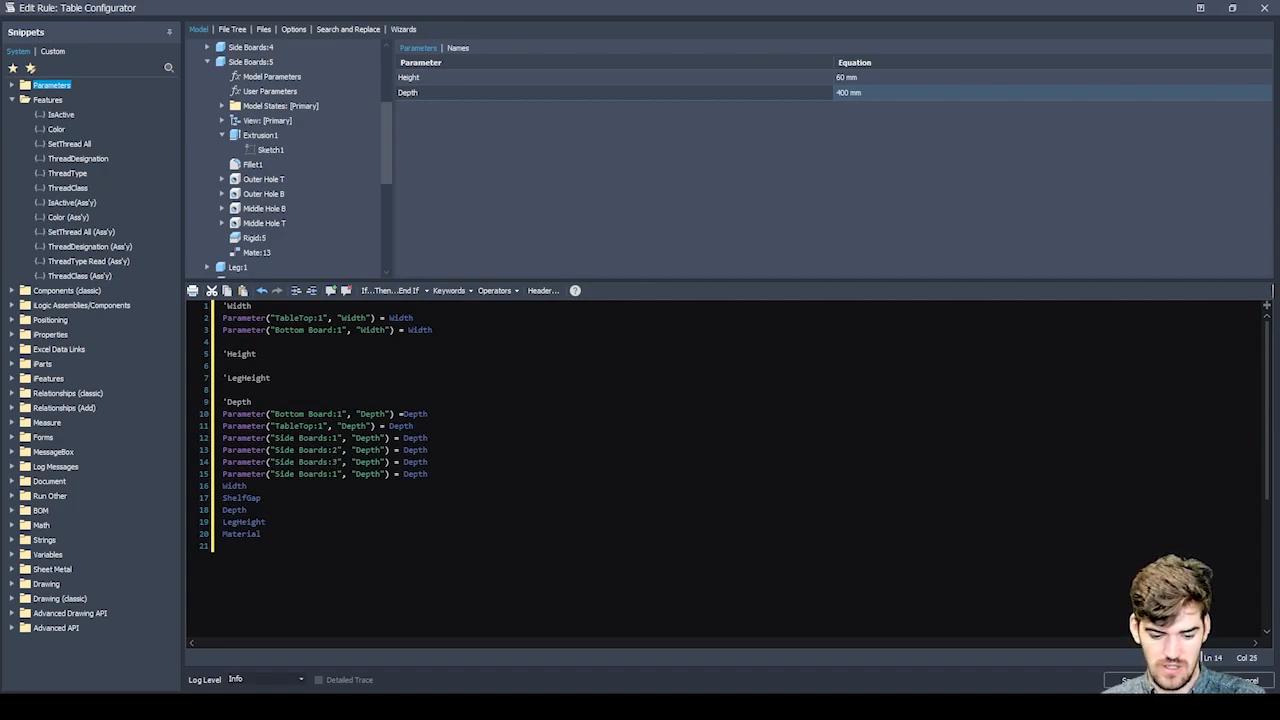
key(BackSpace)
text(4)
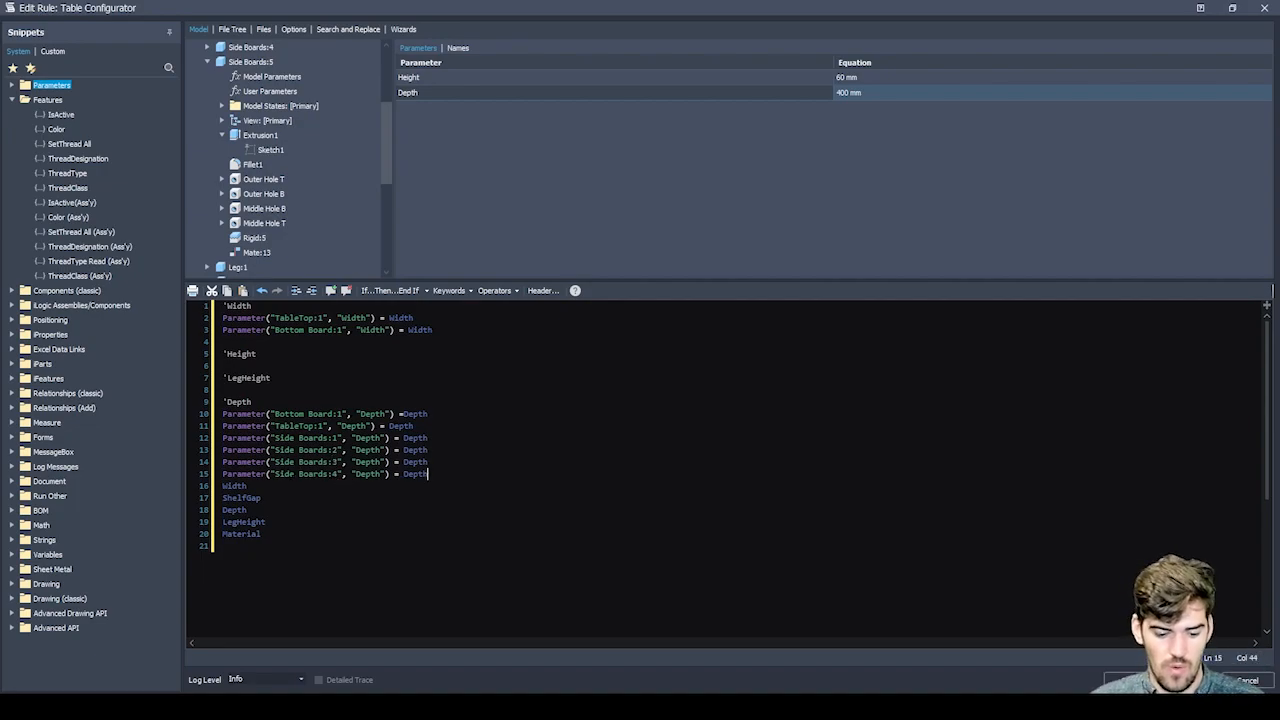
drag(262, 534, 223, 486)
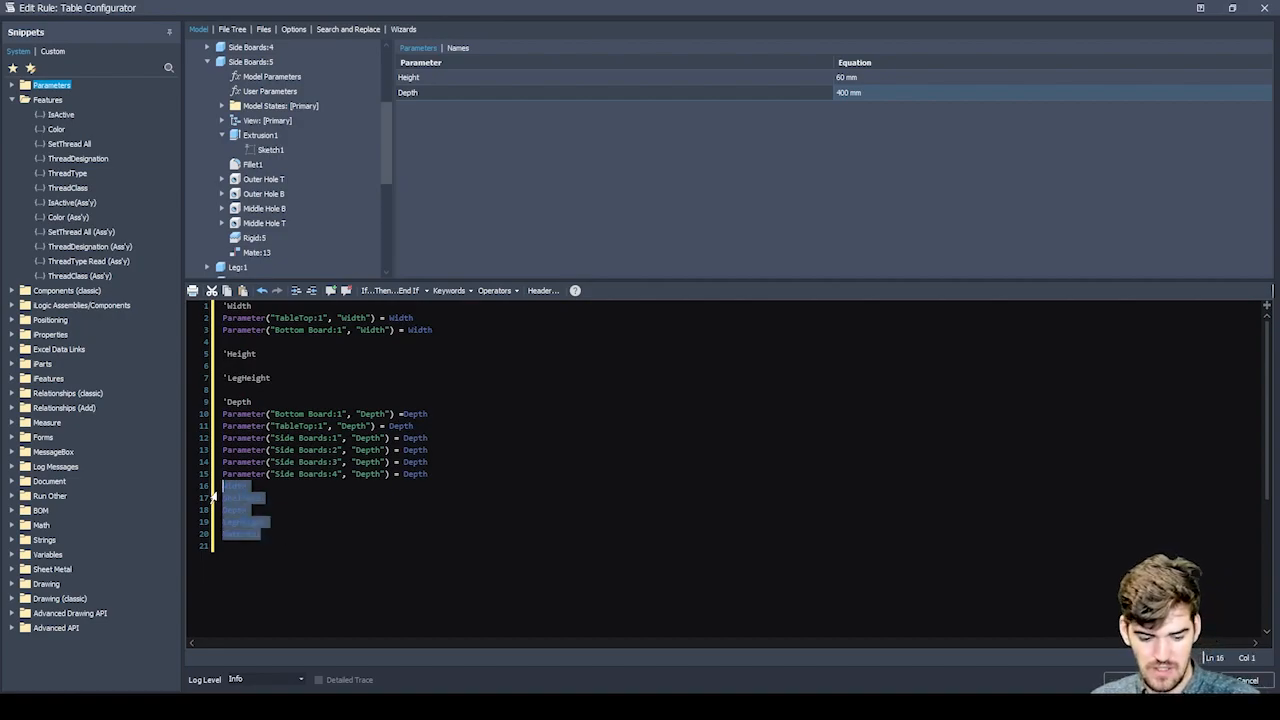
key(Delete)
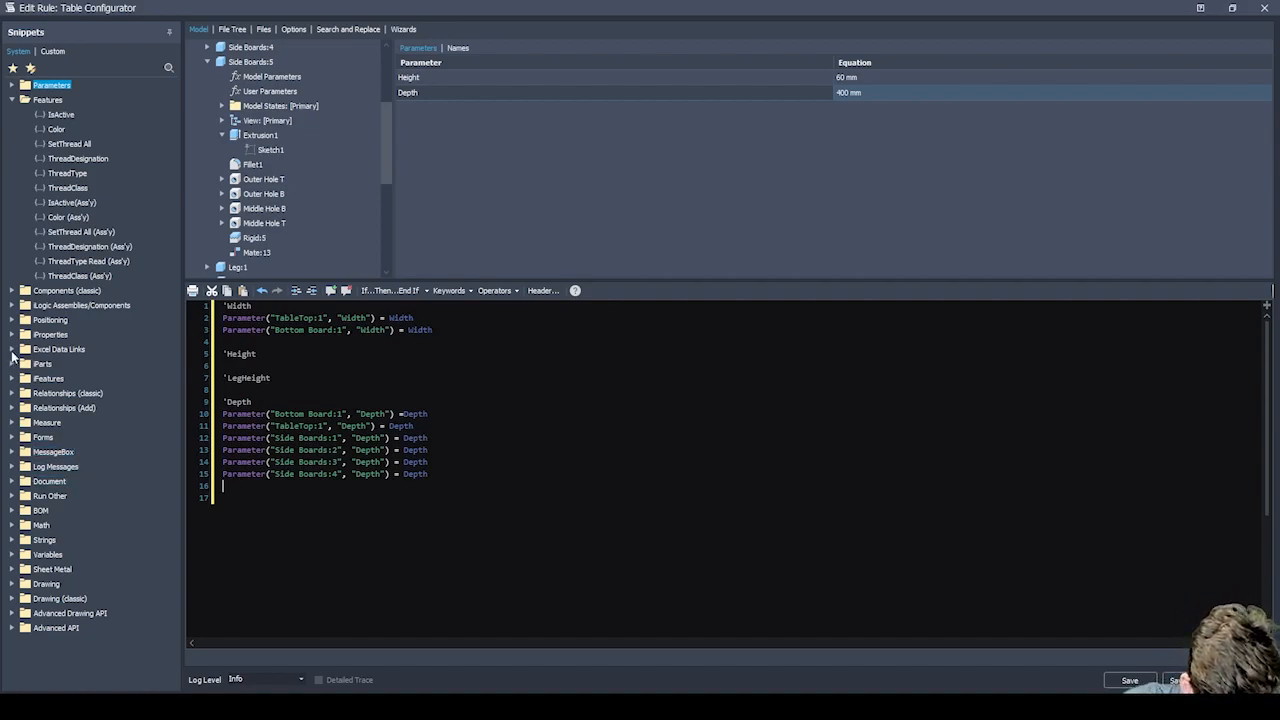
Find the DocumentUpdate snippet and insert InventorVb.DocumentUpdate() at the end of the rule, separated by a blank line.
click(13, 613)
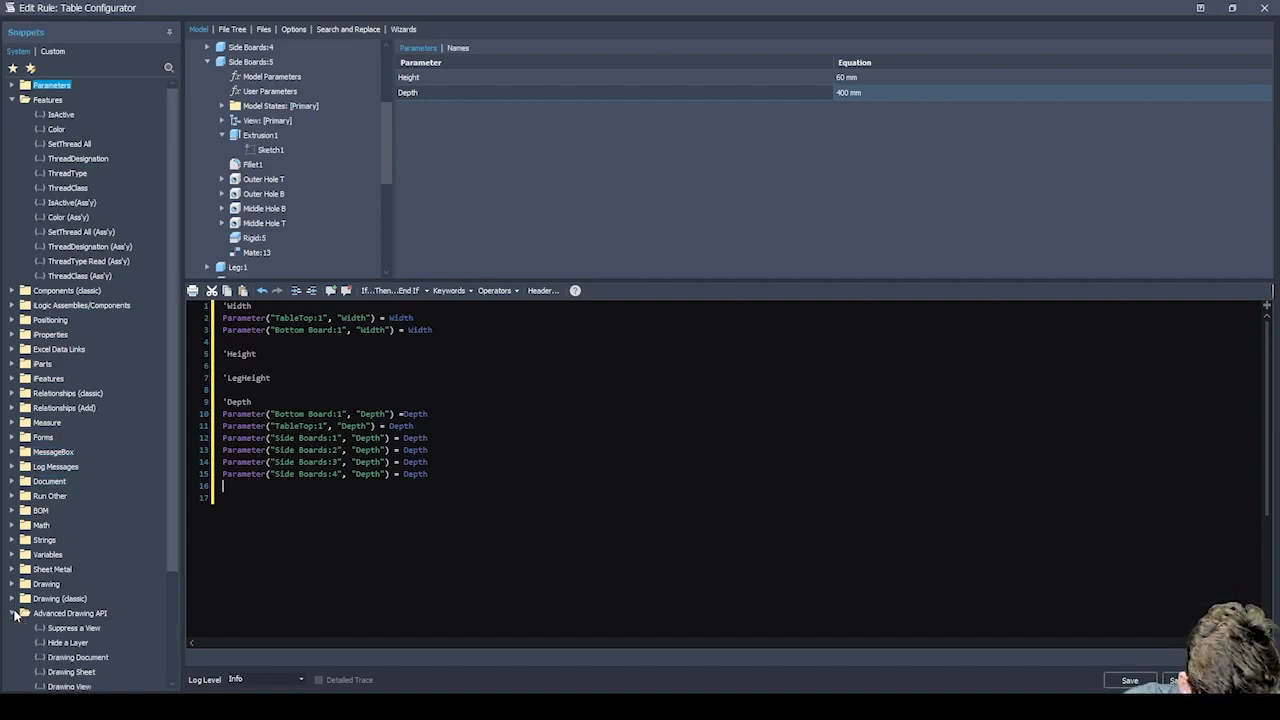
scroll(80, 525, down, 3)
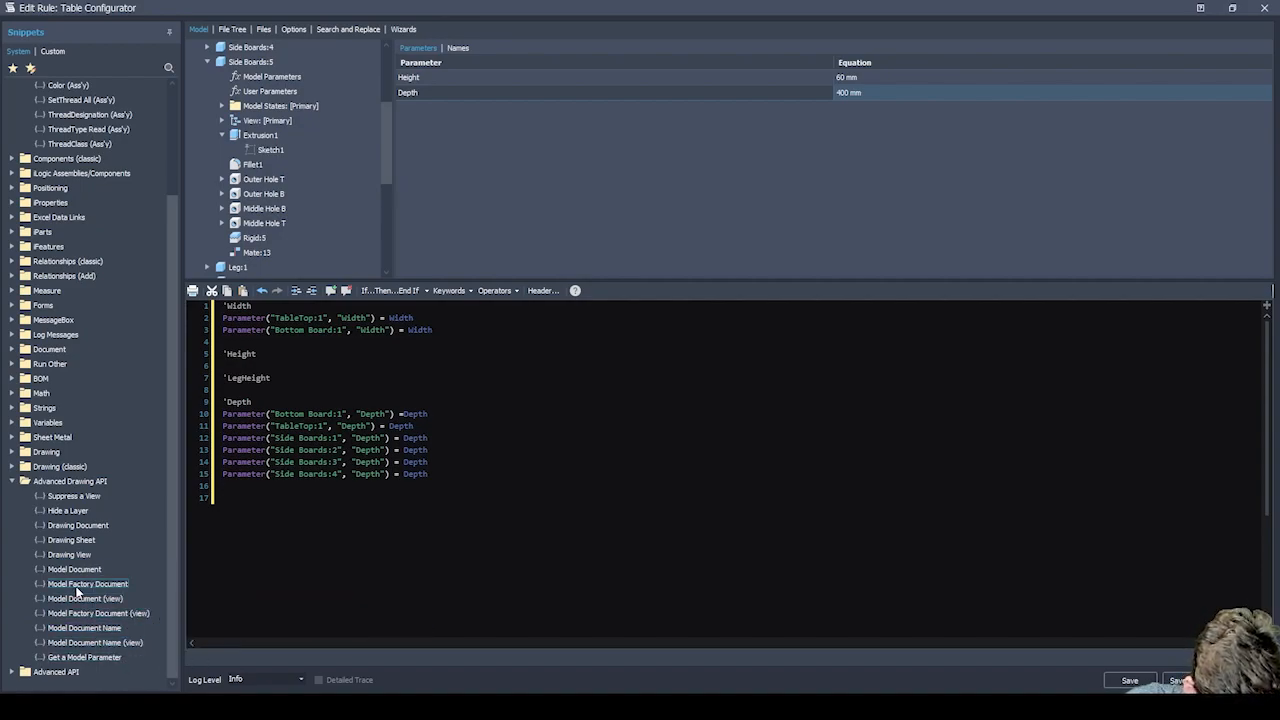
click(13, 672)
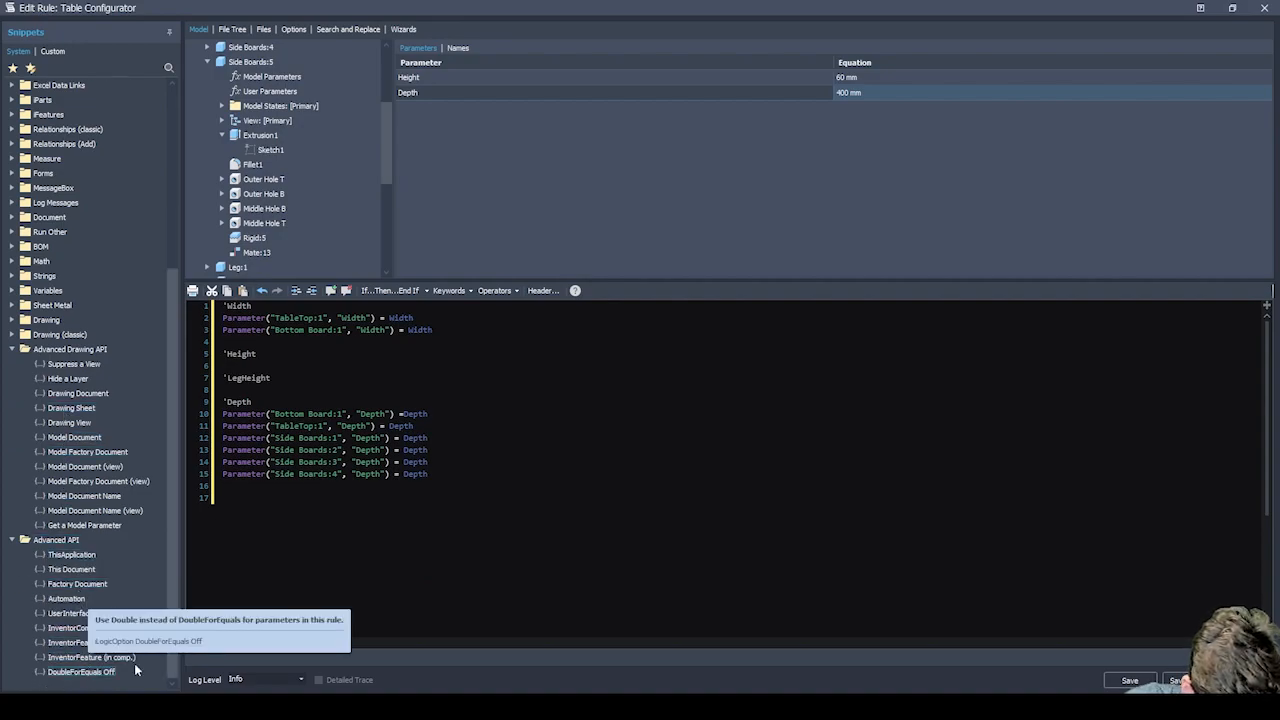
drag(66, 628, 193, 525)
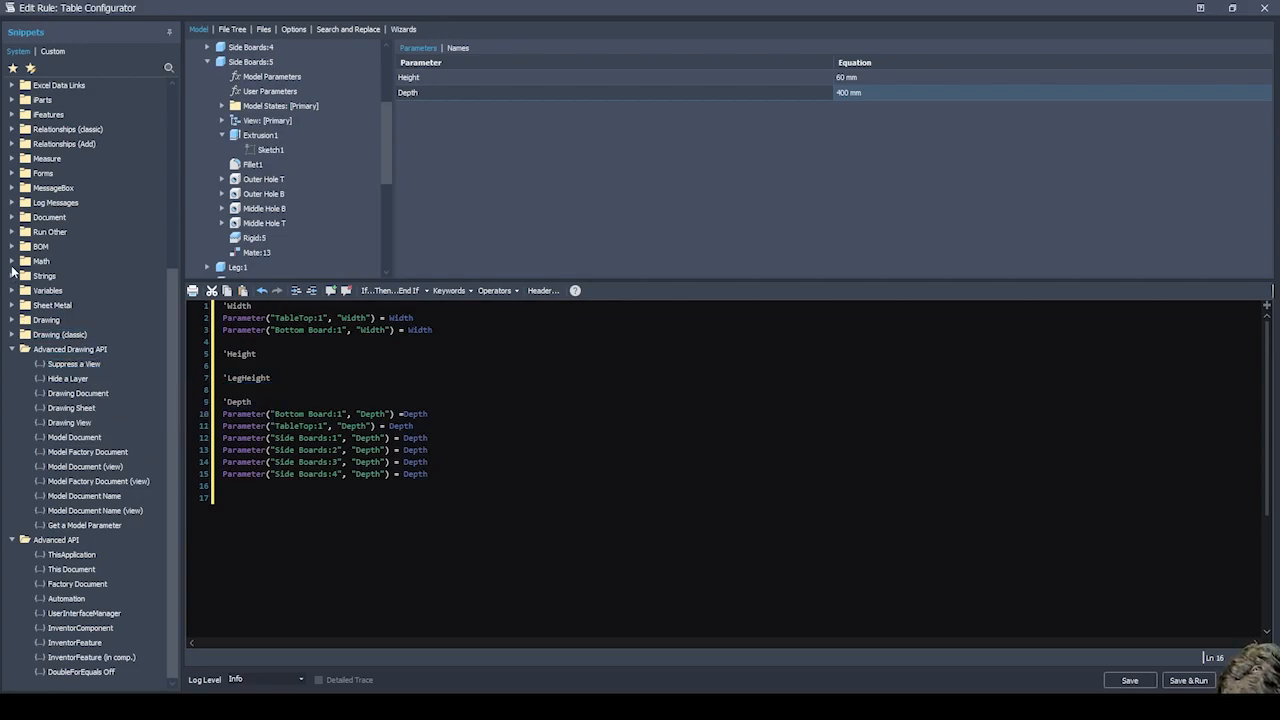
click(11, 217)
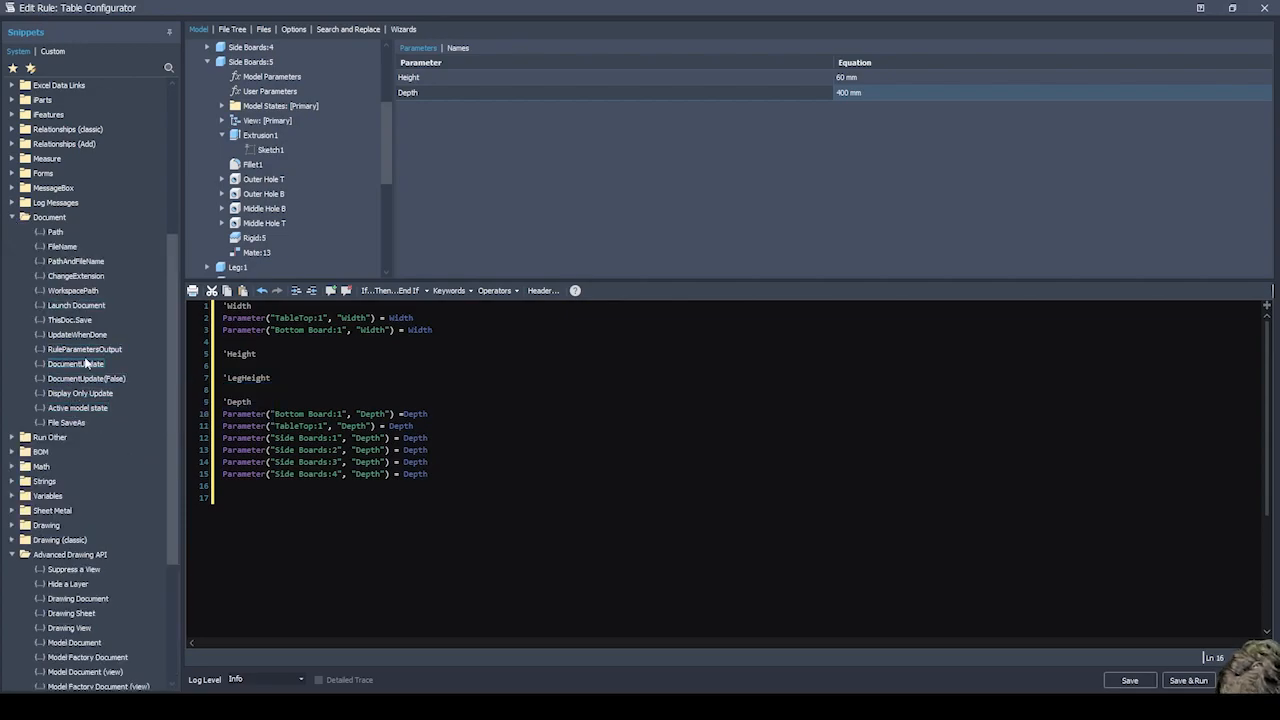
double_click(89, 365)
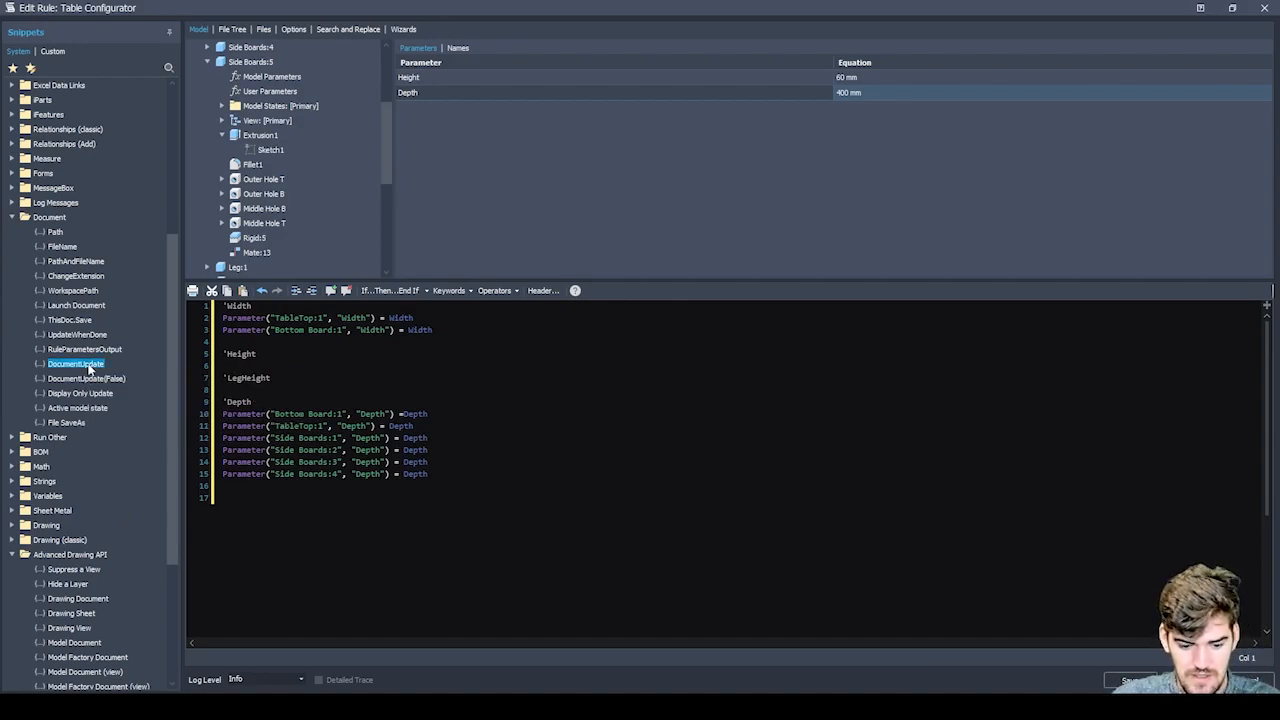
click(222, 486)
key(Return)
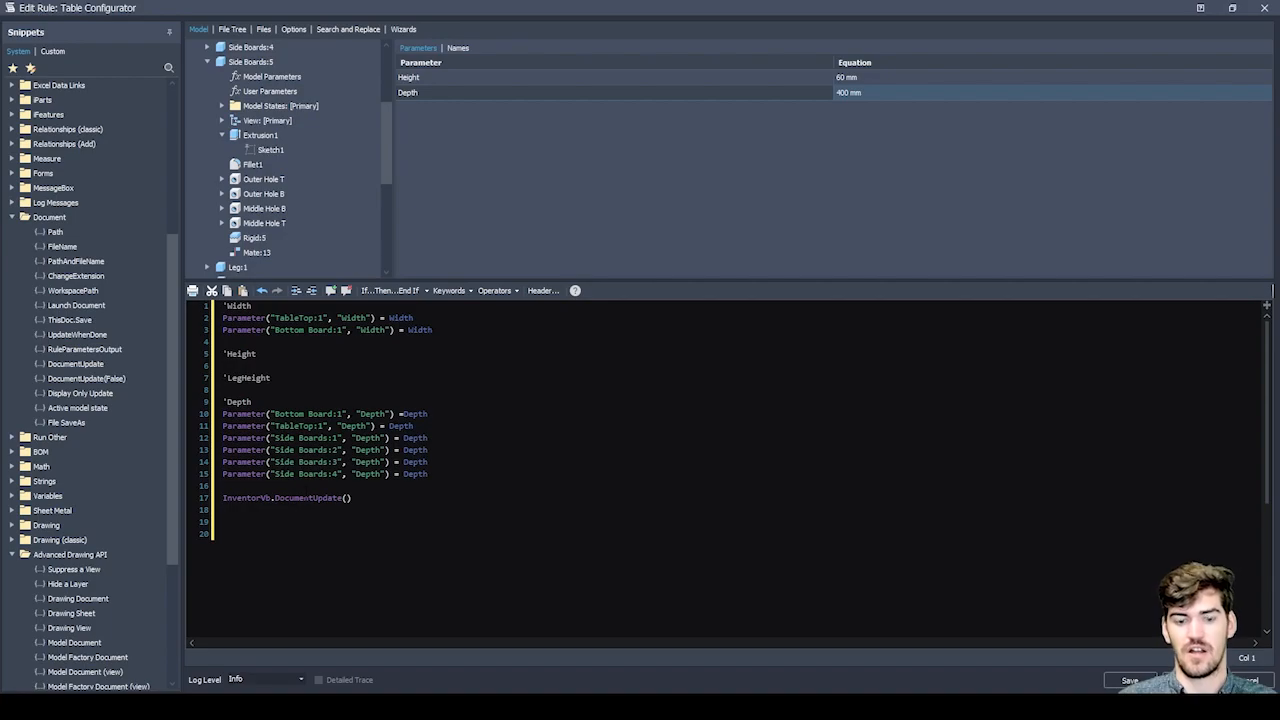
Remove the empty lines after the document update call and add one more blank line above it.
key(BackSpace)
key(BackSpace)
key(BackSpace)
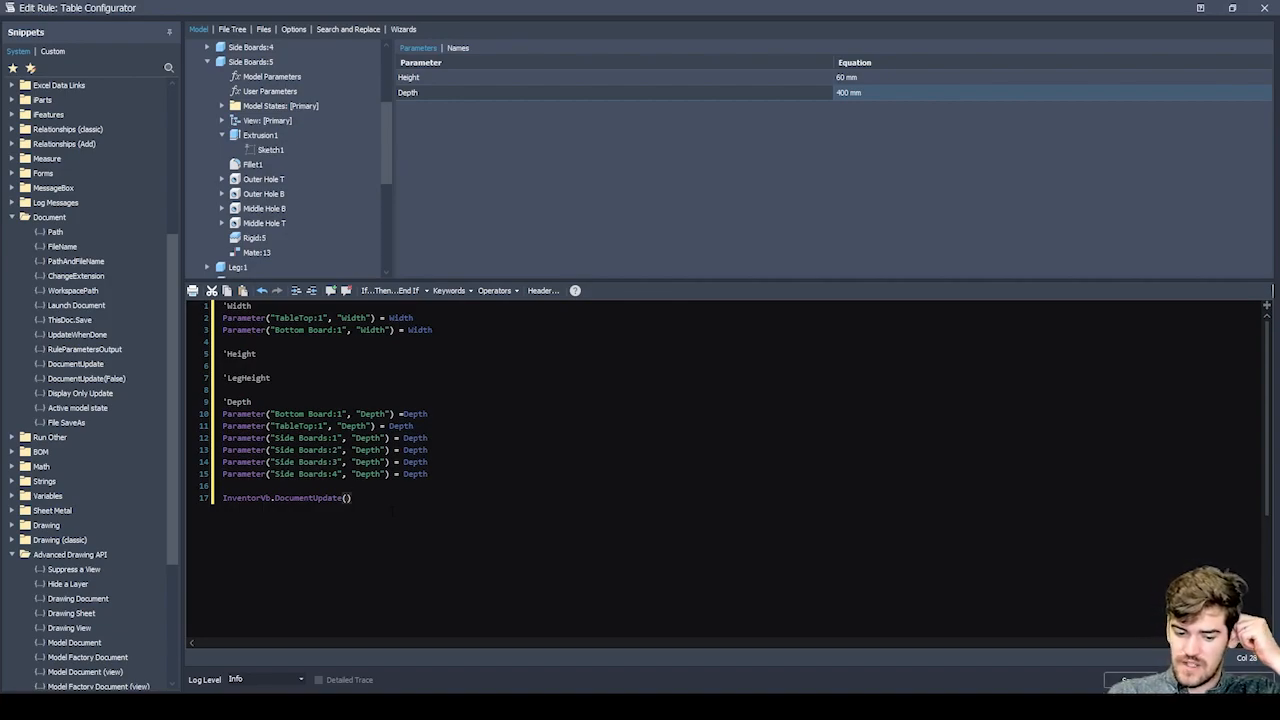
key(Up)
key(Return)
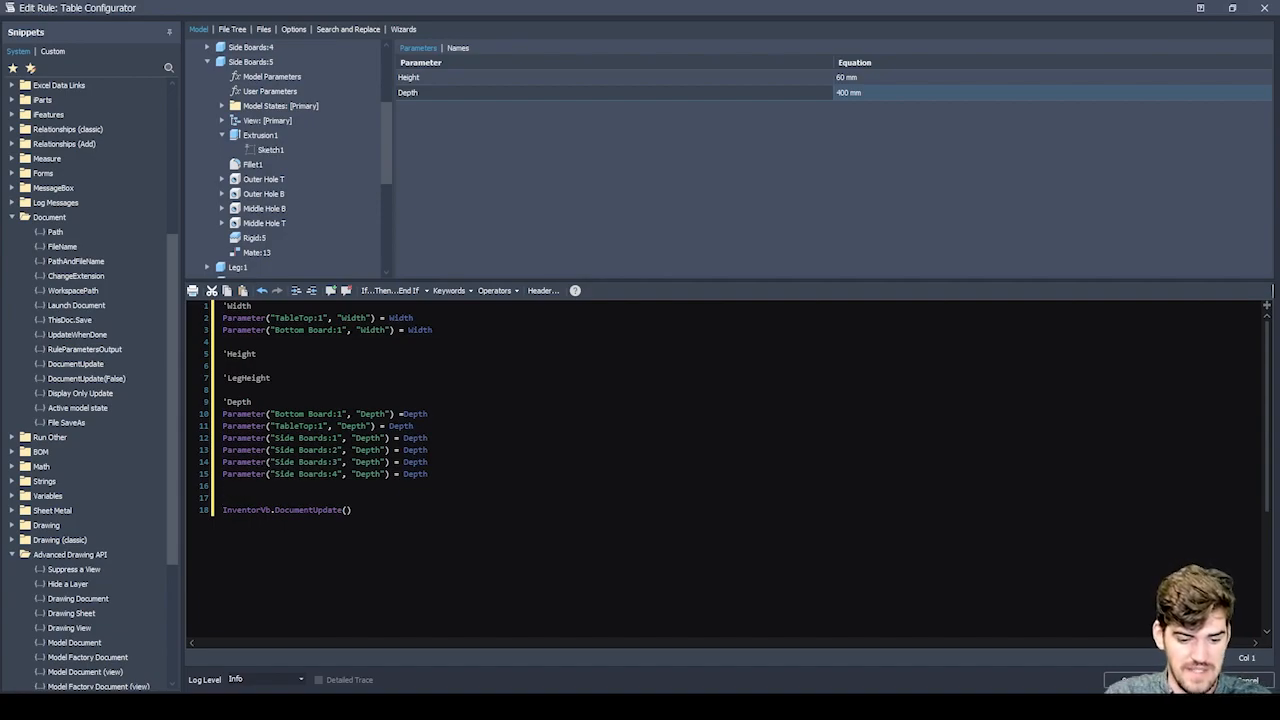
Collapse the Advanced Drawing API and Document snippet groups and look through the iProperties snippets.
scroll(291, 231, down, 5)
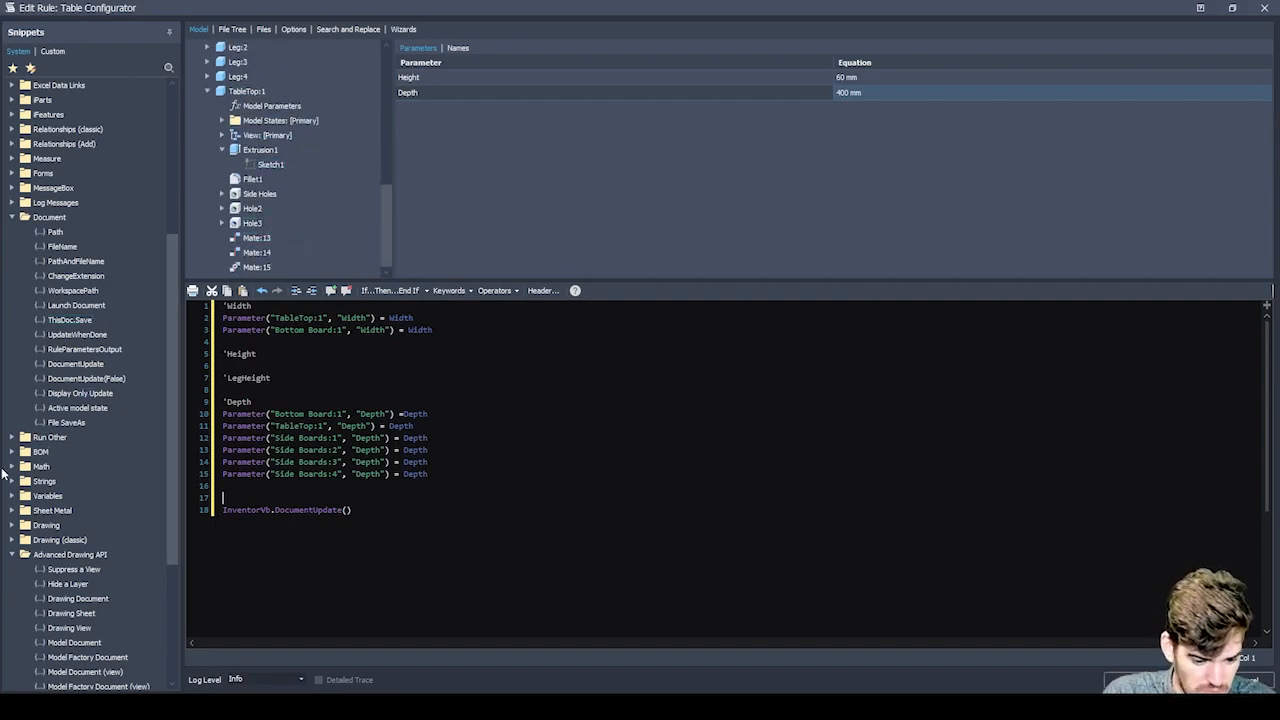
click(12, 555)
click(84, 349)
click(12, 218)
scroll(15, 222, up, 2)
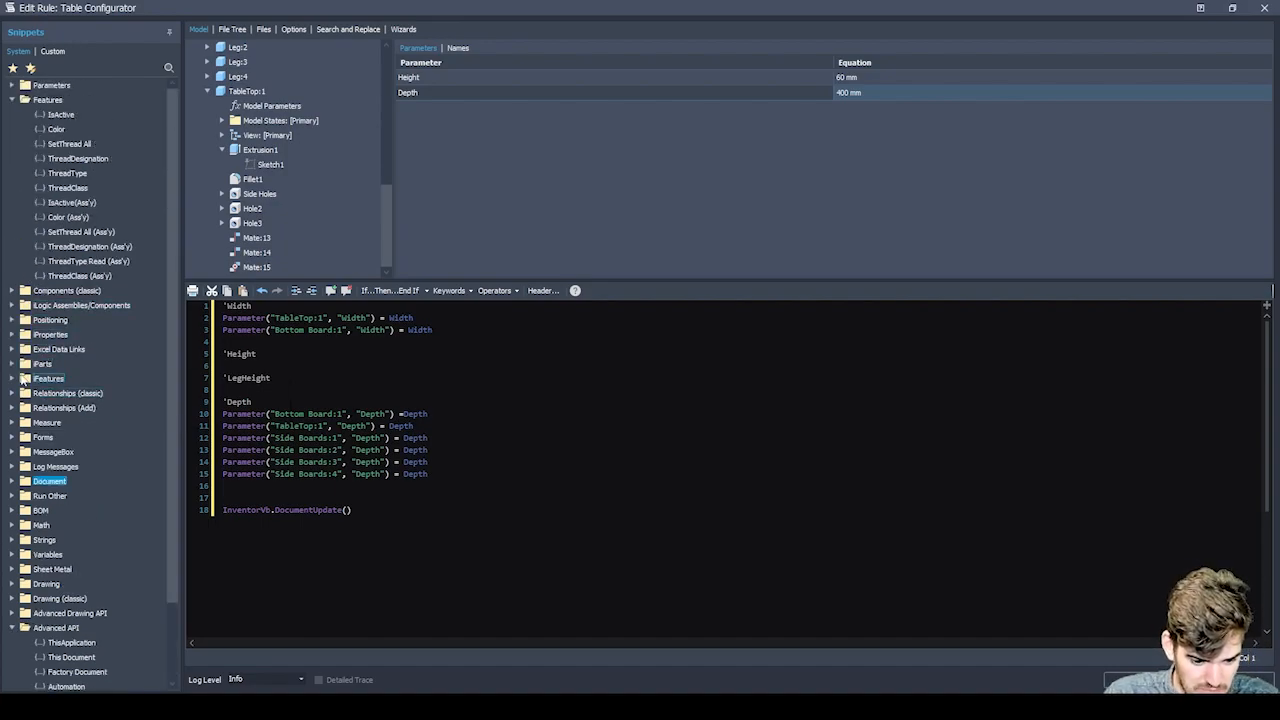
click(12, 334)
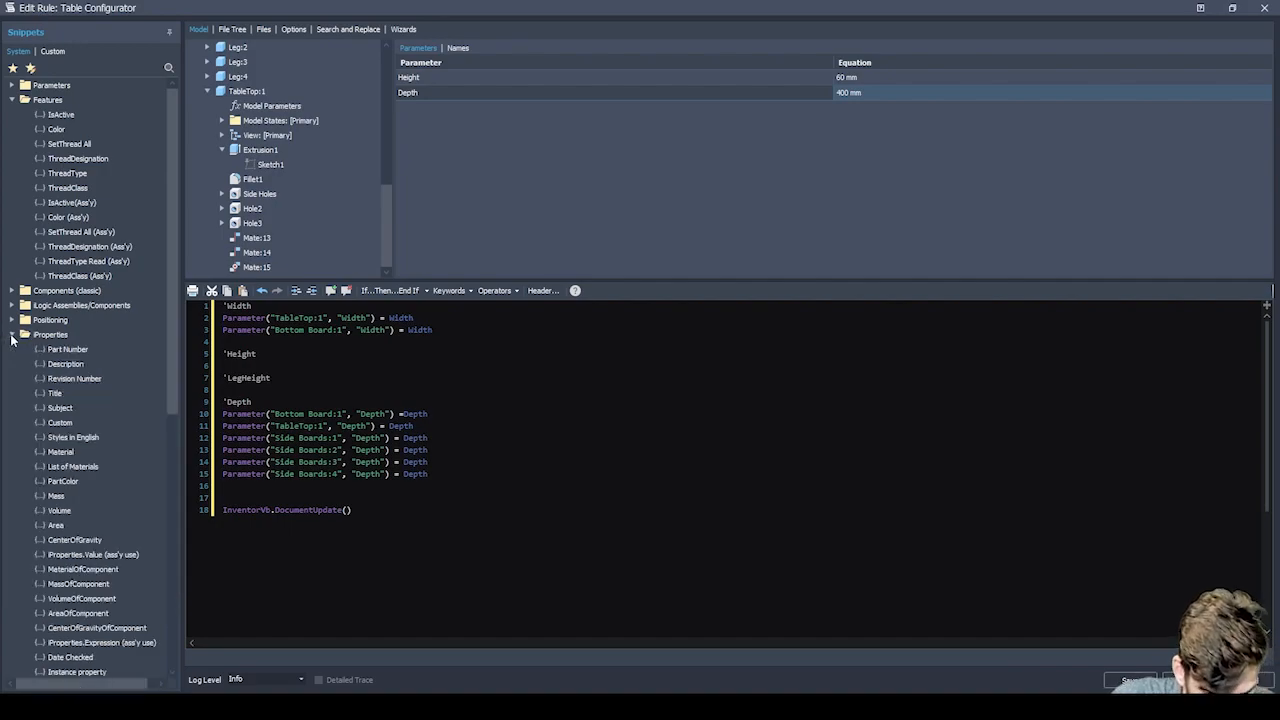
scroll(62, 370, down, 1)
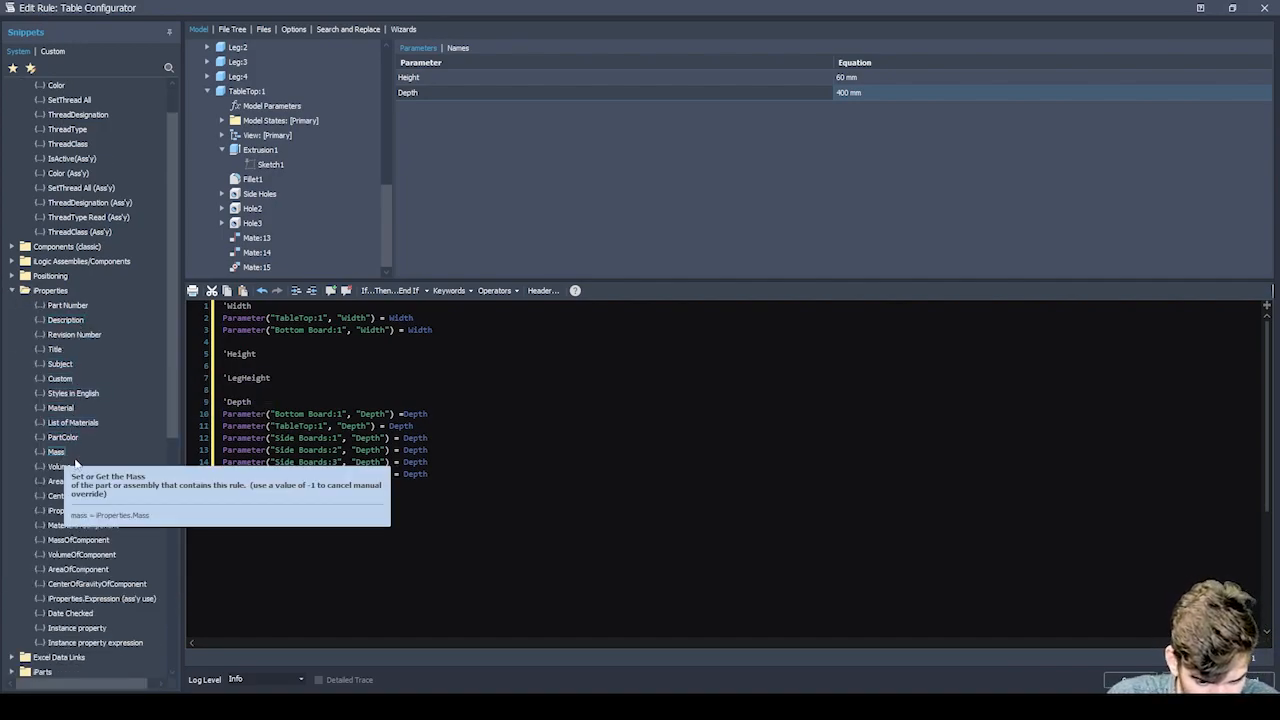
Add another blank line above the document update call and select Material among the assembly's user parameters.
click(224, 486)
key(Return)
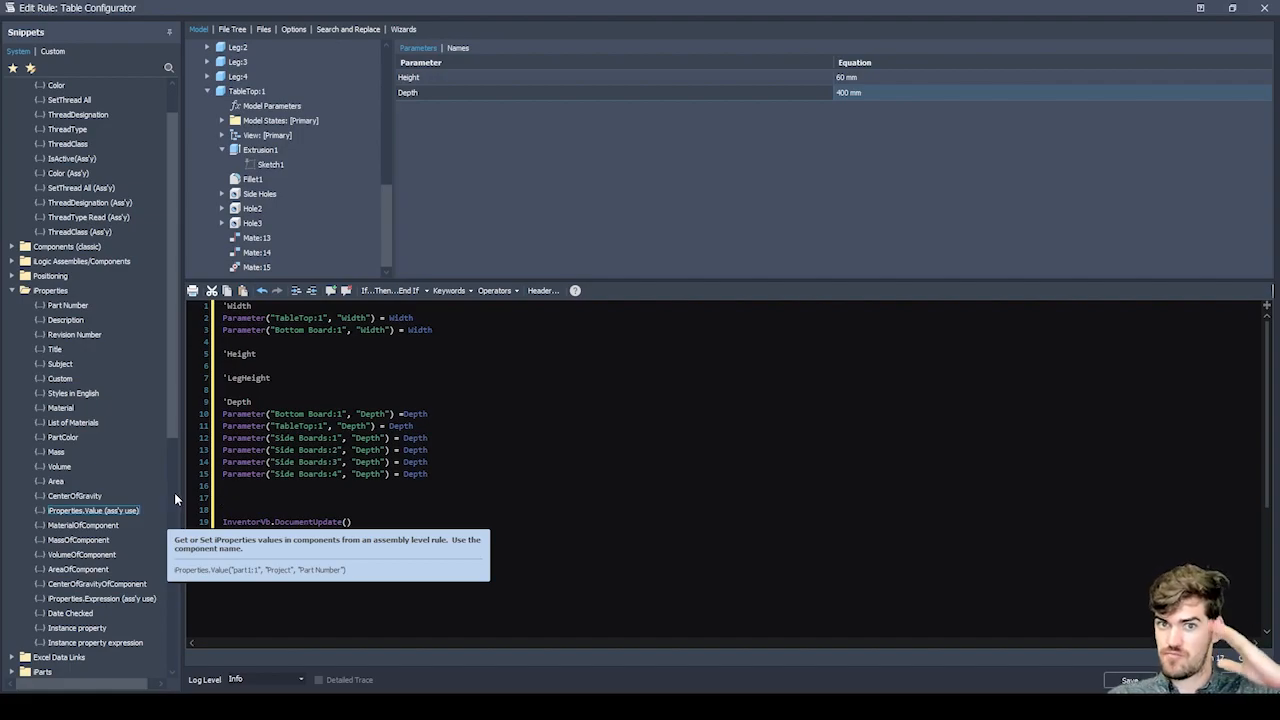
scroll(295, 330, down, 1)
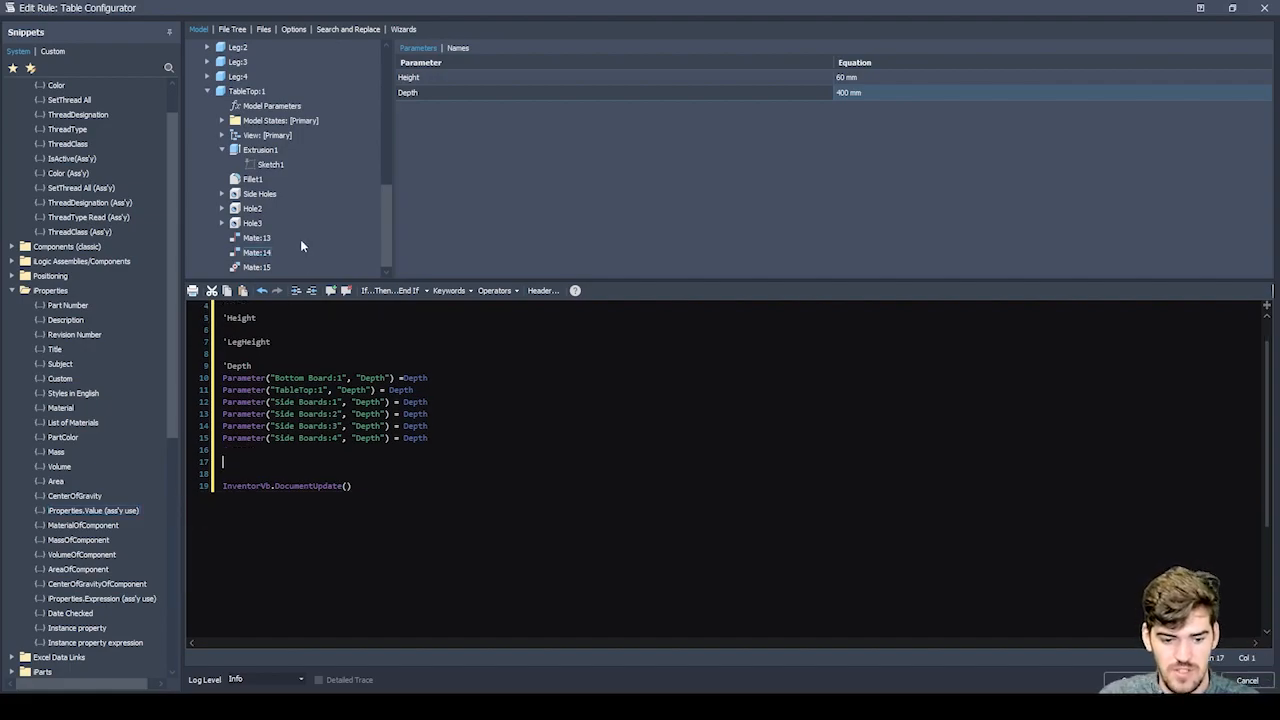
scroll(285, 117, up, 3)
scroll(286, 108, up, 3)
click(252, 77)
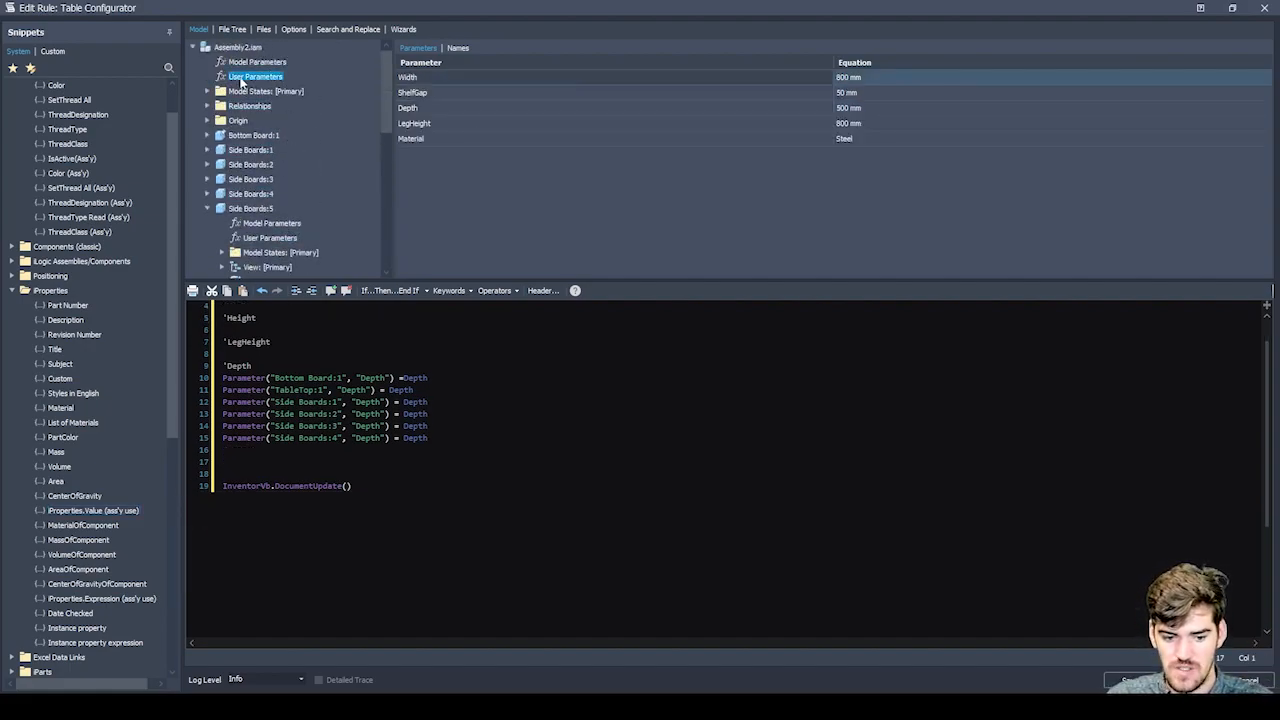
mouse_move(420, 140)
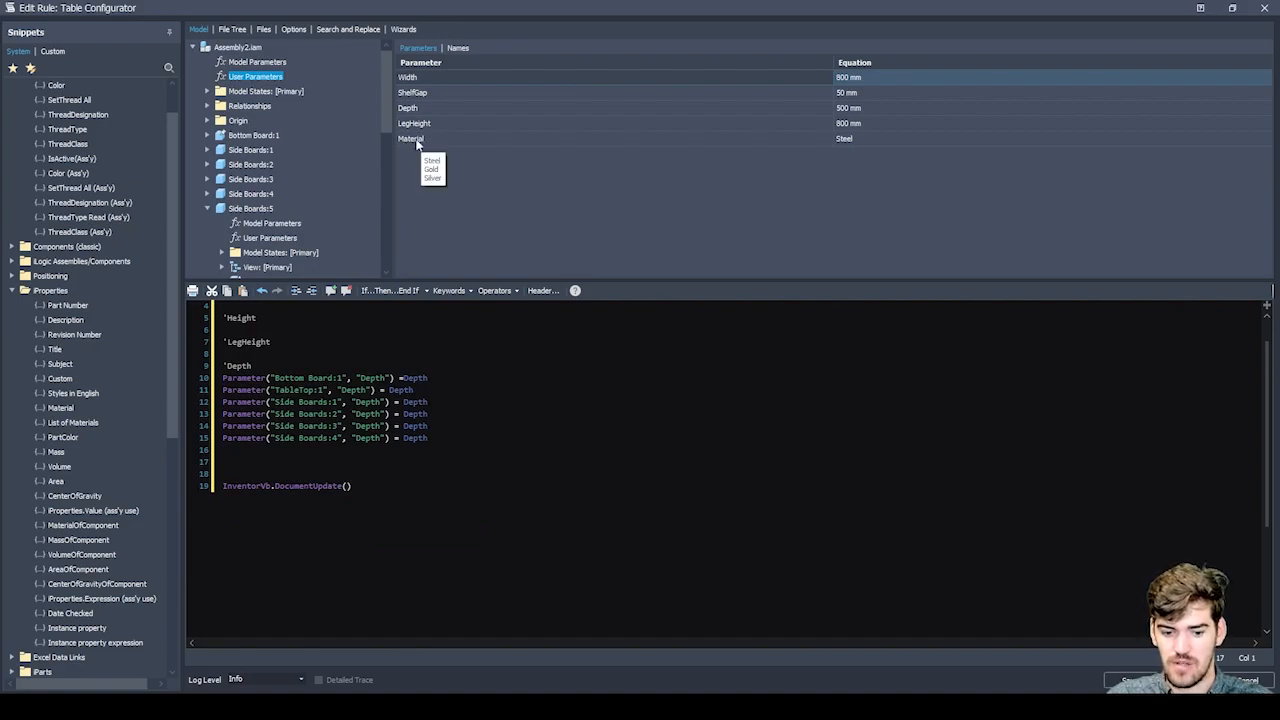
click(418, 141)
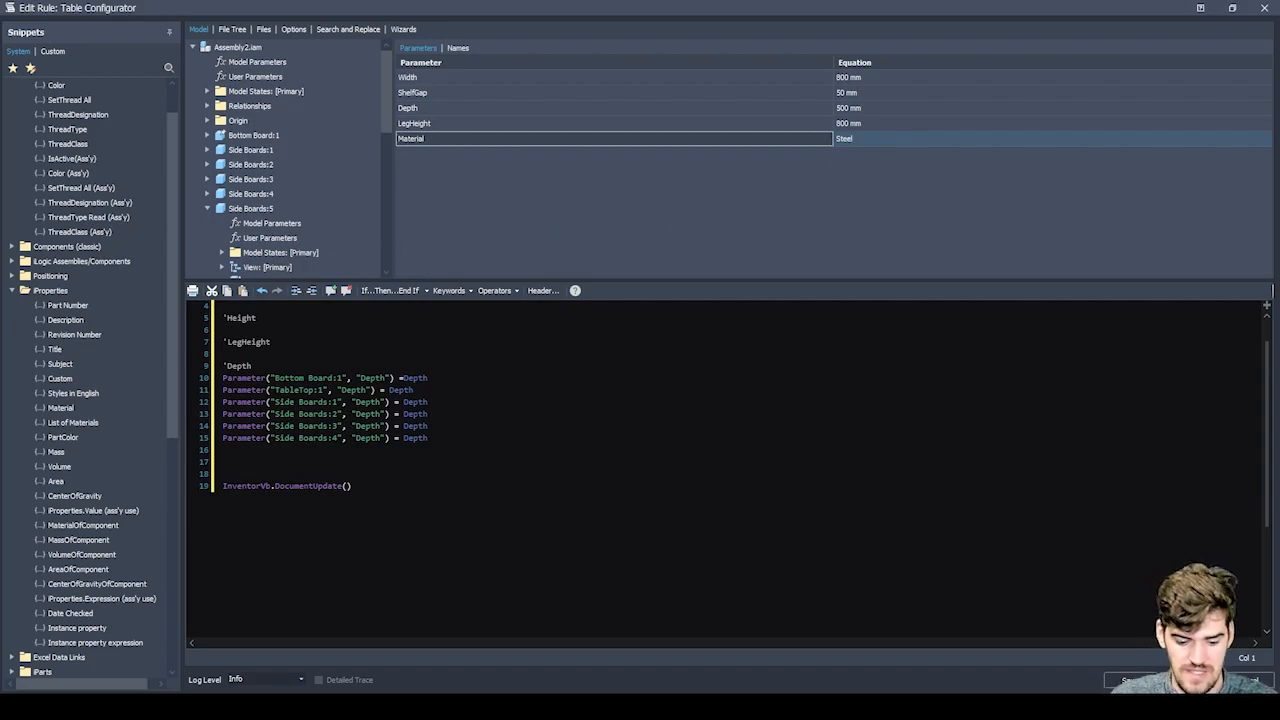
Close the rule editor, switch to Table Assembly.iam and open its Table Configurator rule for editing.
click(1264, 8)
click(612, 367)
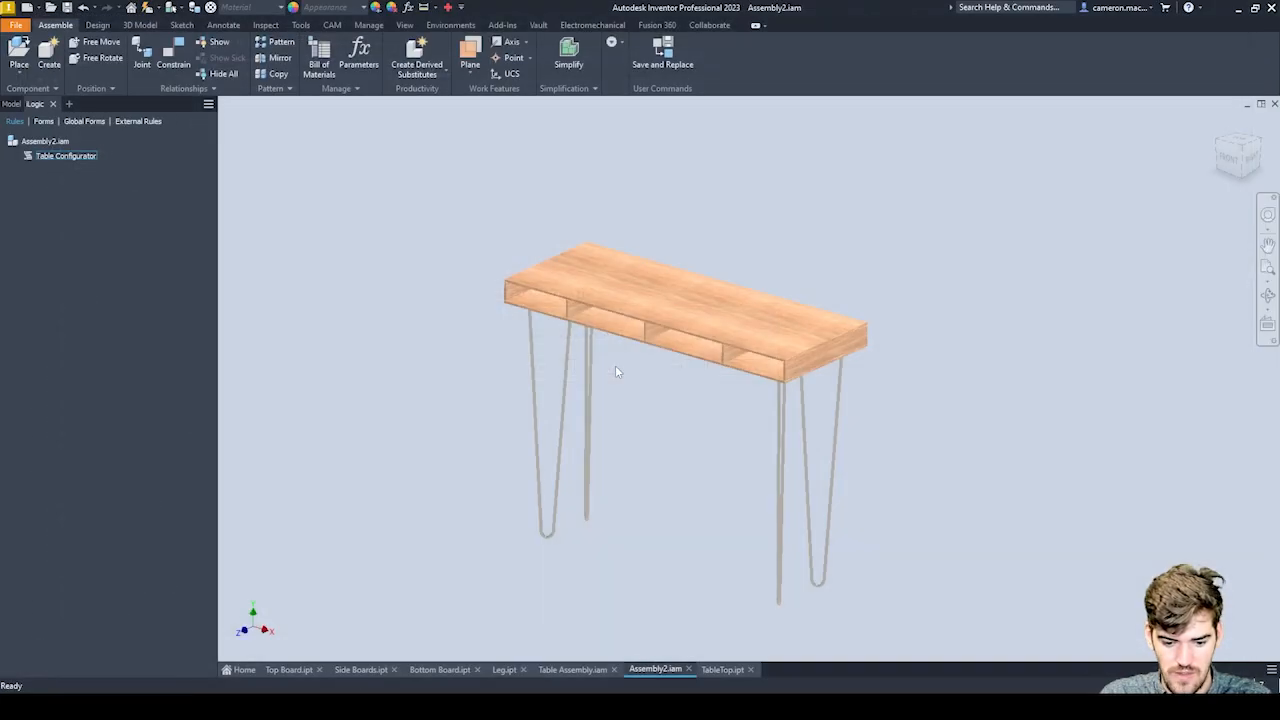
click(563, 670)
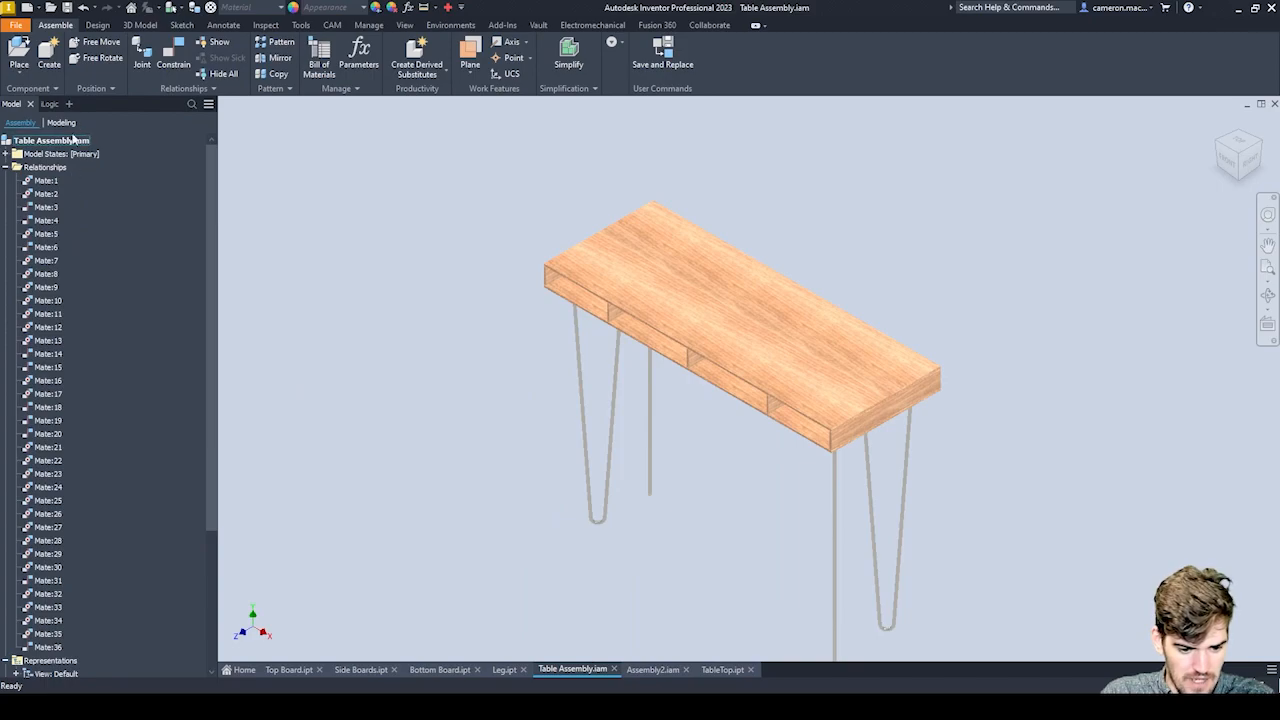
click(48, 103)
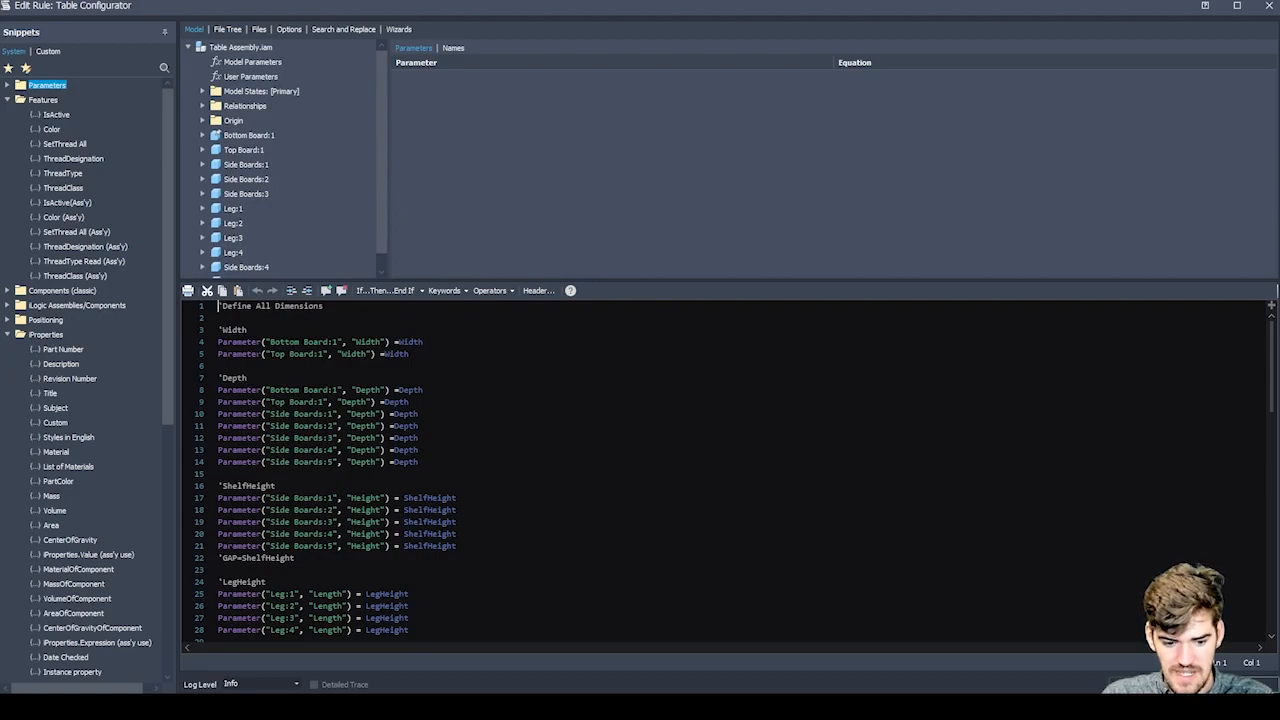
Examine the width and depth assignments in the Table Assembly's Table Configurator rule.
scroll(734, 472, down, 1)
scroll(734, 472, up, 1)
drag(222, 342, 320, 366)
key(shift+Left)
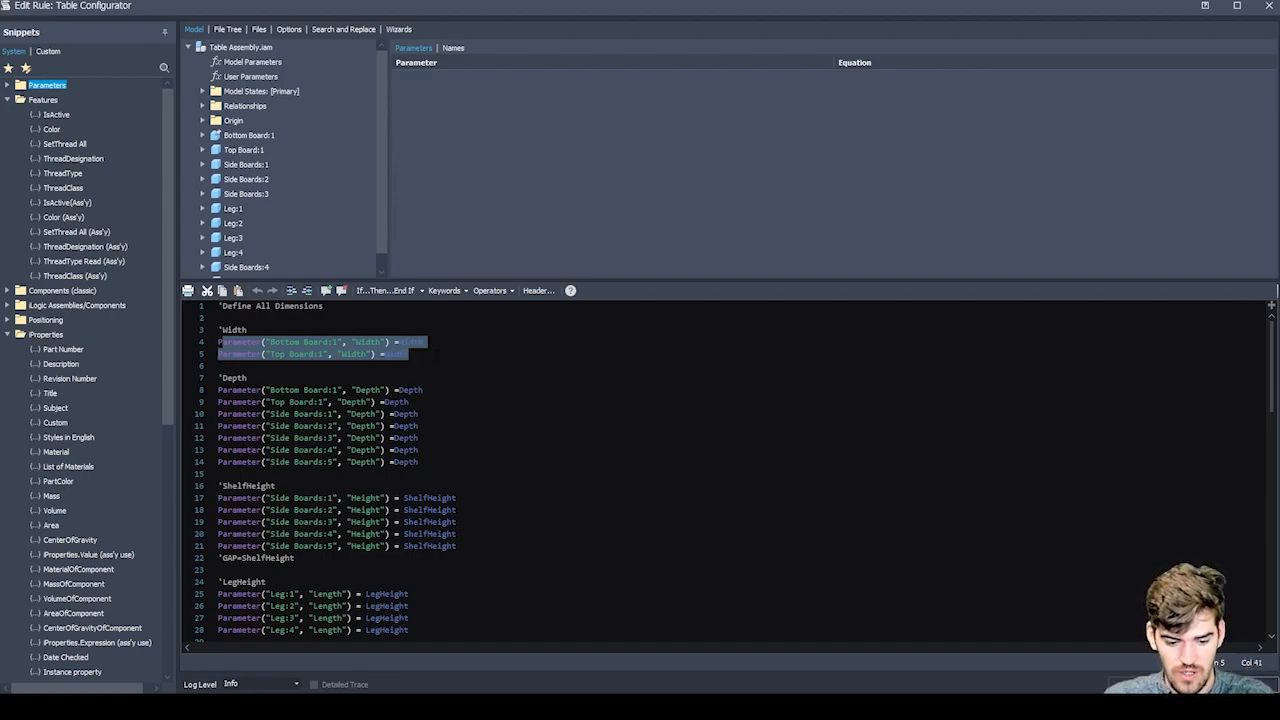
click(410, 402)
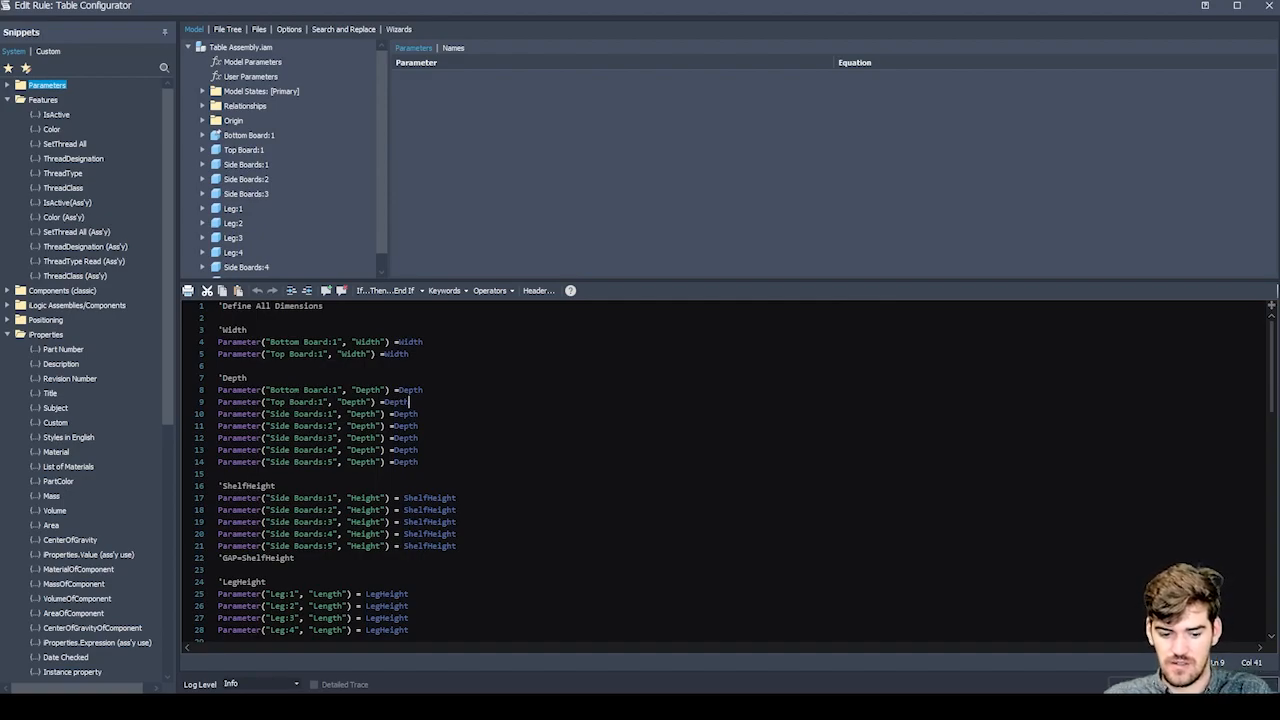
Examine the rule's shelf height, leg height, leg material and divider visibility code.
scroll(410, 402, down, 3)
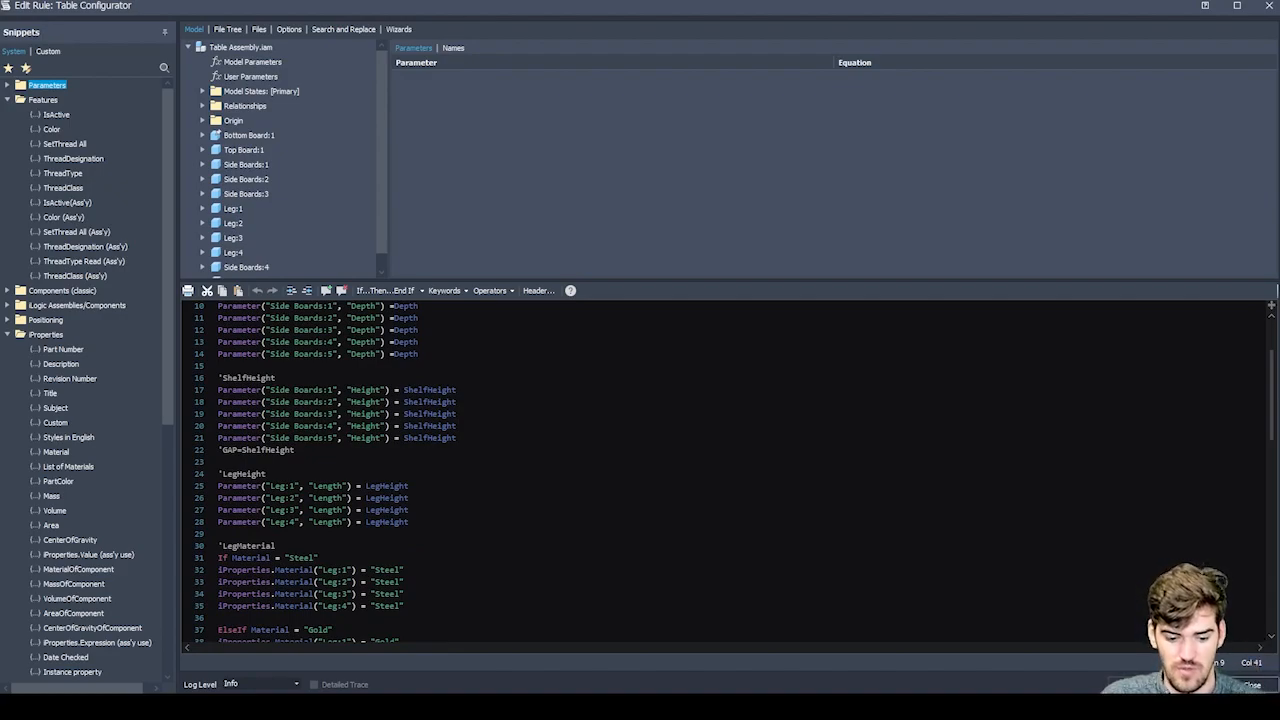
scroll(410, 470, down, 1)
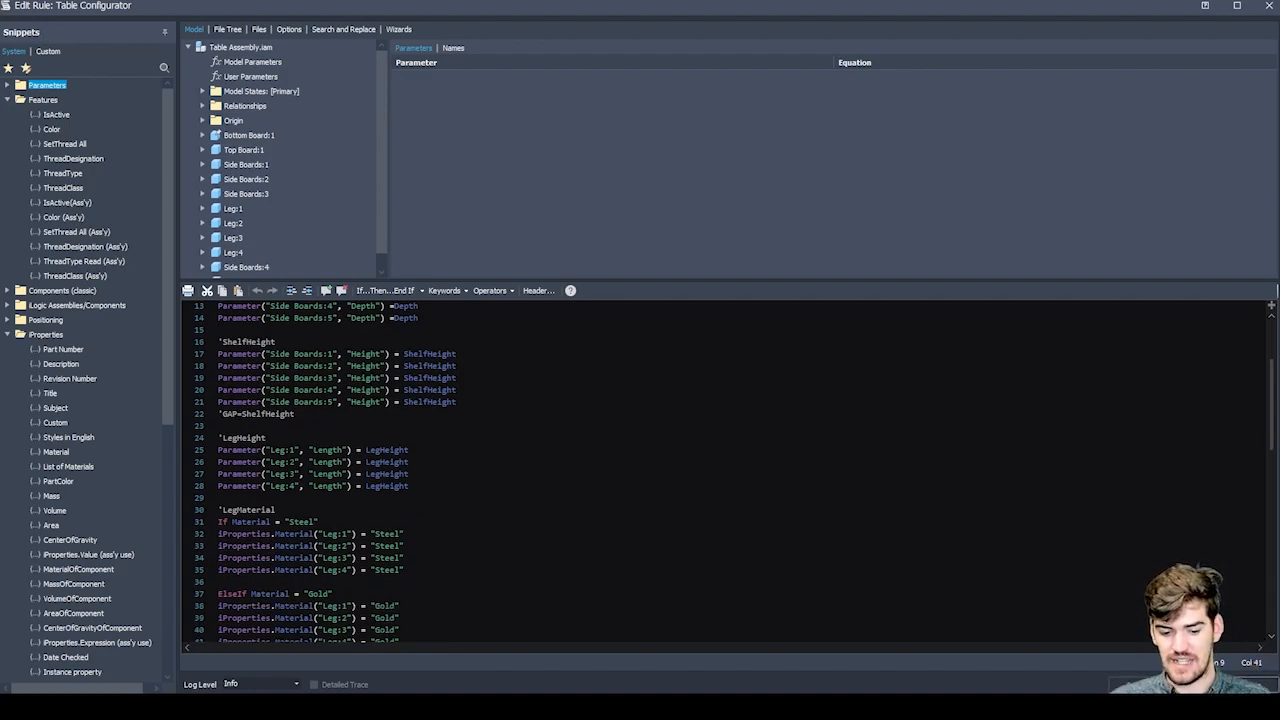
drag(410, 462, 361, 447)
click(412, 462)
scroll(412, 462, down, 3)
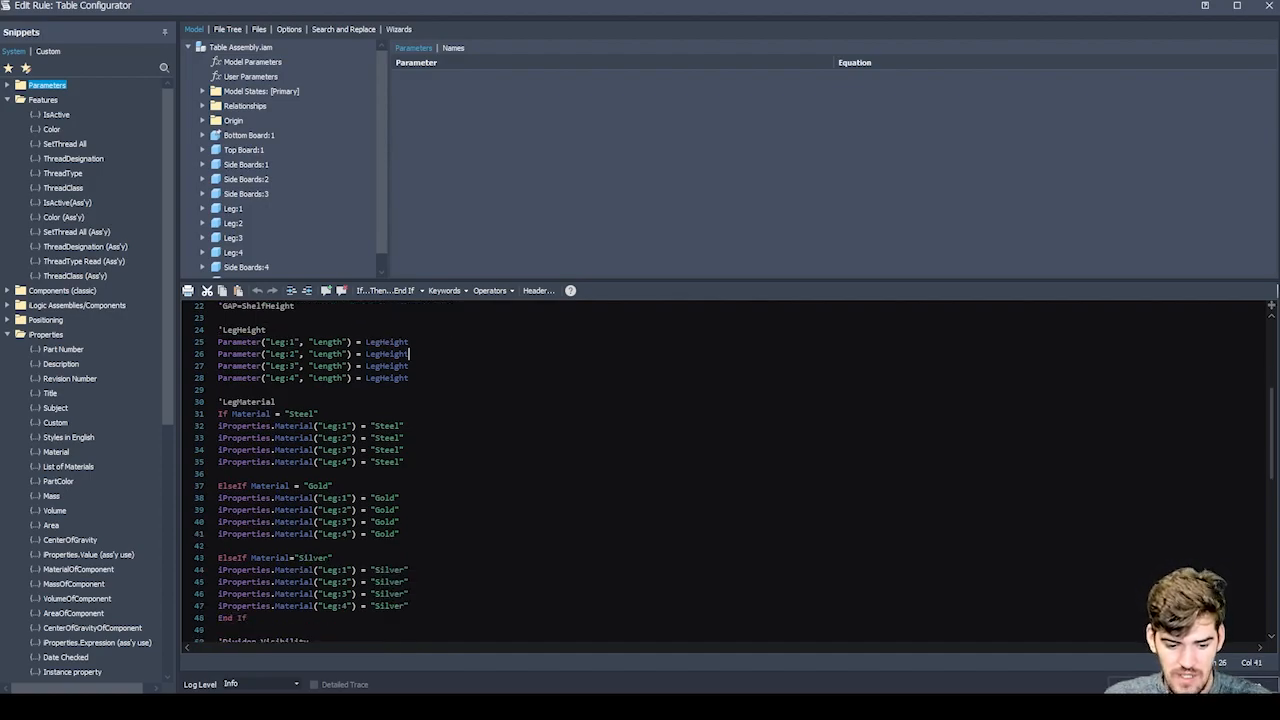
scroll(412, 462, down, 1)
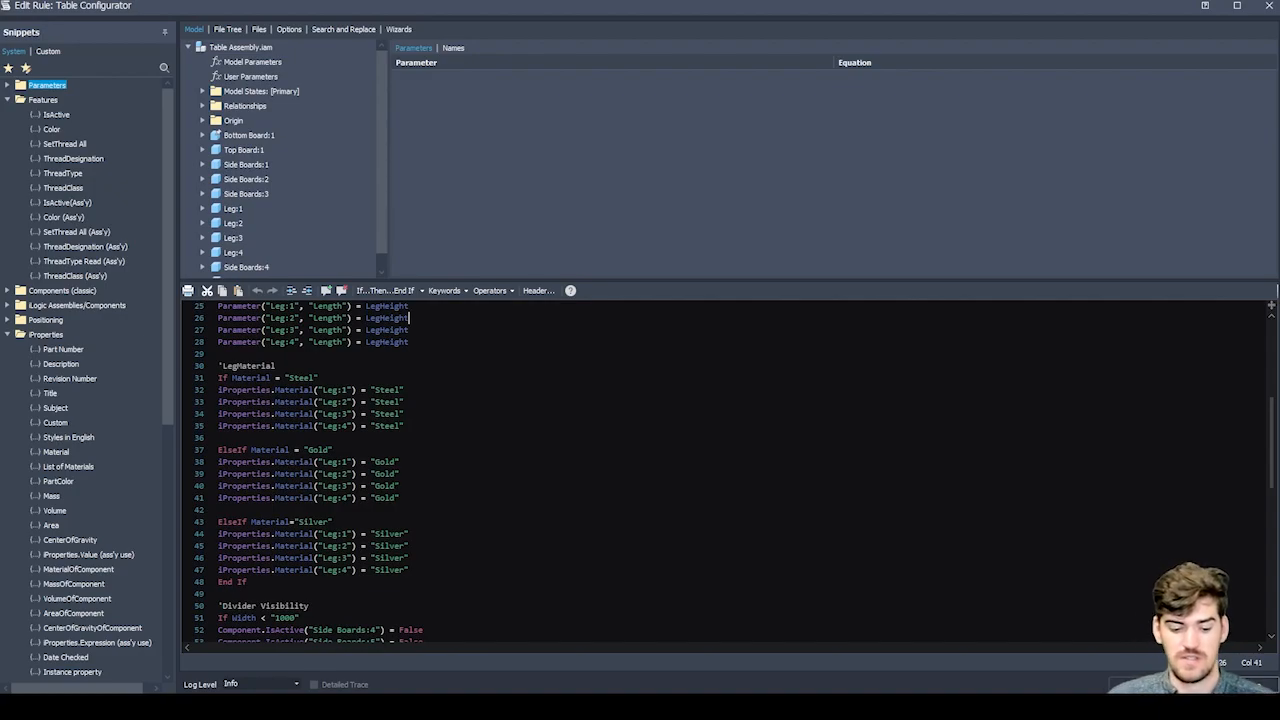
Examine the Gold and Silver leg material branches and the divider and Mid Holes visibility conditions based on a width of 1000.
scroll(700, 470, down, 2)
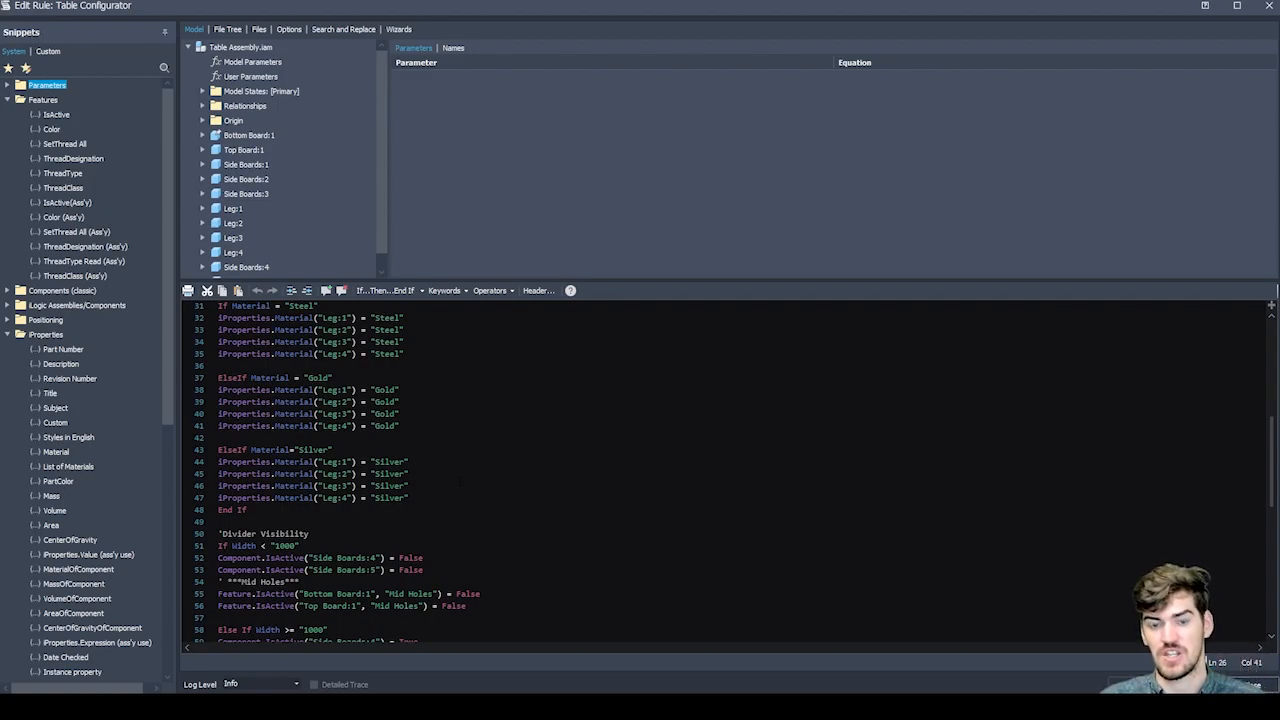
double_click(380, 426)
click(480, 426)
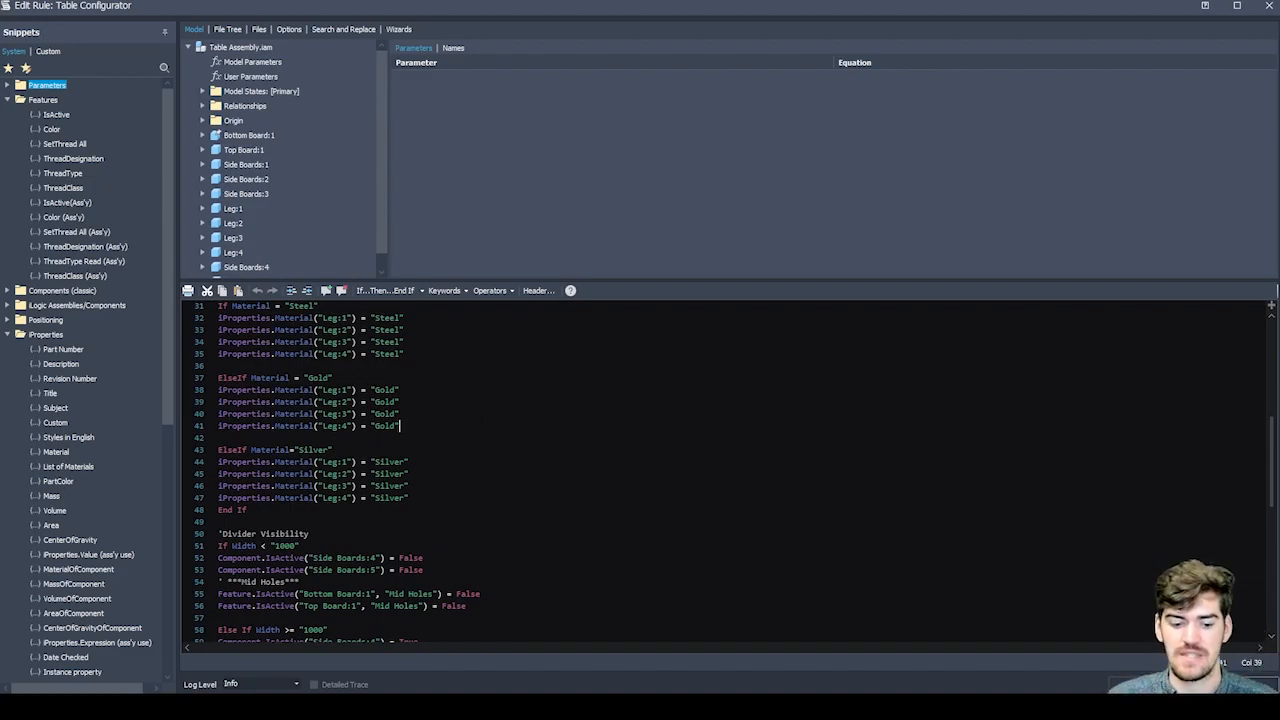
scroll(725, 470, down, 3)
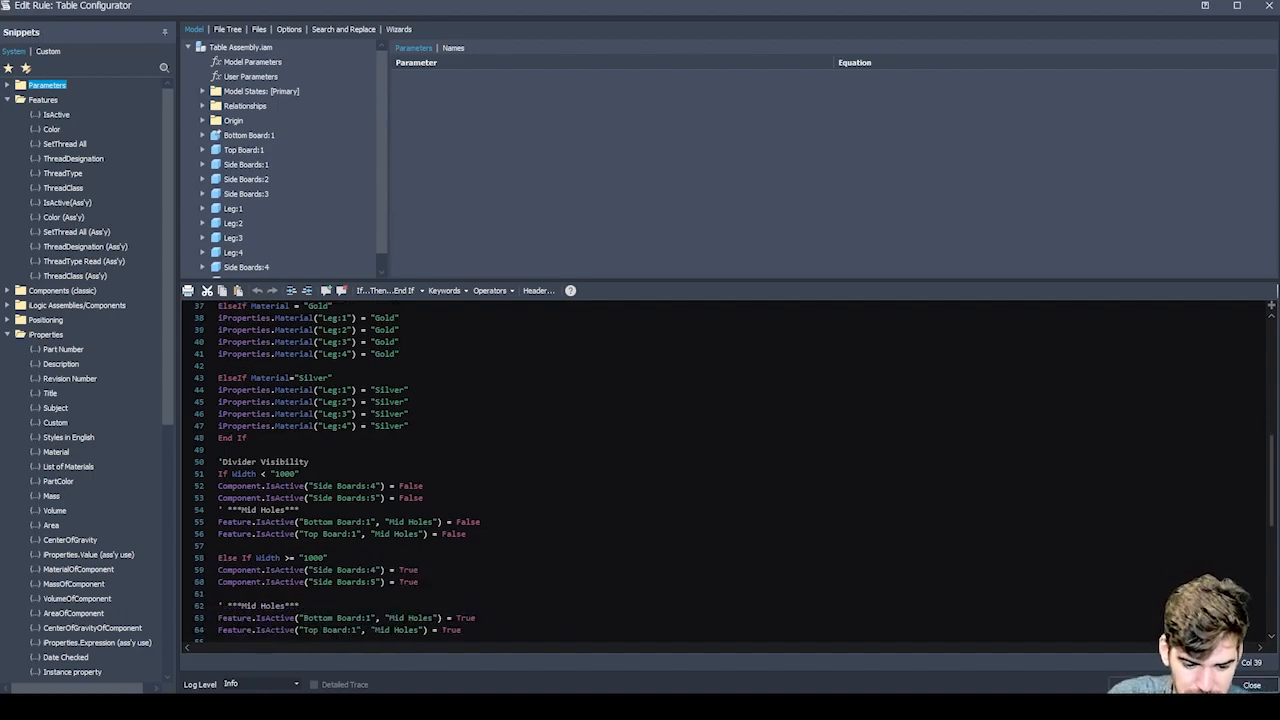
scroll(725, 470, down, 1)
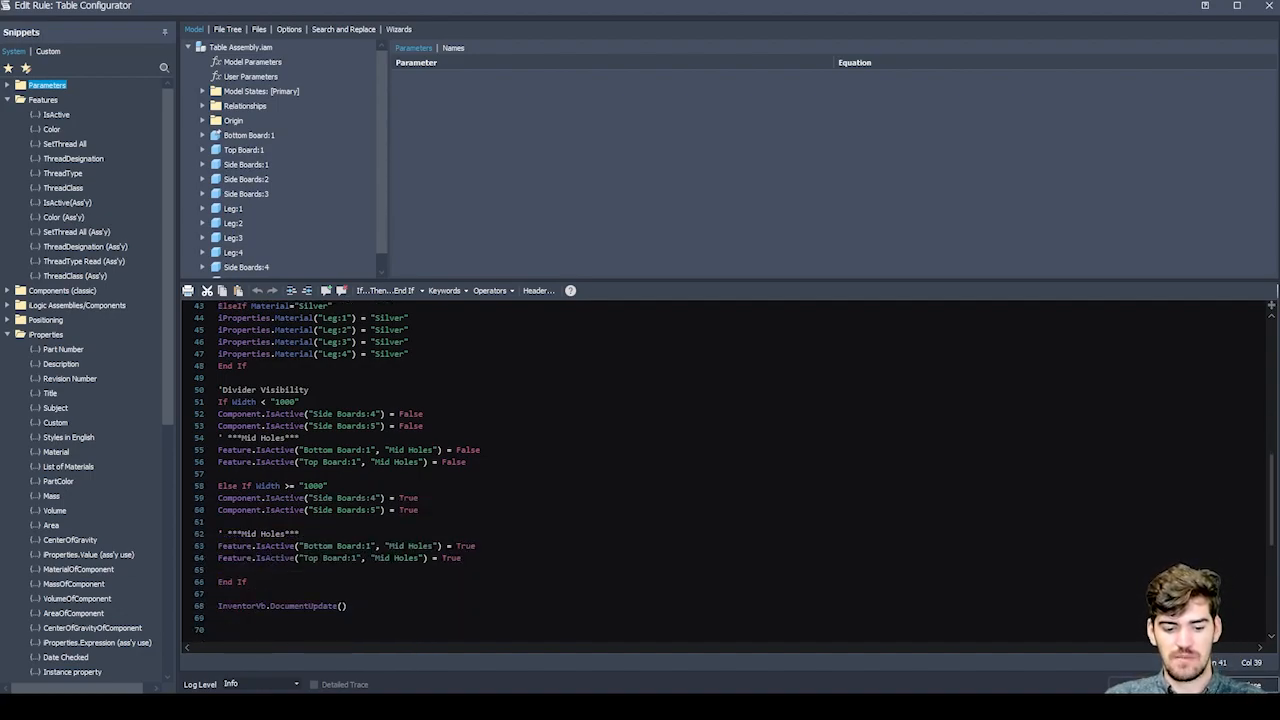
scroll(332, 390, up, 1)
scroll(332, 390, down, 1)
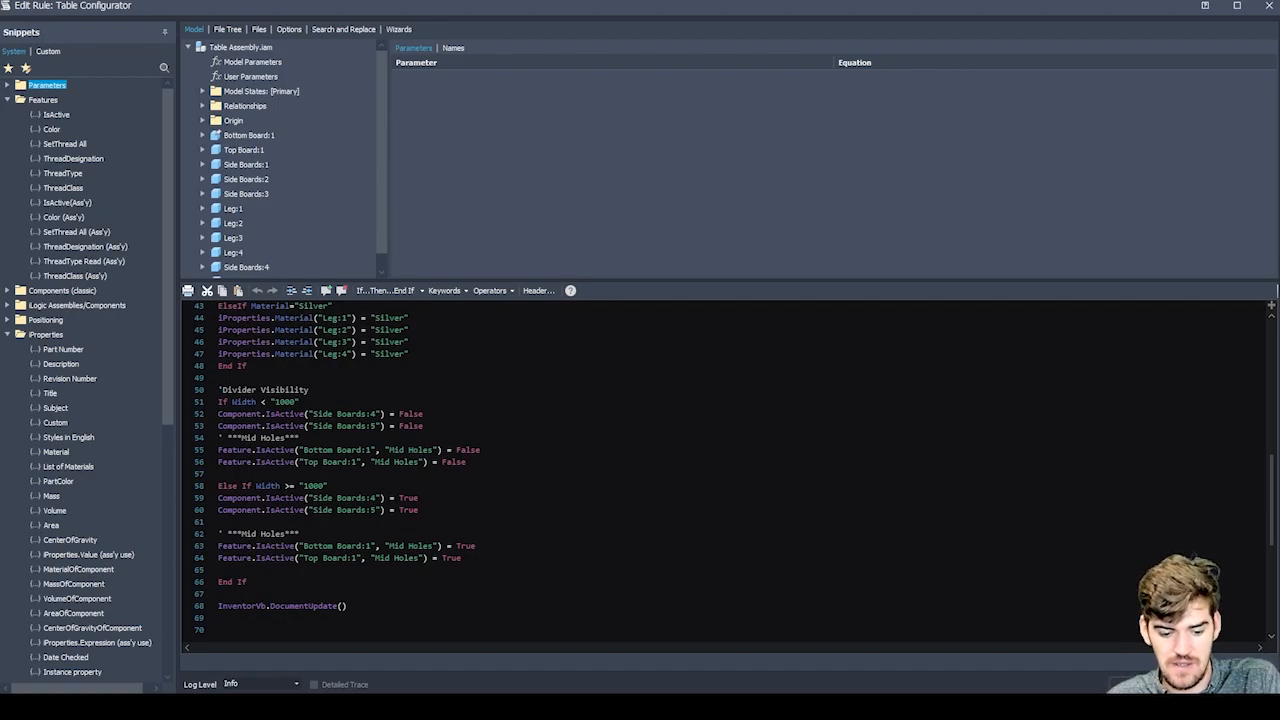
drag(258, 493, 385, 510)
drag(298, 546, 378, 558)
click(218, 521)
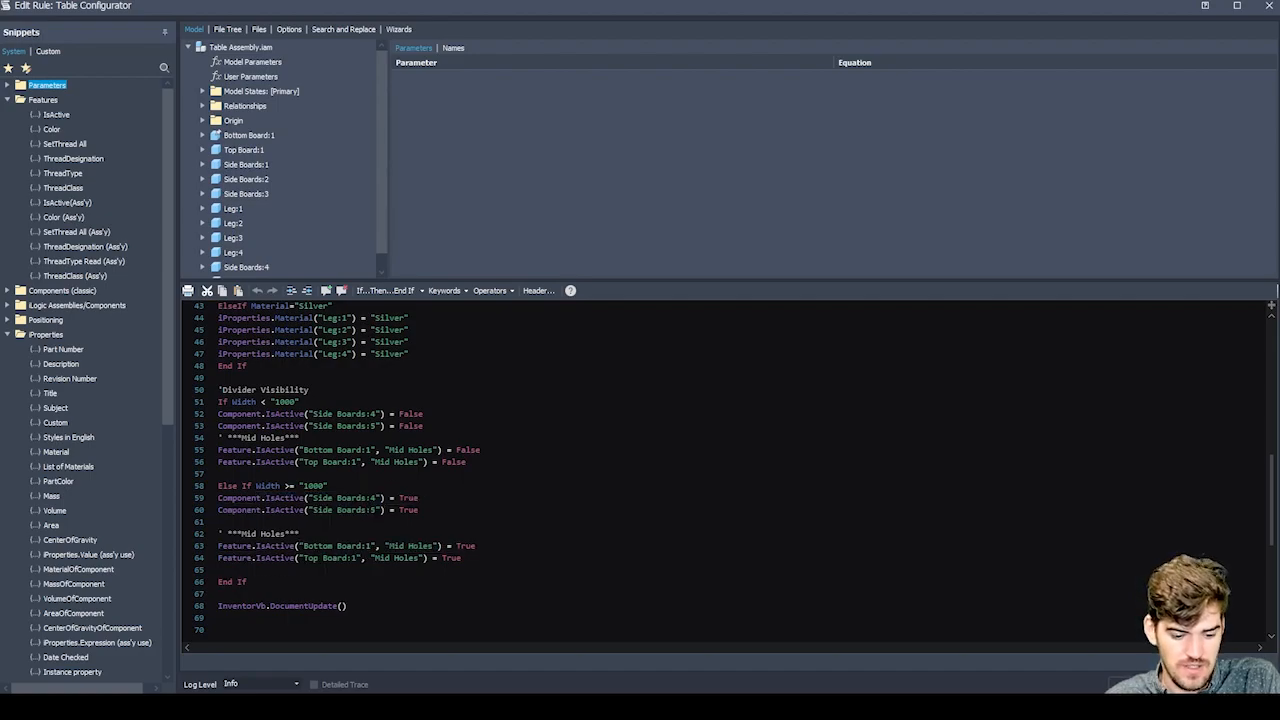
Review the Features snippets and the rule's closing InventorVb.DocumentUpdate() call, and close the rule editor.
click(8, 335)
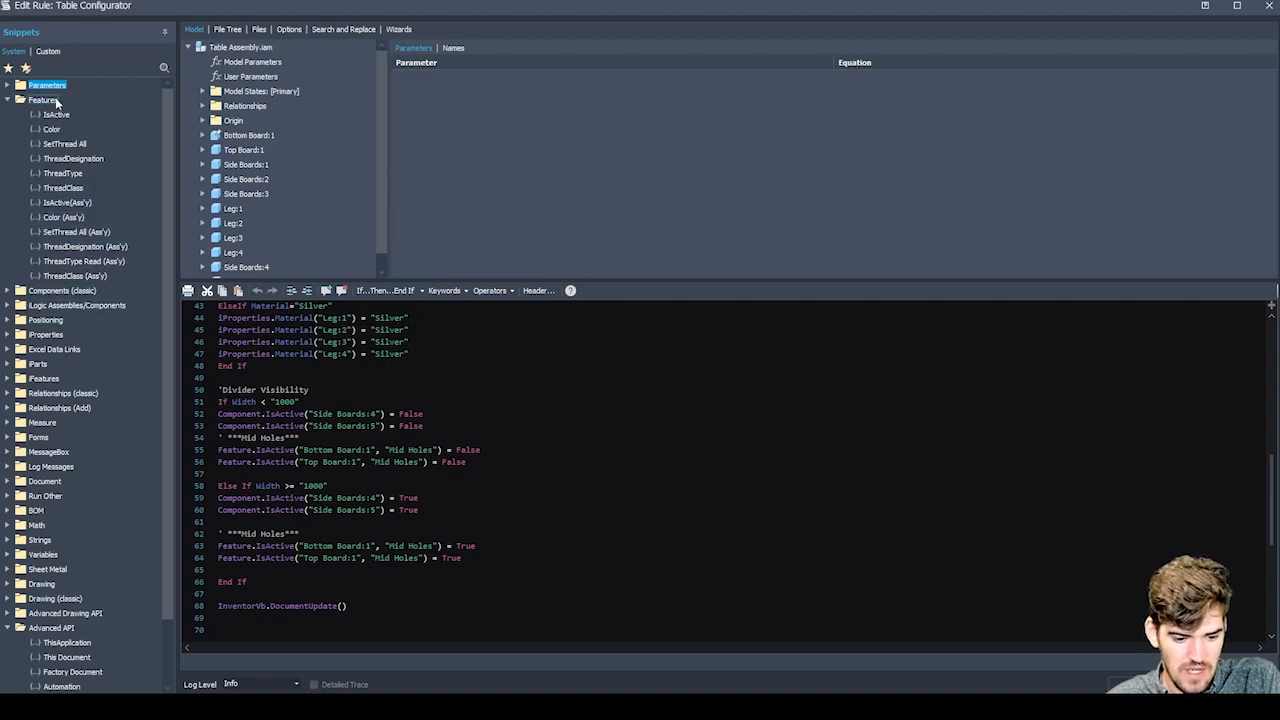
mouse_move(56, 118)
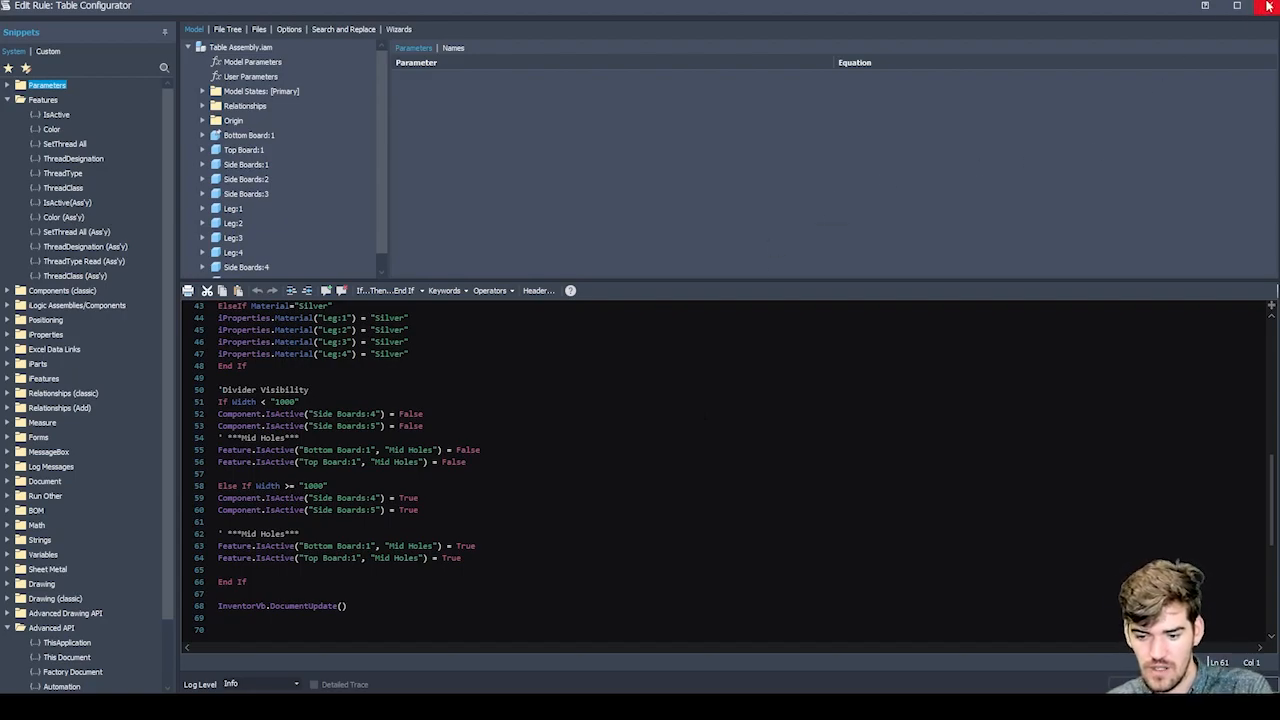
scroll(690, 418, down, 4)
click(347, 461)
key(shift+Home)
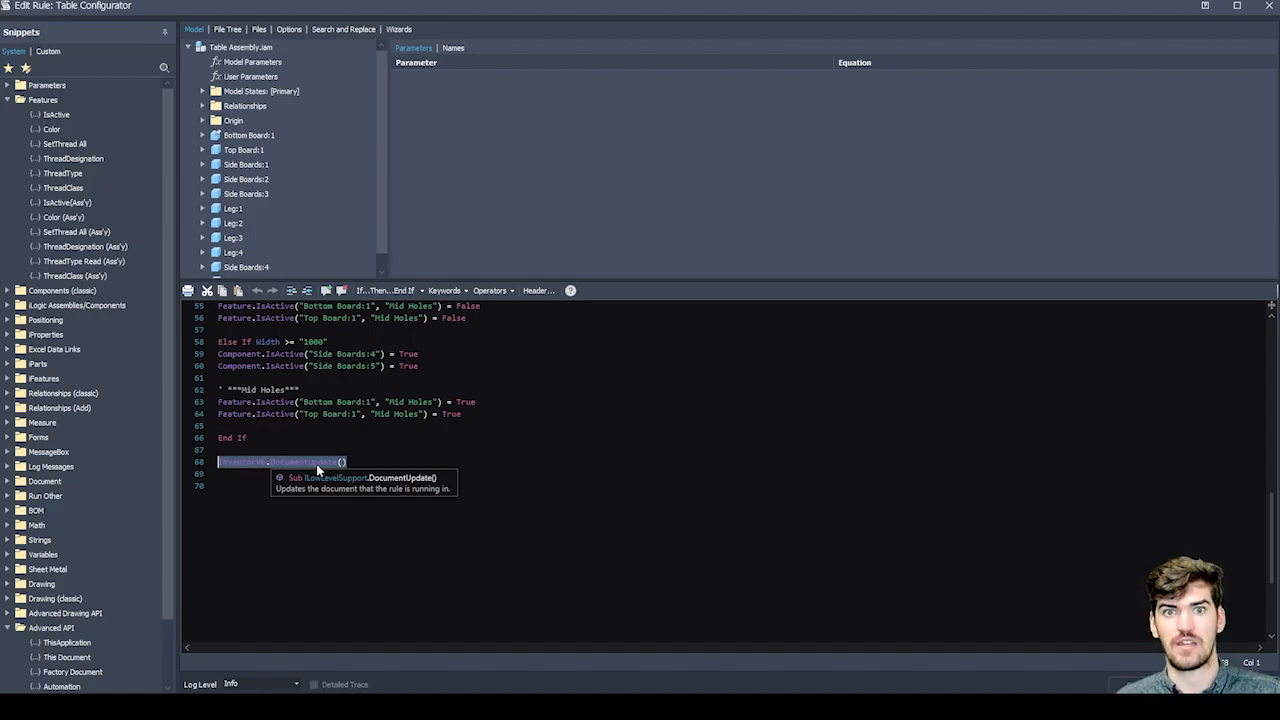
click(1269, 6)
Set the table assembly's Width user parameter to 800 mm.
scroll(375, 398, down, 3)
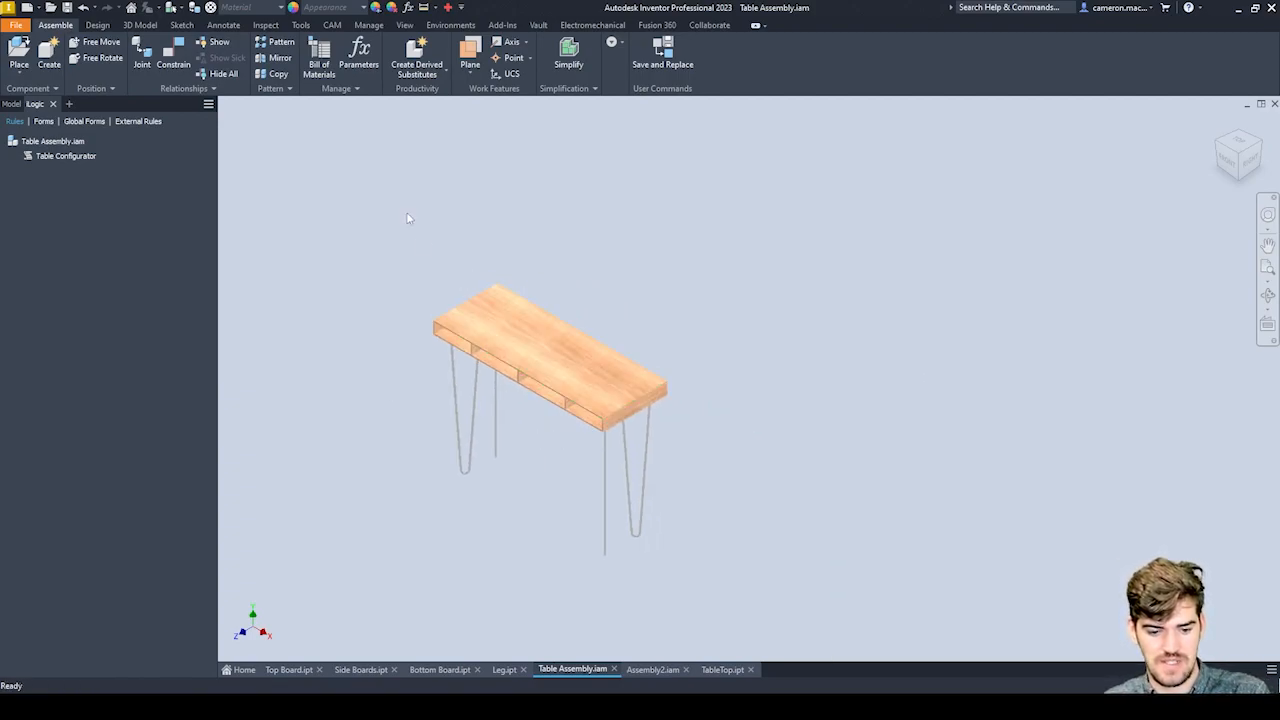
click(409, 7)
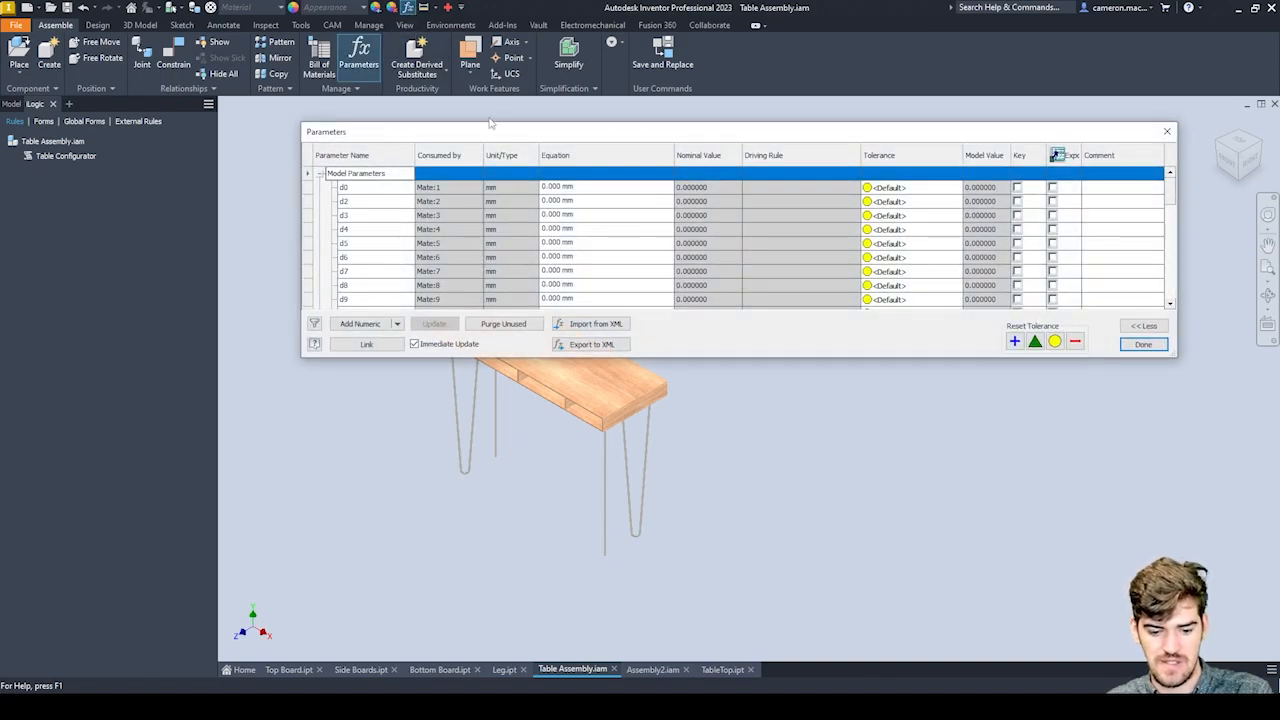
scroll(555, 210, down, 10)
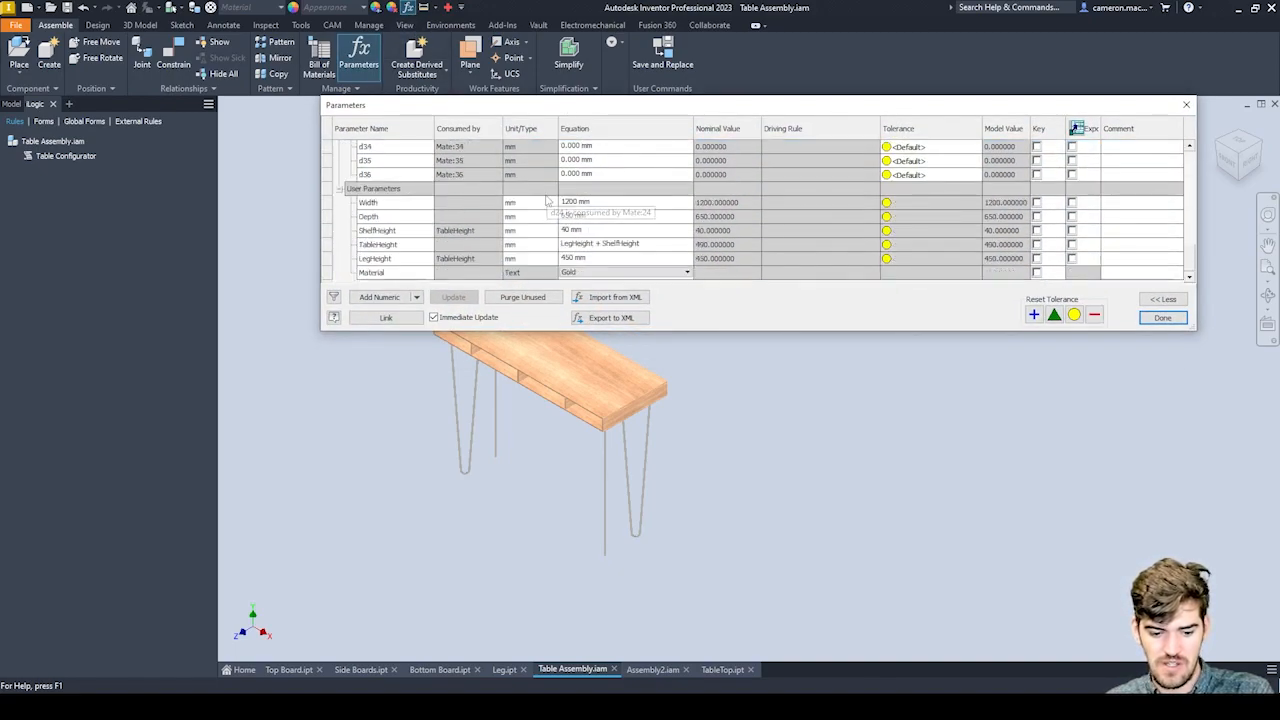
click(603, 203)
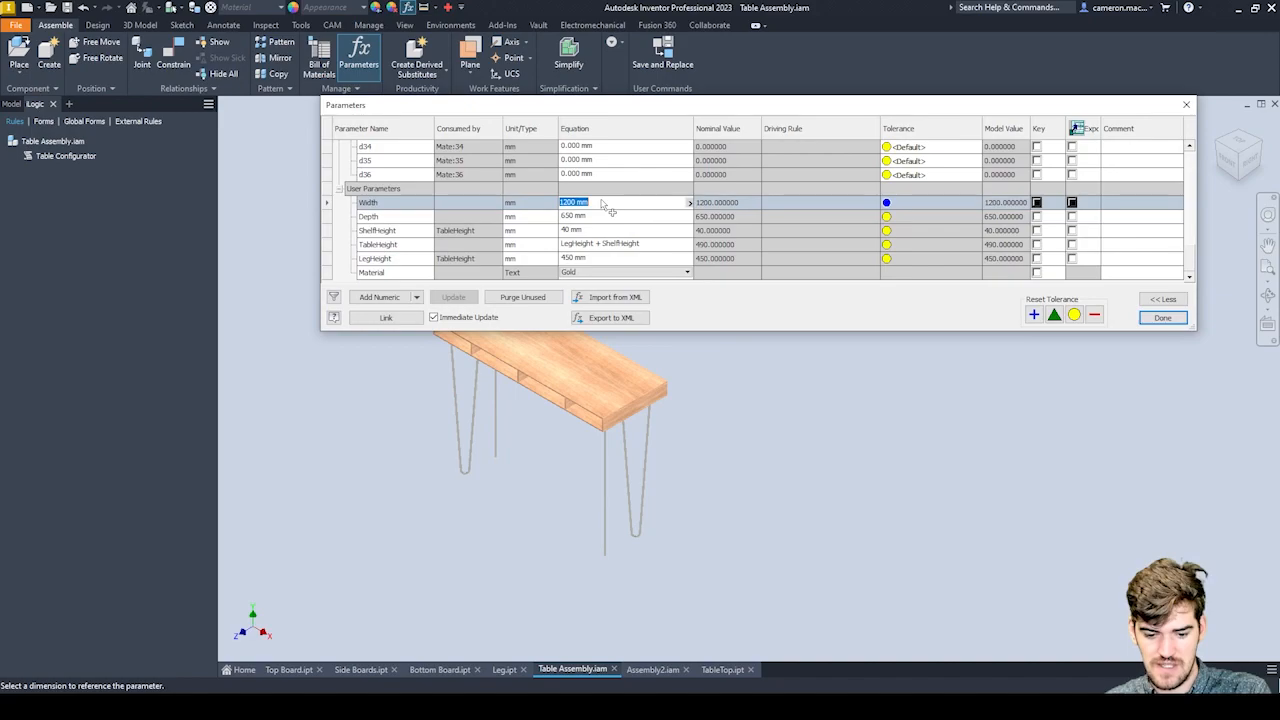
drag(604, 108, 778, 72)
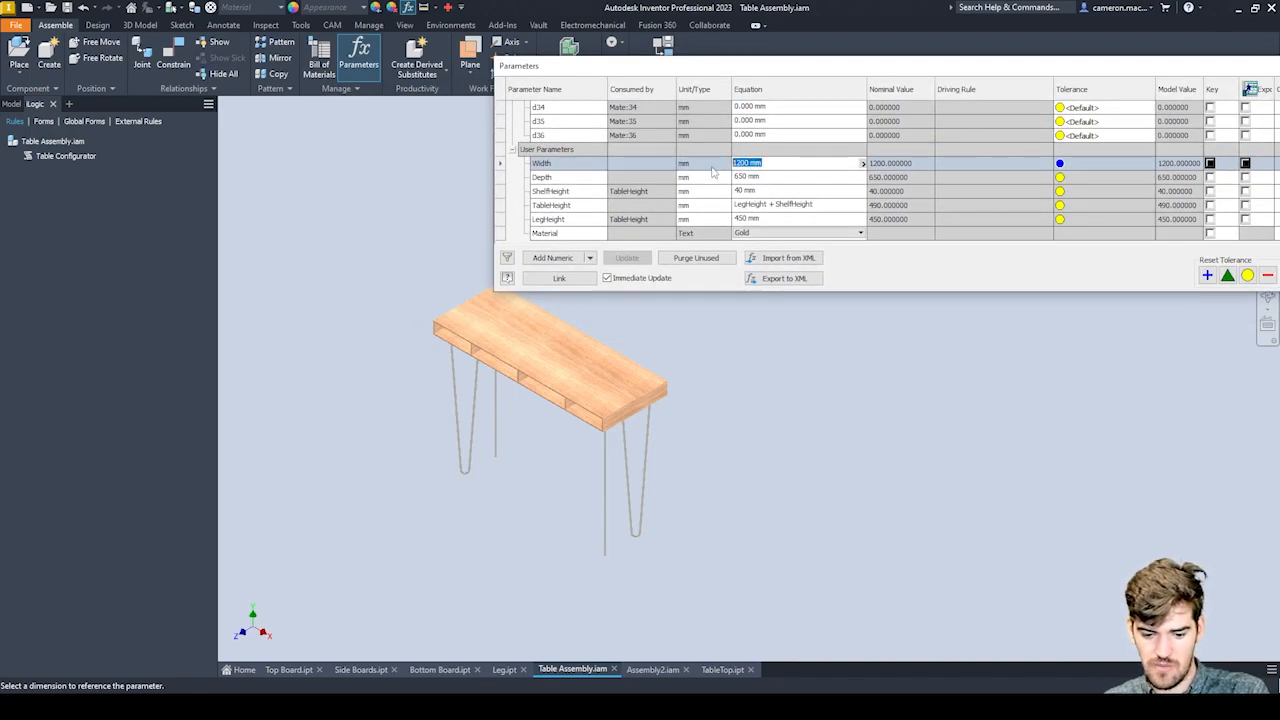
text(800)
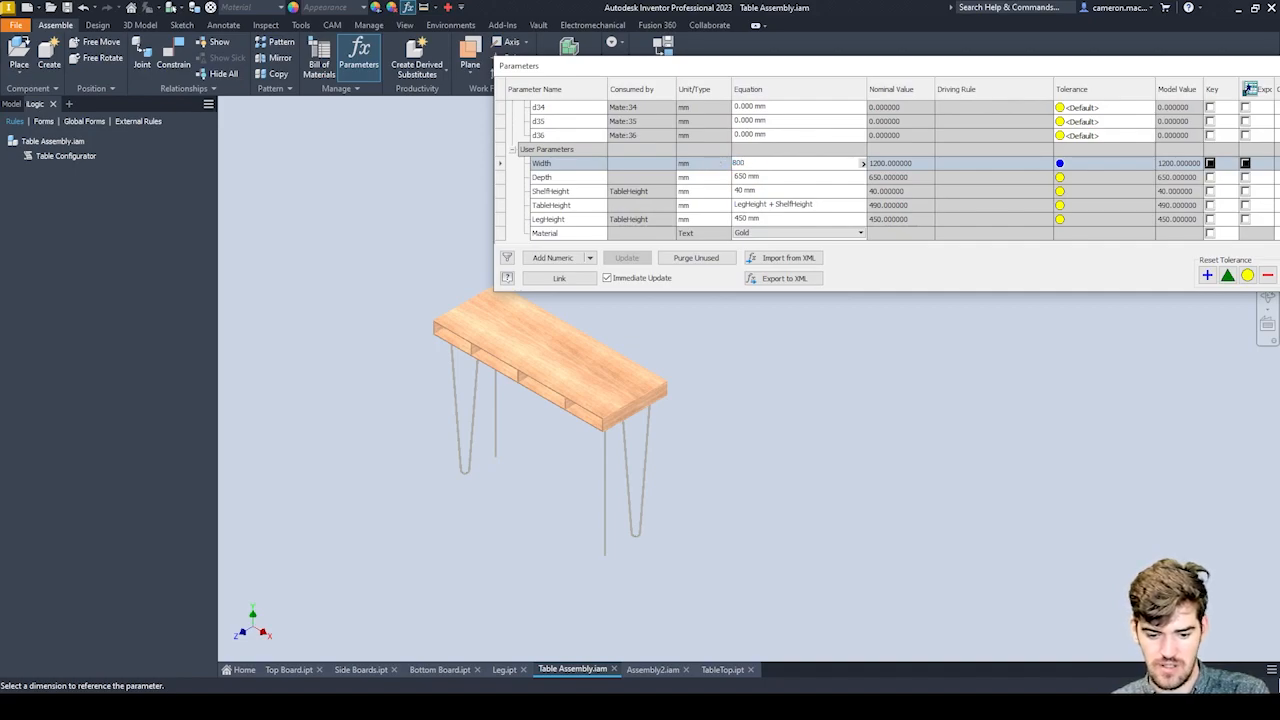
key(Return)
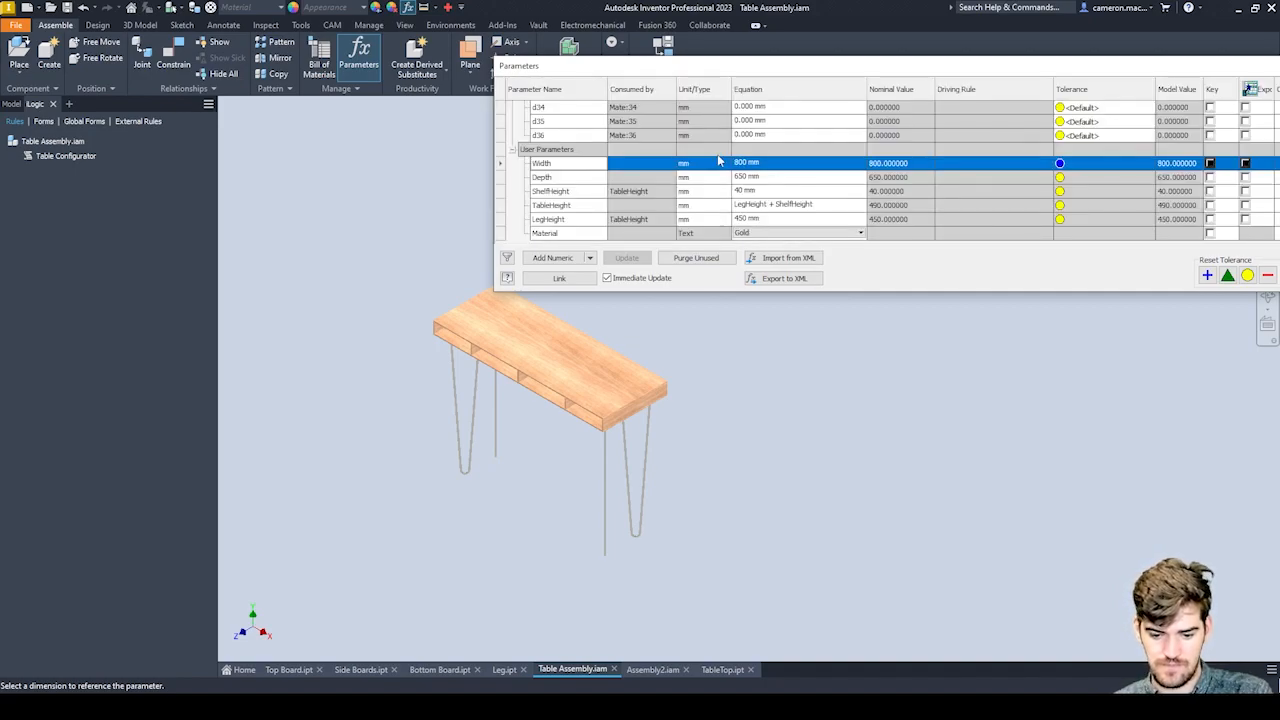
drag(1080, 66, 925, 75)
click(1168, 284)
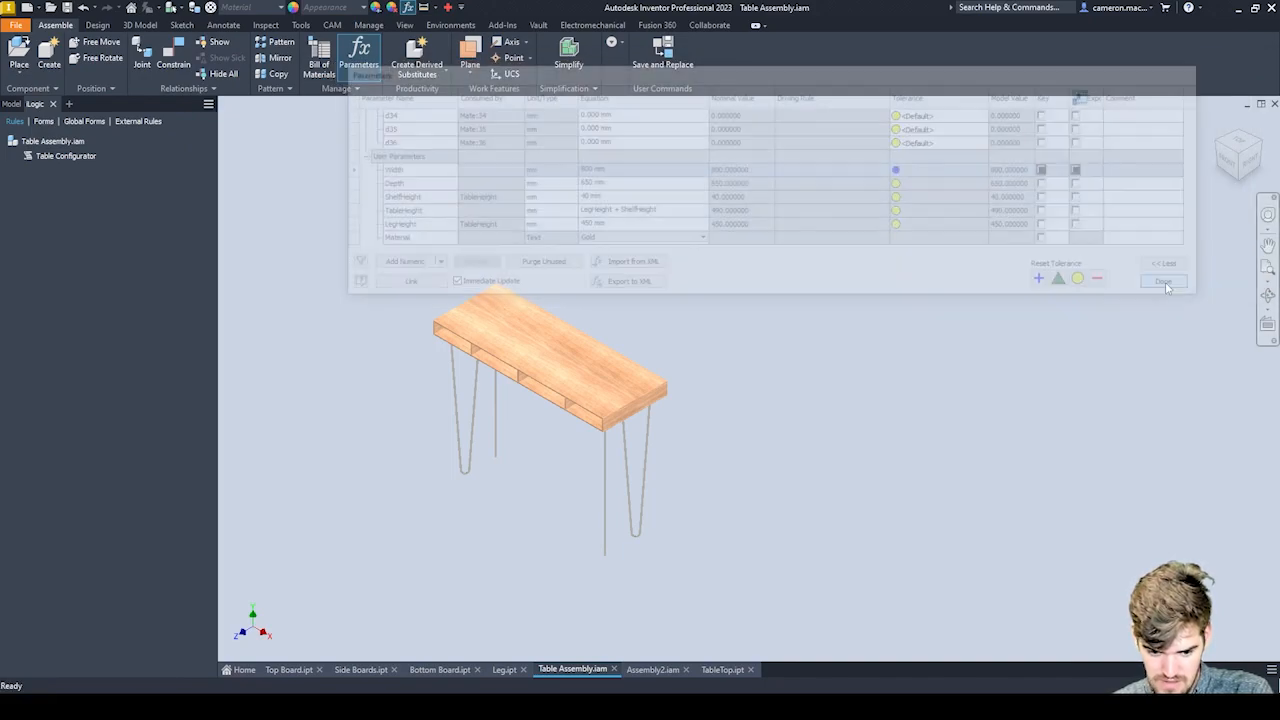
Run the Table Configurator rule to apply the 800 mm width to the table.
scroll(479, 218, down, 3)
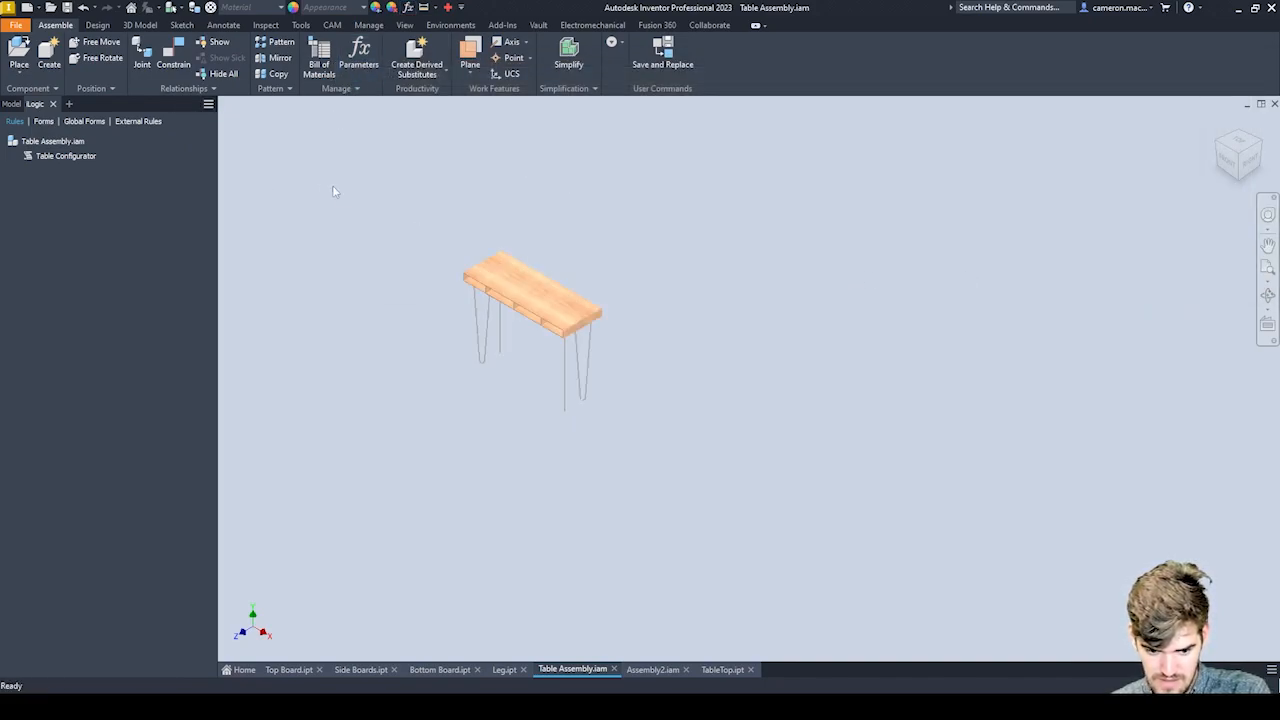
scroll(516, 300, down, 5)
scroll(516, 300, up, 10)
scroll(518, 305, down, 5)
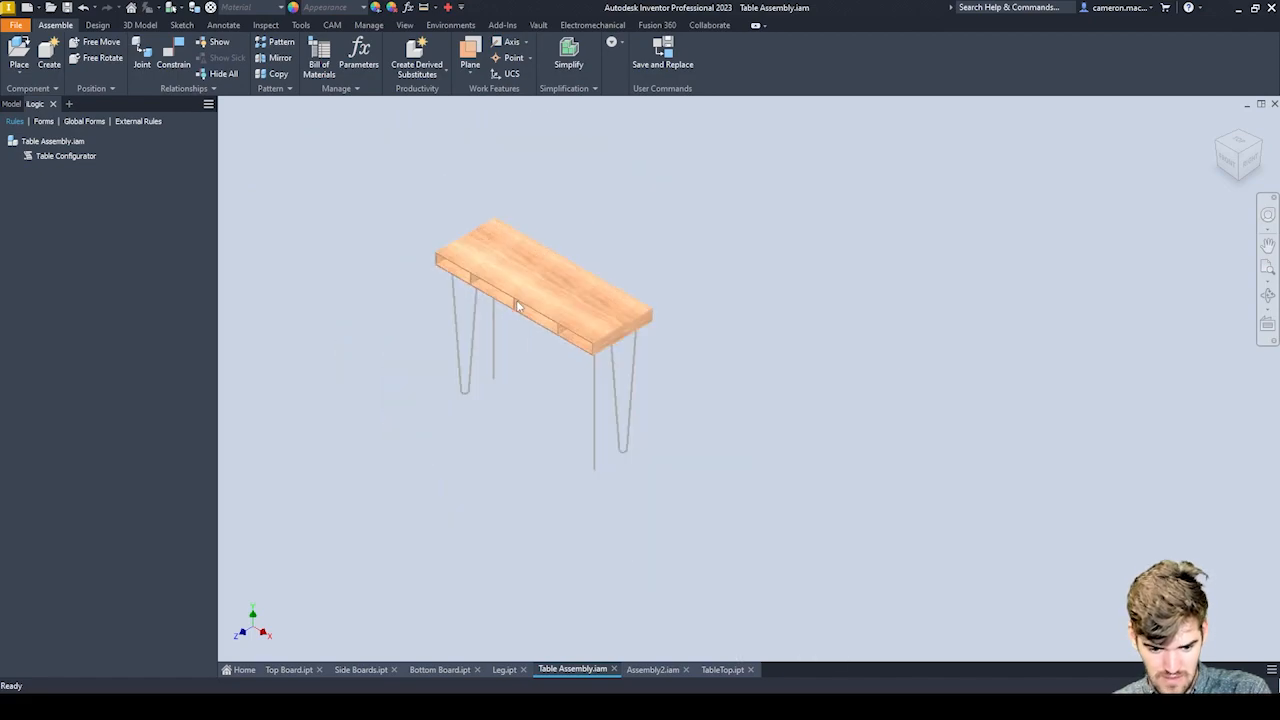
click(48, 157)
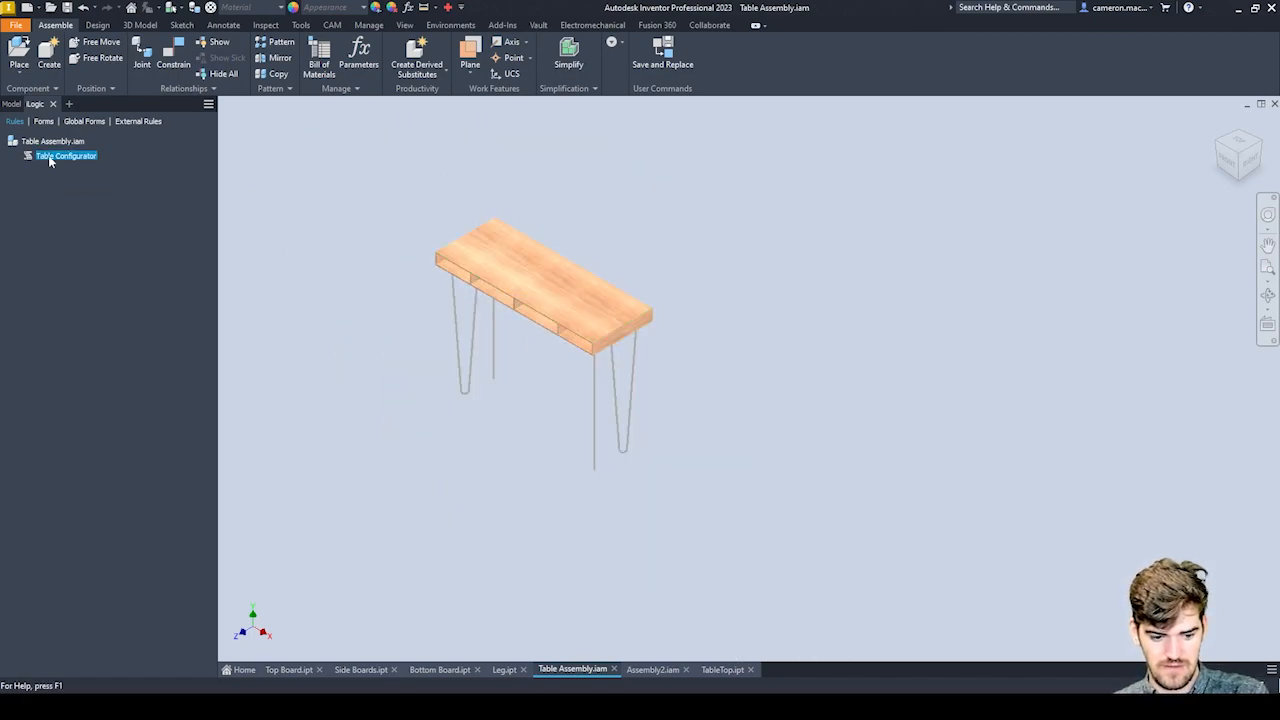
double_click(48, 155)
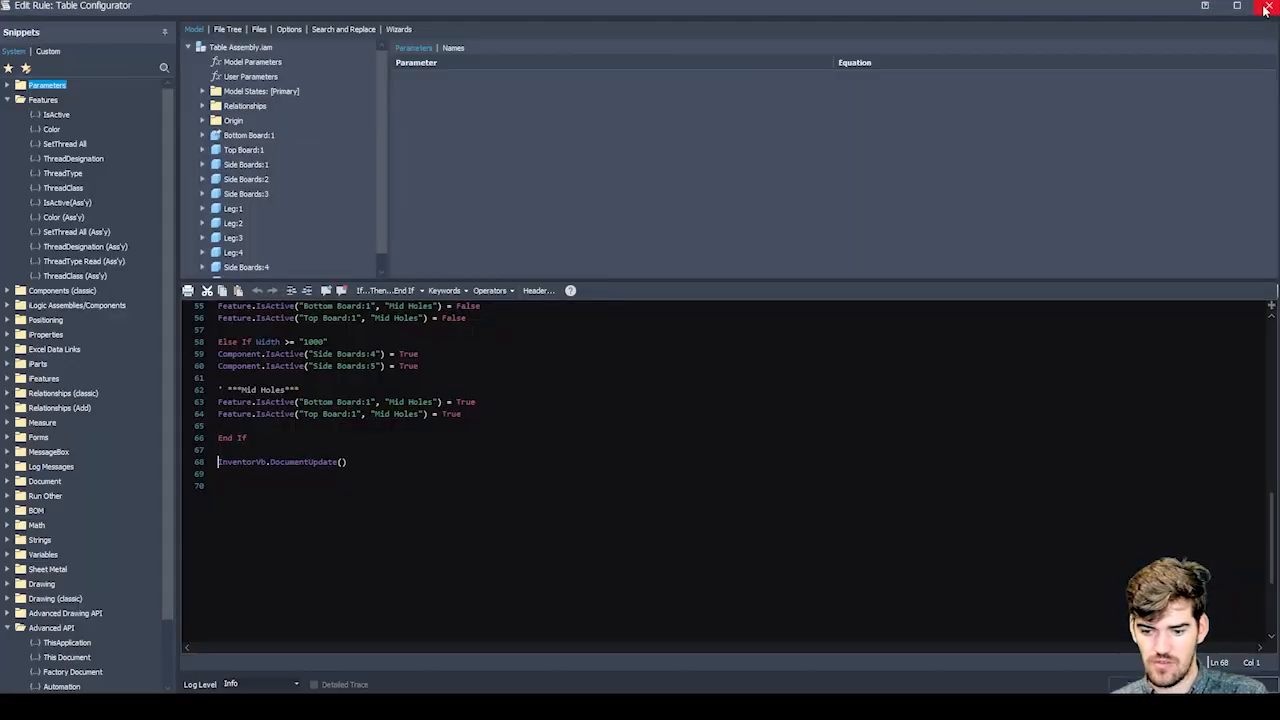
click(1267, 8)
right_click(55, 156)
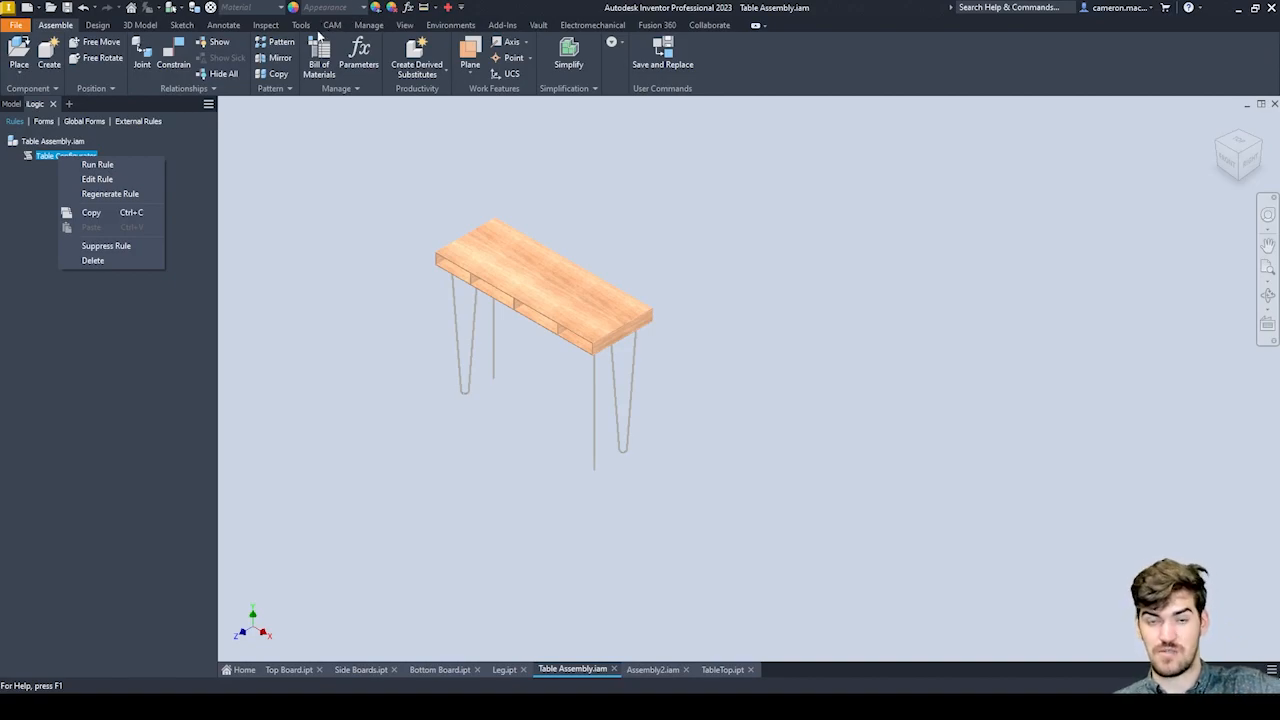
click(110, 168)
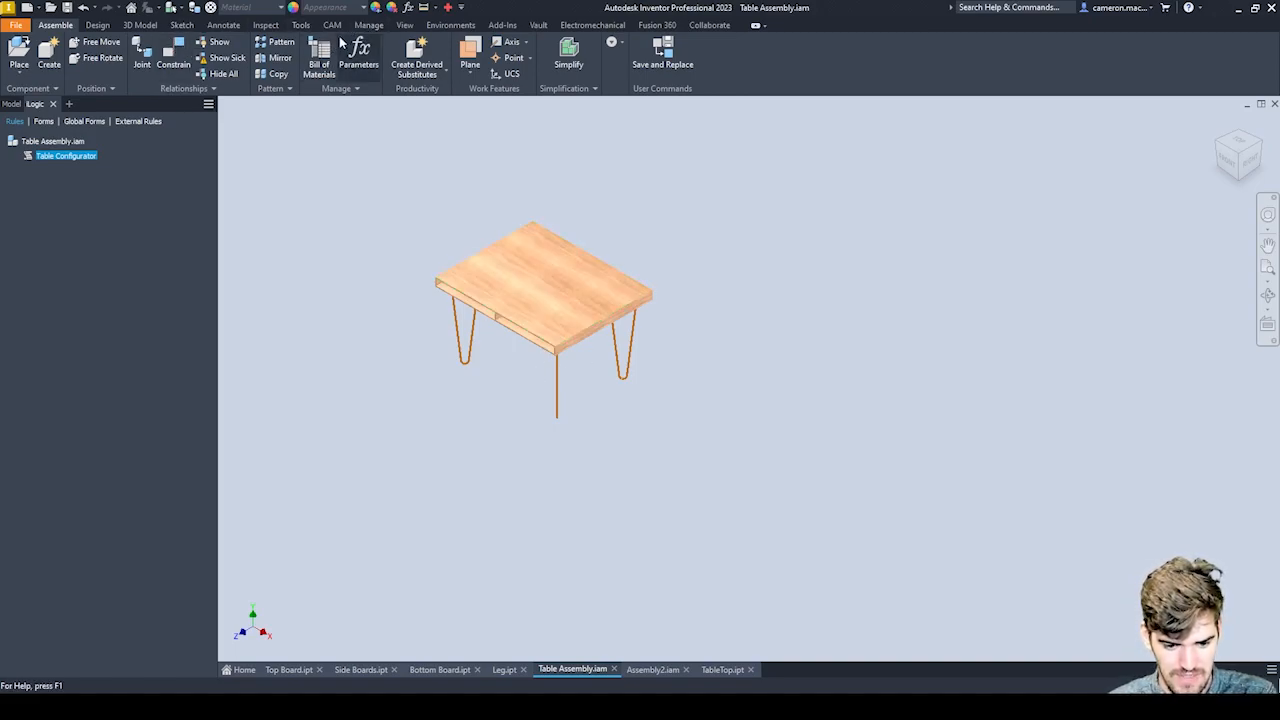
Set the Depth user parameter to 400 mm and run the Table Configurator rule again.
click(409, 8)
scroll(632, 200, down, 10)
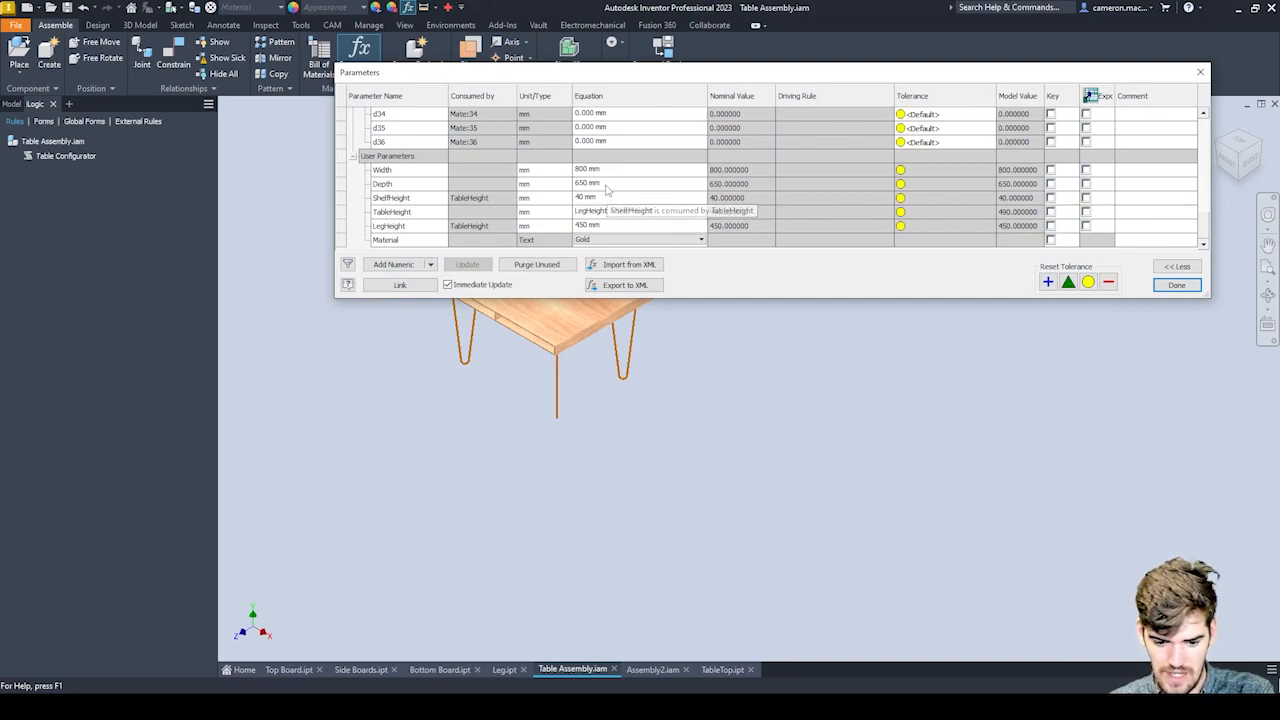
click(605, 184)
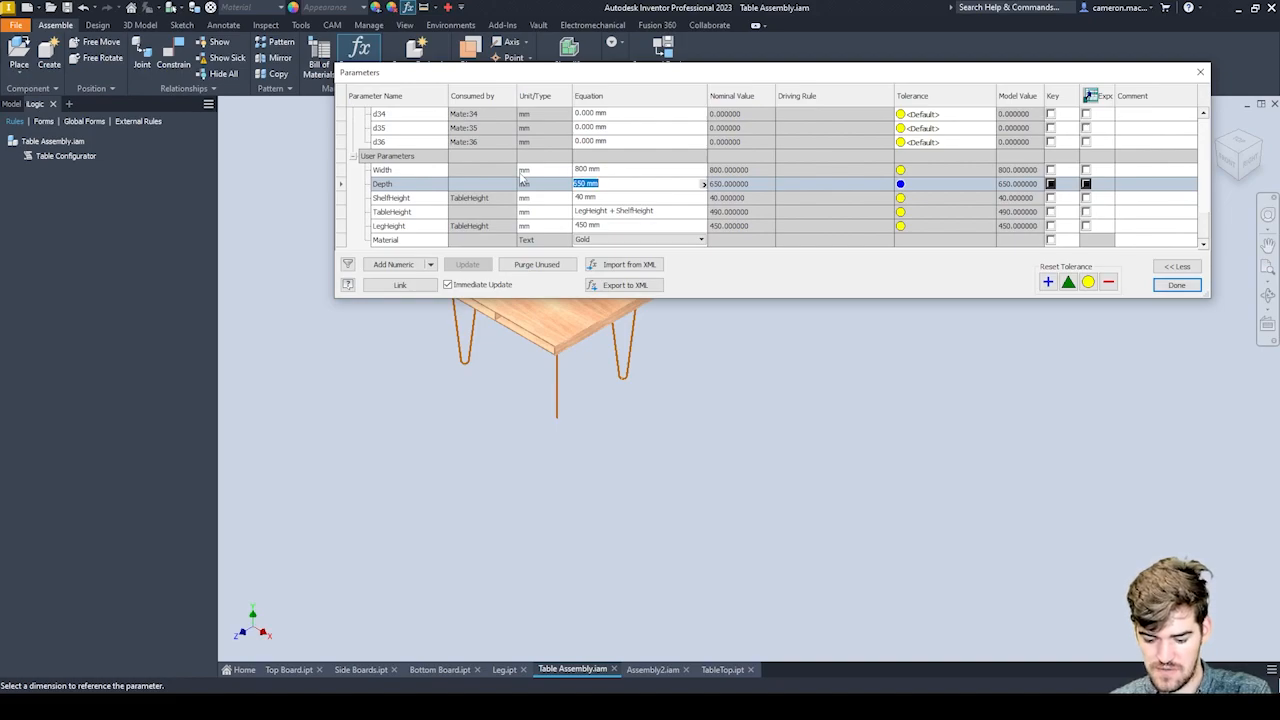
text(400)
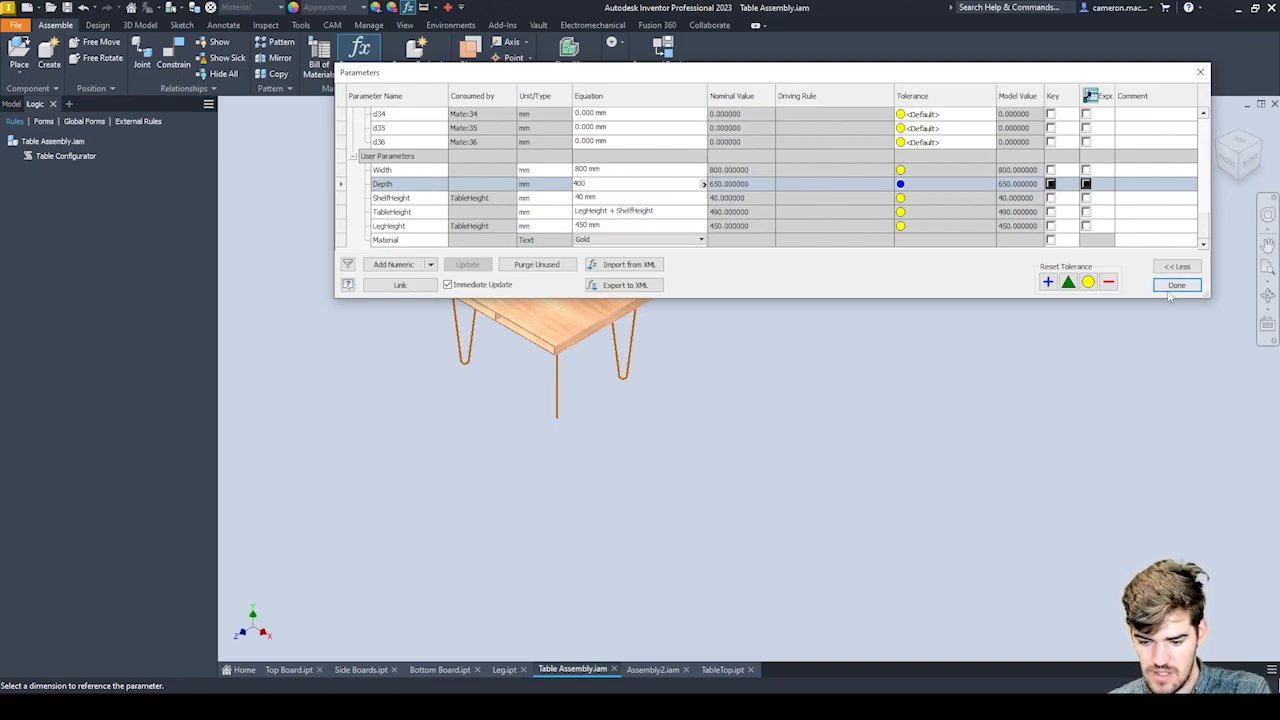
click(1176, 285)
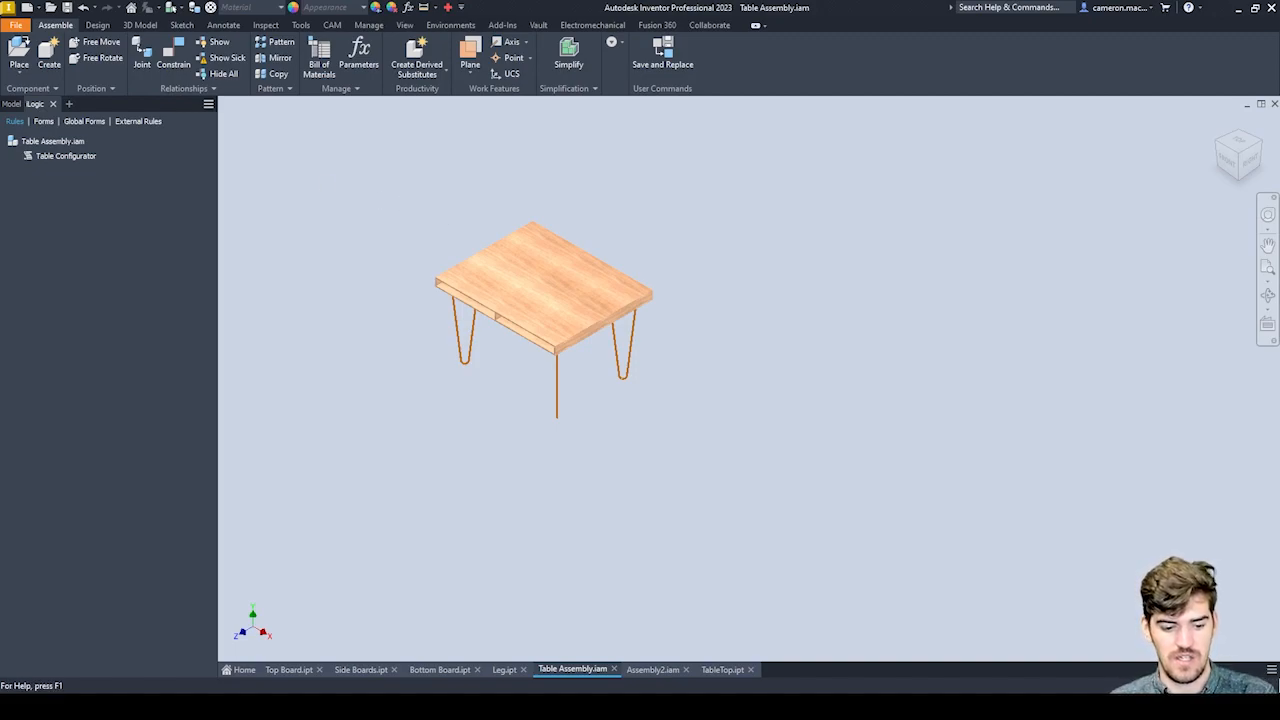
right_click(53, 162)
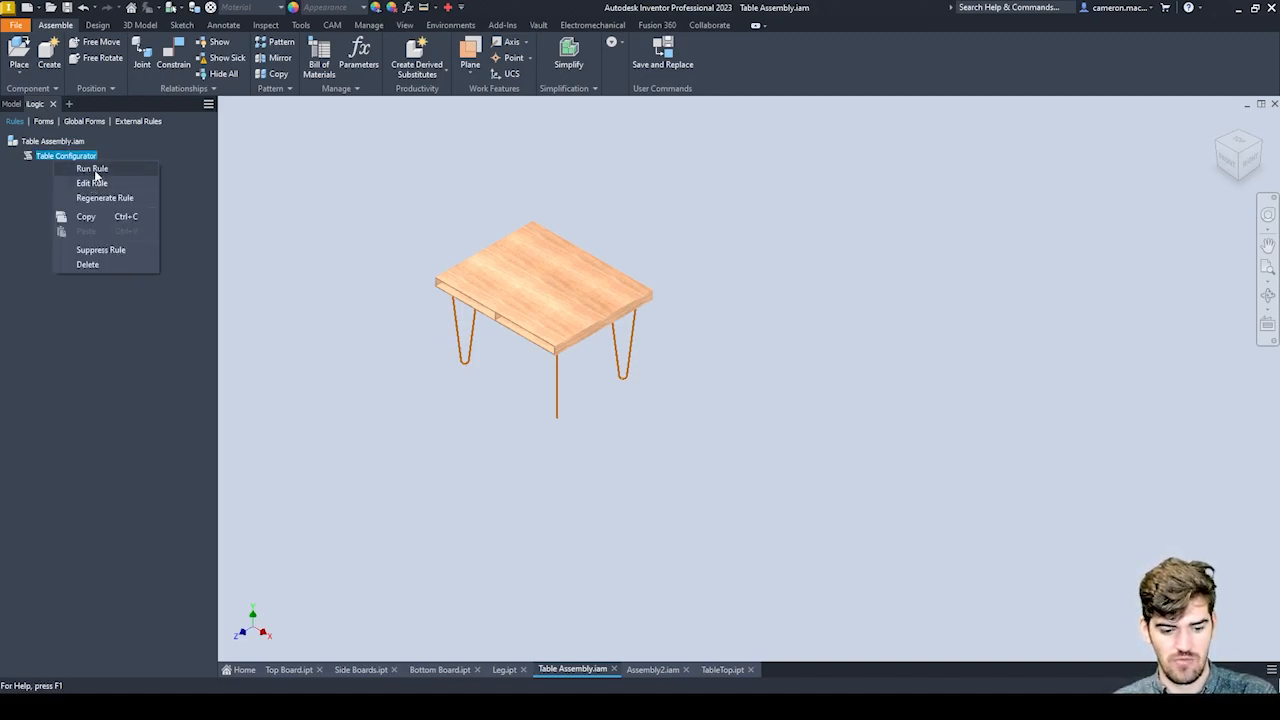
click(95, 172)
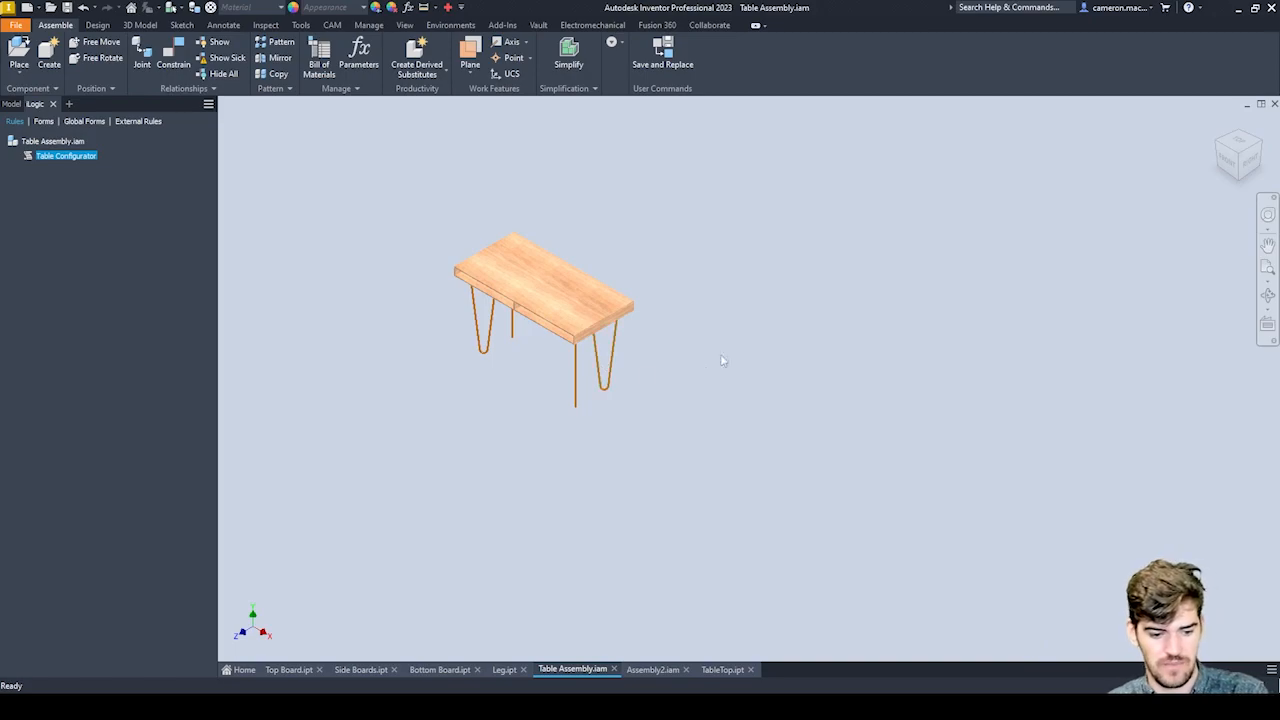
click(851, 329)
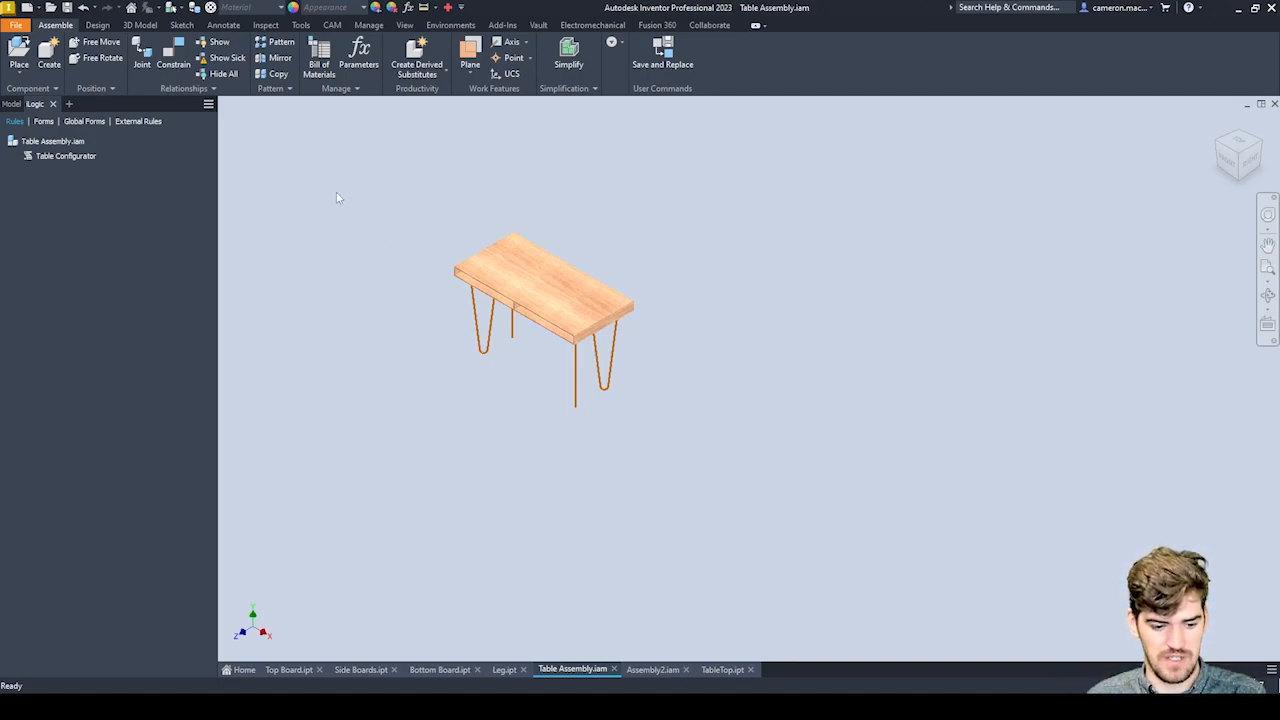
Add a new iLogic form to the table assembly and place the Width user parameter in it.
click(43, 122)
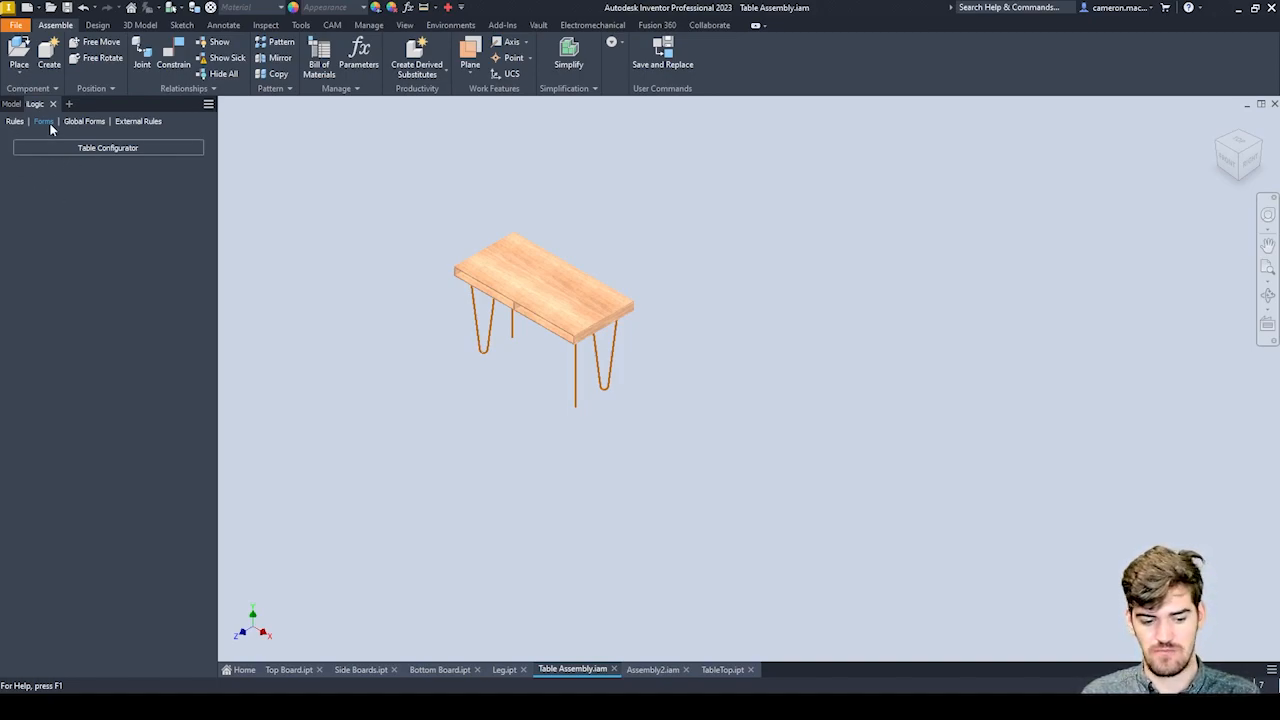
right_click(84, 172)
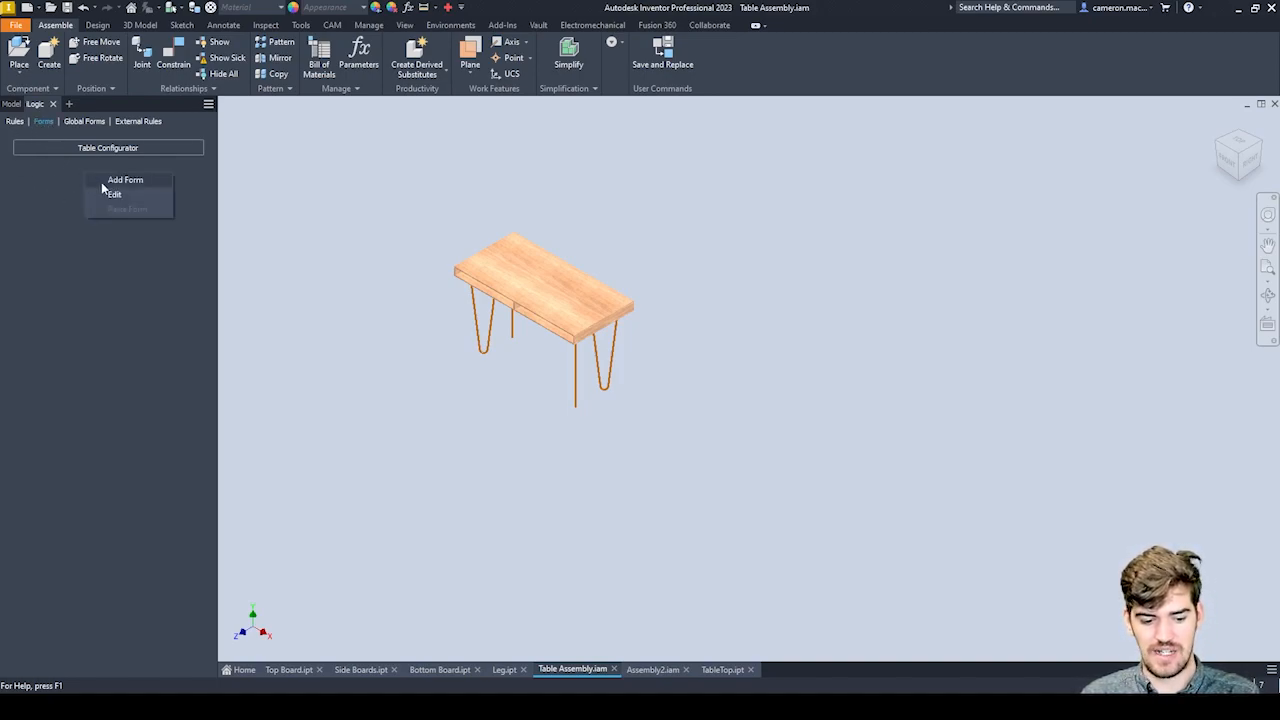
click(116, 180)
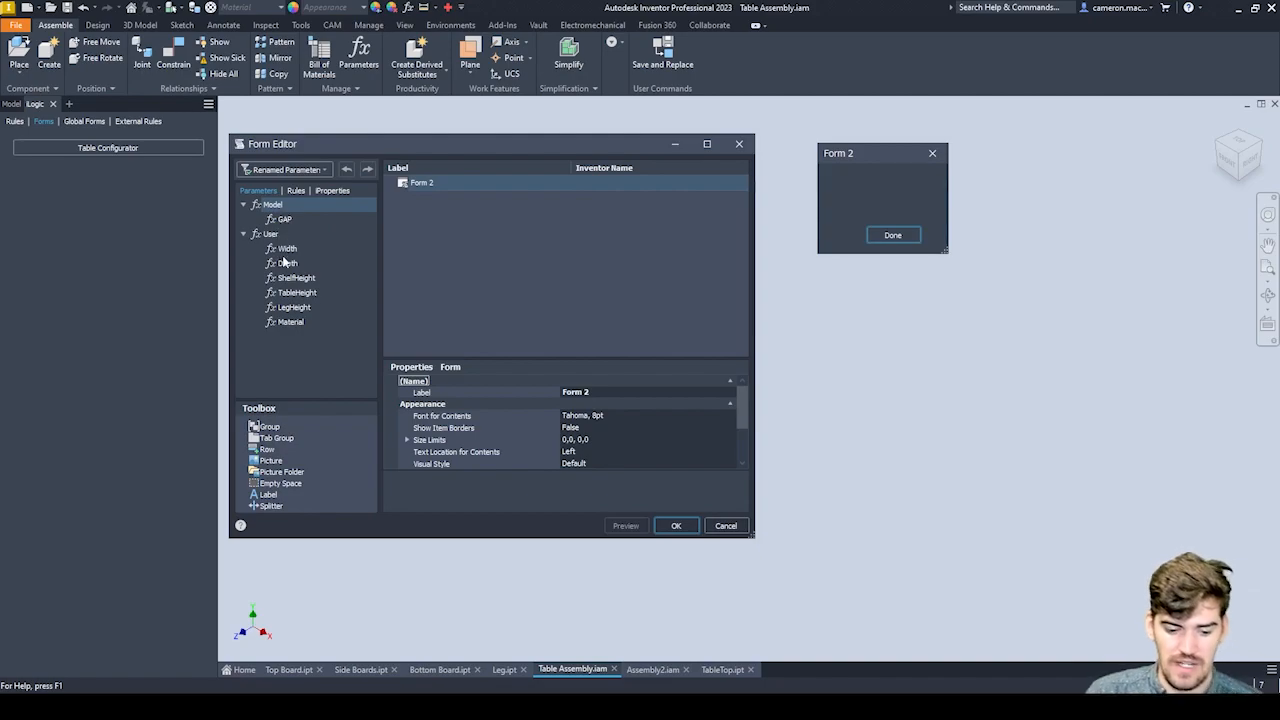
click(288, 249)
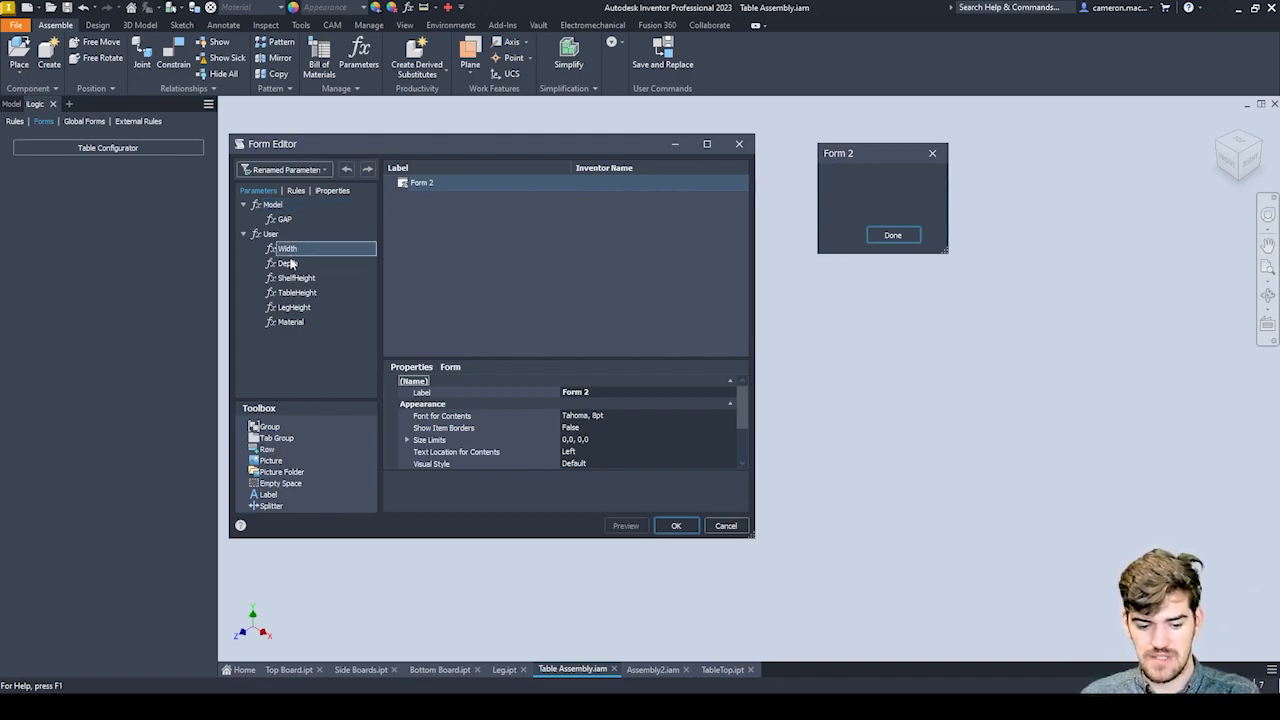
drag(293, 252, 444, 214)
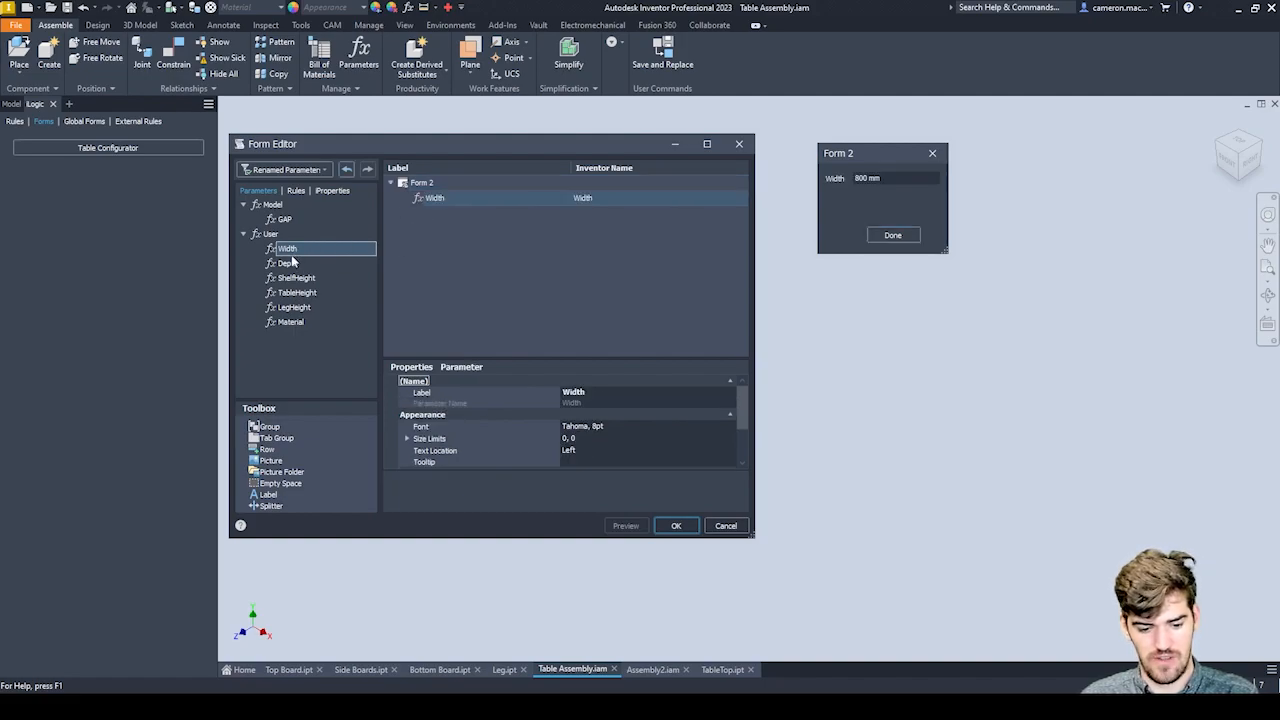
Add the Depth, ShelfHeight, TableHeight and LegHeight user parameters to the new form beneath Width.
drag(287, 263, 458, 246)
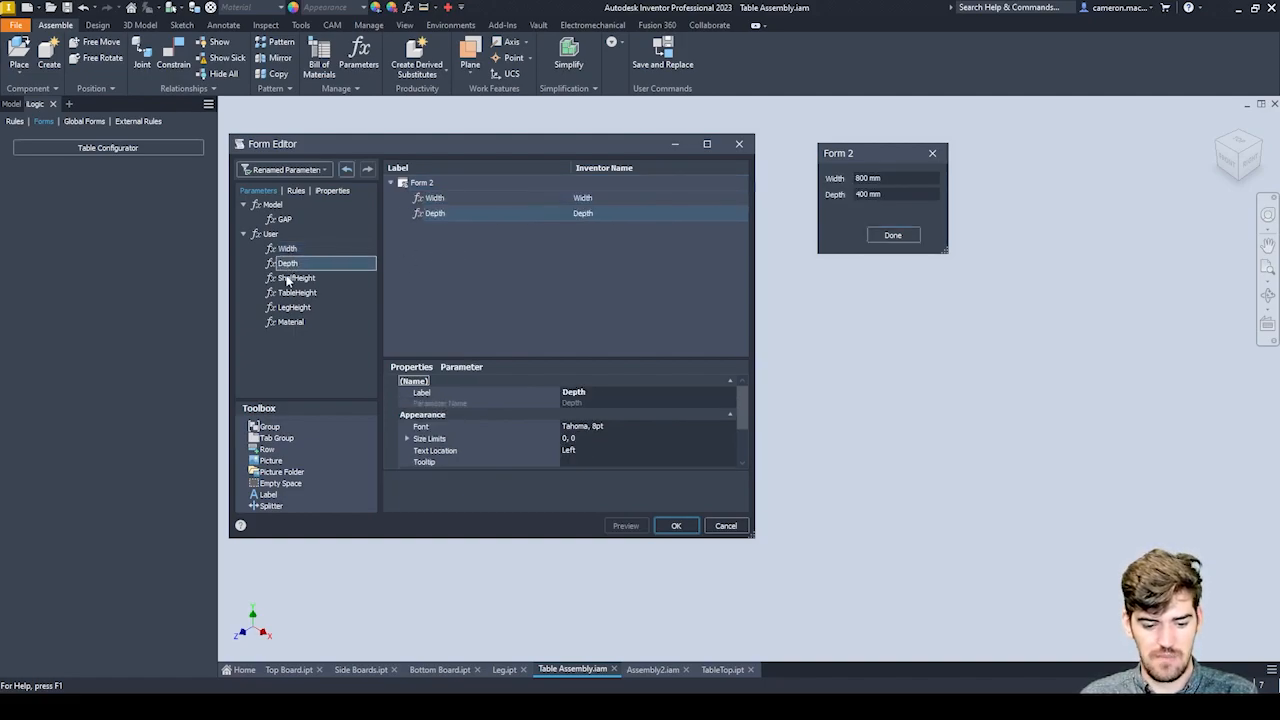
drag(290, 280, 470, 264)
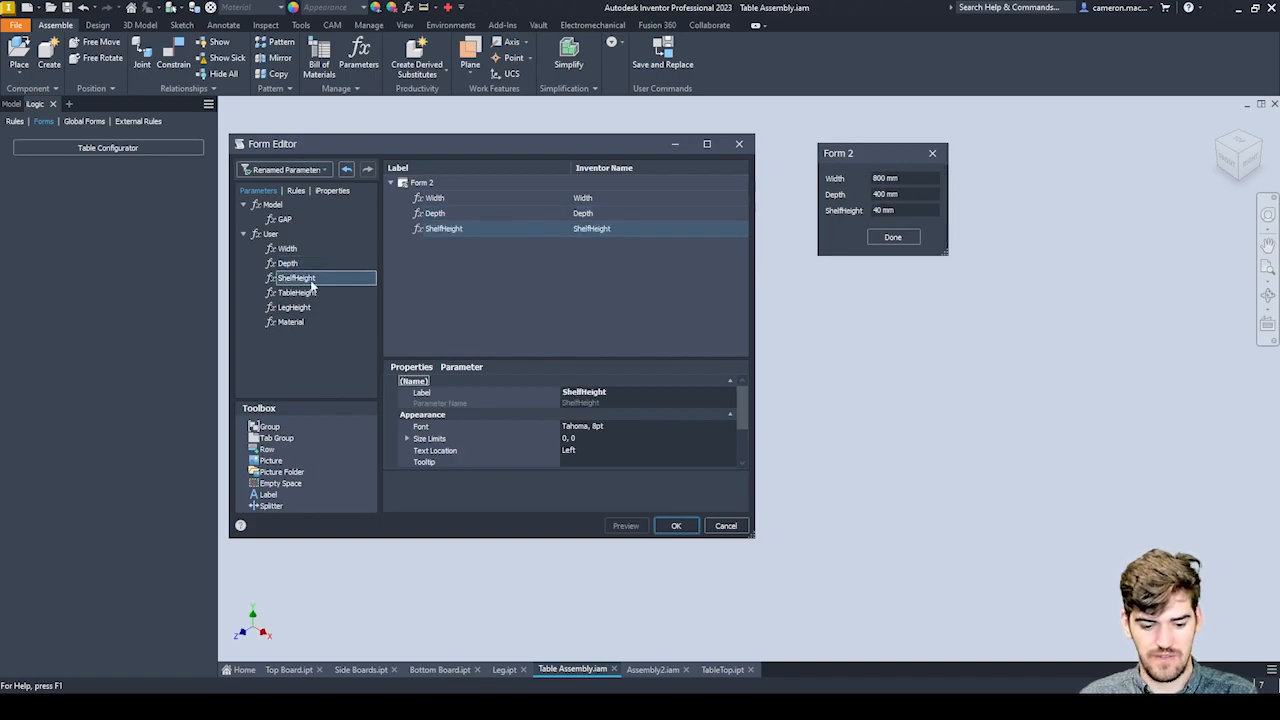
drag(297, 292, 442, 230)
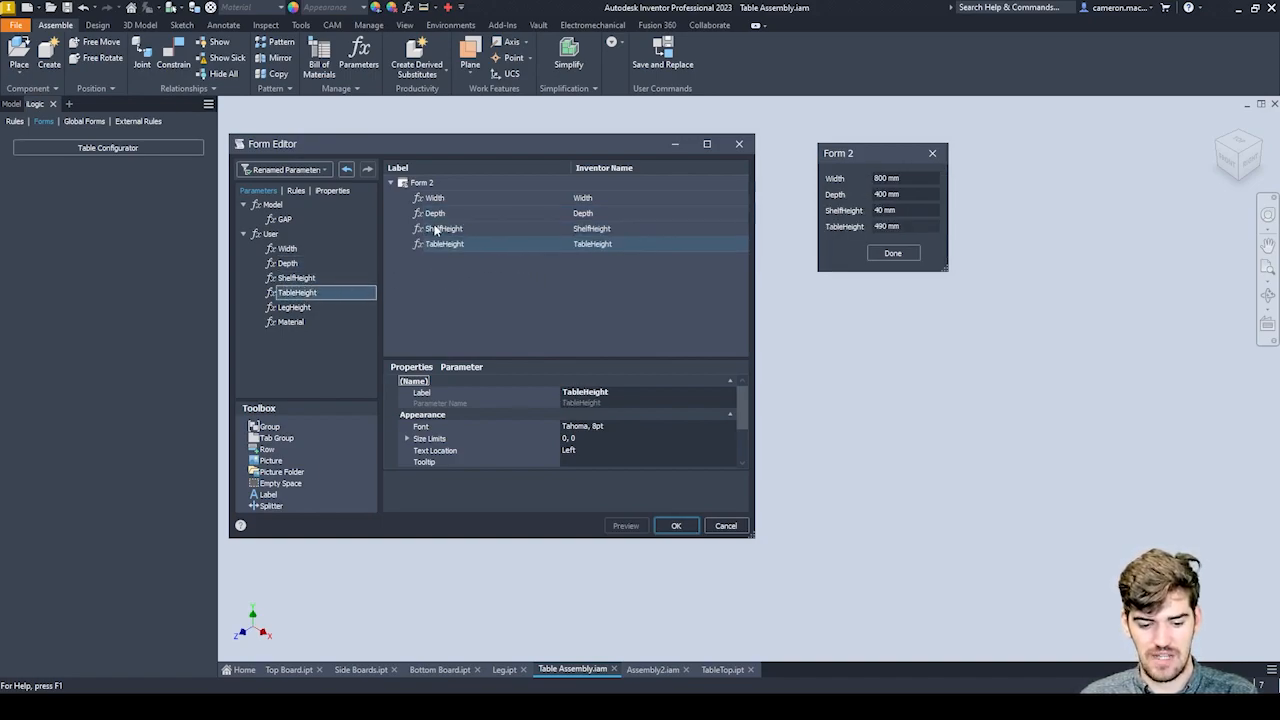
drag(290, 310, 440, 250)
Delete the TableHeight entry from the form and add the Material user parameter below LegHeight.
right_click(440, 249)
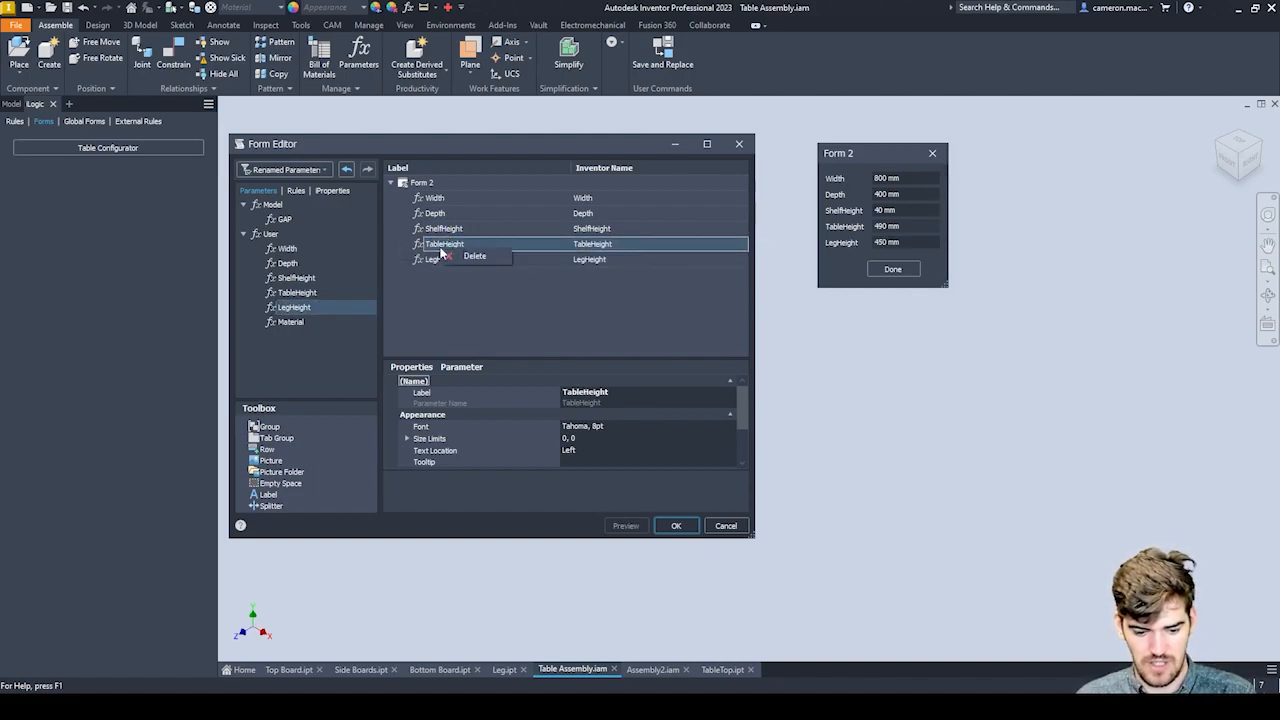
click(452, 259)
click(436, 245)
click(437, 245)
drag(291, 321, 447, 278)
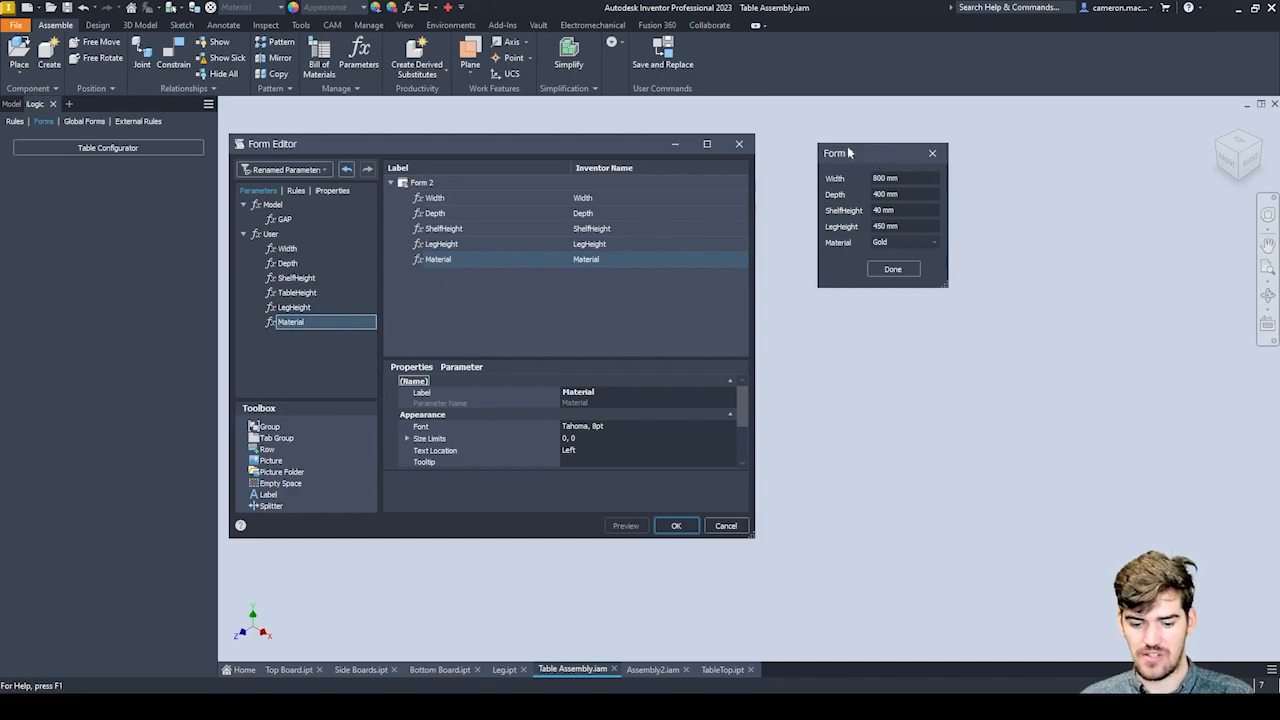
Move the form preview farther from the editor and step through its fields from Width to Material.
drag(866, 155, 949, 174)
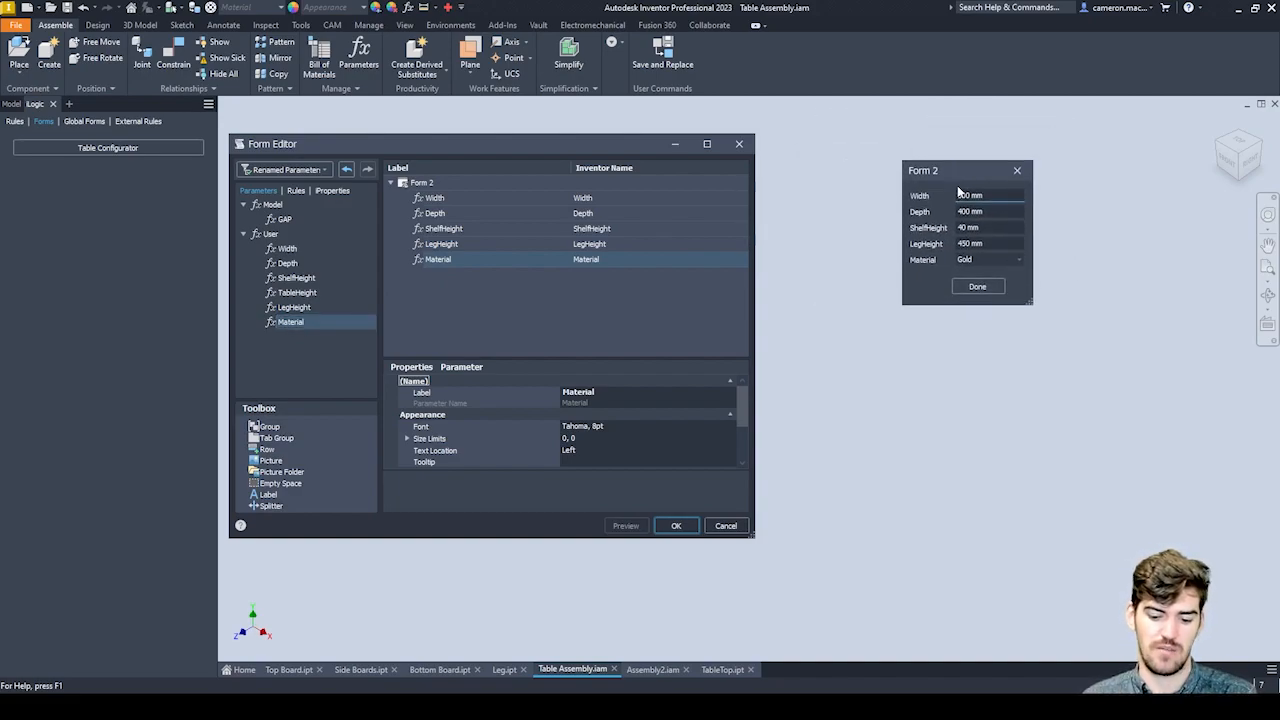
double_click(965, 195)
key(Tab)
key(Tab)
key(Tab)
key(Tab)
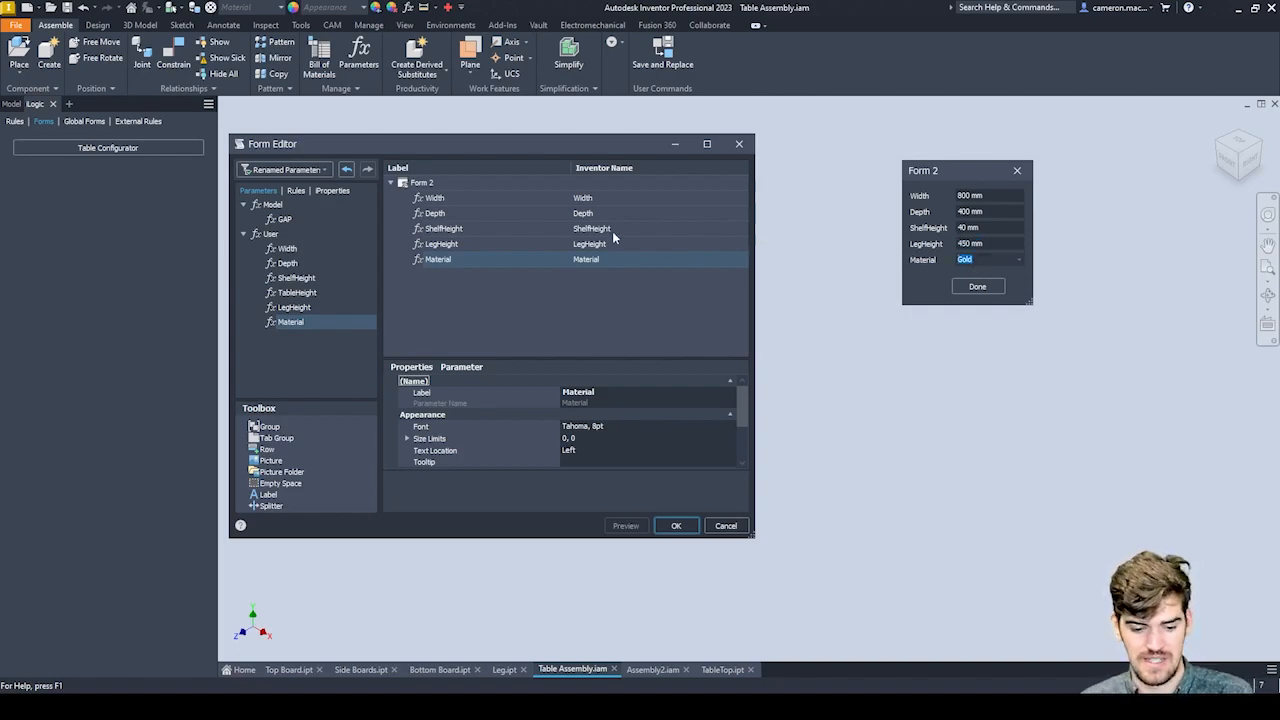
click(481, 277)
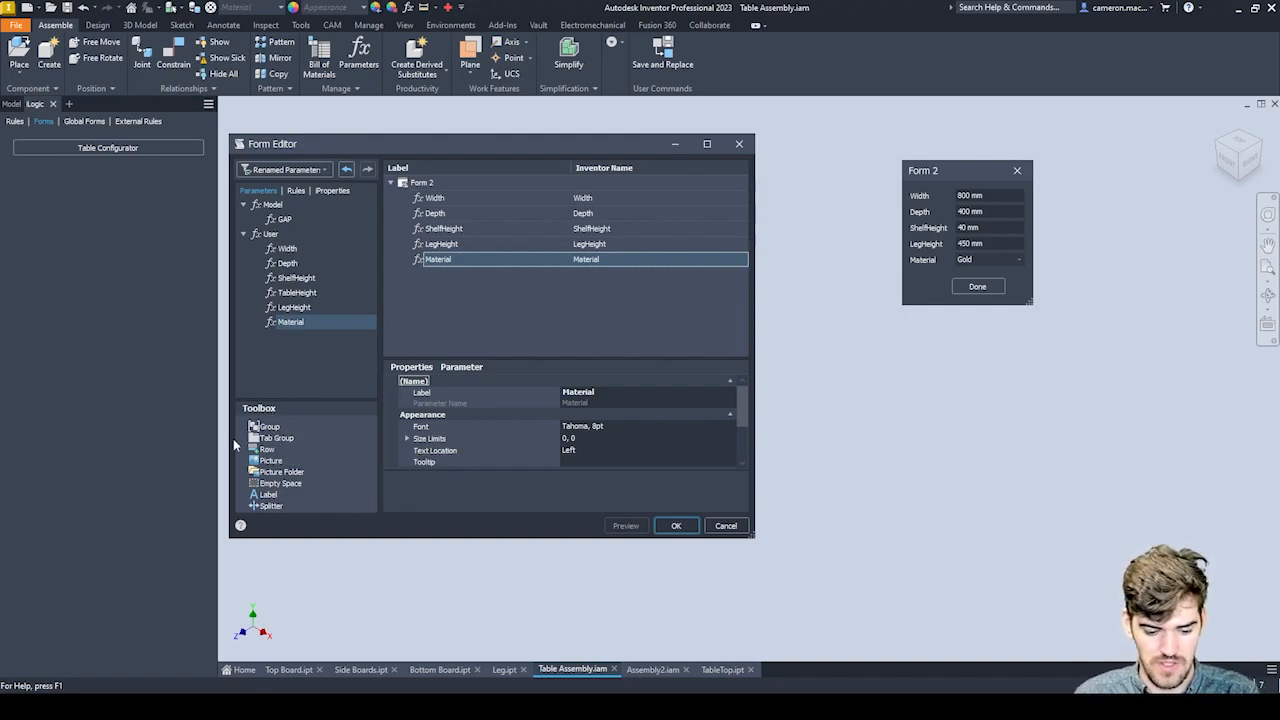
Group ShelfHeight and LegHeight side by side in a new form row and insert an empty space above that row.
drag(266, 449, 537, 317)
mouse_move(470, 271)
mouse_down()
mouse_move(452, 240)
mouse_move(447, 281)
mouse_up()
click(450, 259)
click(452, 246)
mouse_move(449, 229)
mouse_down()
mouse_move(451, 254)
mouse_move(435, 238)
mouse_up()
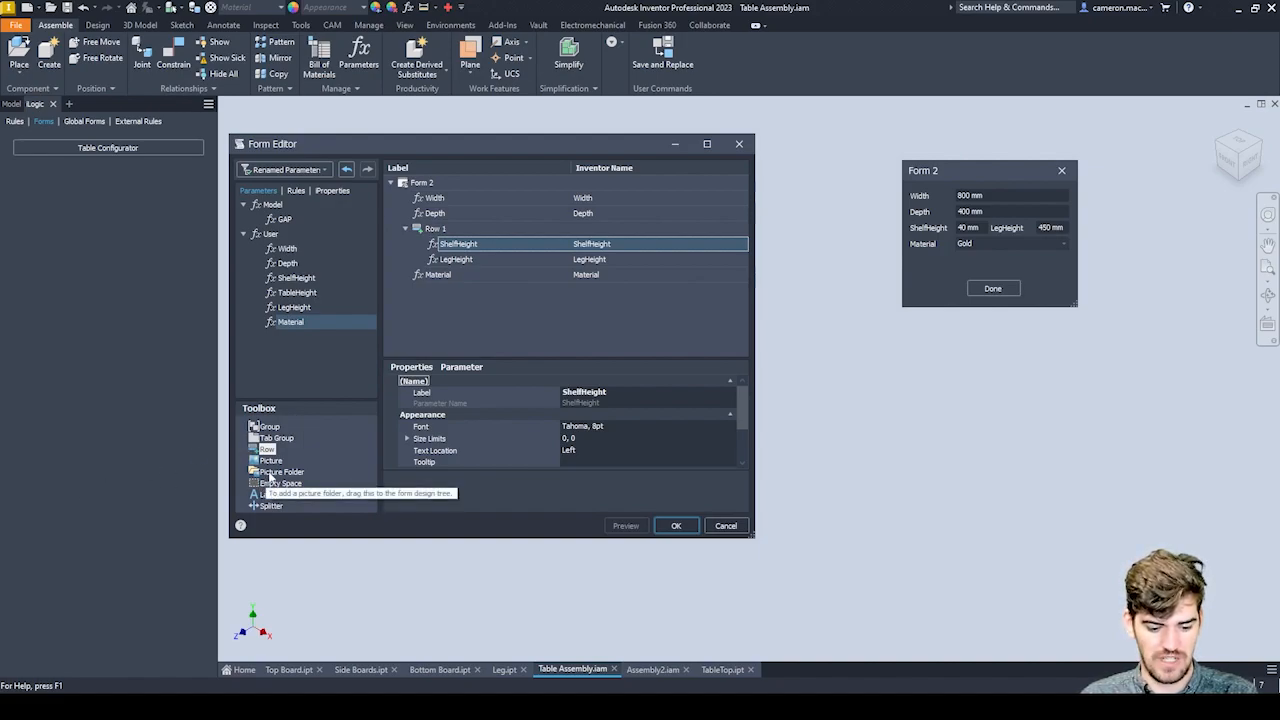
mouse_move(290, 486)
mouse_down()
mouse_move(479, 342)
mouse_move(482, 244)
mouse_move(428, 219)
mouse_up()
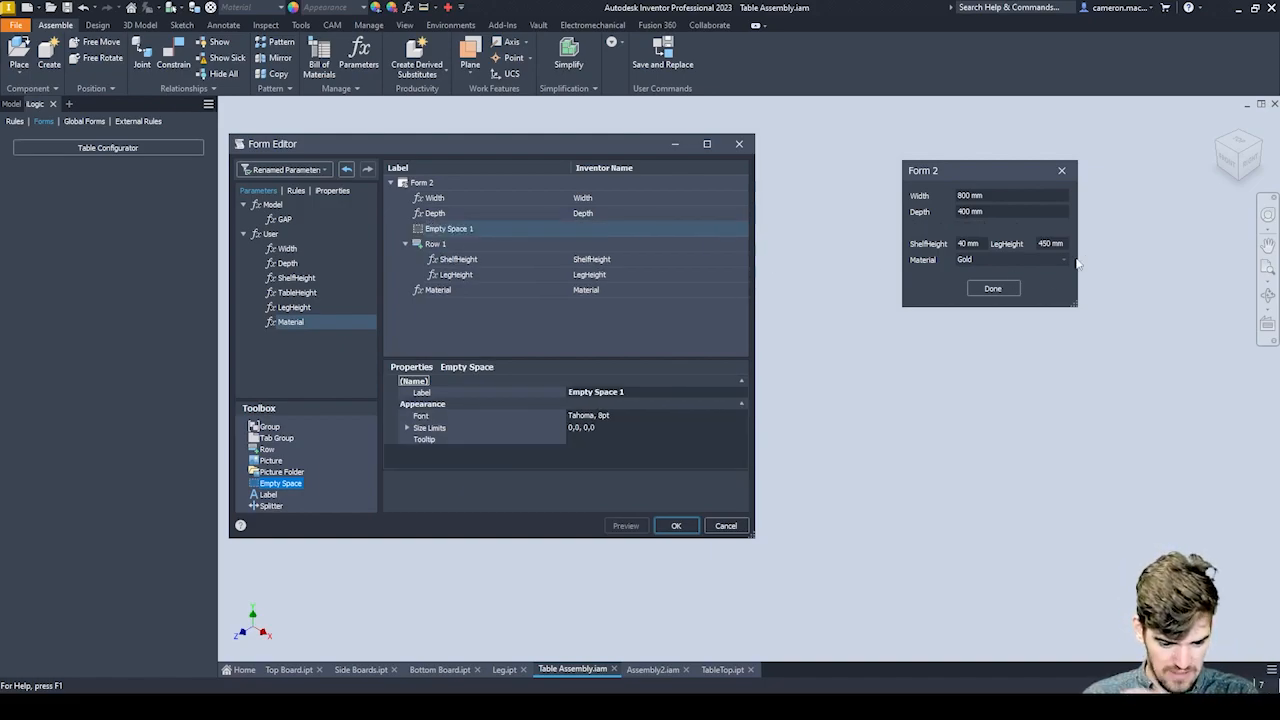
Add a text label named Materials to the form and place it directly above the Material parameter.
mouse_move(268, 494)
mouse_down()
mouse_move(468, 334)
mouse_move(452, 228)
mouse_move(449, 244)
mouse_up()
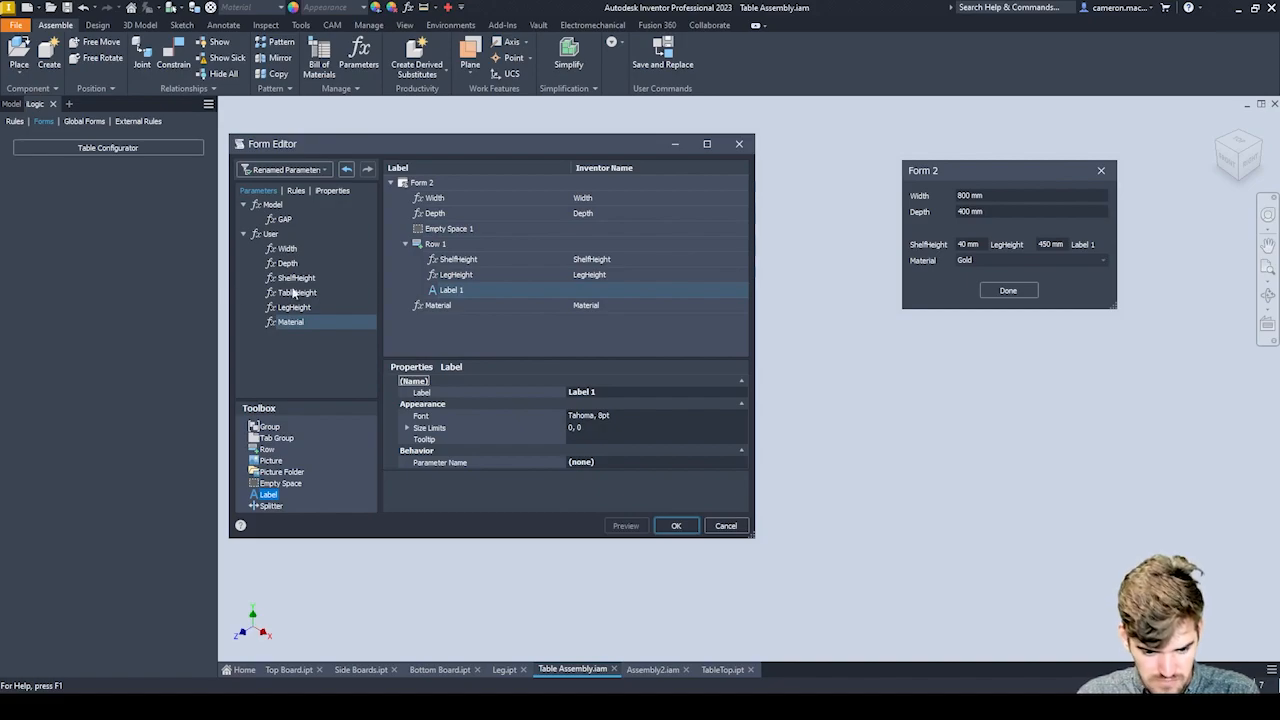
mouse_move(452, 289)
mouse_down()
mouse_move(431, 236)
mouse_move(406, 240)
mouse_up()
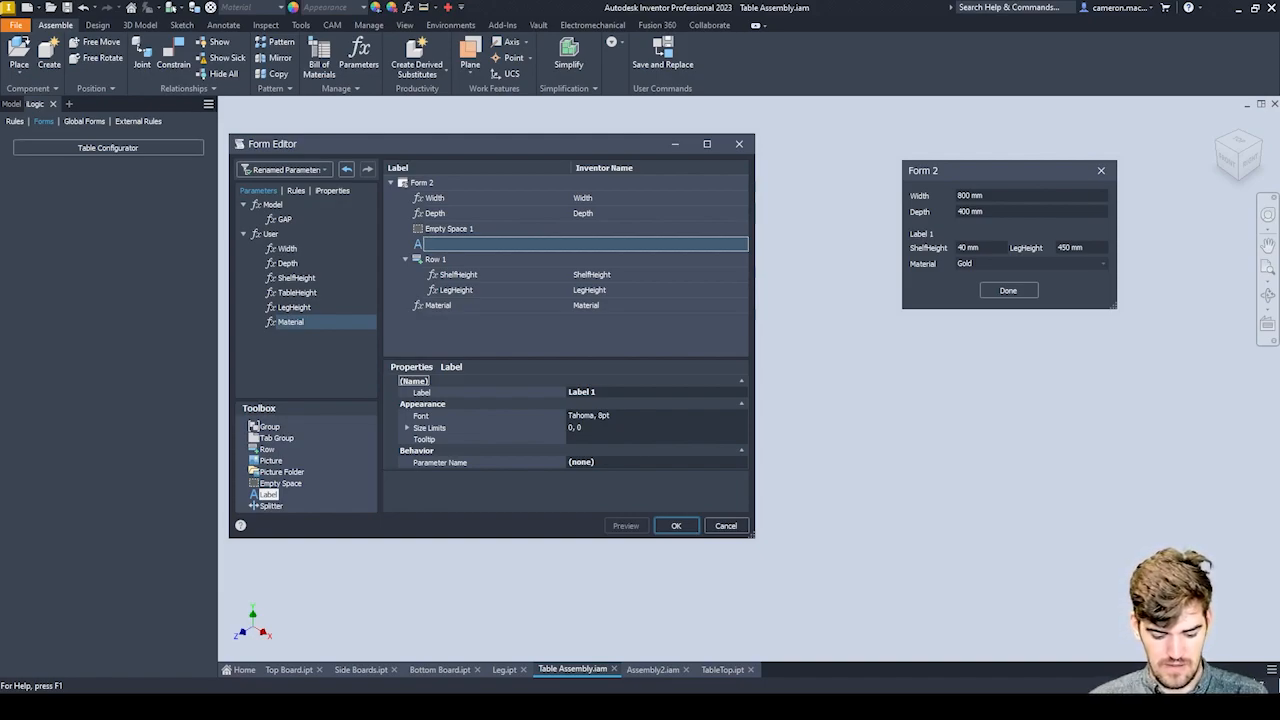
text(Mat)
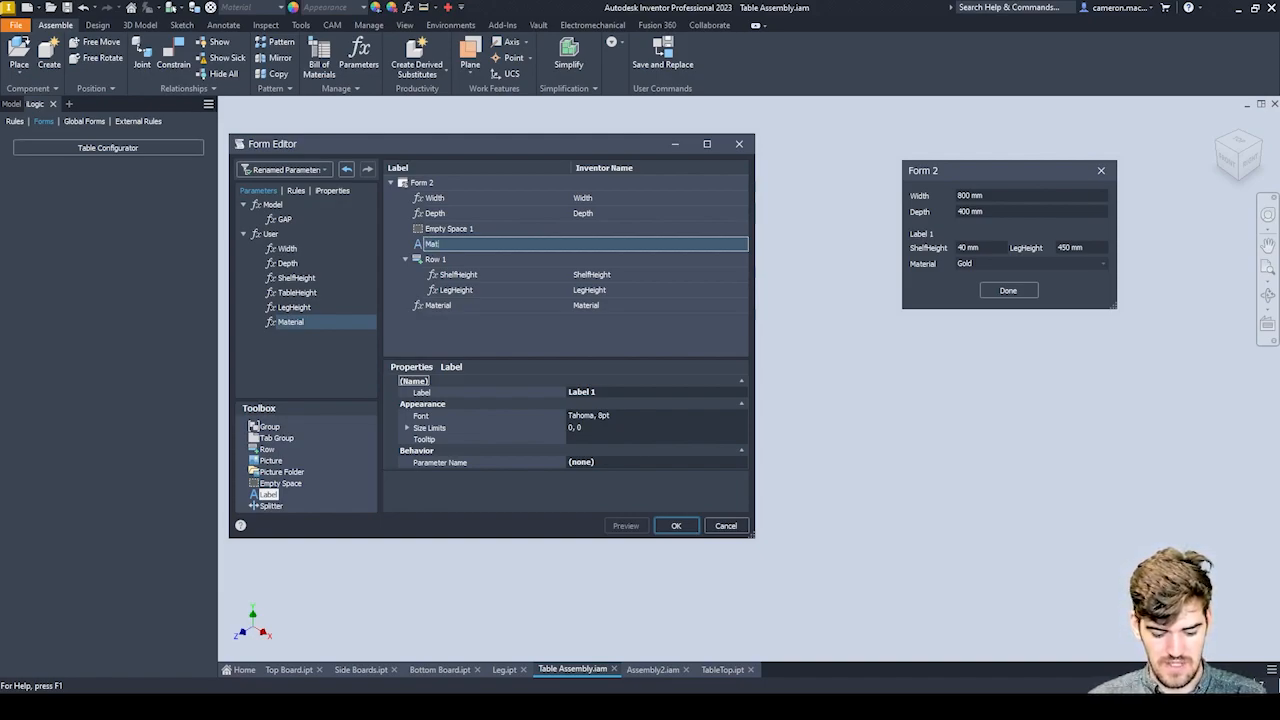
text(erials)
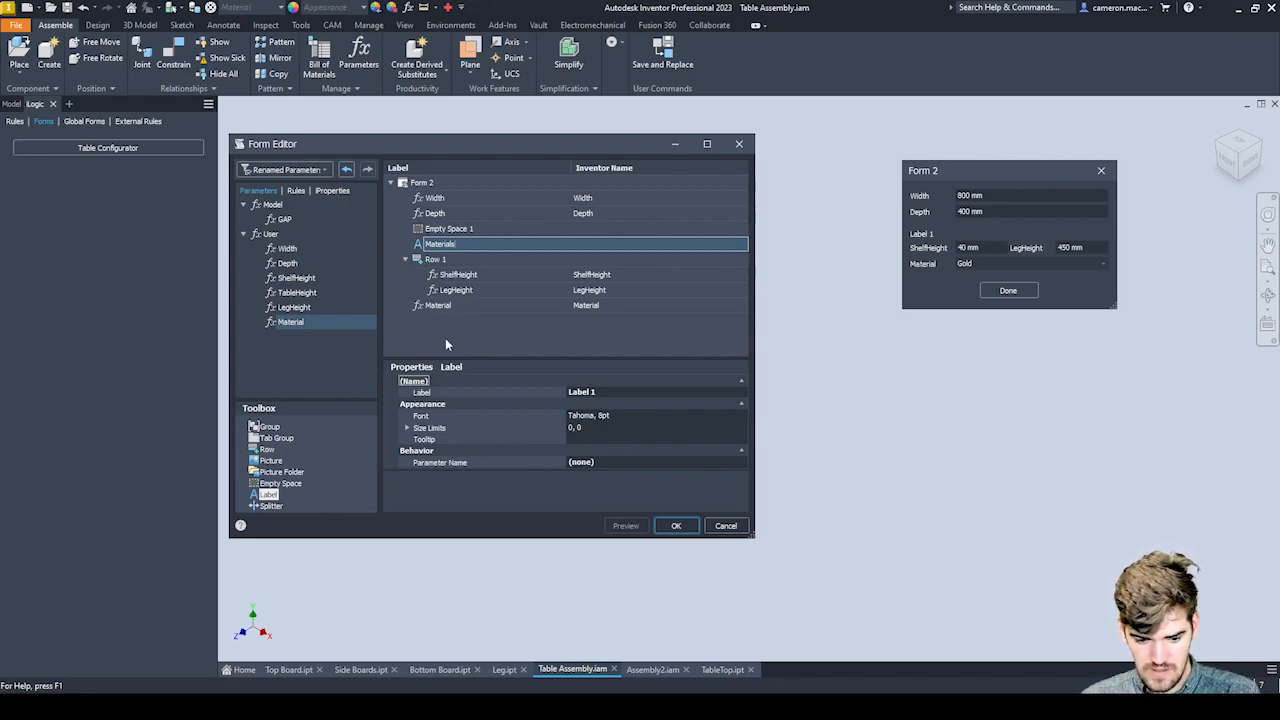
key(Return)
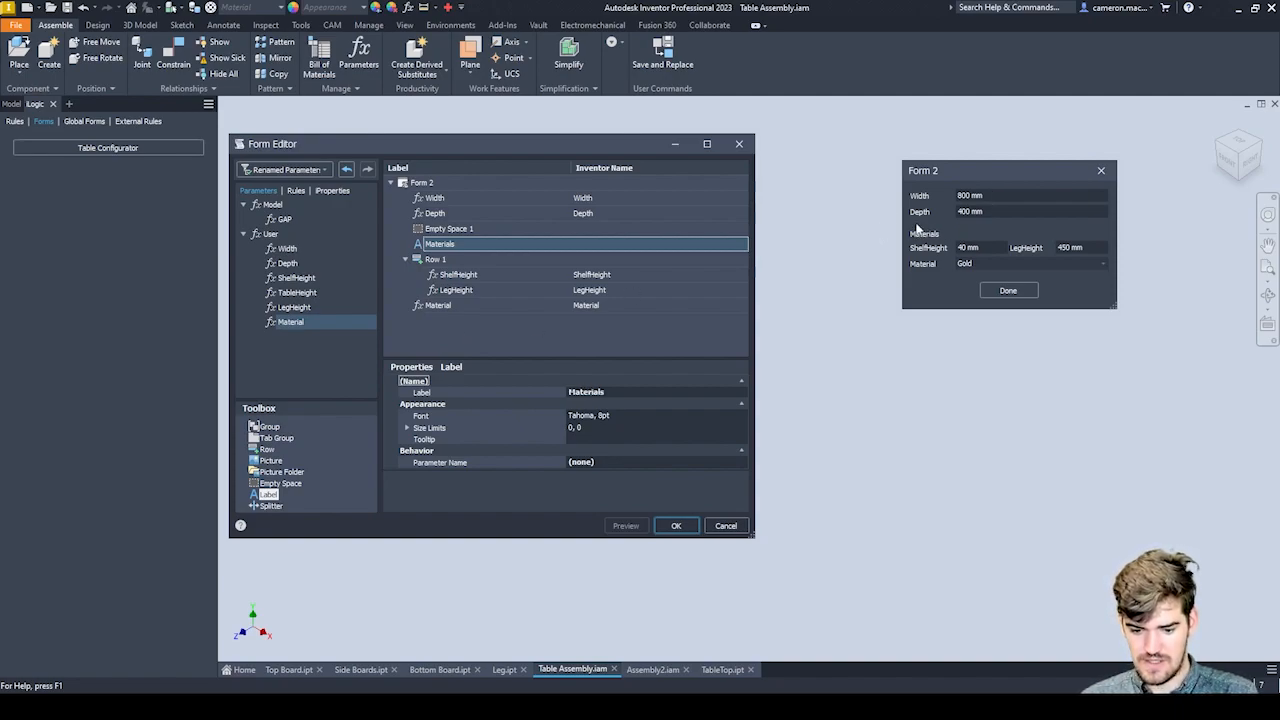
drag(436, 245, 438, 309)
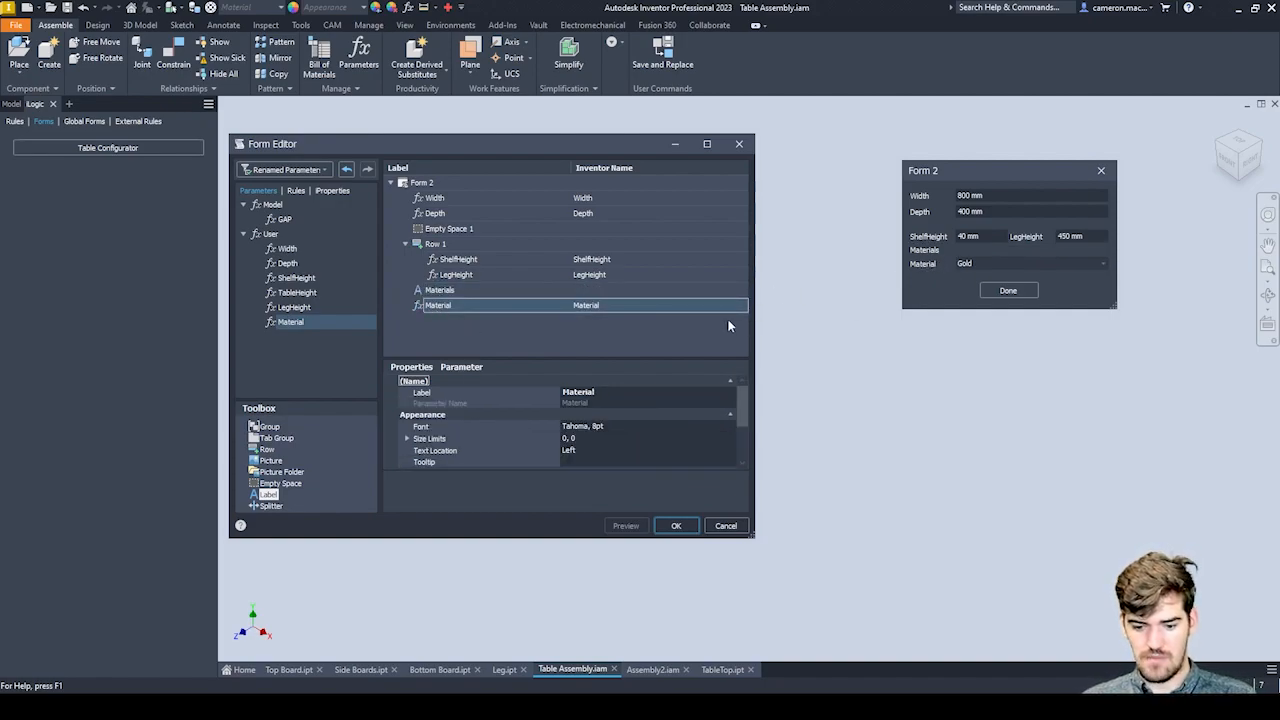
Rename the Material parameter's label in the form to Leg.
double_click(447, 307)
click(433, 308)
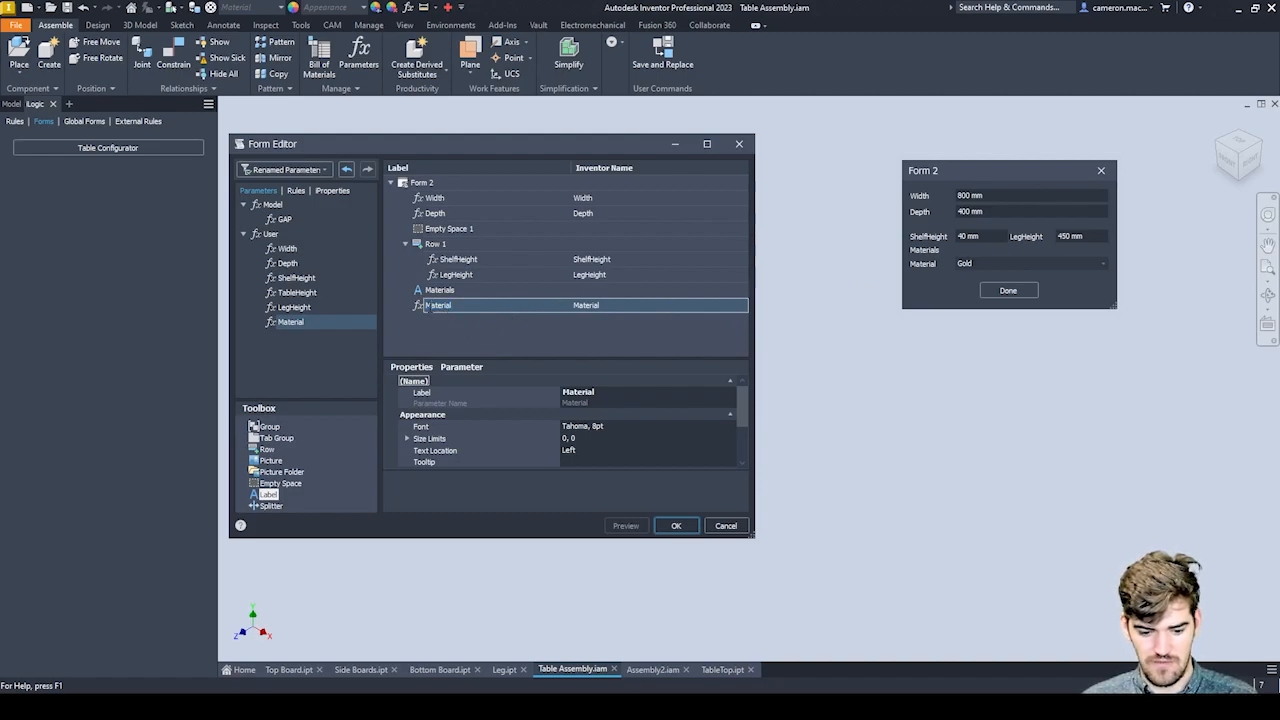
key(ctrl+a)
key(BackSpace)
text(Leg)
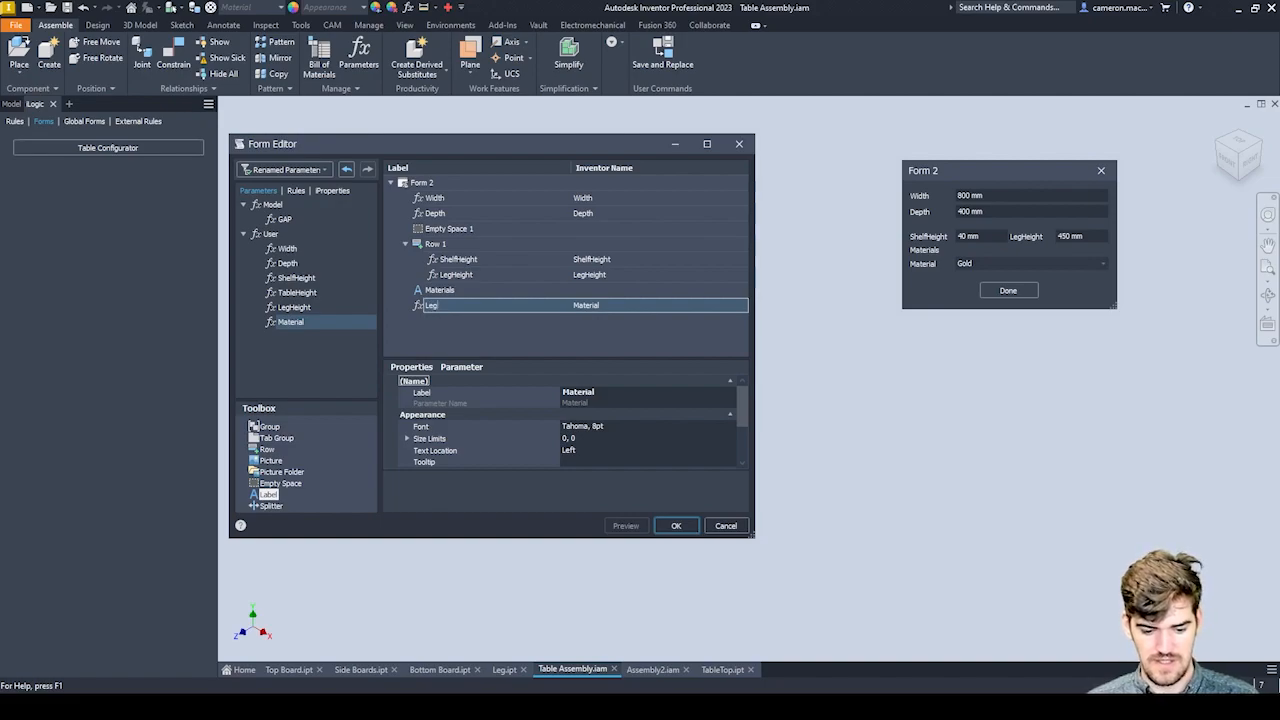
click(447, 336)
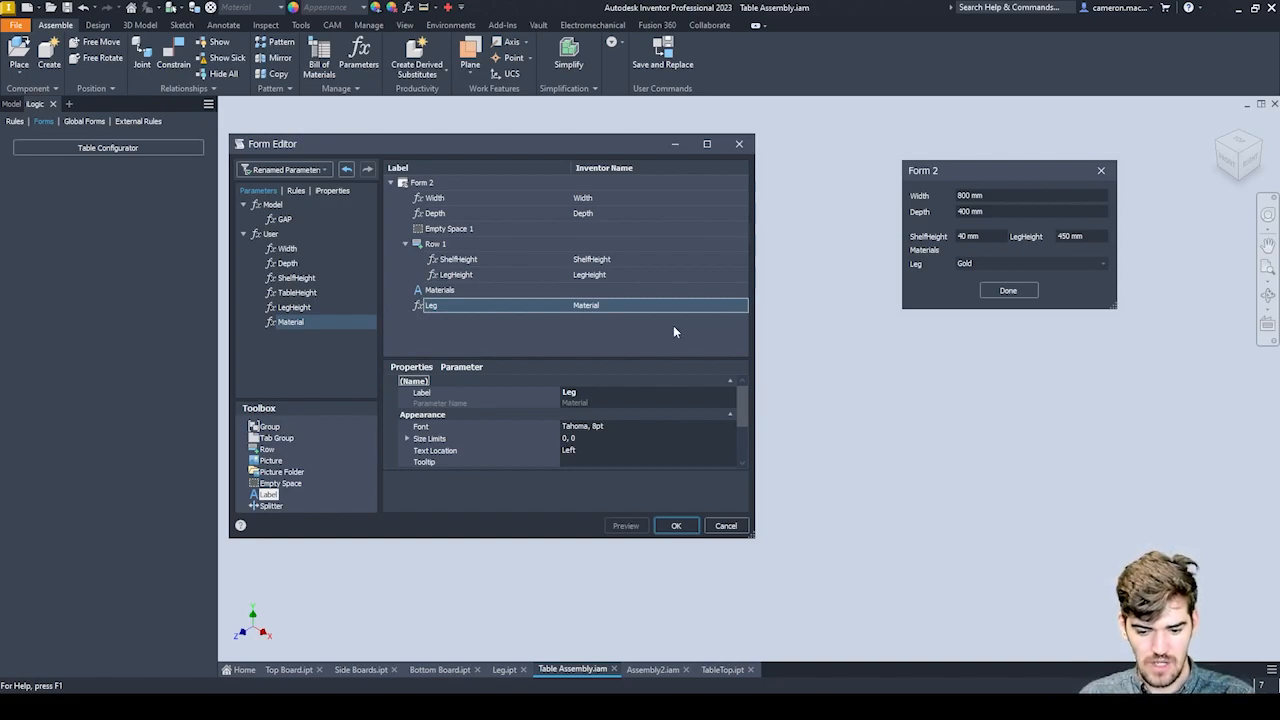
Enlarge the form editor's property area and examine the Width entry's label and size limits.
click(491, 200)
click(495, 212)
click(494, 203)
click(502, 213)
click(543, 200)
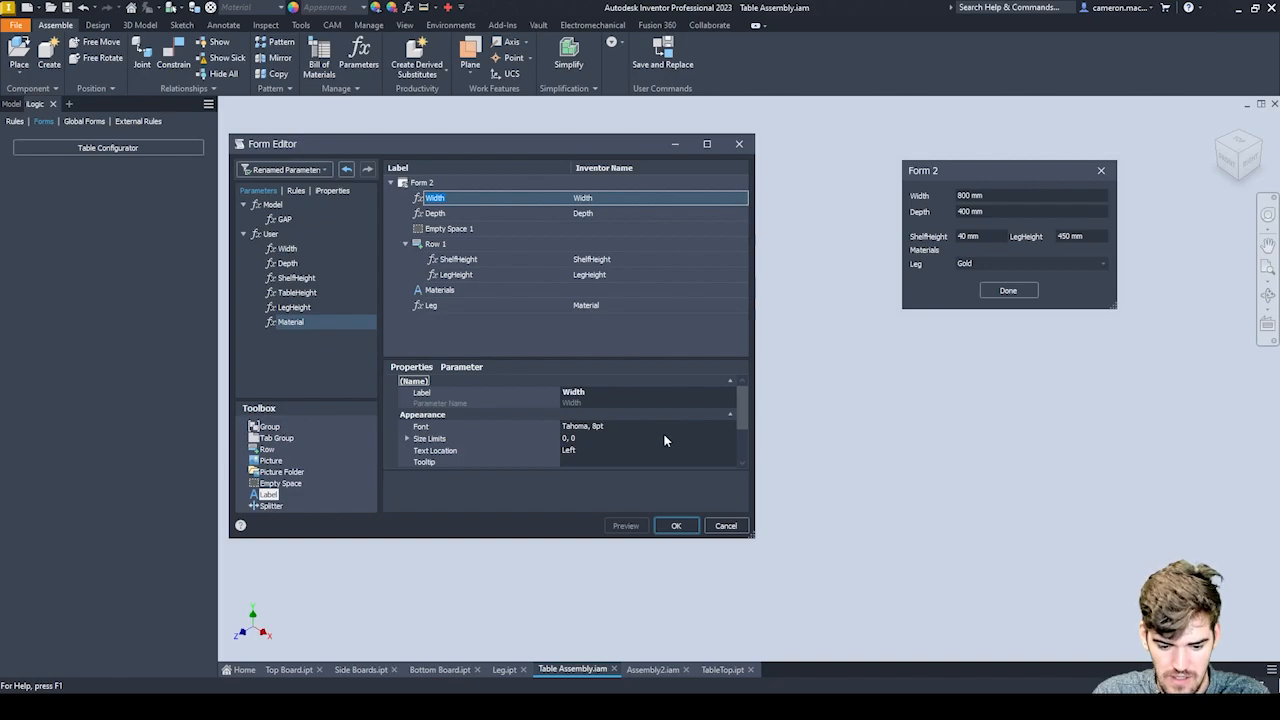
drag(569, 540, 569, 624)
drag(563, 448, 558, 390)
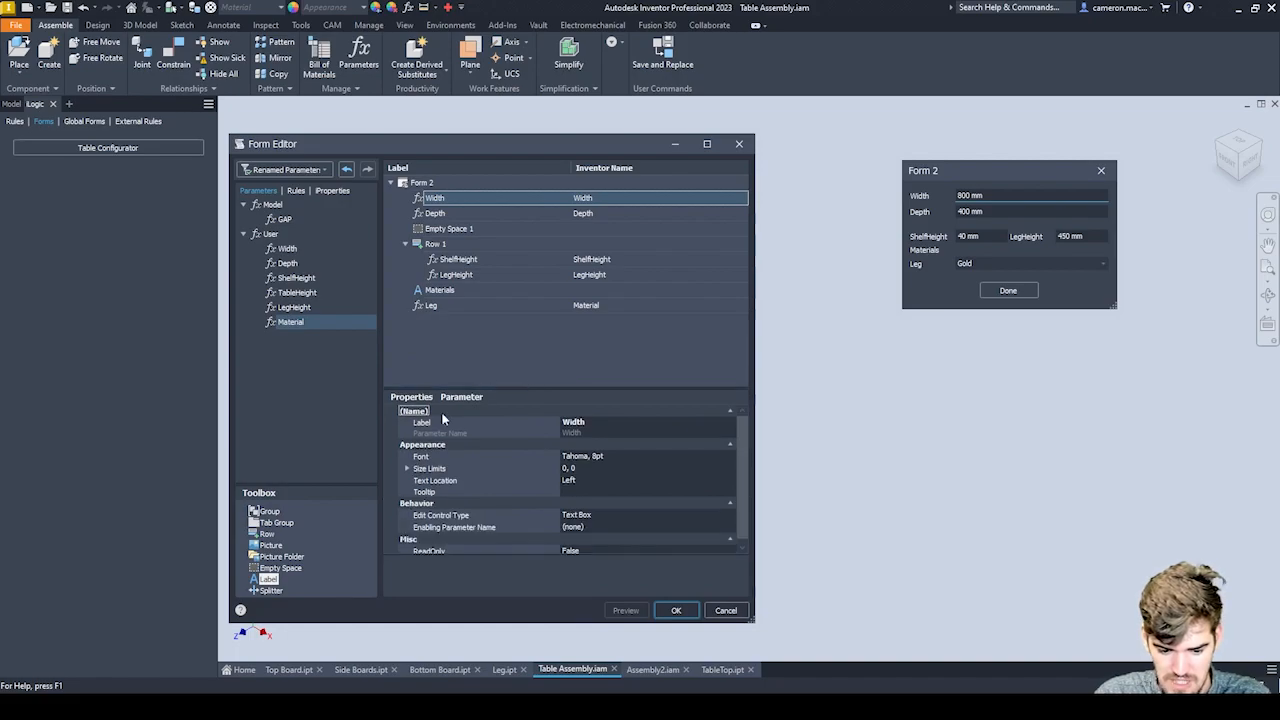
click(581, 425)
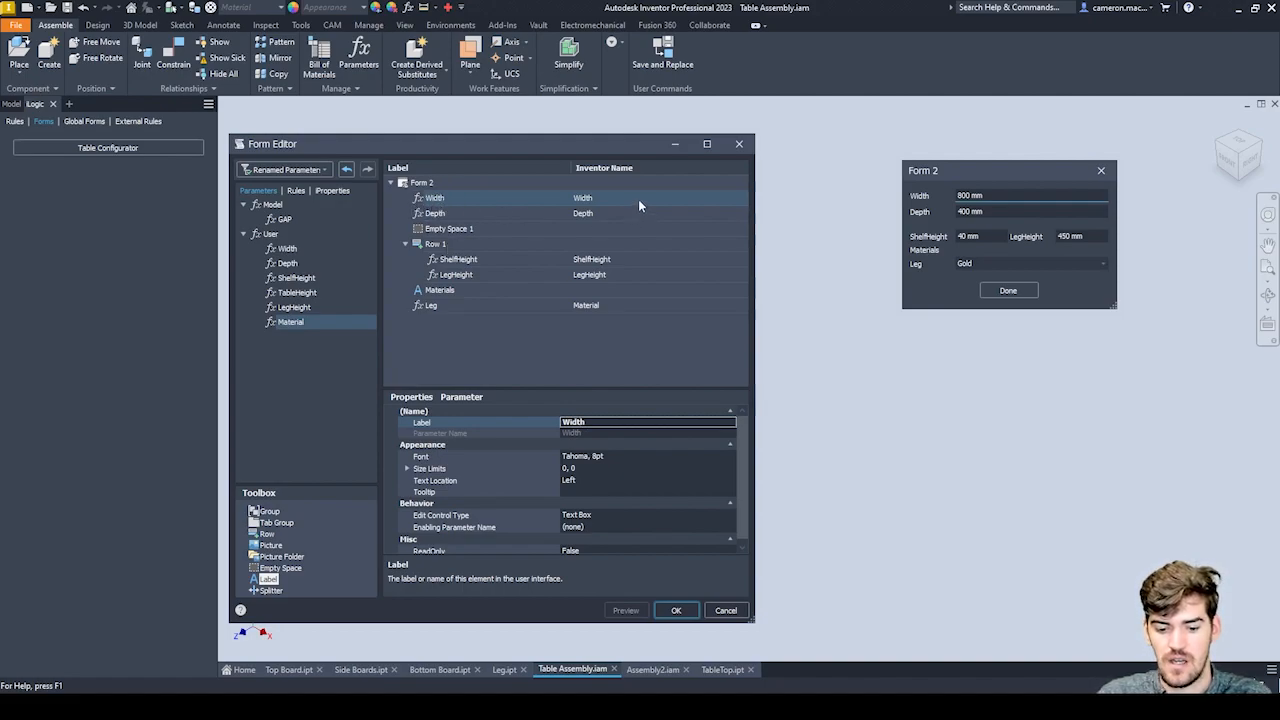
key(ctrl+a)
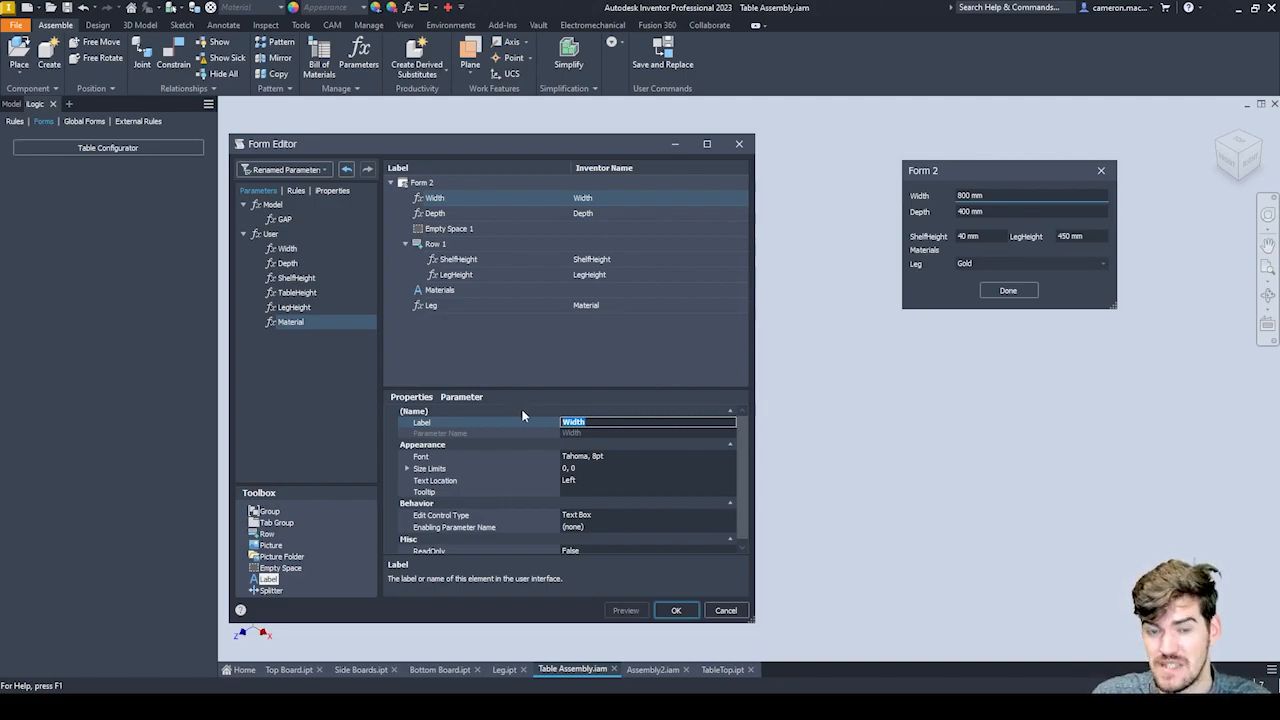
click(576, 468)
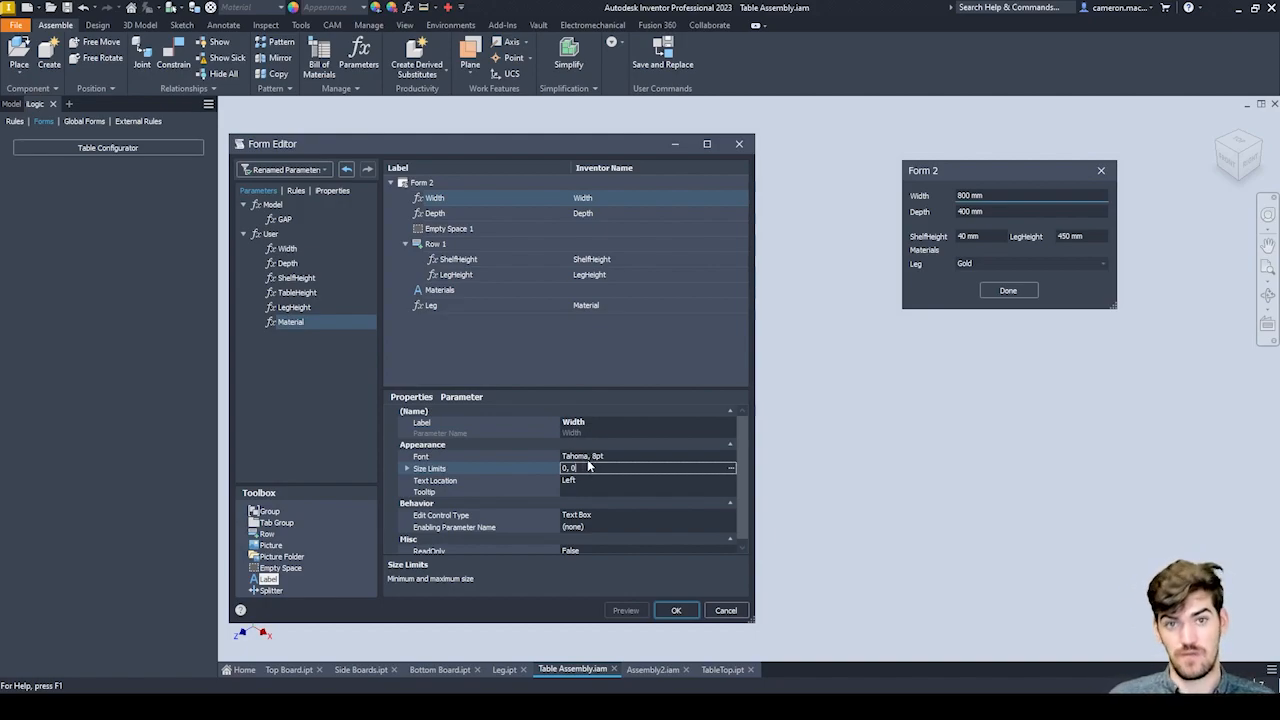
Change the edit control type of the form's Width entry to Slider.
click(580, 515)
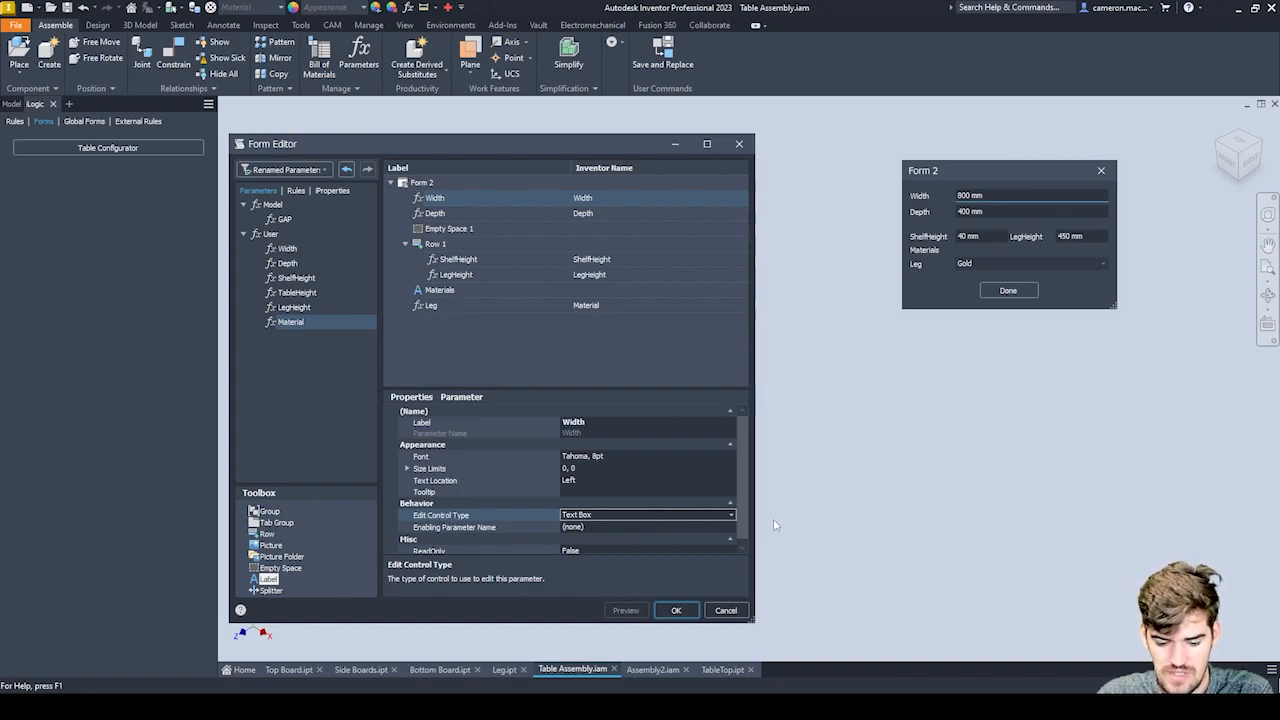
click(731, 519)
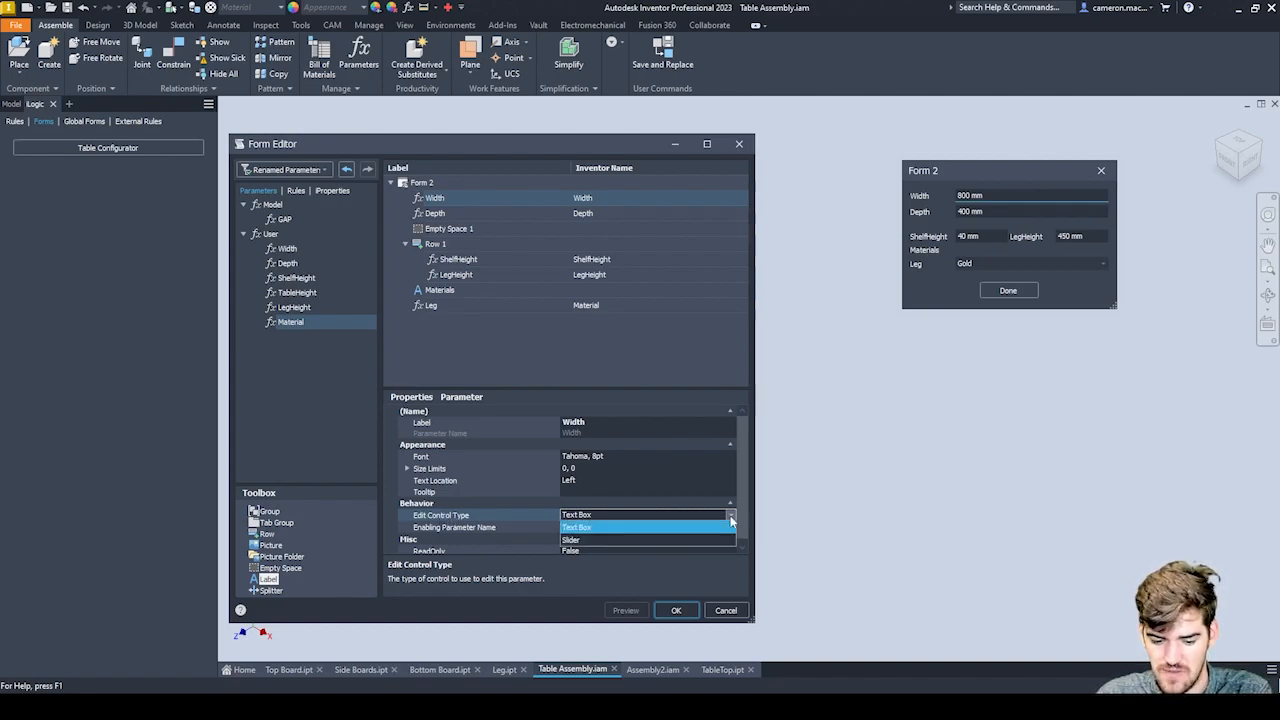
click(583, 547)
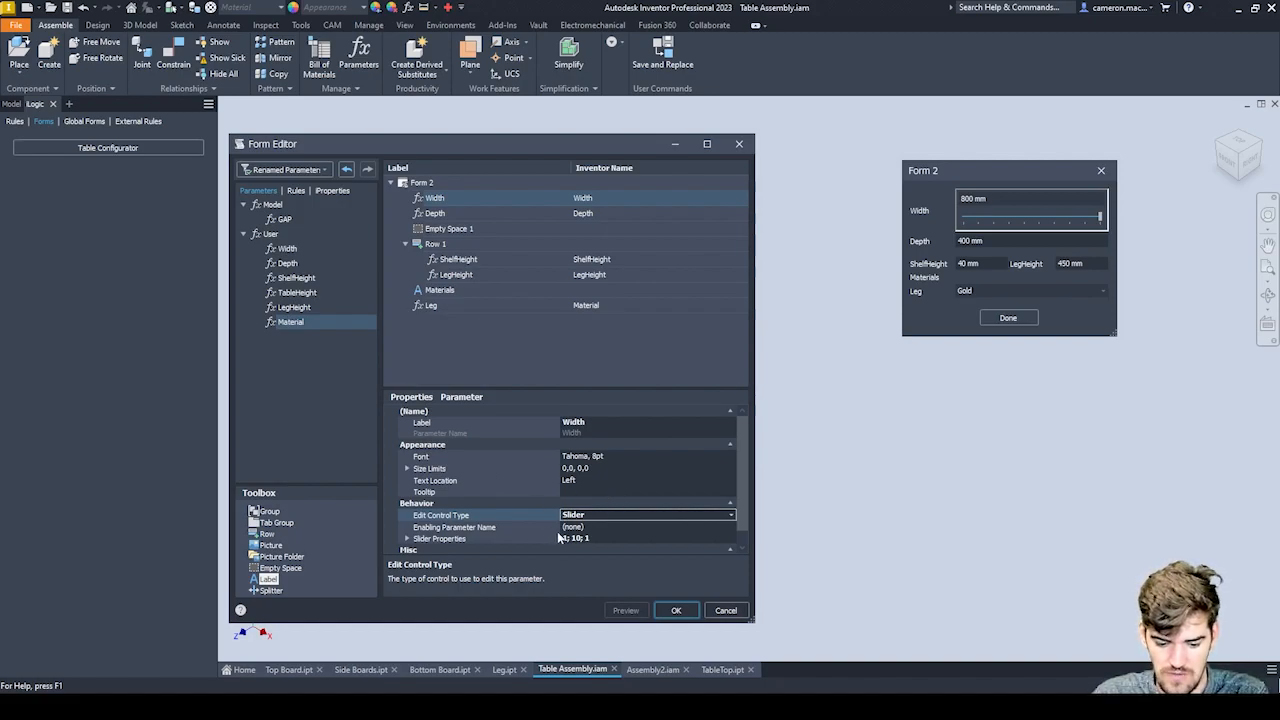
Set the Width slider's minimum to 750, maximum to 1200 and step size to 150, and try the slider in the form preview.
scroll(535, 530, down, 1)
click(407, 524)
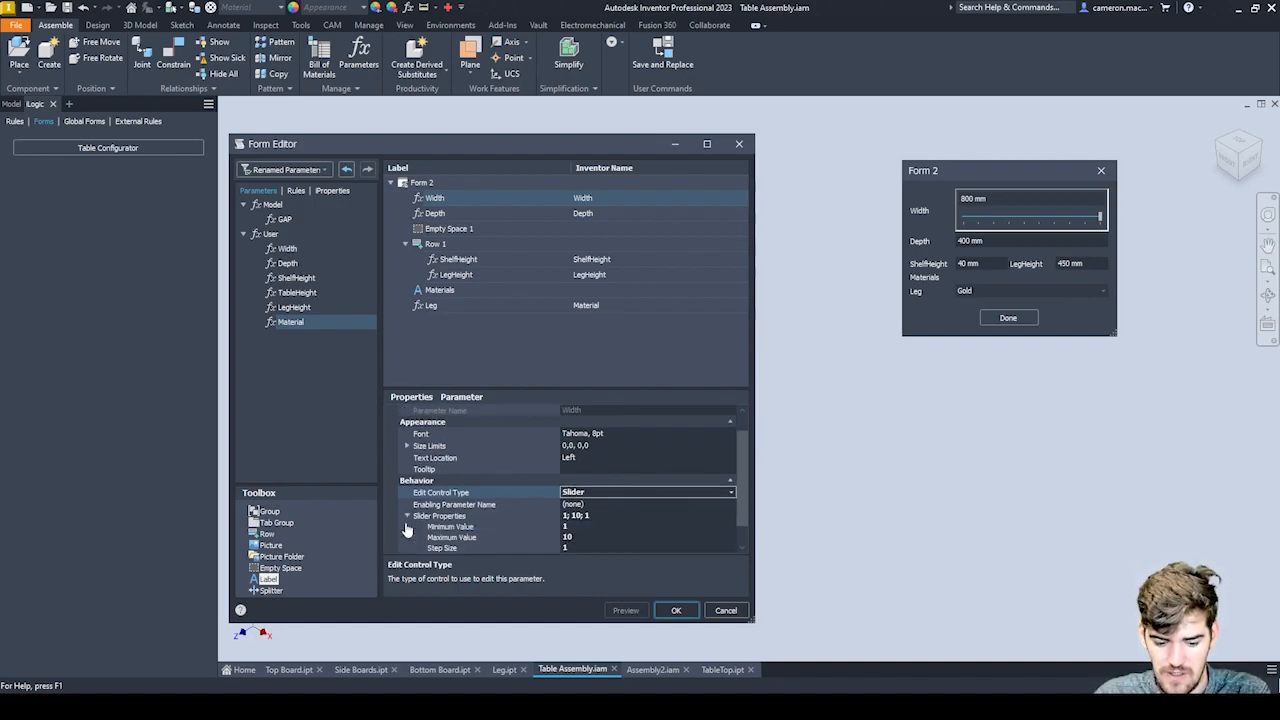
scroll(478, 488, down, 1)
click(578, 505)
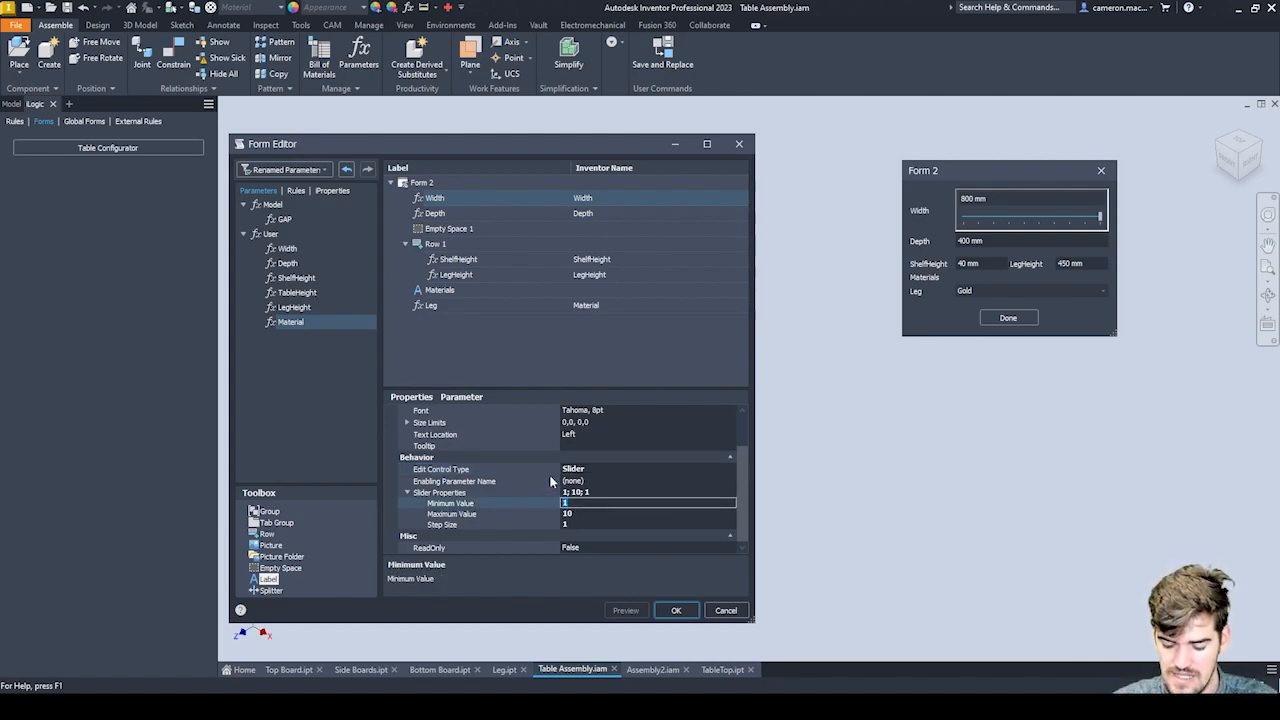
text(750)
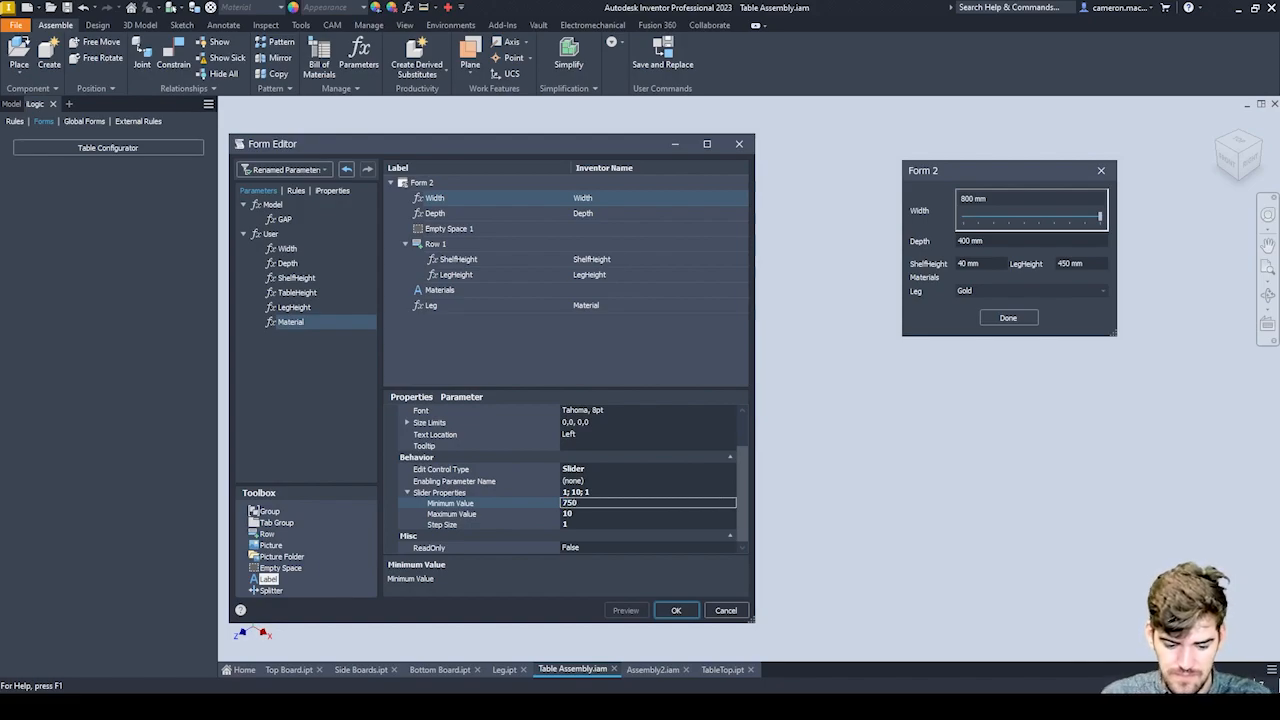
click(535, 513)
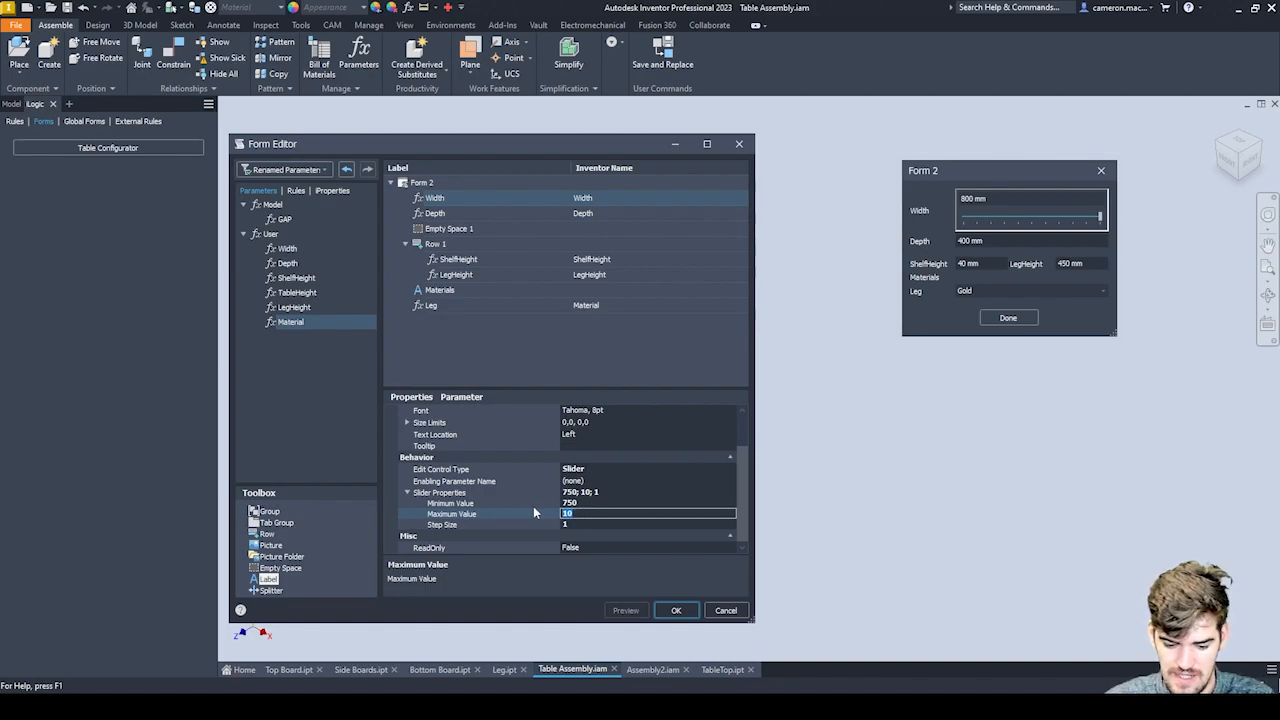
text(2)
key(BackSpace)
text(1200)
click(588, 525)
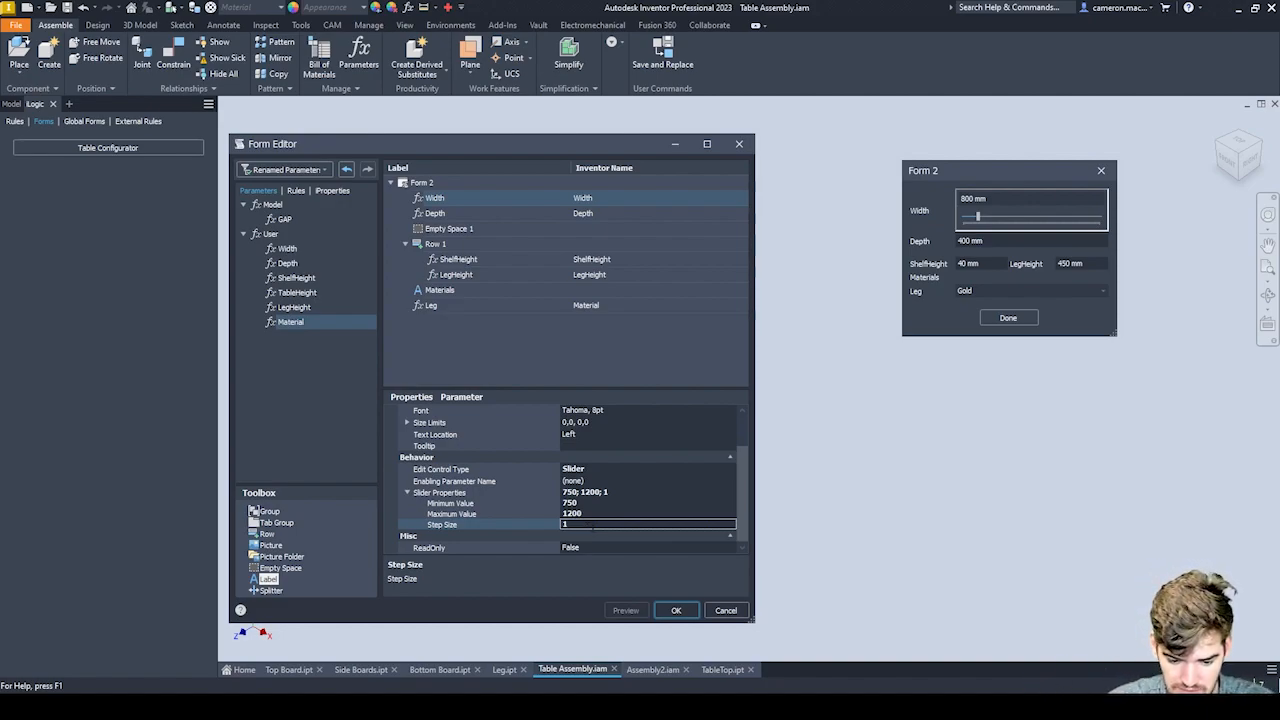
drag(578, 530, 553, 525)
text(150)
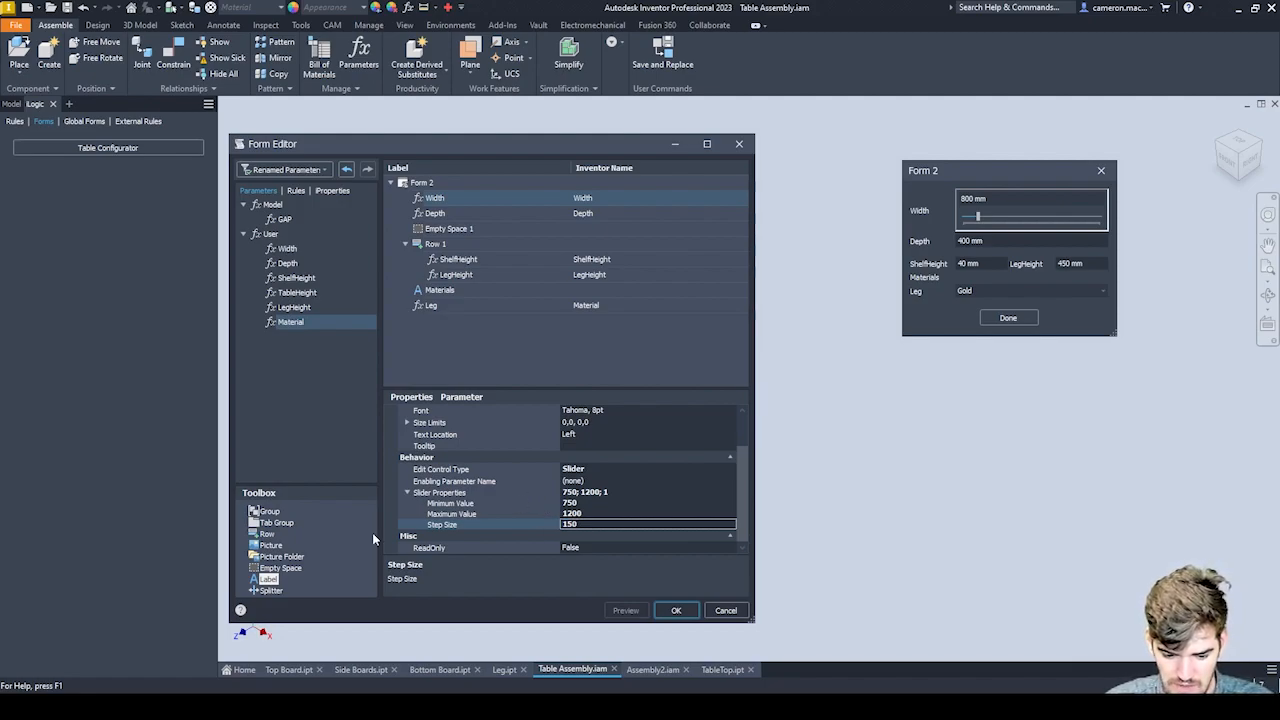
click(407, 513)
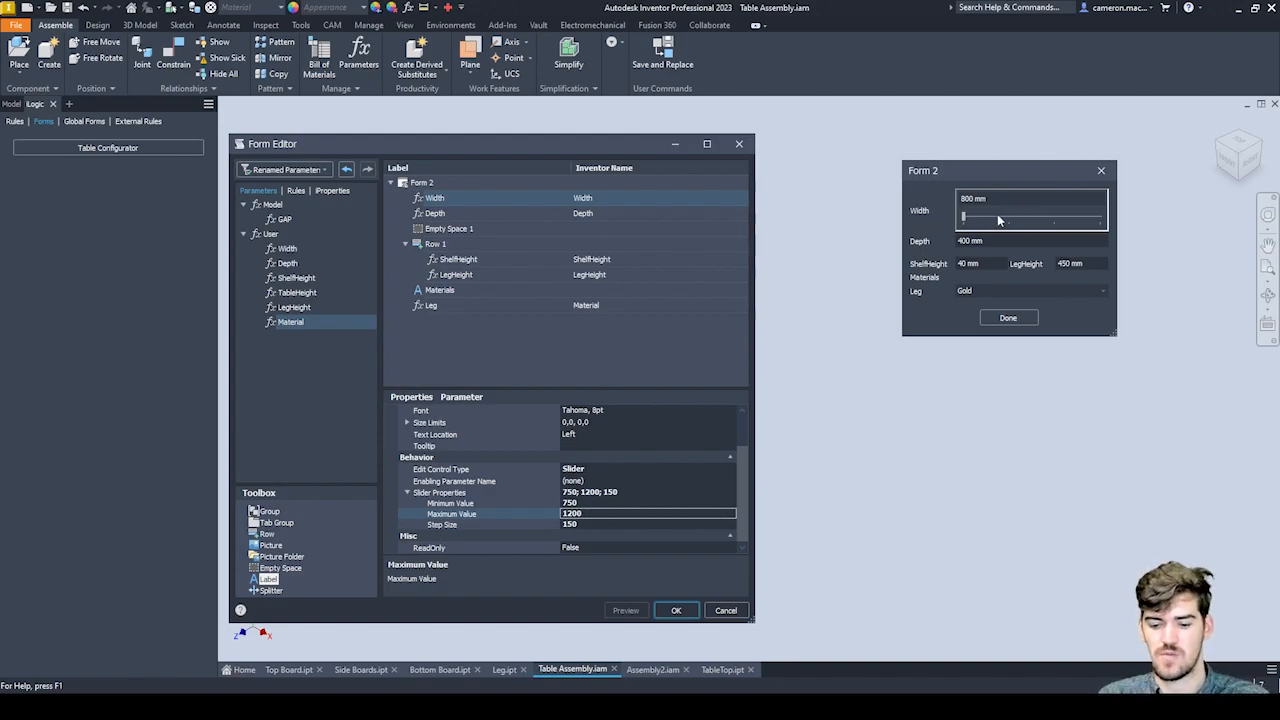
drag(966, 219, 1038, 220)
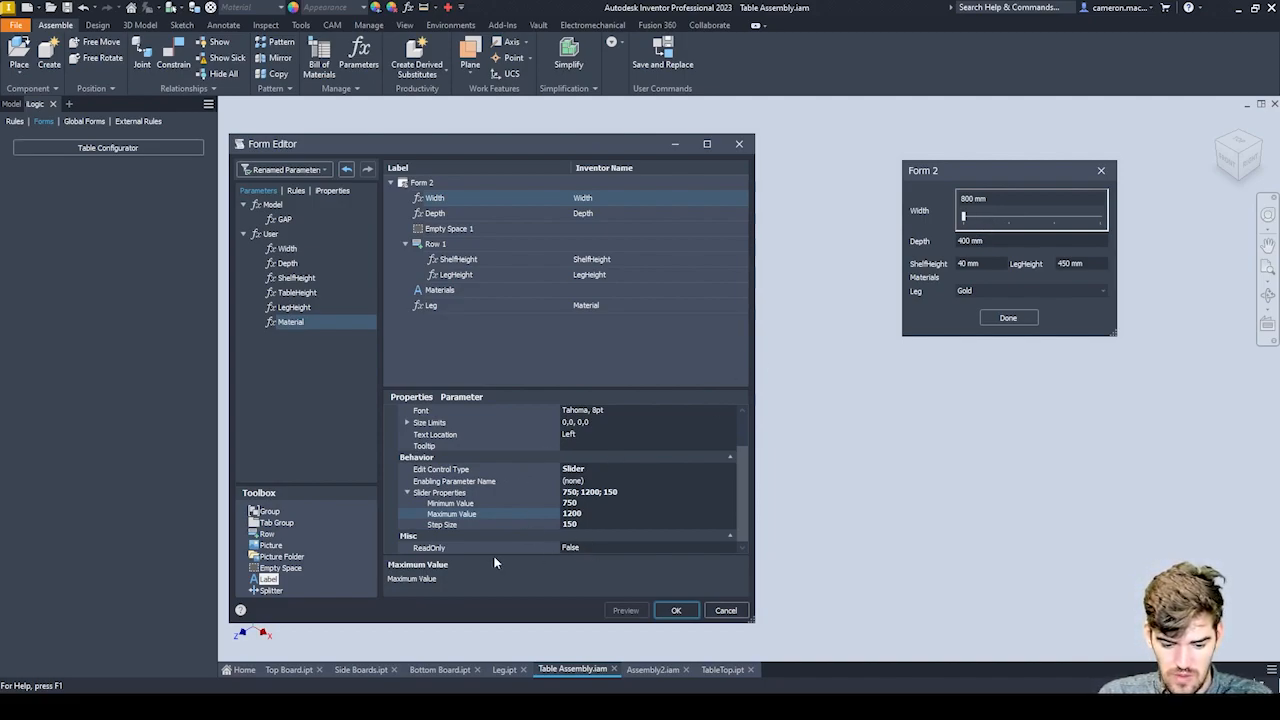
Set the text location of the form's Width entry to Right and check the other placement options.
drag(745, 495, 754, 455)
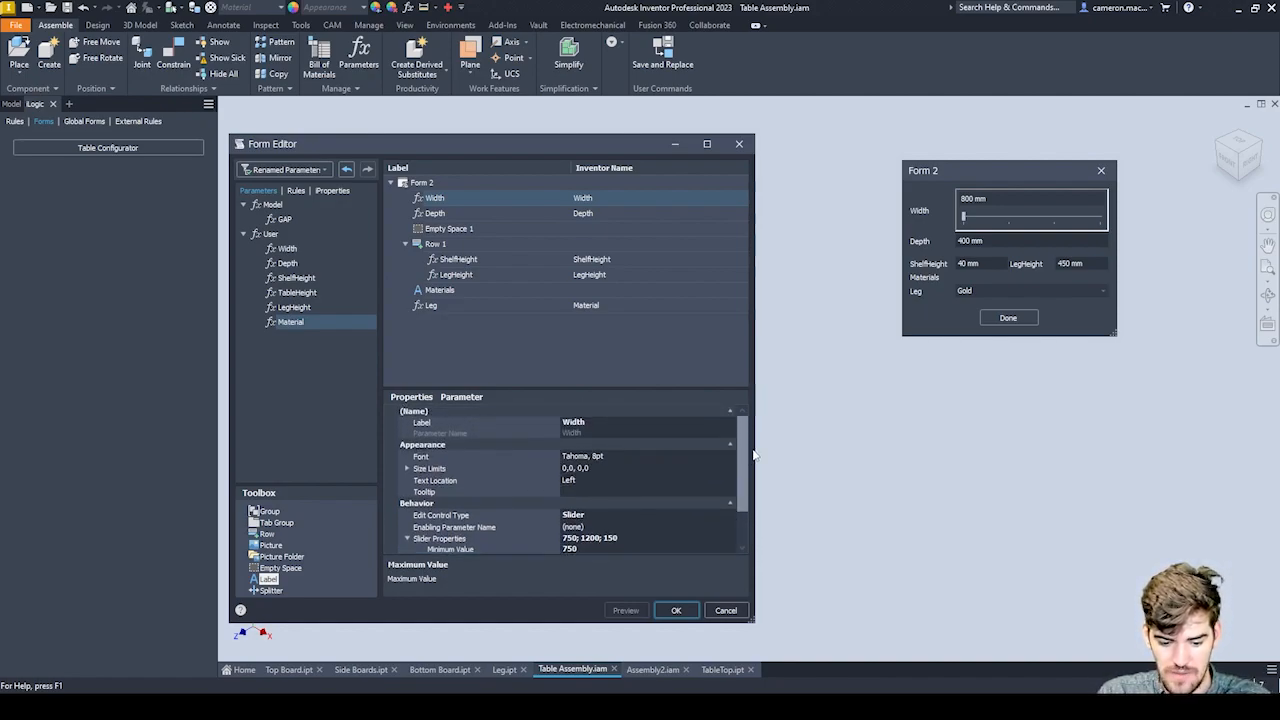
double_click(579, 484)
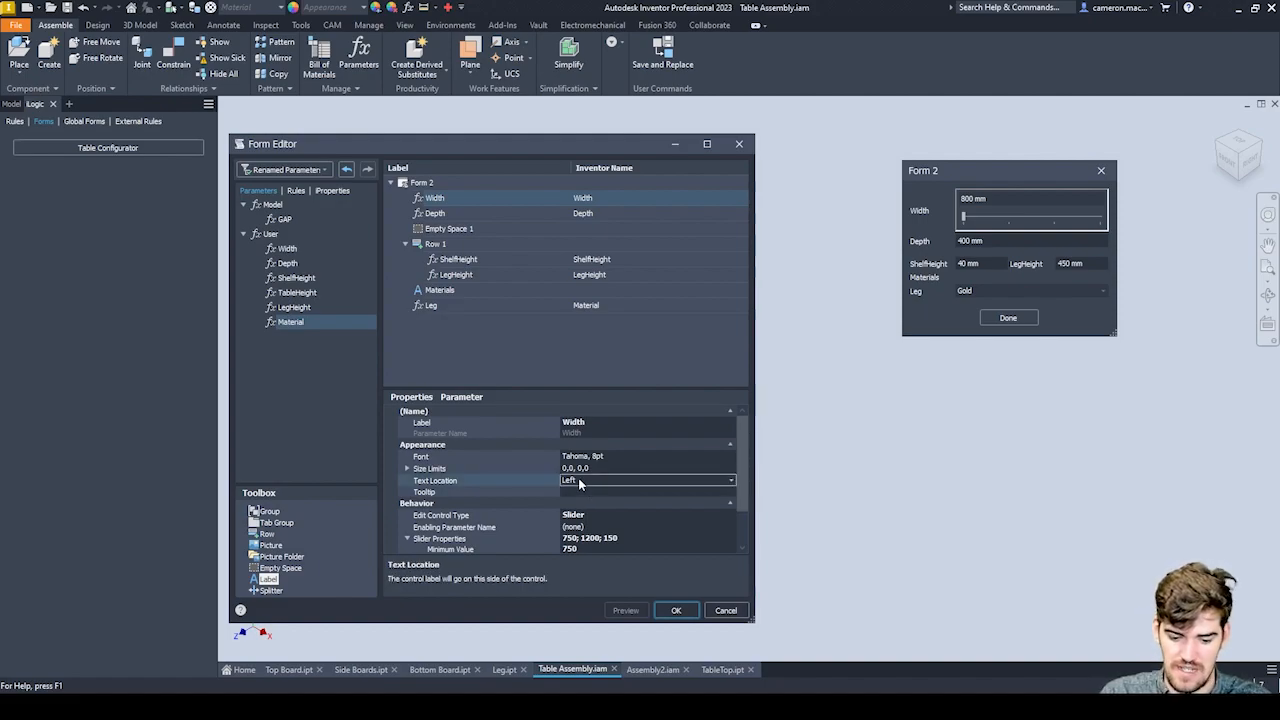
click(729, 485)
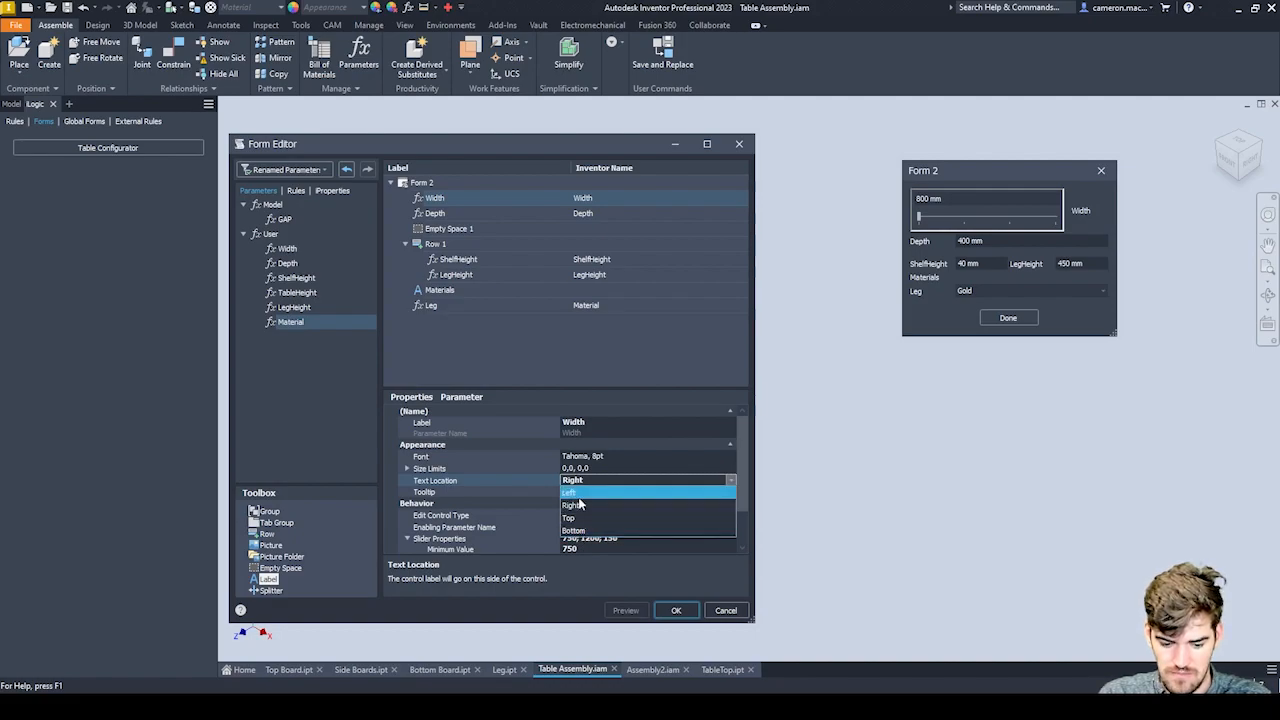
click(522, 481)
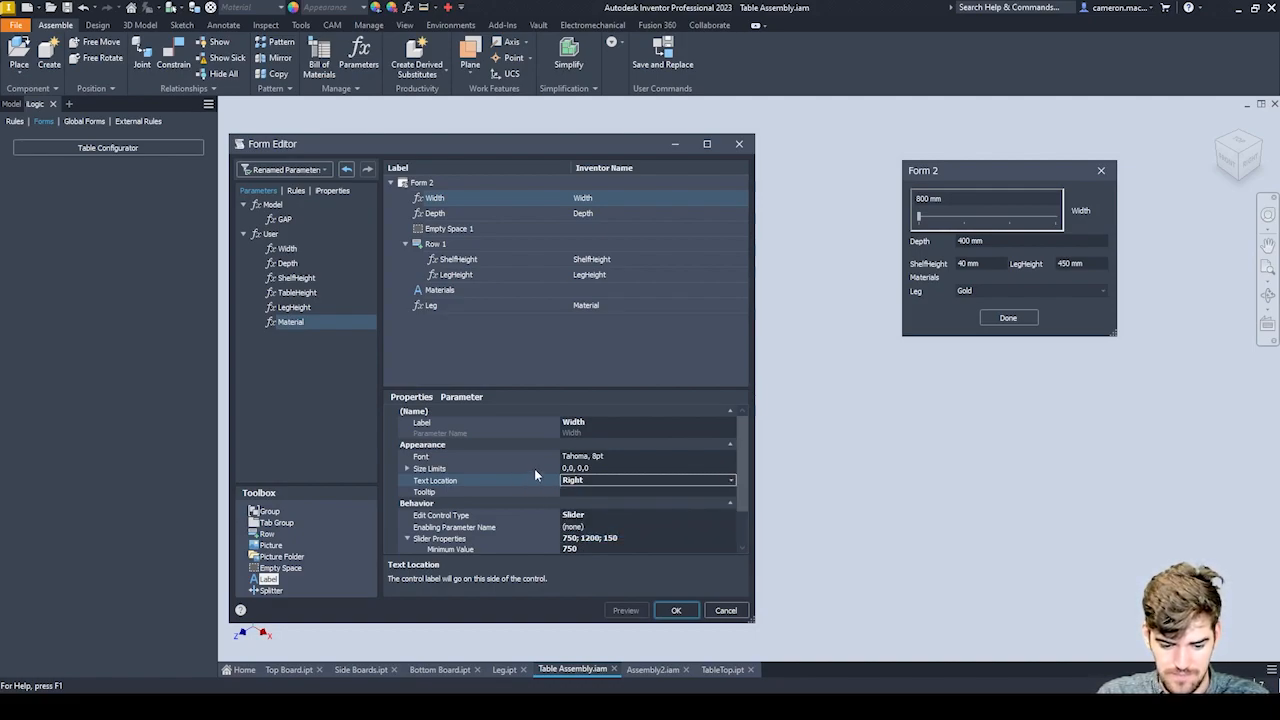
click(731, 481)
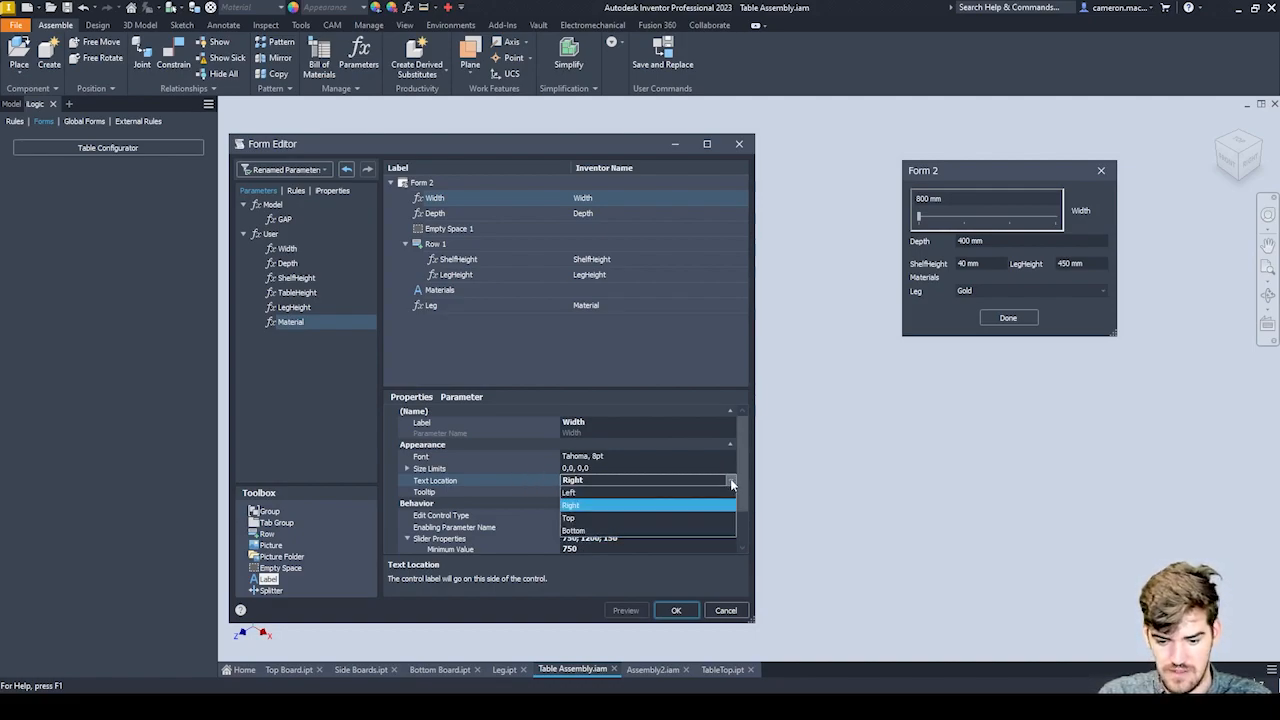
click(731, 481)
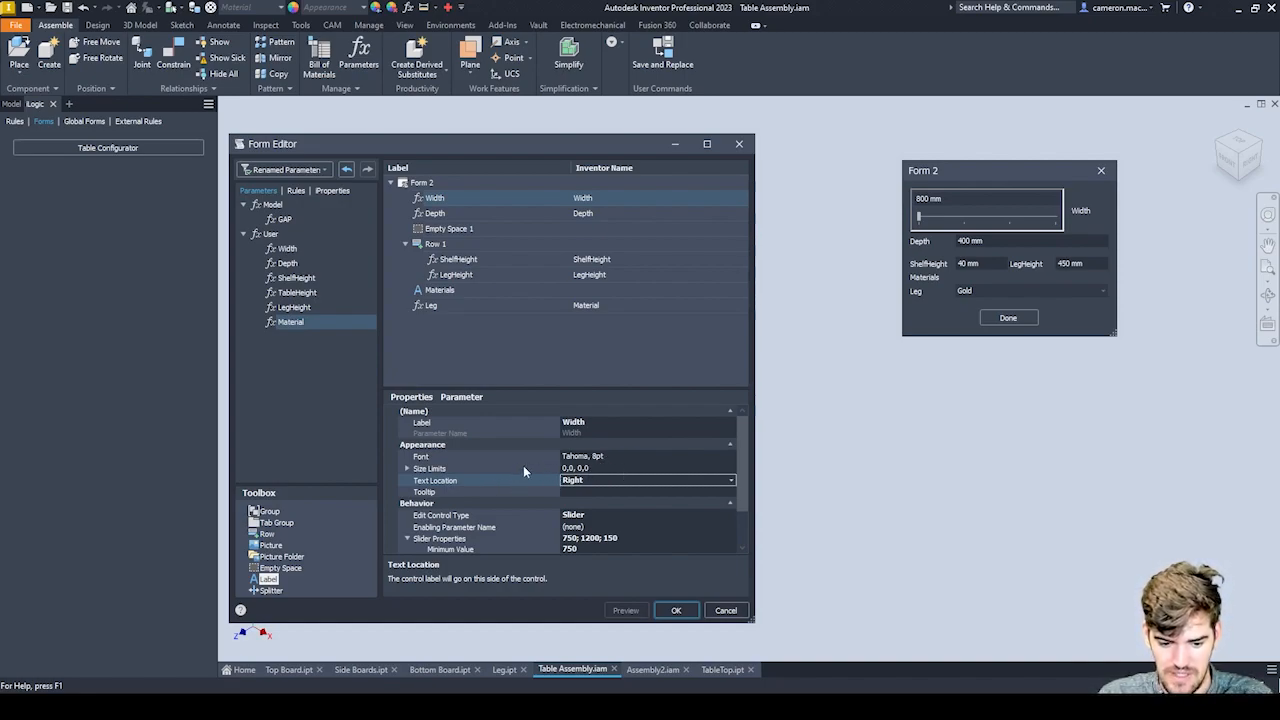
Add the Table Configurator rule to the form below the Leg entry and label it Update.
double_click(485, 214)
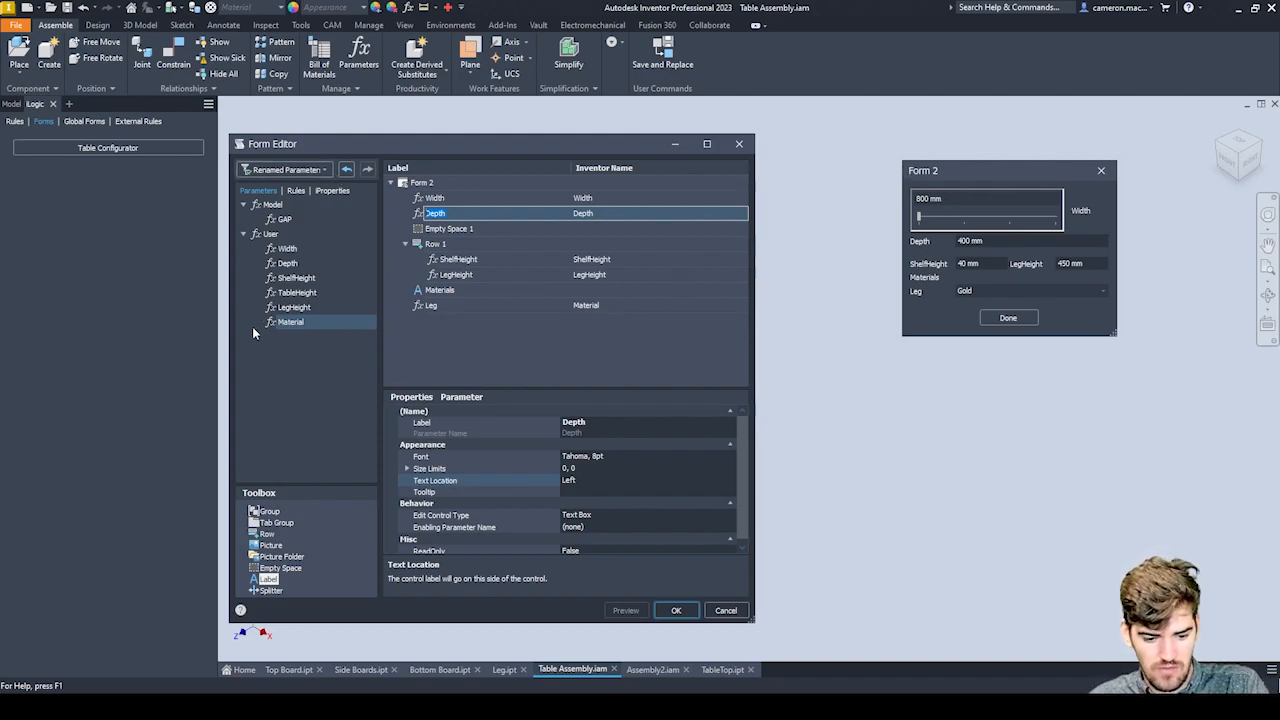
click(295, 191)
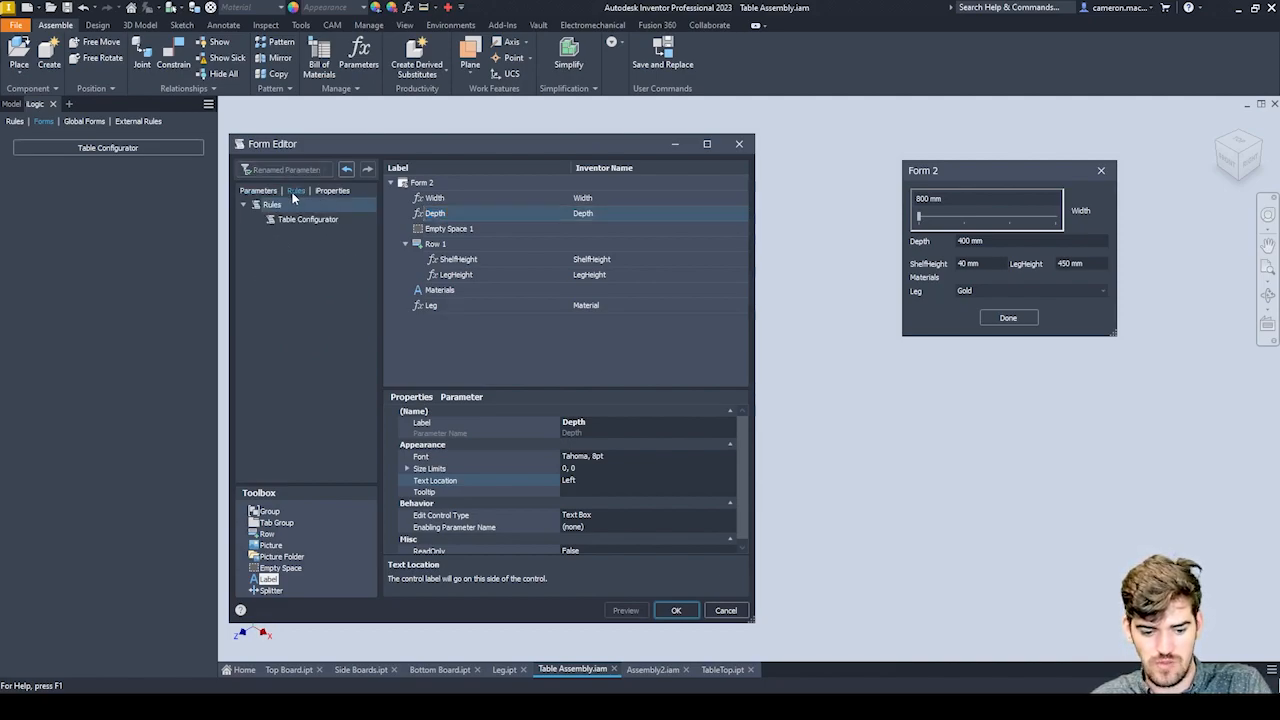
click(297, 220)
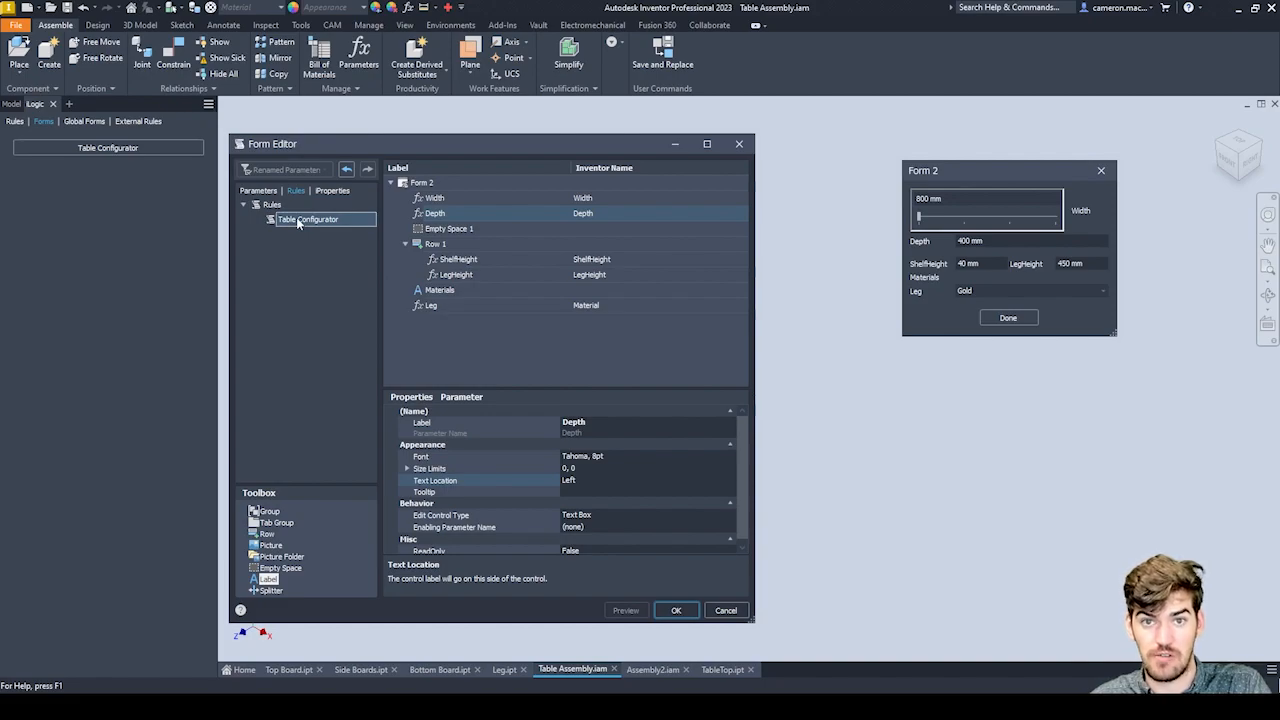
drag(296, 217, 502, 334)
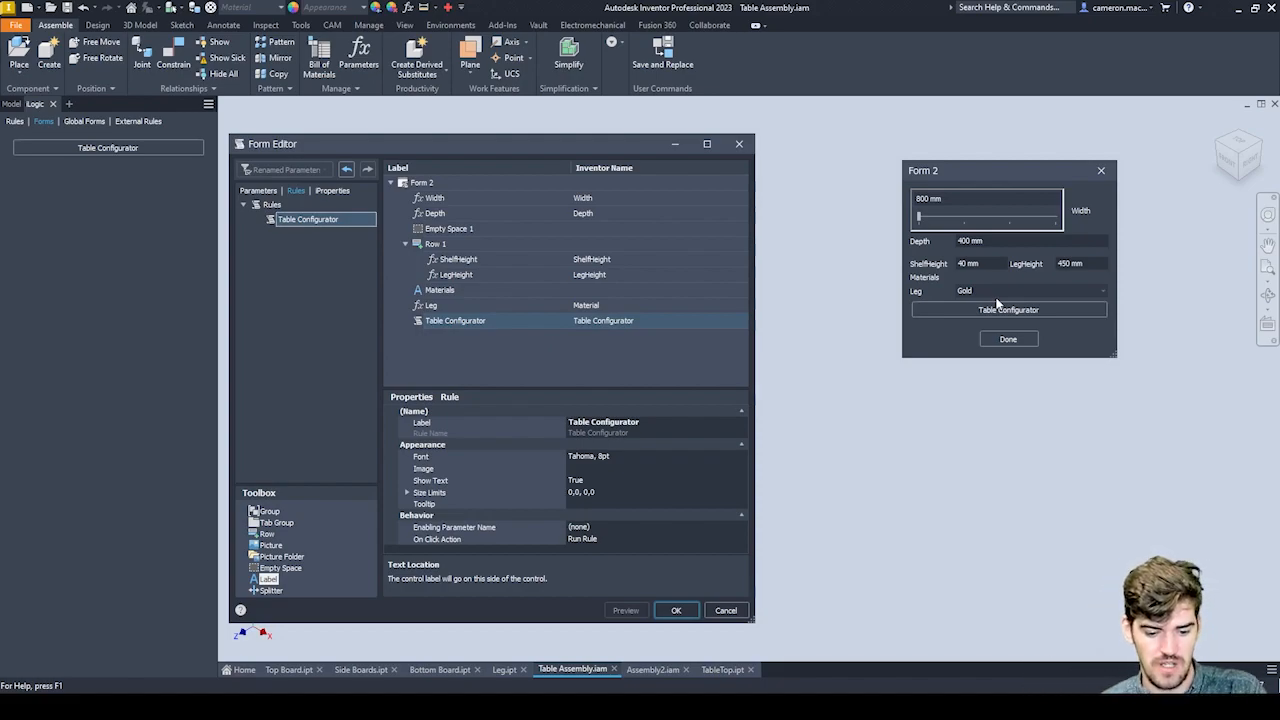
click(468, 322)
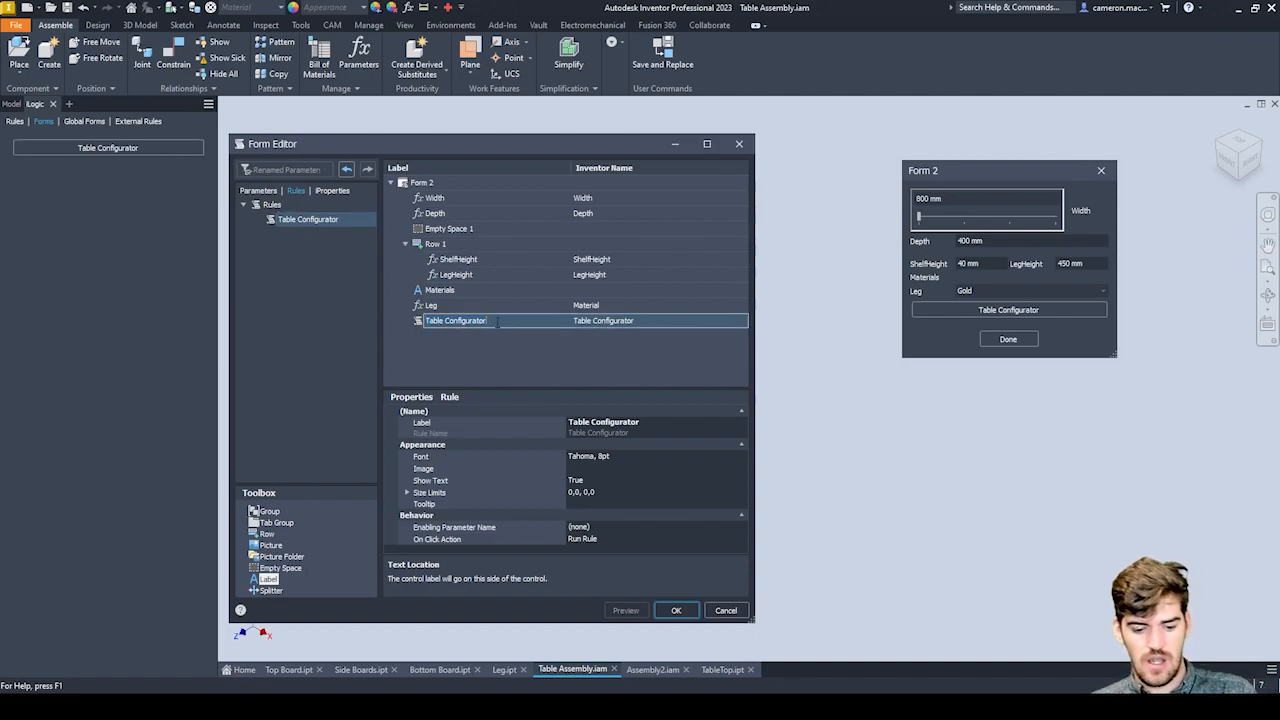
text(Update)
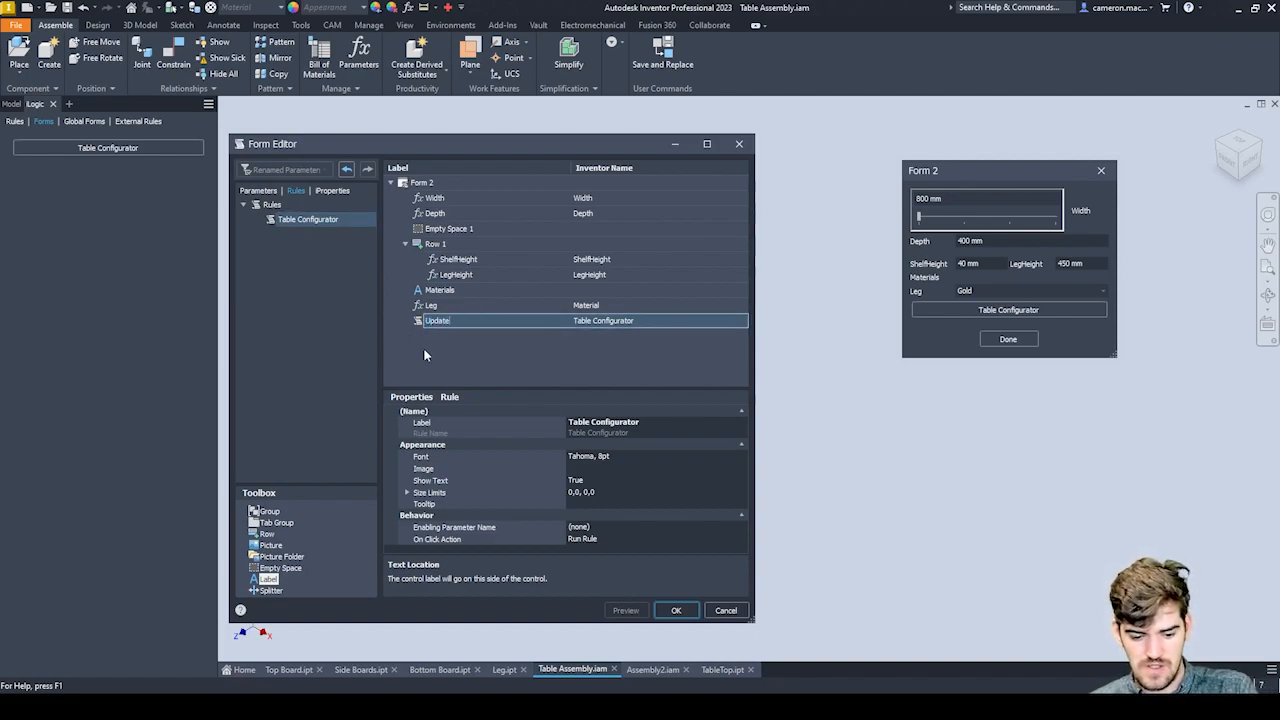
key(Return)
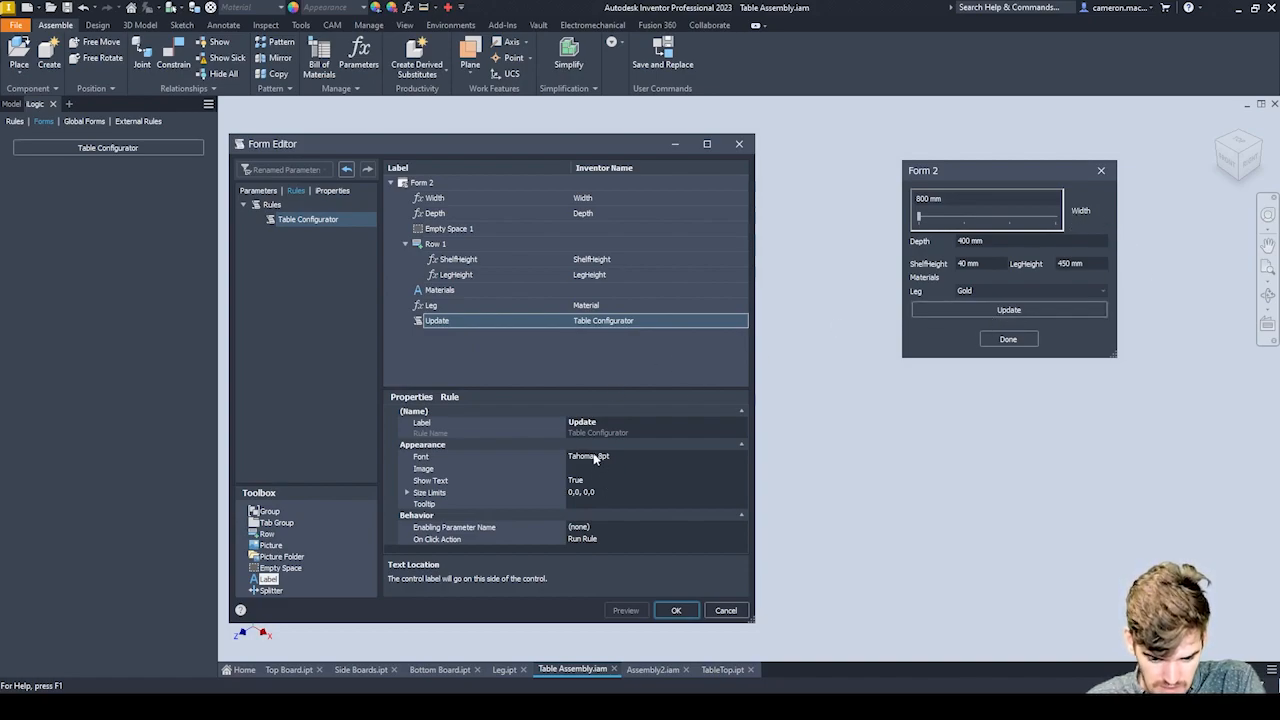
Set the text location of the form's Width entry to Top and save the form.
click(505, 198)
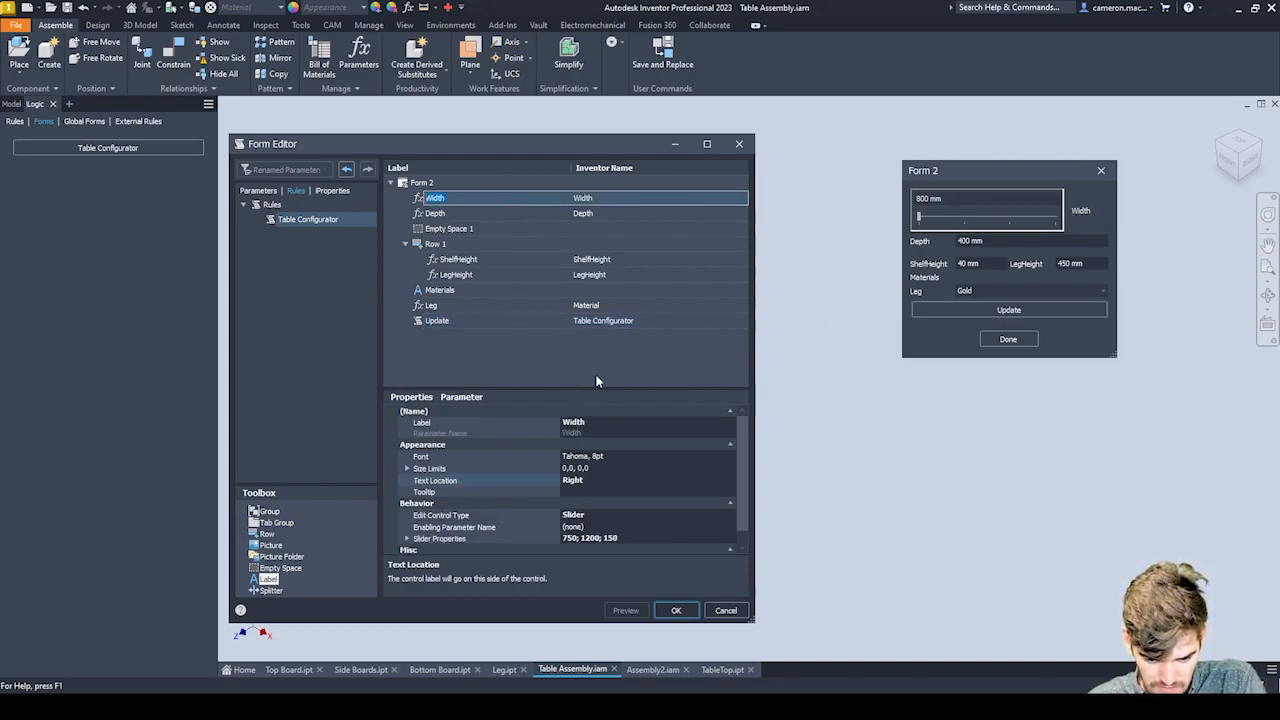
double_click(591, 479)
click(731, 481)
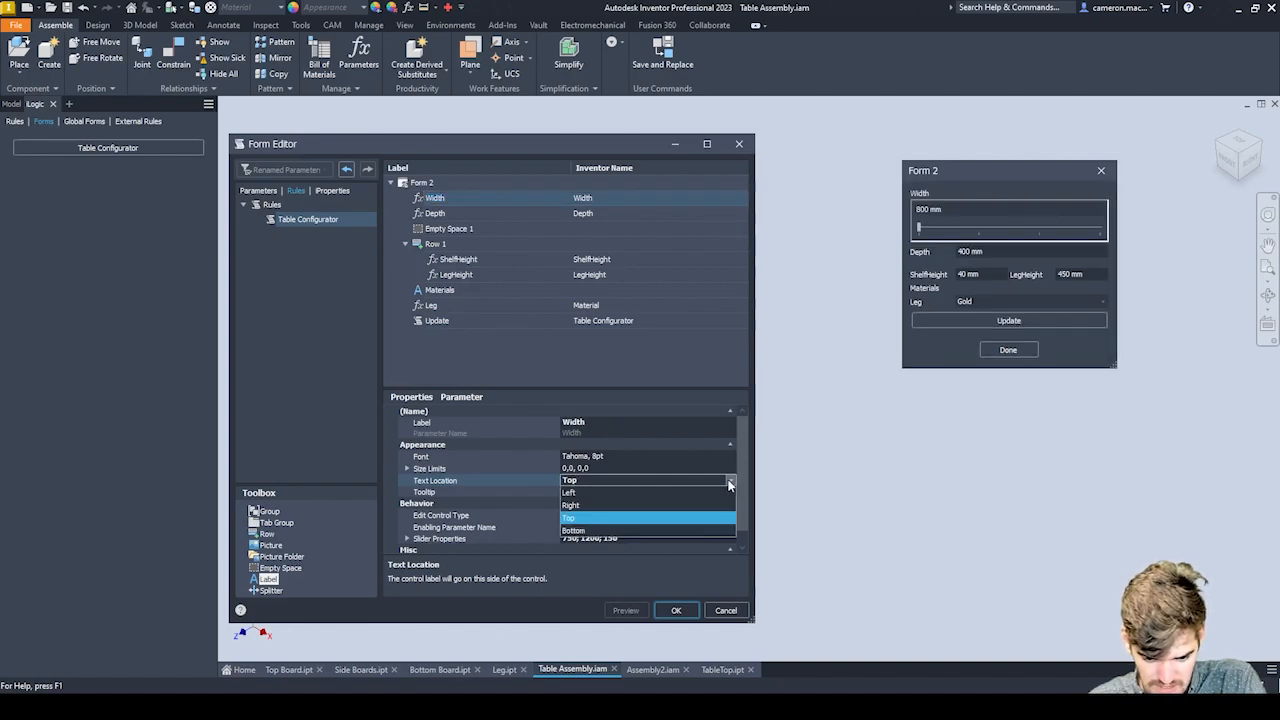
click(576, 519)
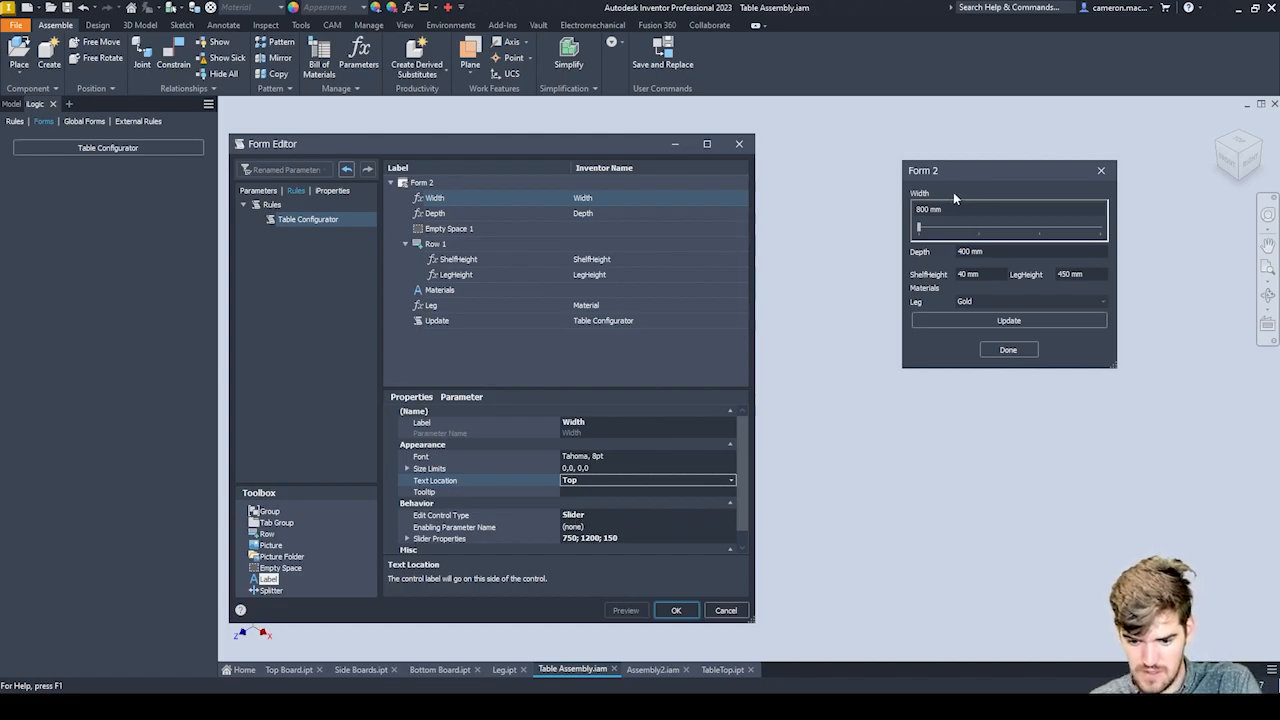
click(485, 353)
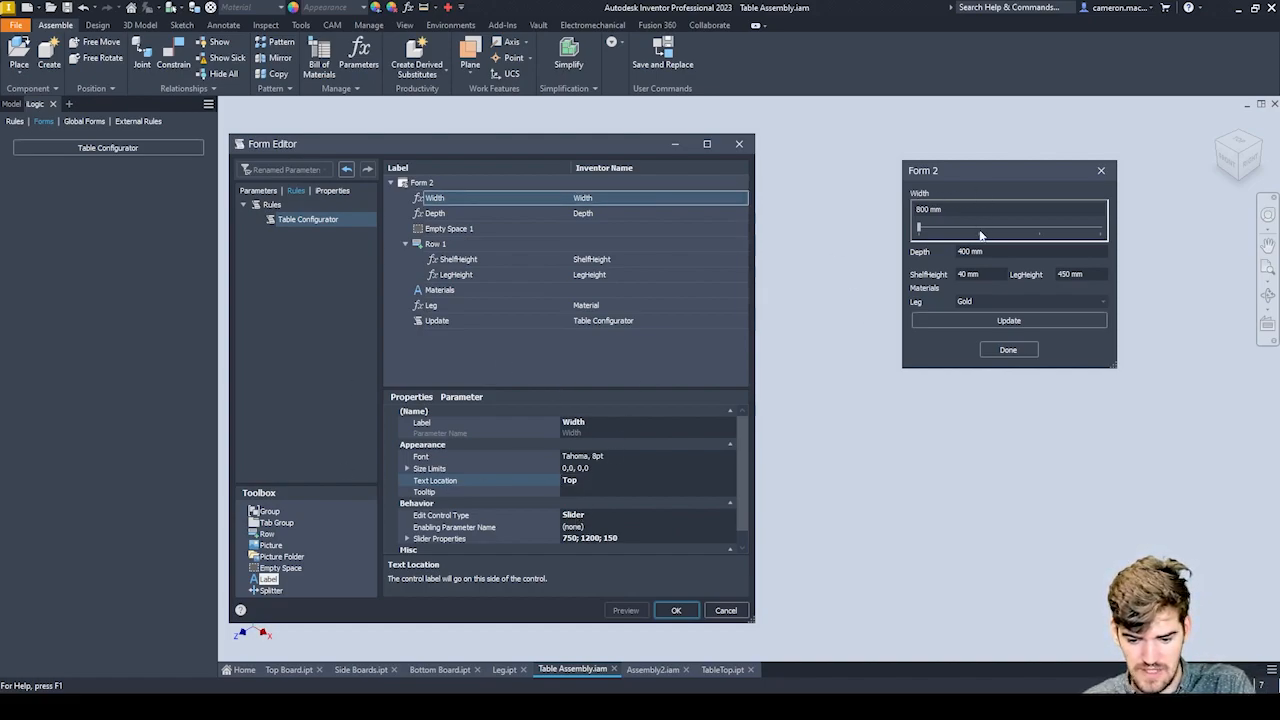
click(672, 612)
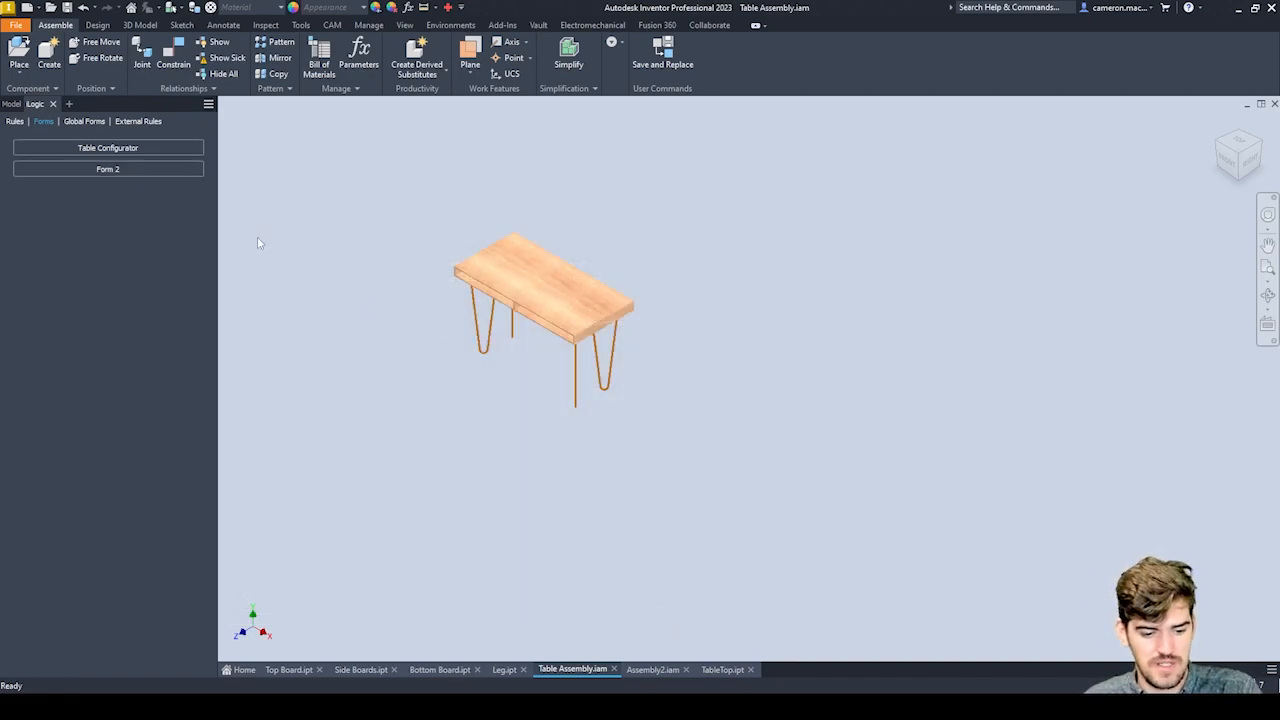
Open Form 2 beside the table, set the Width slider to 1050 mm and the Depth to 500 mm.
click(105, 170)
drag(616, 251, 898, 200)
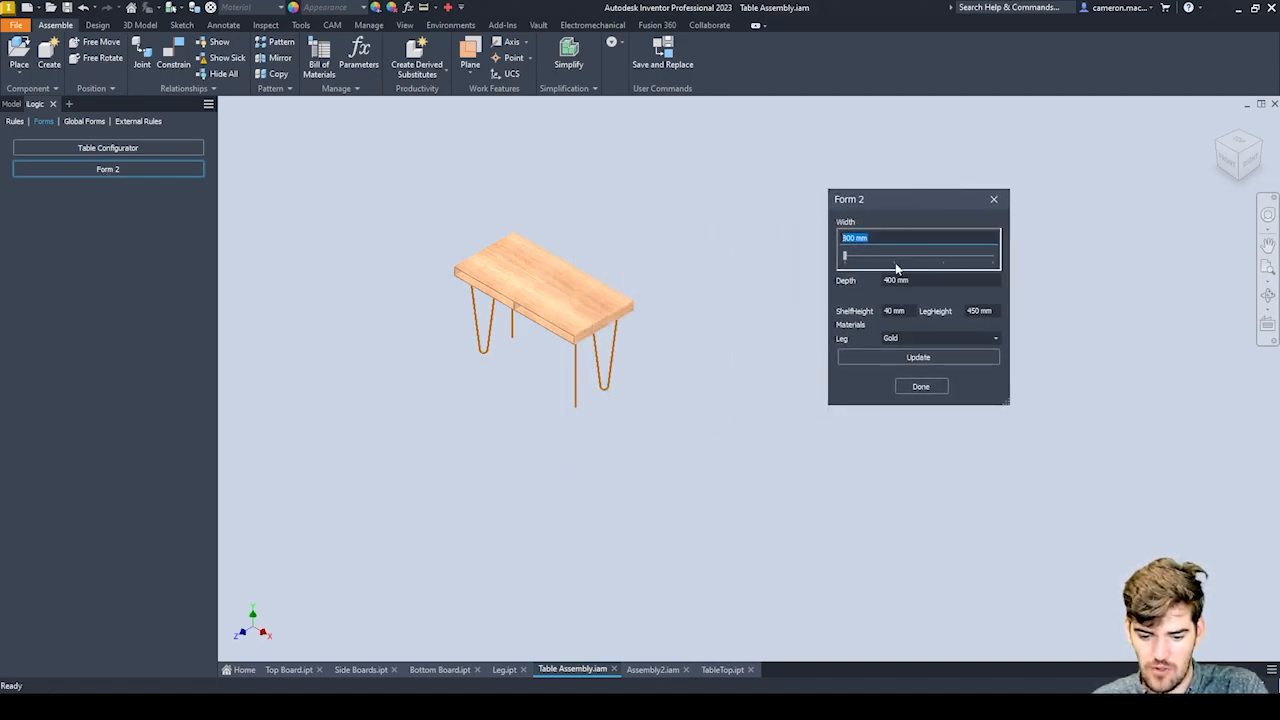
click(848, 262)
drag(849, 258, 940, 266)
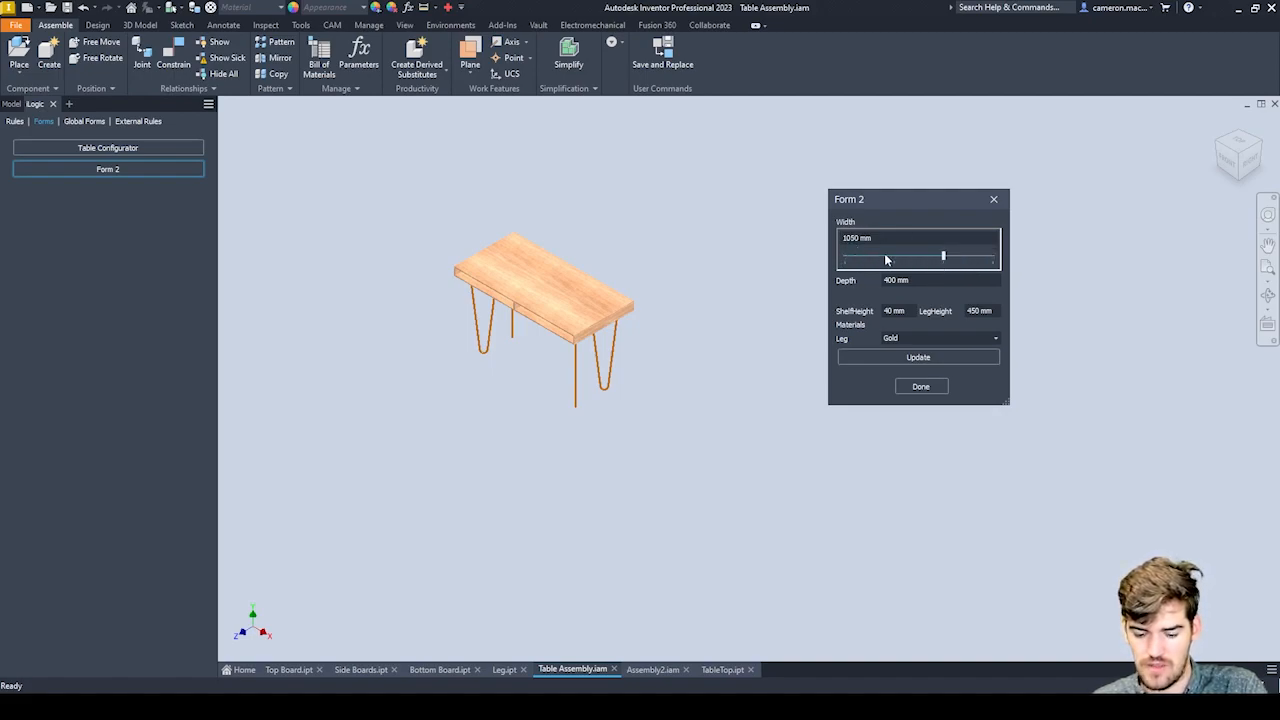
click(903, 286)
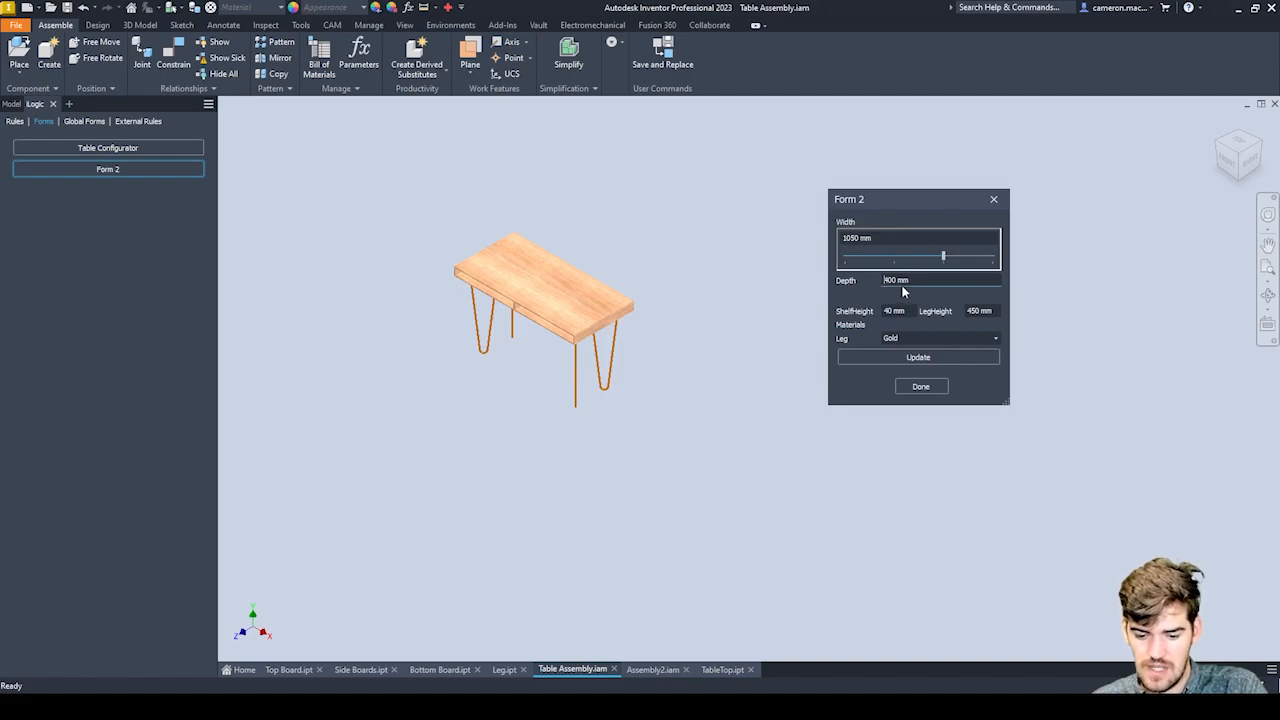
drag(897, 282, 874, 283)
text(500)
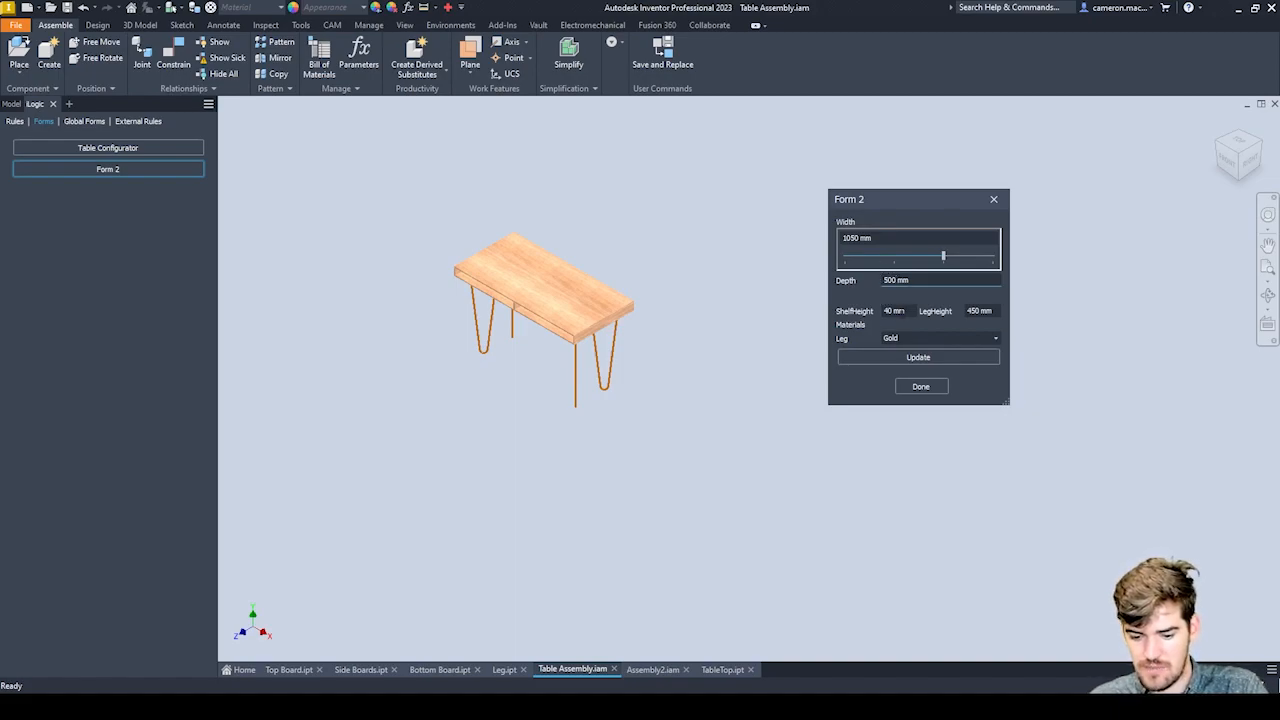
Set the Leg material to Silver in Form 2, then update the table and inspect the result up close.
click(912, 342)
click(992, 337)
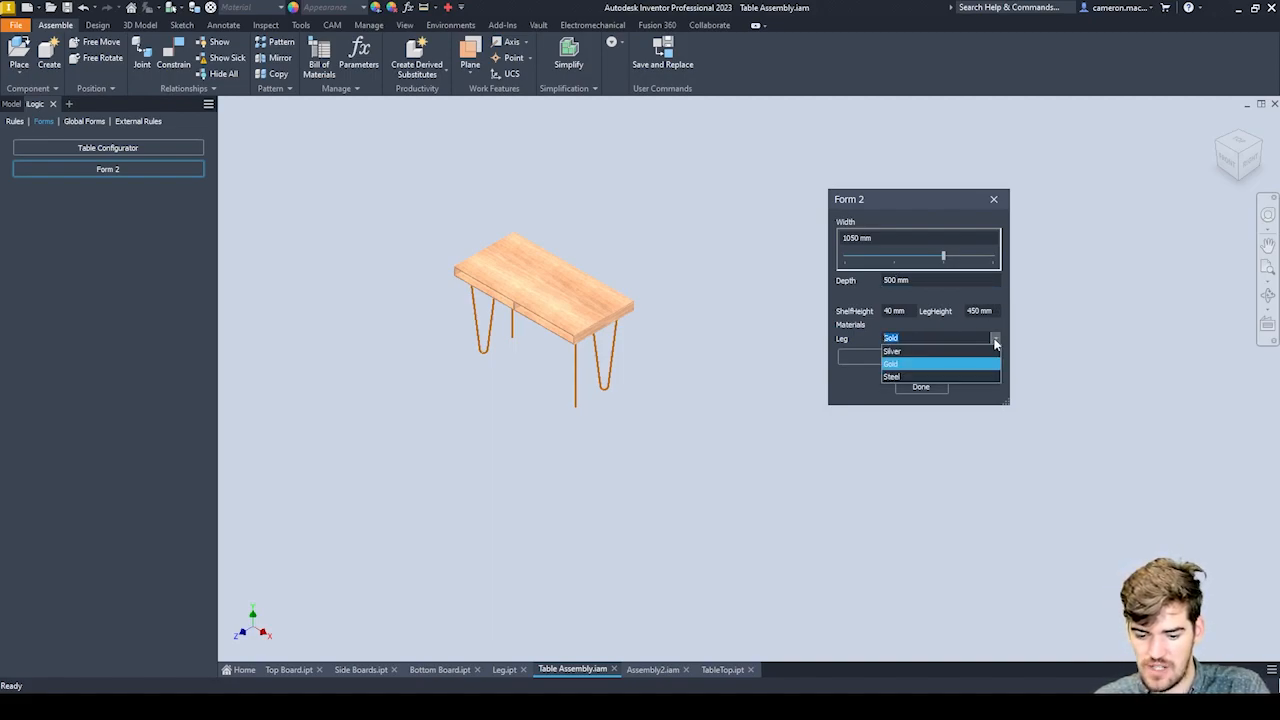
click(894, 353)
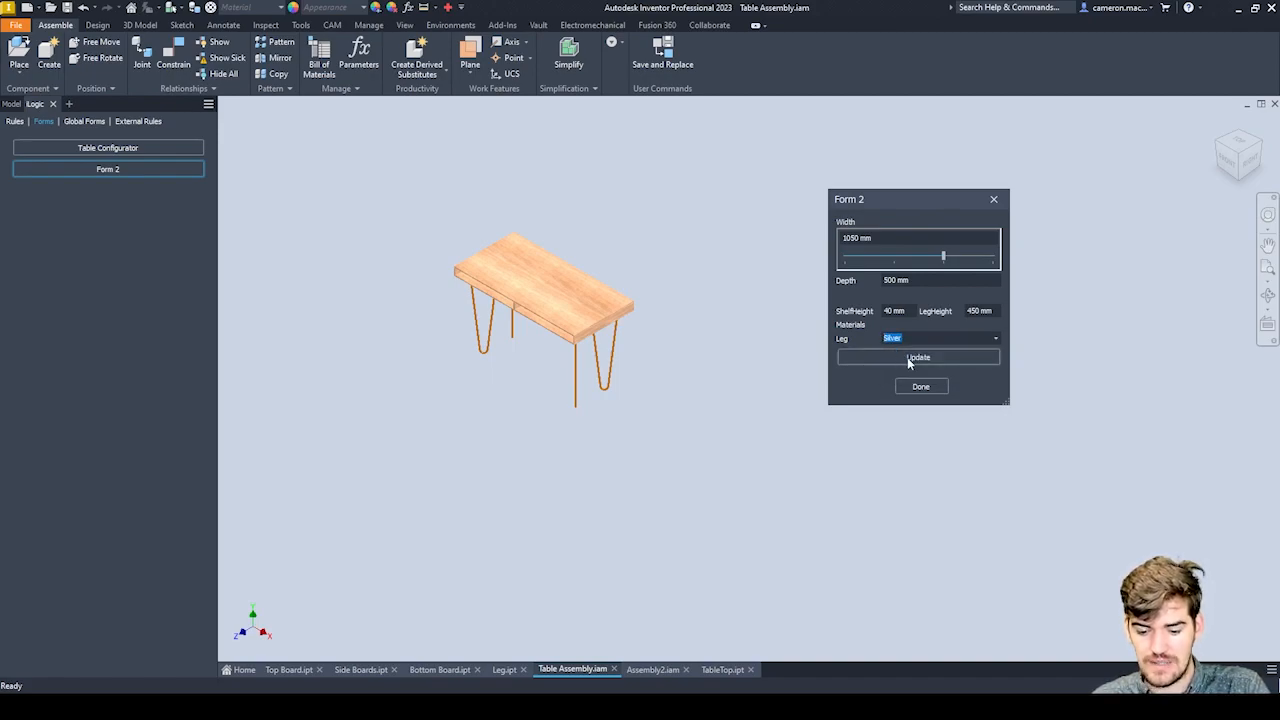
click(909, 360)
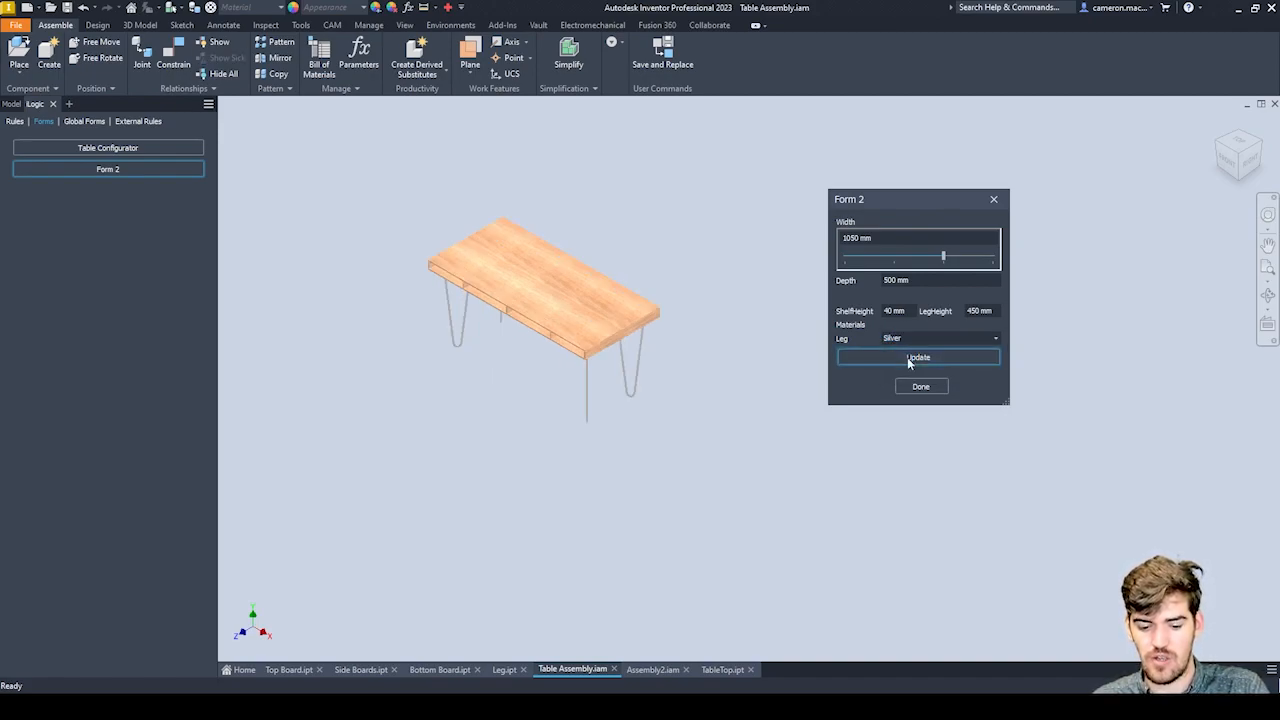
scroll(494, 469, up, 4)
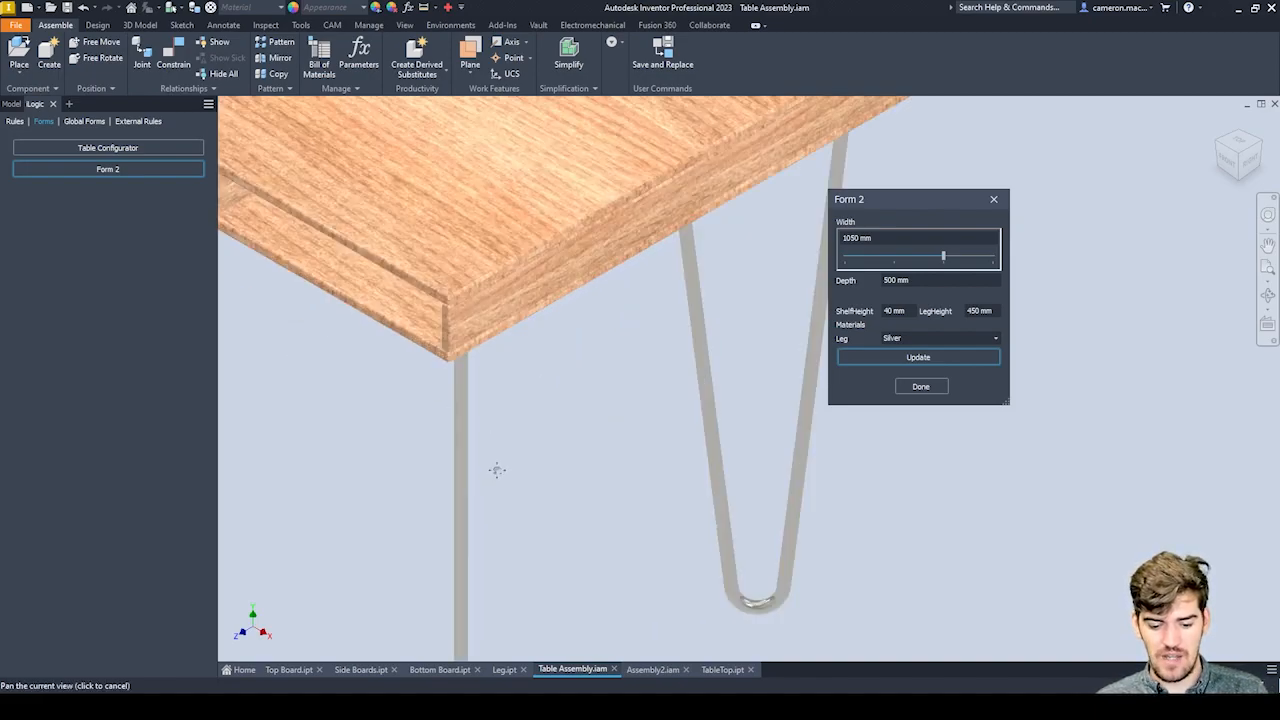
middle_drag(494, 470, 606, 444)
scroll(606, 441, down, 7)
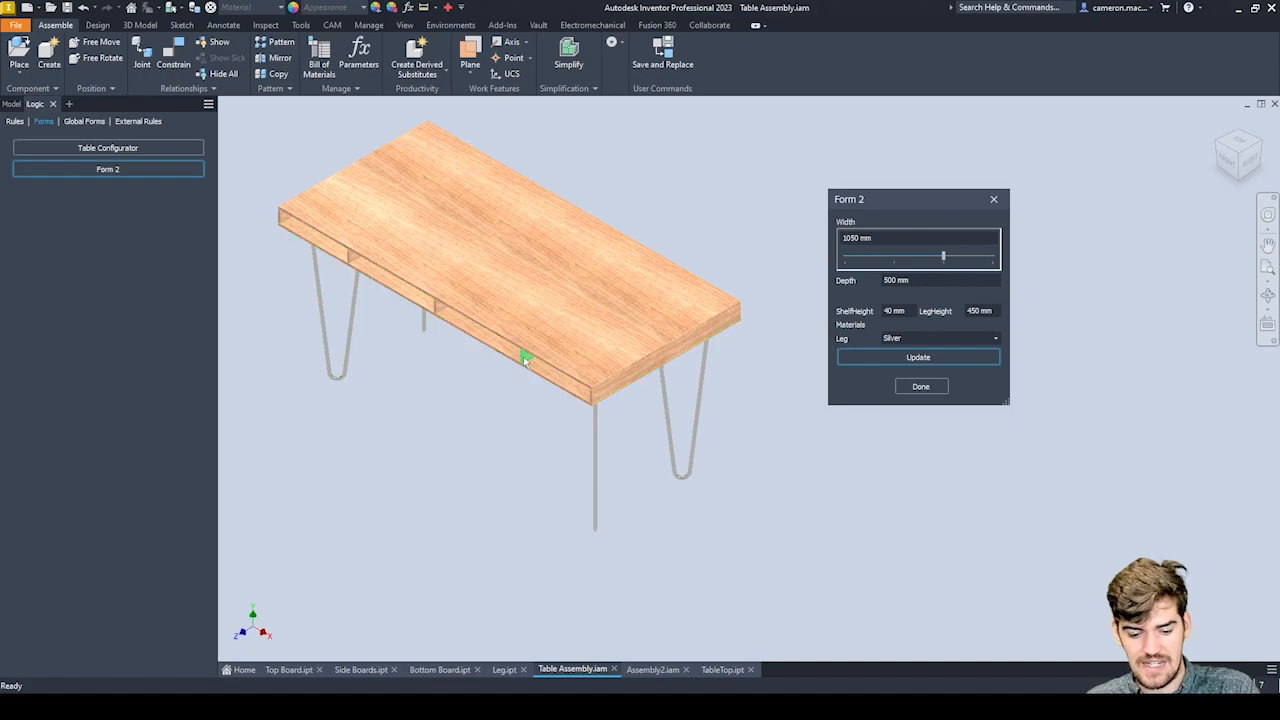
scroll(527, 360, up, 4)
scroll(600, 383, down, 3)
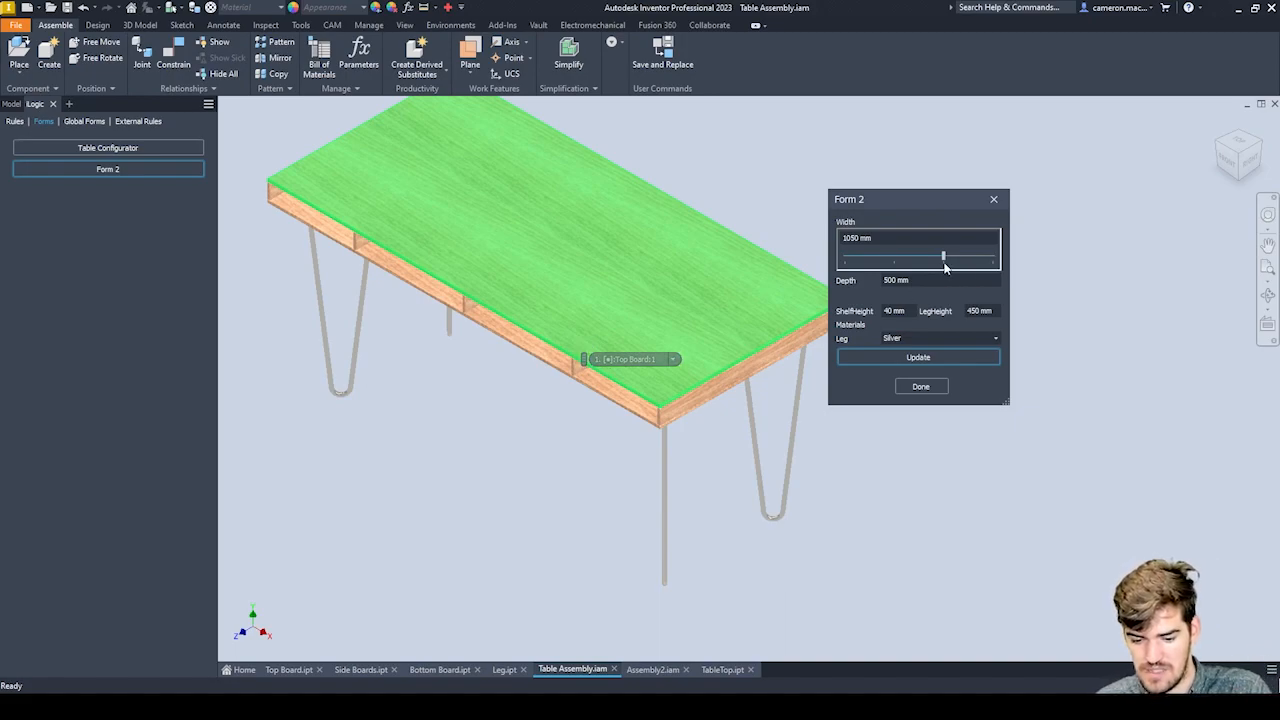
Set the Width slider to 900 mm, ShelfHeight to 50 mm and Leg material to Gold, and update the table.
drag(945, 262, 893, 262)
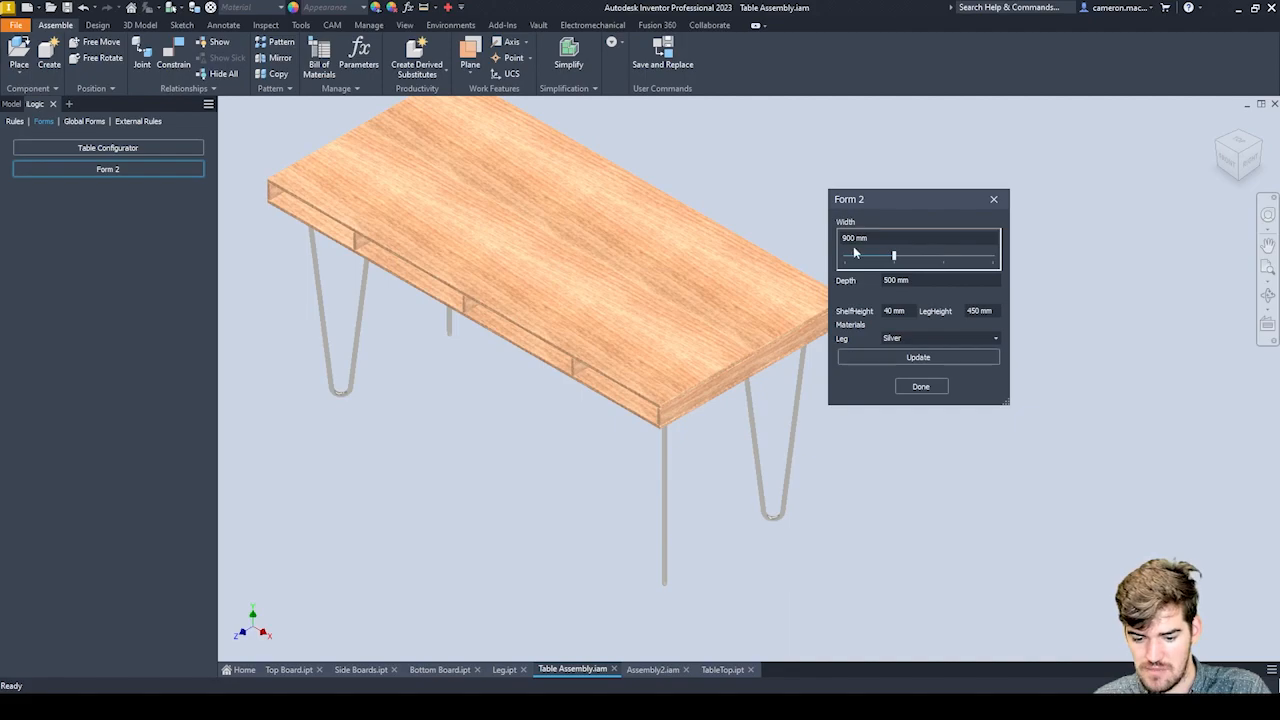
double_click(892, 280)
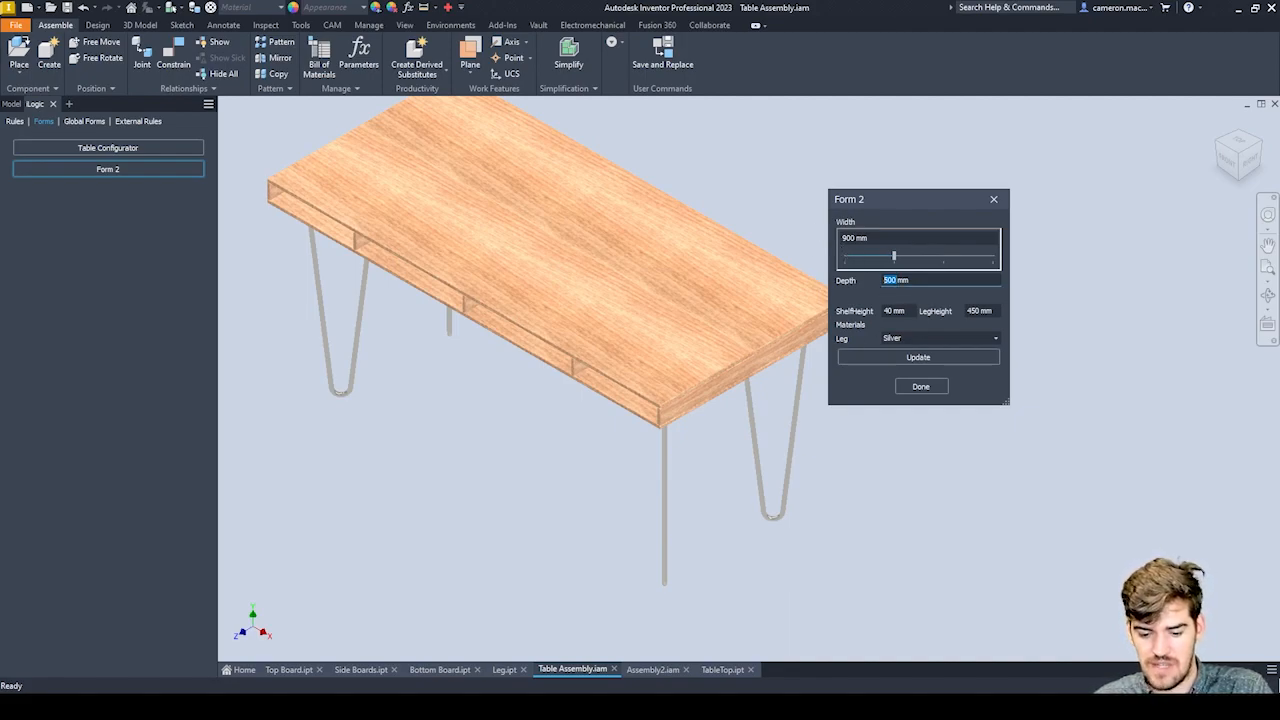
key(Tab)
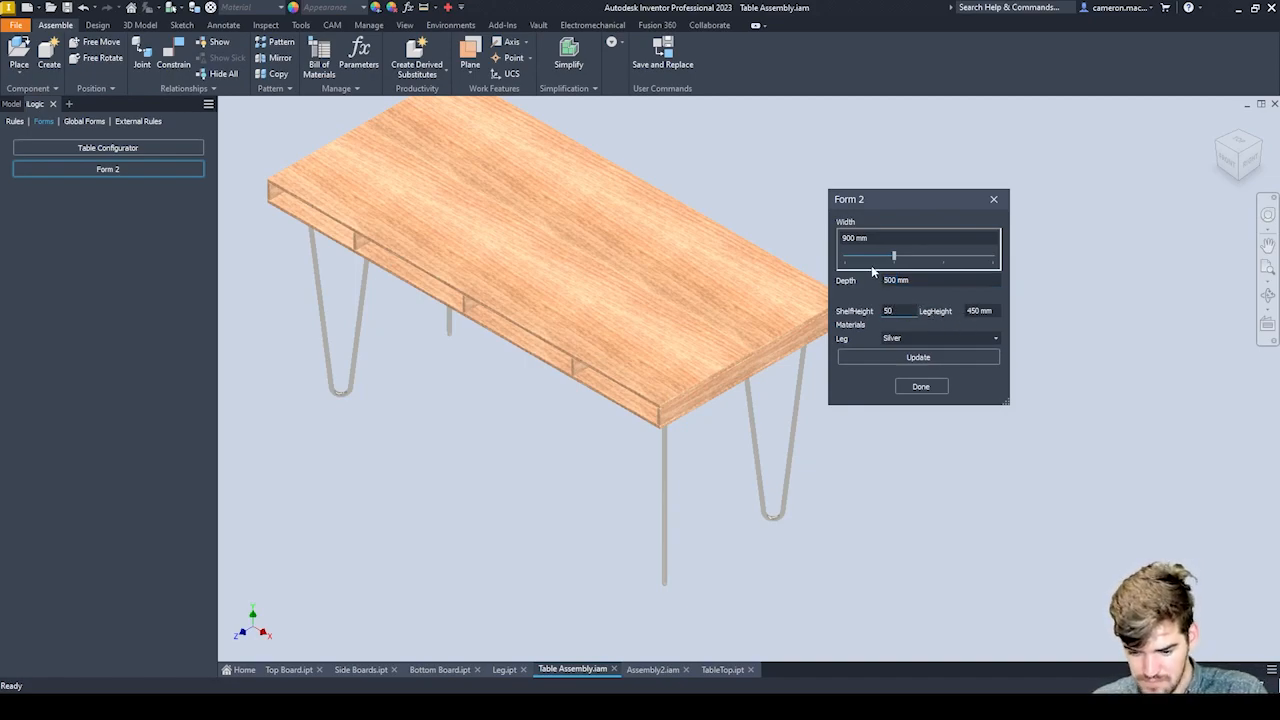
click(892, 338)
click(996, 340)
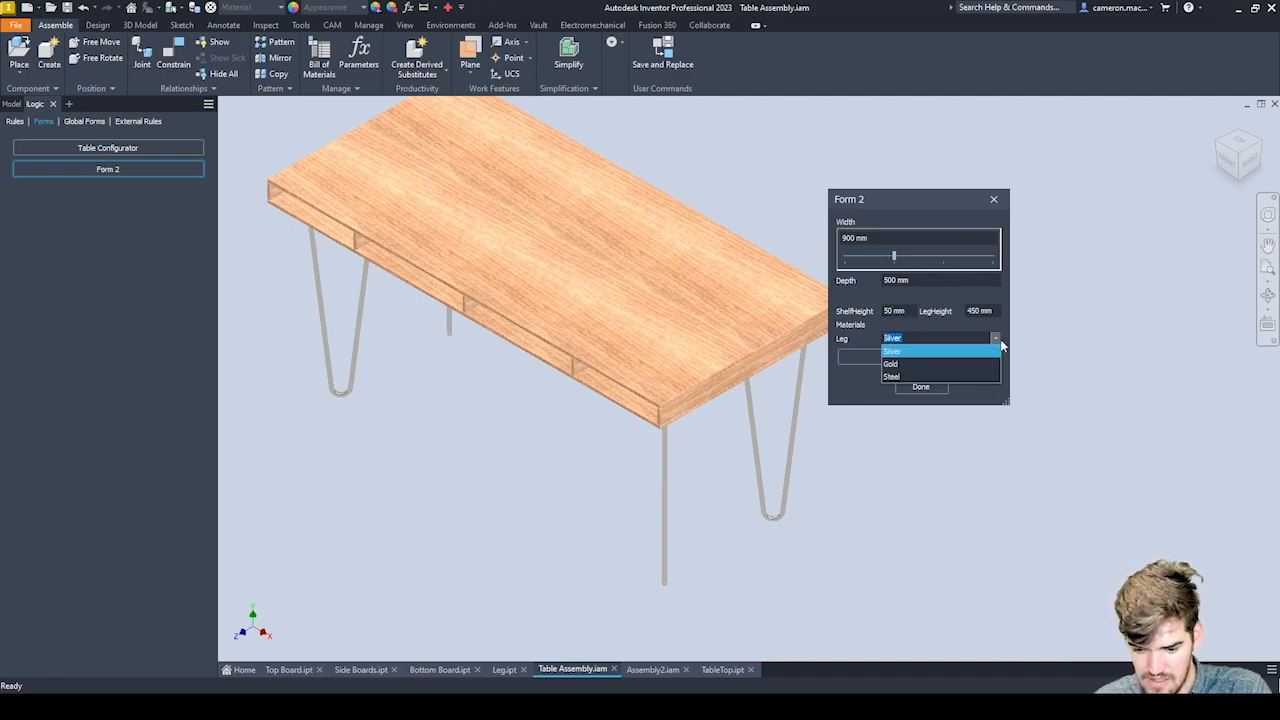
click(889, 364)
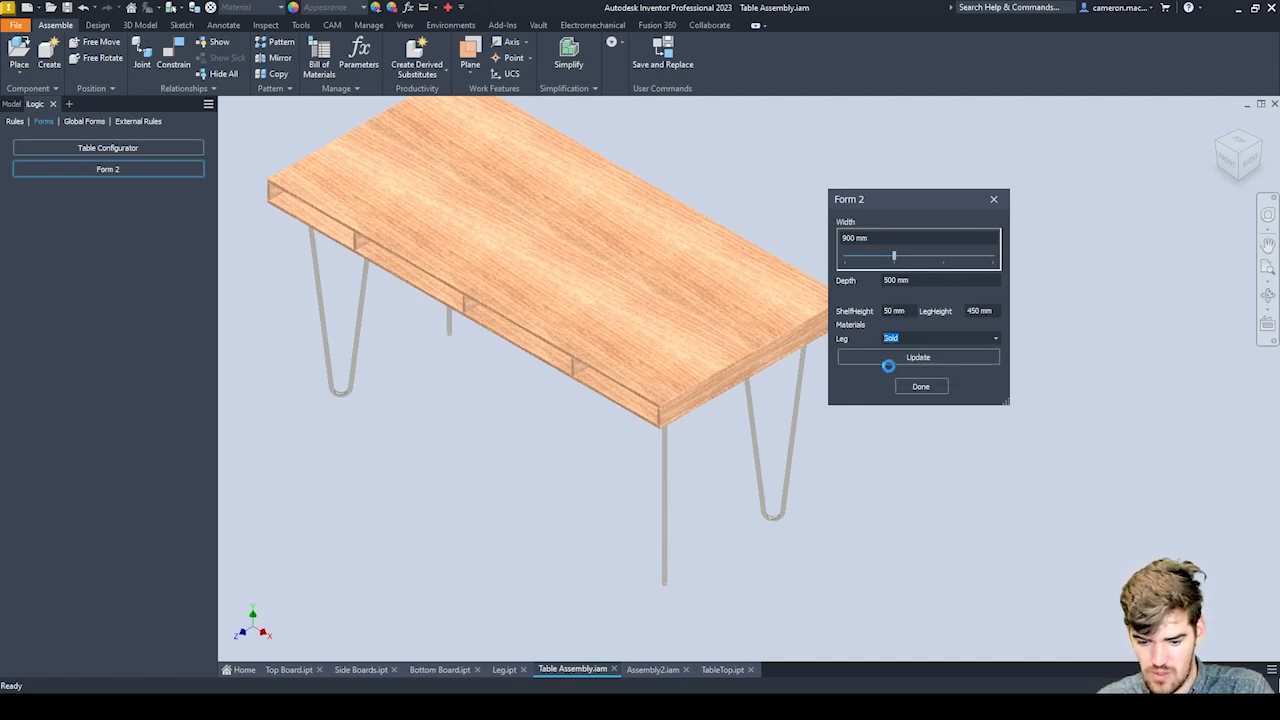
click(868, 362)
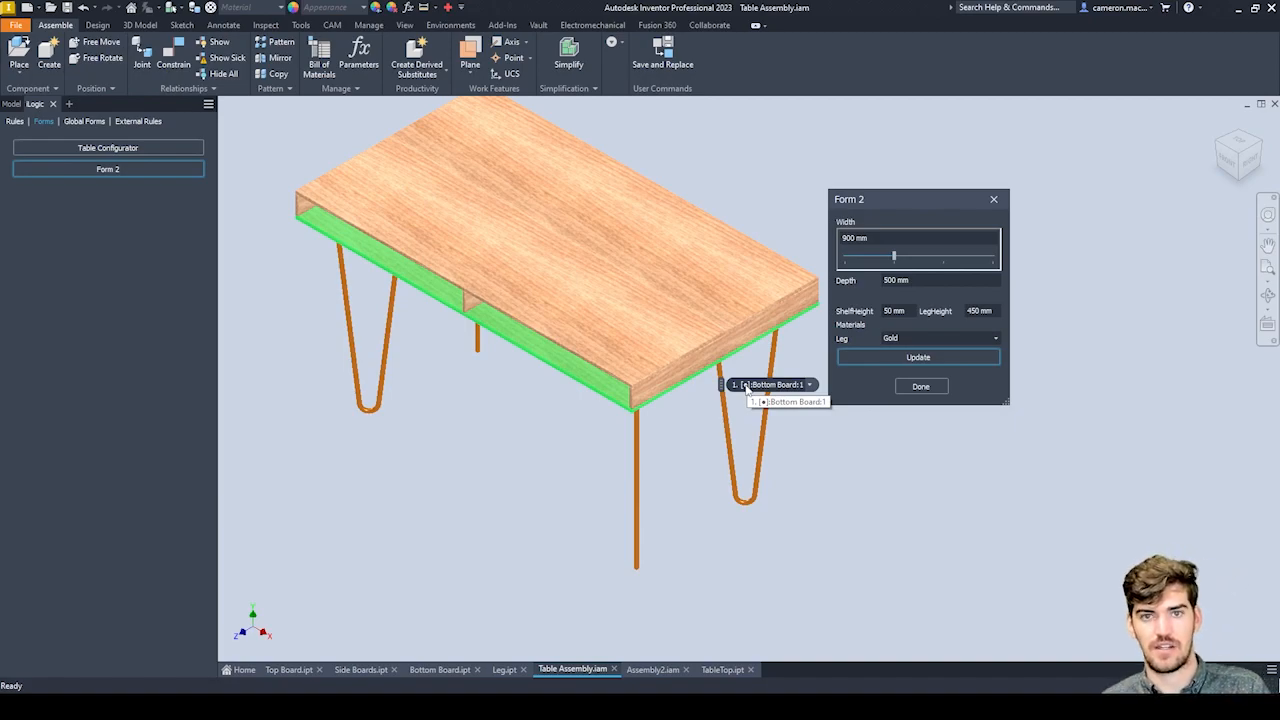
scroll(640, 378, down, 3)
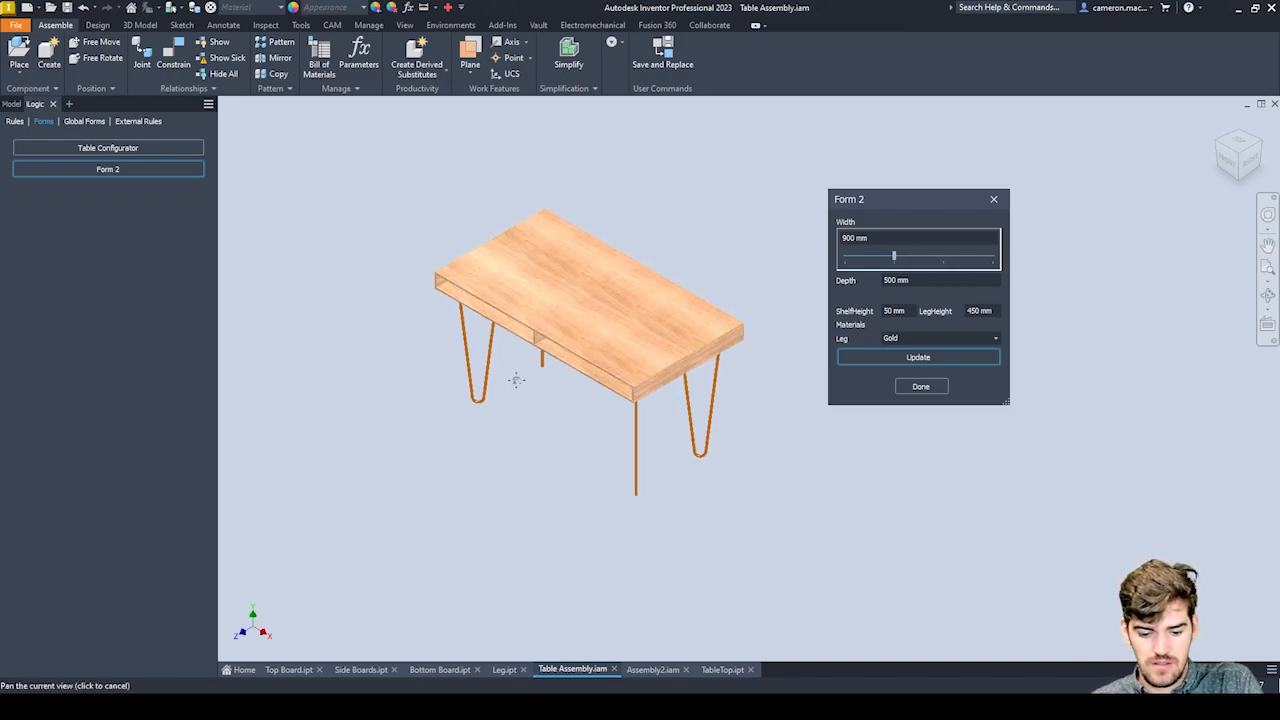
Close Form 2 and check the top, bottom and side board entries in the table assembly's bill of materials.
middle_drag(515, 379, 563, 373)
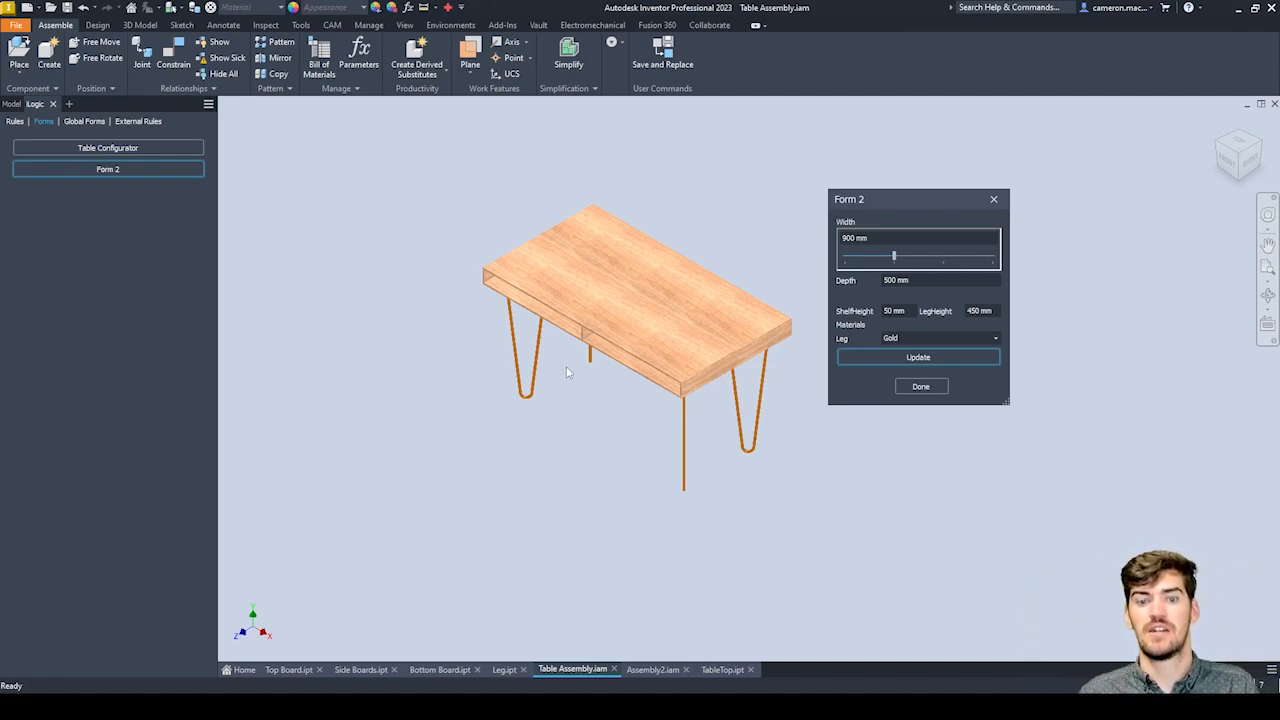
click(935, 390)
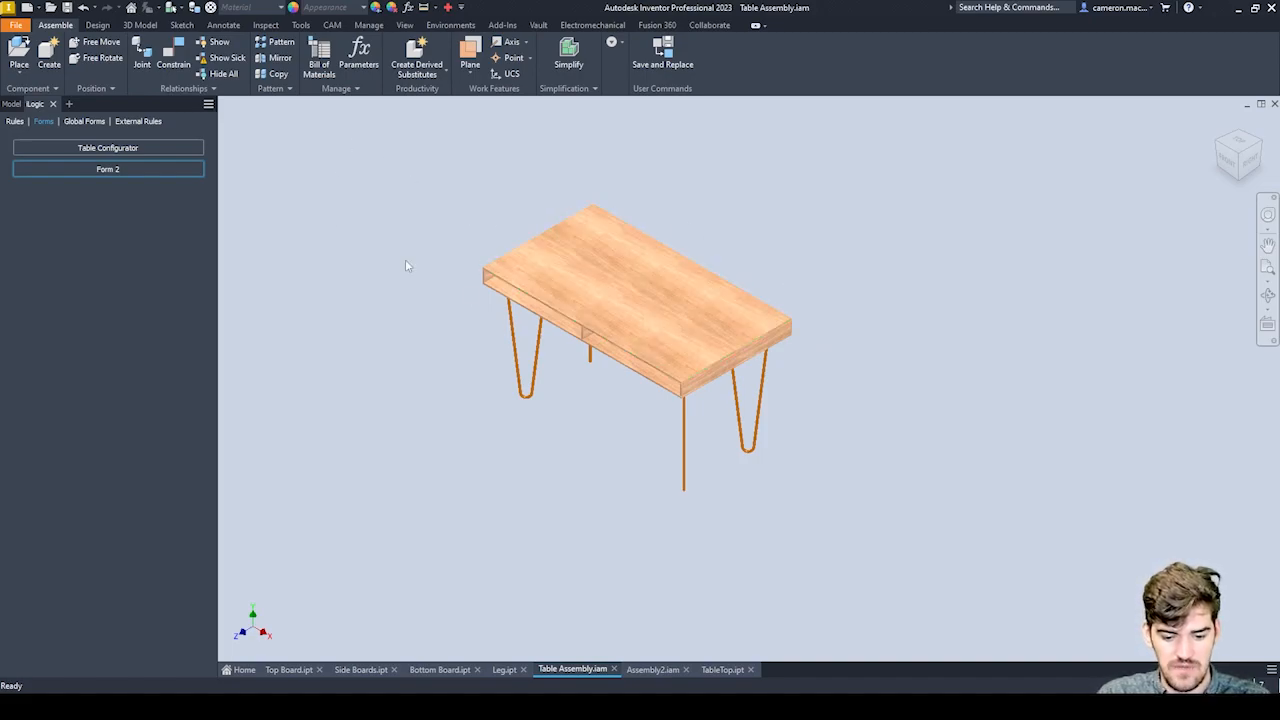
click(319, 65)
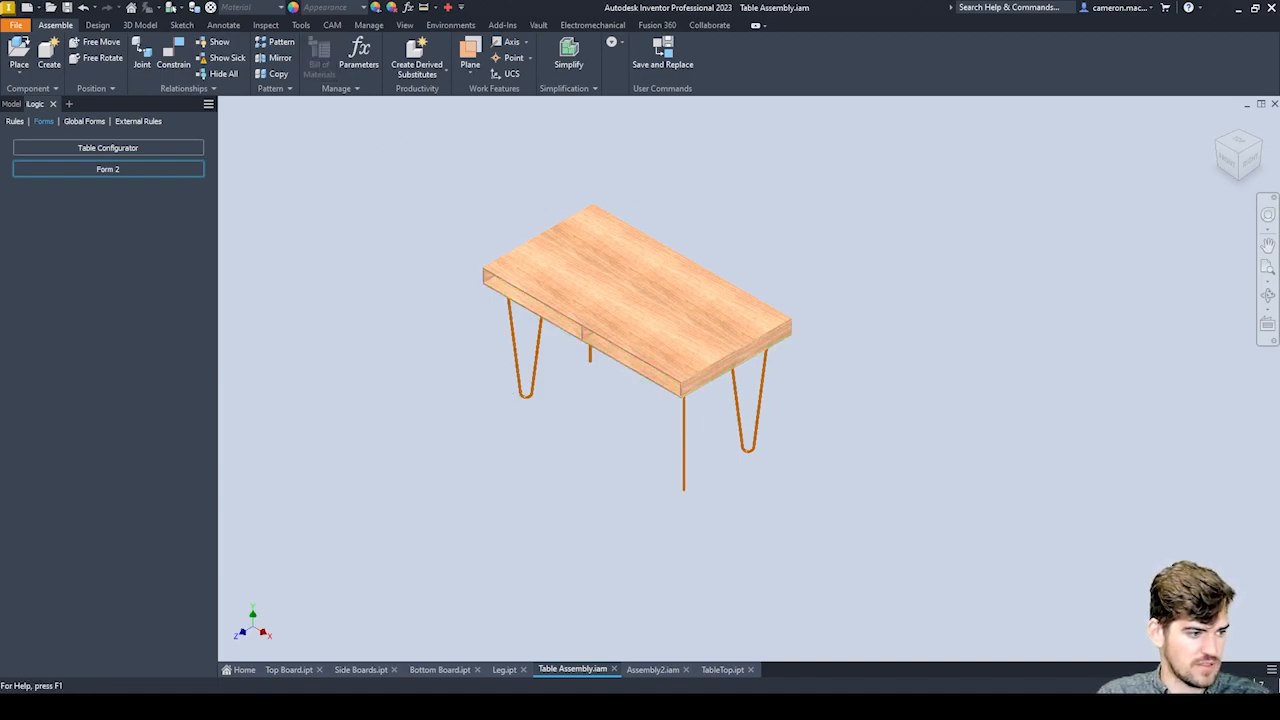
drag(618, 163, 850, 127)
click(798, 296)
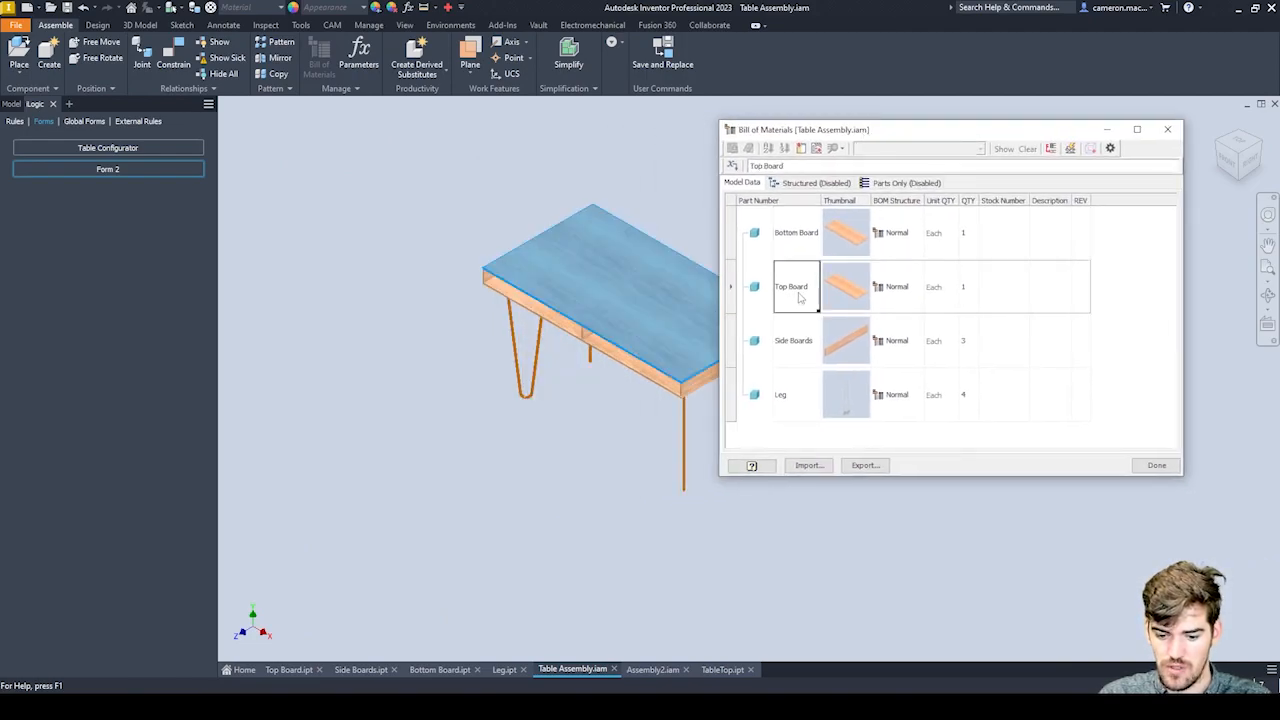
click(801, 254)
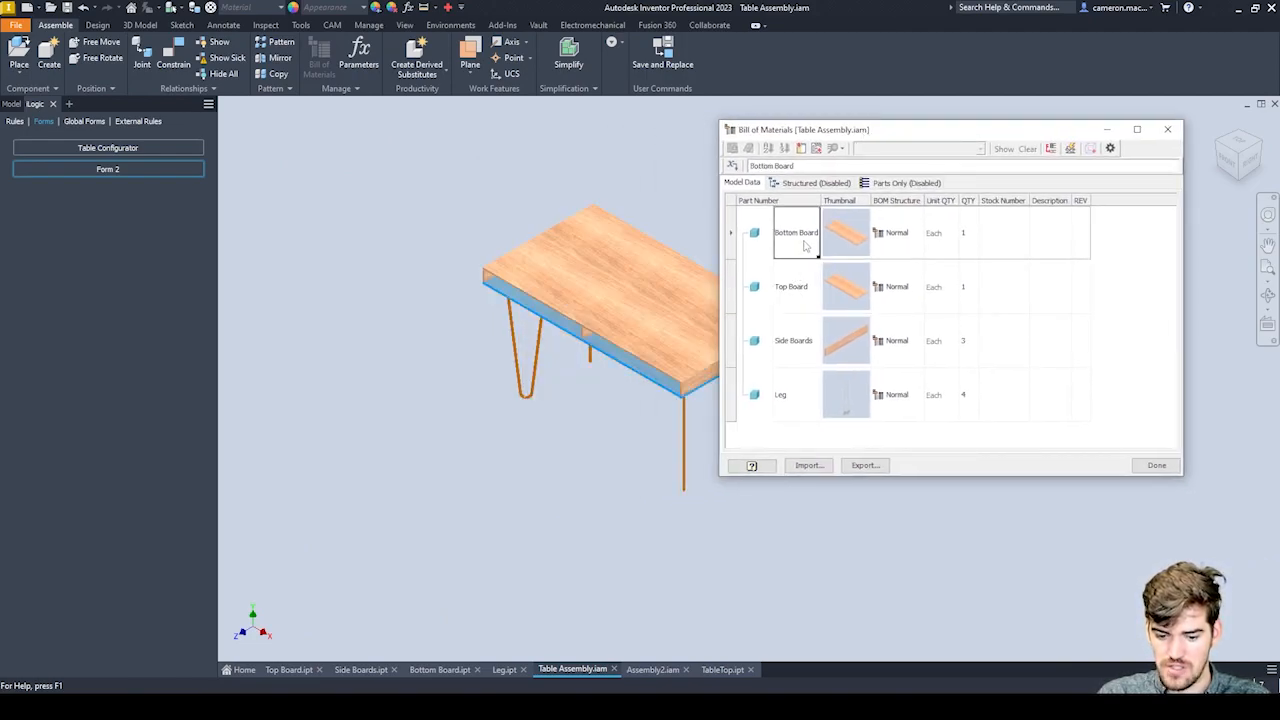
click(809, 340)
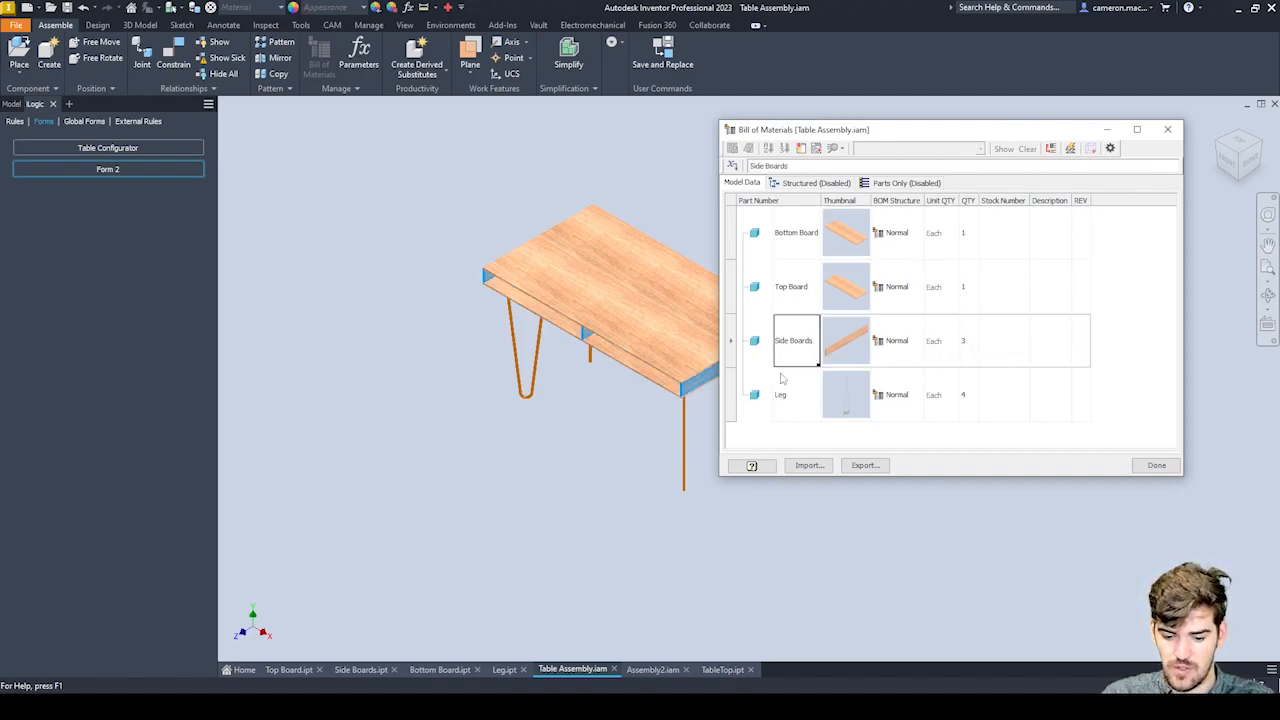
click(1167, 129)
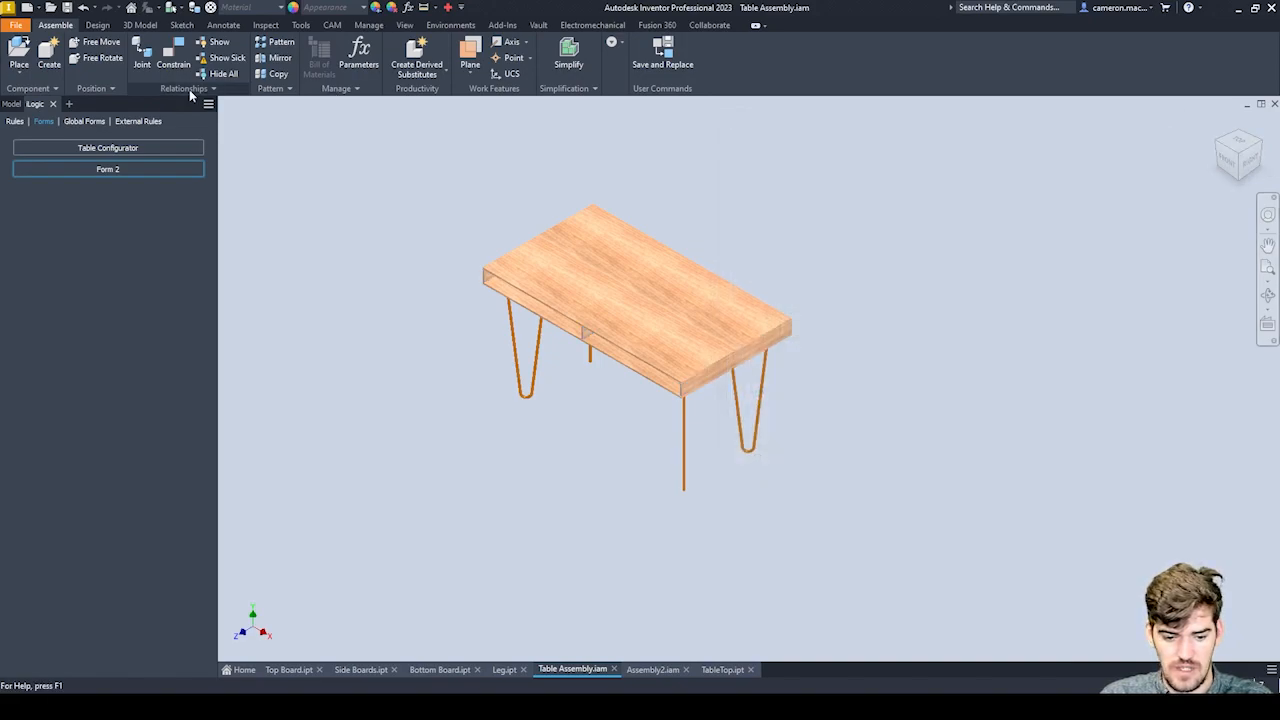
Set the Width slider to 1050 mm in the Table Configurator form, update the table and close the form.
click(118, 149)
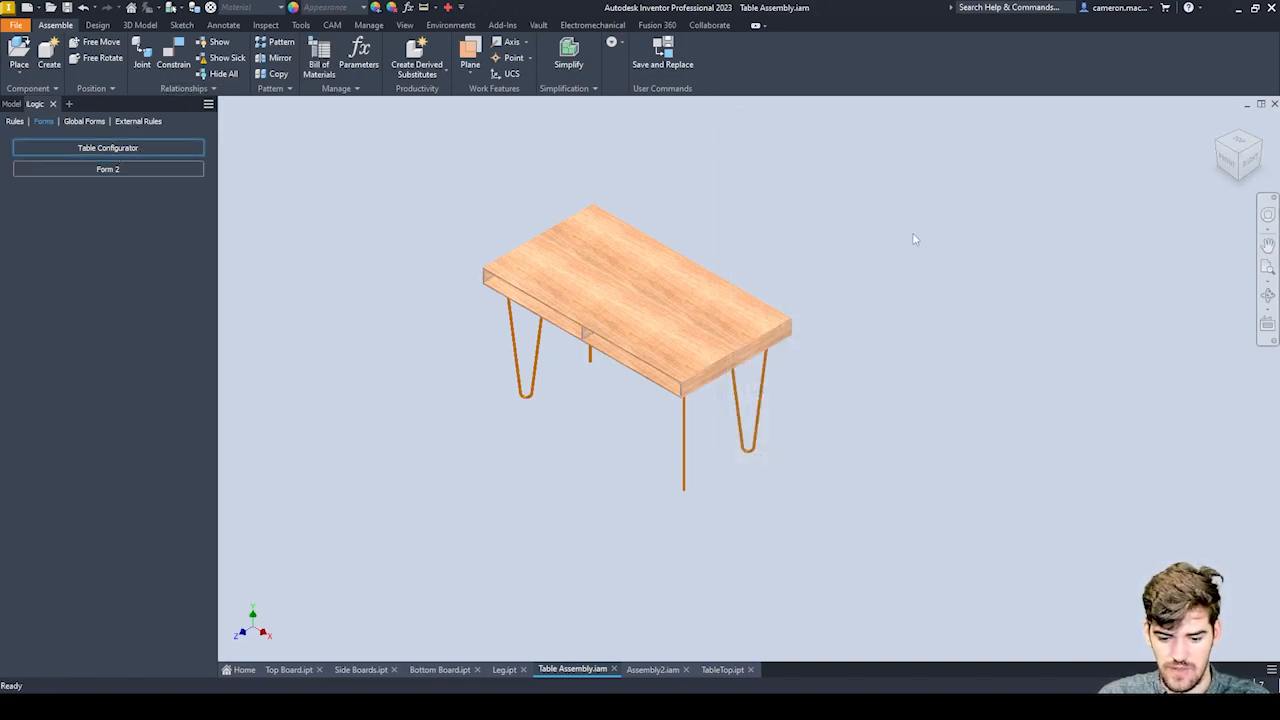
drag(189, 251, 951, 169)
drag(979, 234, 992, 242)
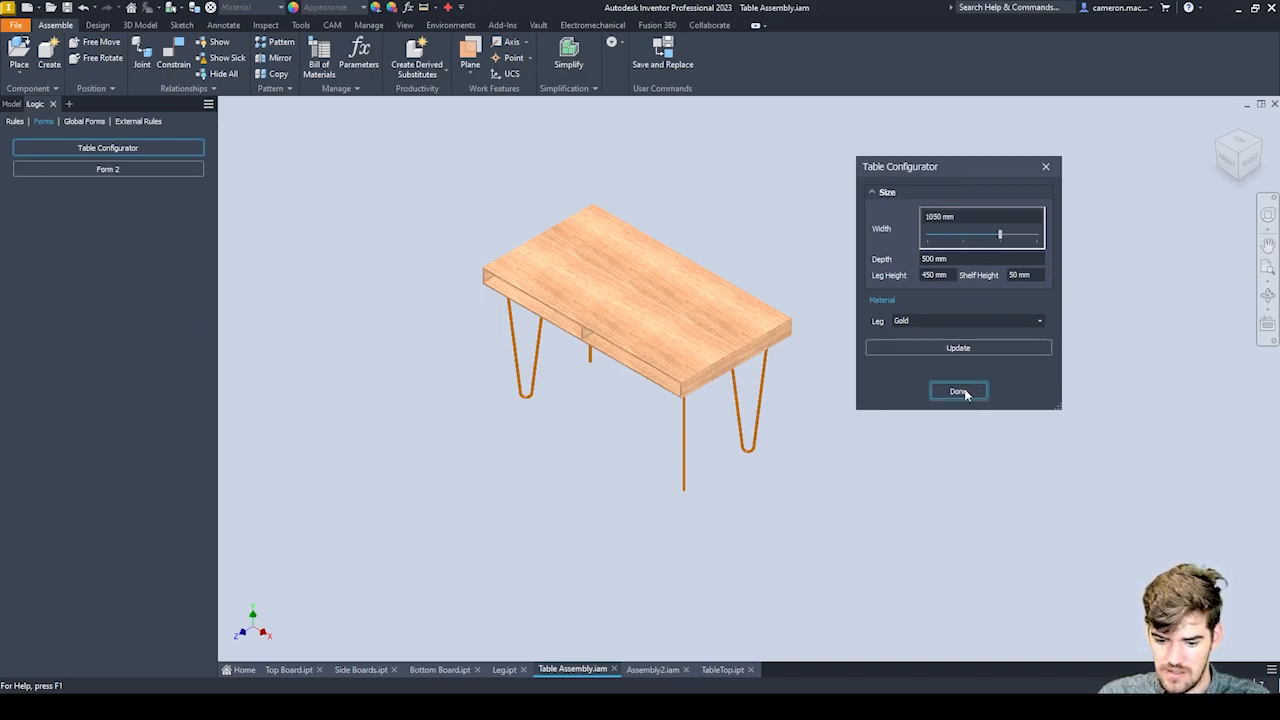
click(958, 347)
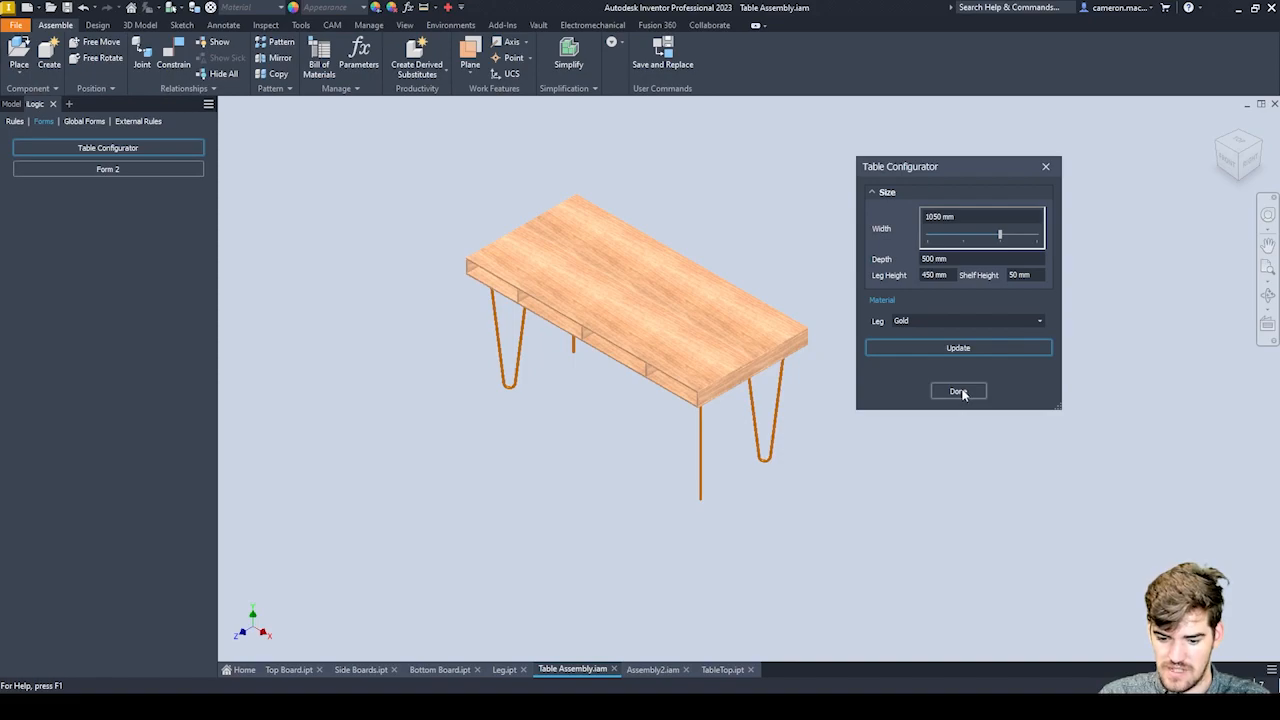
click(960, 391)
Check the Side Boards quantity in the bill of materials of the widened table.
click(319, 60)
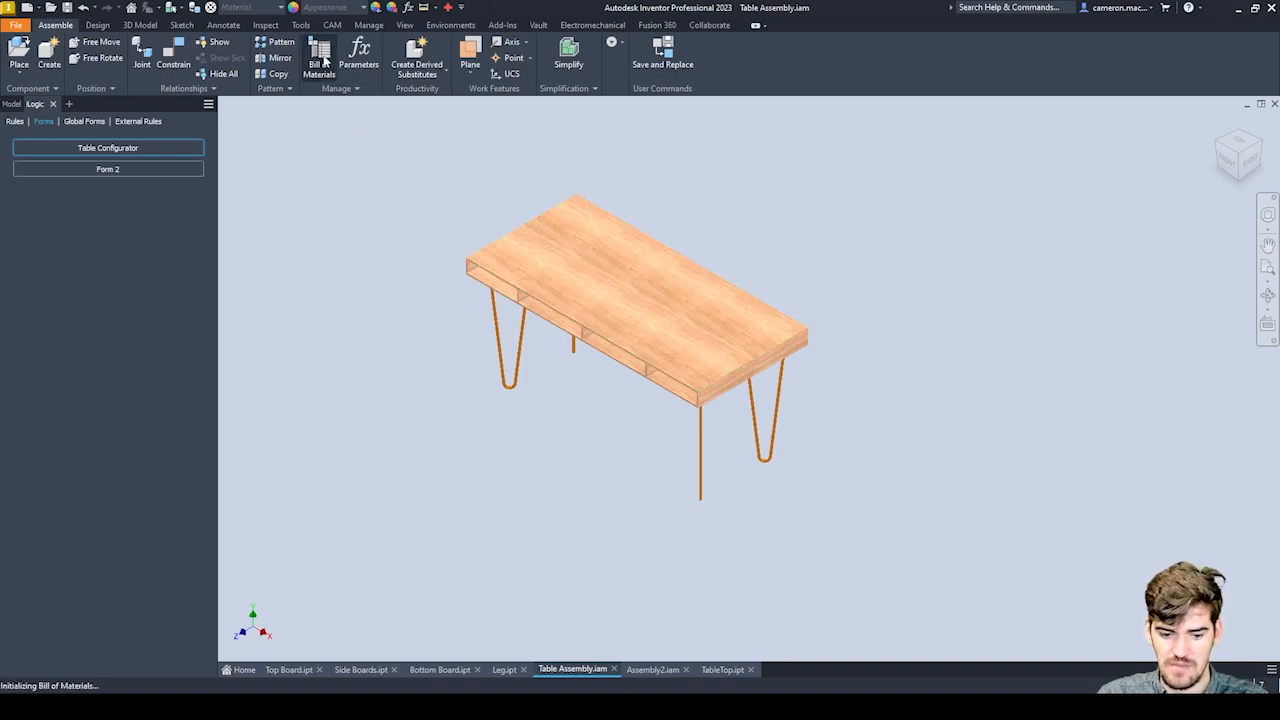
click(946, 338)
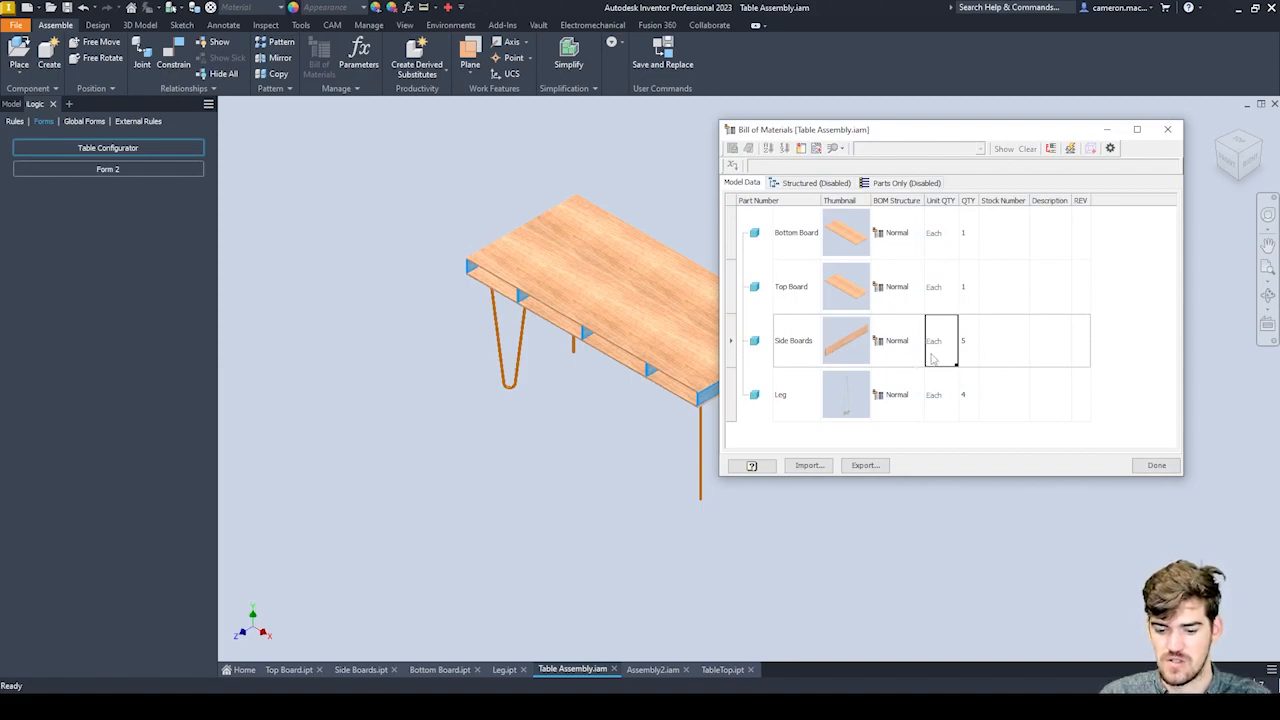
click(1167, 129)
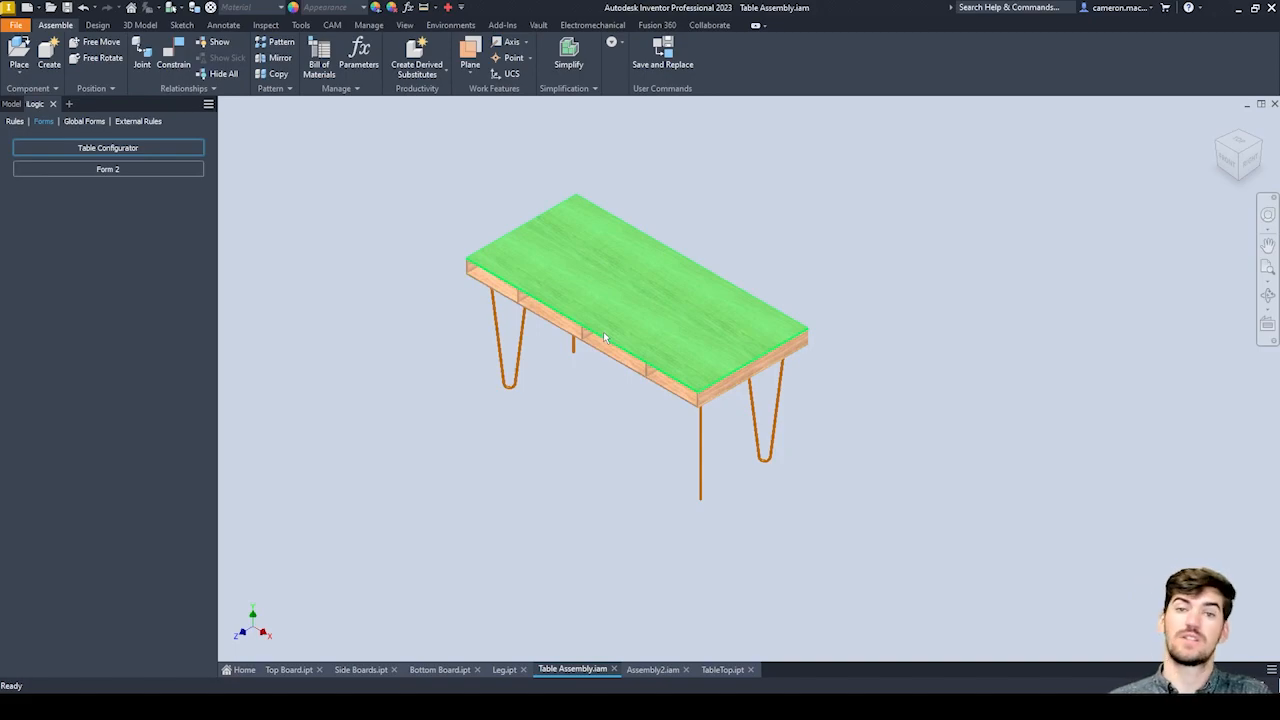
mouse_move(624, 357)
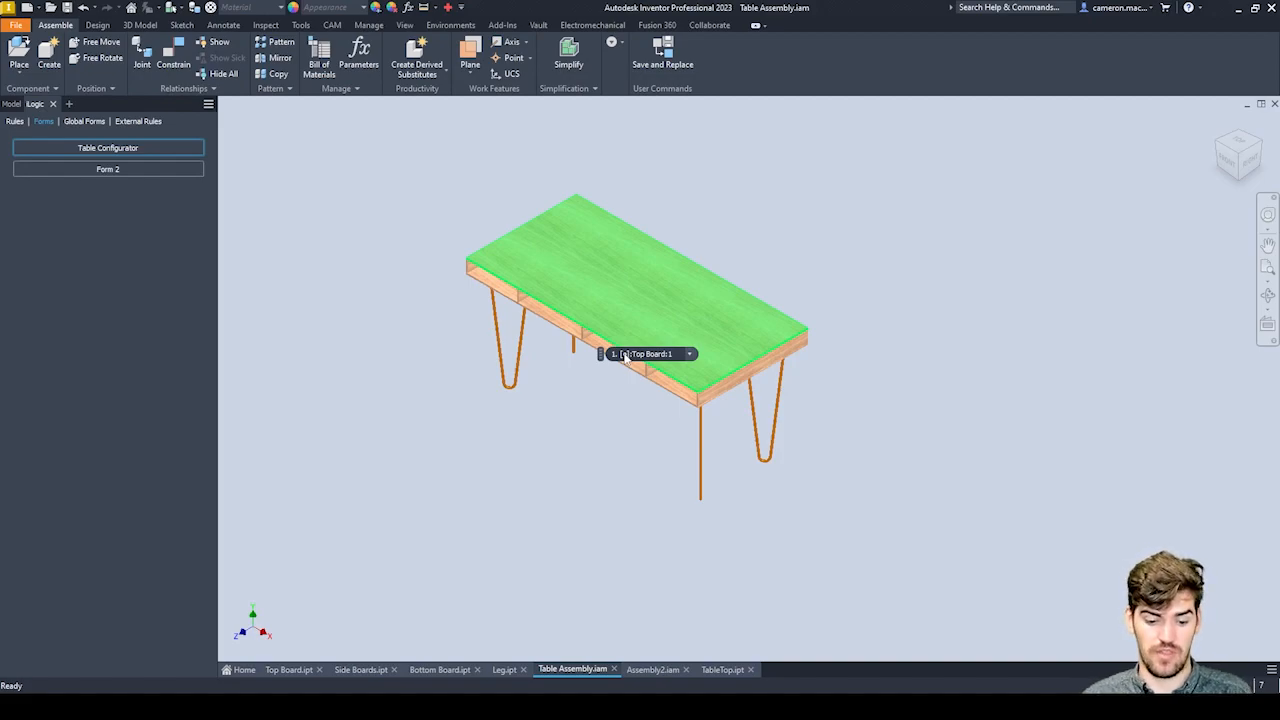
scroll(468, 340, up, 5)
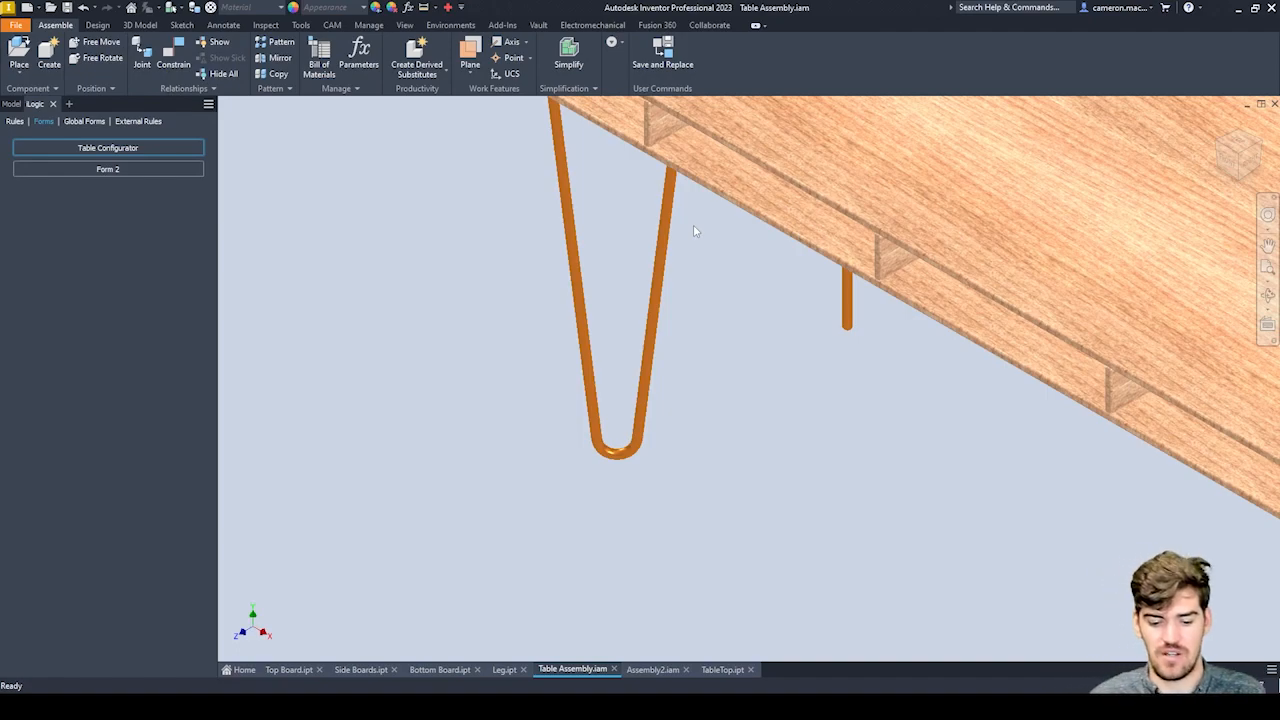
scroll(661, 413, down, 5)
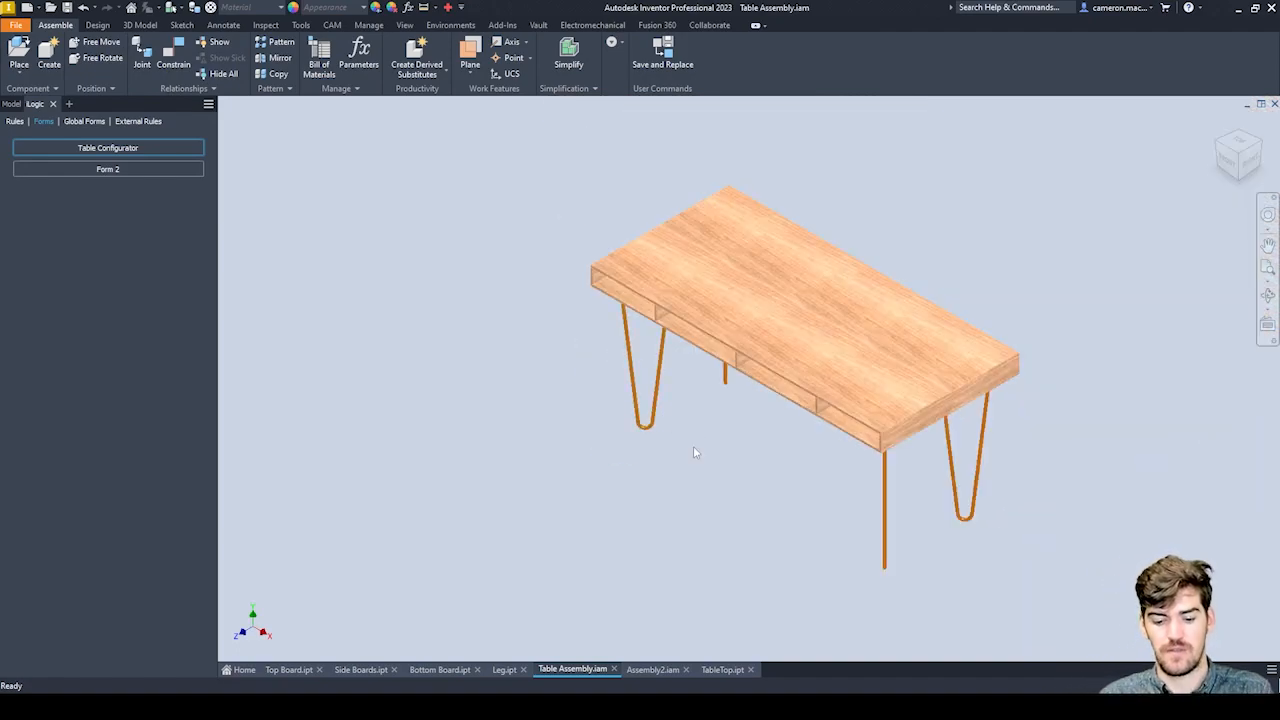